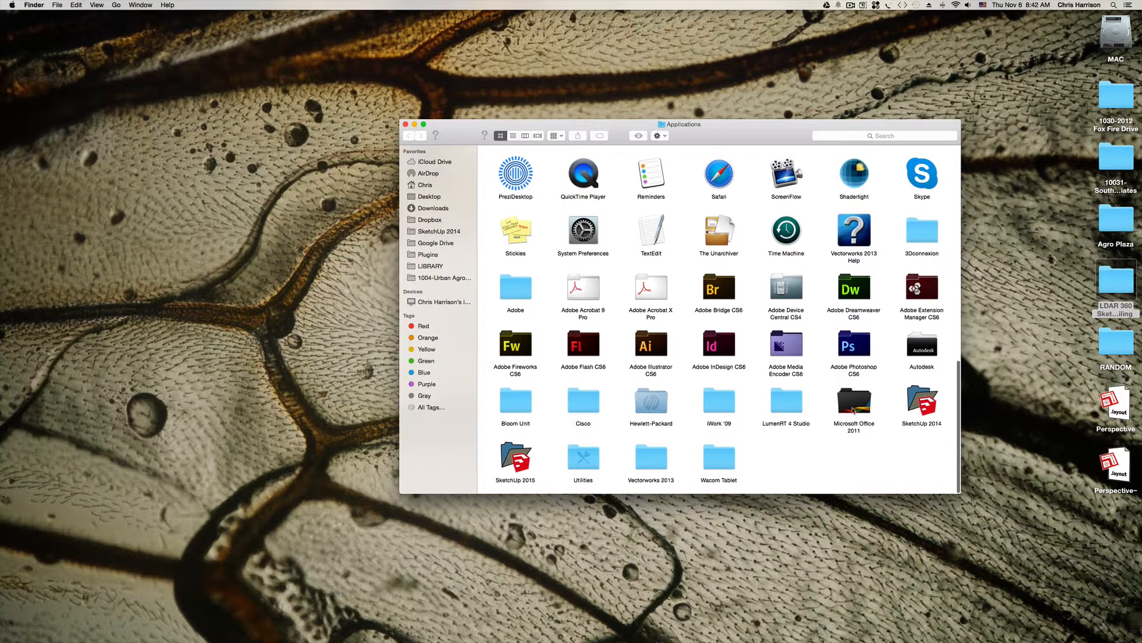
Step: Launch SketchUp 2014, start a model with the Architectural Design - Feet and Inches template, and switch to the top view
double_click(922, 403)
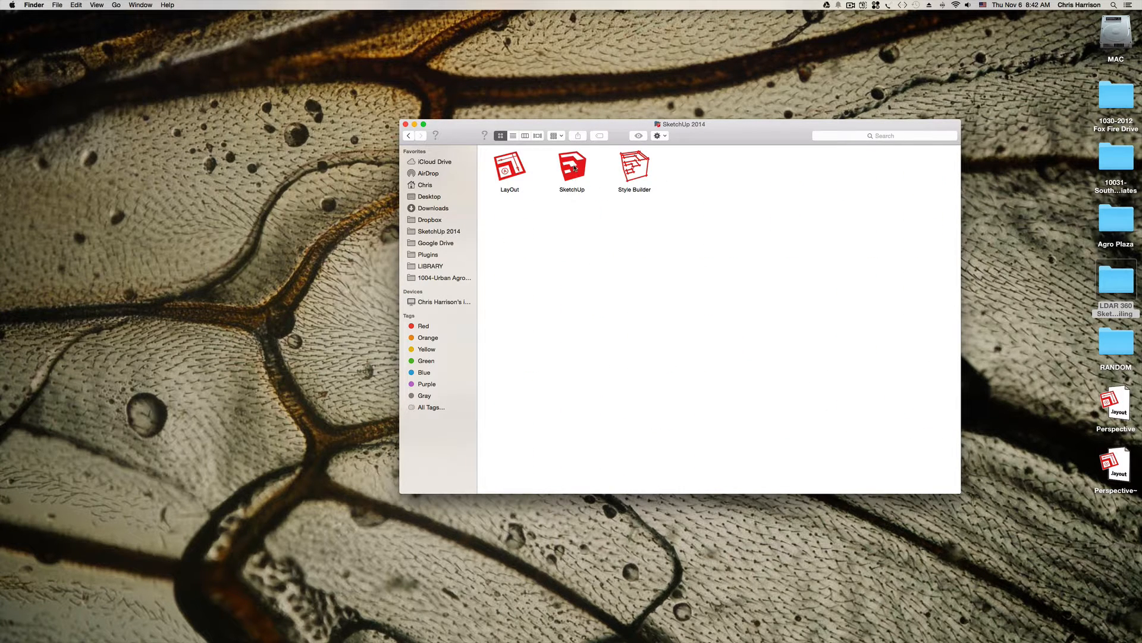
click(575, 169)
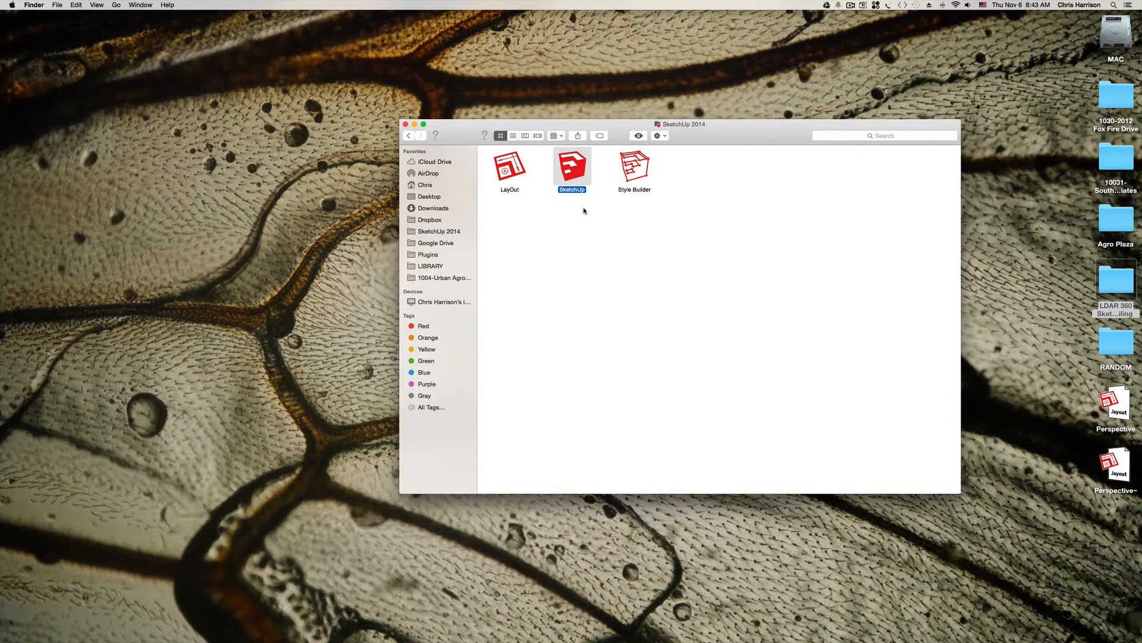
click(582, 227)
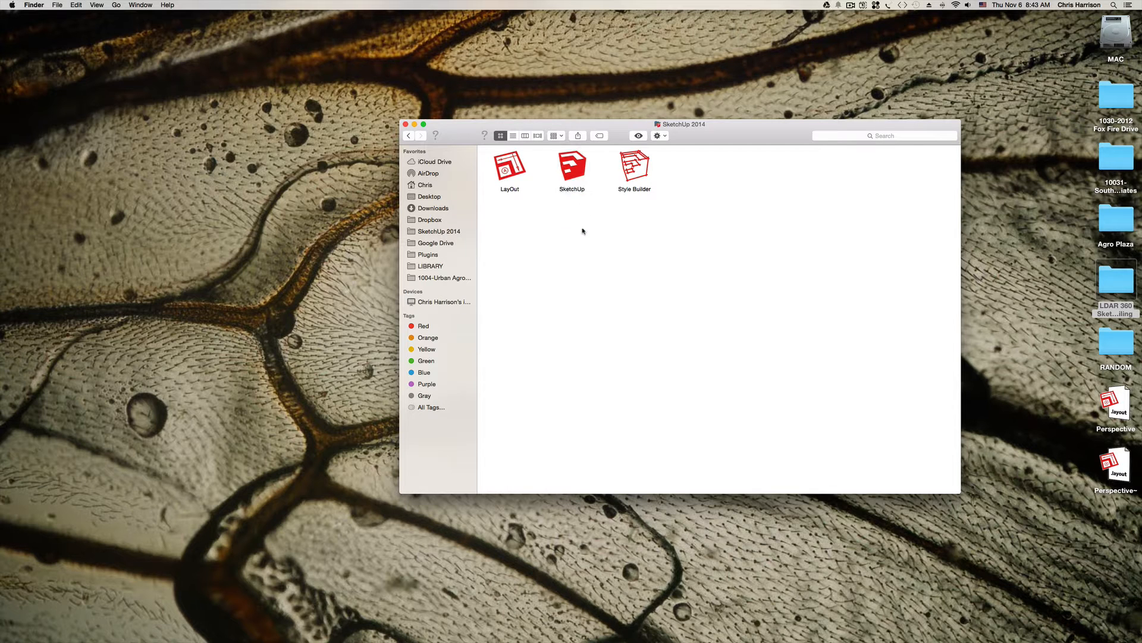
double_click(573, 166)
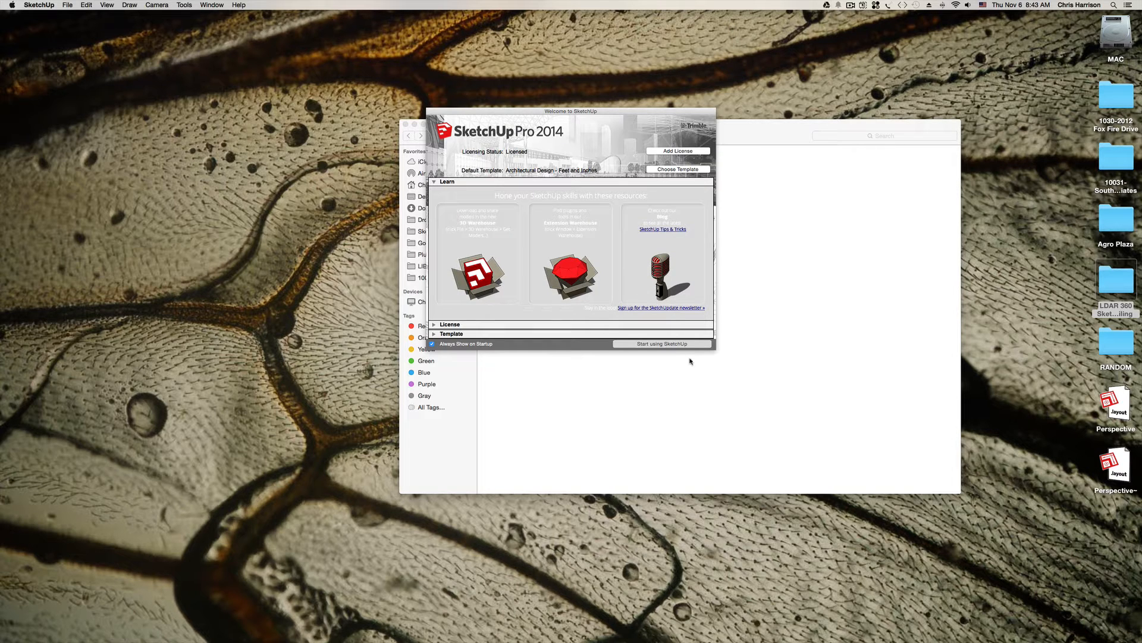
click(434, 334)
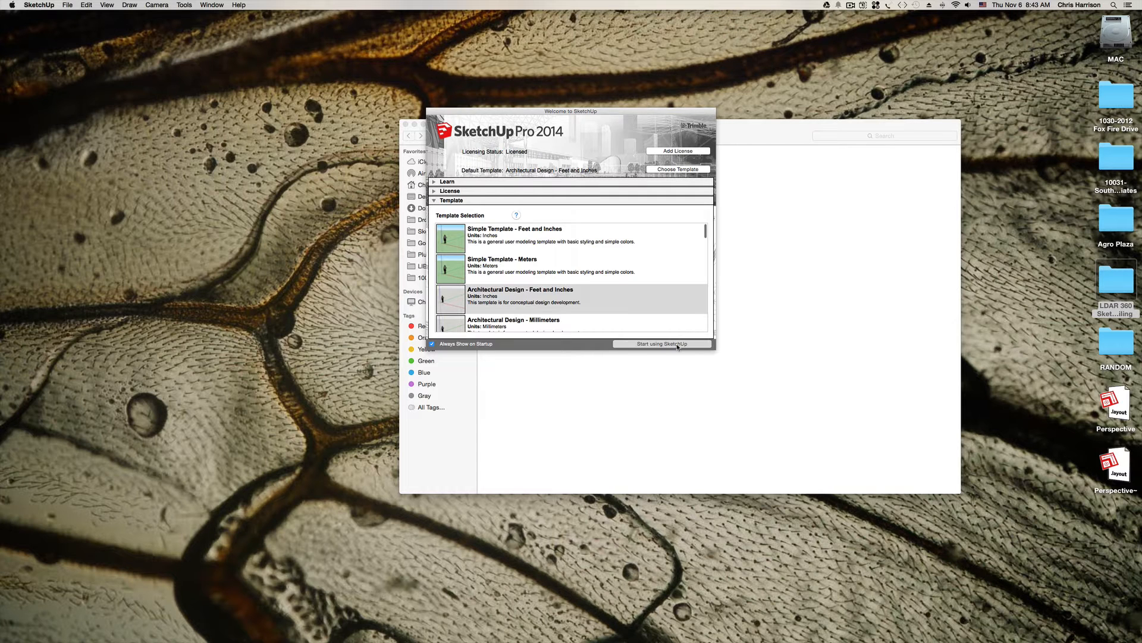
click(676, 345)
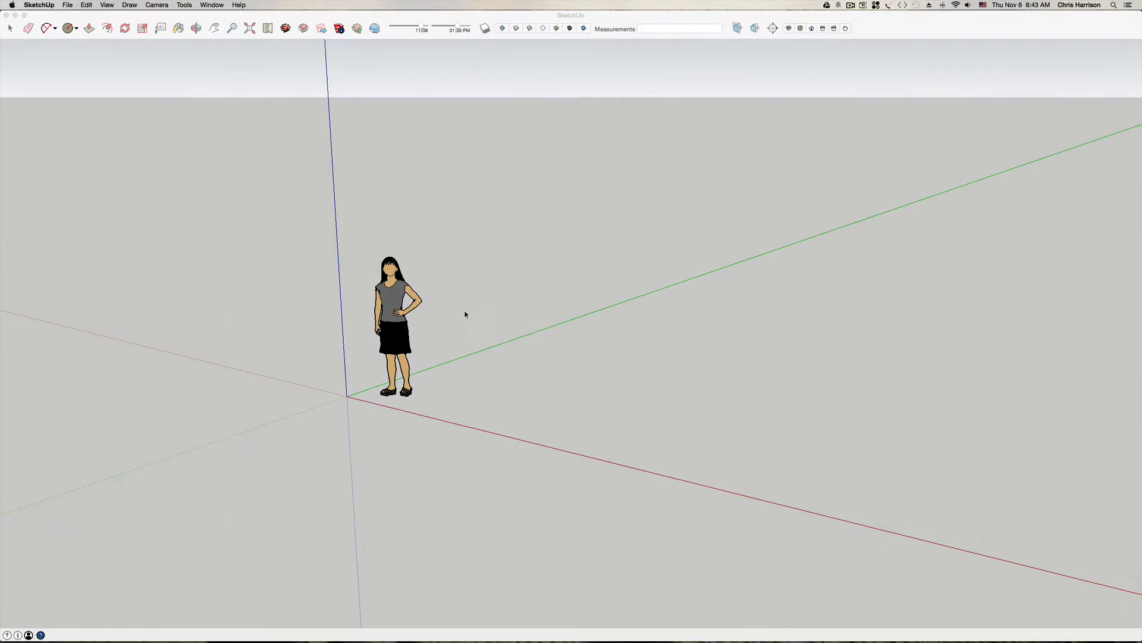
key(super+i)
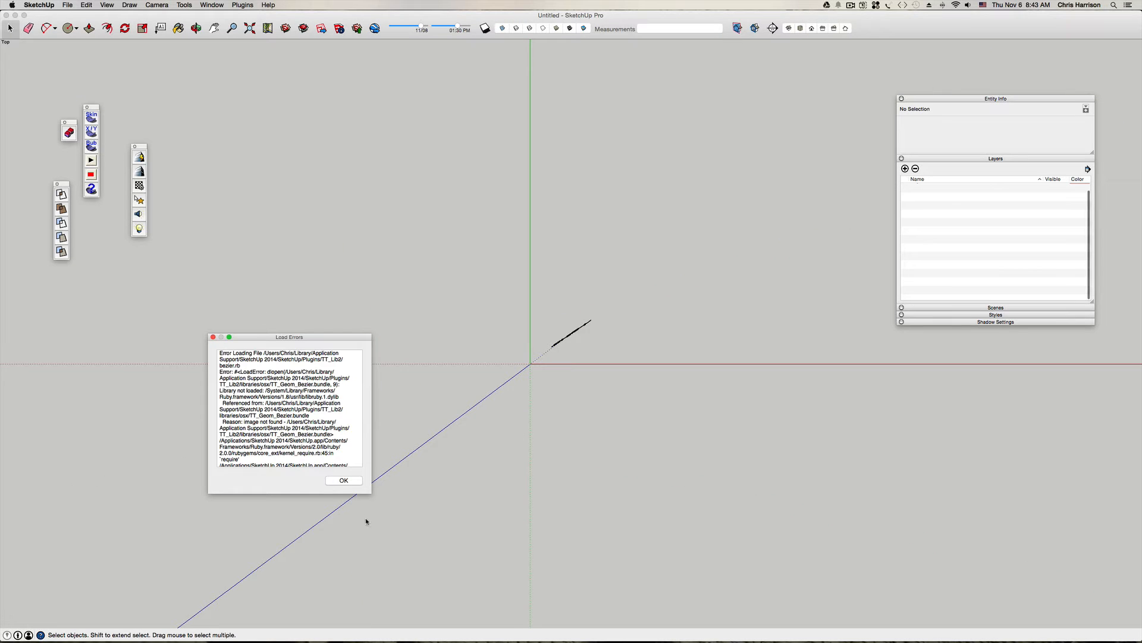
Step: Dismiss the Load Errors message and close the four floating plugin and solid-tool toolbars
click(348, 484)
click(135, 147)
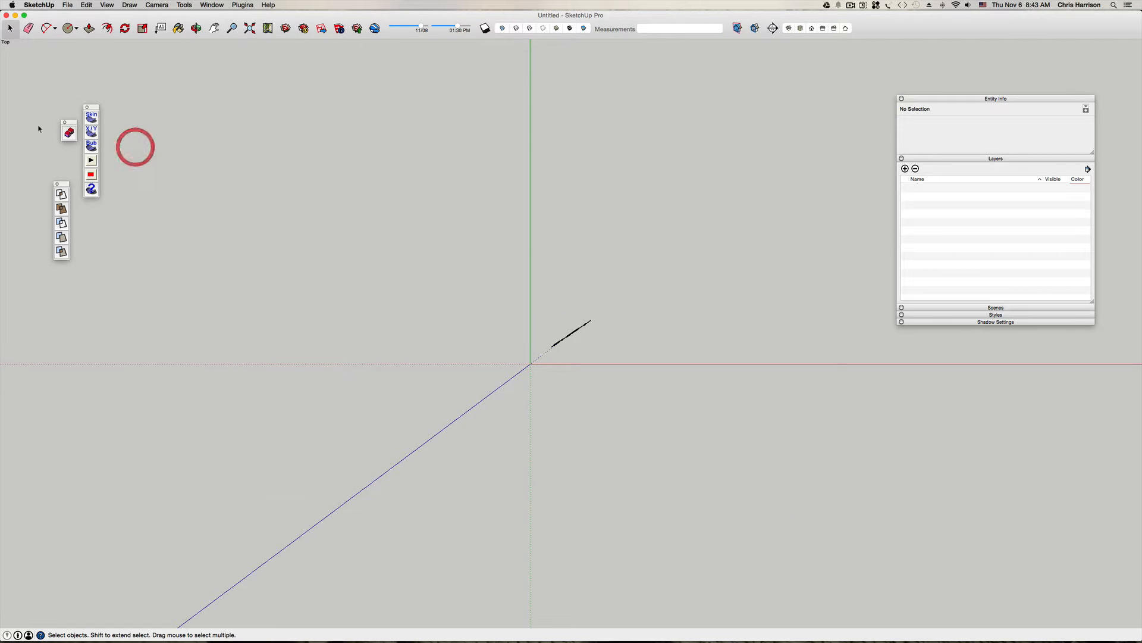
click(87, 107)
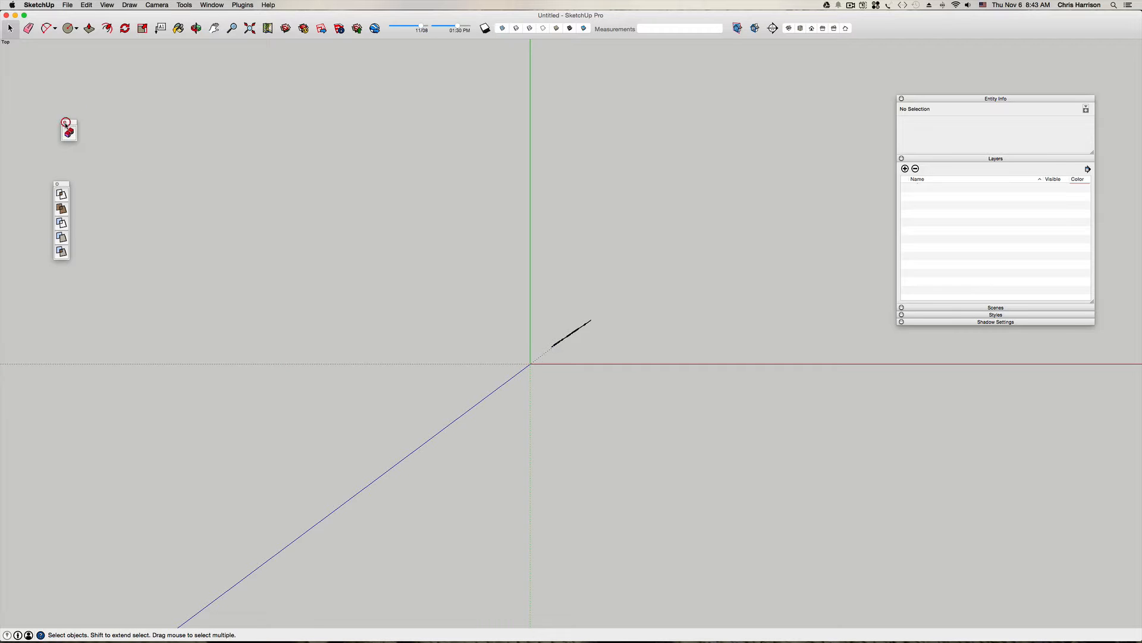
click(58, 184)
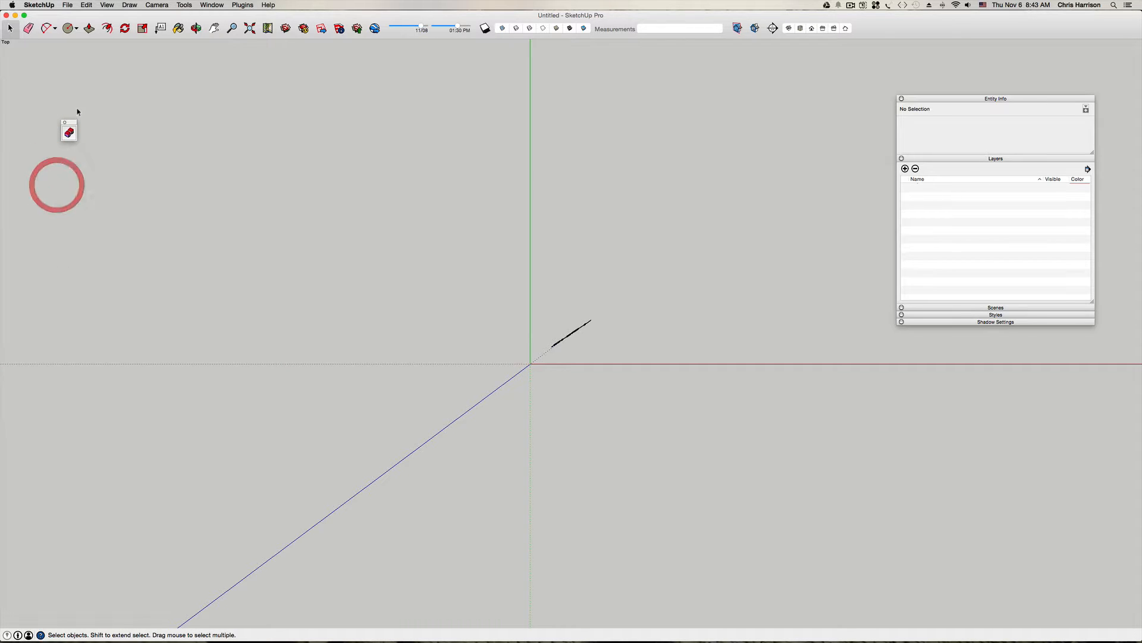
click(64, 122)
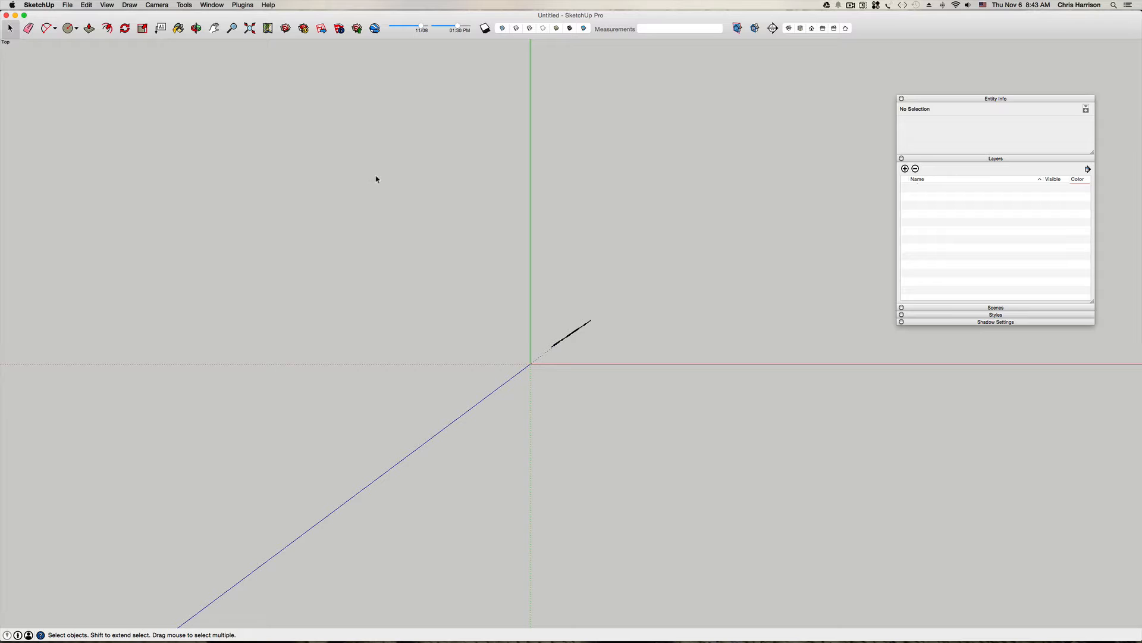
Step: Set the top view to parallel projection and delete the default scale figure
key(super+i)
click(157, 5)
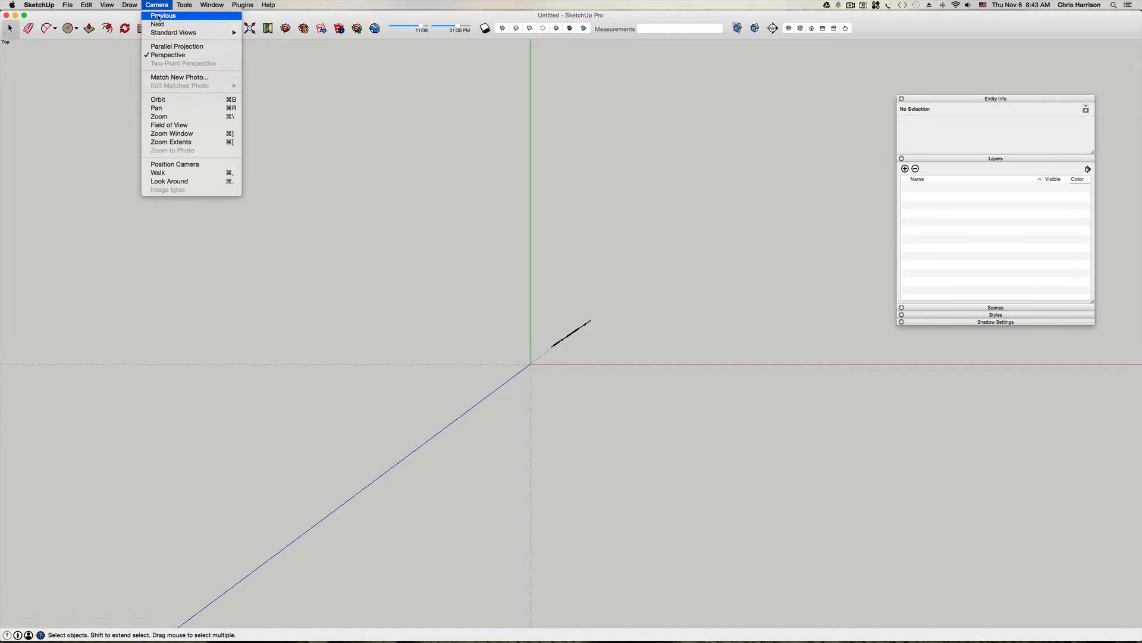
click(159, 46)
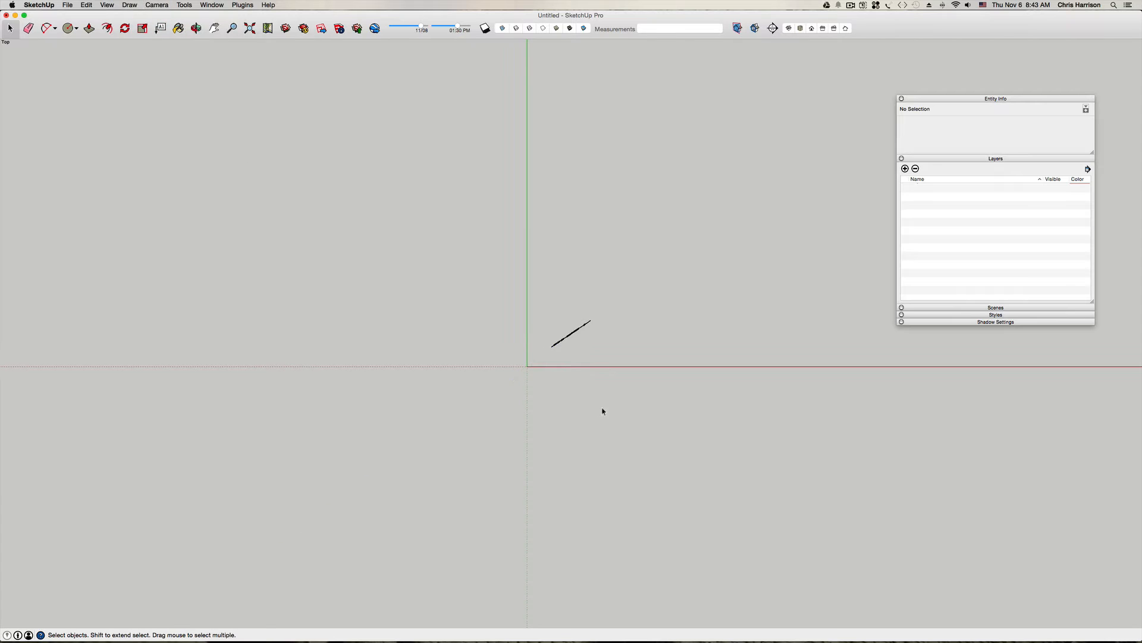
drag(602, 410, 452, 257)
key(BackSpace)
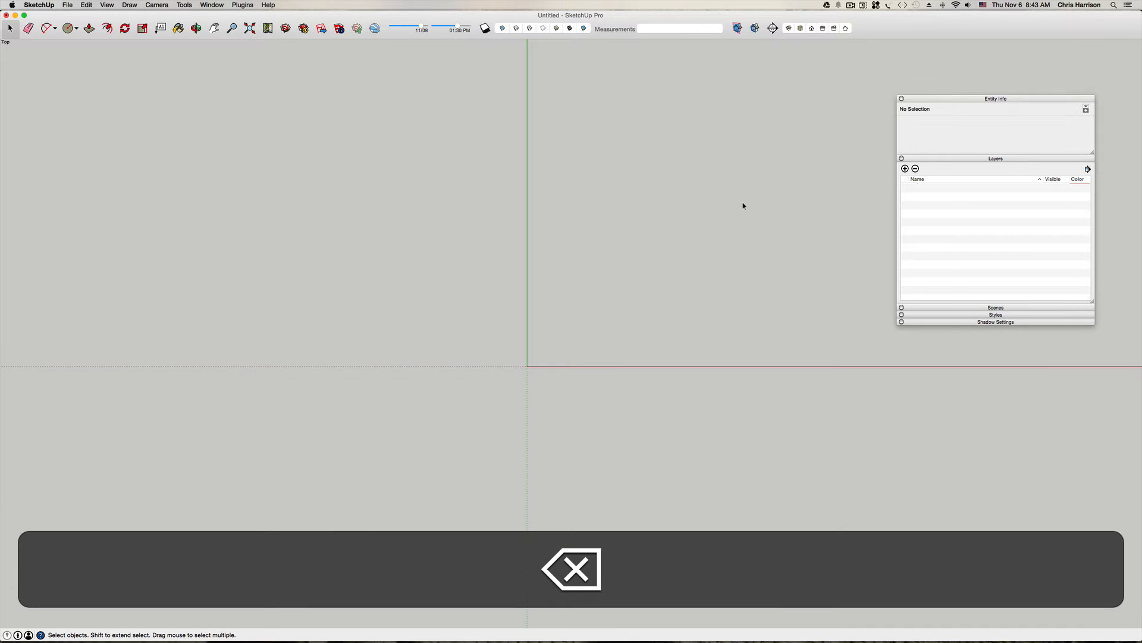
Step: Import the "Historic Walkway Light" PNG as an image with its lower-left corner at the origin
click(63, 5)
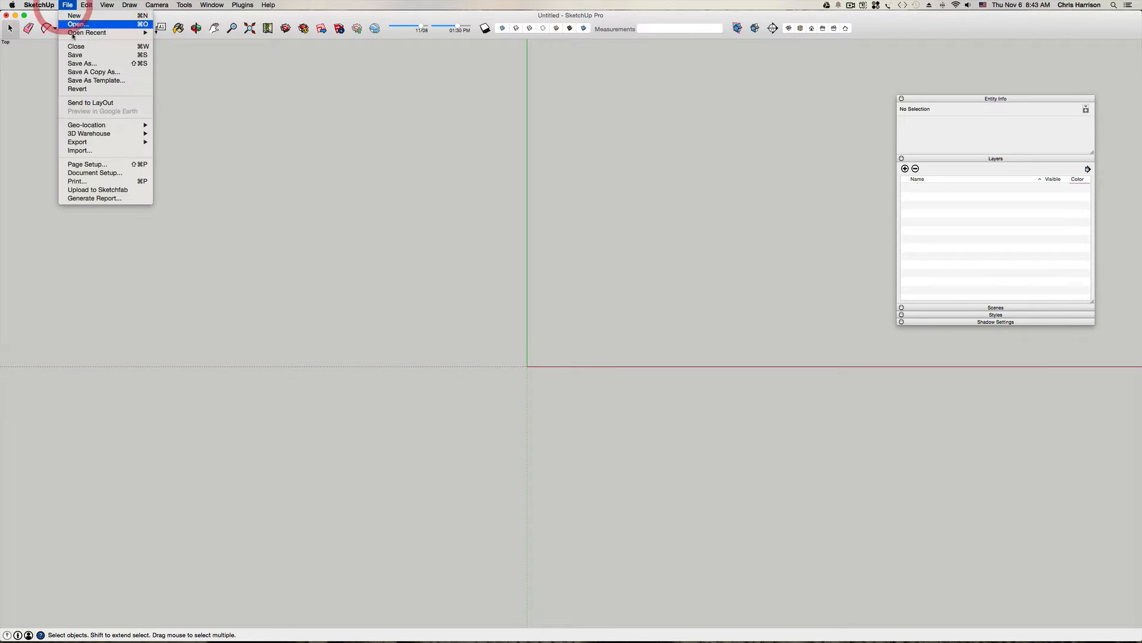
click(90, 145)
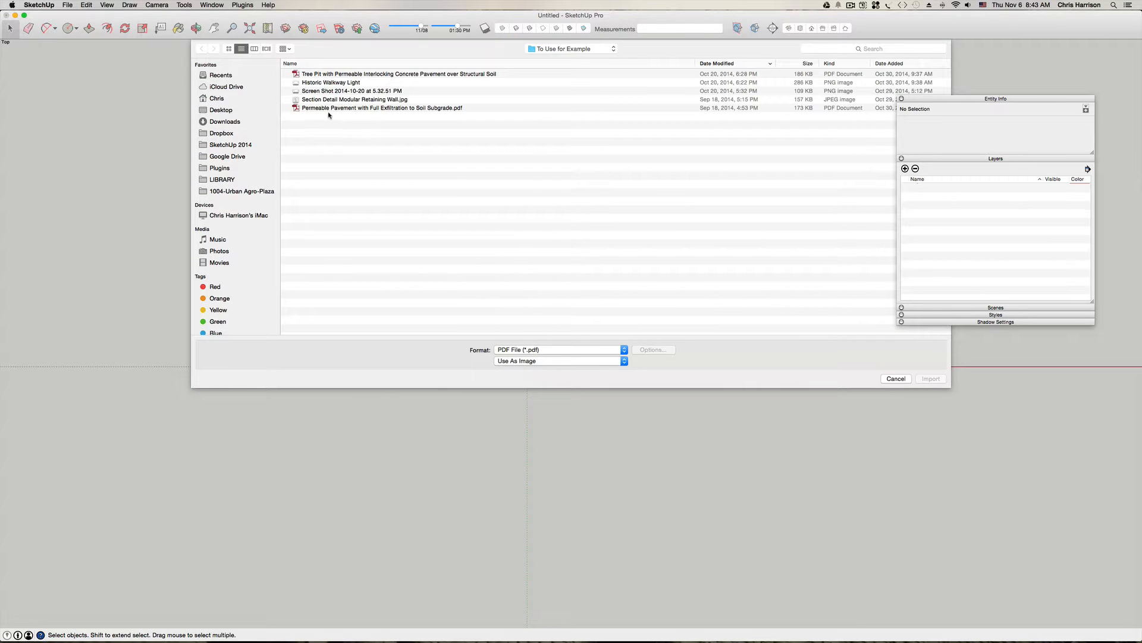
click(339, 75)
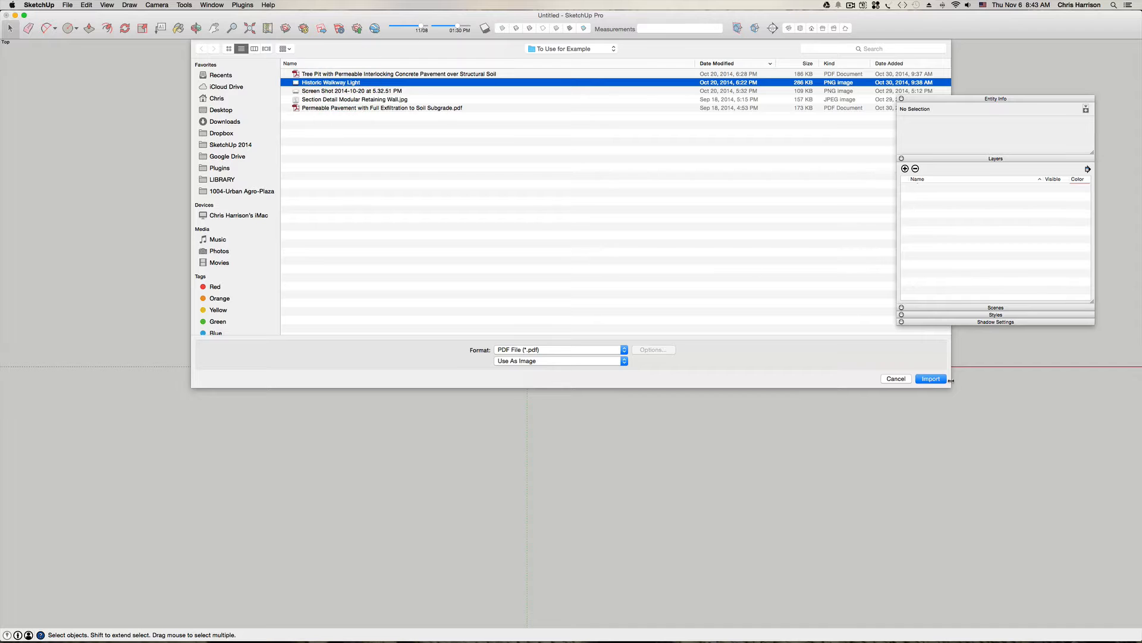
click(931, 378)
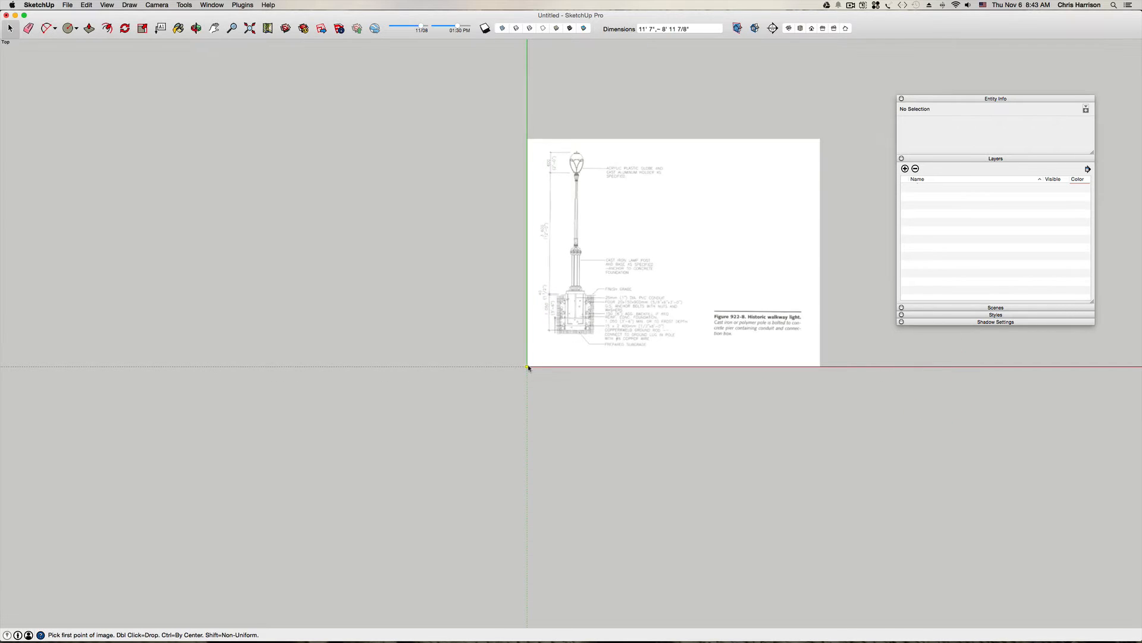
click(527, 366)
click(752, 145)
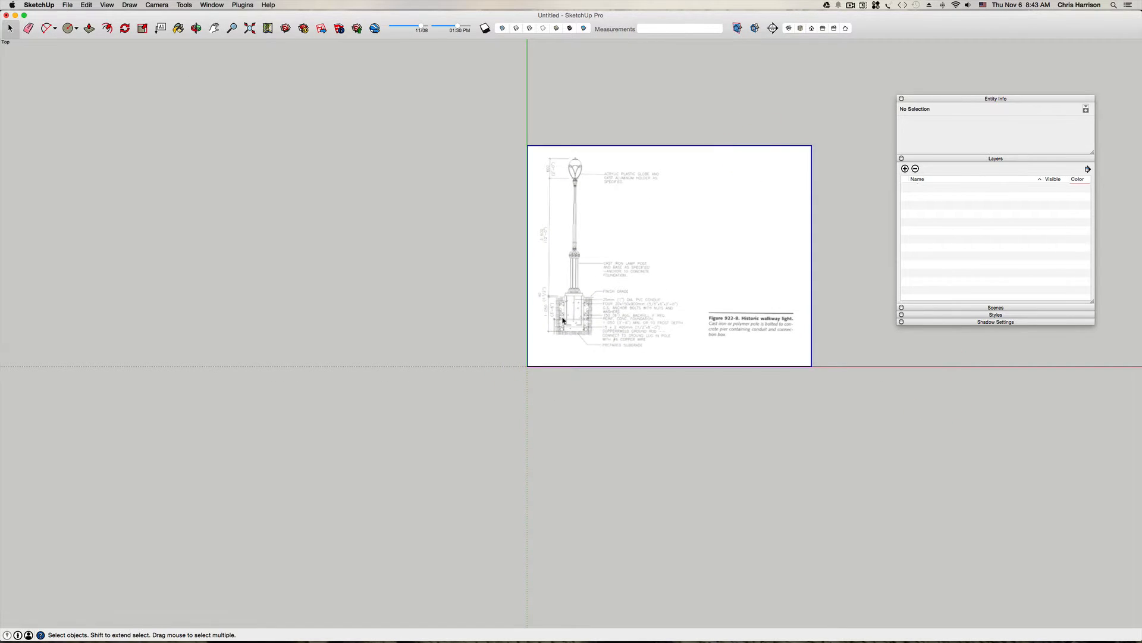
Step: Rescale the whole model with the Tape Measure, setting the post dimension between its two tick marks to 12'
scroll(558, 317, up, 5)
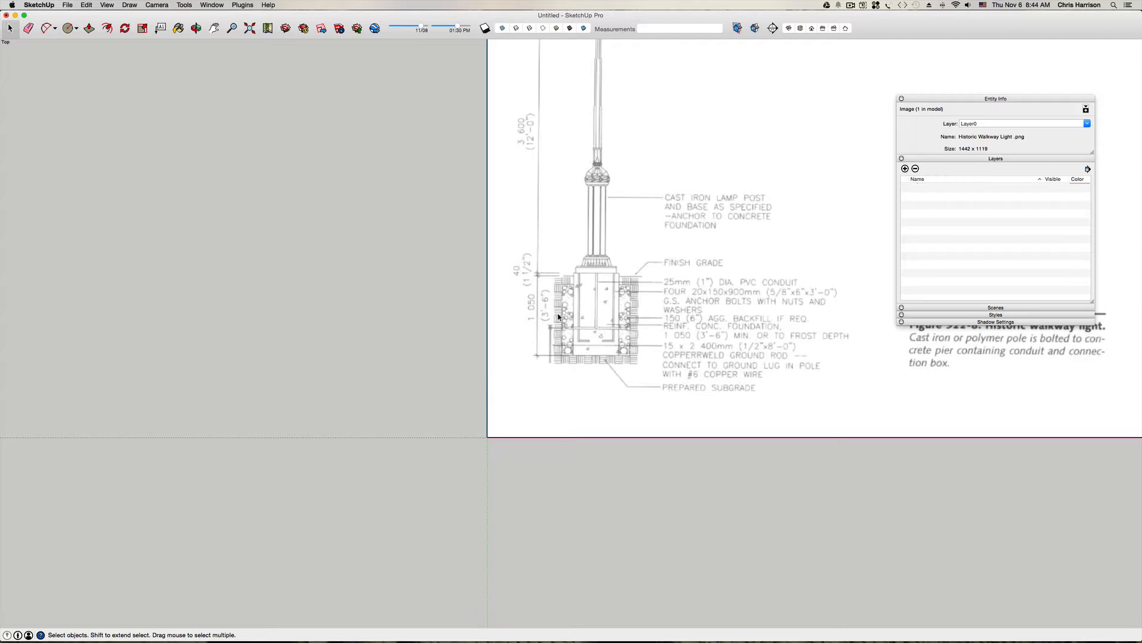
key(t)
scroll(543, 246, up, 3)
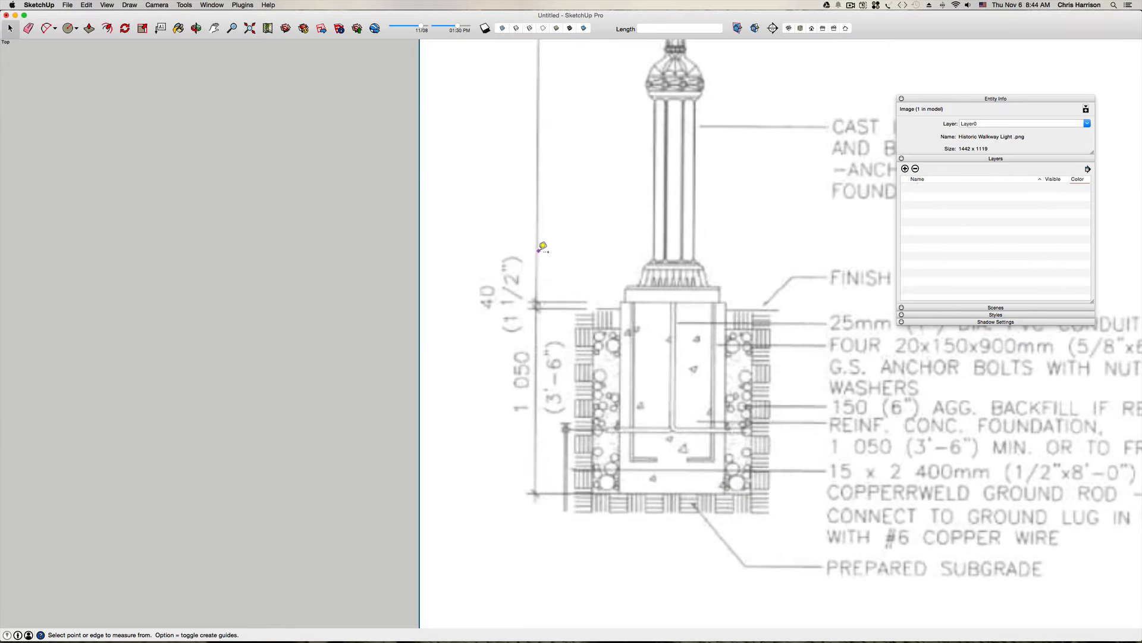
scroll(542, 289, up, 5)
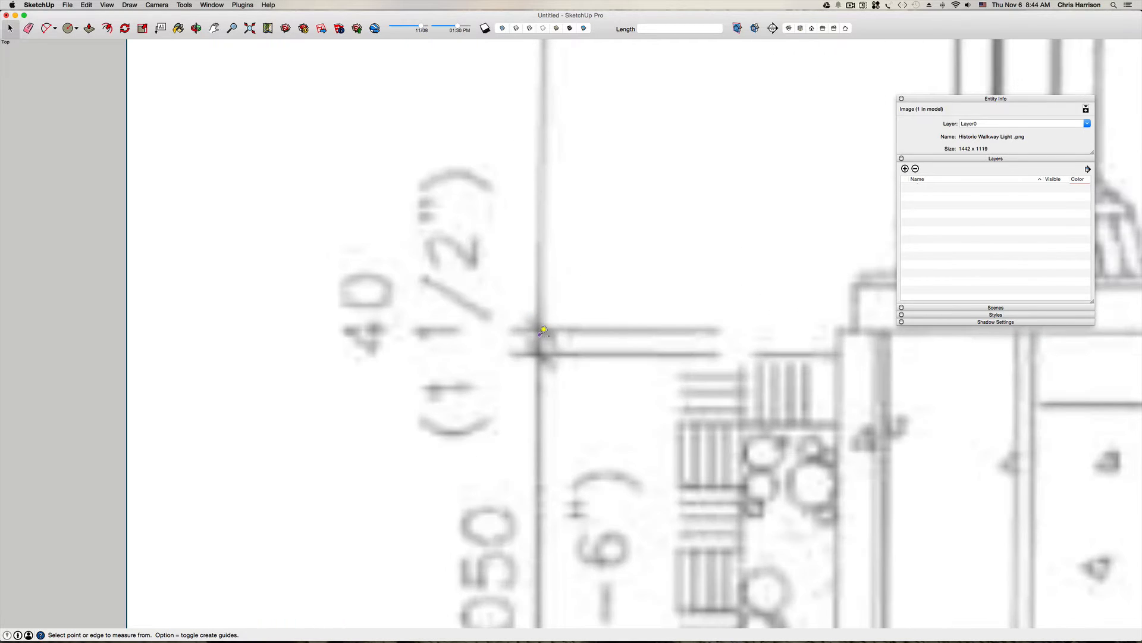
click(542, 328)
scroll(539, 331, down, 10)
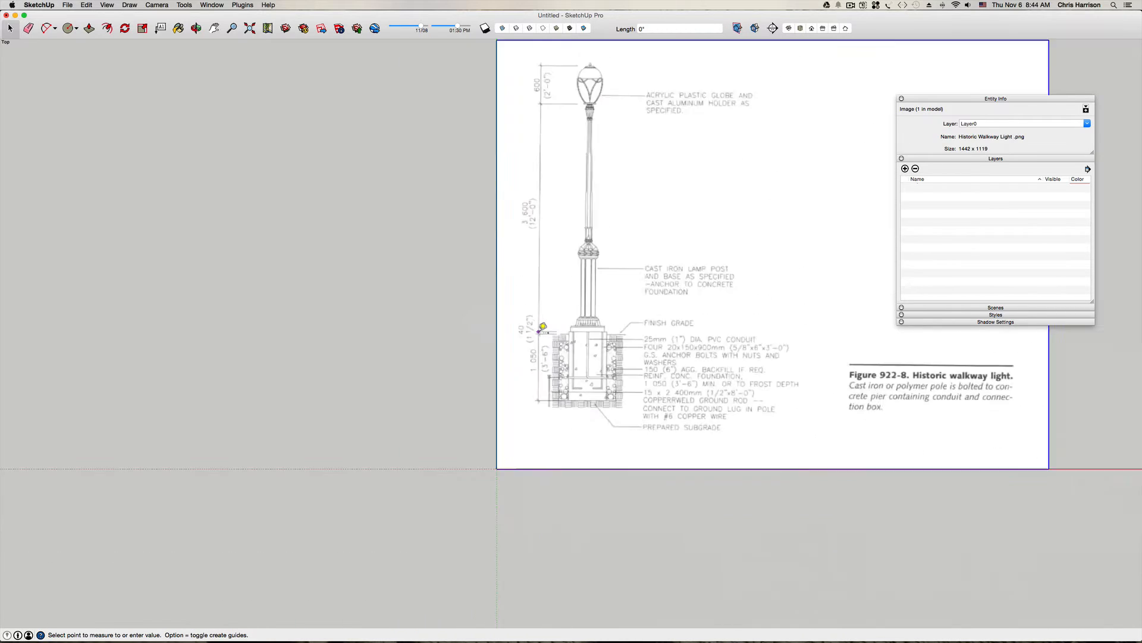
scroll(548, 159, up, 10)
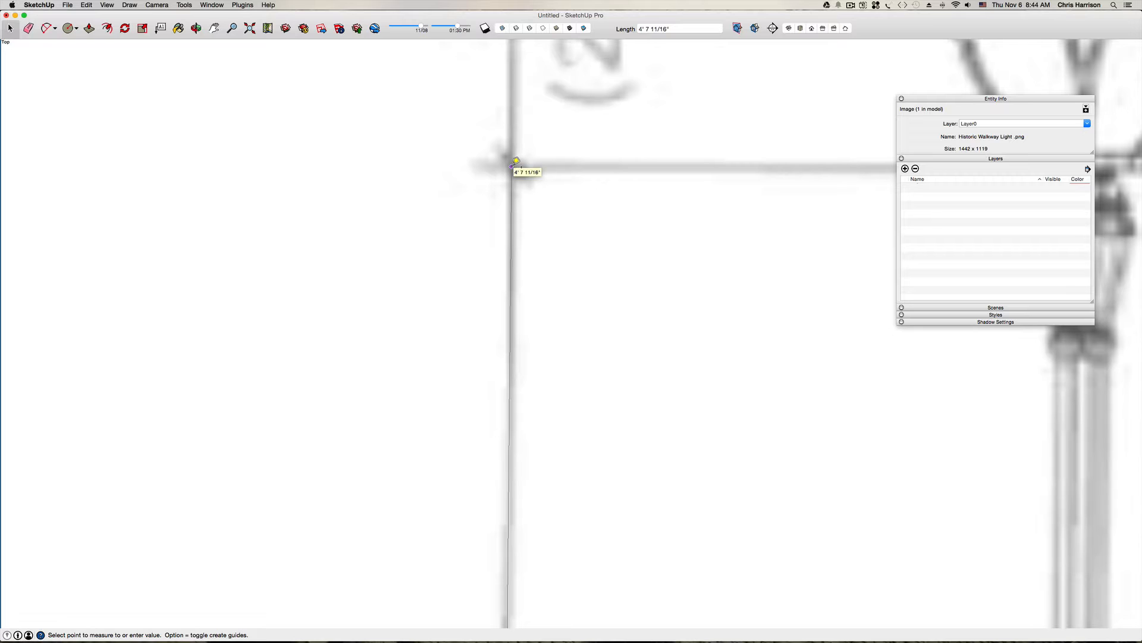
click(515, 161)
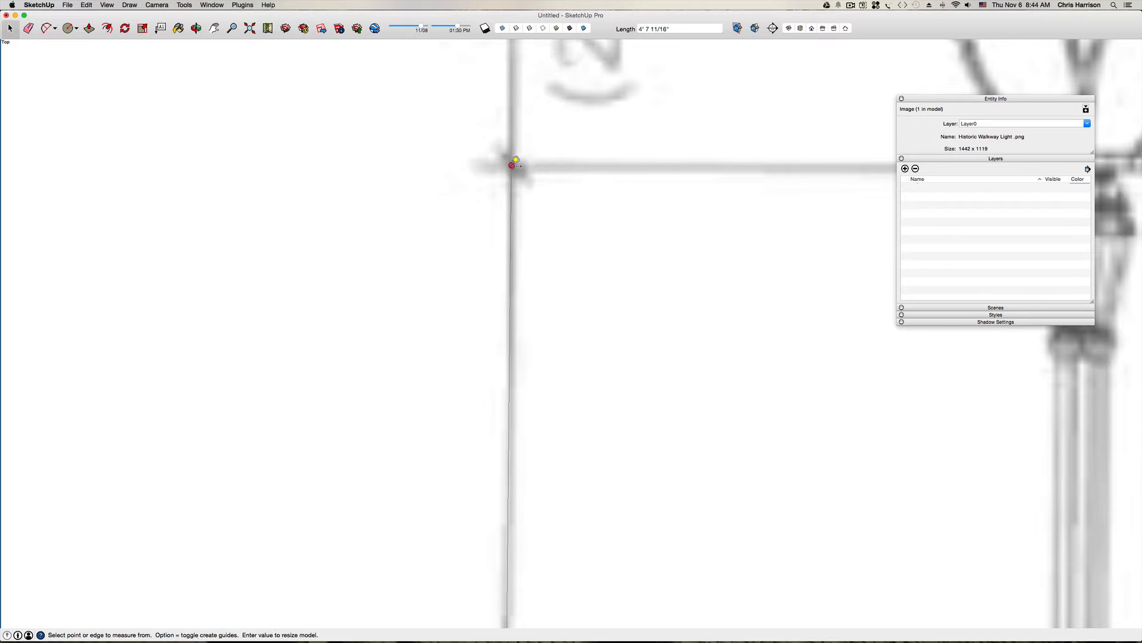
text(12')
key(Return)
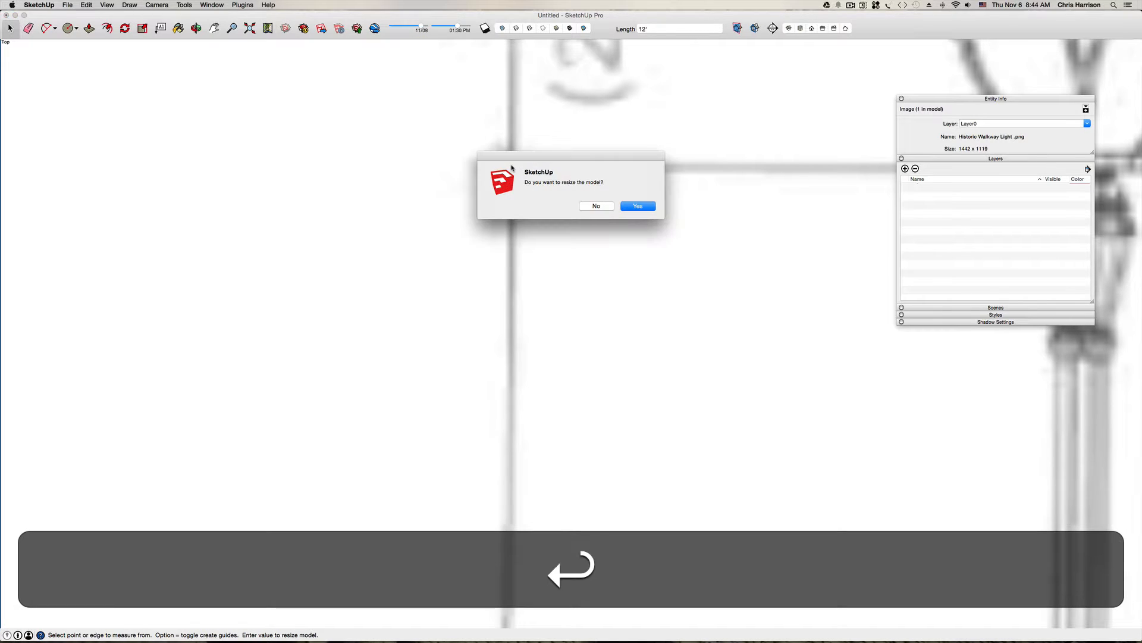
click(638, 205)
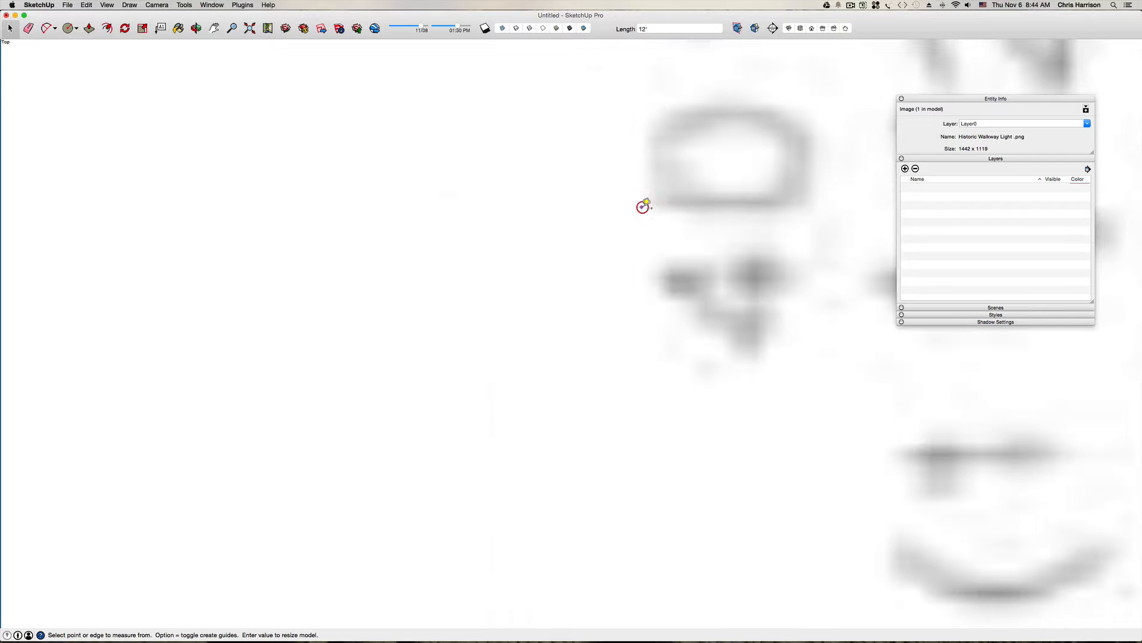
Step: Look over the rescaled walkway light drawing from the foundation up to the globe
scroll(497, 224, down, 5)
scroll(496, 226, down, 3)
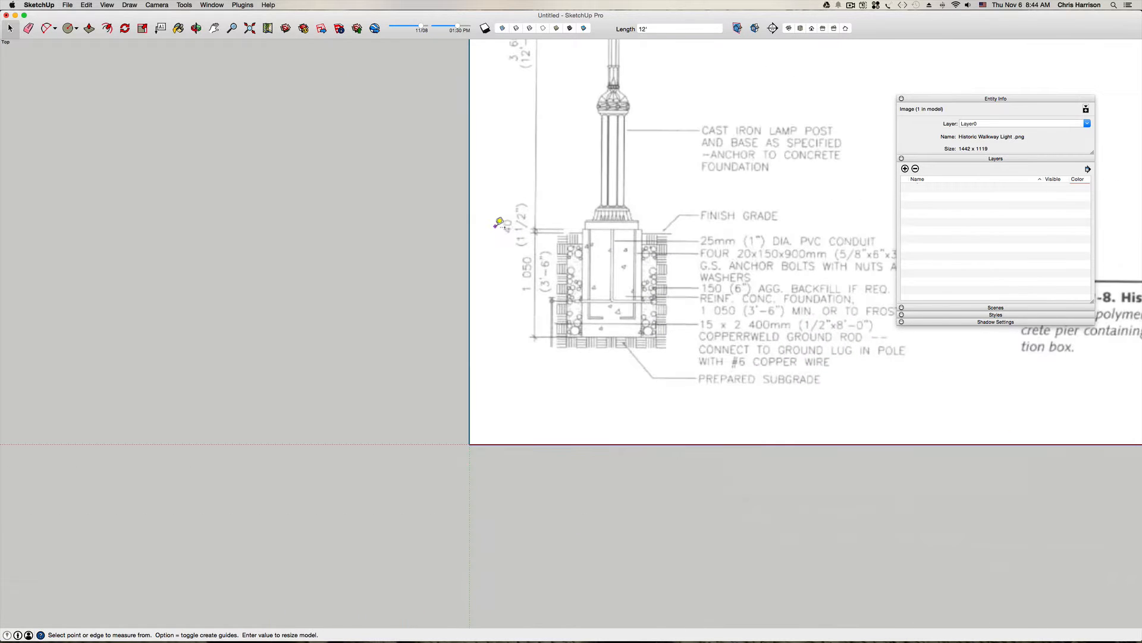
key(space)
key(h)
drag(545, 204, 368, 454)
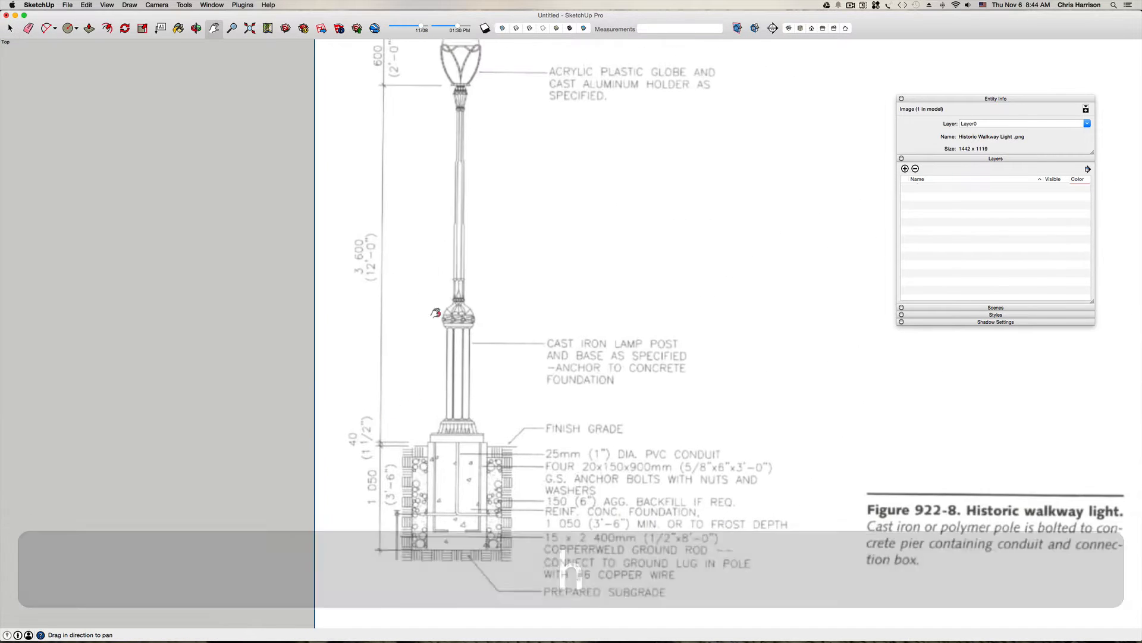
drag(436, 265, 435, 375)
drag(399, 288, 405, 325)
scroll(391, 317, down, 3)
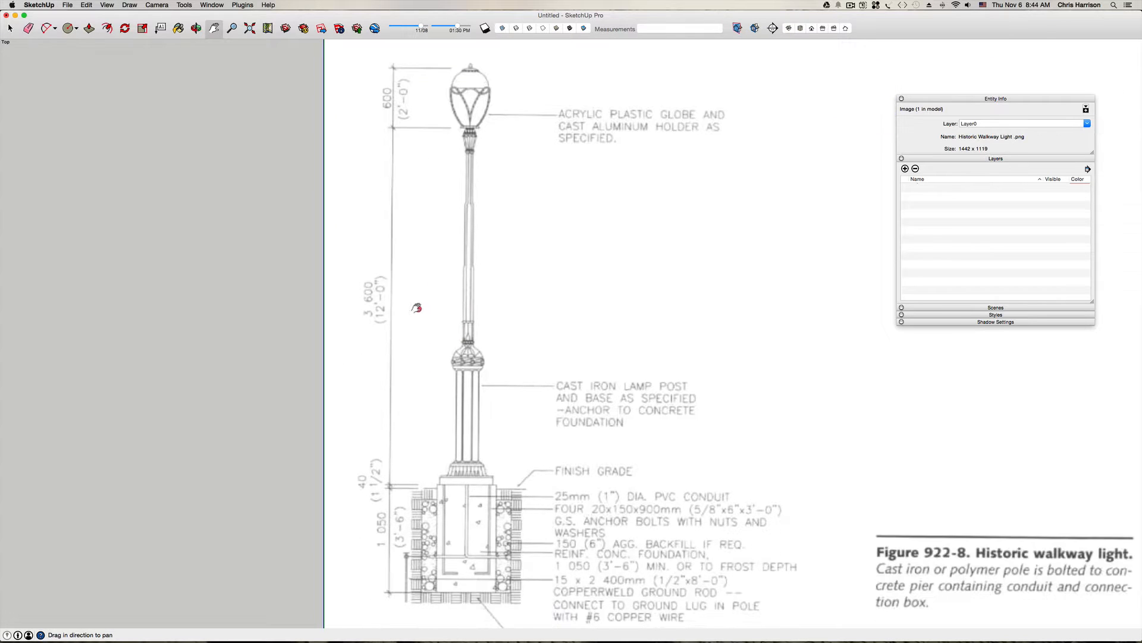
click(418, 308)
scroll(405, 294, down, 2)
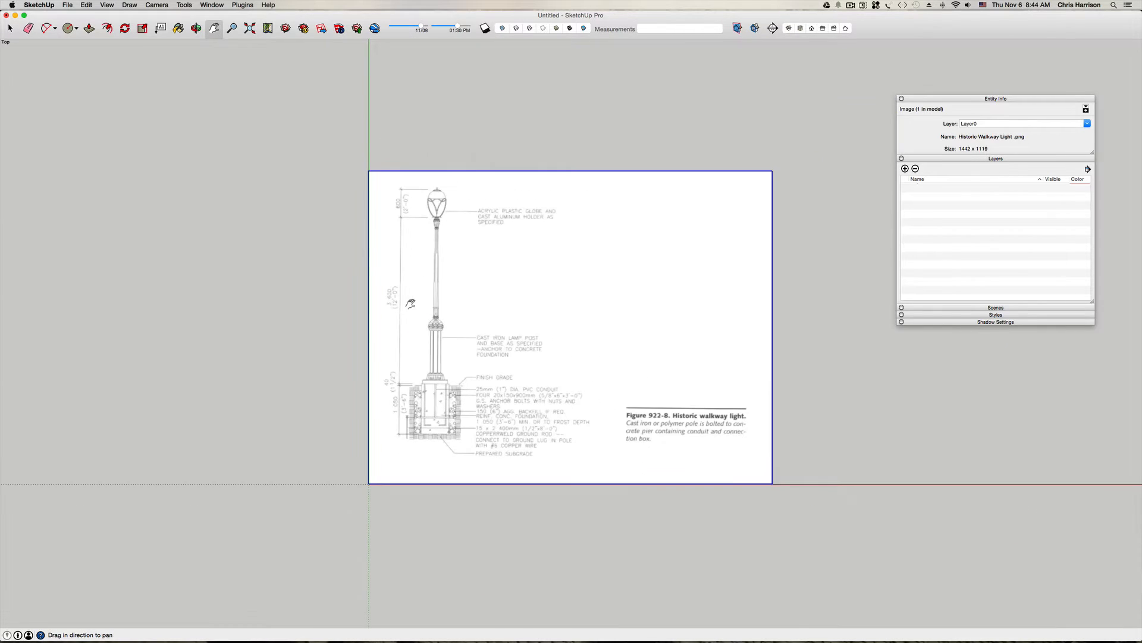
scroll(397, 294, up, 5)
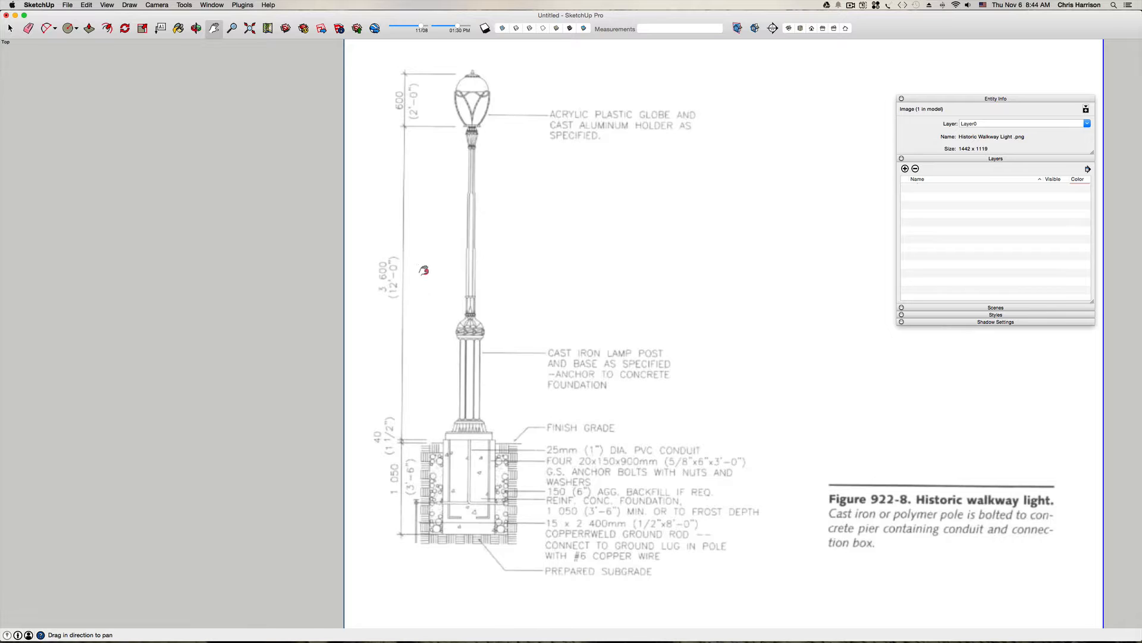
drag(424, 270, 422, 325)
Step: Draw a vertical reference line about 17' 10 1/2" long from the dimension line's foundation tick up past its top tick
key(l)
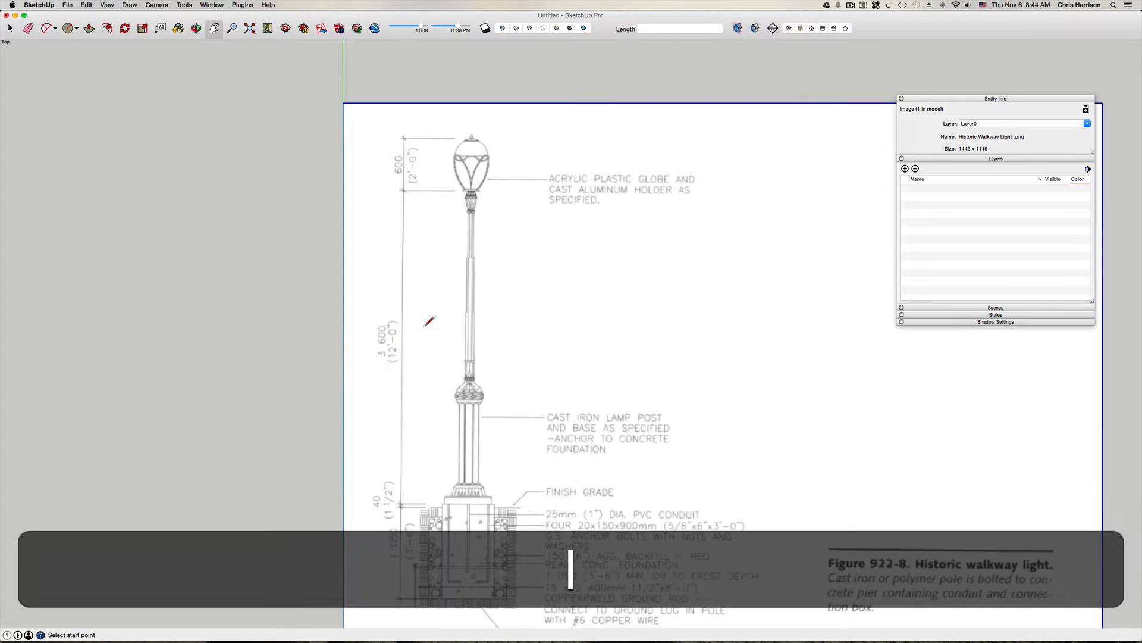
scroll(404, 602, up, 5)
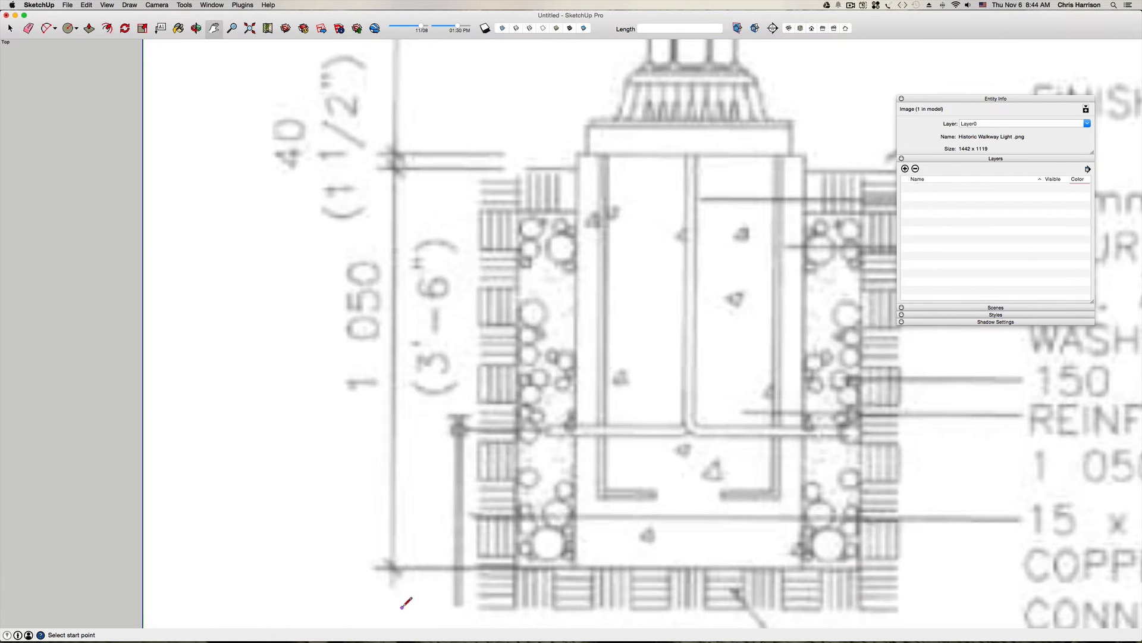
click(393, 566)
scroll(396, 524, down, 4)
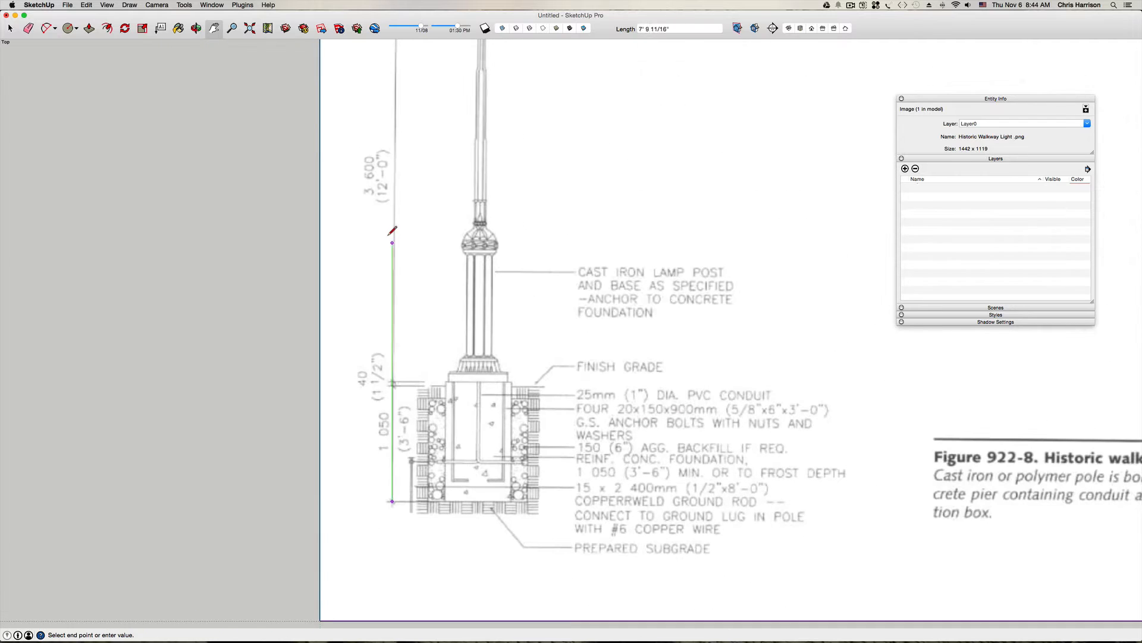
mouse_move(402, 205)
shift+middle_down()
mouse_move(426, 360)
mouse_move(490, 563)
shift+middle_up()
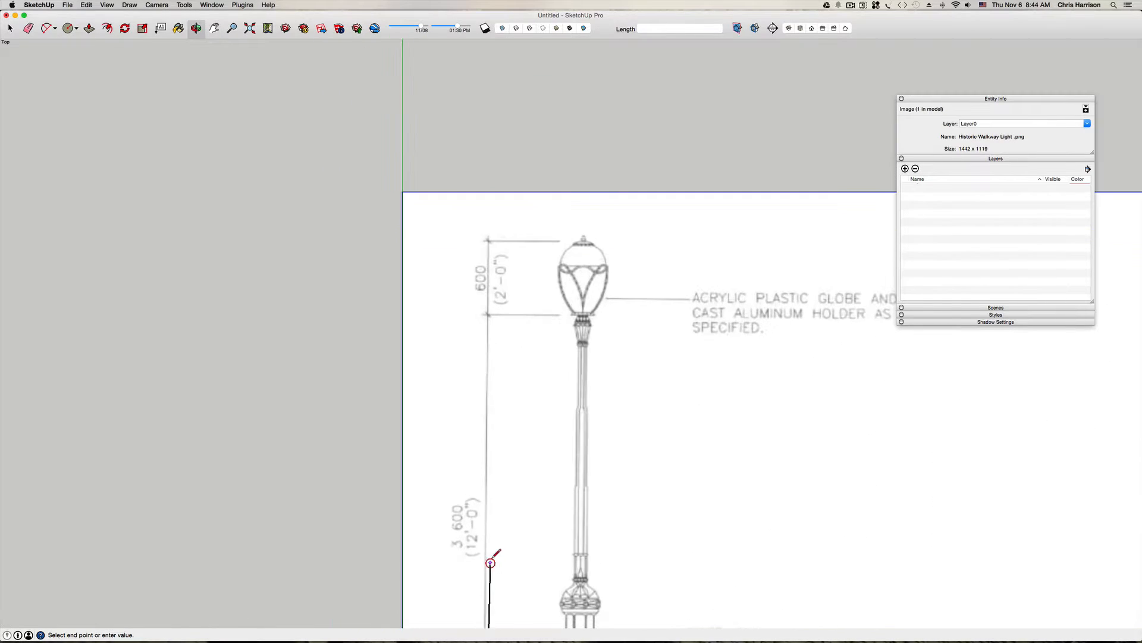
click(483, 231)
key(space)
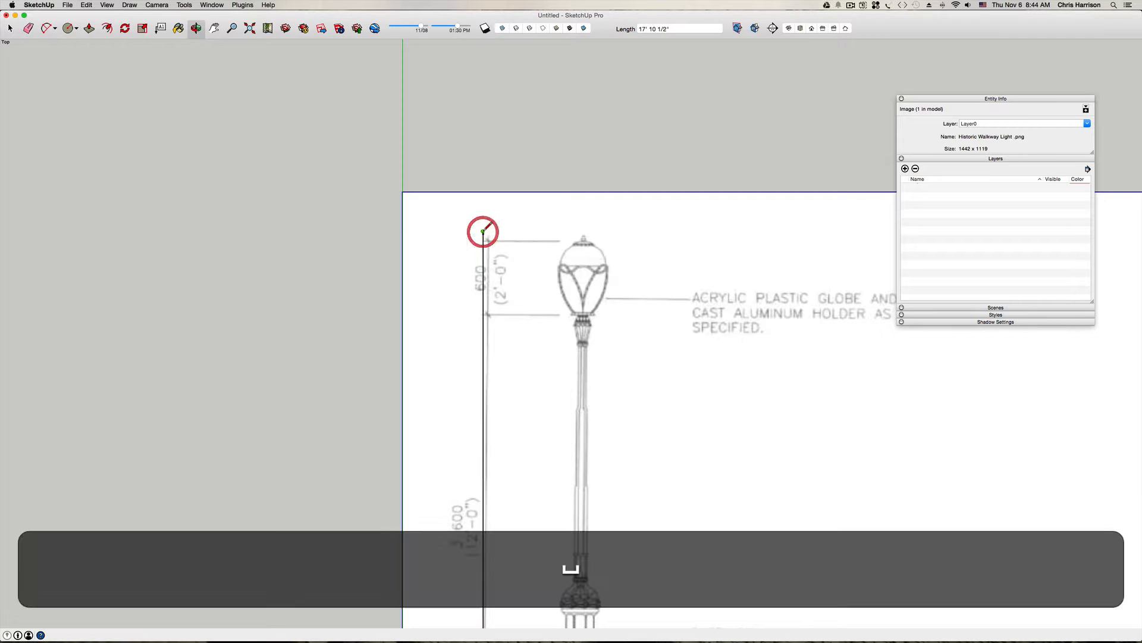
key(Escape)
click(487, 239)
scroll(487, 240, down, 5)
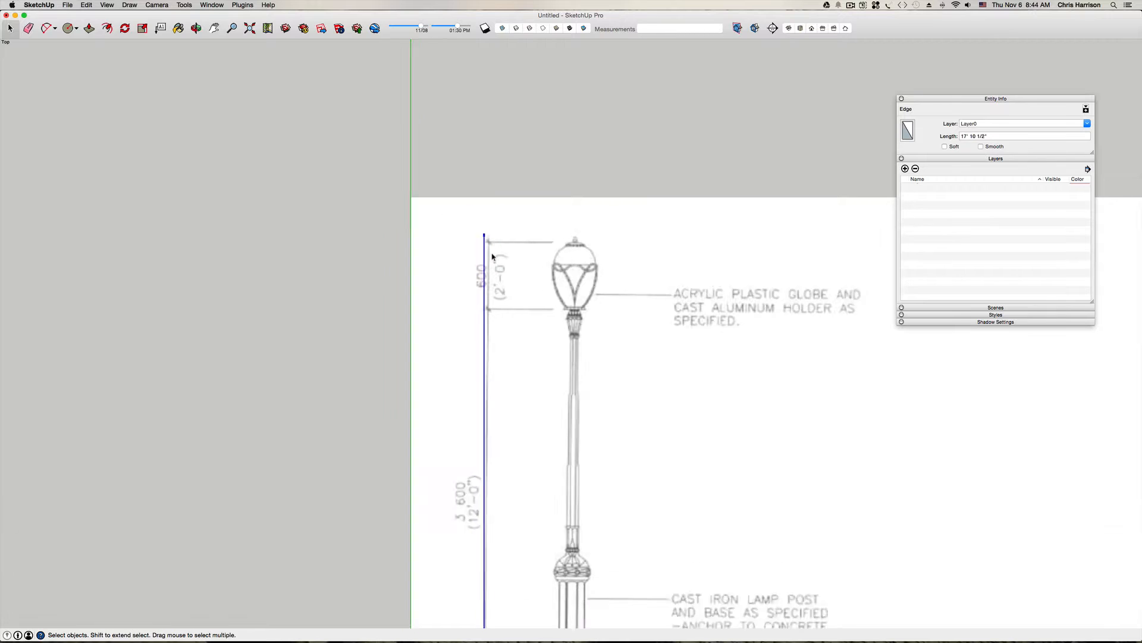
scroll(484, 495, up, 2)
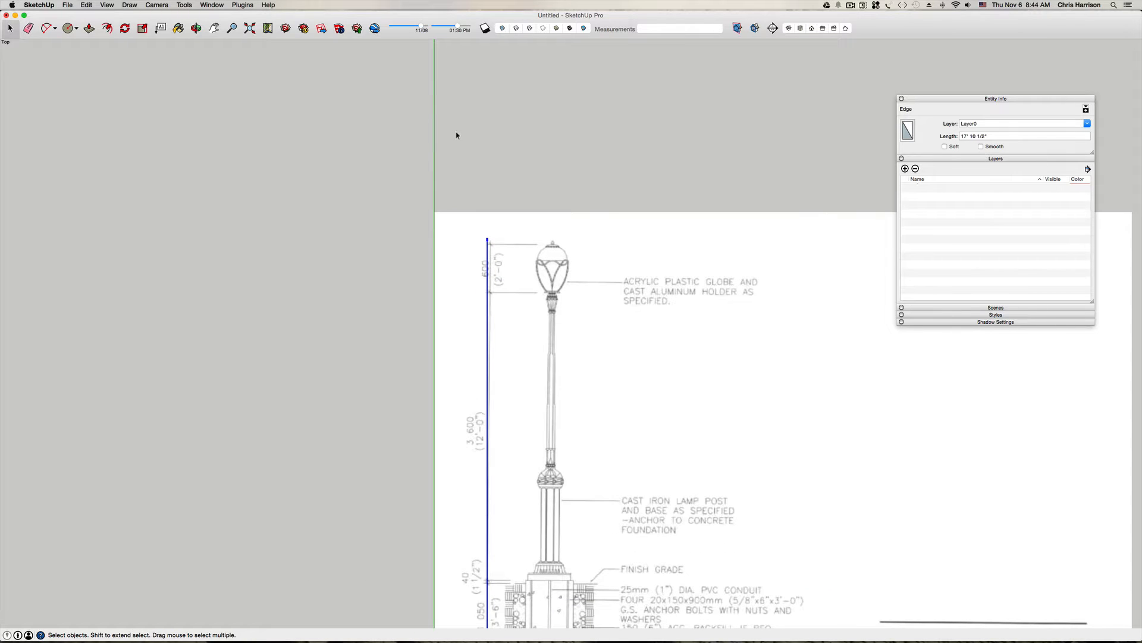
Step: Rotate the drawing image about 0.5 degrees around the foundation tick so its dimension line aligns with the vertical reference line
key(h)
drag(481, 338, 470, 159)
key(space)
click(506, 162)
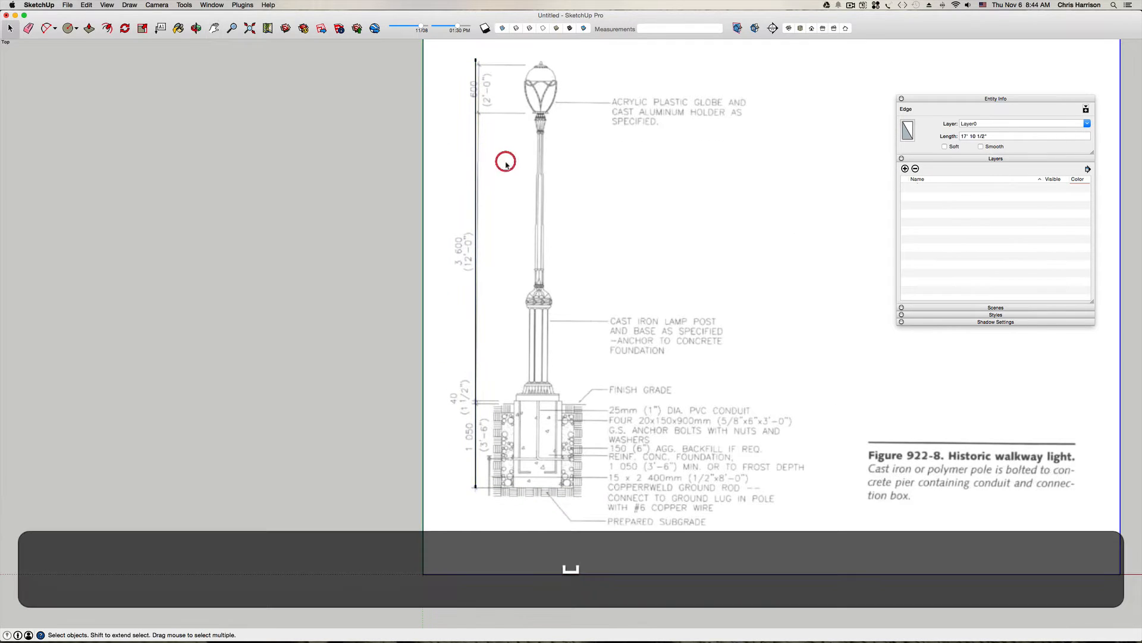
click(536, 468)
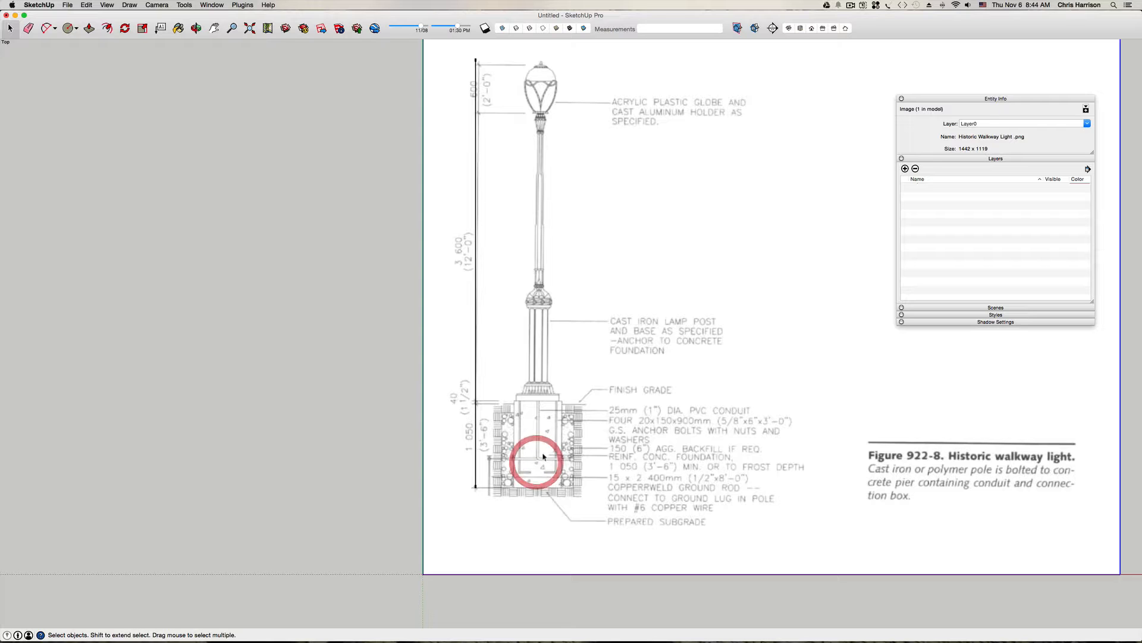
click(123, 29)
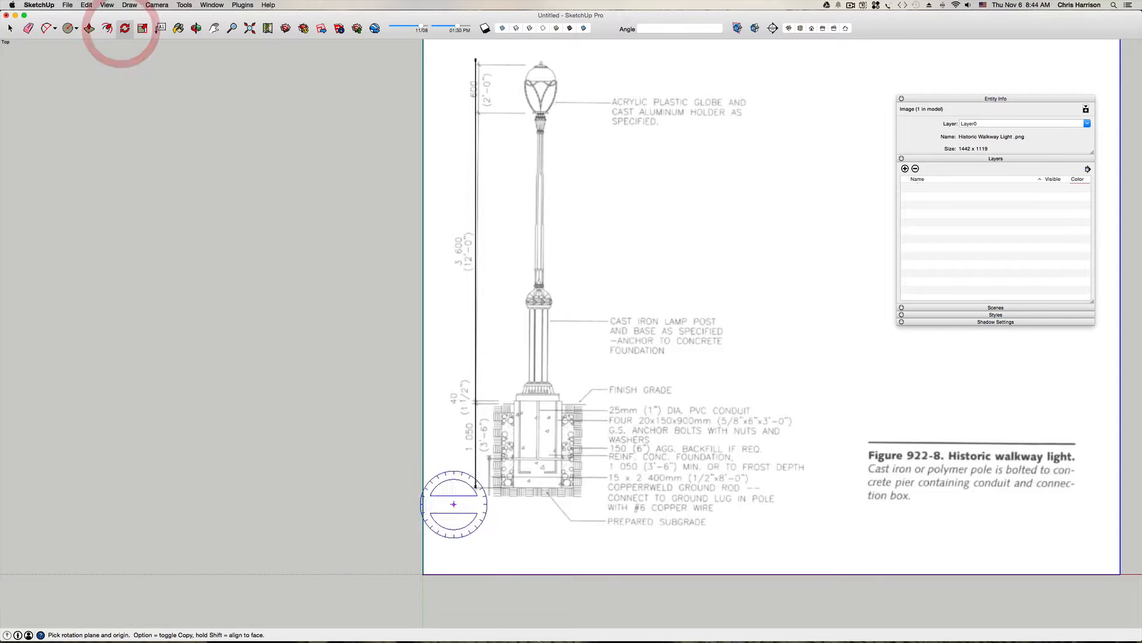
scroll(467, 483, up, 5)
scroll(504, 499, up, 2)
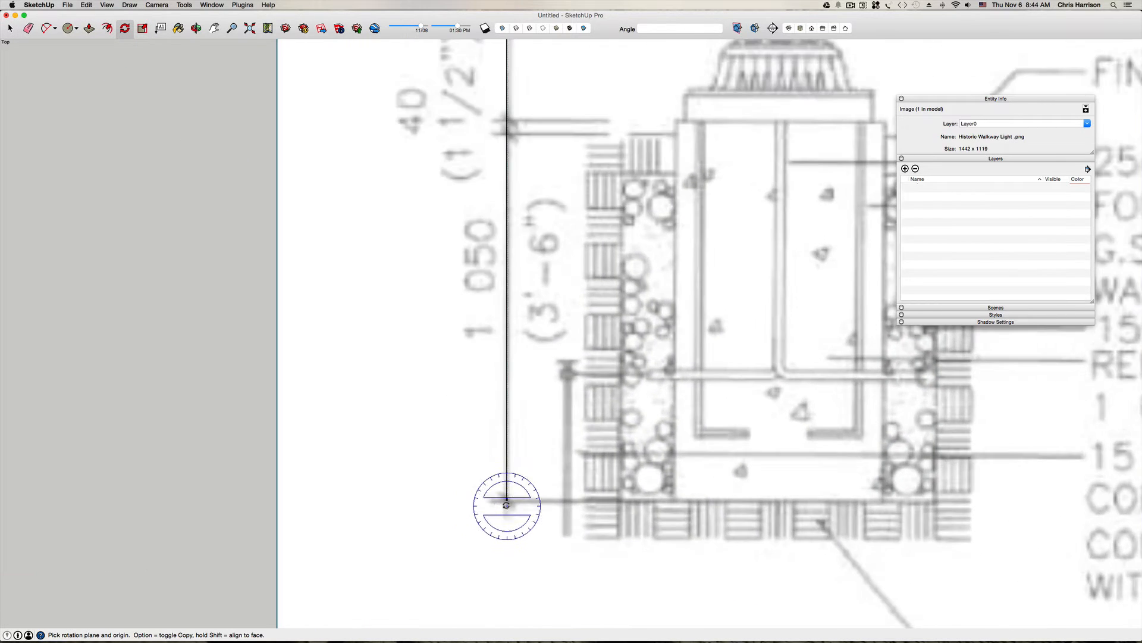
click(507, 502)
scroll(507, 502, down, 7)
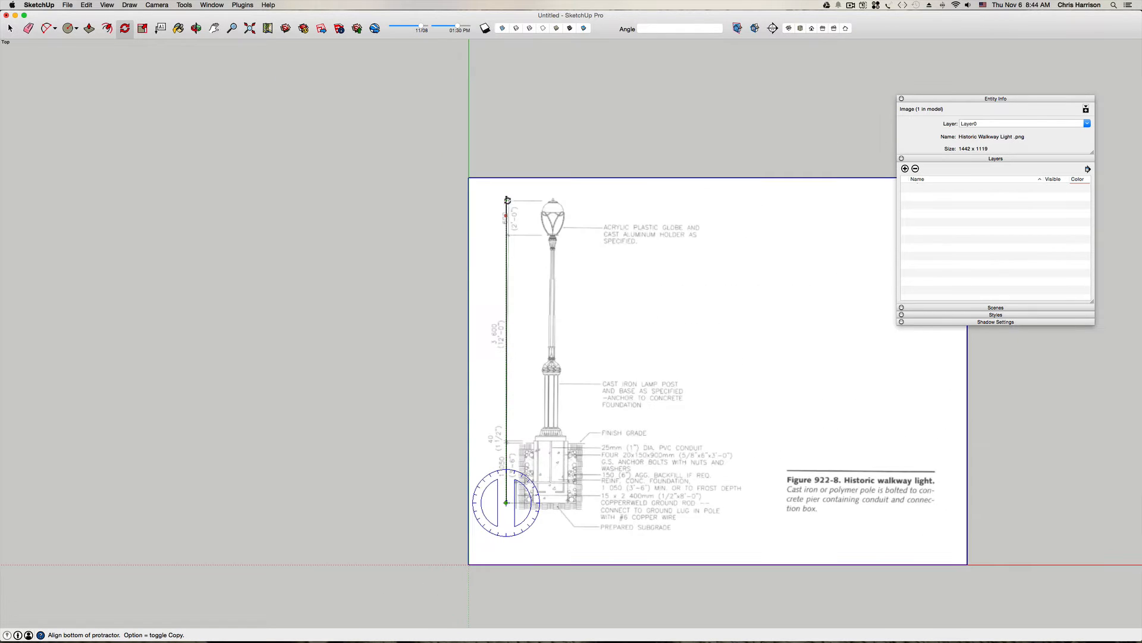
scroll(507, 200, up, 8)
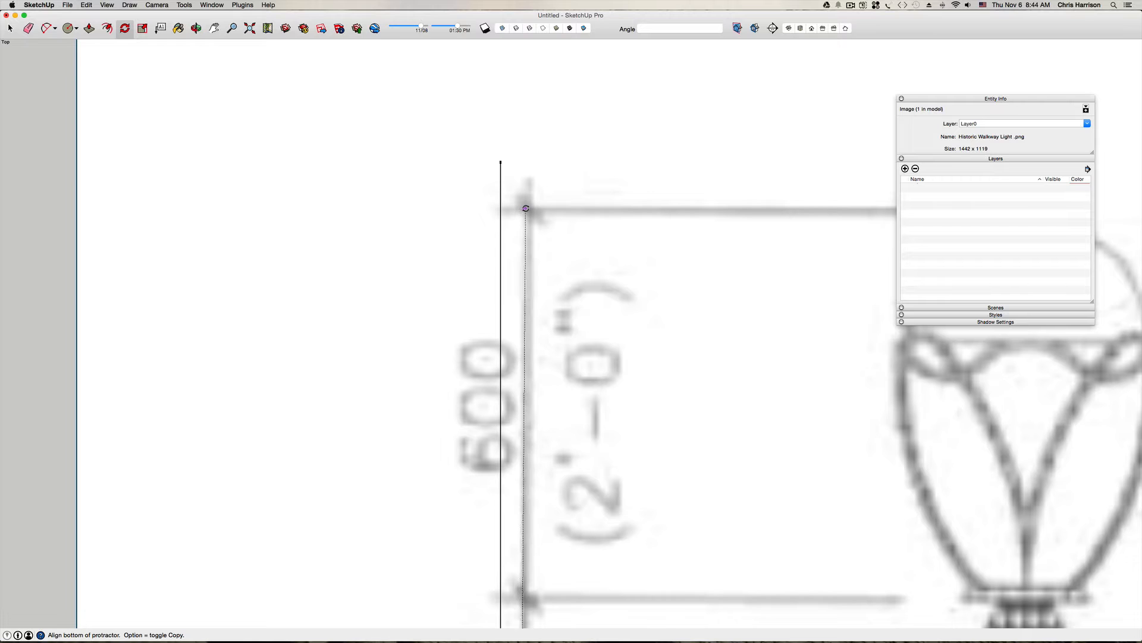
click(523, 207)
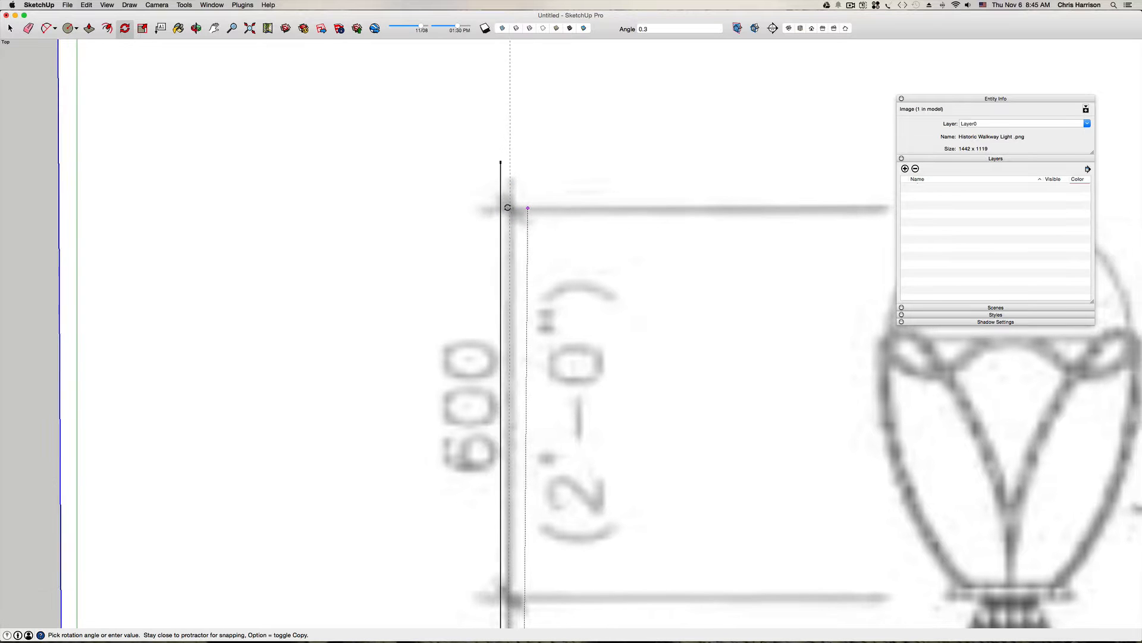
click(500, 208)
scroll(503, 205, down, 6)
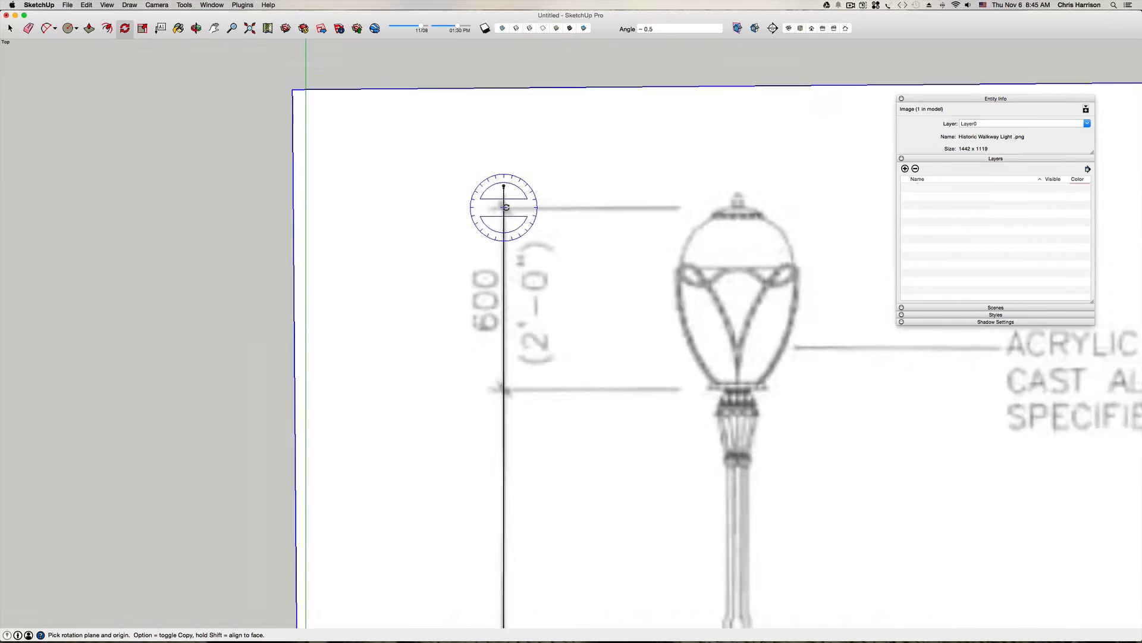
key(space)
Step: Delete the vertical reference line drawn over the image's dimension line
scroll(514, 226, down, 4)
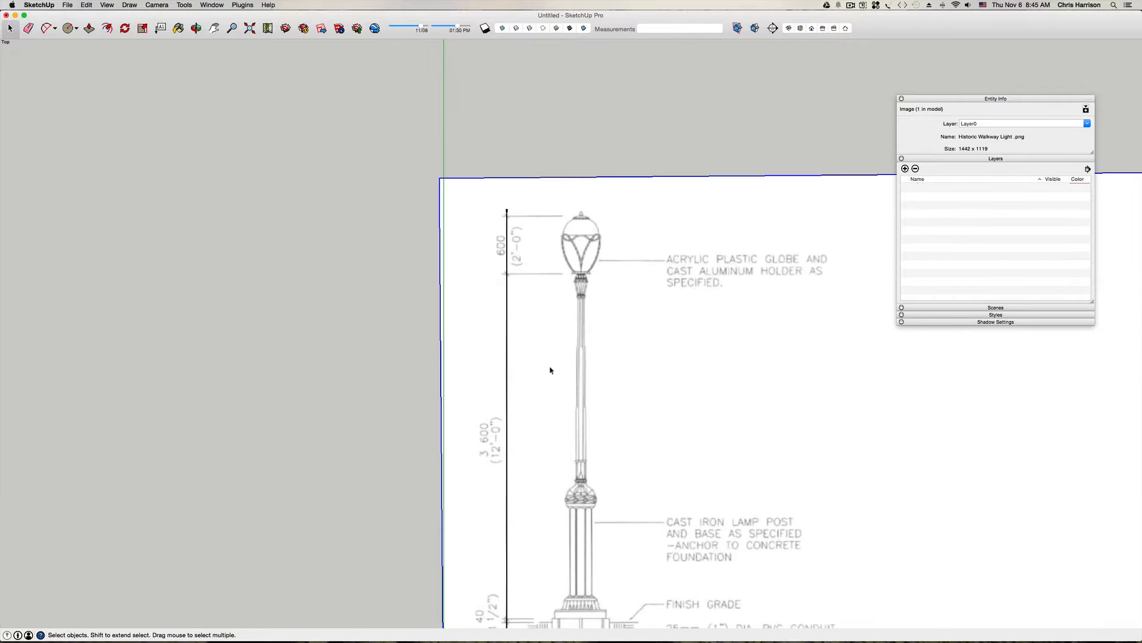
drag(495, 362, 495, 362)
scroll(495, 363, down, 1)
click(301, 343)
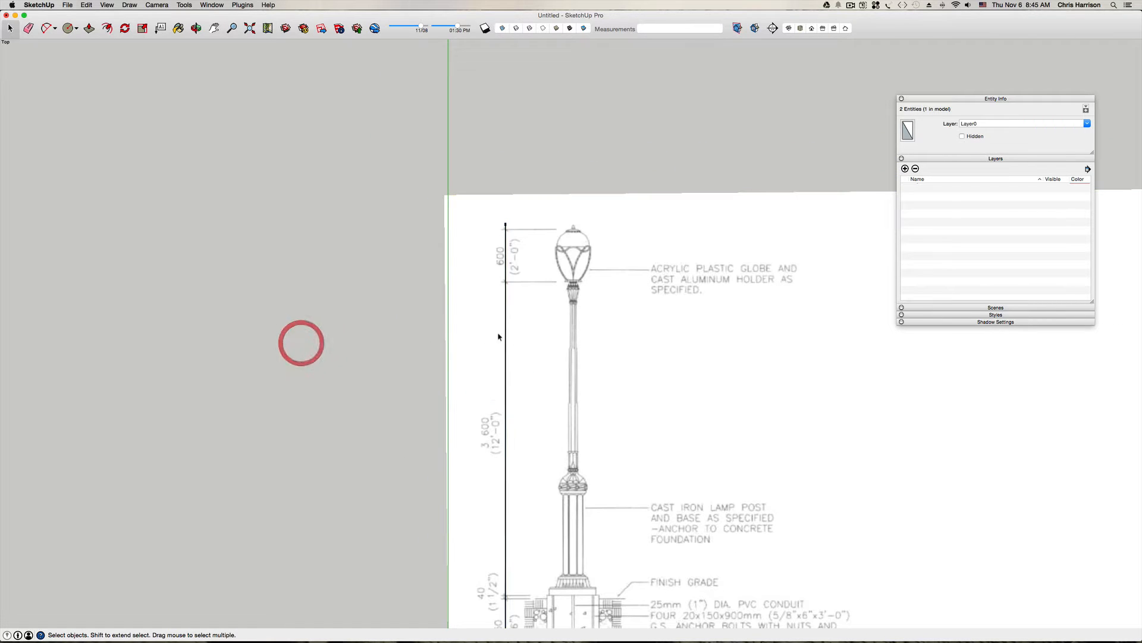
click(505, 347)
scroll(505, 347, down, 3)
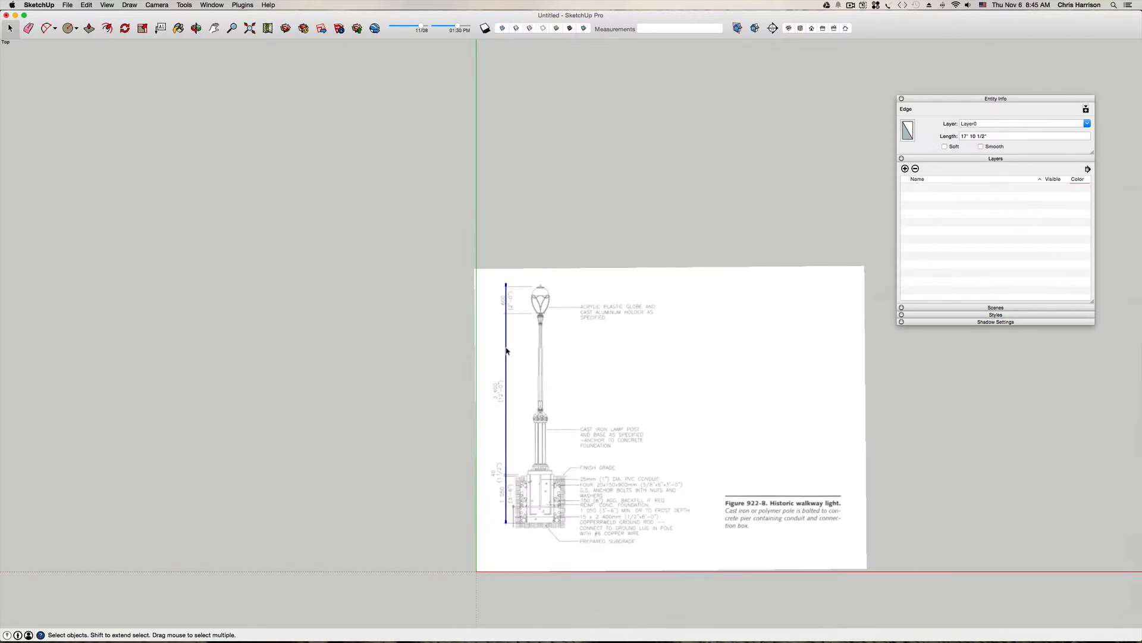
key(BackSpace)
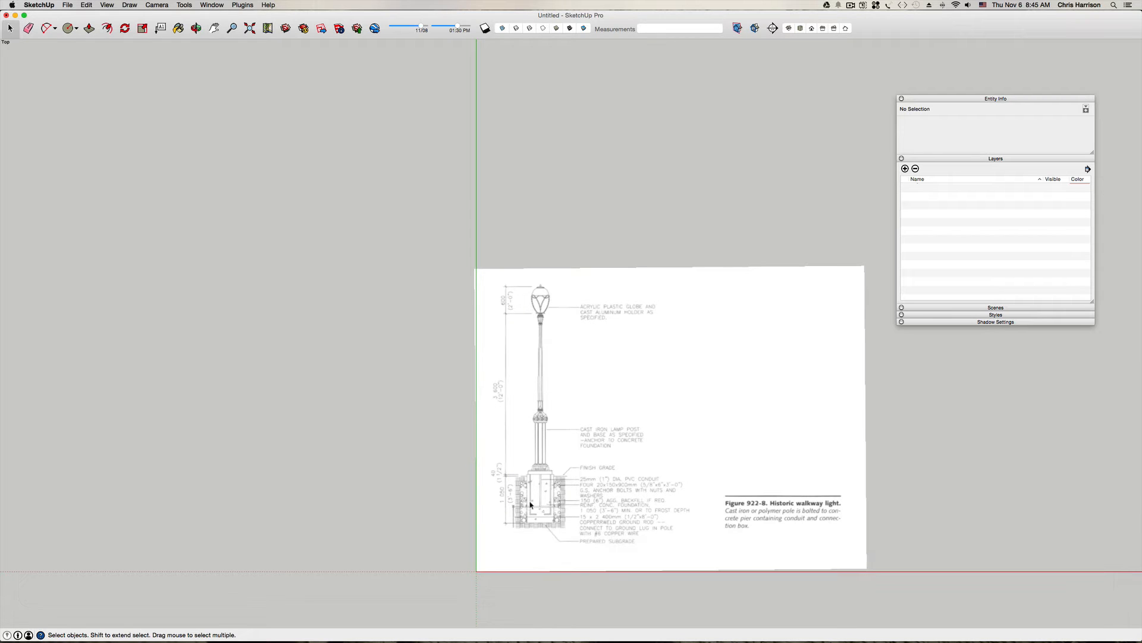
Step: Add a layer named Footer and make it the active layer
key(h)
drag(577, 489, 457, 468)
click(905, 169)
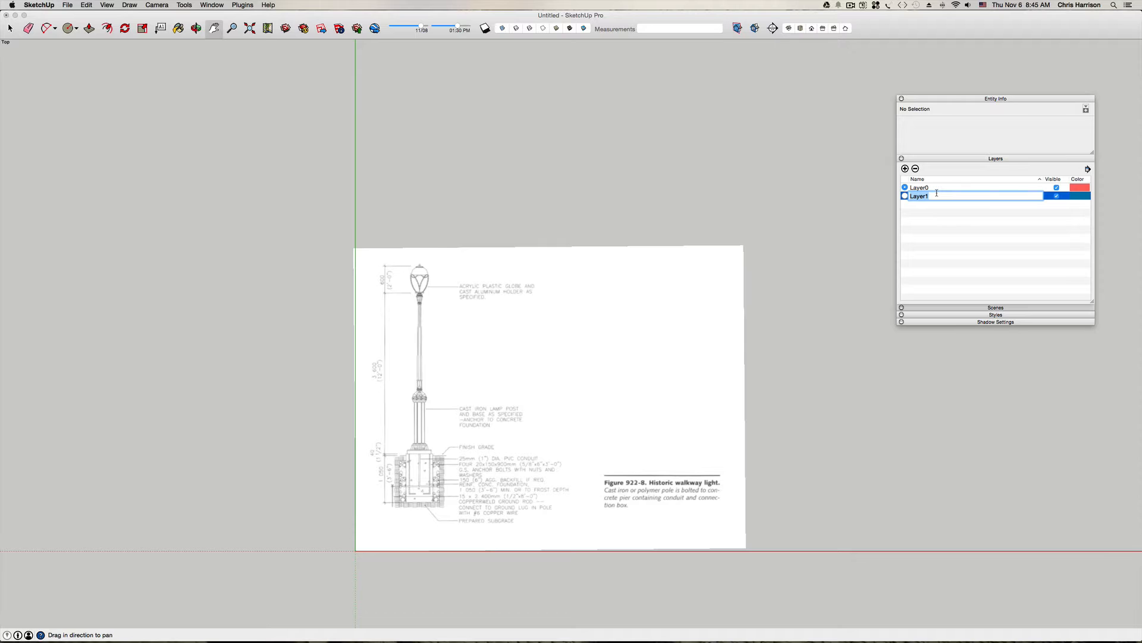
text(Footer)
key(Return)
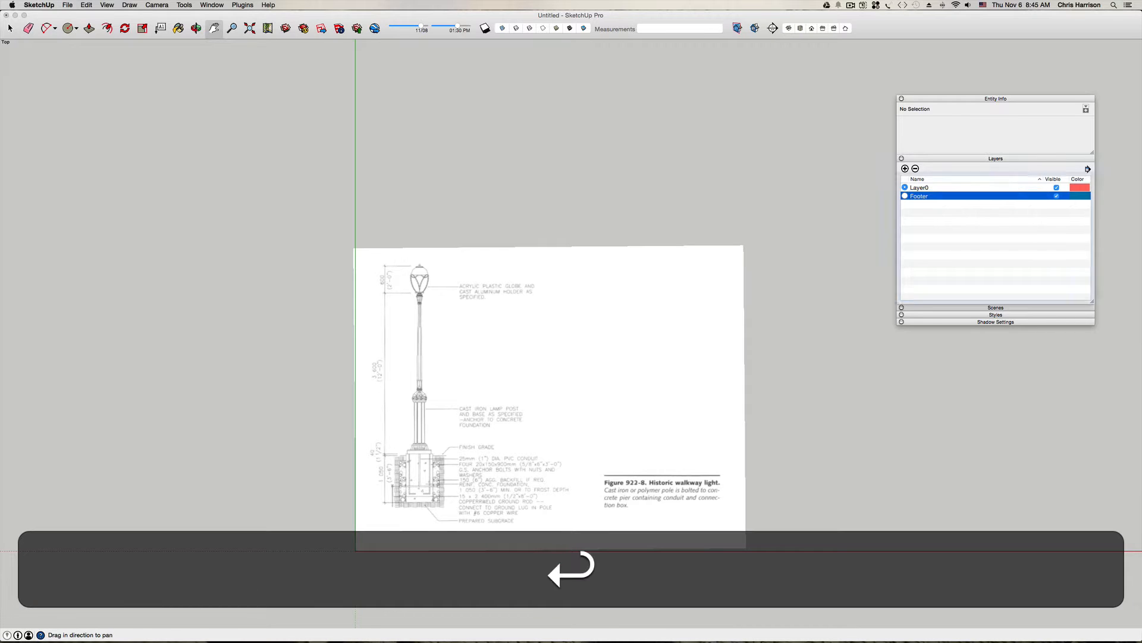
click(905, 196)
Step: Trace the concrete foundation with a rectangle about 2' 3/16" wide and 3' 7 3/8" high
scroll(450, 430, up, 4)
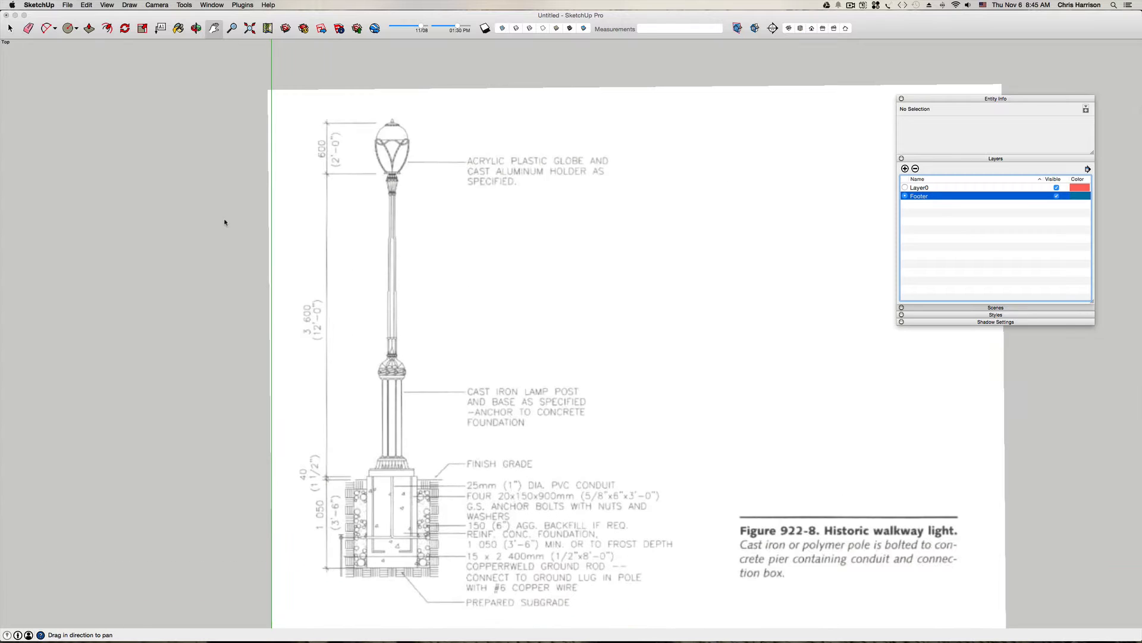
key(r)
scroll(378, 509, up, 5)
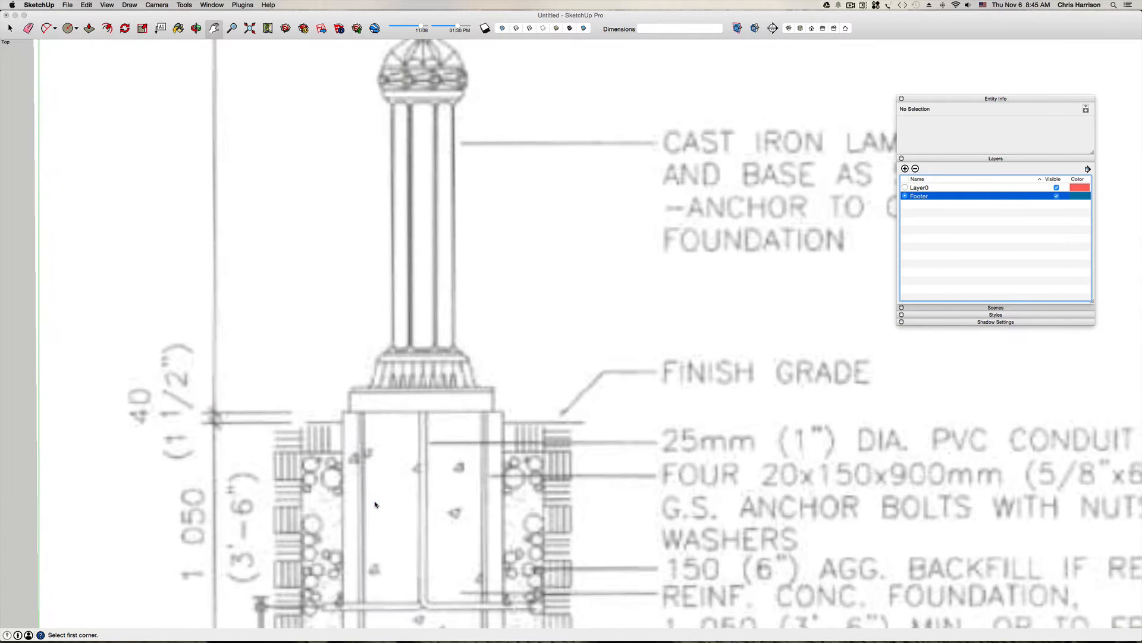
click(342, 413)
scroll(345, 416, down, 5)
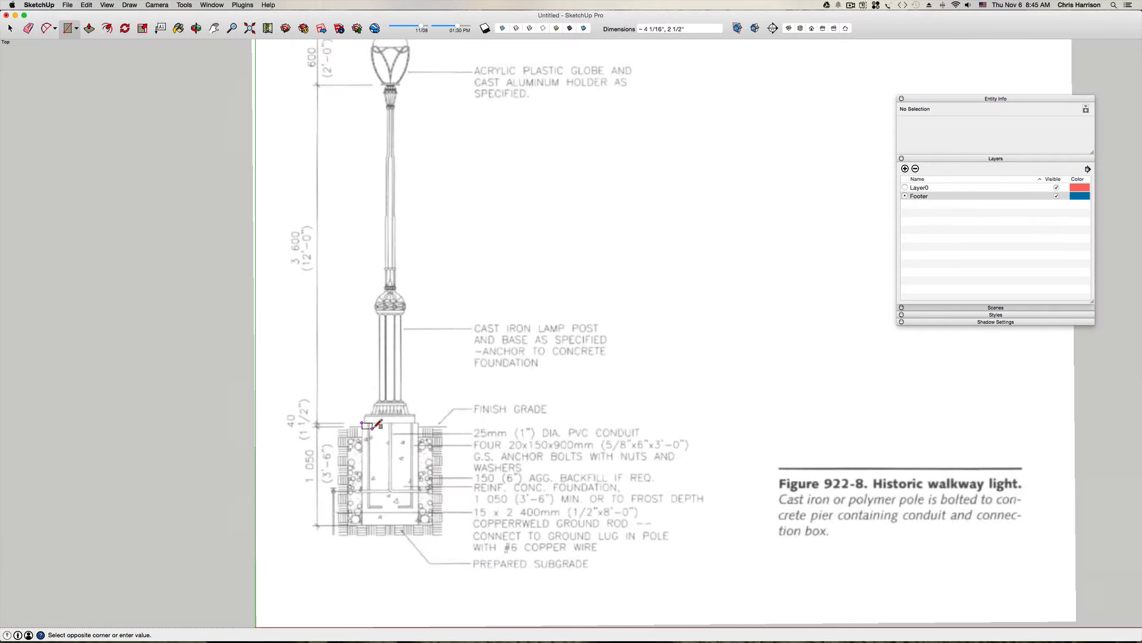
scroll(415, 519, up, 5)
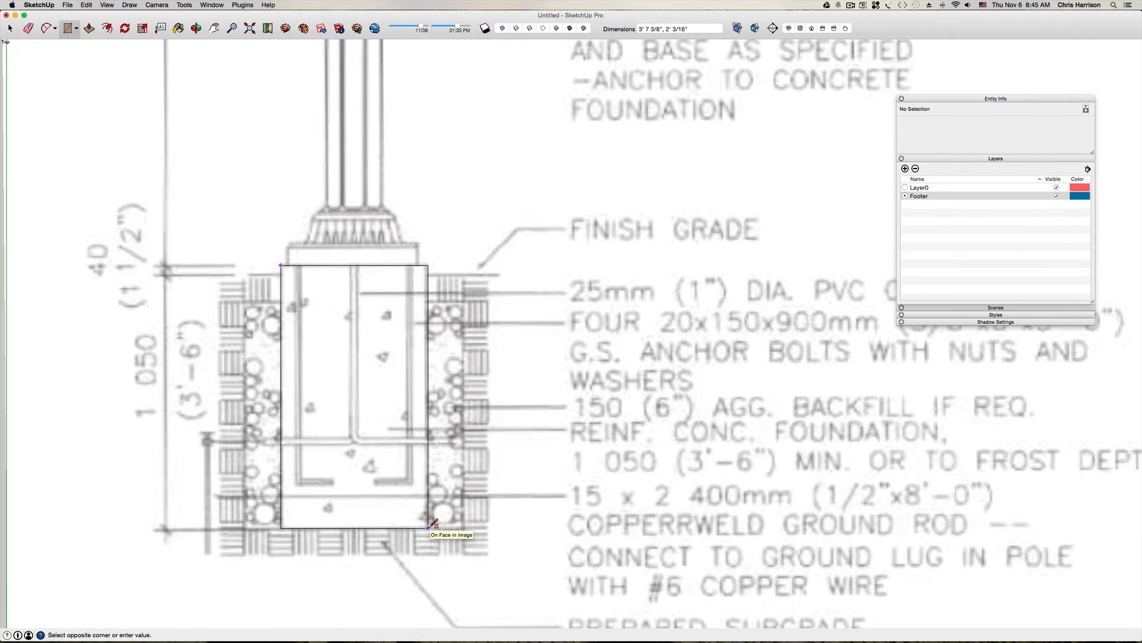
click(428, 528)
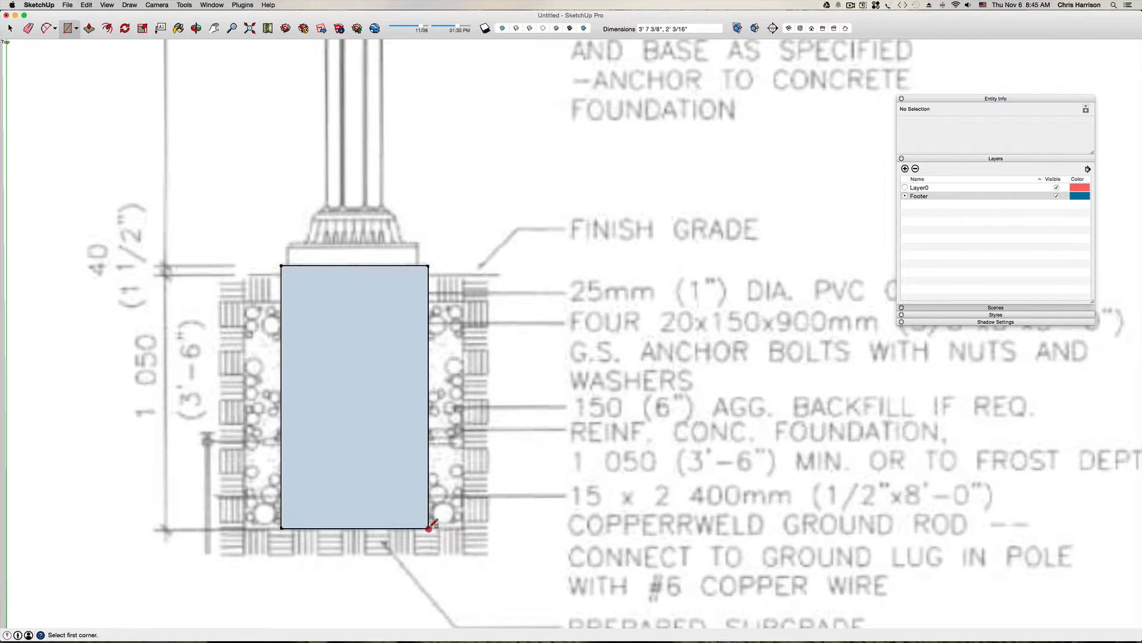
Step: Turn on X-ray display and draw a horizontal line along finish grade across the full width of the subgrade hatching
click(503, 29)
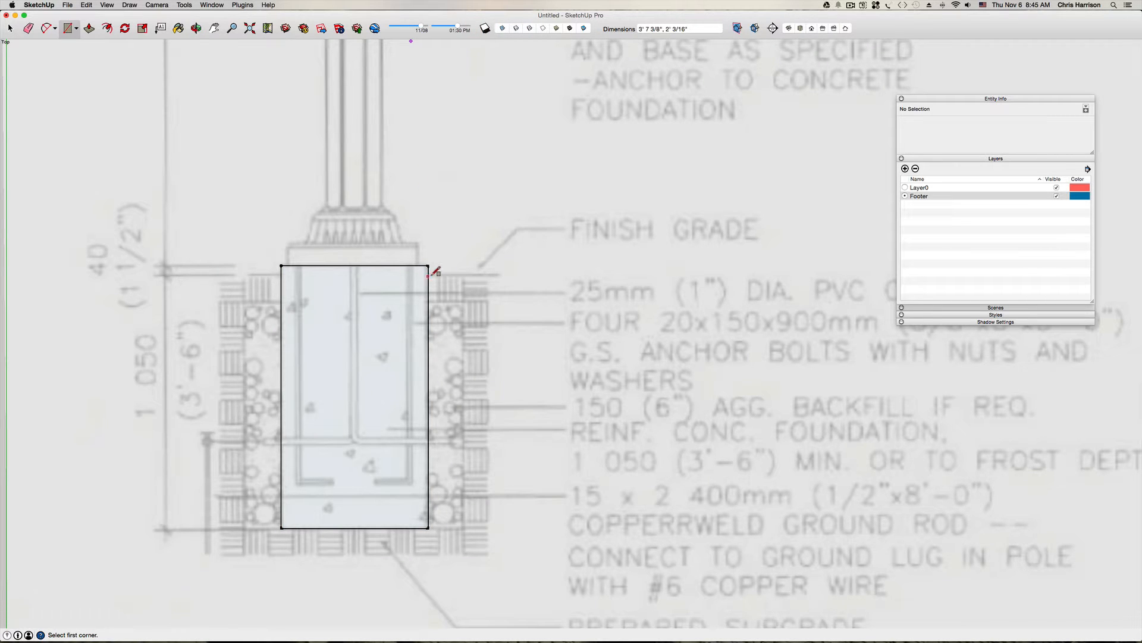
key(l)
click(216, 272)
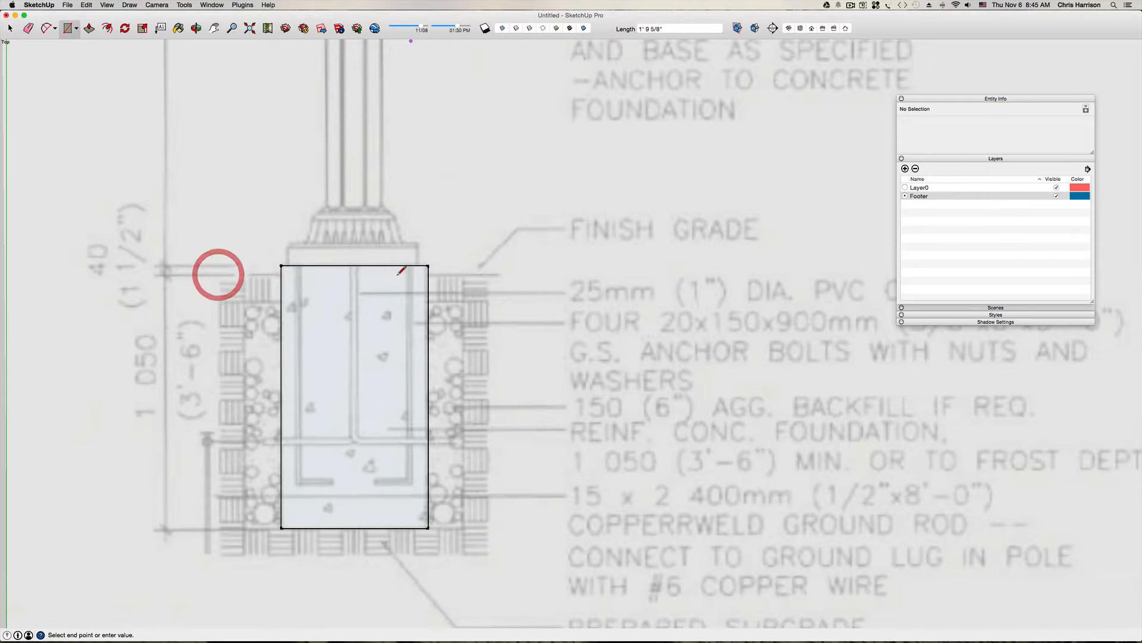
click(497, 274)
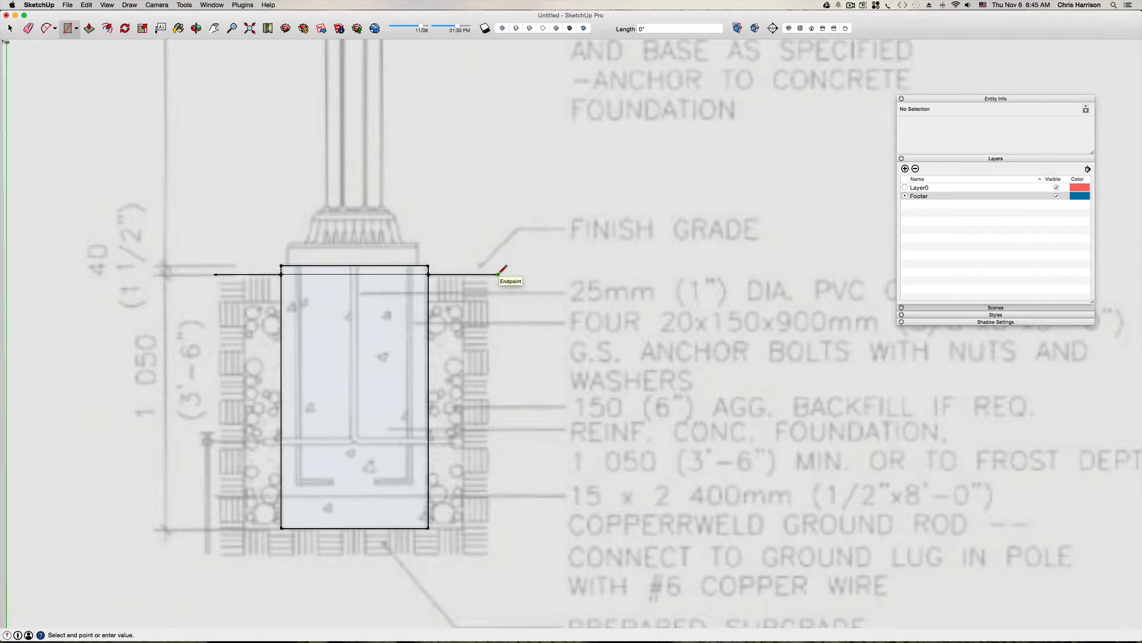
Step: Trace the subgrade outline with a rectangle about 3' 10 13/16" by 3' 10 3/8" and the backfill with one about 3' 9/16" by 3' 1 7/16"
key(r)
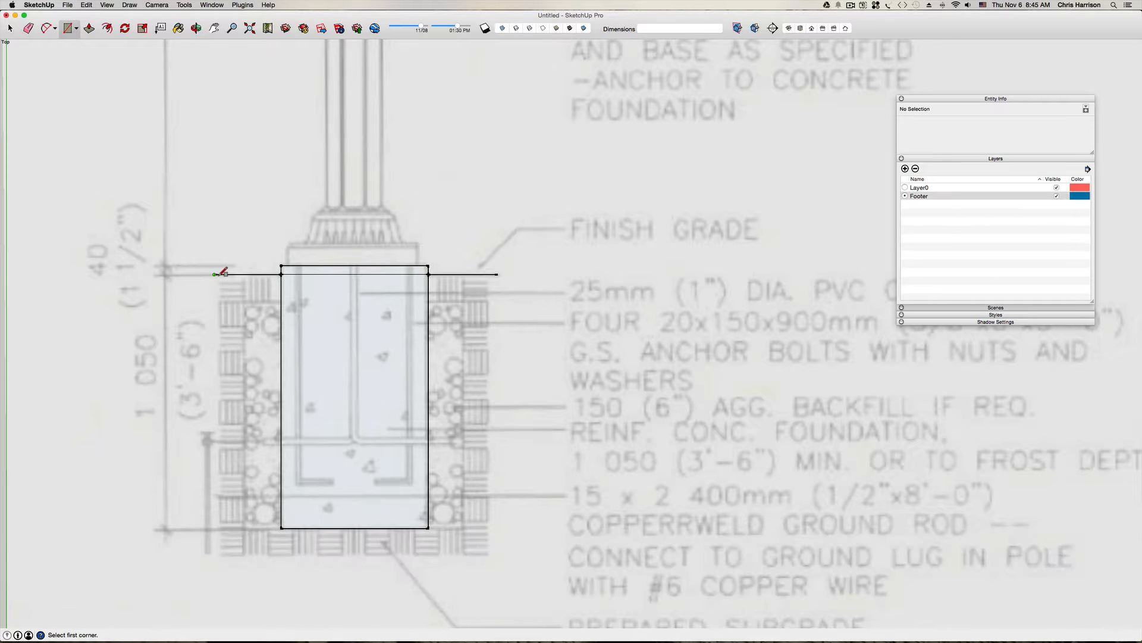
click(214, 274)
click(497, 555)
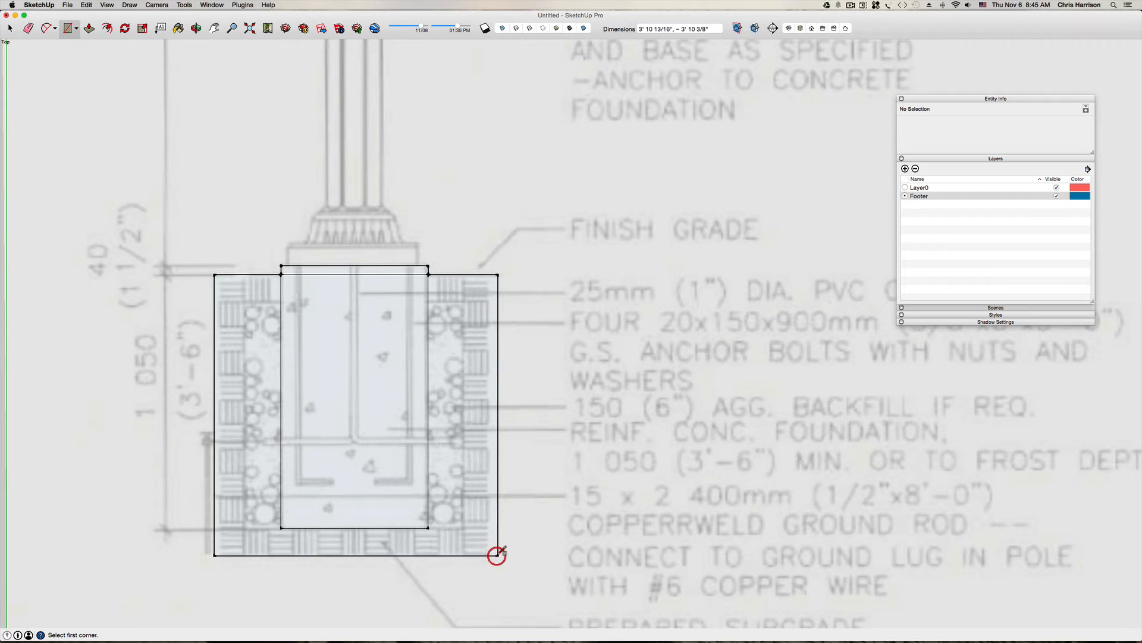
click(243, 300)
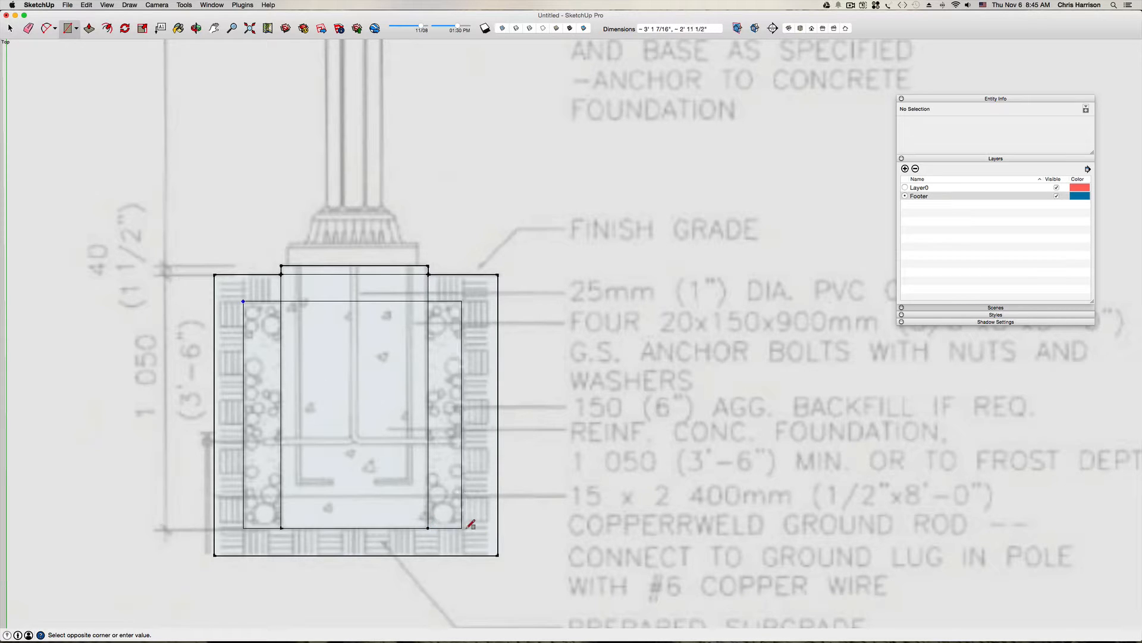
click(465, 528)
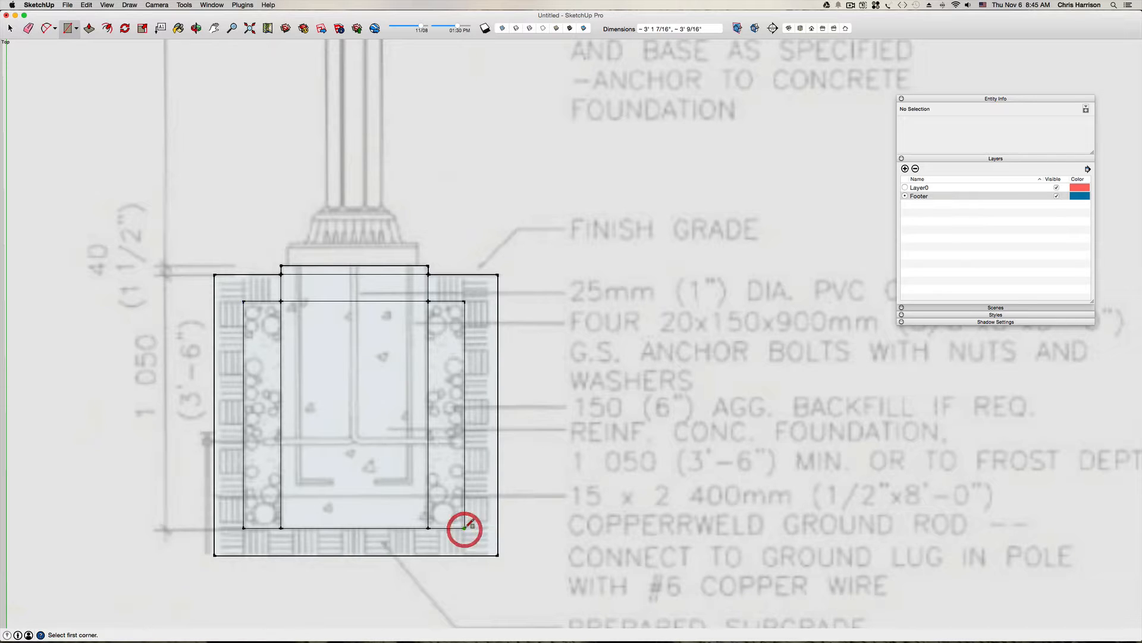
Step: Erase the backfill and finish grade edge segments that cross the concrete foundation
key(e)
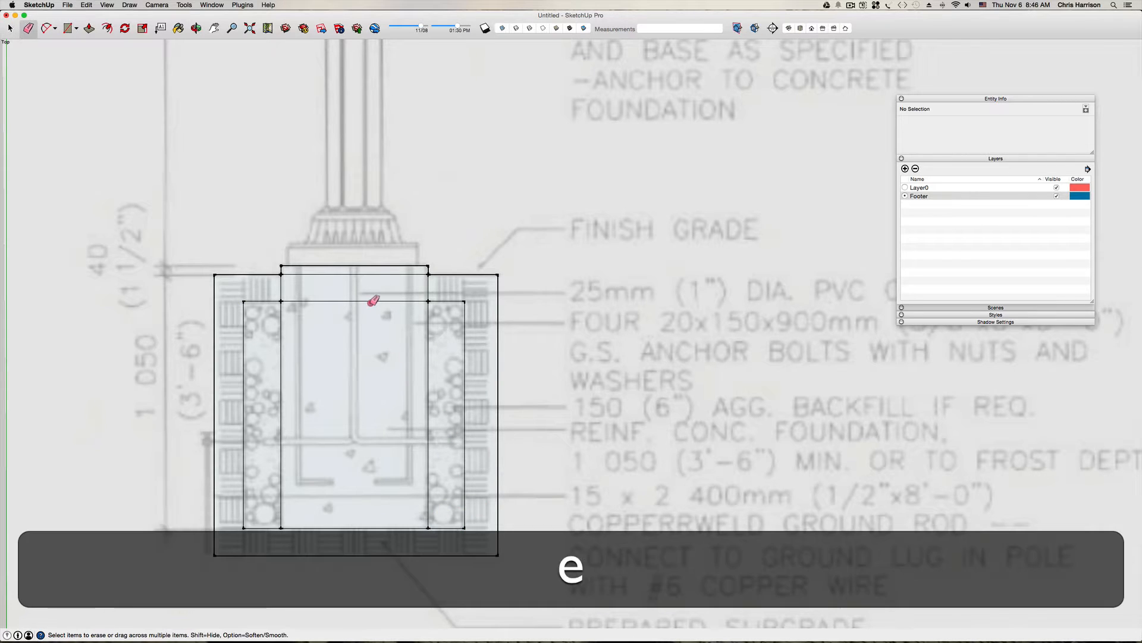
click(373, 300)
click(374, 274)
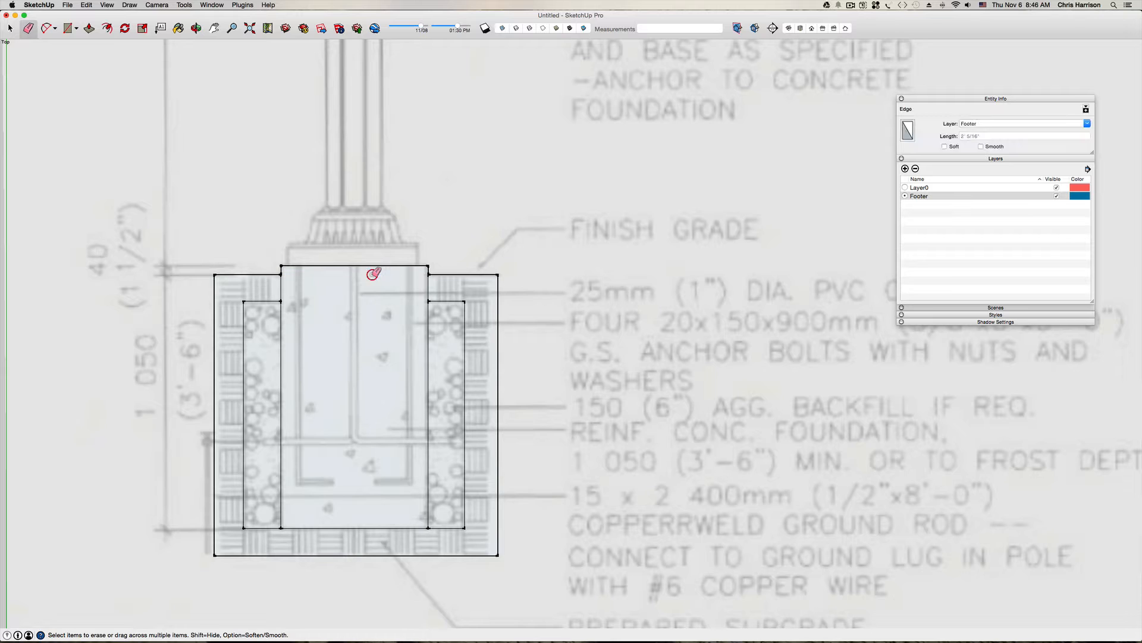
Step: Add two new layers named Earth and Aggregate
key(space)
scroll(328, 328, down, 3)
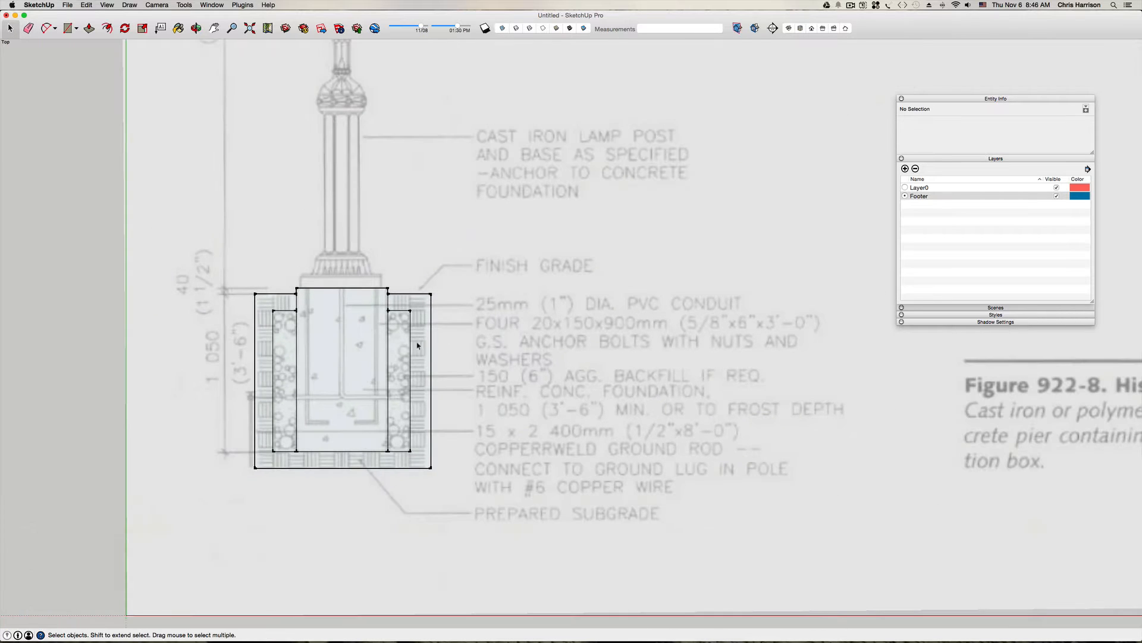
click(905, 169)
text(Earth)
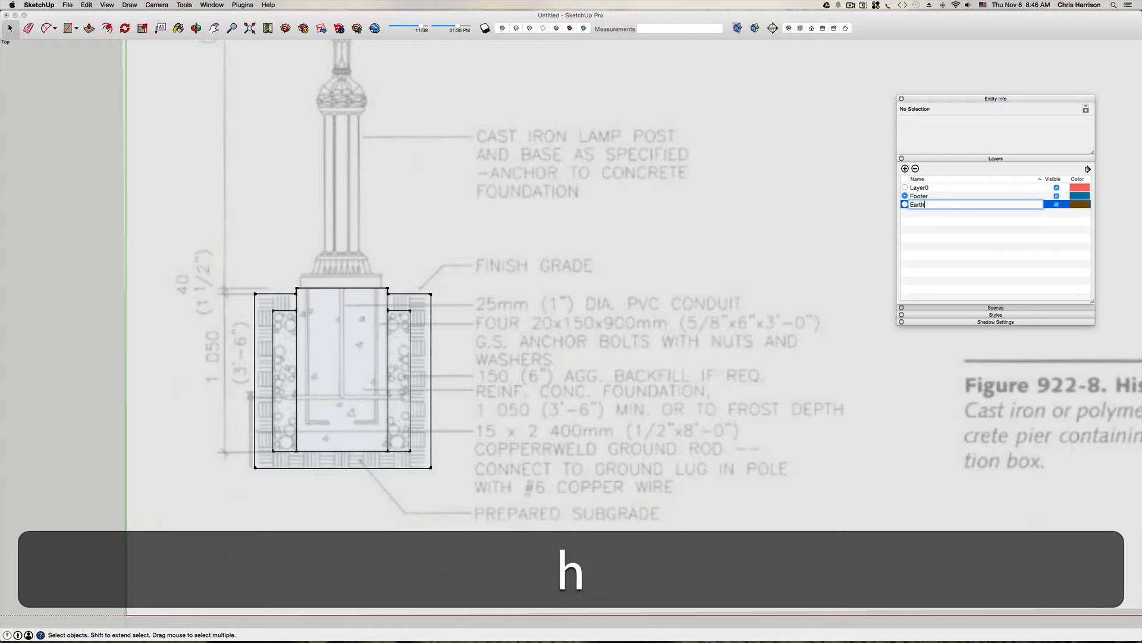
key(Return)
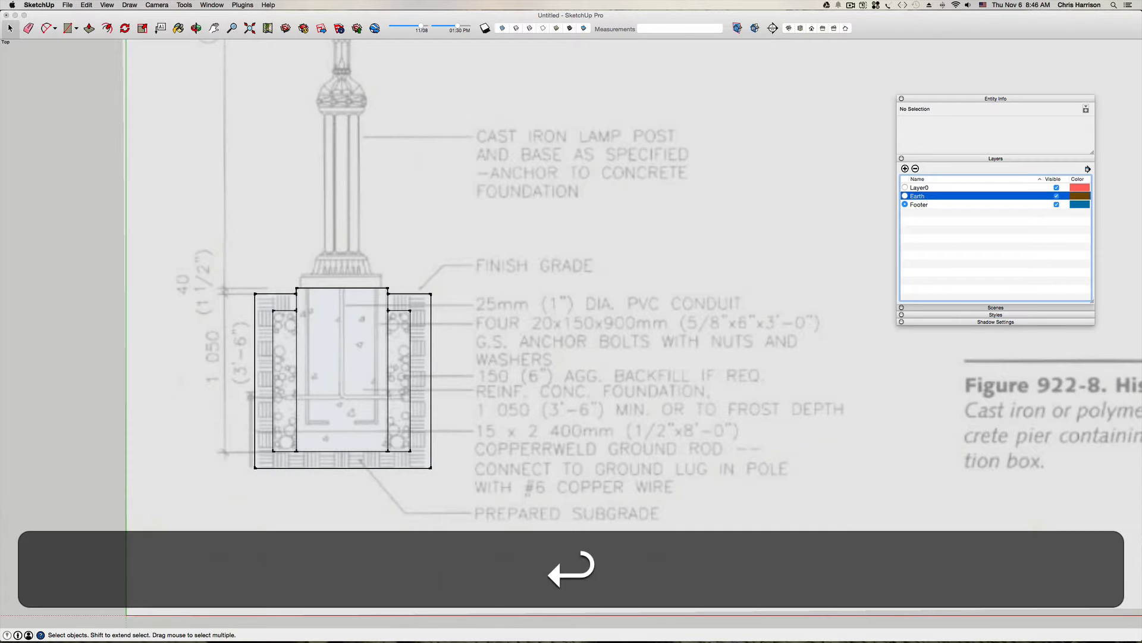
click(905, 169)
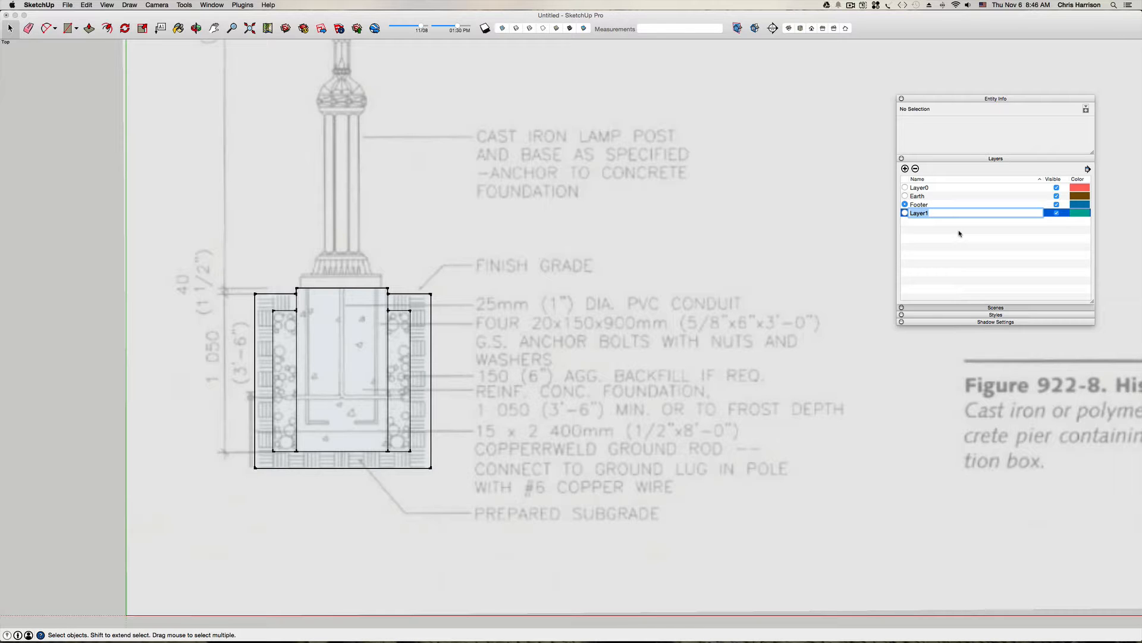
text(Aggregate)
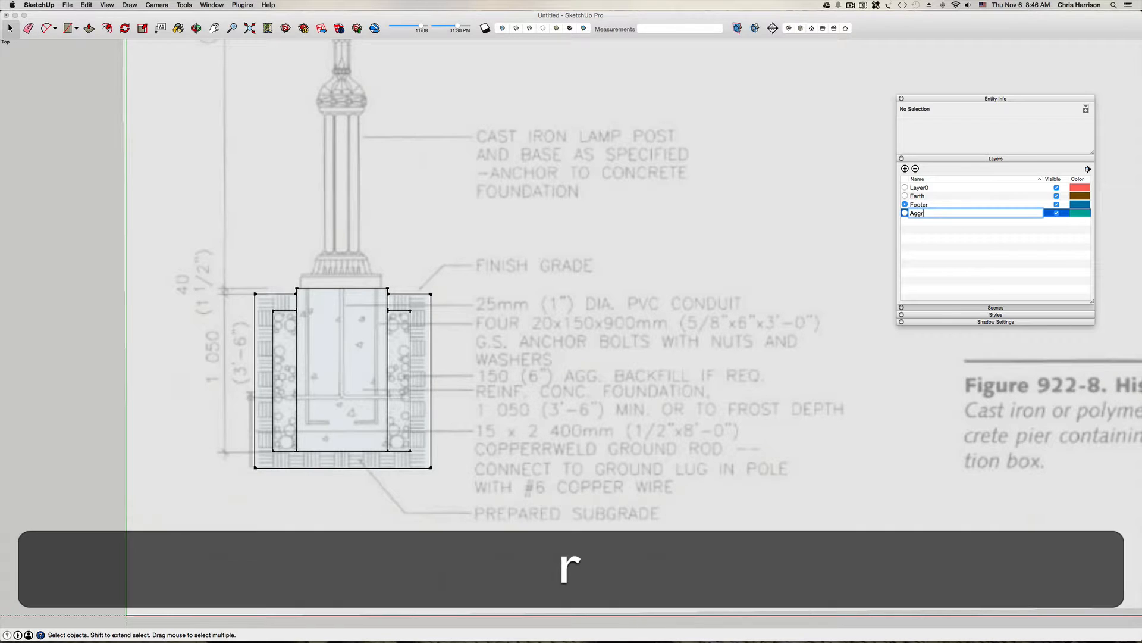
key(Return)
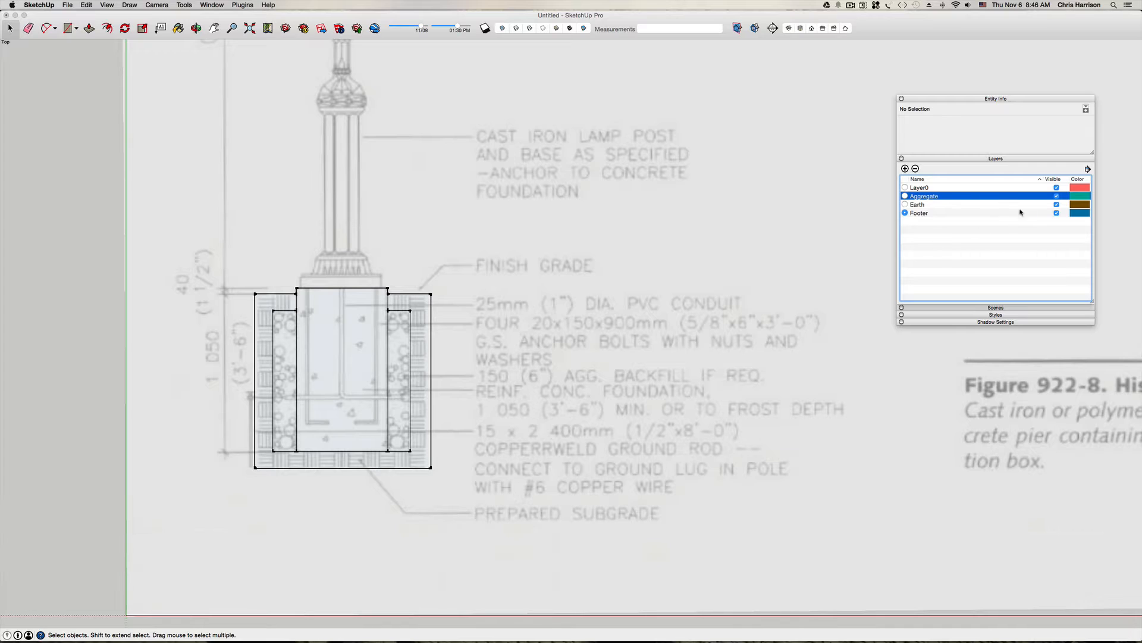
Step: Group the concrete foundation, and group the surrounding subgrade on the Earth layer with Earth as the current layer
double_click(346, 361)
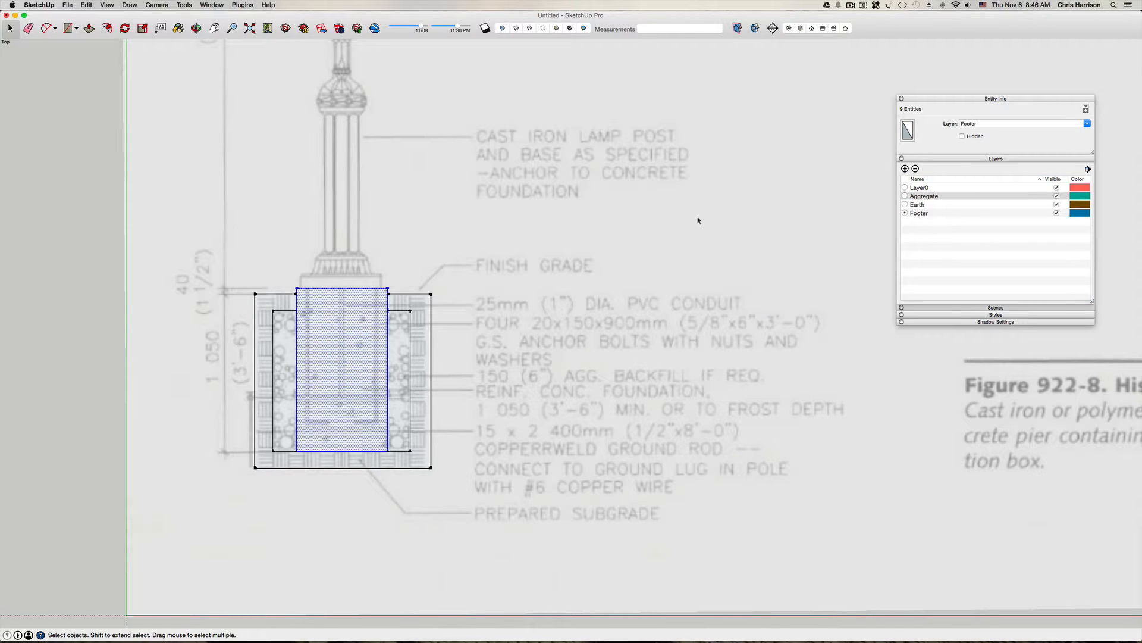
key(super+g)
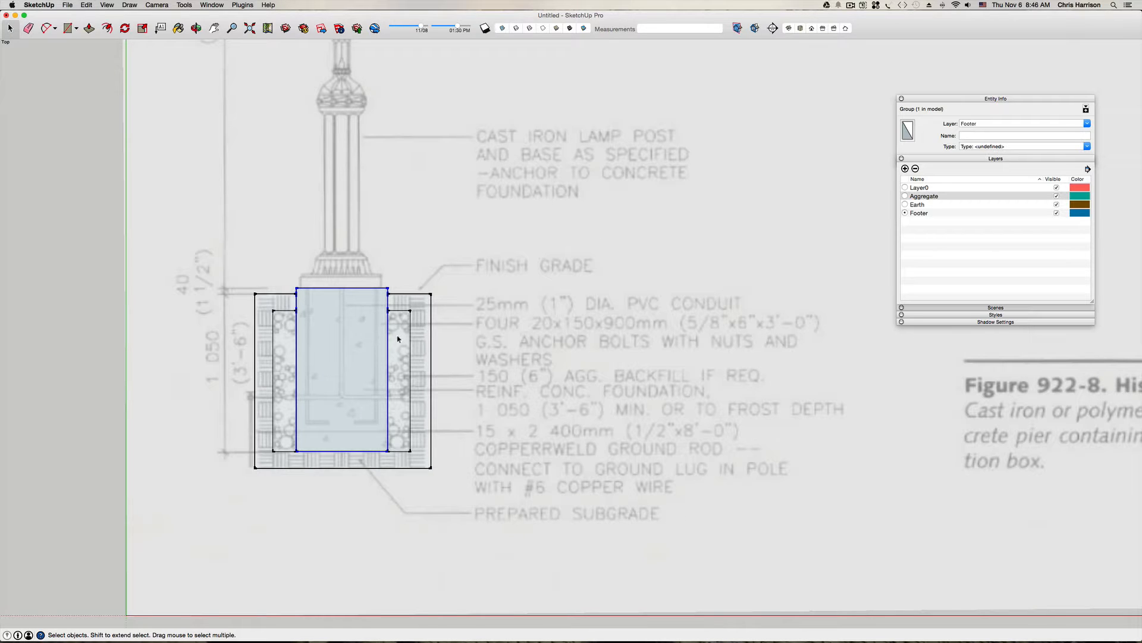
double_click(415, 305)
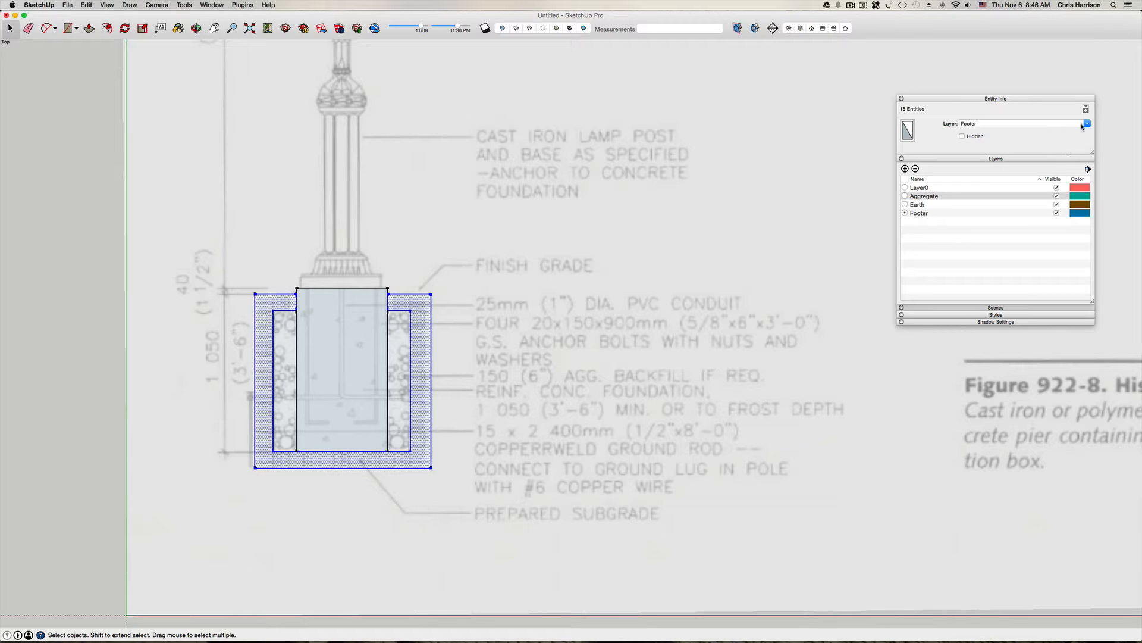
click(1083, 125)
click(969, 140)
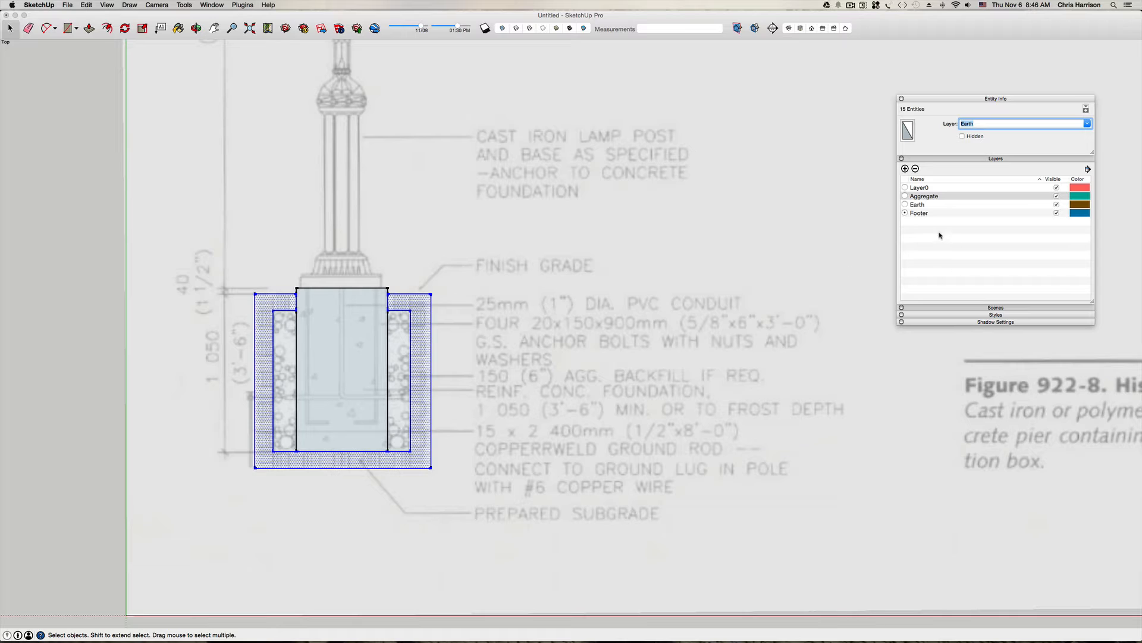
click(905, 205)
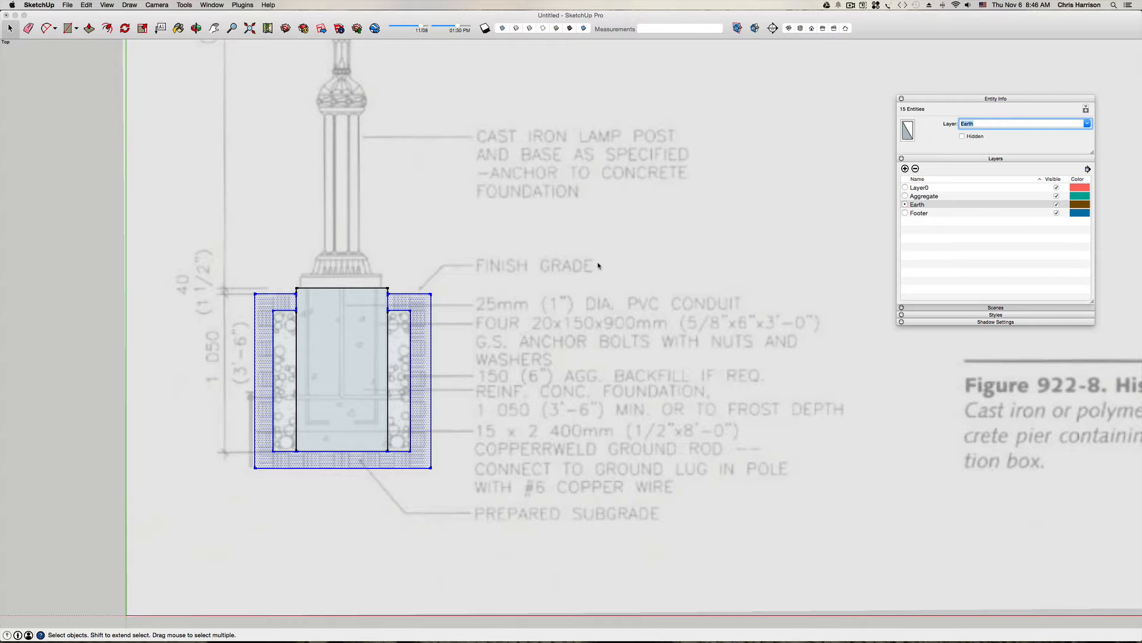
key(super+g)
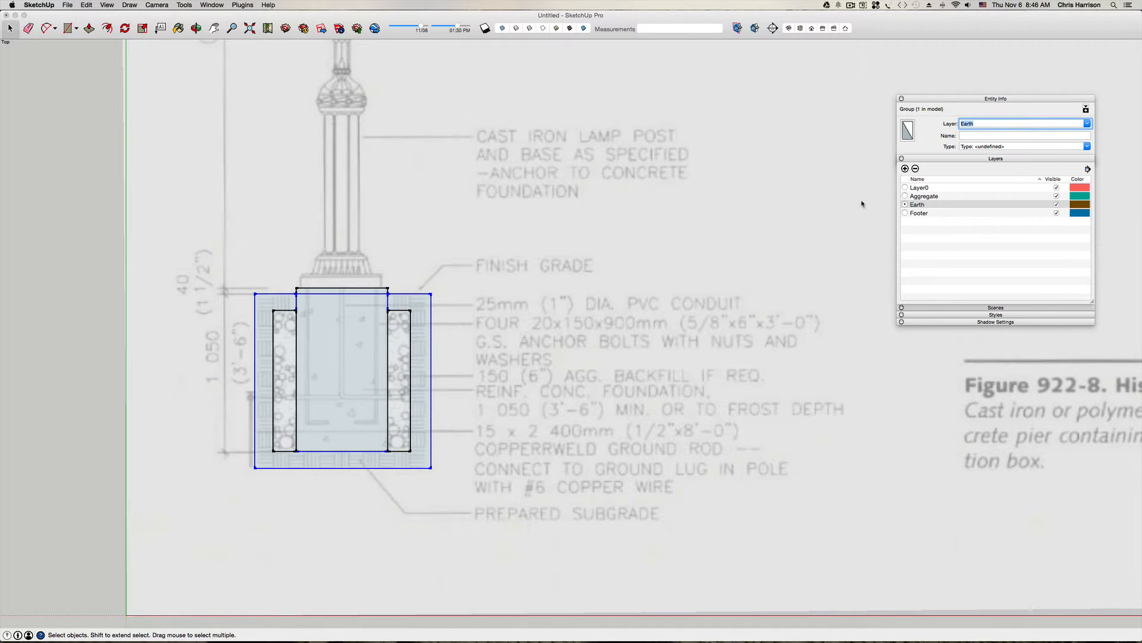
Step: Make Aggregate the current layer, assign both backfill strips beside the foundation to it, and group them
click(909, 198)
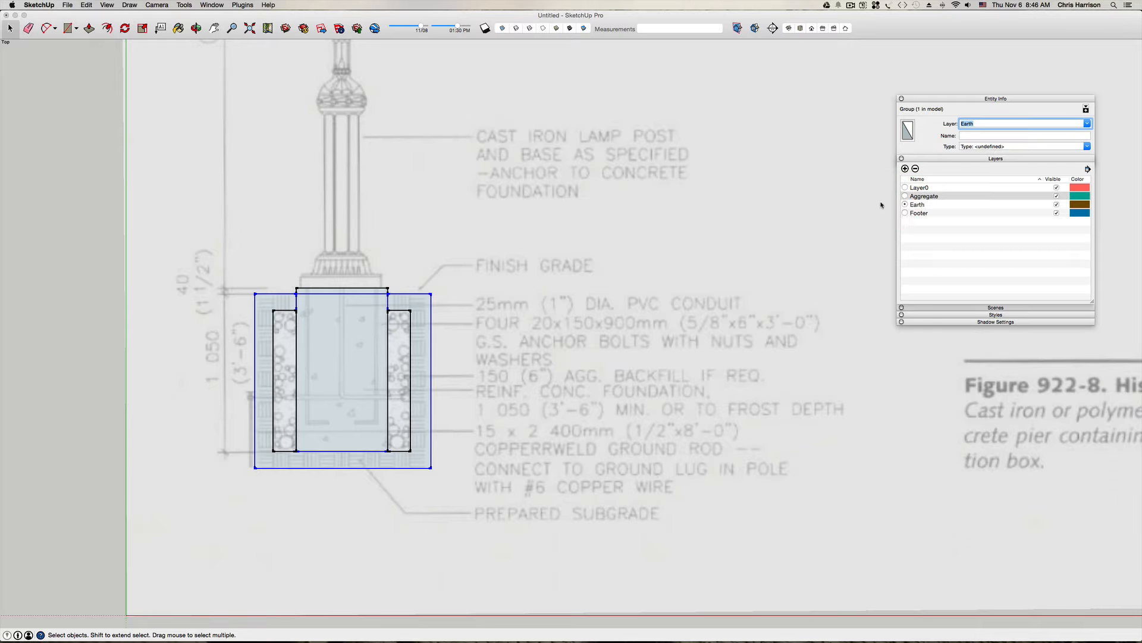
click(905, 196)
click(400, 384)
double_click(400, 383)
shift+click(281, 360)
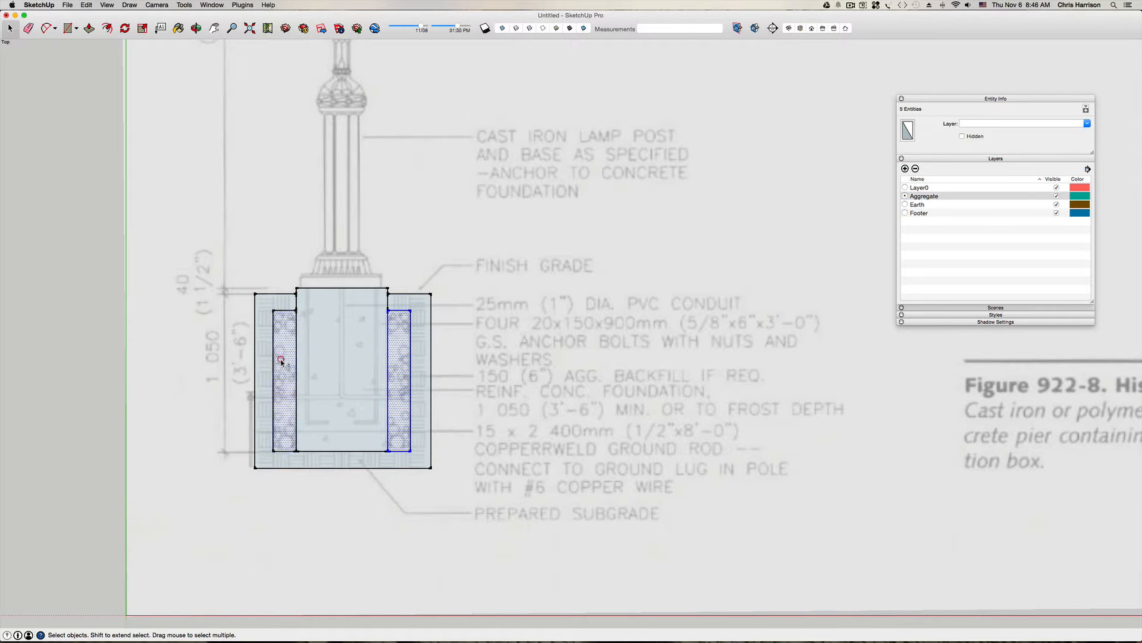
shift+click(281, 360)
click(1086, 123)
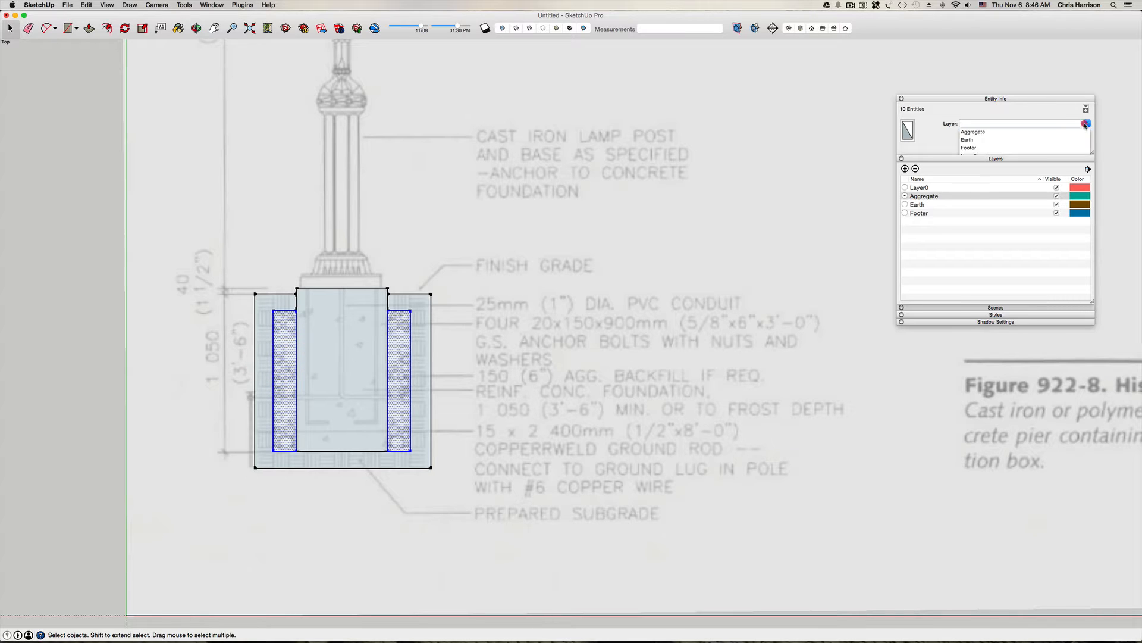
click(990, 136)
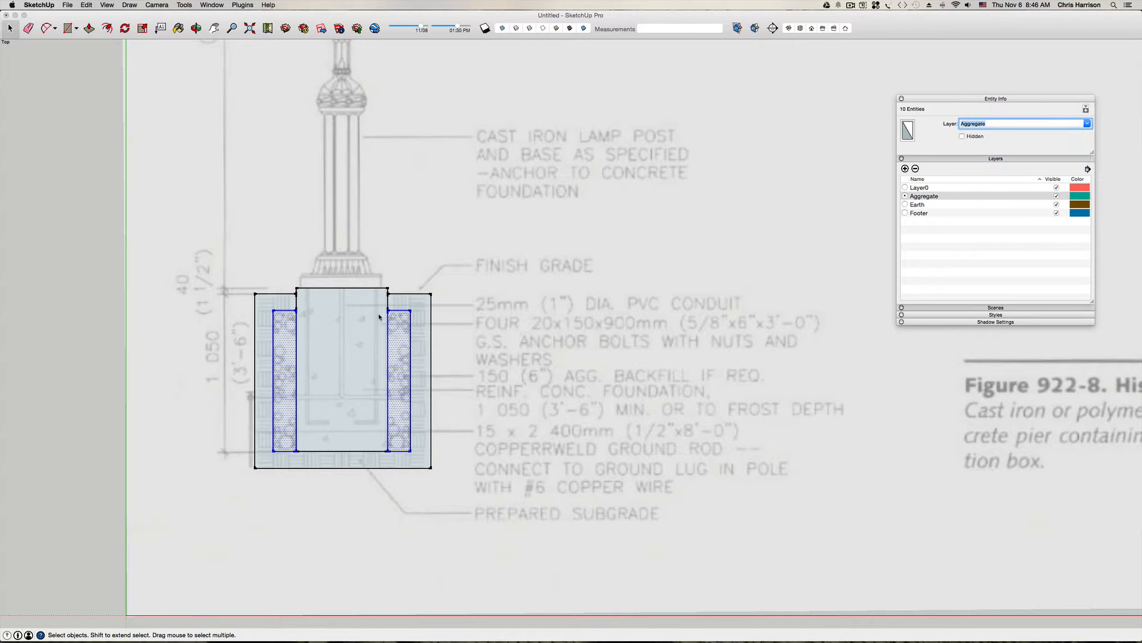
key(super+g)
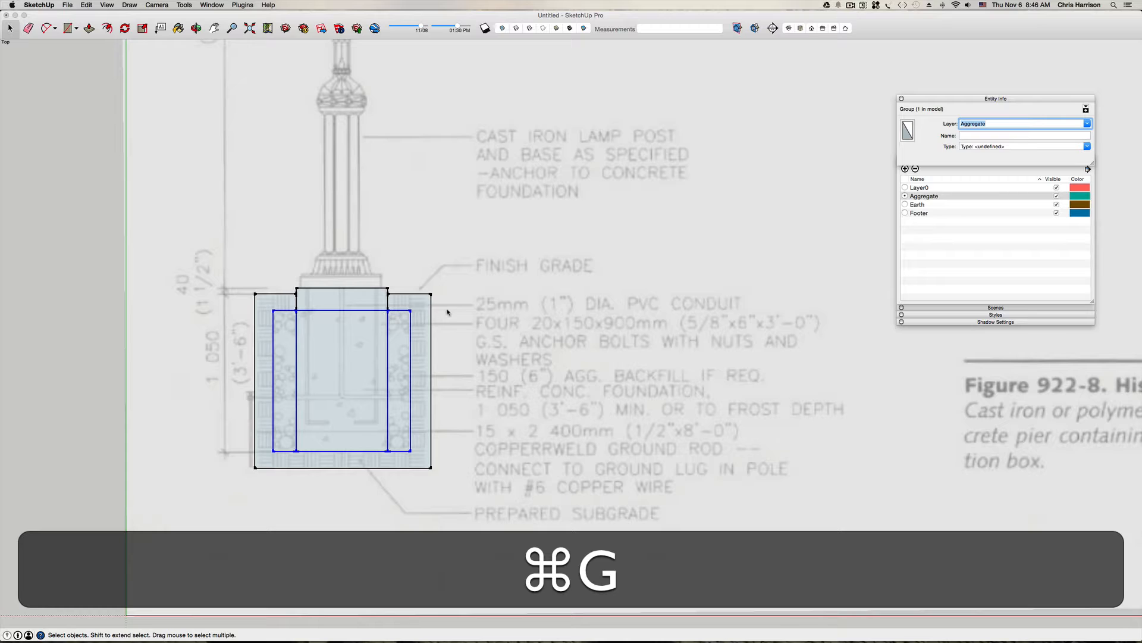
Step: Check the grouping and layer assignment of the foundation, the subgrade and the backfill
click(417, 310)
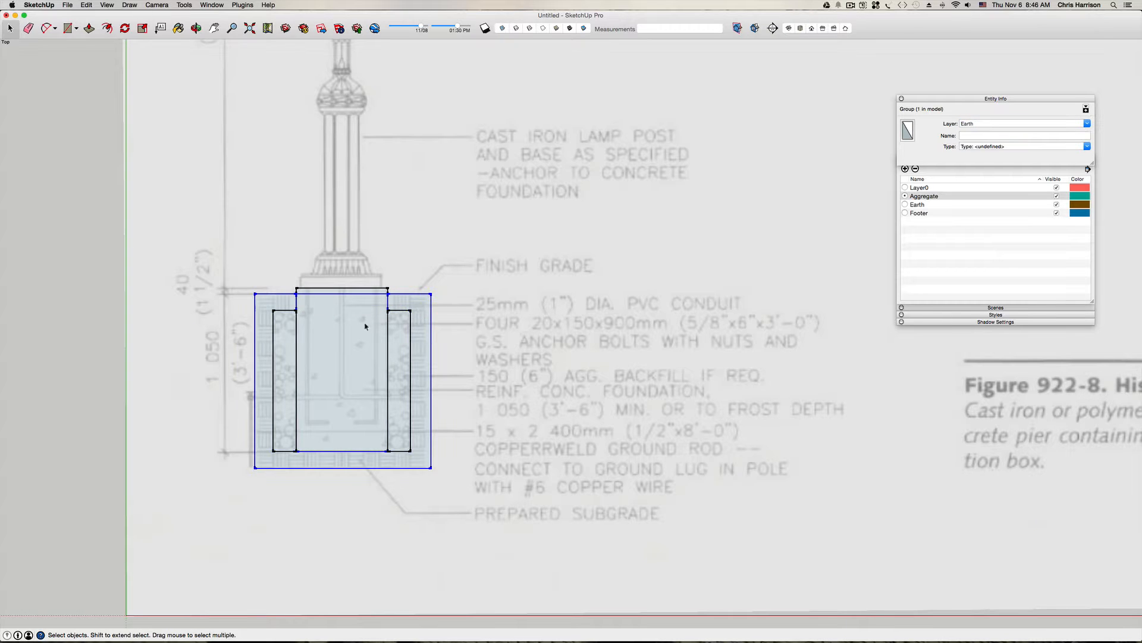
click(339, 334)
click(260, 308)
click(285, 328)
click(347, 330)
click(366, 299)
click(417, 307)
click(341, 348)
click(481, 225)
scroll(373, 298, down, 3)
scroll(369, 301, up, 2)
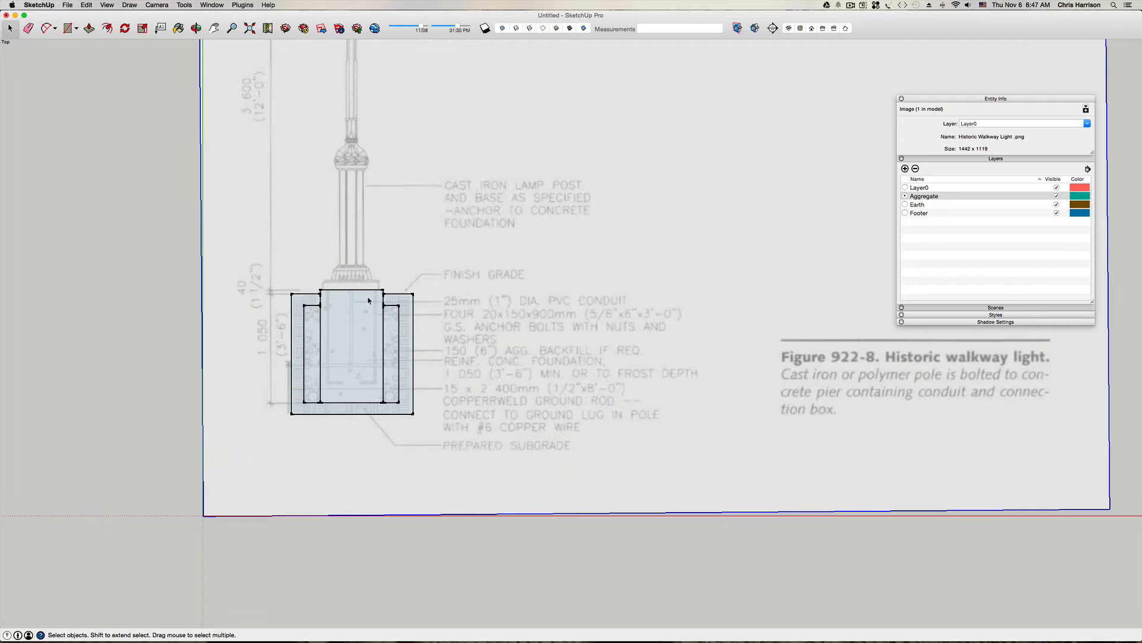
Step: Make Layer0 the current layer and look over the lamp post base and shaft above the footer
click(905, 188)
scroll(345, 279, up, 2)
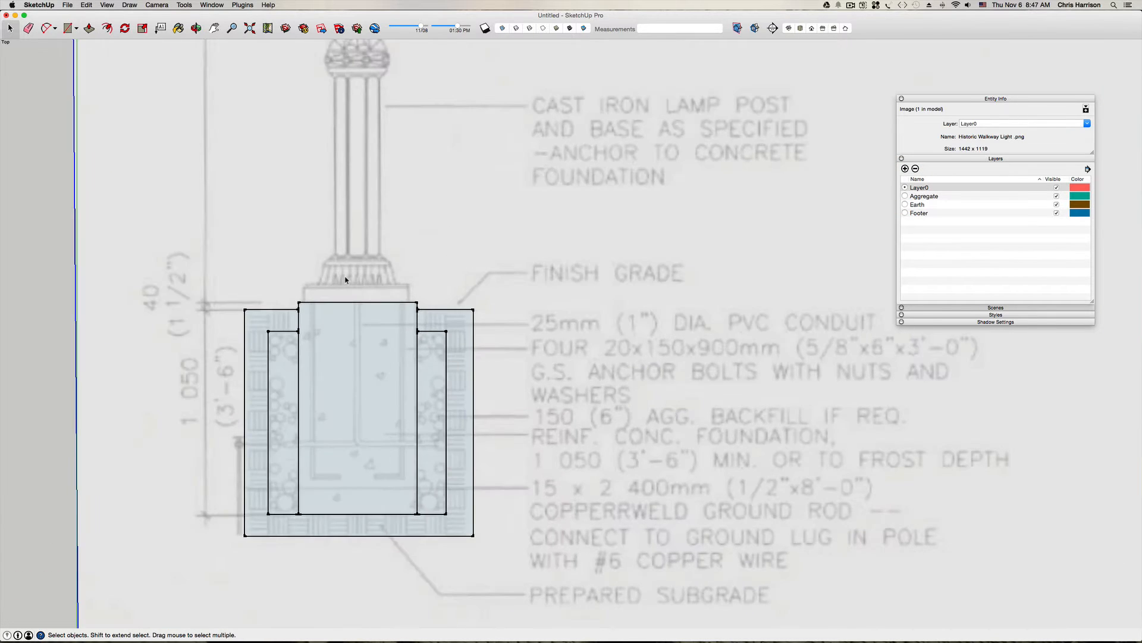
scroll(345, 280, up, 5)
key(h)
drag(398, 241, 398, 345)
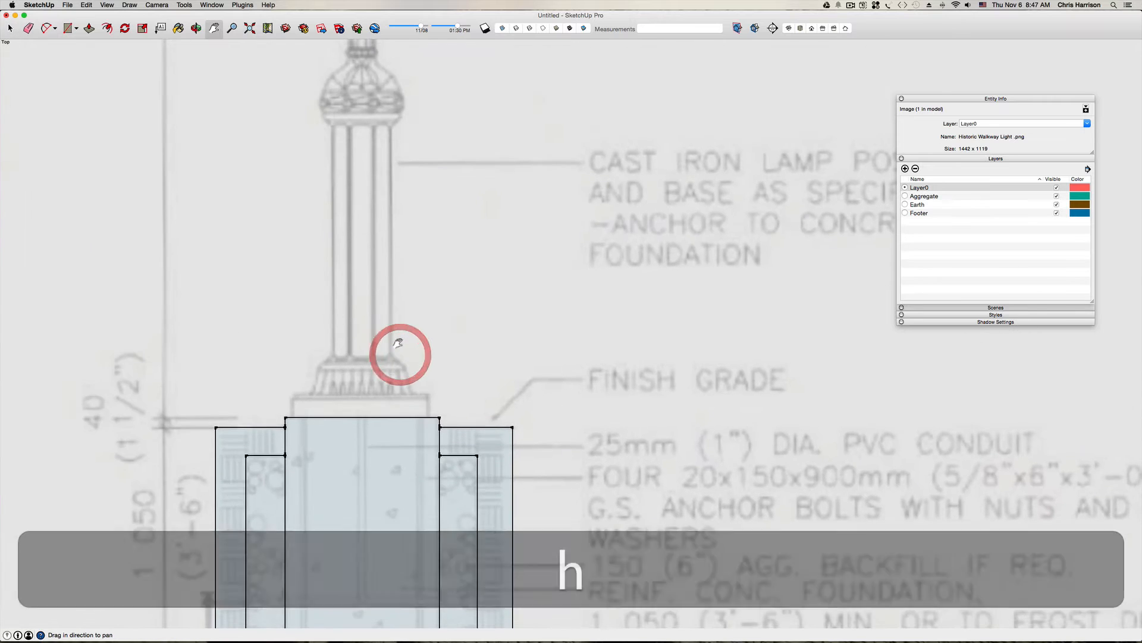
scroll(398, 344, down, 6)
scroll(398, 344, up, 1)
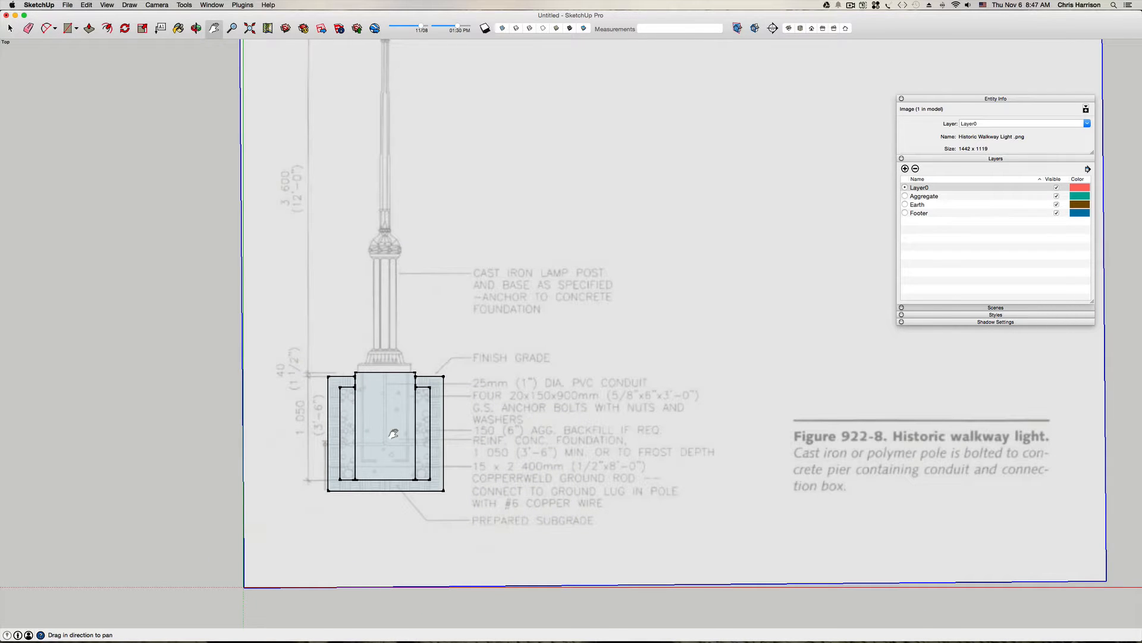
scroll(386, 406, down, 1)
scroll(387, 402, up, 3)
mouse_move(416, 296)
mouse_down()
mouse_move(412, 450)
mouse_move(416, 375)
mouse_up()
scroll(411, 450, down, 1)
scroll(372, 483, up, 4)
scroll(372, 484, up, 1)
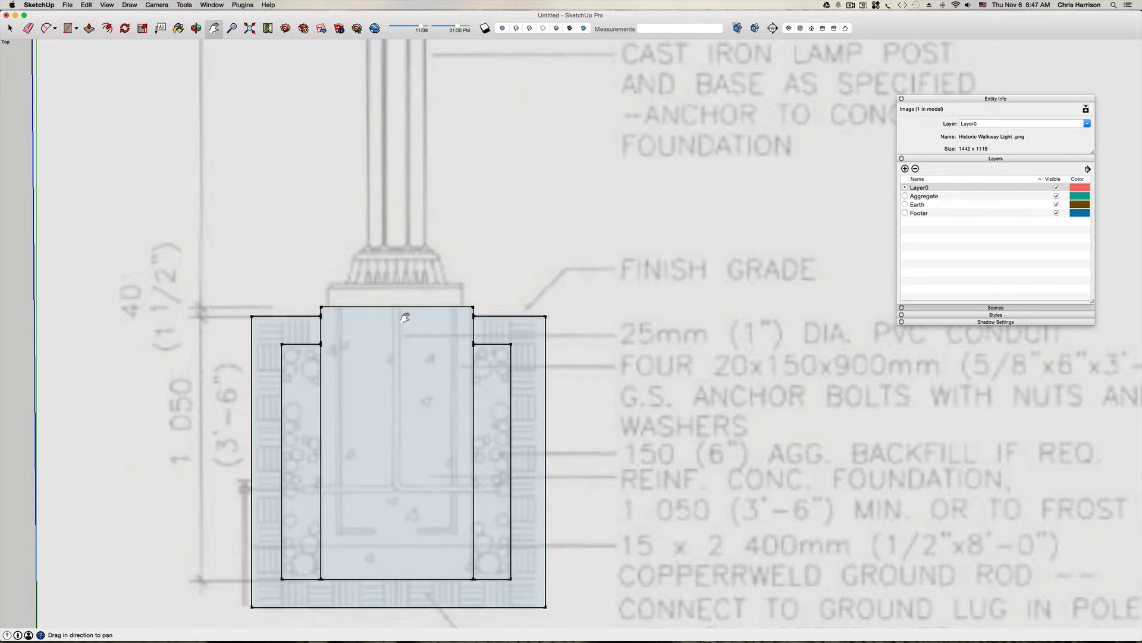
scroll(405, 320, down, 2)
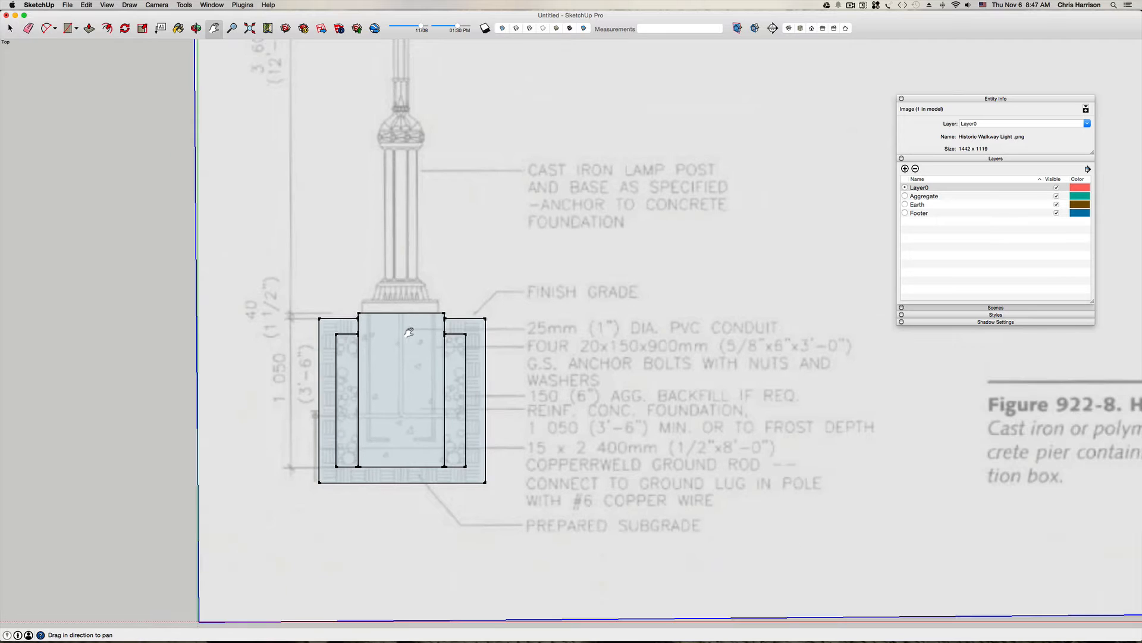
drag(410, 332, 391, 412)
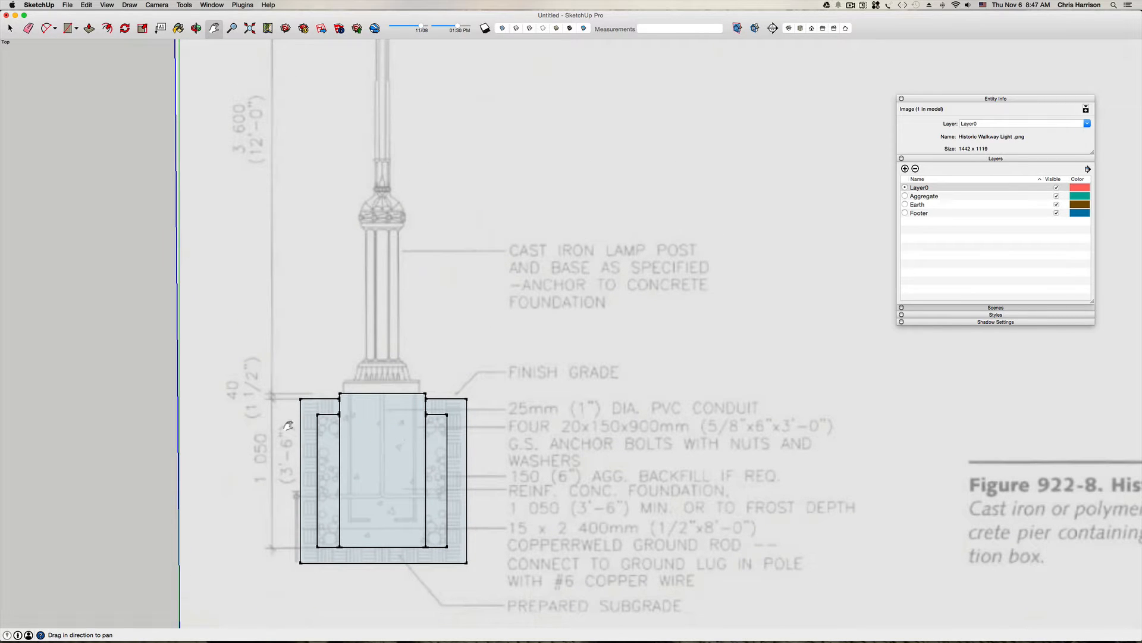
drag(399, 468, 390, 528)
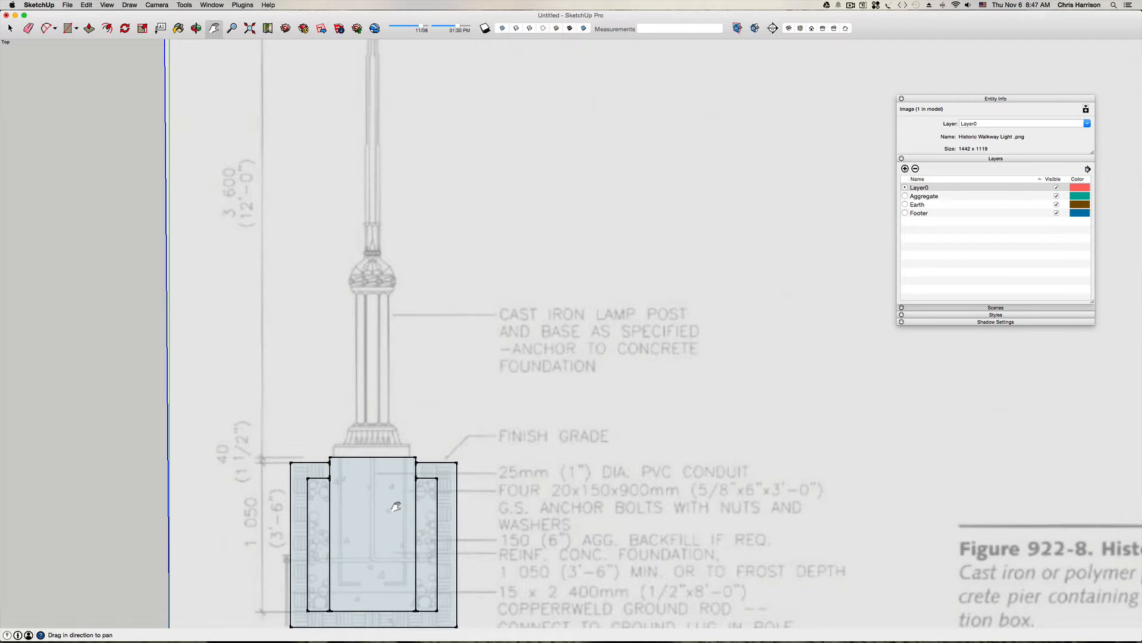
Step: Add a layer named Light Fixture and make it the current layer
key(l)
click(904, 169)
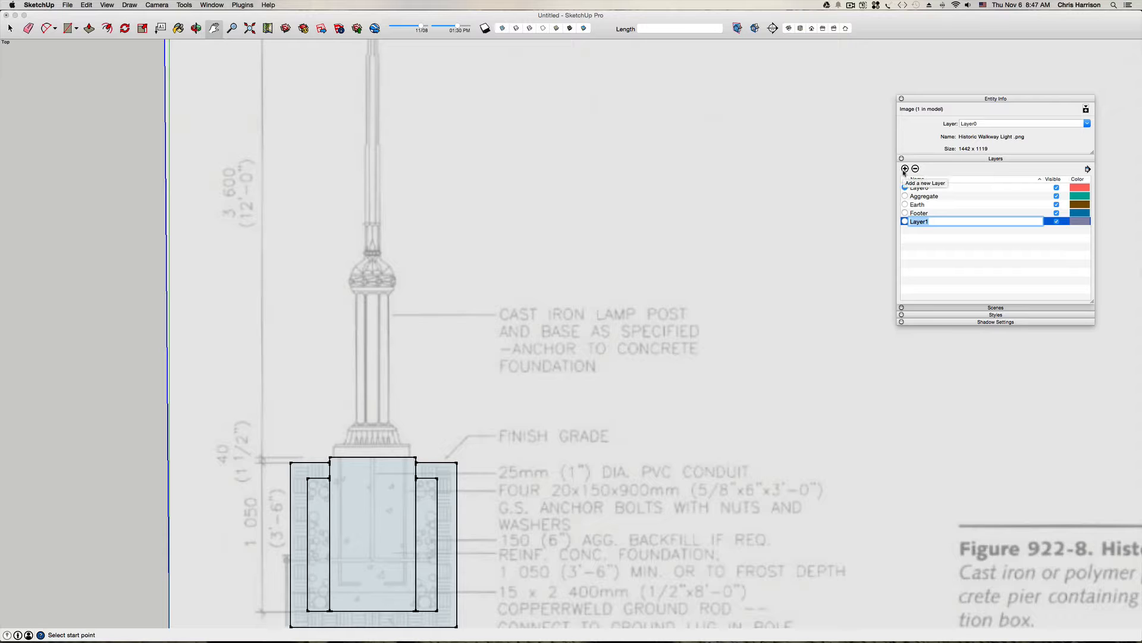
text(Light Fixture)
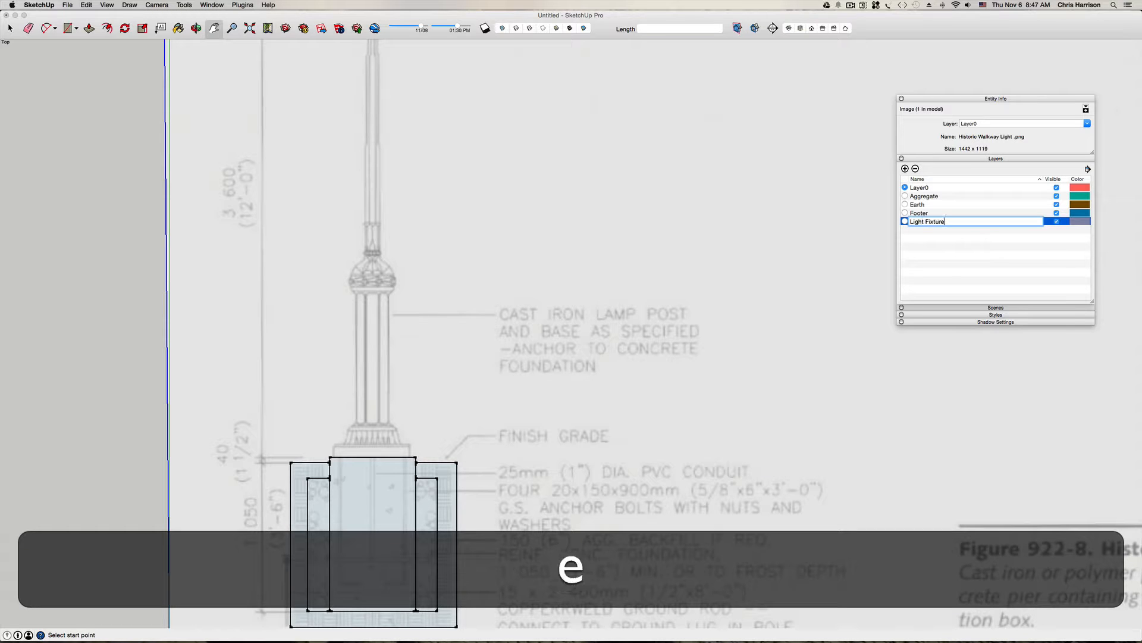
key(Return)
click(905, 221)
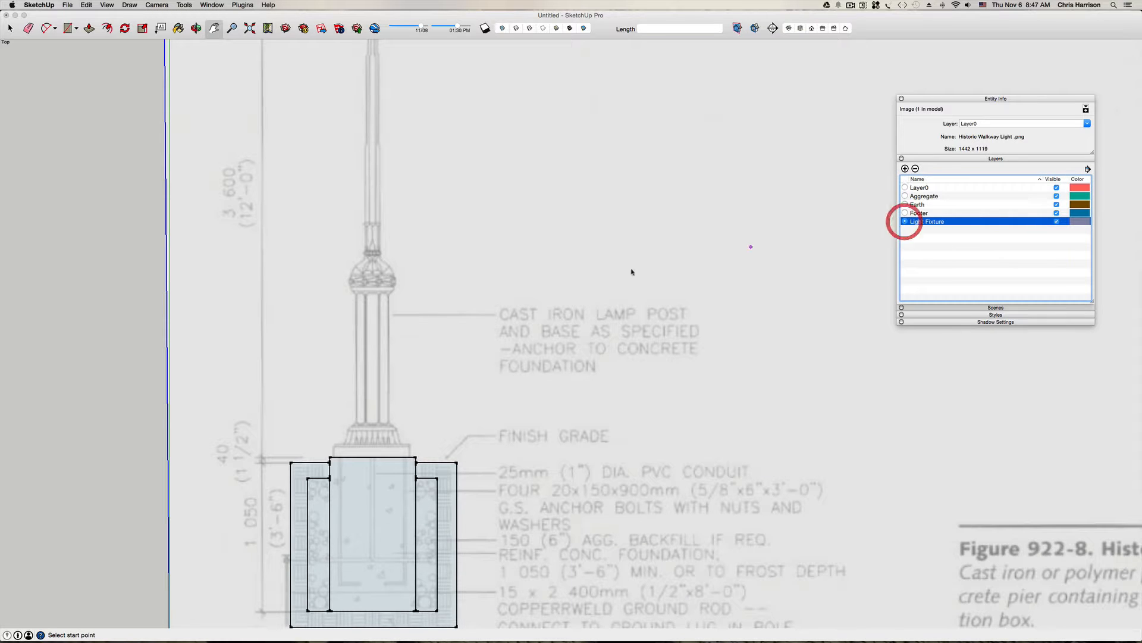
Step: Draw a vertical centre line from the midpoint of the foundation's top edge to the tip of the lamp's finial
key(h)
mouse_move(363, 280)
mouse_down()
mouse_move(362, 399)
mouse_move(377, 482)
mouse_move(368, 408)
mouse_up()
scroll(378, 274, down, 3)
scroll(349, 519, up, 5)
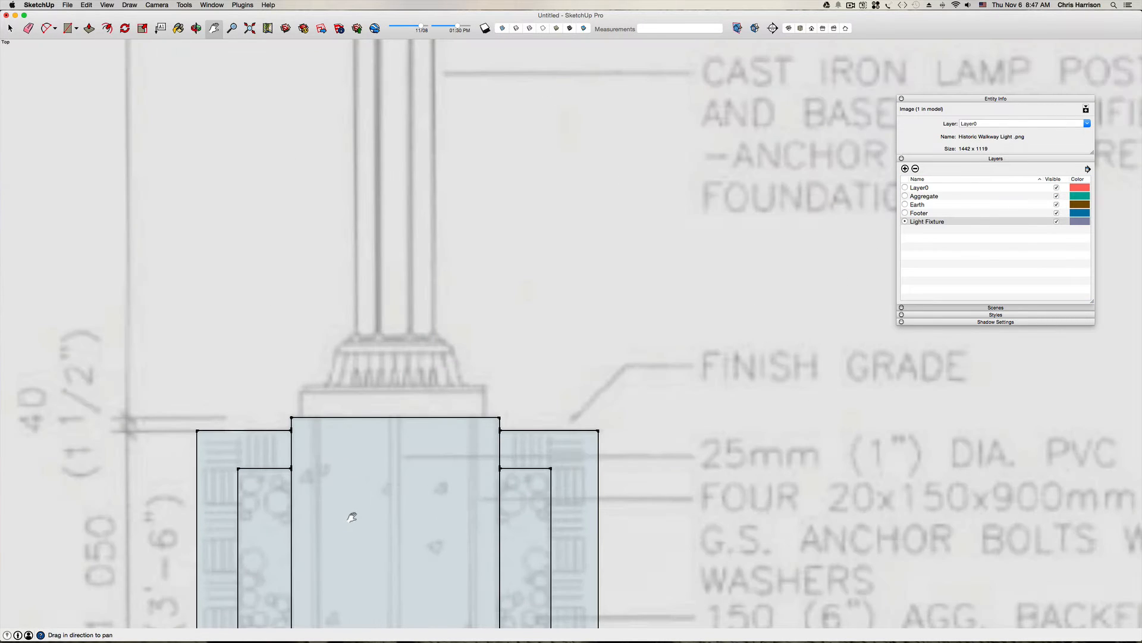
key(l)
click(395, 417)
scroll(395, 416, down, 3)
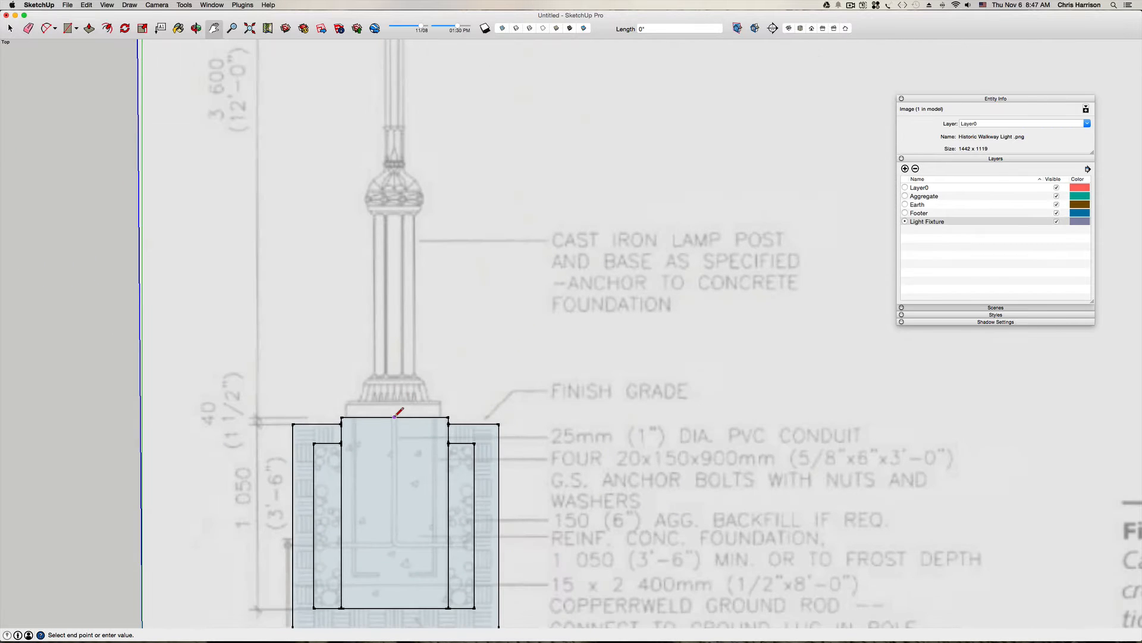
scroll(397, 412, down, 3)
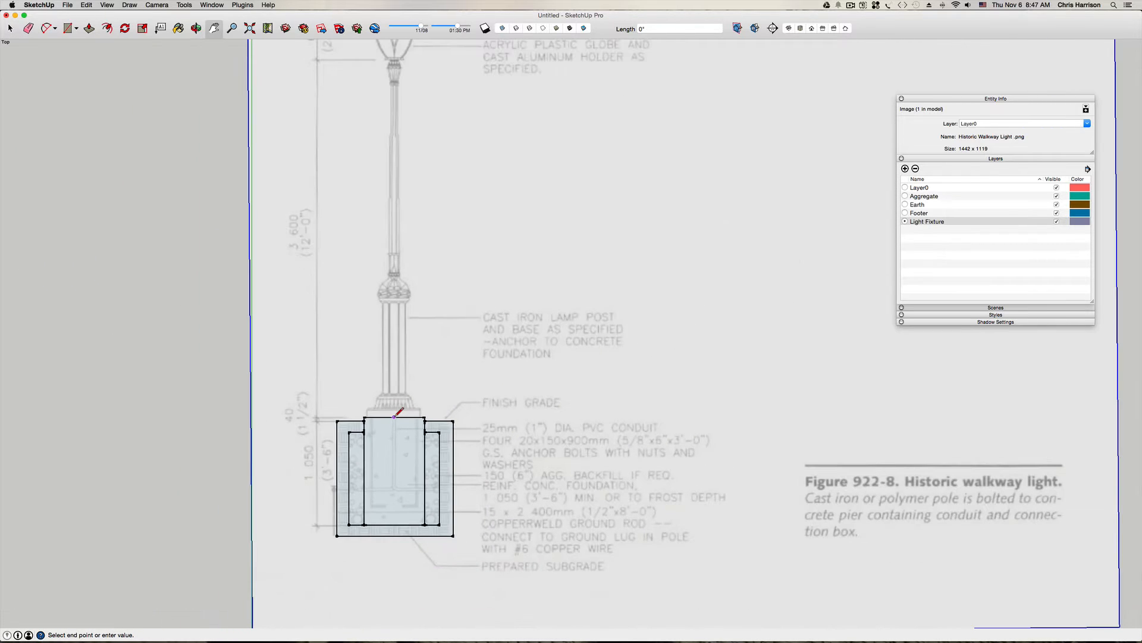
scroll(398, 412, down, 3)
click(395, 156)
key(space)
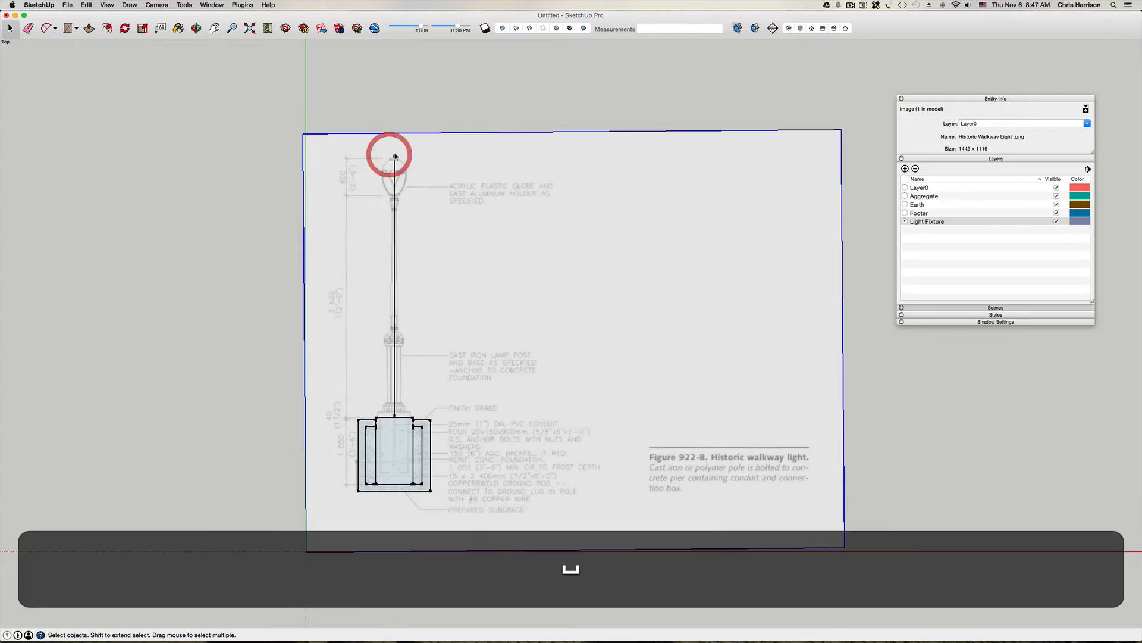
Step: Draw an arc about 1 1/8" long with about a 1/4" bulge from the centre line's top to the finial cap's outer edge
scroll(395, 156, up, 10)
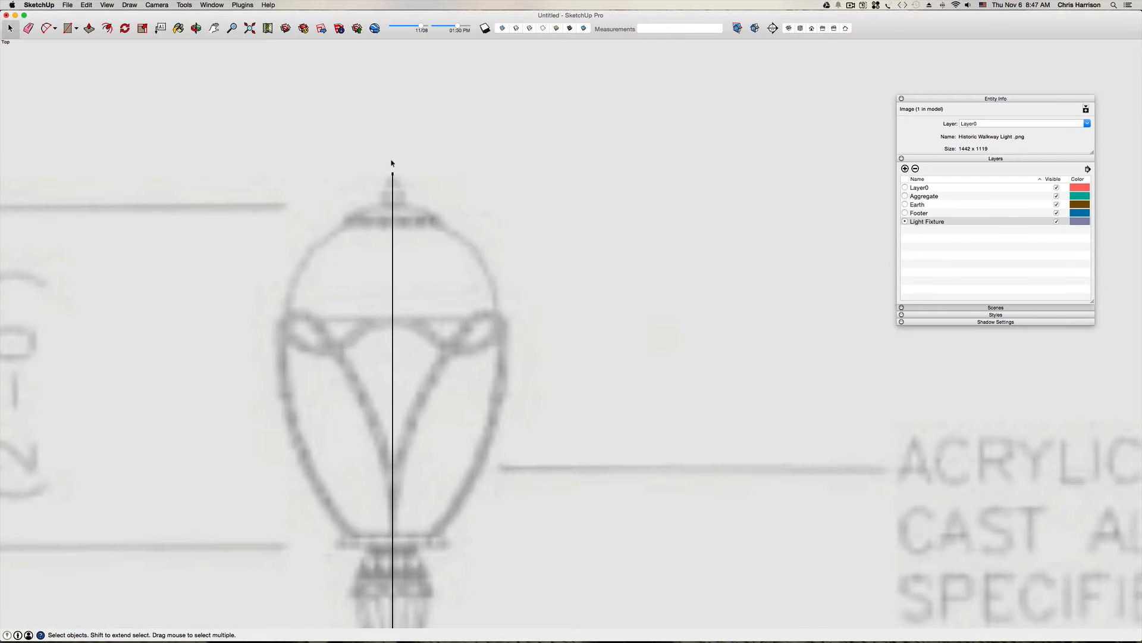
scroll(391, 163, up, 5)
key(a)
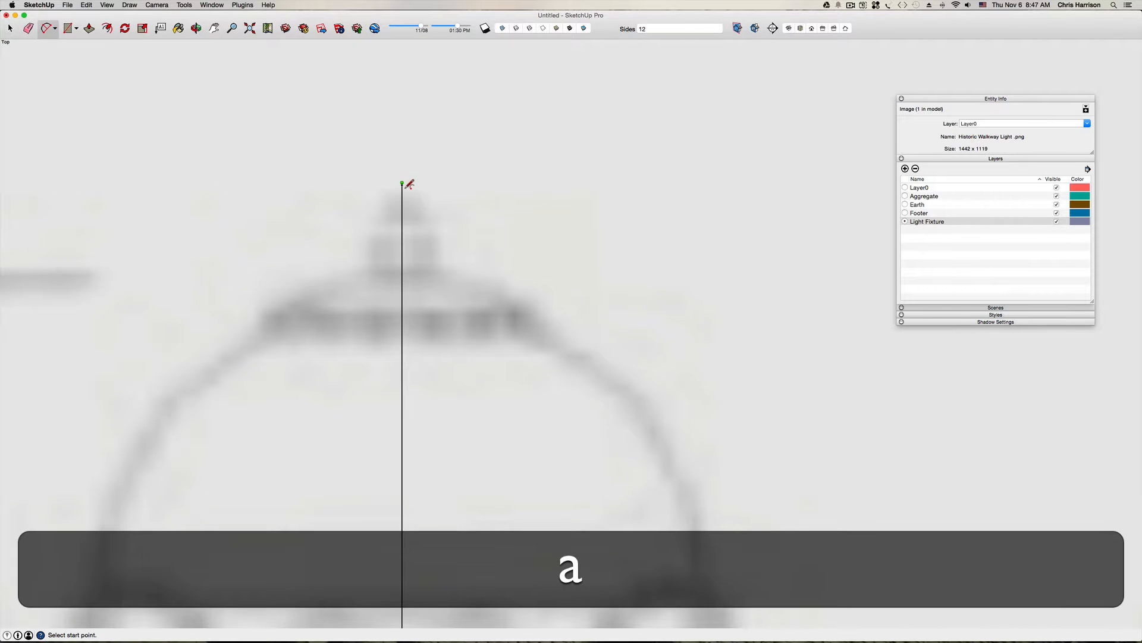
click(402, 189)
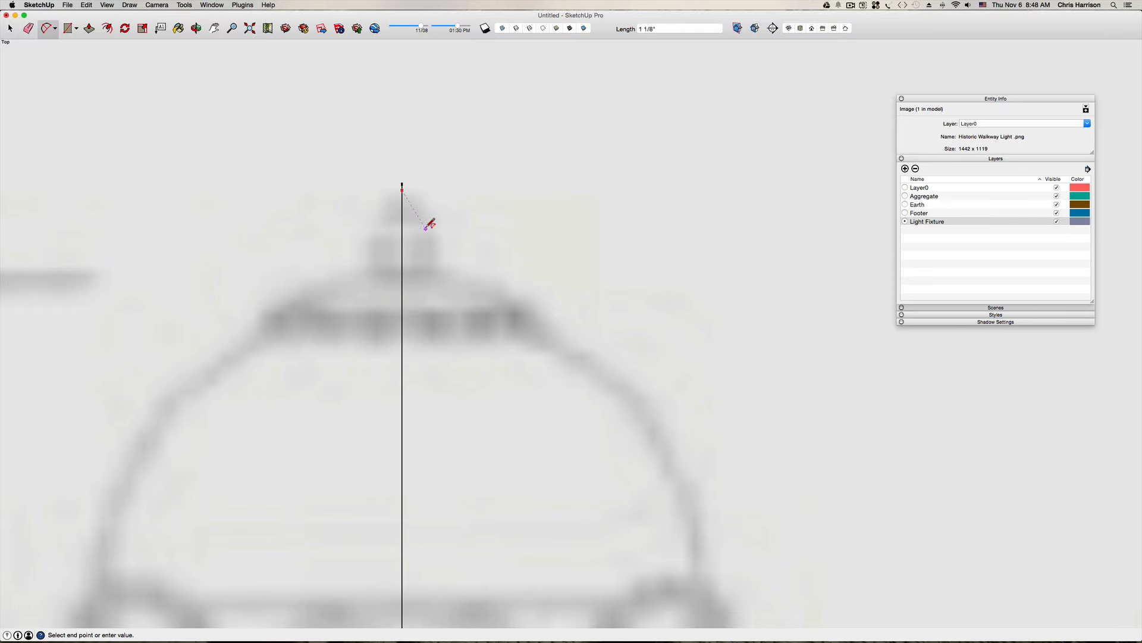
click(426, 227)
click(428, 213)
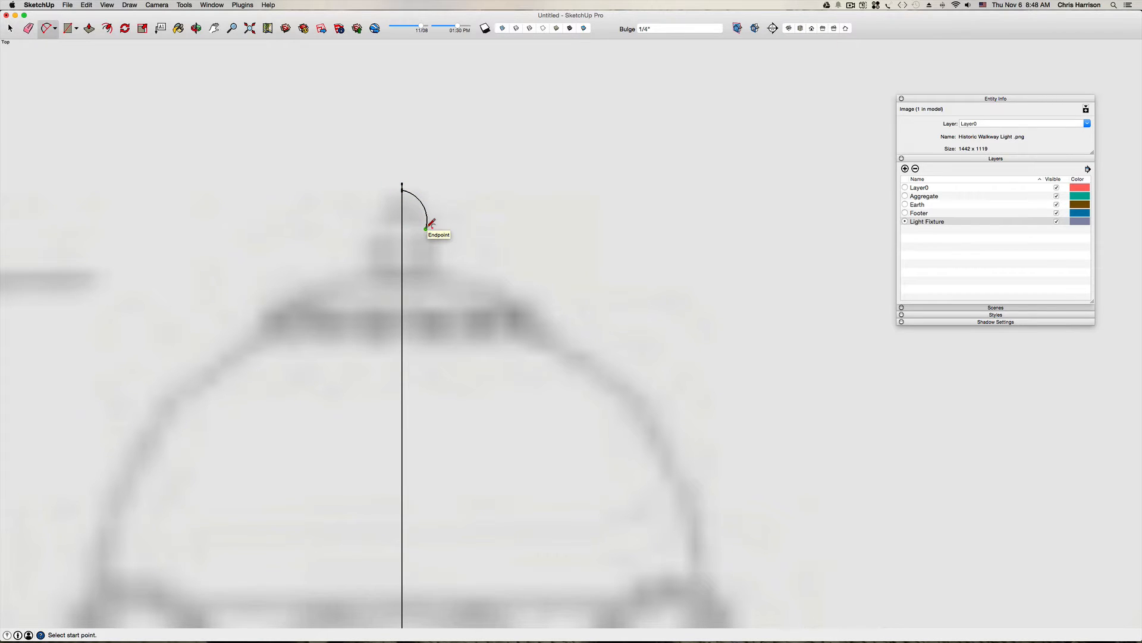
Step: Continue the finial profile with a short horizontal line outward and a vertical line down to the top of the globe
key(l)
click(426, 227)
click(436, 229)
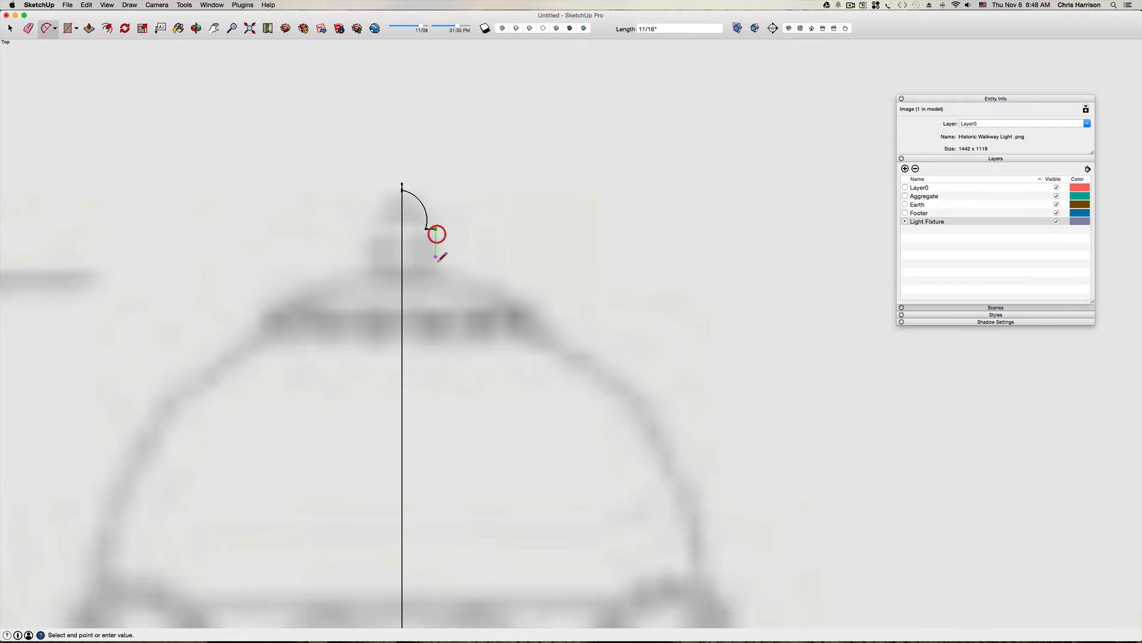
click(436, 268)
Step: Draw an arc with about a 1 3/4" bulge from the finial's base to the globe's widest point, following the upper globe
key(a)
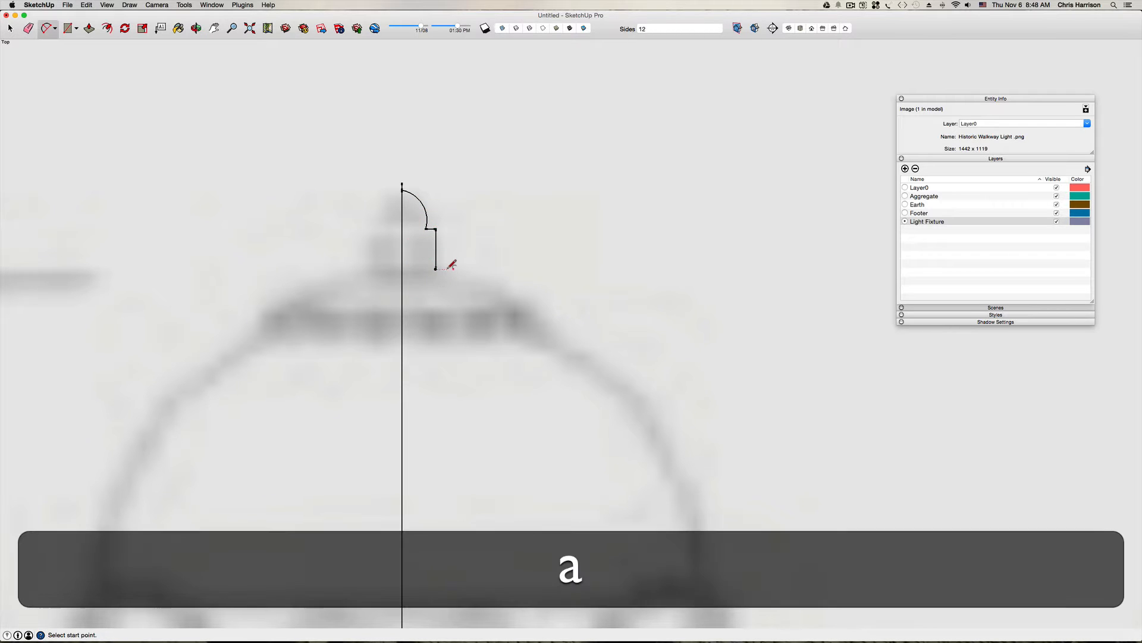
click(436, 268)
scroll(499, 286, down, 5)
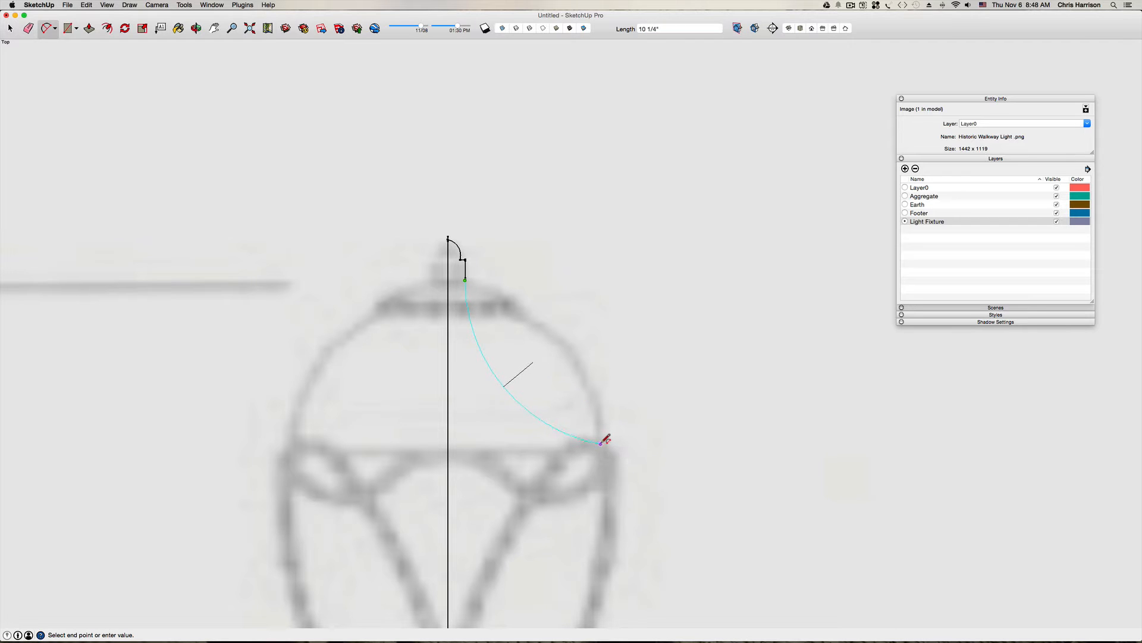
click(601, 443)
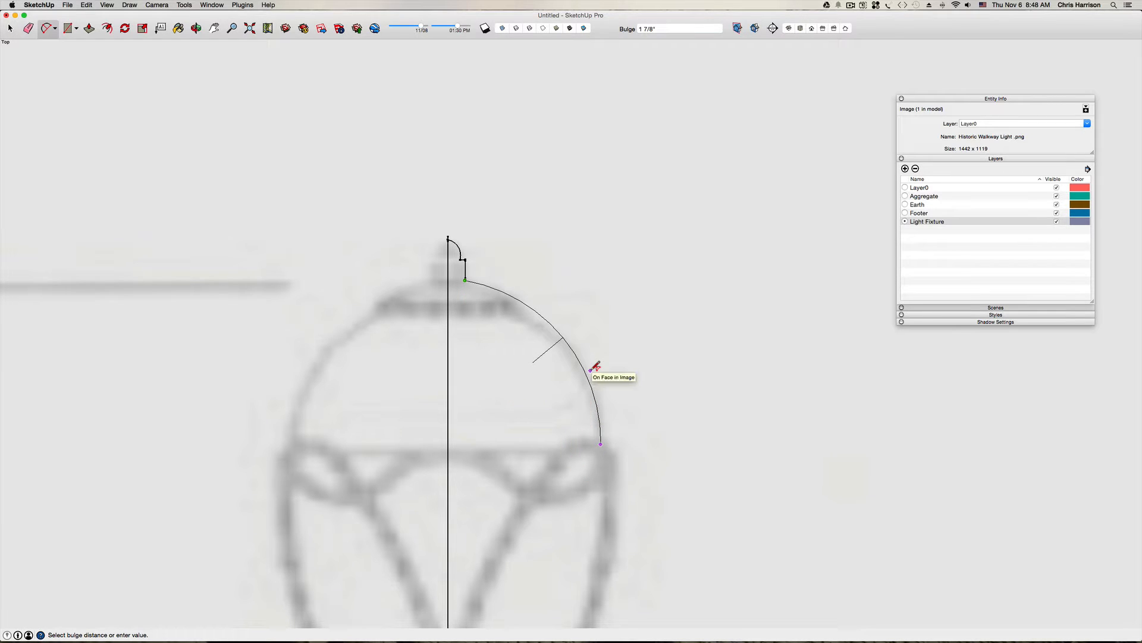
click(589, 369)
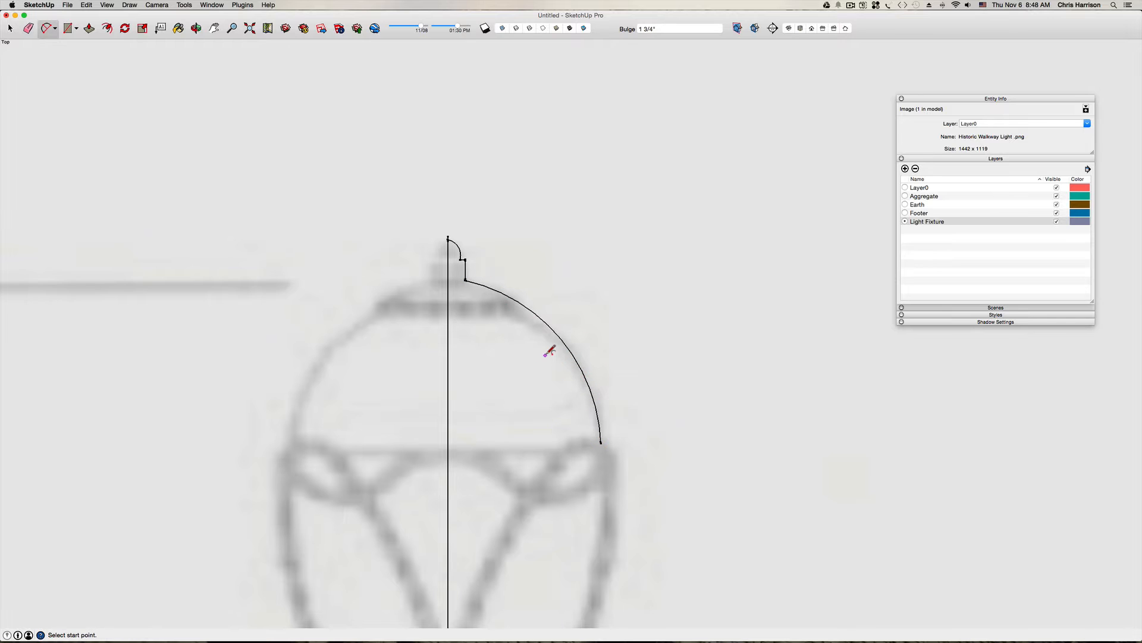
Step: Draw a tangent arc from the globe's widest point down to the globe's base, following the lower globe
scroll(602, 441, down, 5)
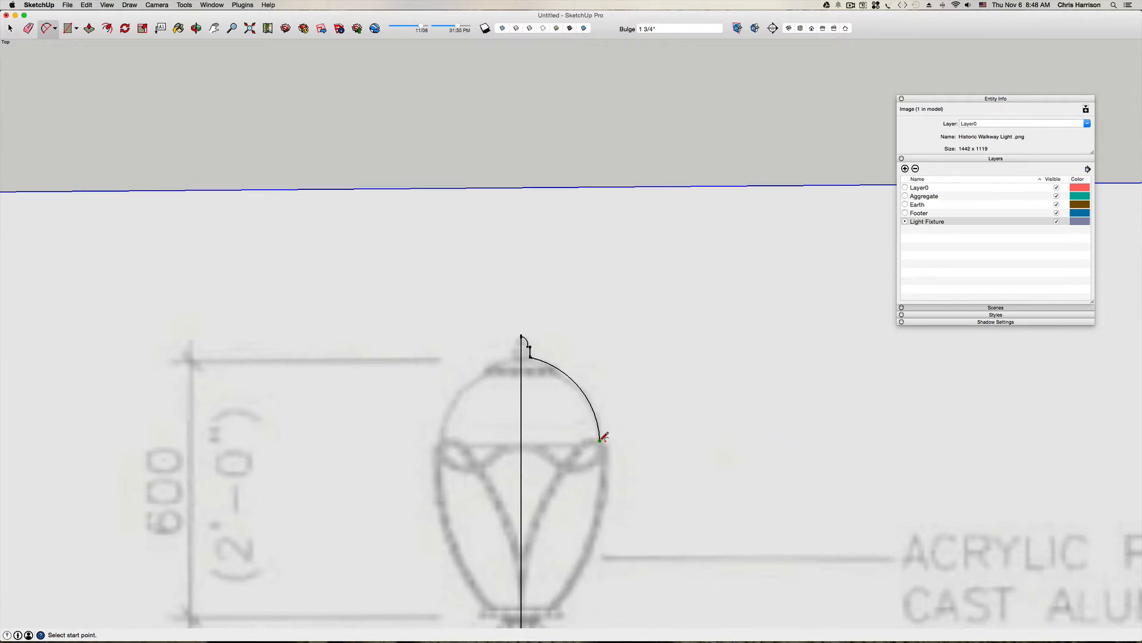
click(600, 441)
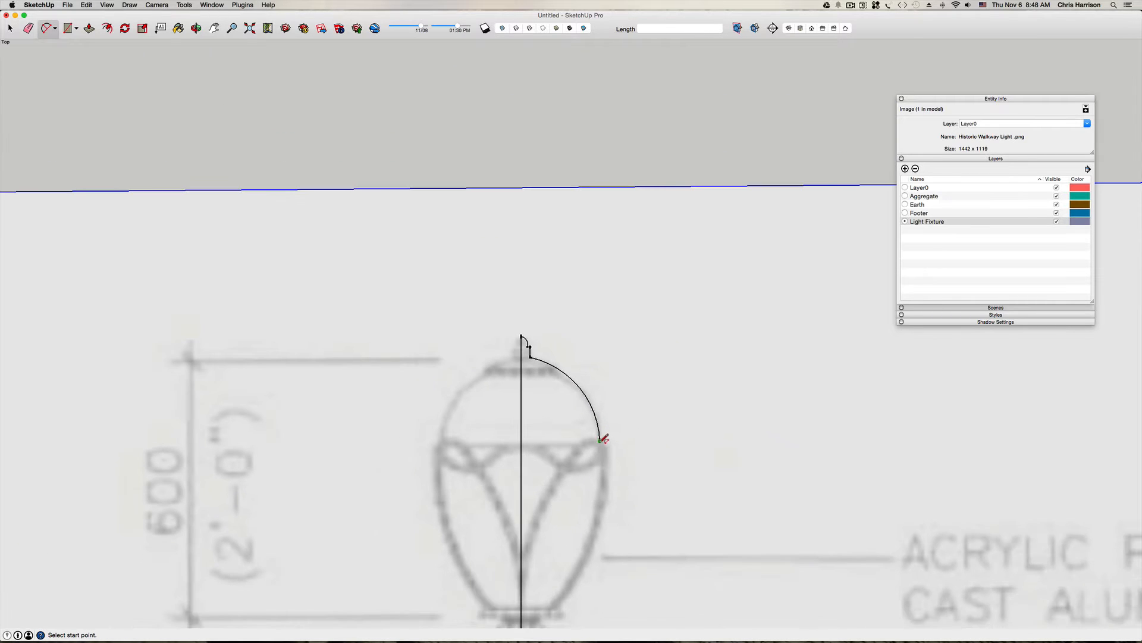
double_click(557, 605)
Step: Outline the holder below the globe with straight lines for the projecting rim, its inward ledge, the flared section and the short inward return
key(h)
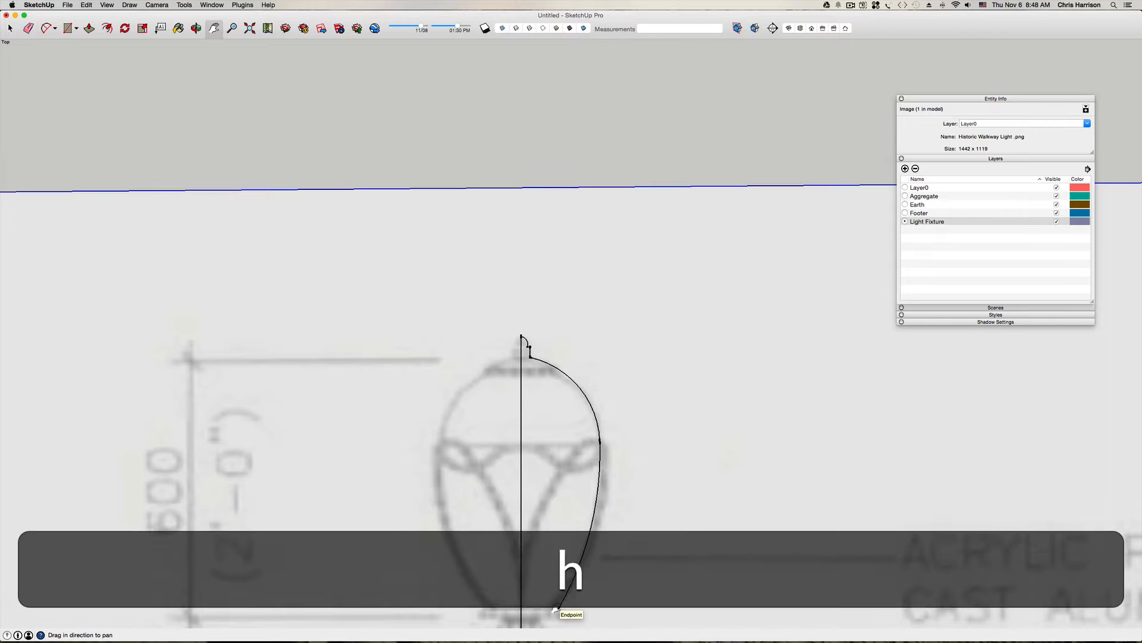
drag(555, 608, 544, 373)
scroll(545, 370, up, 6)
key(l)
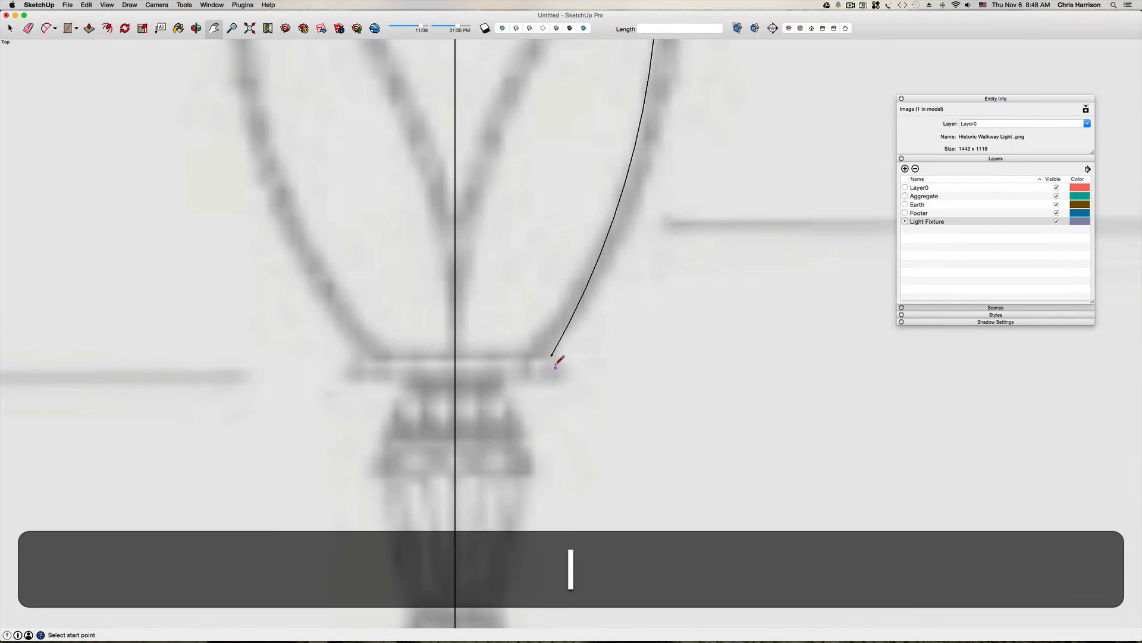
click(552, 355)
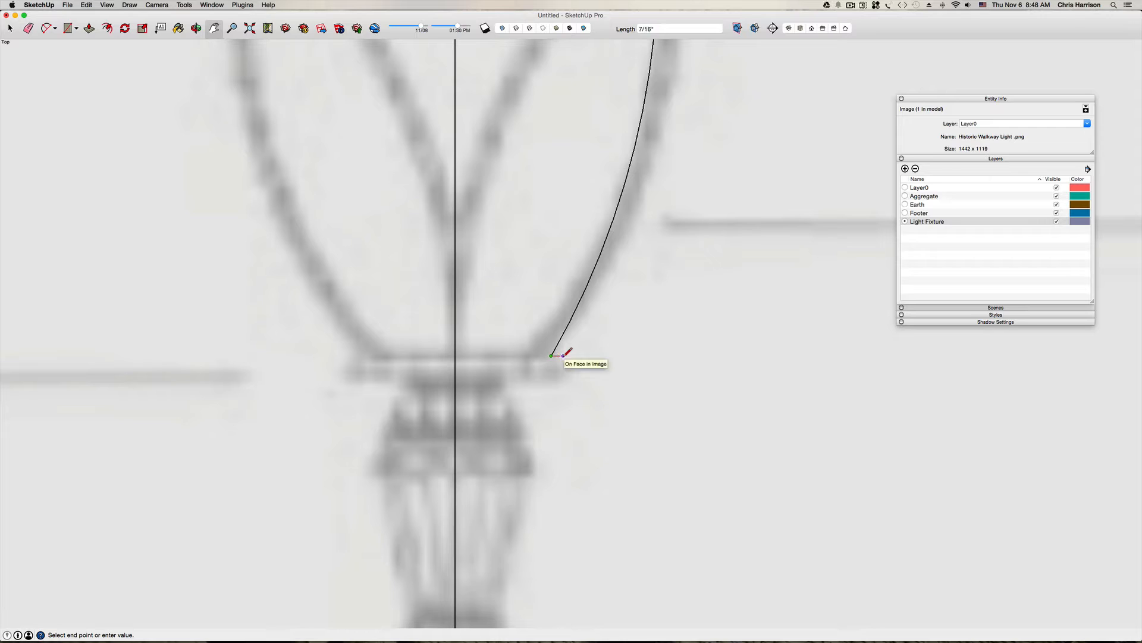
click(562, 355)
click(563, 390)
click(506, 389)
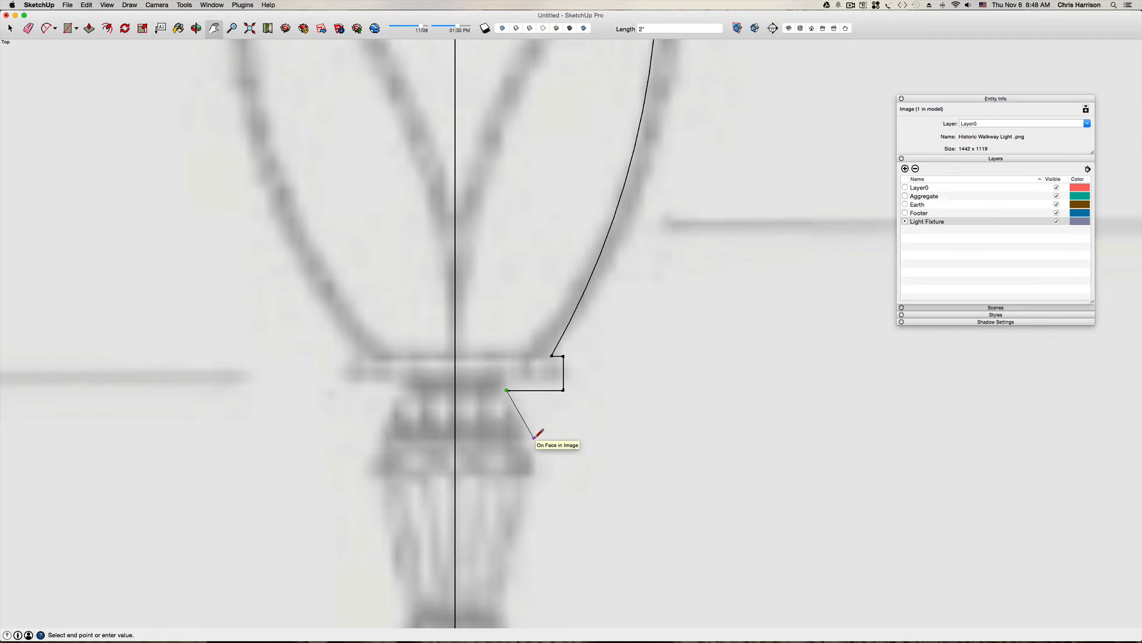
click(549, 473)
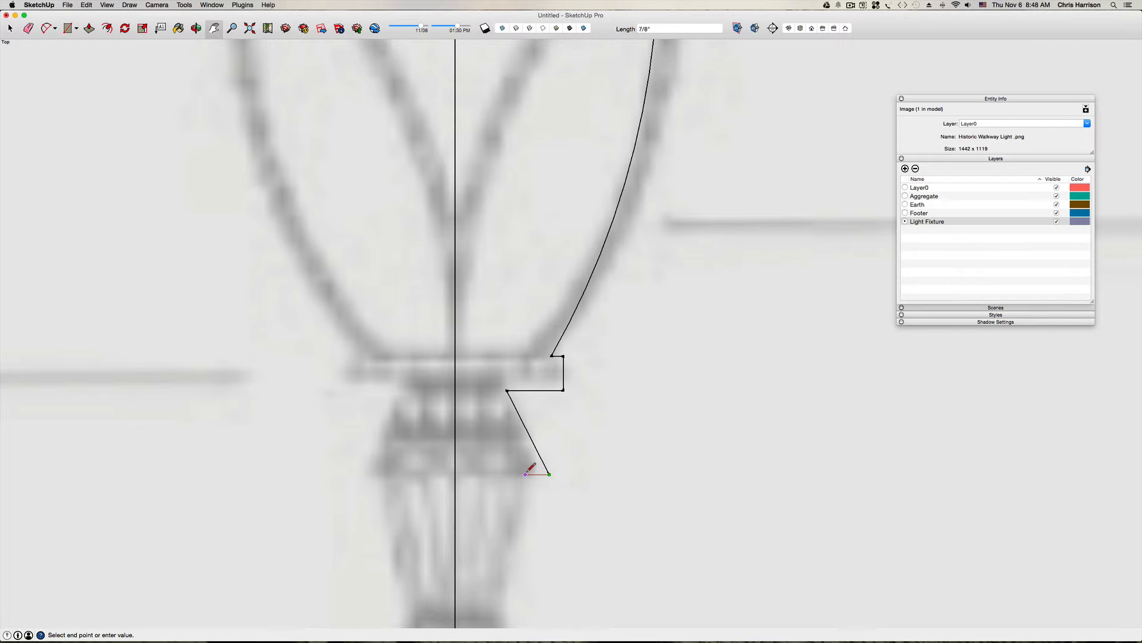
click(527, 474)
Step: Draw a shallow arc with about a 1/16" bulge along the tapered neck, from the flared section to the ring moulding
key(a)
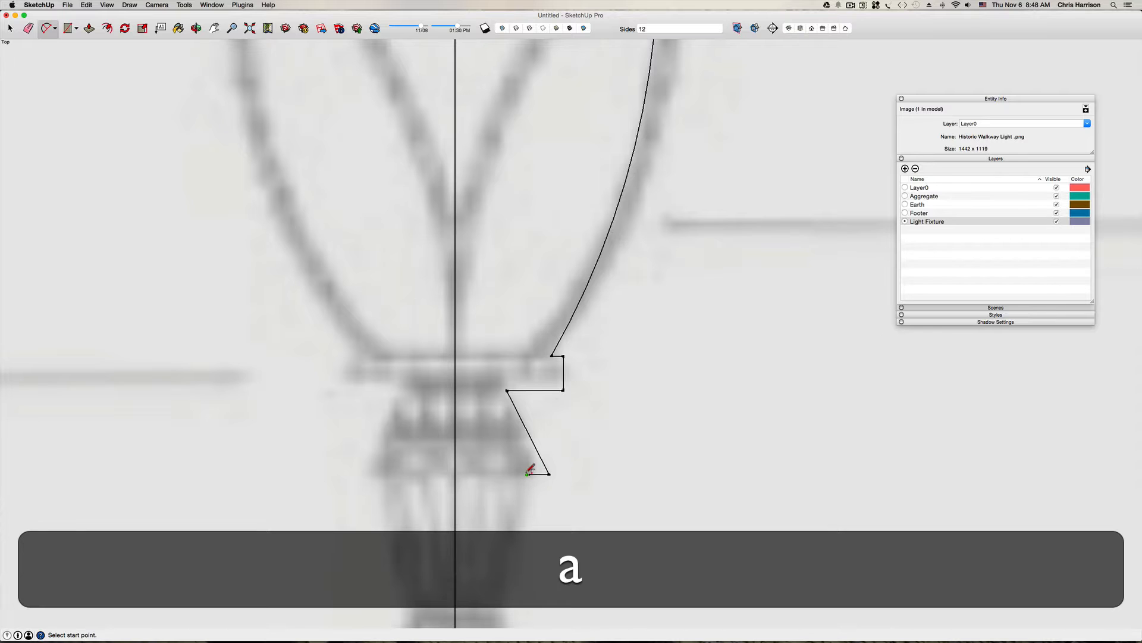
click(527, 474)
scroll(526, 476, down, 3)
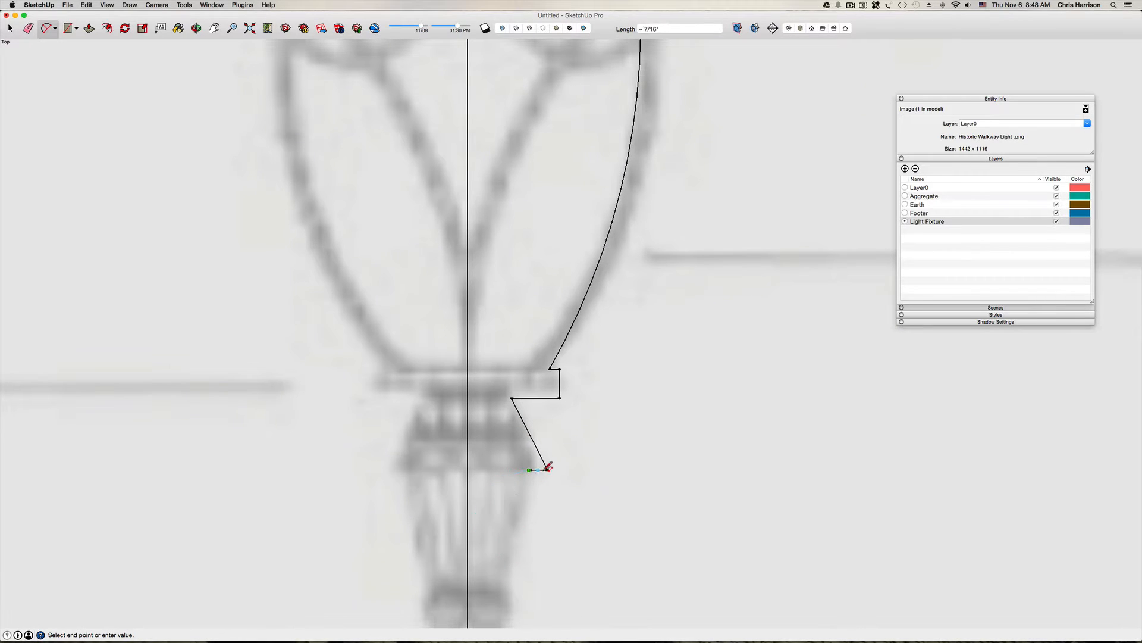
scroll(530, 472, down, 5)
scroll(513, 476, up, 4)
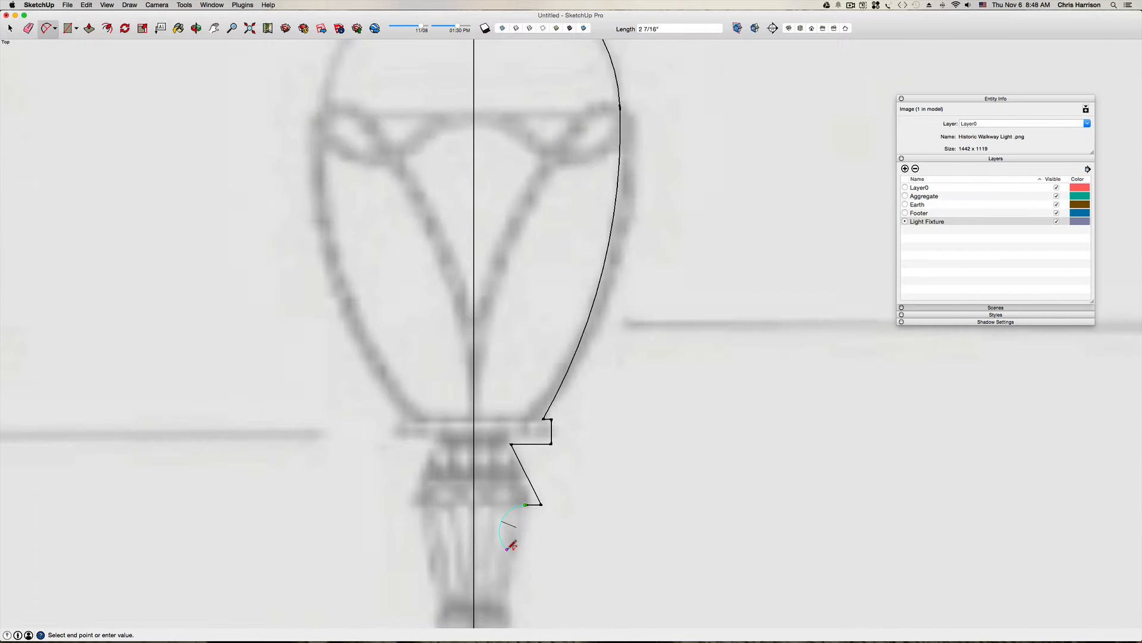
click(504, 606)
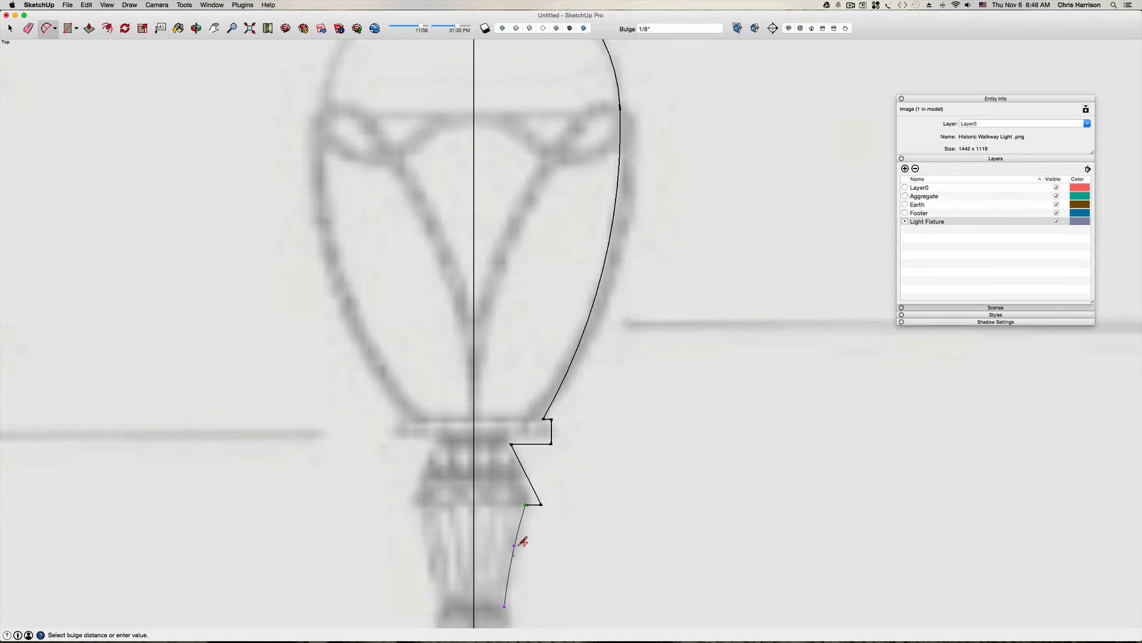
scroll(526, 541, up, 2)
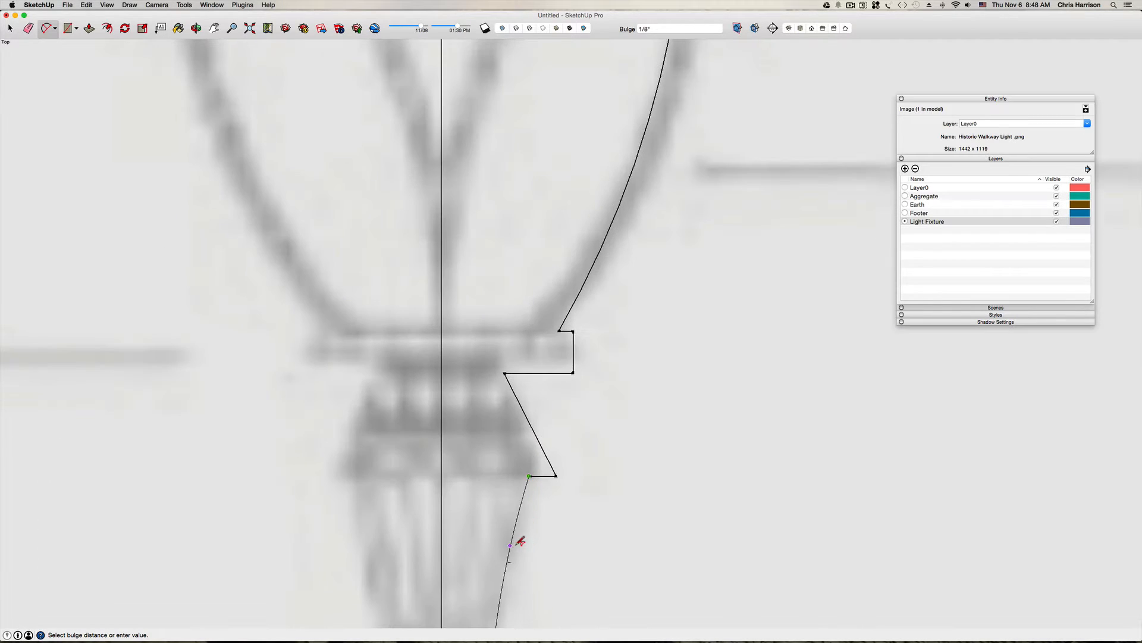
click(518, 545)
scroll(519, 545, down, 2)
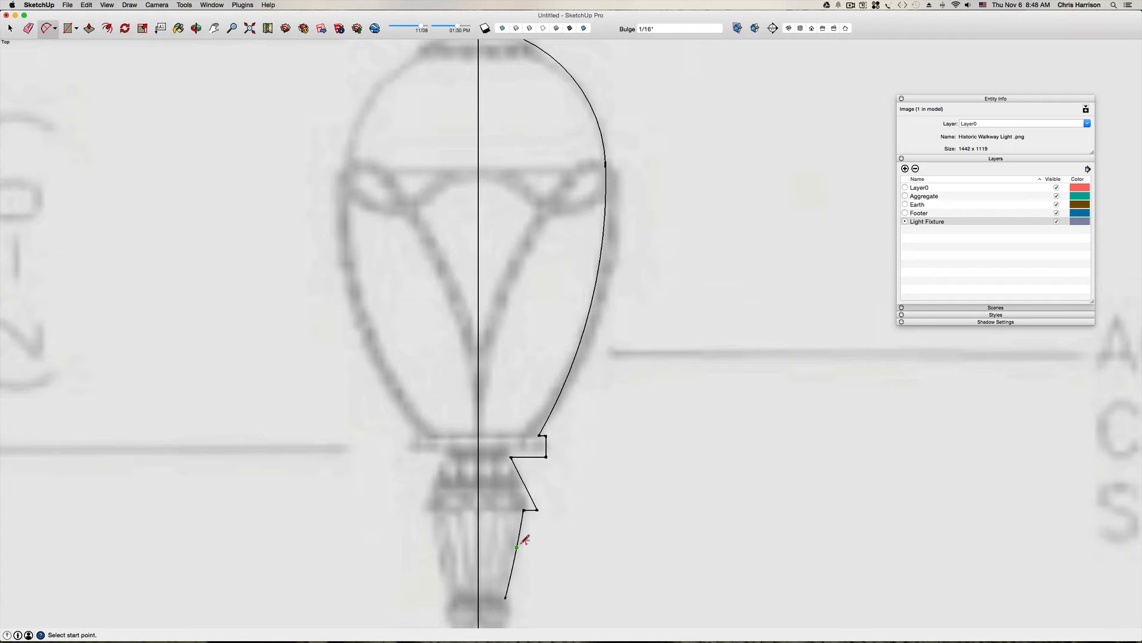
Step: Draw an outward arc with about a 3/8" bulge around the ring moulding at the bottom of the neck
key(h)
drag(525, 539, 518, 285)
scroll(518, 285, up, 2)
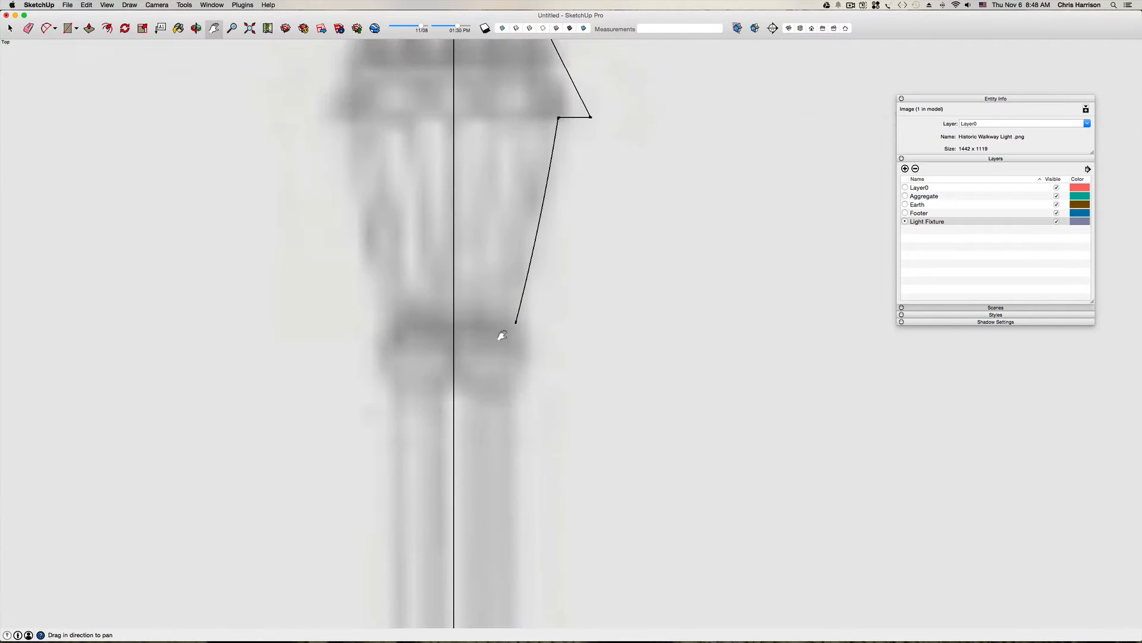
key(a)
click(516, 322)
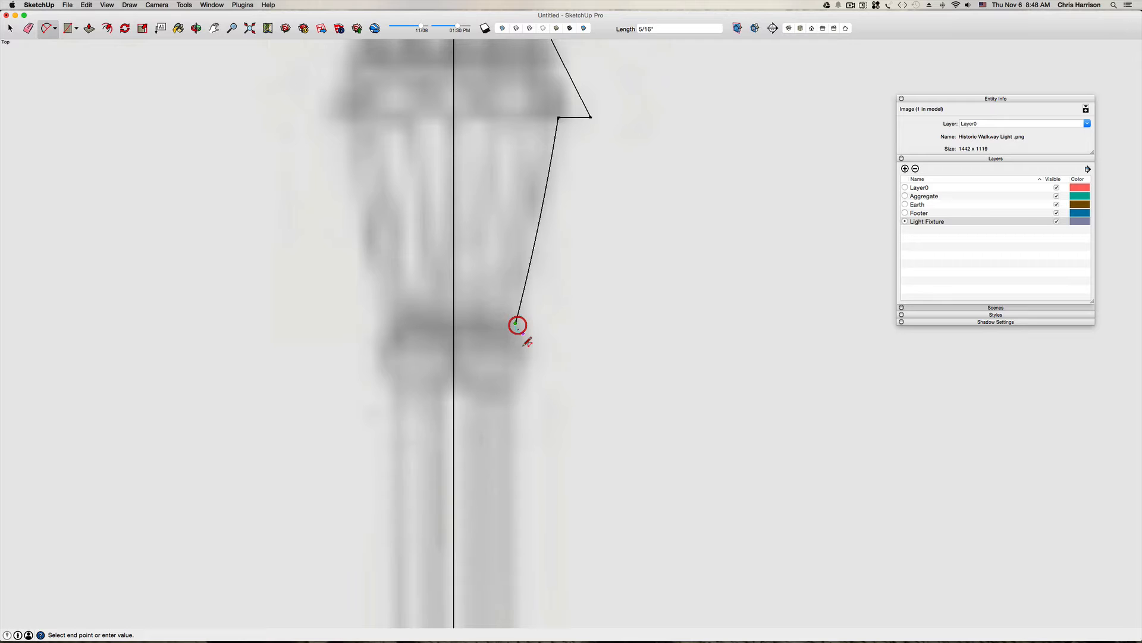
click(515, 371)
click(529, 354)
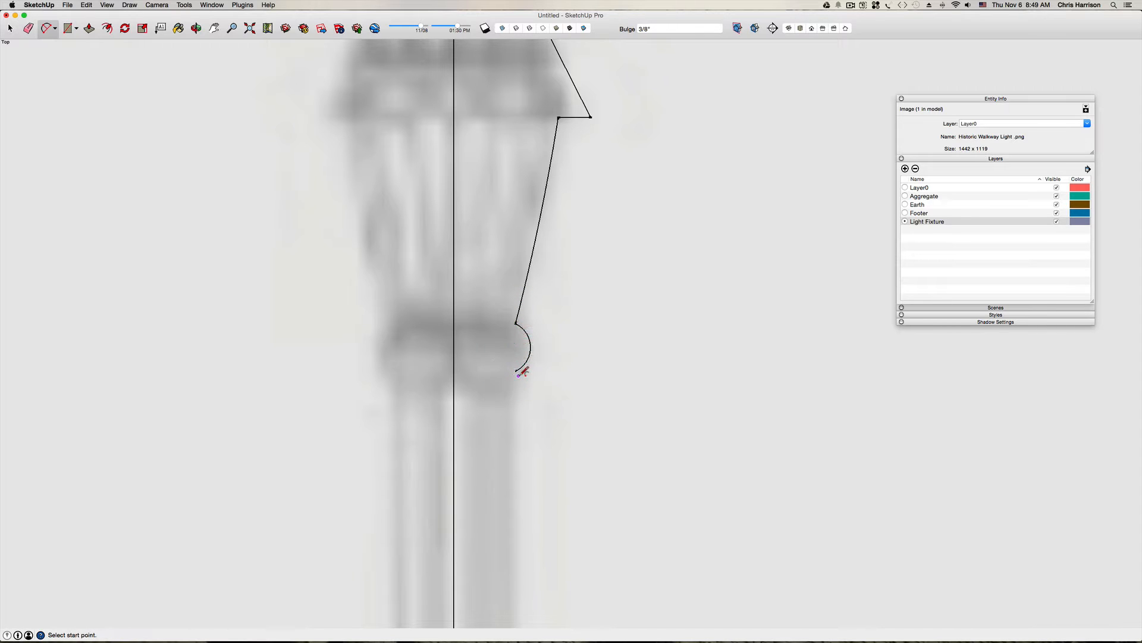
key(l)
click(514, 371)
scroll(515, 371, down, 4)
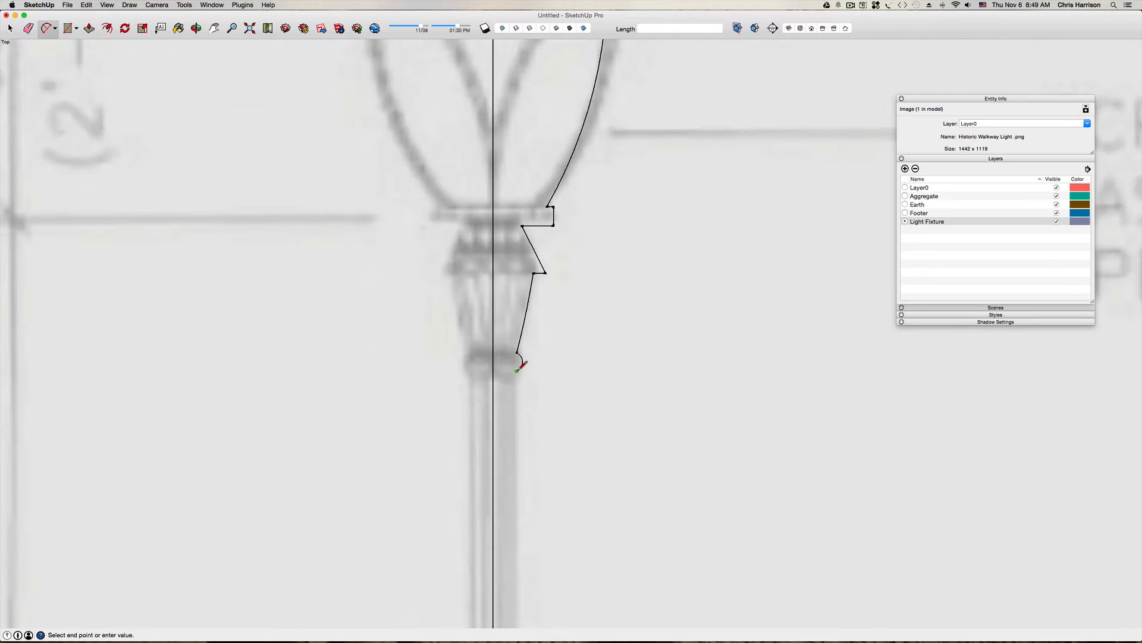
middle_drag(518, 372, 512, 174)
middle_drag(586, 448, 582, 341)
scroll(581, 340, up, 1)
click(581, 355)
double_click(582, 288)
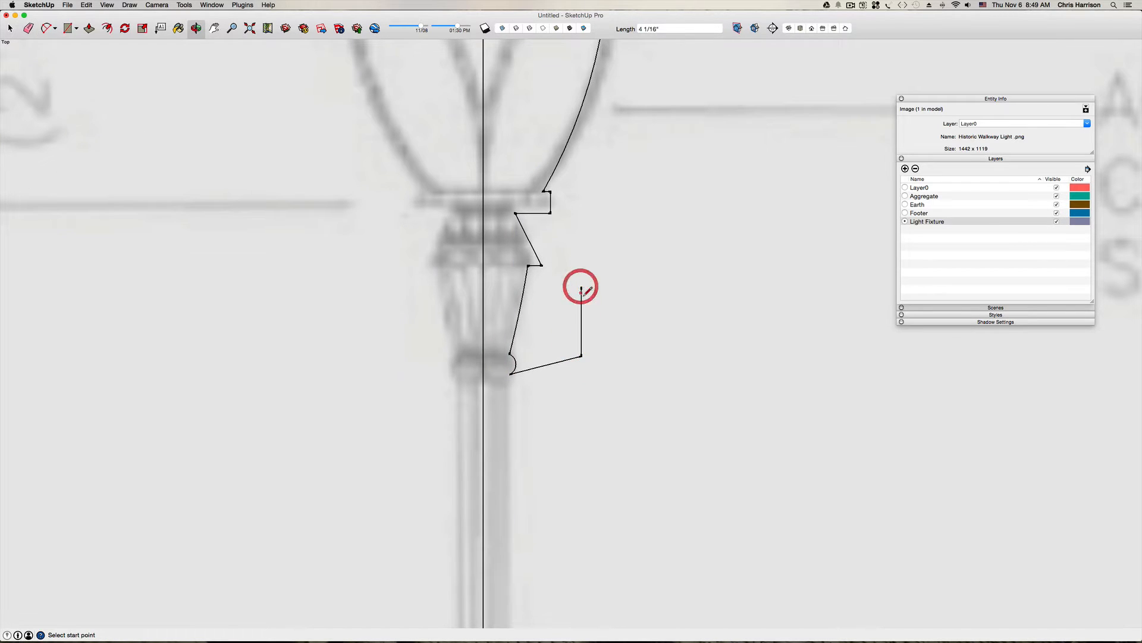
right_click(612, 400)
key(Escape)
Step: Erase the two stray line segments beside the ring moulding
key(e)
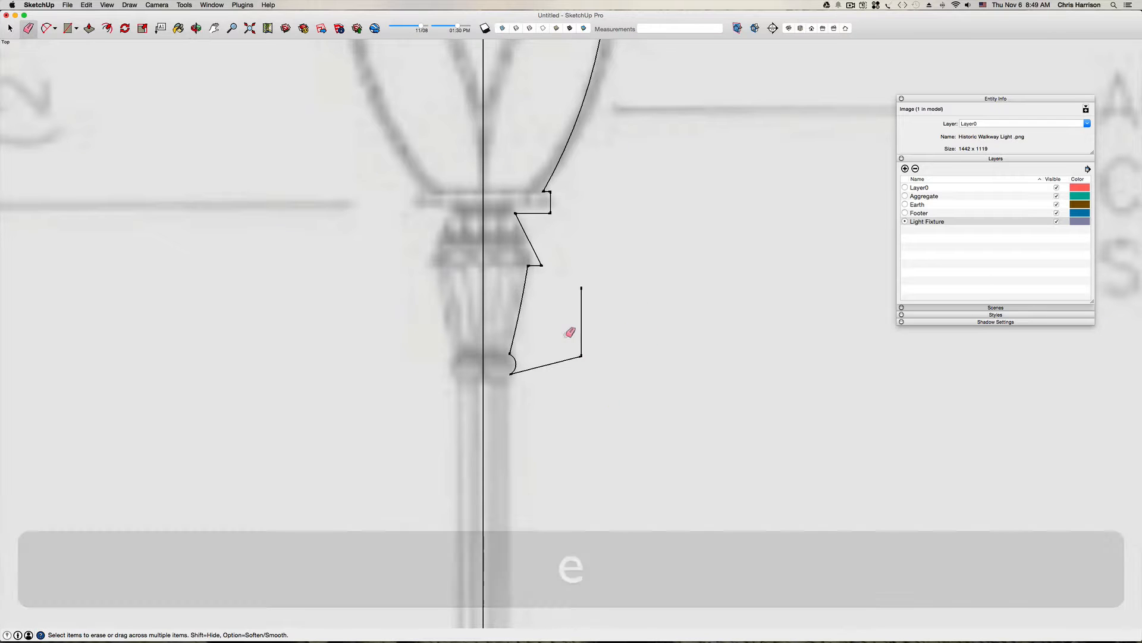
click(582, 333)
click(569, 358)
Step: Draw a vertical line from the ring moulding down the upper shaft to where the post widens
scroll(570, 355, down, 2)
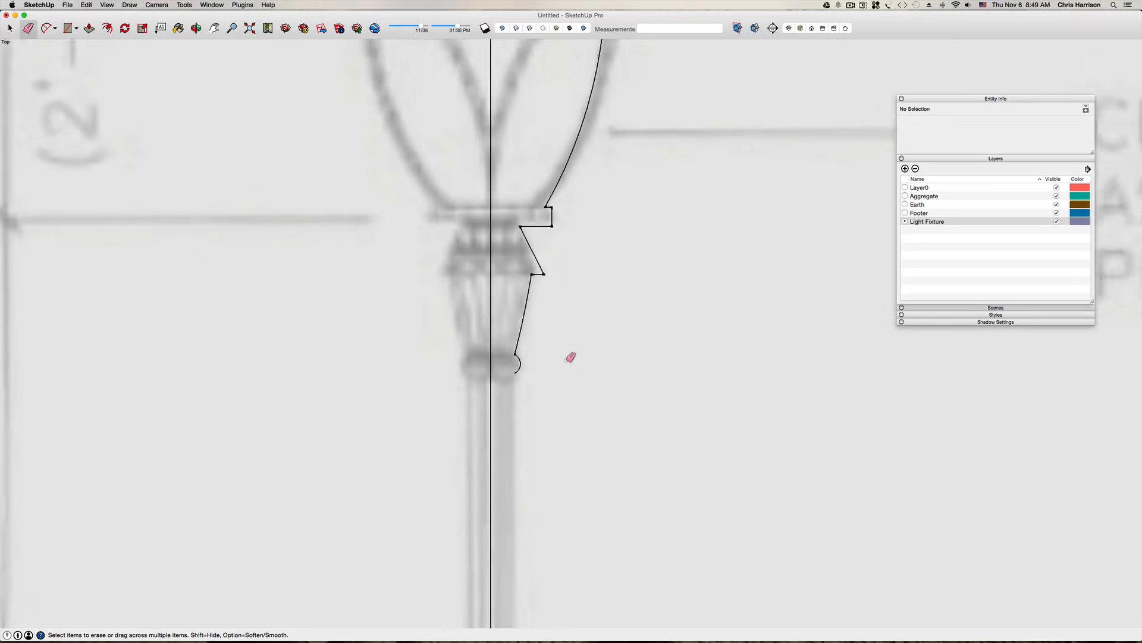
key(h)
drag(543, 318, 555, 203)
scroll(552, 206, up, 1)
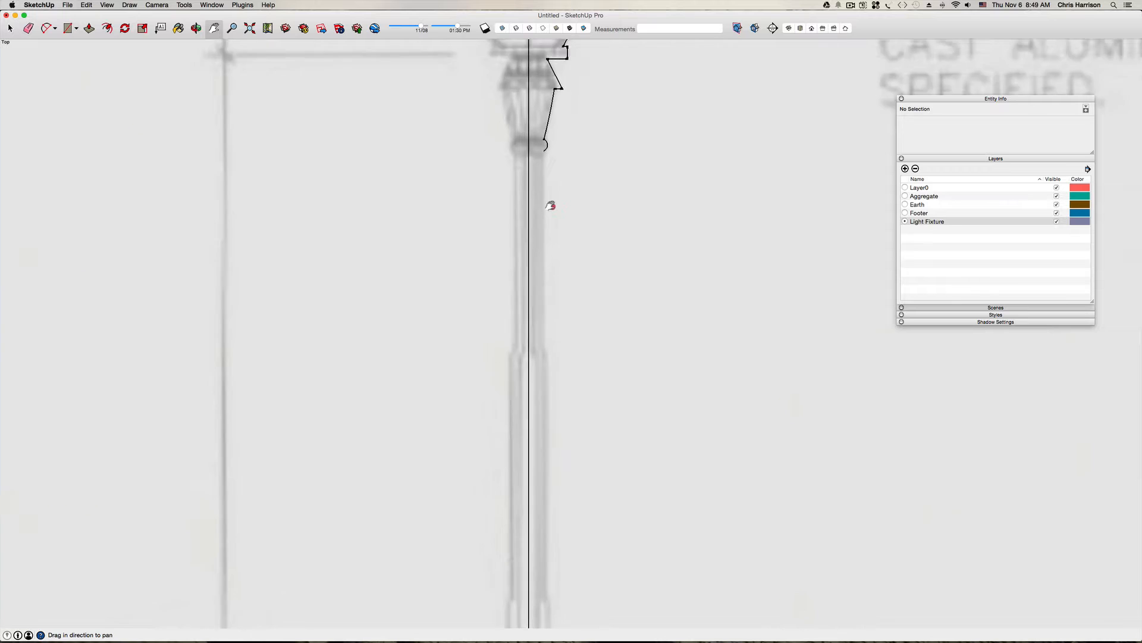
mouse_move(552, 205)
mouse_down()
mouse_move(535, 194)
mouse_move(536, 209)
mouse_up()
scroll(537, 208, down, 3)
key(l)
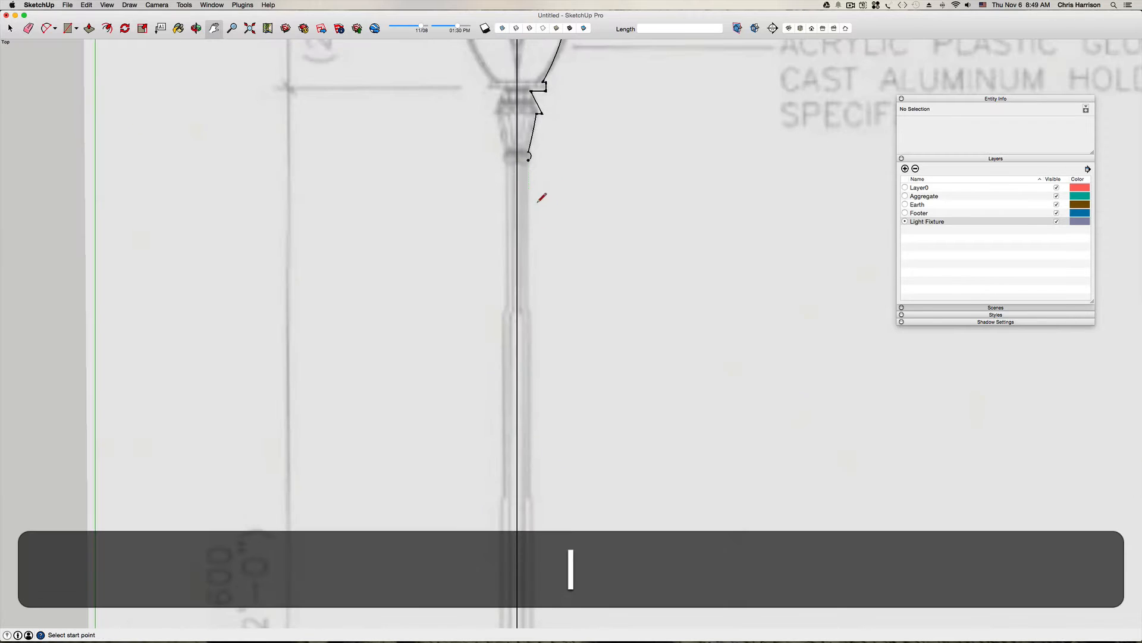
click(529, 160)
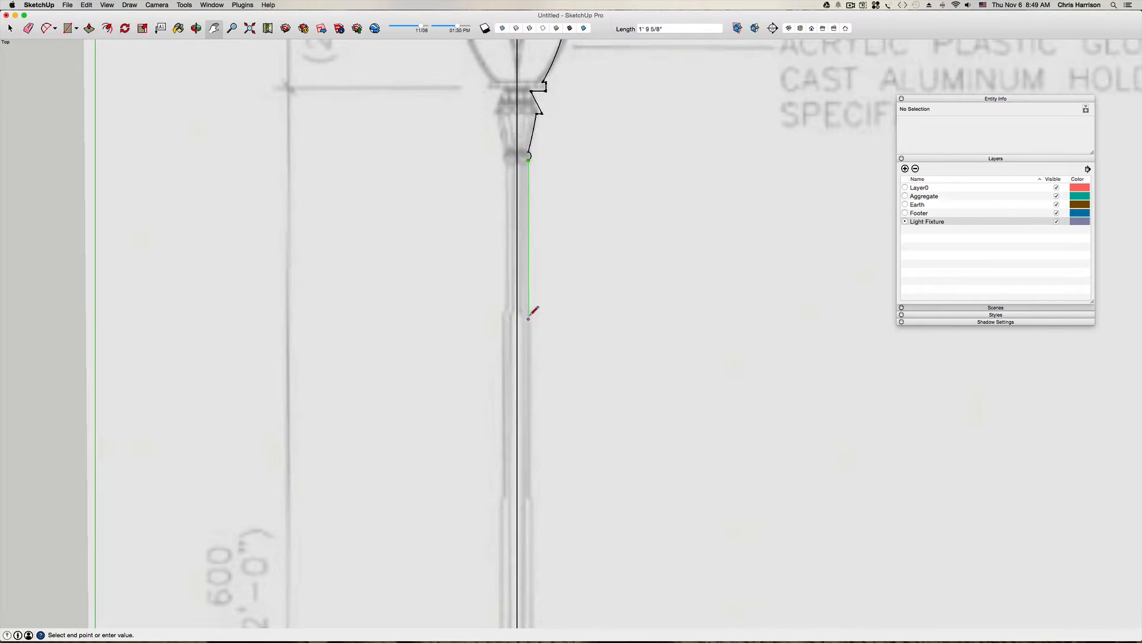
scroll(533, 309, up, 4)
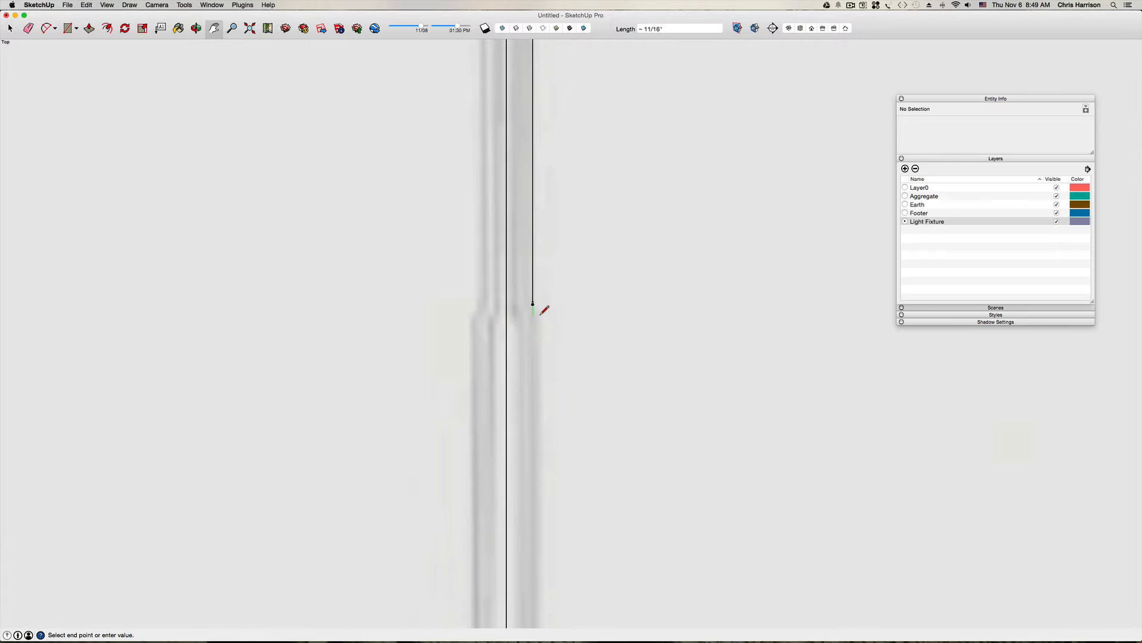
Step: Draw a sloped line about 7/8" long from the upper shaft out to the edge of the wider shaft section
scroll(540, 313, up, 2)
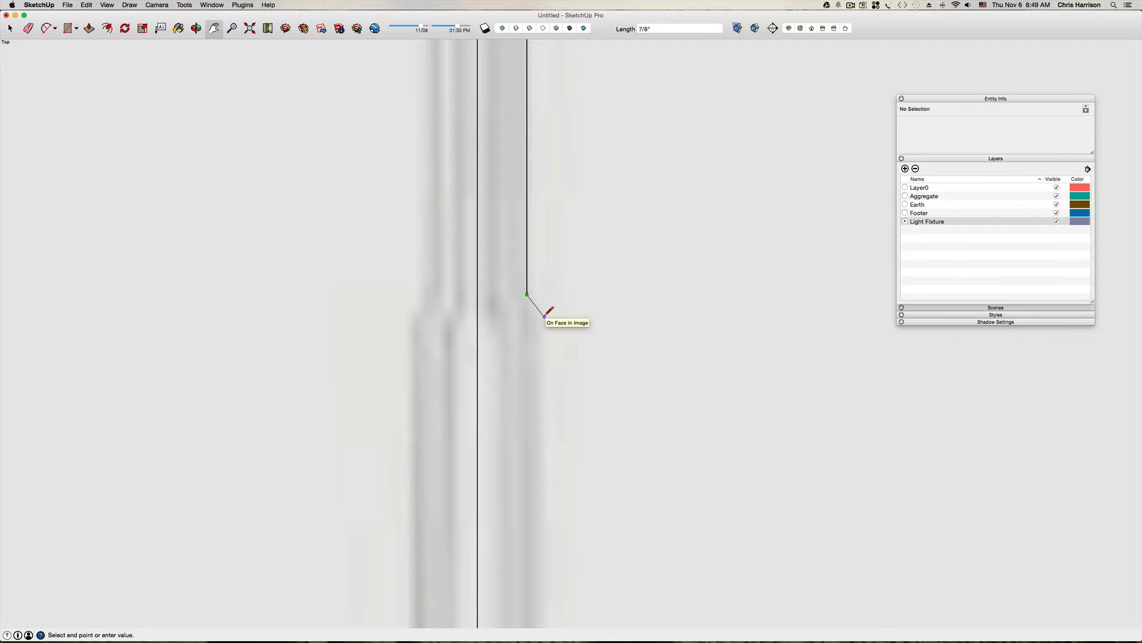
click(542, 315)
scroll(536, 462, down, 6)
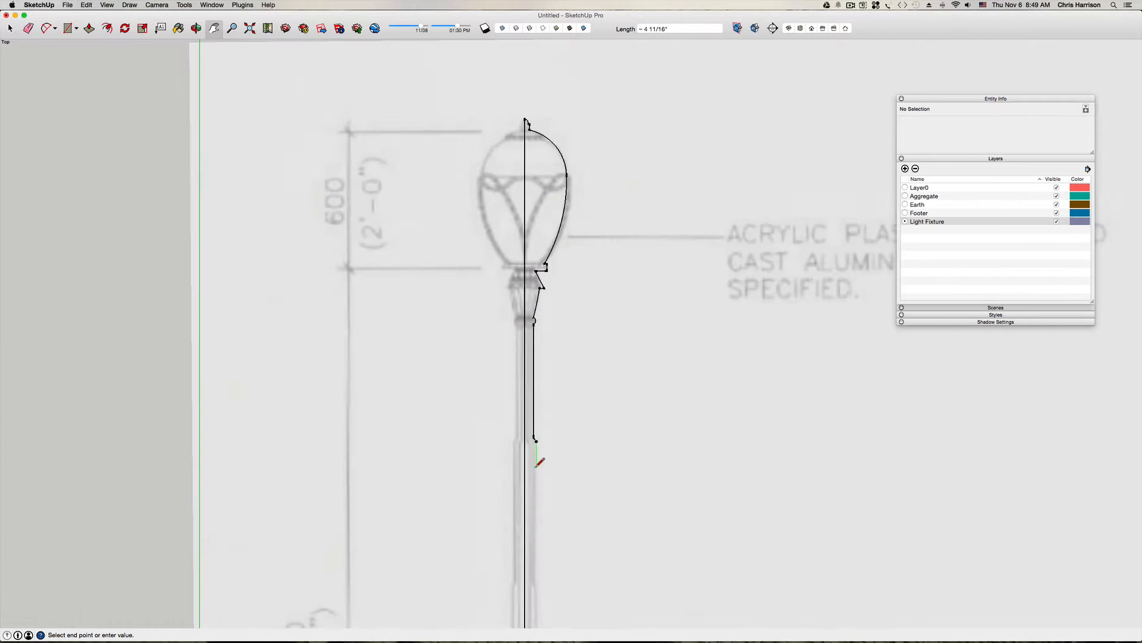
Step: Draw a vertical line about 2' 3/4" down the shaft section and a short slope about 9/16" out to the next section
scroll(539, 461, up, 3)
shift+middle_drag(540, 459, 528, 140)
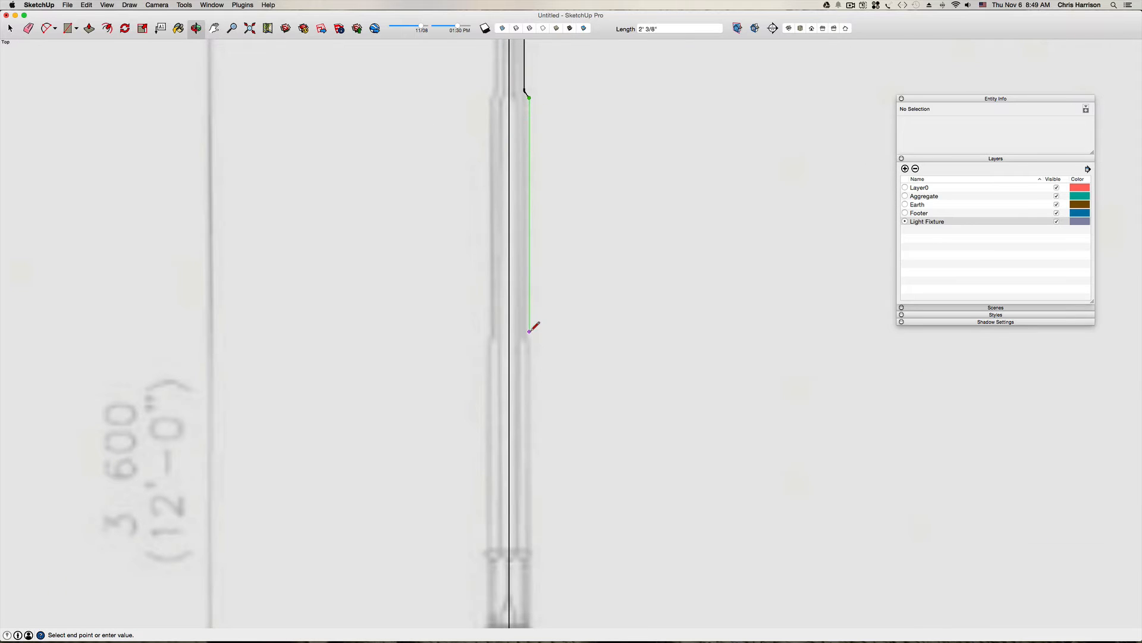
scroll(530, 334, up, 2)
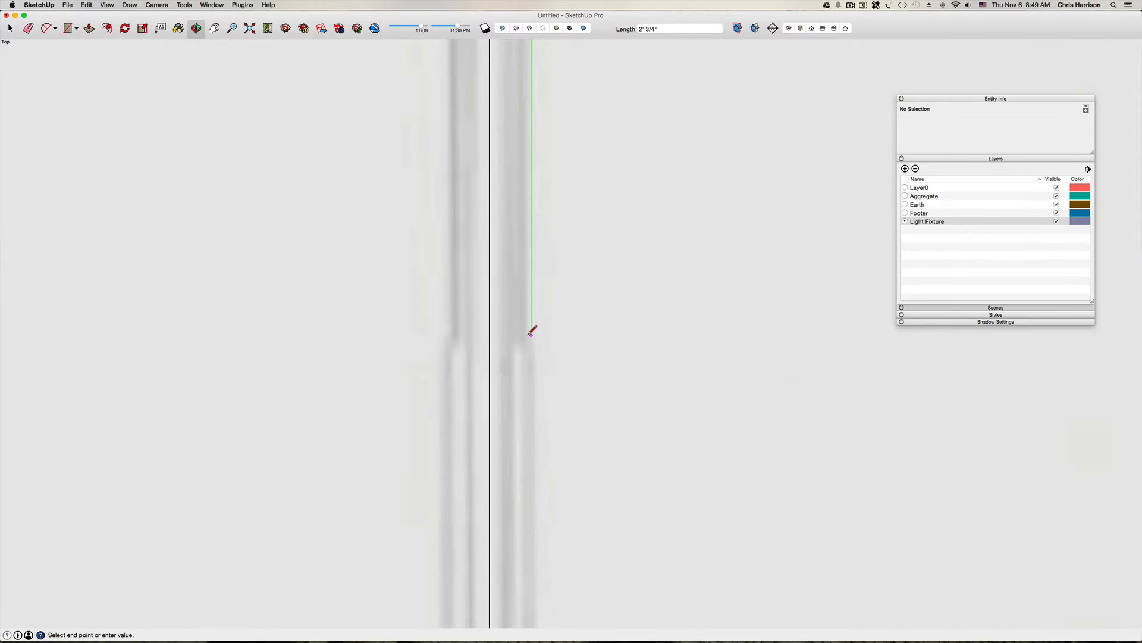
click(530, 332)
scroll(534, 338, up, 2)
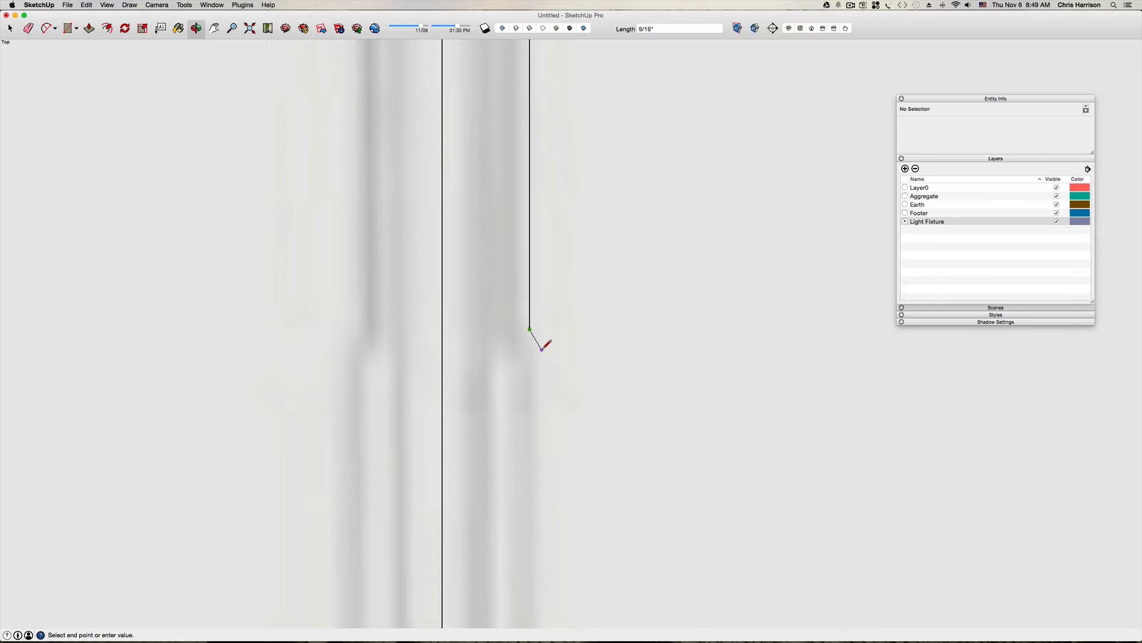
click(542, 350)
Step: Draw the vertical profile line from the slope down the lower shaft to the top of the ring moulding above the dome
scroll(541, 350, down, 2)
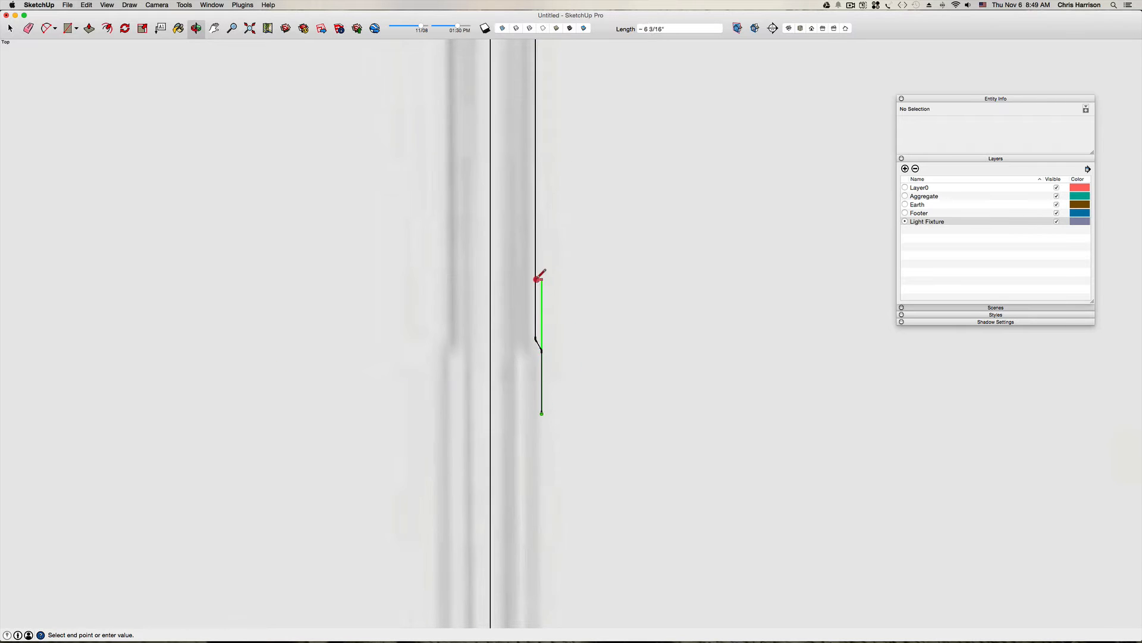
click(540, 466)
scroll(540, 466, up, 1)
scroll(545, 466, down, 1)
shift+middle_drag(545, 466, 538, 153)
scroll(543, 208, down, 5)
scroll(543, 229, up, 4)
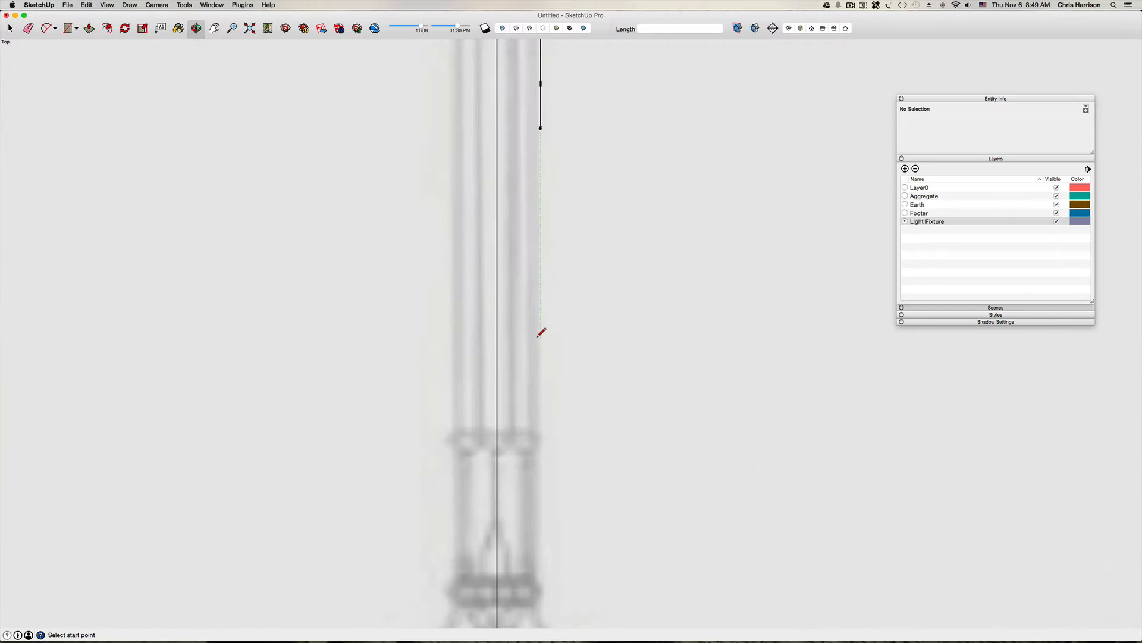
scroll(538, 338, down, 3)
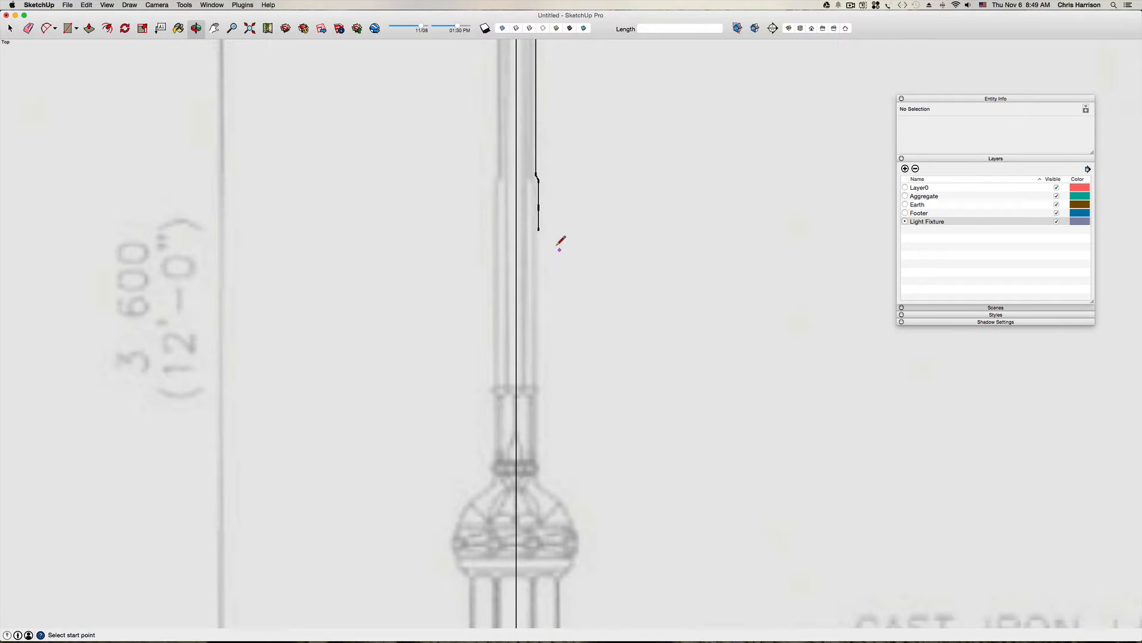
scroll(539, 457, up, 2)
click(541, 458)
scroll(541, 458, up, 3)
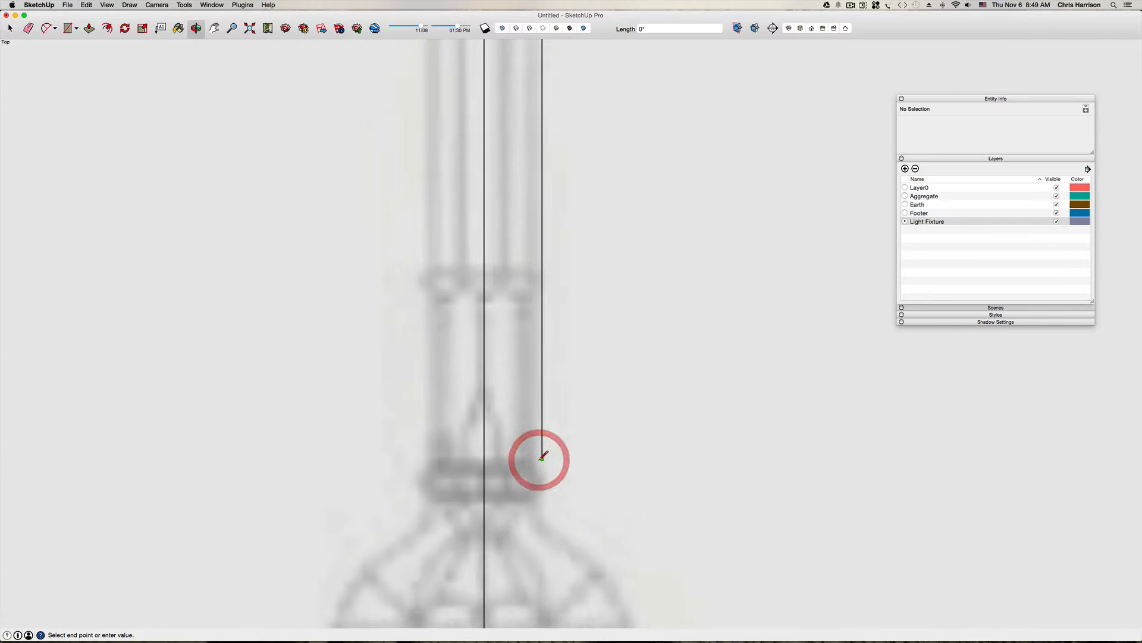
Step: Draw an outward arc with about a 7/16" bulge around the ring moulding above the dome
key(a)
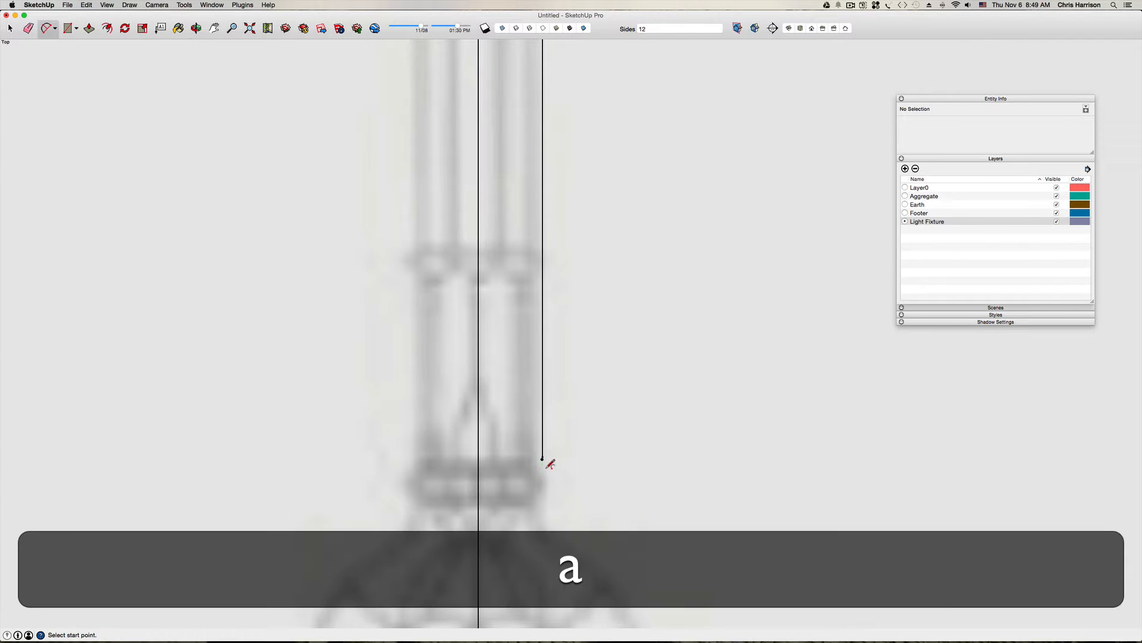
click(536, 507)
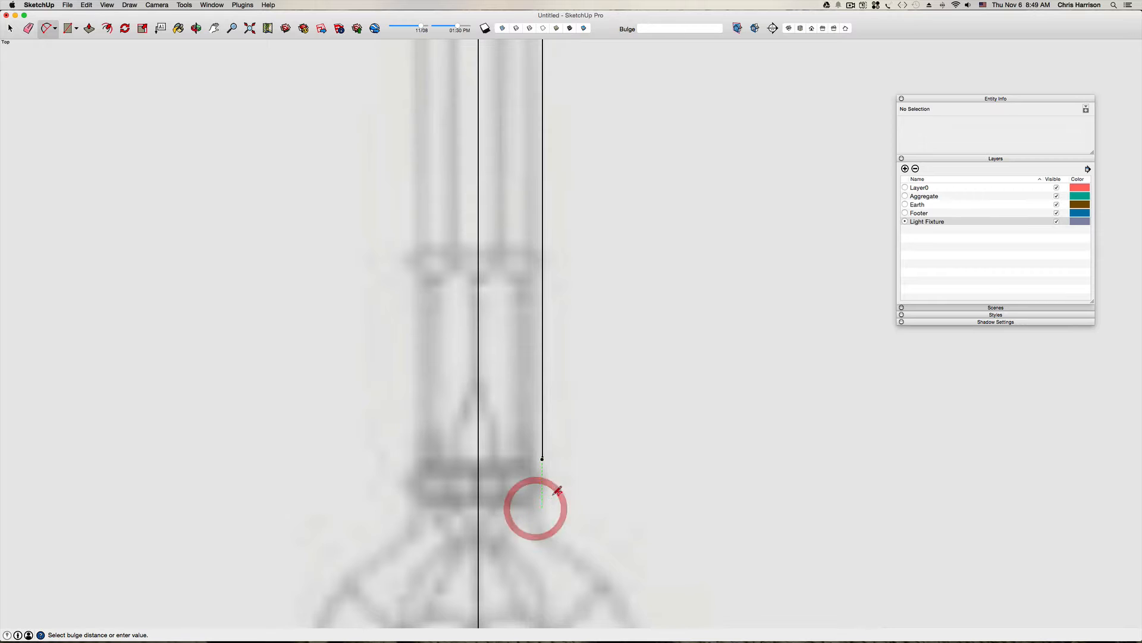
click(554, 492)
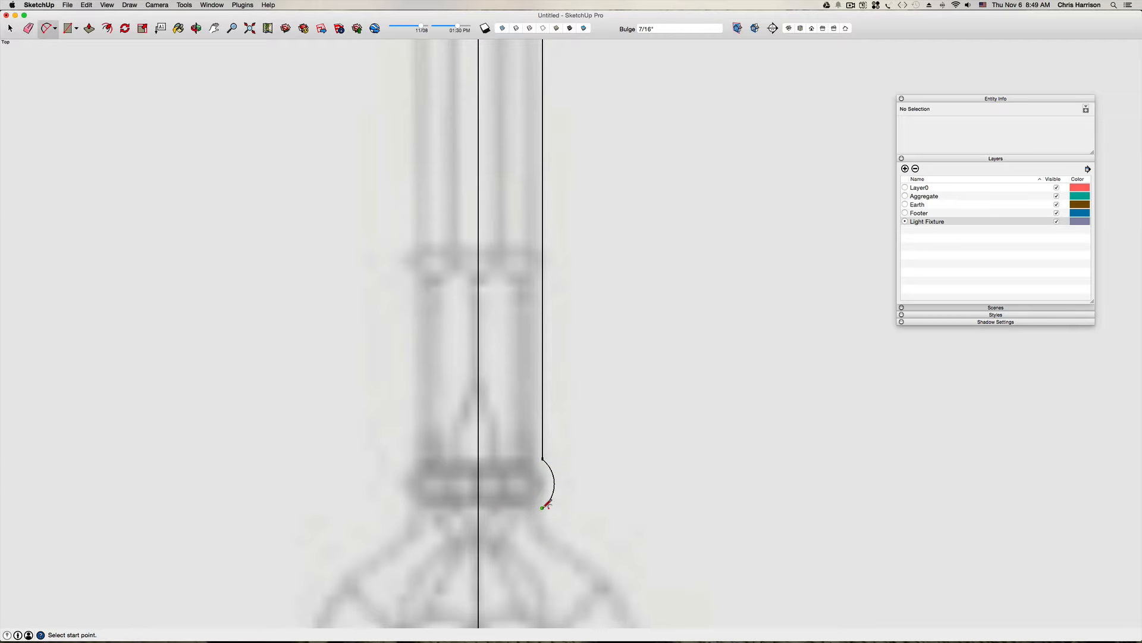
Step: Draw a small inward-curving arc from the underside of the ring moulding to the top of the dome
click(542, 507)
scroll(581, 537, down, 3)
scroll(585, 539, down, 2)
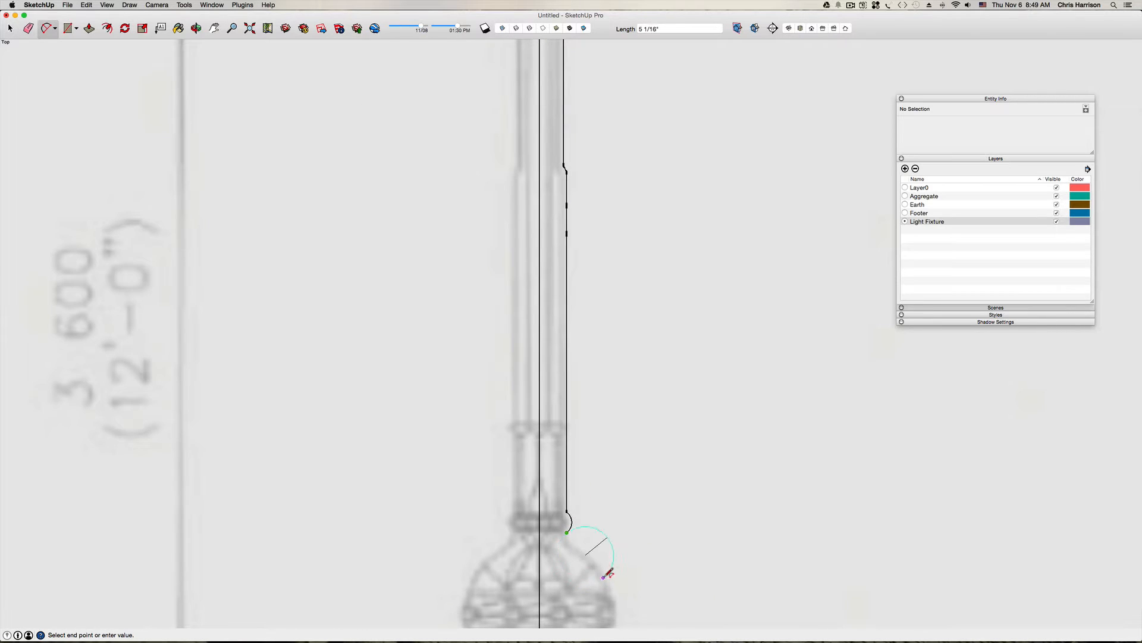
scroll(607, 575, up, 3)
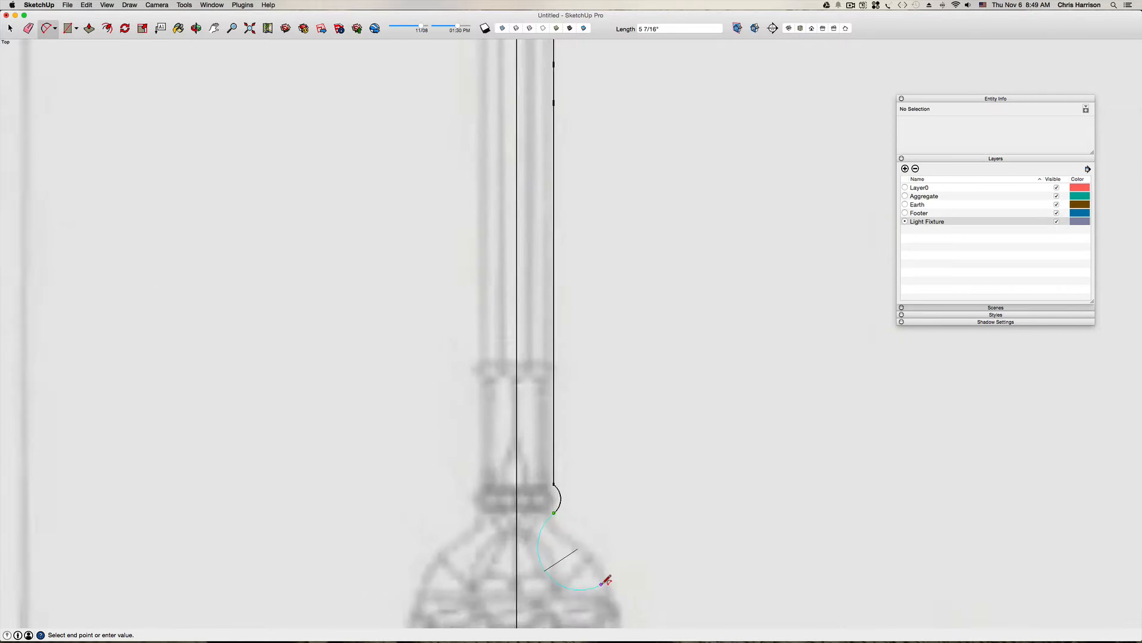
click(544, 514)
click(544, 515)
Step: Draw an outward arc with about a 1 11/16" bulge along the dome, from its neck down to the lower band
click(546, 515)
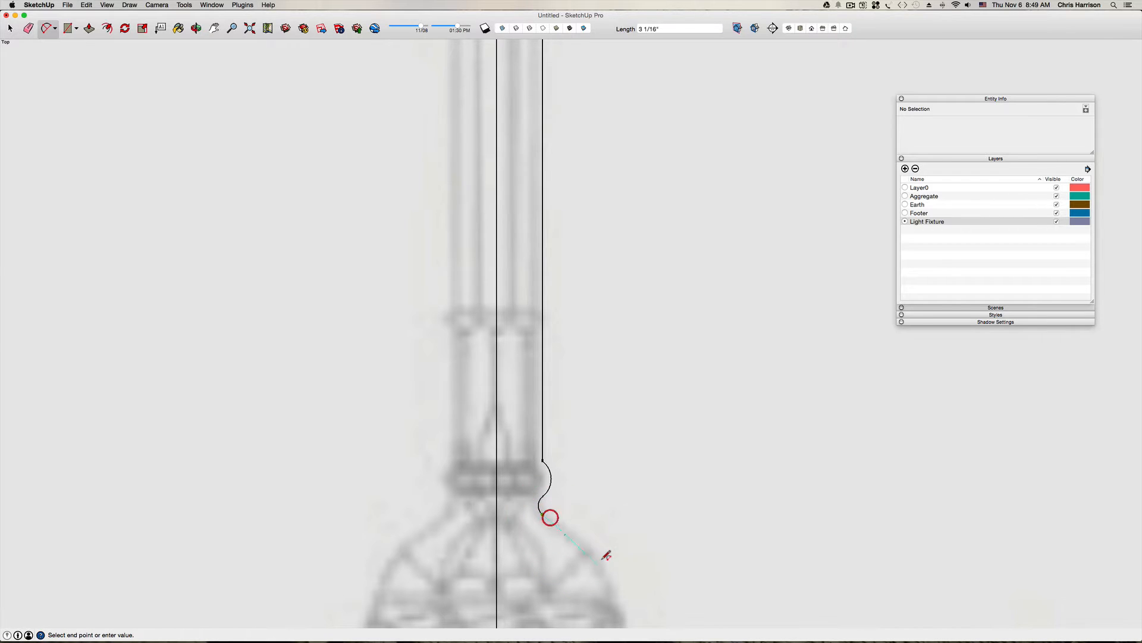
scroll(603, 561, down, 2)
scroll(610, 595, down, 3)
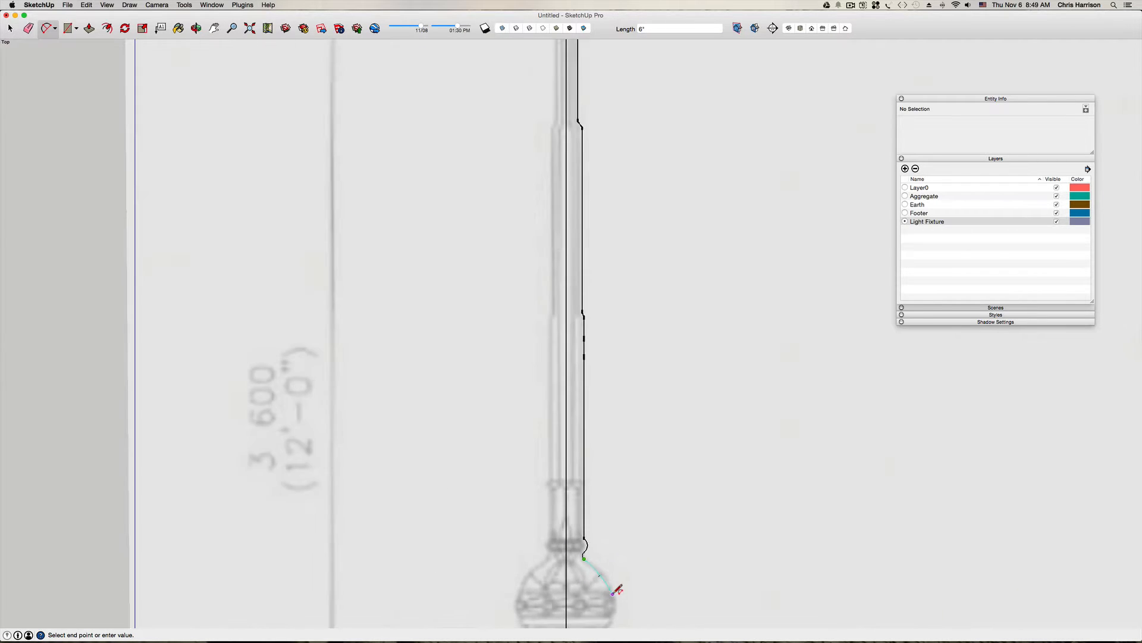
scroll(614, 592, up, 3)
scroll(614, 594, up, 5)
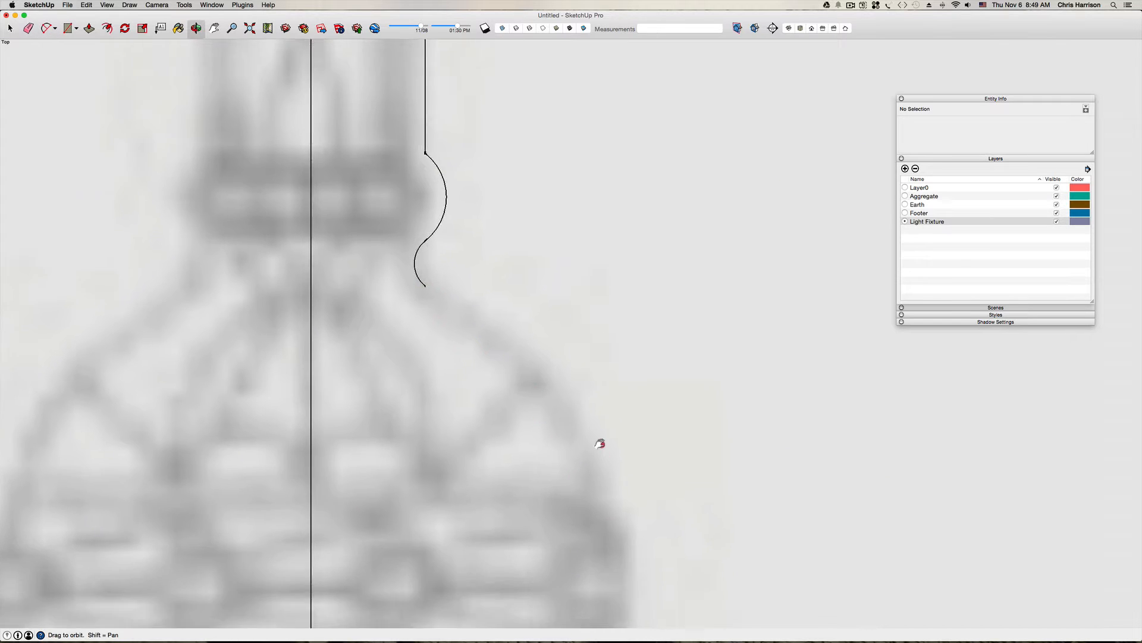
scroll(574, 333, down, 3)
scroll(574, 336, up, 3)
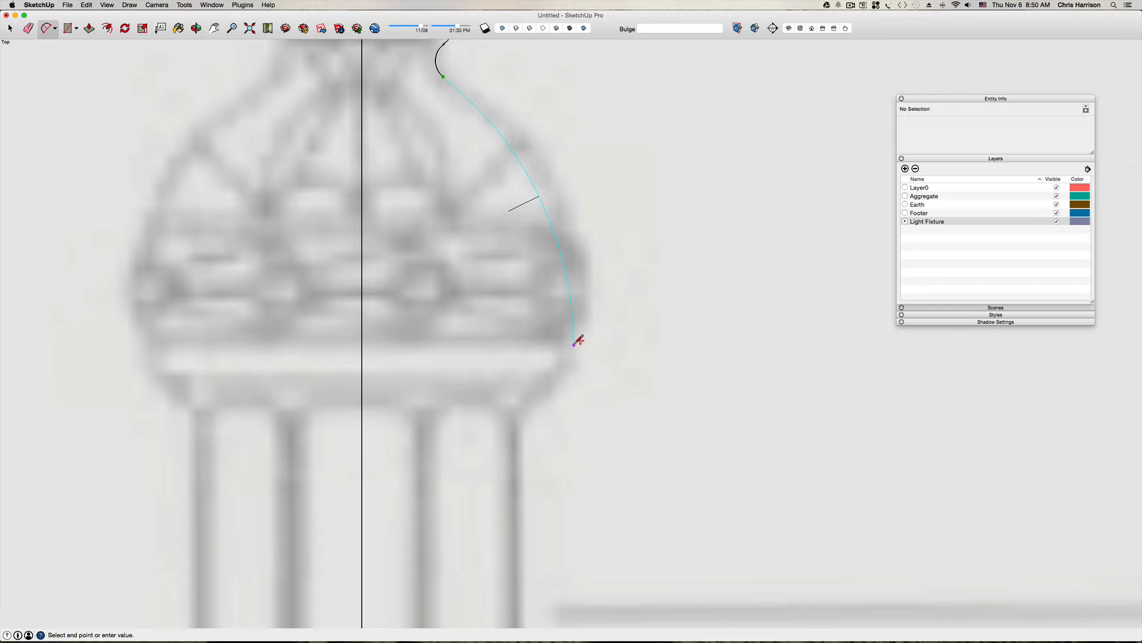
click(575, 344)
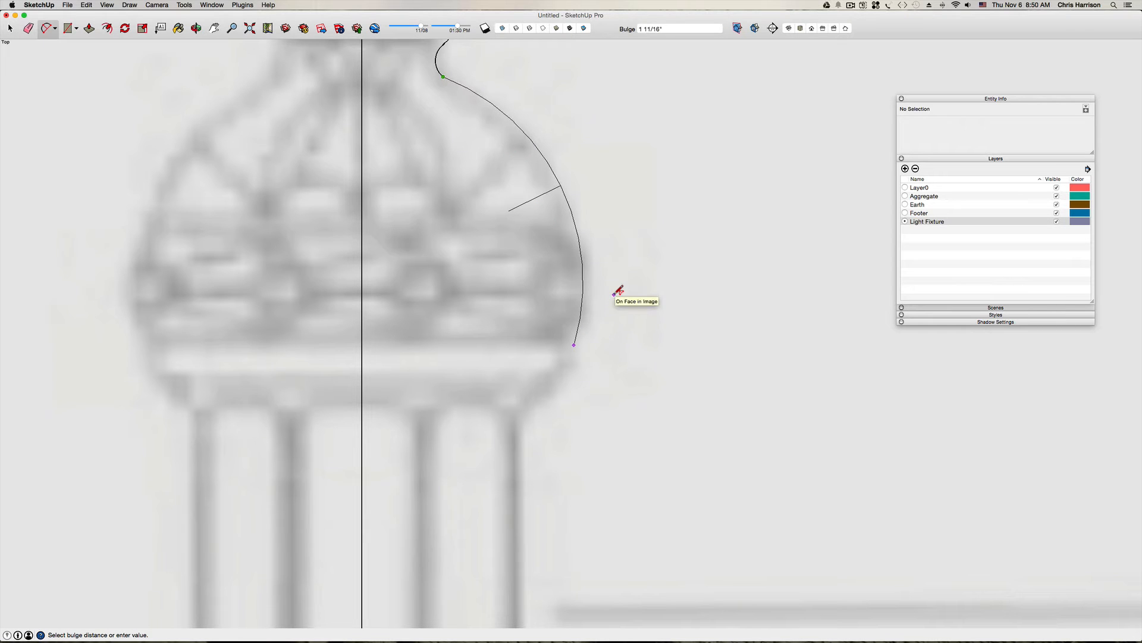
click(614, 294)
click(575, 344)
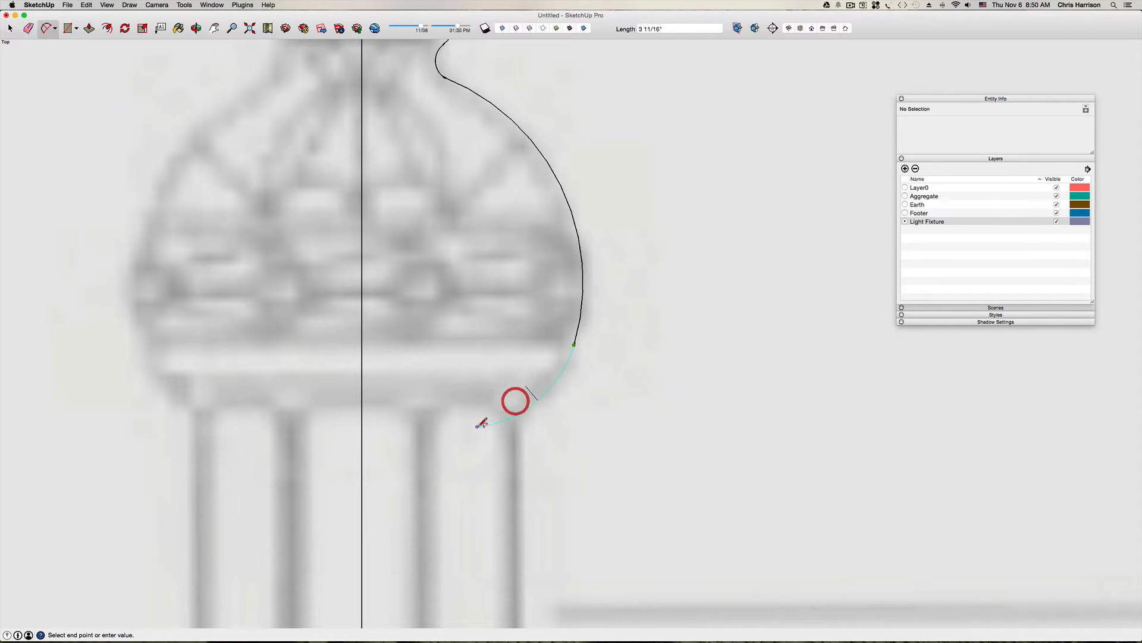
click(520, 415)
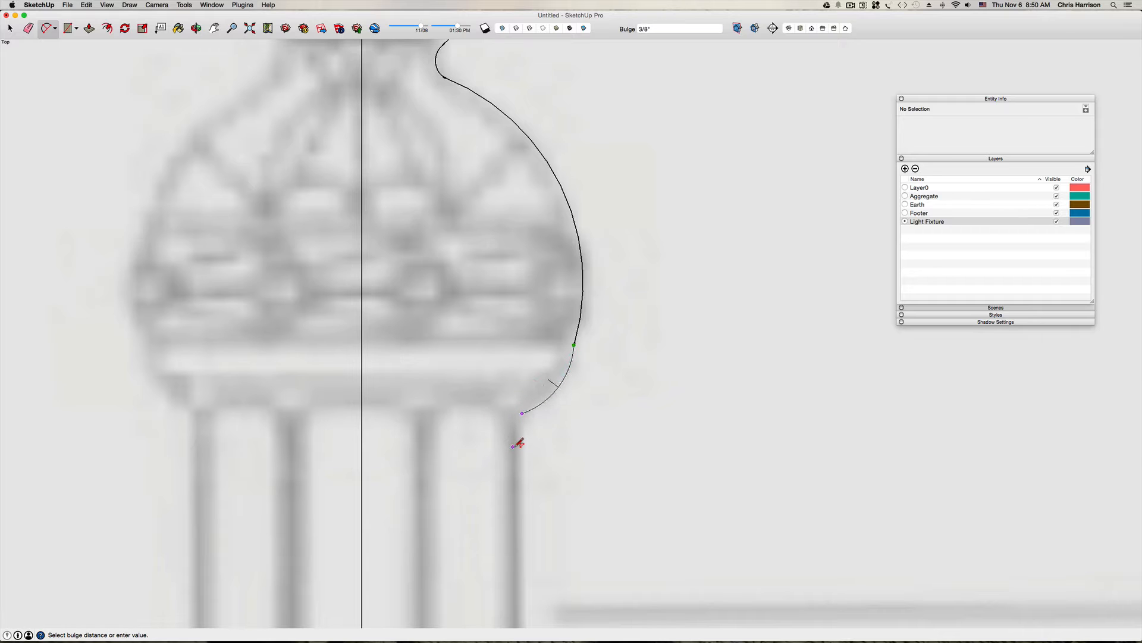
key(l)
Step: Draw a tangent arc about 2 3/4" long from the dome's lower band in to the top of the fluted column
shift+middle_drag(510, 421, 548, 145)
key(a)
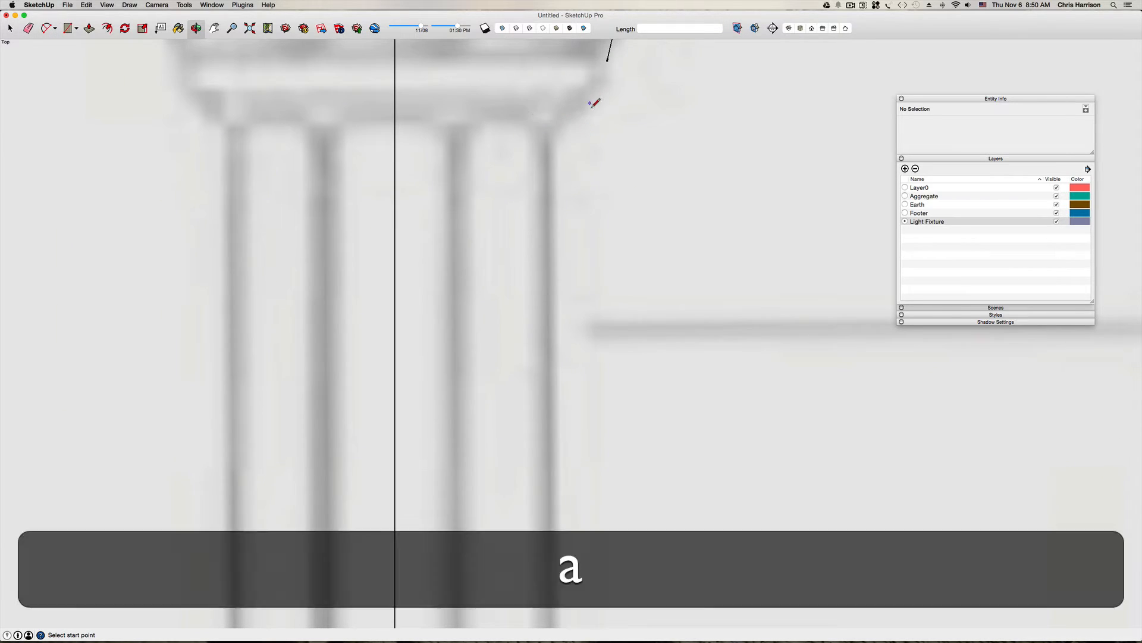
click(608, 60)
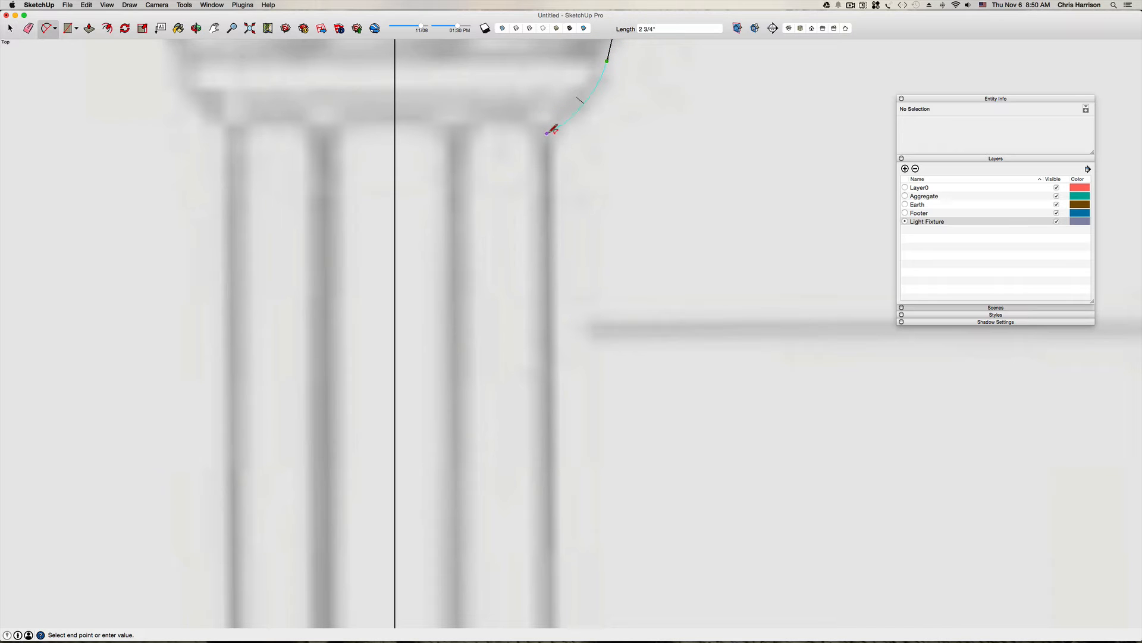
click(549, 134)
Step: Draw a vertical line down the fluted column to its base and a slope about 2 7/16" out to the base moulding's rim
key(l)
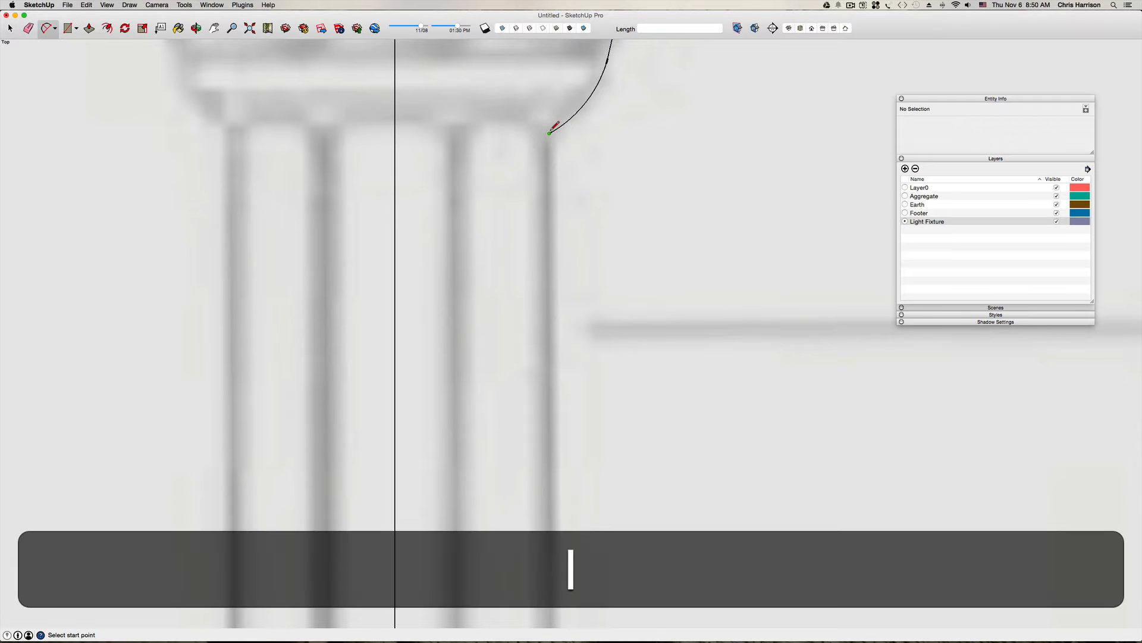
click(550, 134)
scroll(556, 173, up, 10)
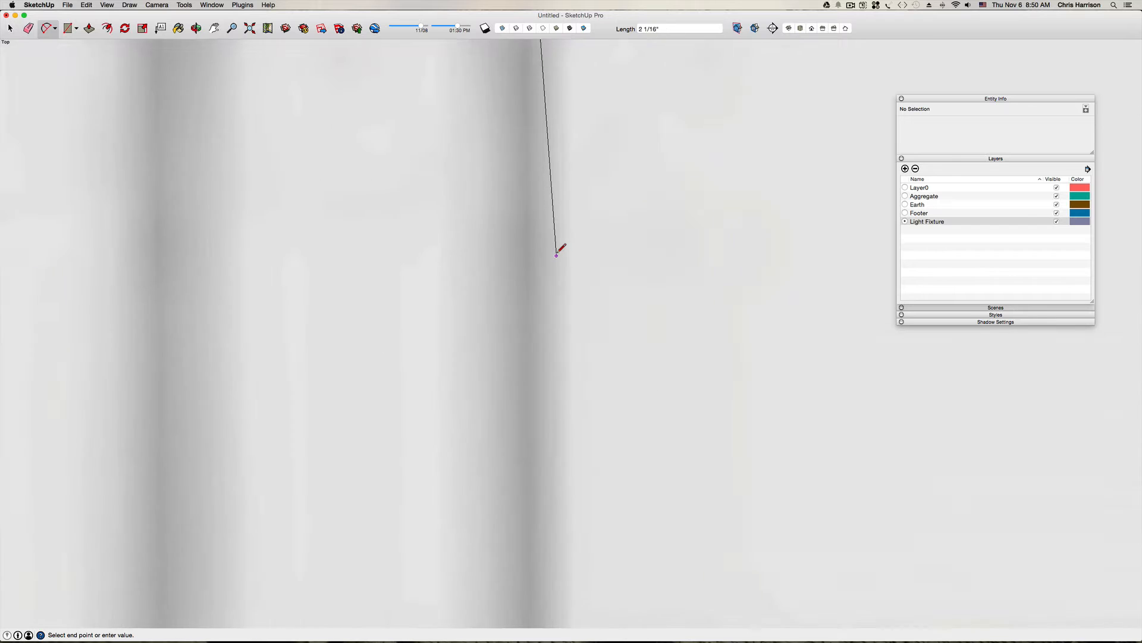
scroll(557, 254, down, 12)
shift+middle_drag(557, 254, 553, 134)
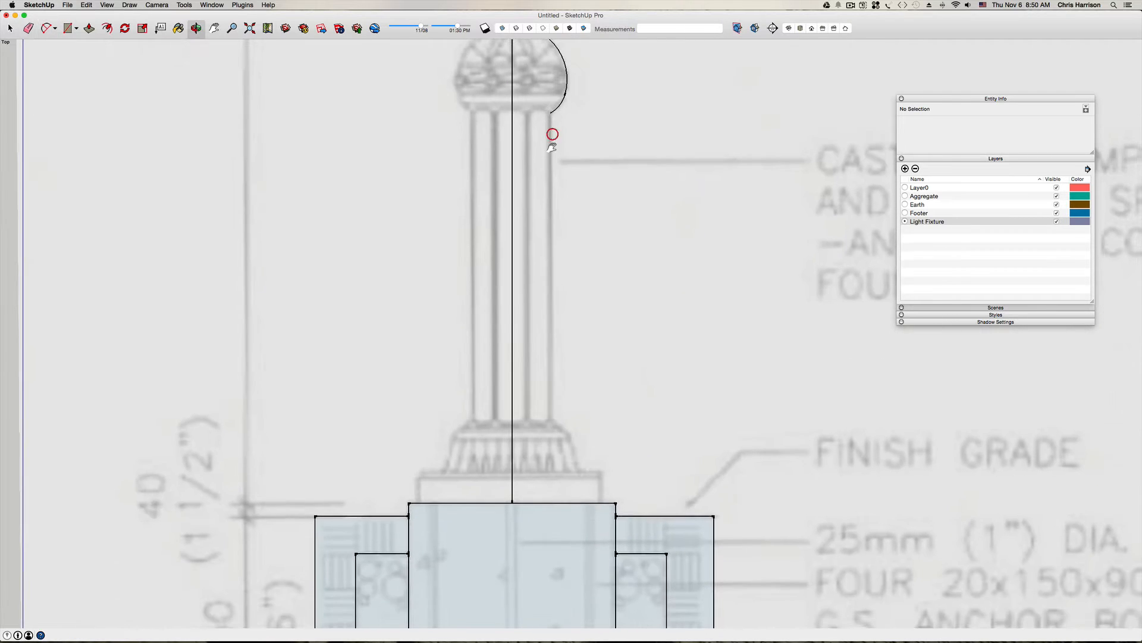
scroll(551, 424, up, 5)
click(551, 397)
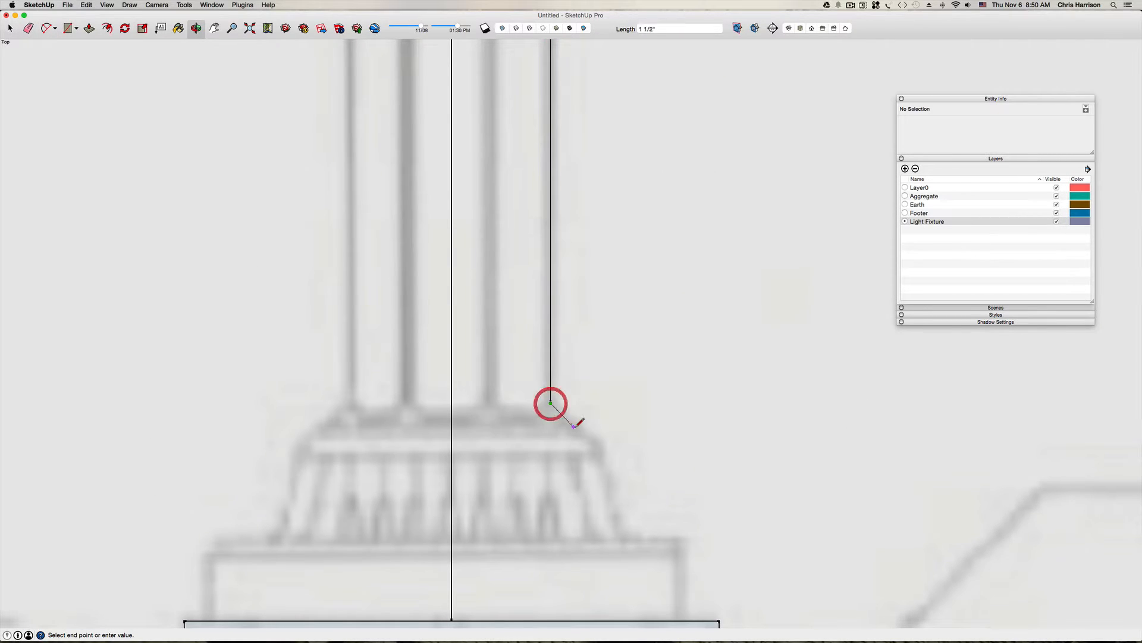
scroll(574, 421, up, 3)
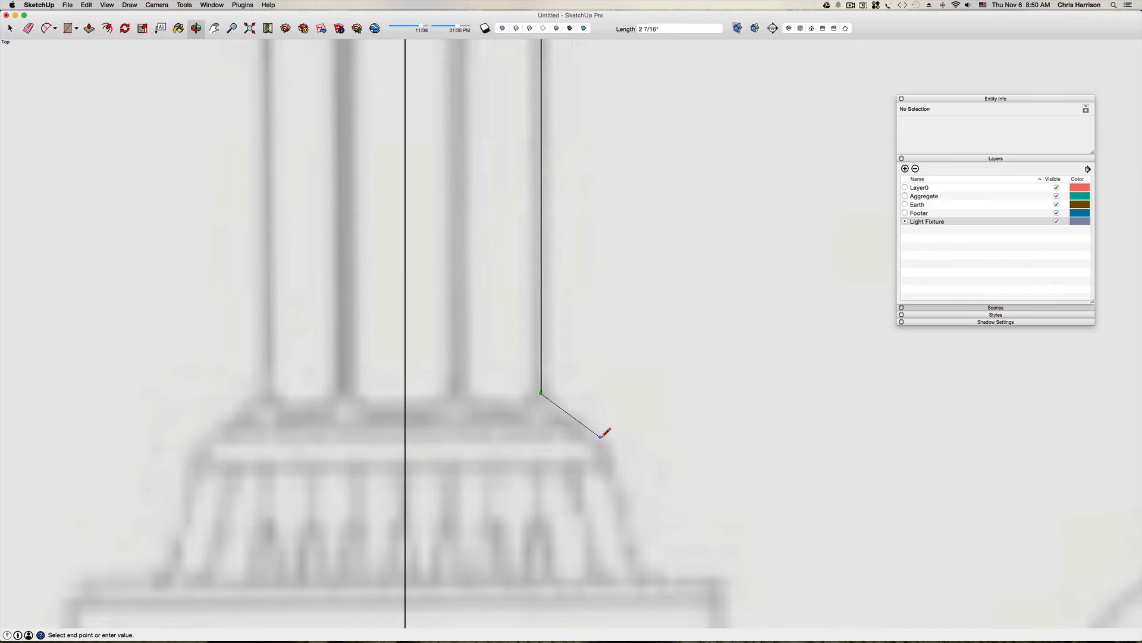
Step: Try a small outward arc around the rim of the base moulding and erase it
key(a)
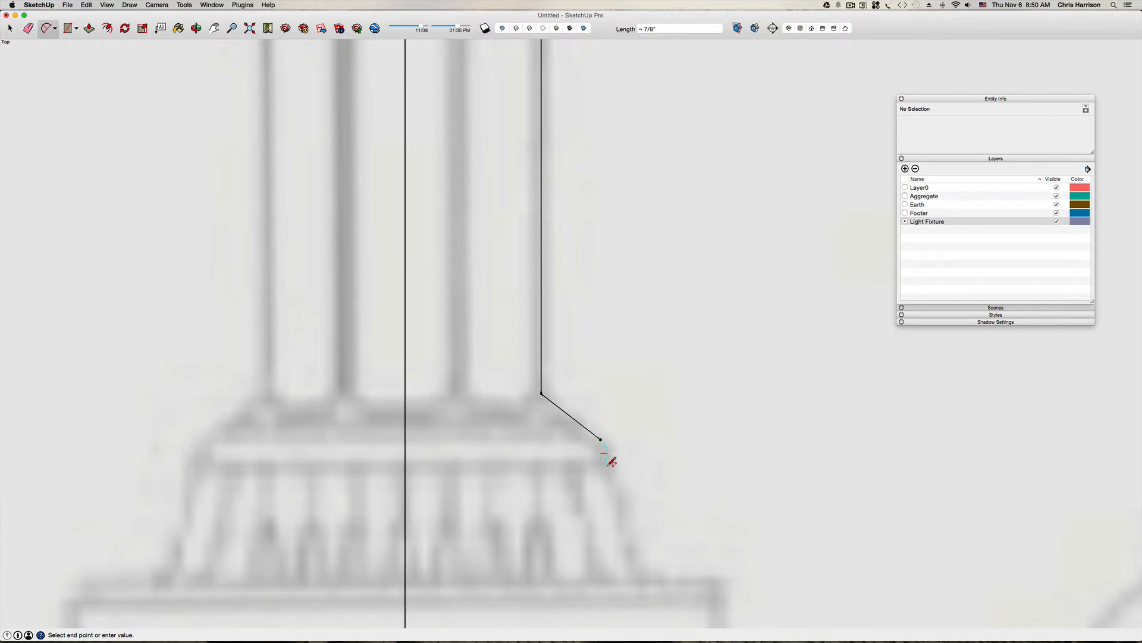
click(607, 465)
click(607, 466)
key(l)
click(601, 465)
key(Escape)
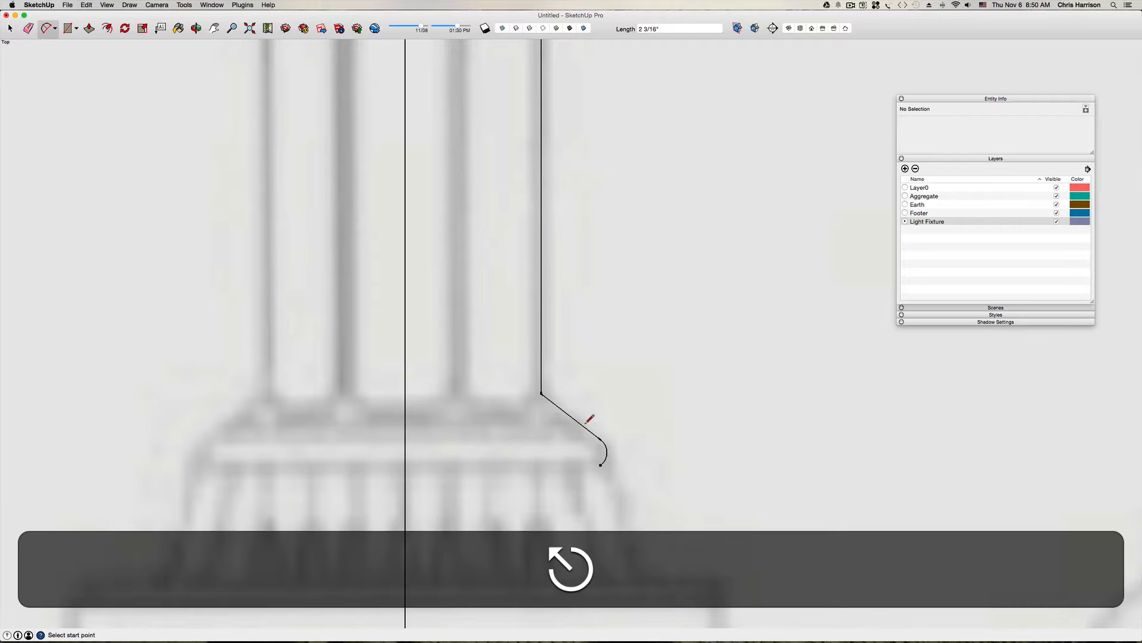
key(e)
click(604, 458)
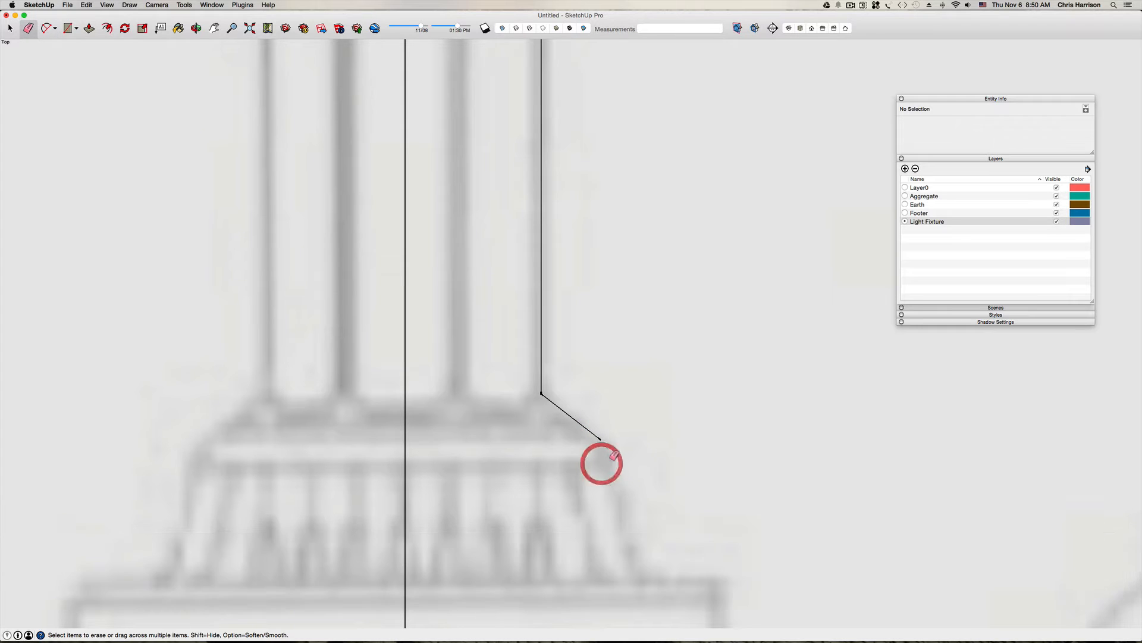
Step: Try a tangent arc about 5 1/16" long from the base moulding's rim down towards the plinth and undo it
key(a)
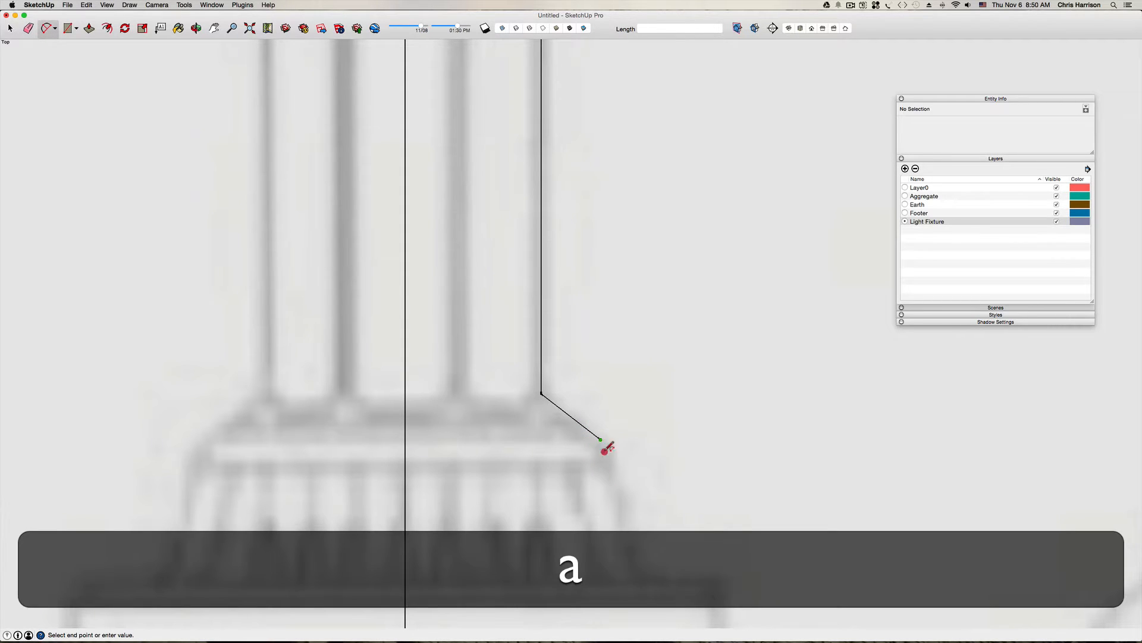
click(602, 445)
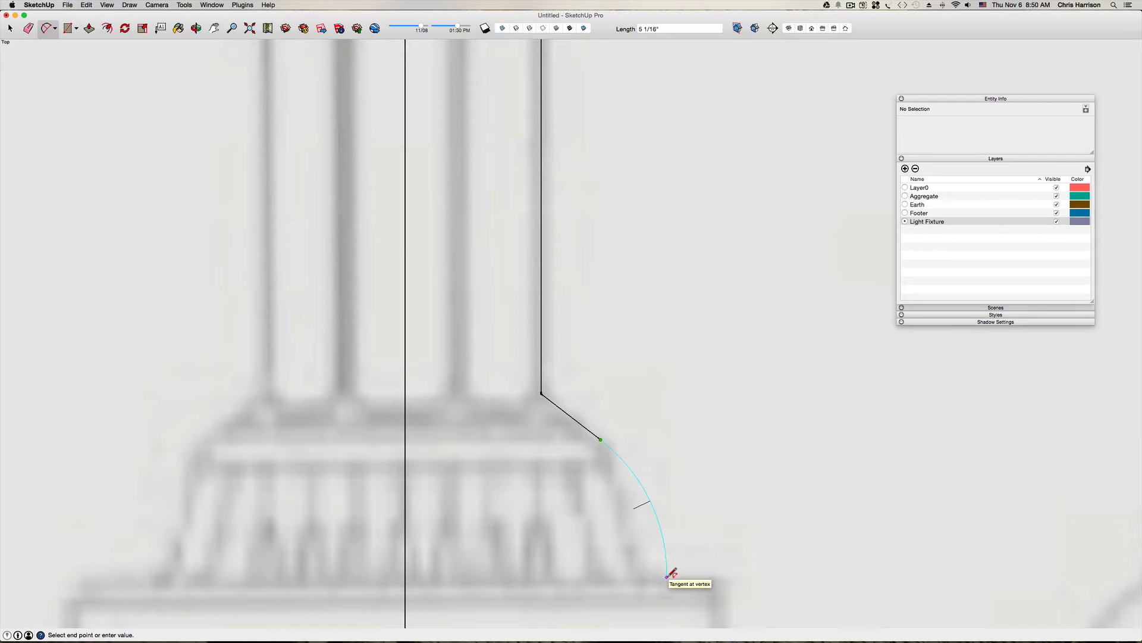
click(668, 575)
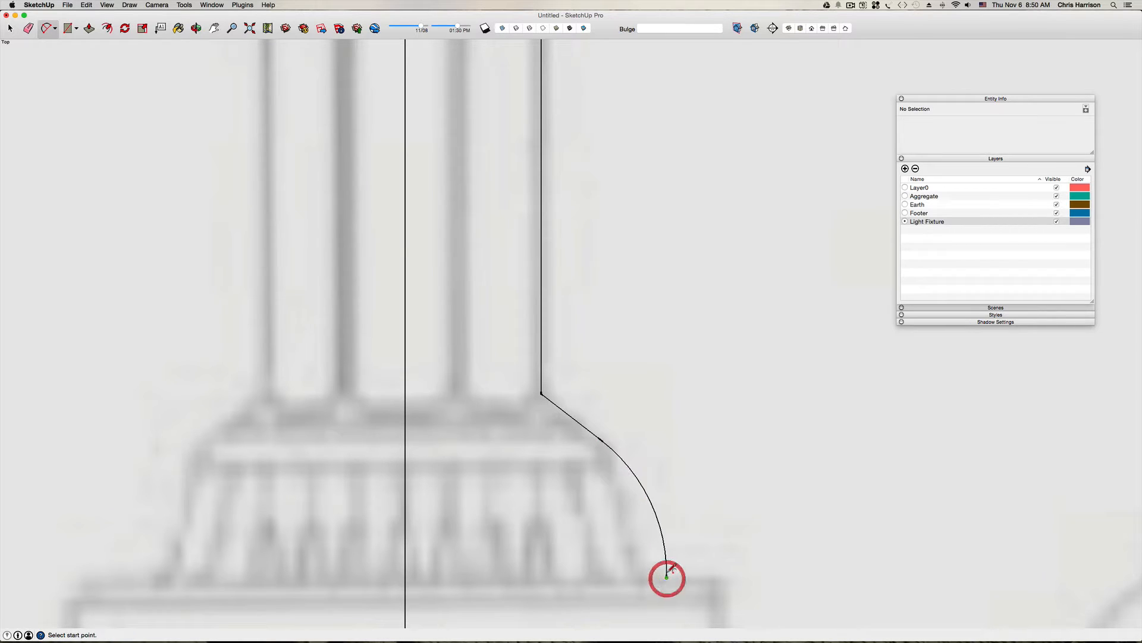
scroll(670, 570, down, 3)
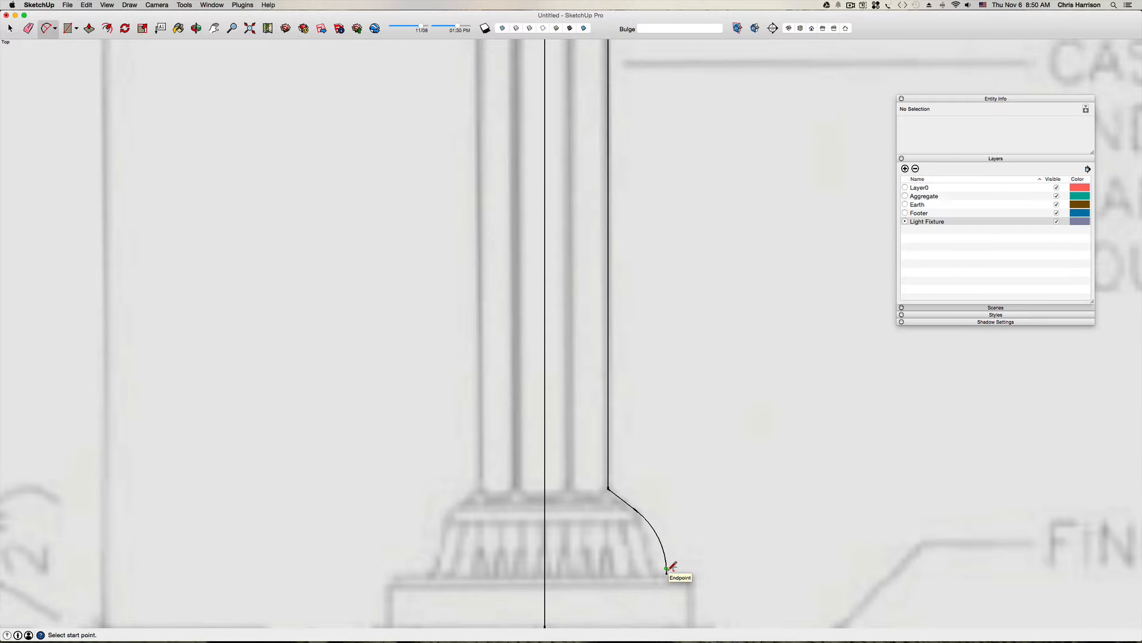
key(super+z)
Step: Draw a short horizontal line outward from the end of the slope at the base moulding's rim
scroll(646, 513, up, 3)
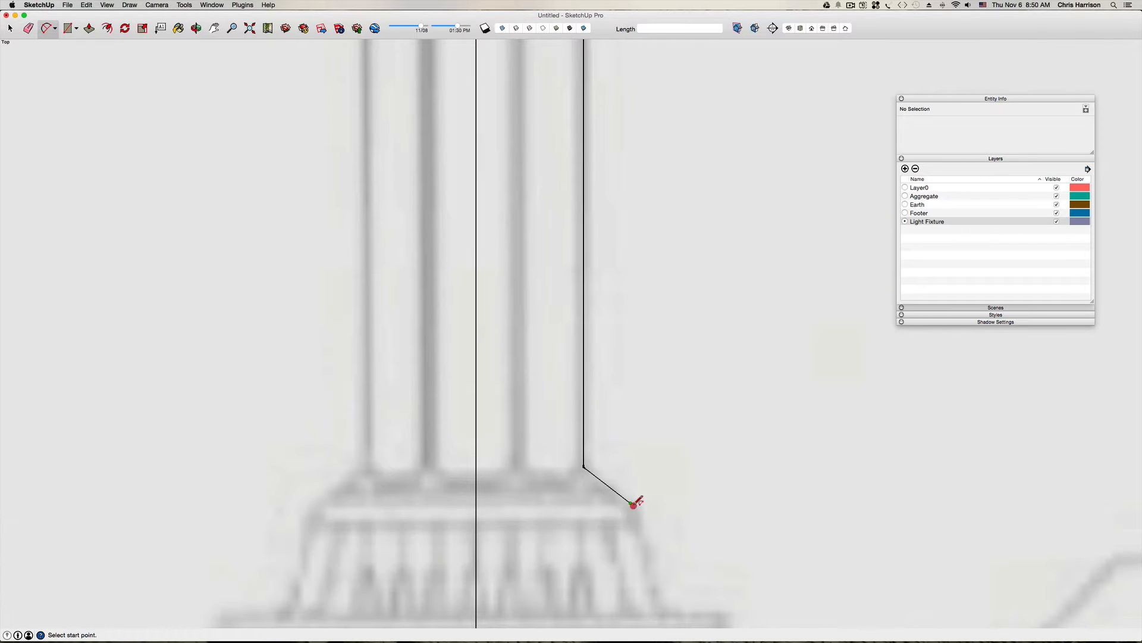
click(632, 503)
key(l)
click(631, 503)
click(651, 503)
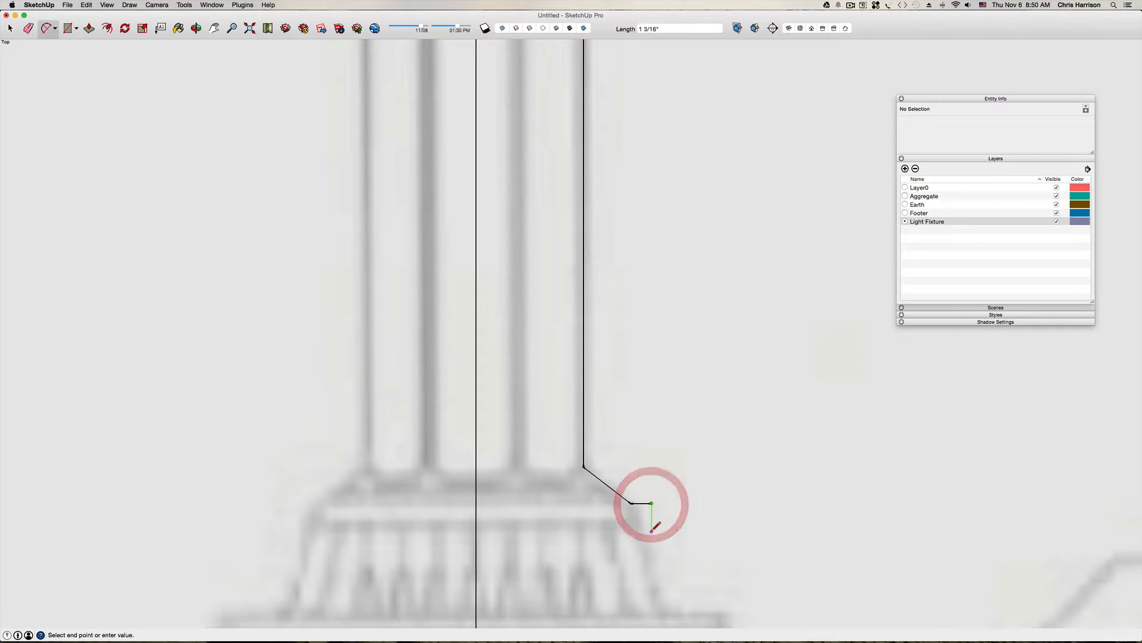
Step: Draw a vertical line about 1 3/16" down from the base moulding's rim and a slope about 3 13/16" out to the plinth's top
click(652, 536)
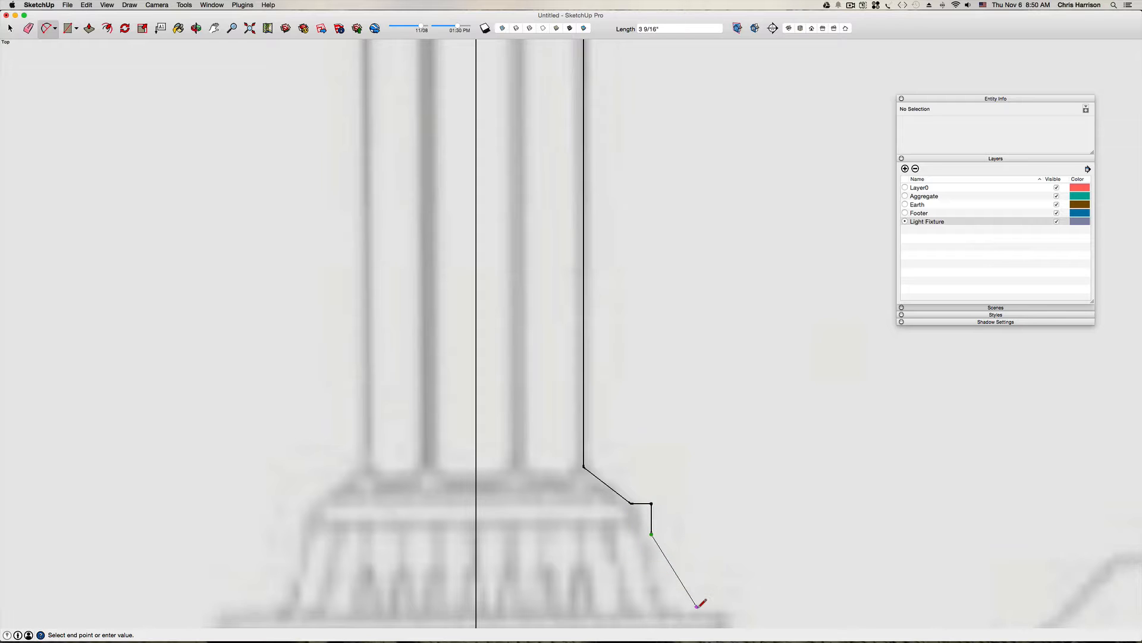
scroll(695, 604, down, 3)
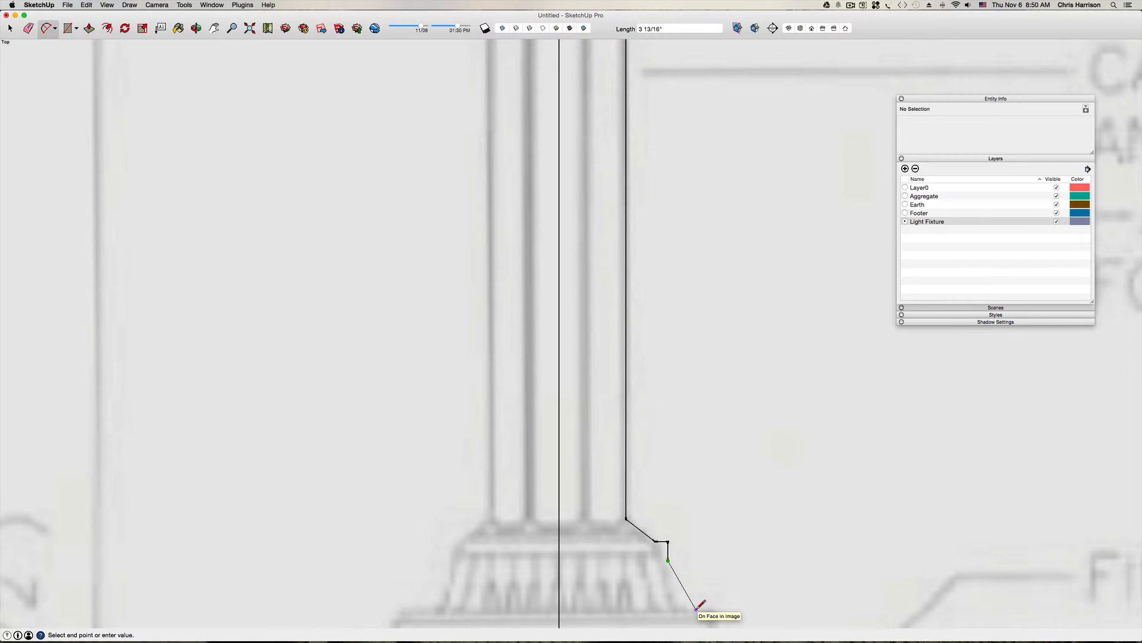
click(696, 608)
Step: Draw a horizontal line about 1 9/16" out to the plinth's edge and a vertical line about 3 3/4" down to the footer's top edge
scroll(696, 608, down, 3)
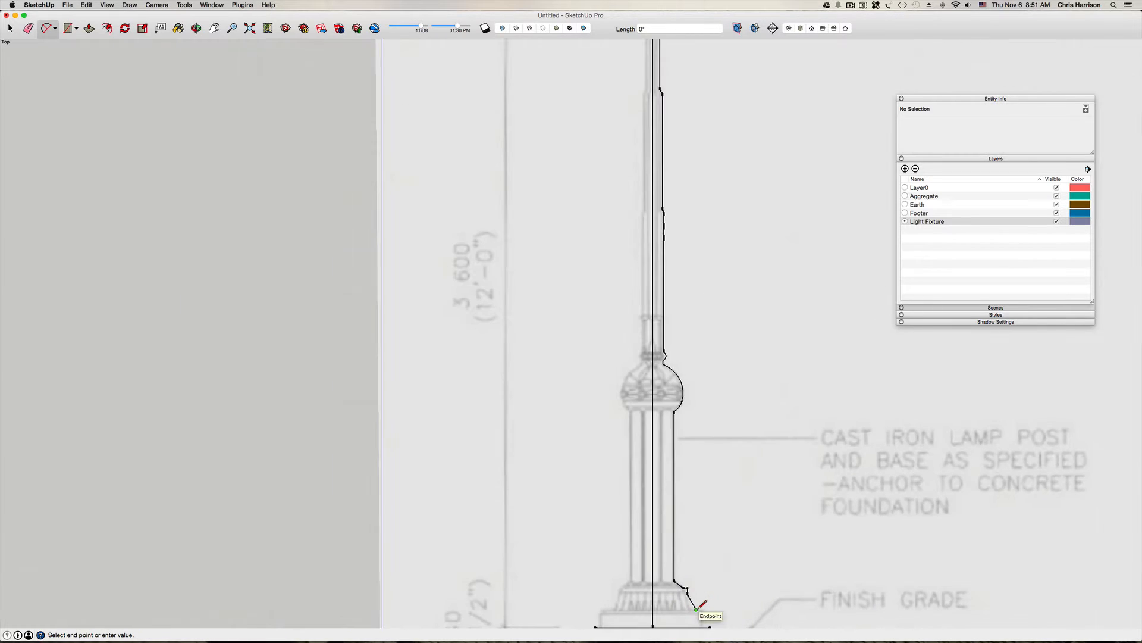
scroll(701, 610, up, 2)
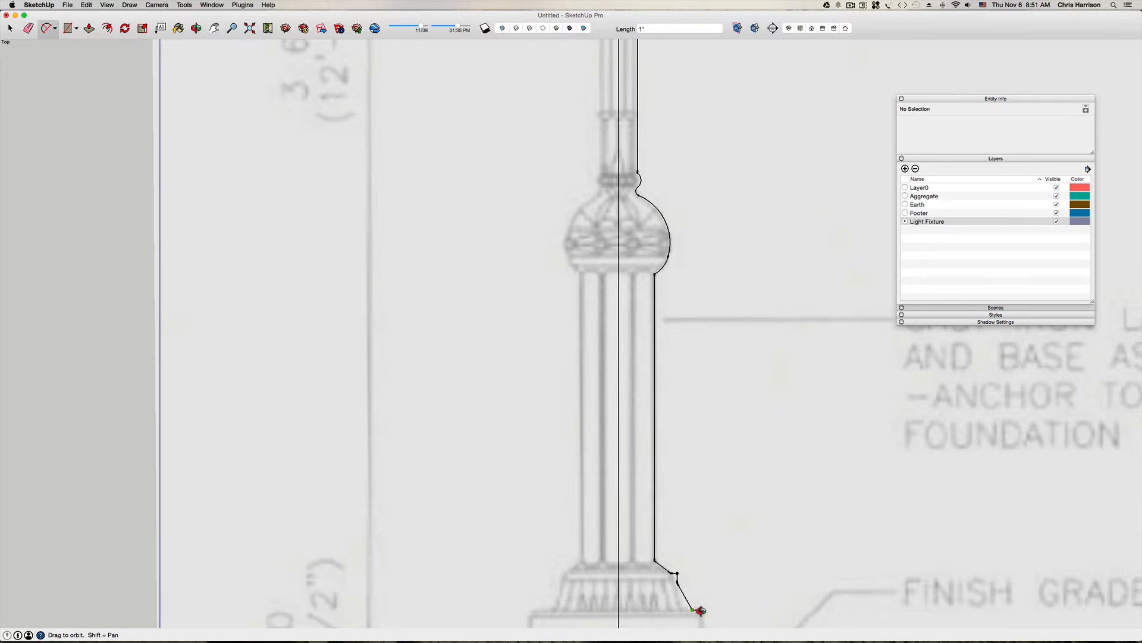
shift+middle_drag(701, 609, 638, 365)
scroll(637, 360, up, 2)
scroll(640, 360, up, 3)
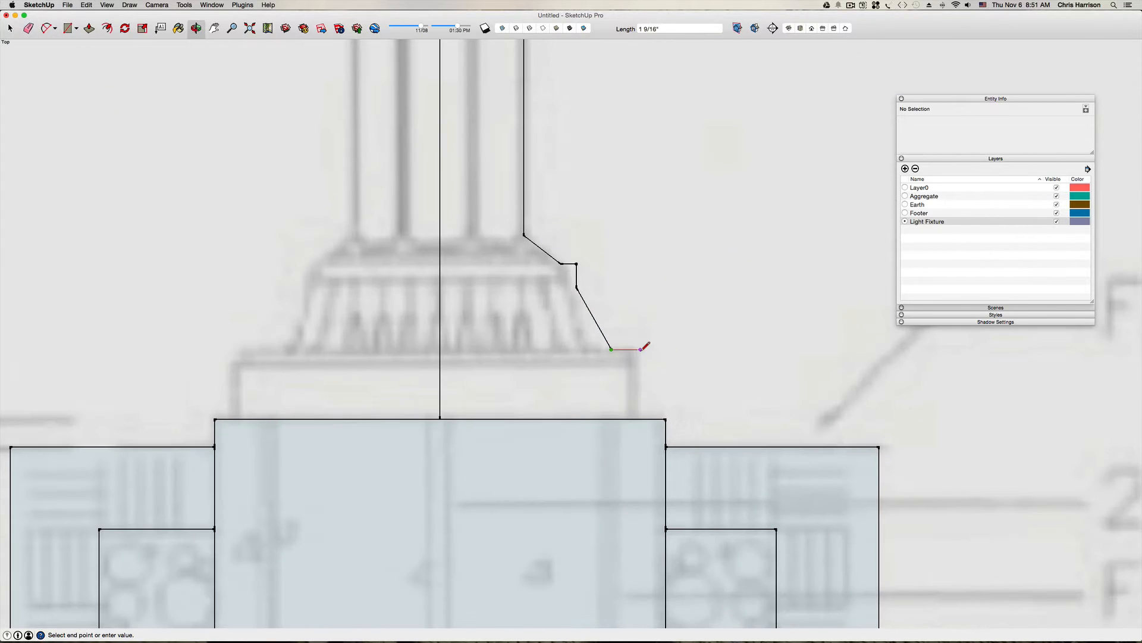
click(640, 417)
scroll(640, 416, down, 6)
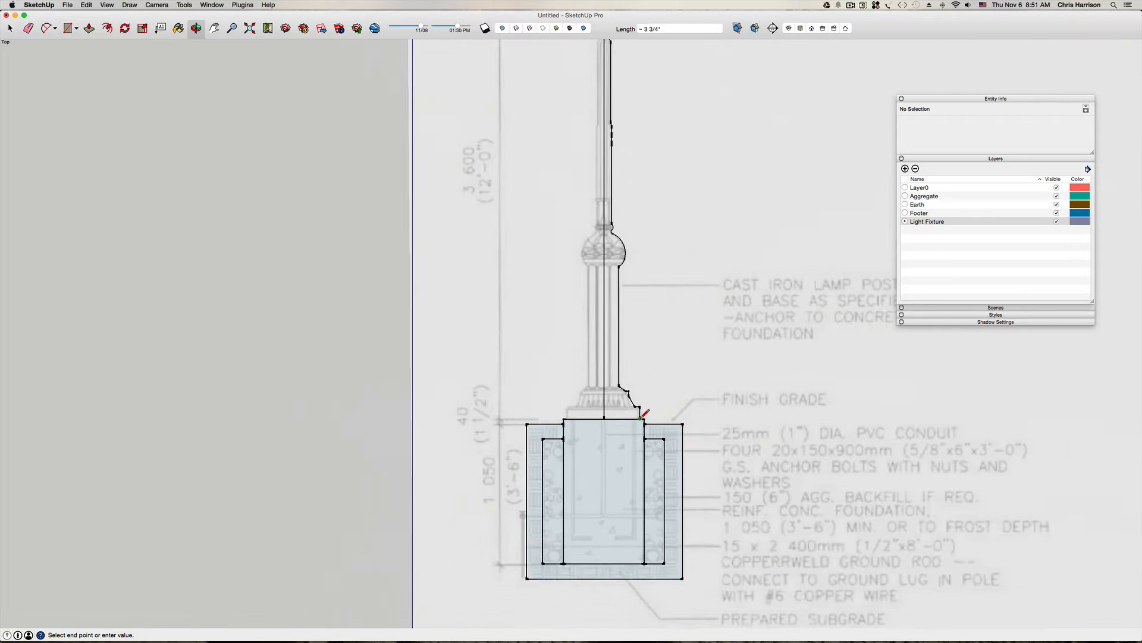
key(space)
Step: Examine the traced outline from the base moulding up the post to the lamp holder for gaps that keep the face from closing
click(611, 397)
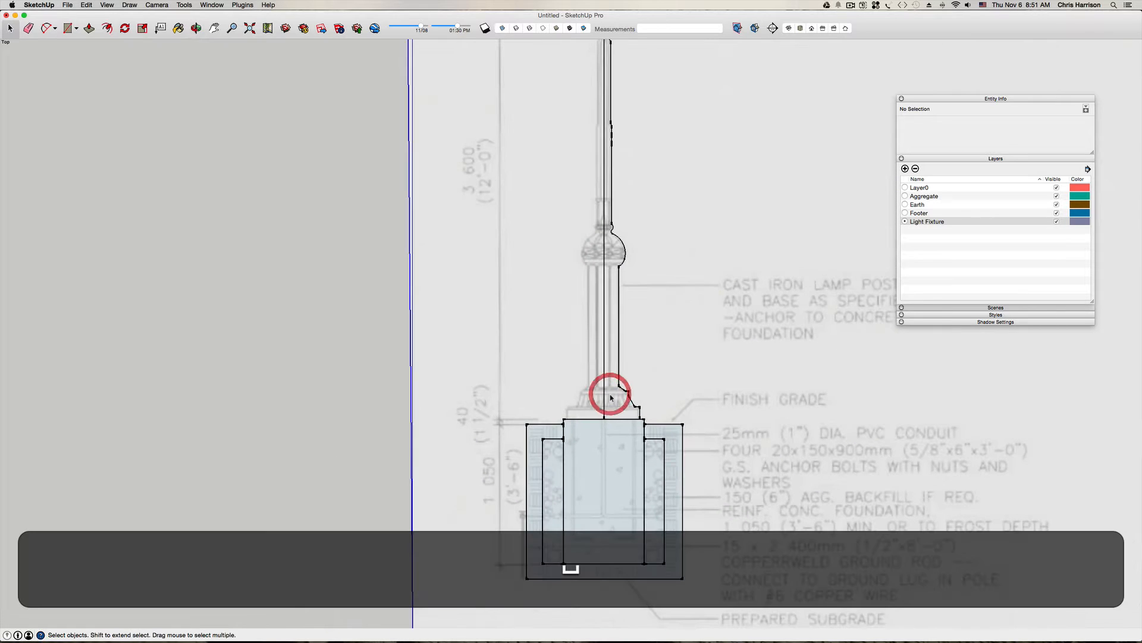
scroll(610, 398, down, 4)
scroll(613, 408, up, 10)
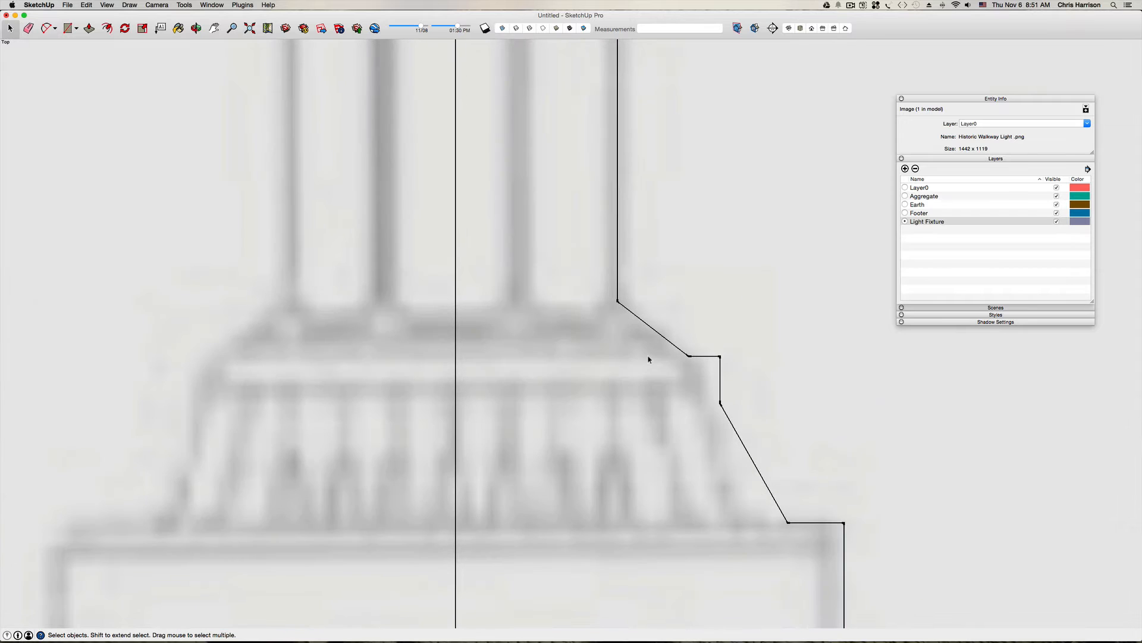
scroll(649, 360, down, 6)
key(h)
scroll(650, 310, up, 6)
drag(634, 303, 599, 585)
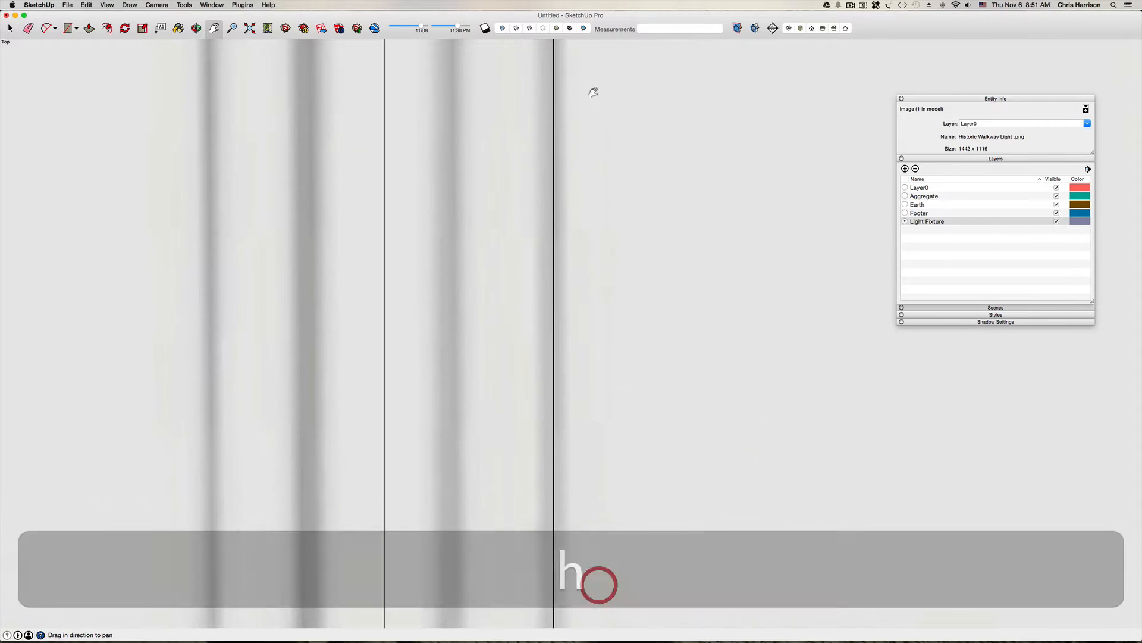
drag(594, 92, 601, 513)
scroll(612, 250, down, 6)
scroll(604, 318, up, 3)
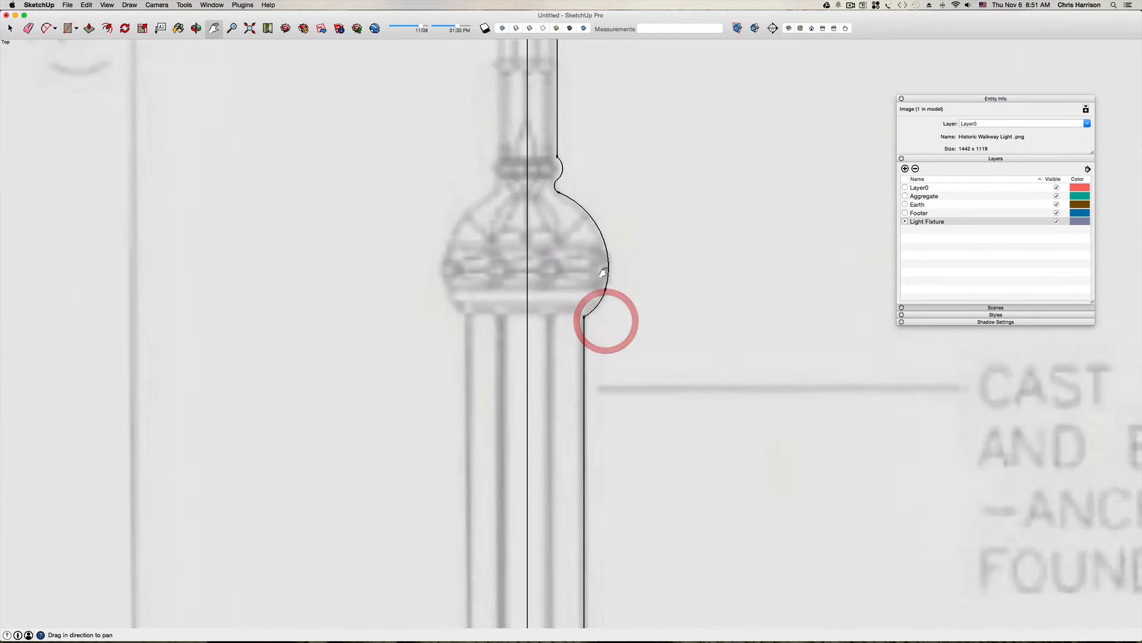
scroll(582, 306, down, 2)
scroll(581, 306, up, 4)
scroll(581, 303, down, 4)
scroll(551, 281, up, 3)
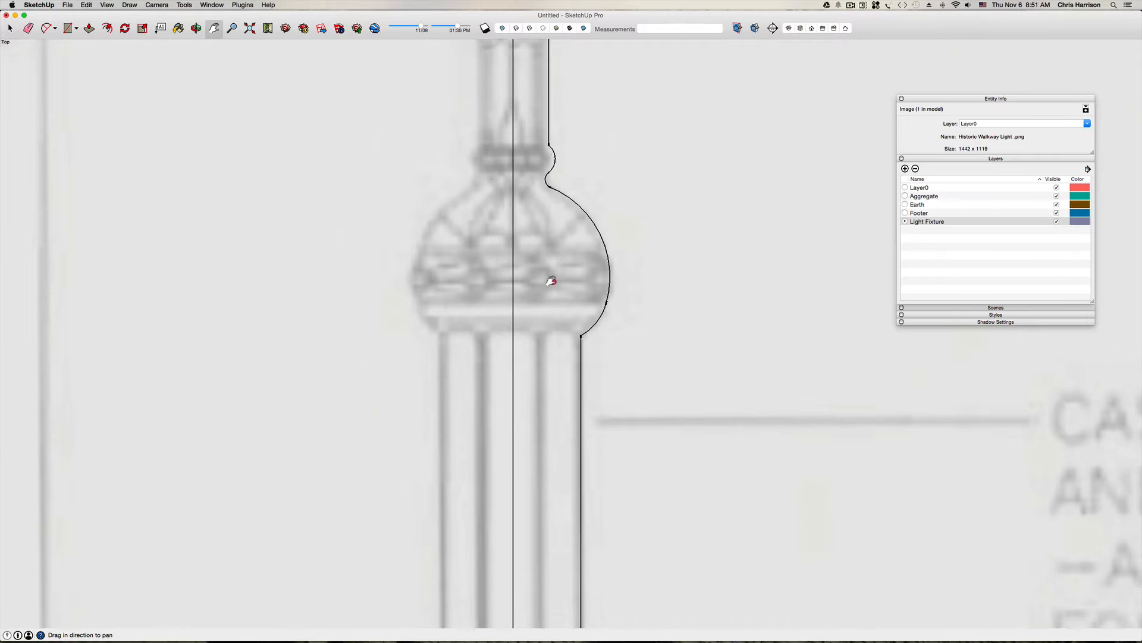
drag(551, 280, 539, 391)
scroll(545, 262, up, 5)
scroll(530, 308, up, 4)
scroll(530, 308, down, 3)
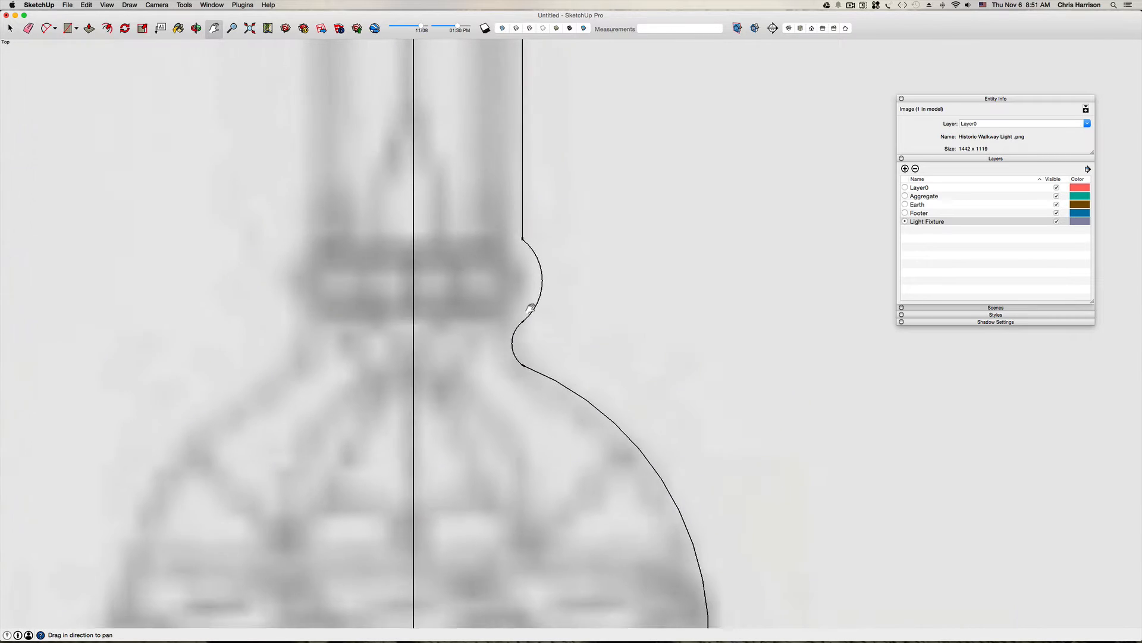
scroll(530, 309, down, 1)
drag(540, 200, 534, 556)
drag(543, 235, 534, 541)
drag(535, 159, 528, 512)
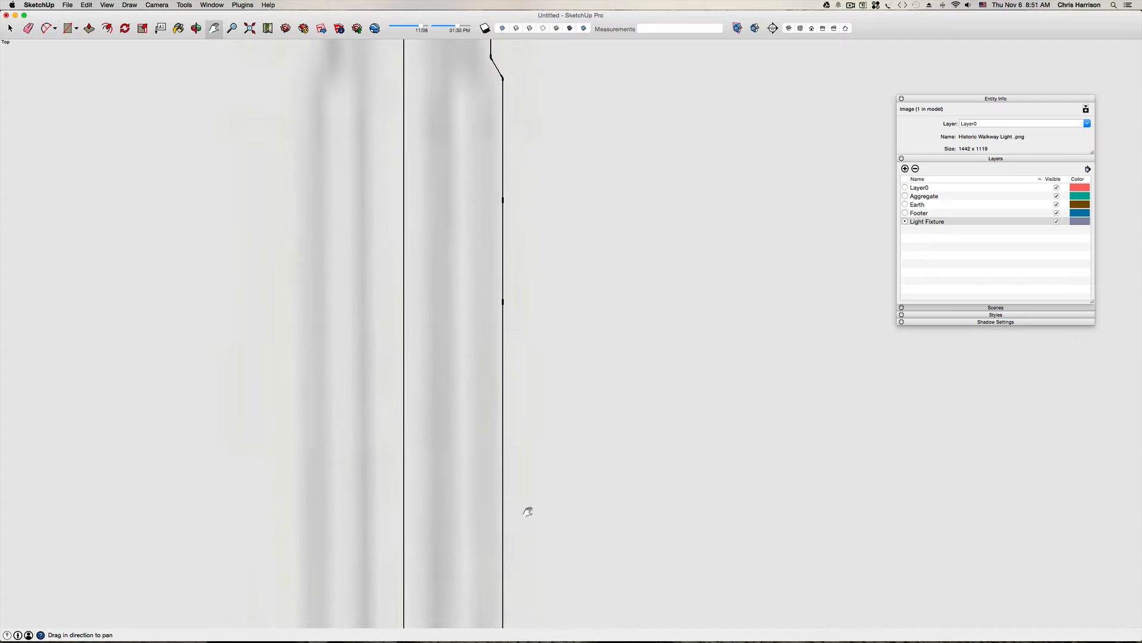
drag(486, 184, 483, 499)
drag(495, 256, 465, 482)
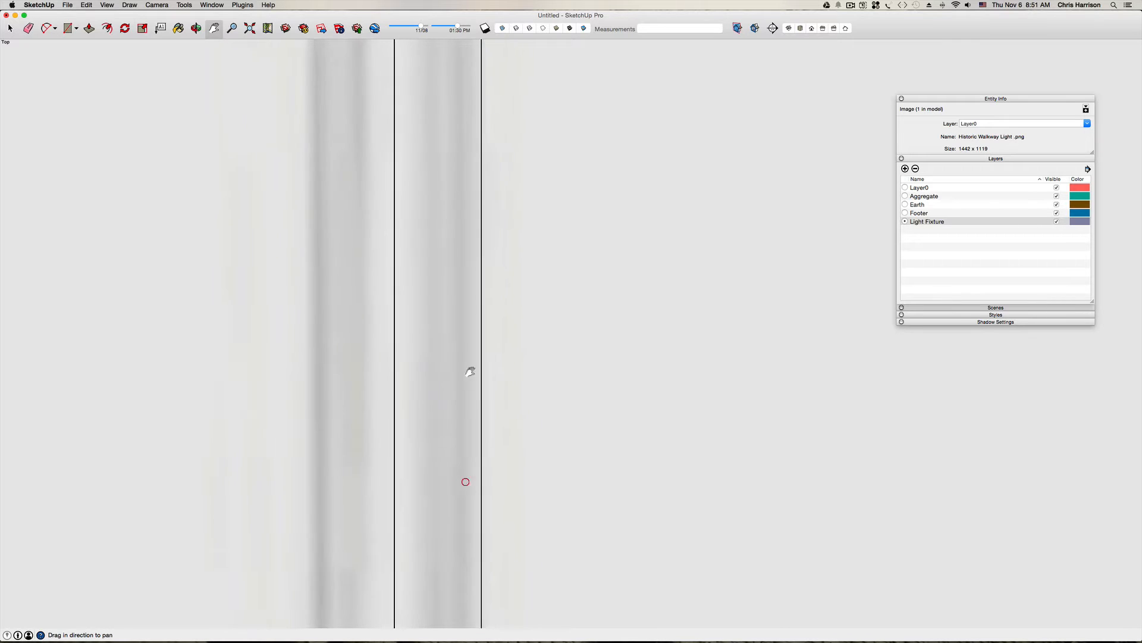
scroll(462, 189, down, 6)
drag(461, 188, 445, 336)
scroll(443, 335, up, 5)
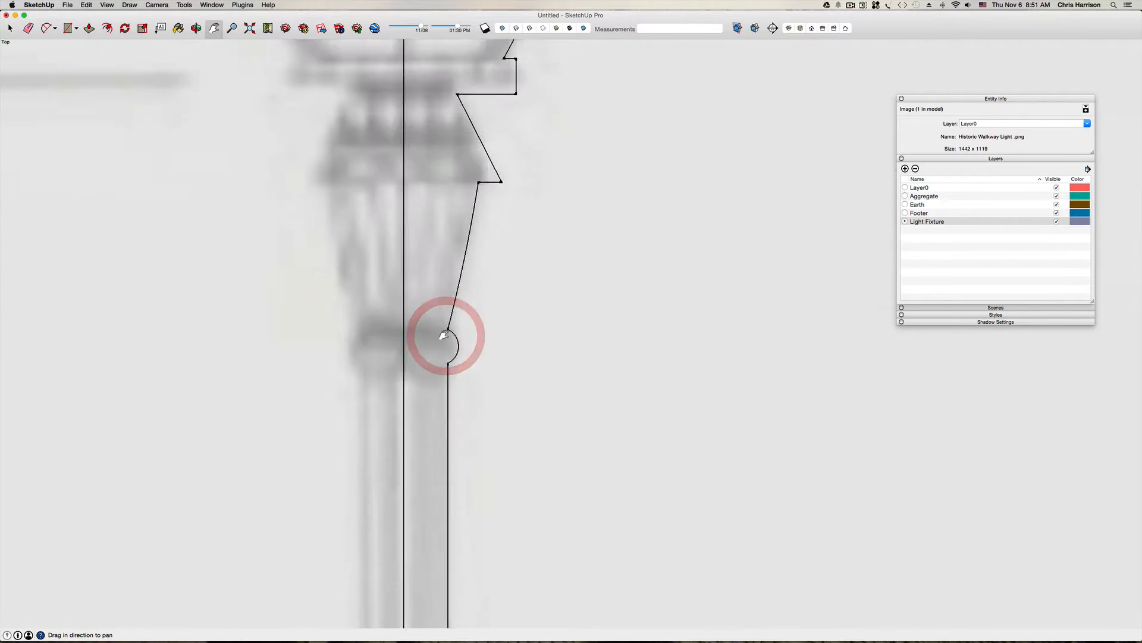
scroll(444, 335, up, 3)
Step: Try closing the lamp holder profile with short lines from the top of the collar across to the centreline
key(l)
scroll(455, 270, down, 3)
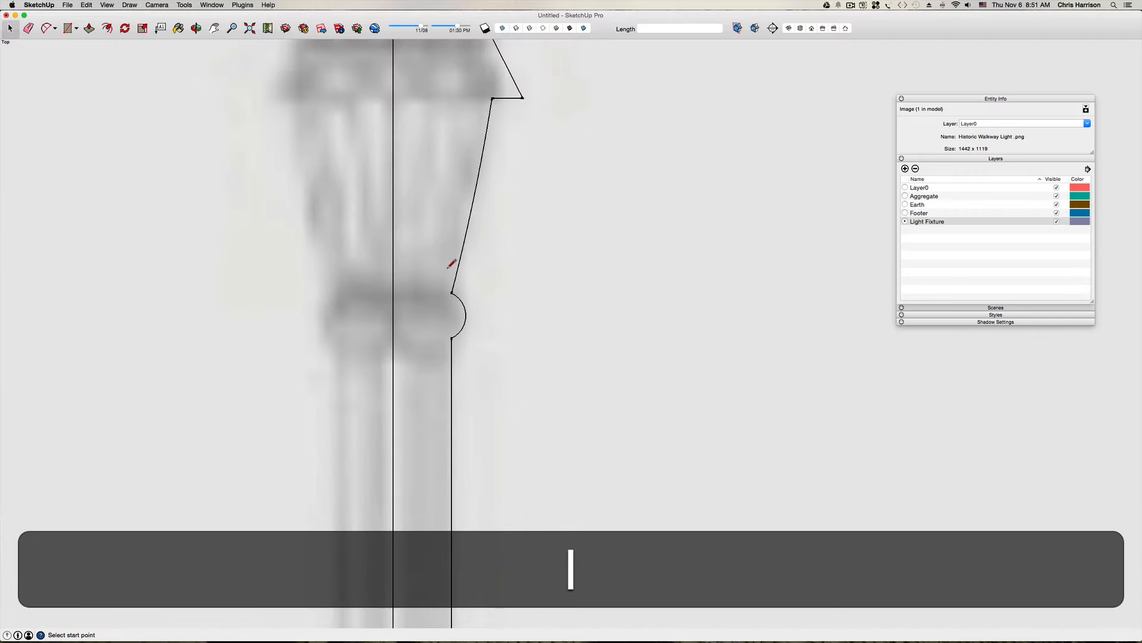
click(452, 291)
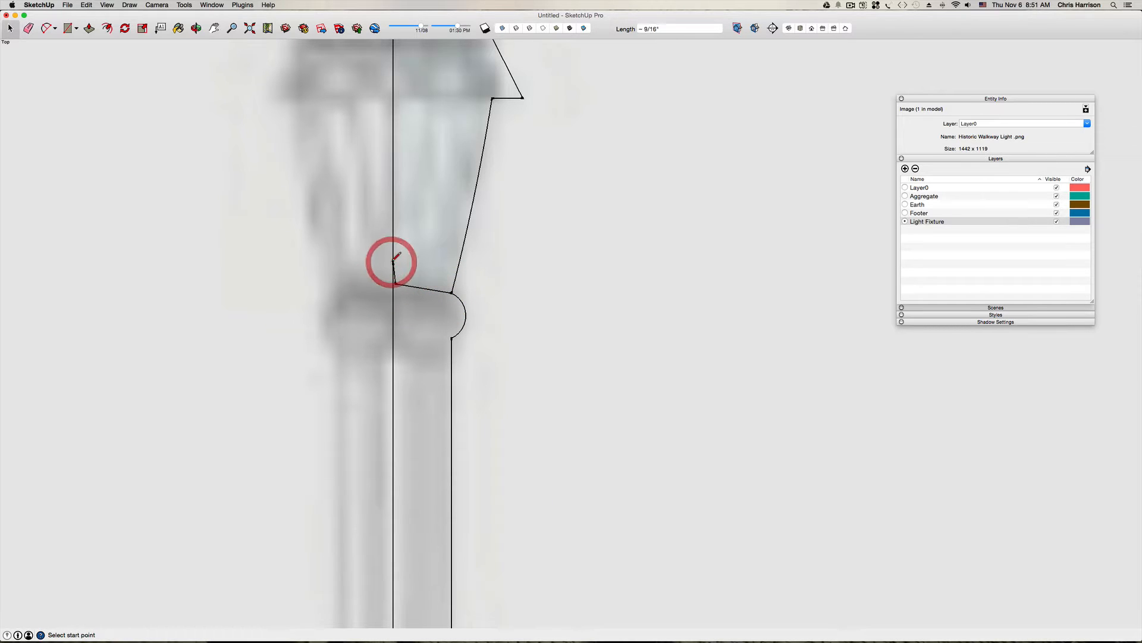
scroll(393, 262, down, 4)
key(space)
scroll(393, 272, up, 4)
scroll(393, 274, down, 7)
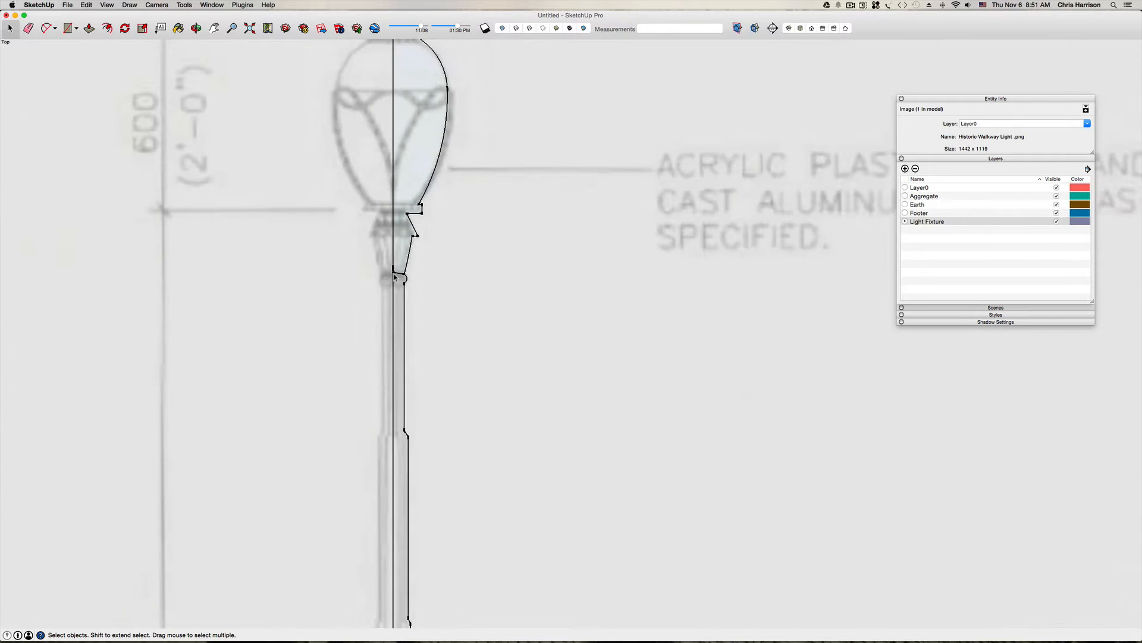
Step: Draw a diagonal line from the bottom of the collar down the upper shaft to the centreline
scroll(394, 276, down, 3)
scroll(394, 277, up, 8)
key(l)
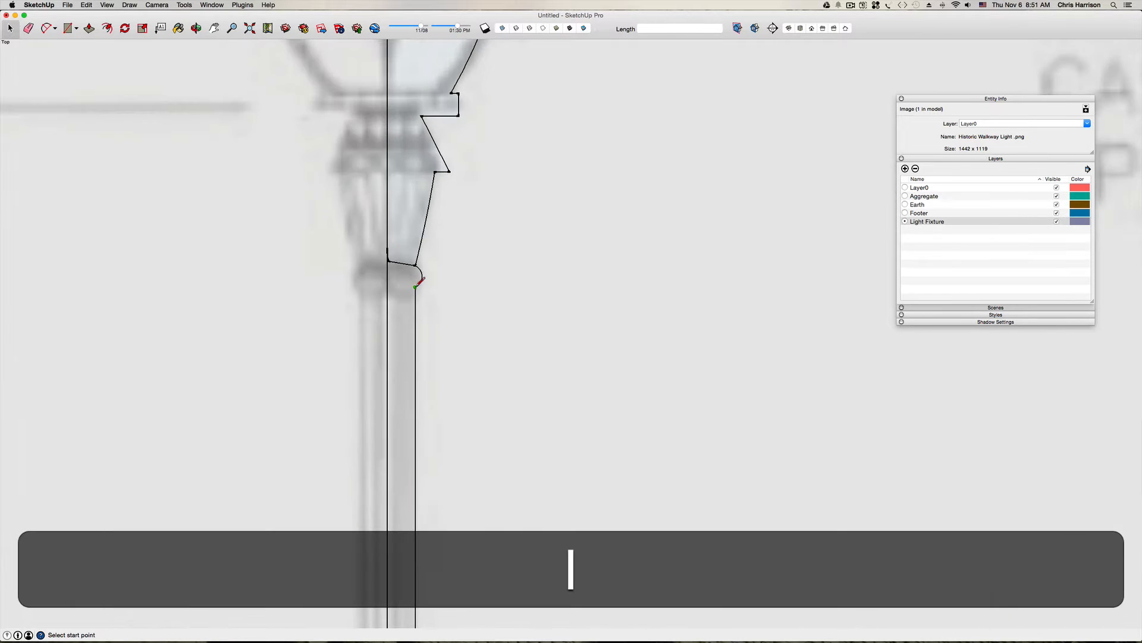
click(415, 288)
scroll(416, 333, down, 5)
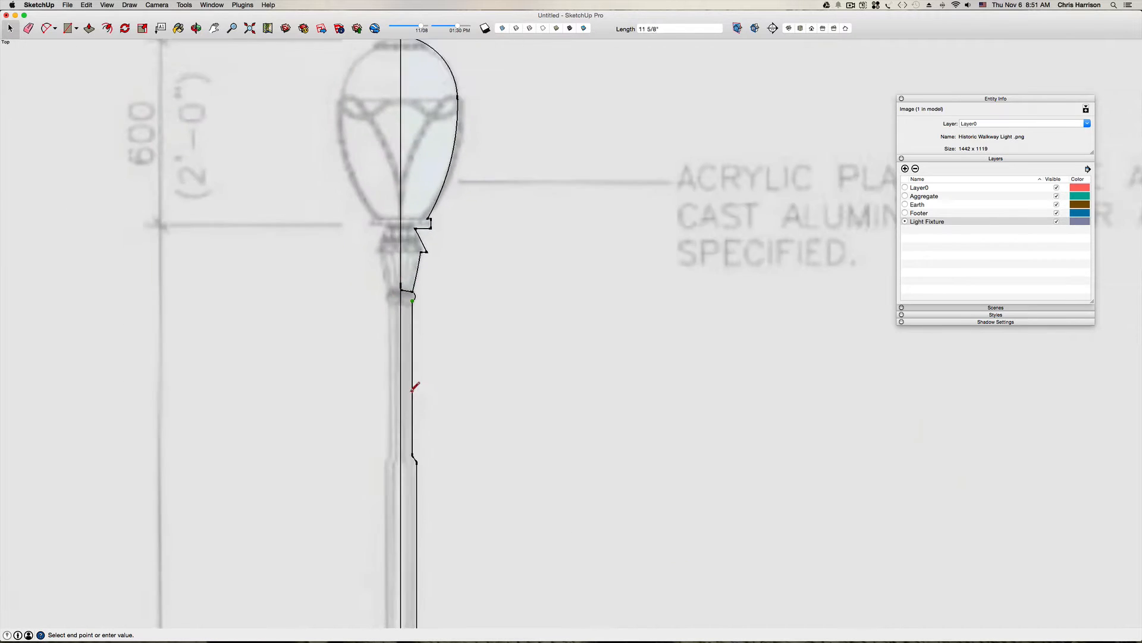
click(402, 441)
scroll(405, 357, up, 5)
Step: Erase the two short test lines between the top of the collar and the centreline
key(Escape)
key(e)
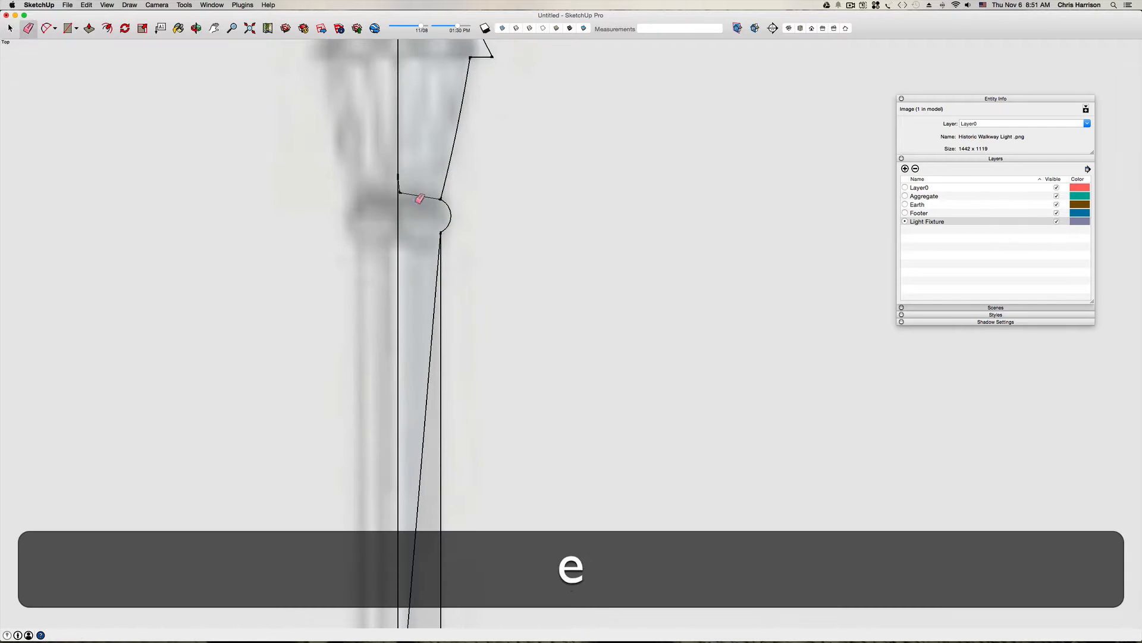
click(418, 197)
scroll(404, 190, up, 2)
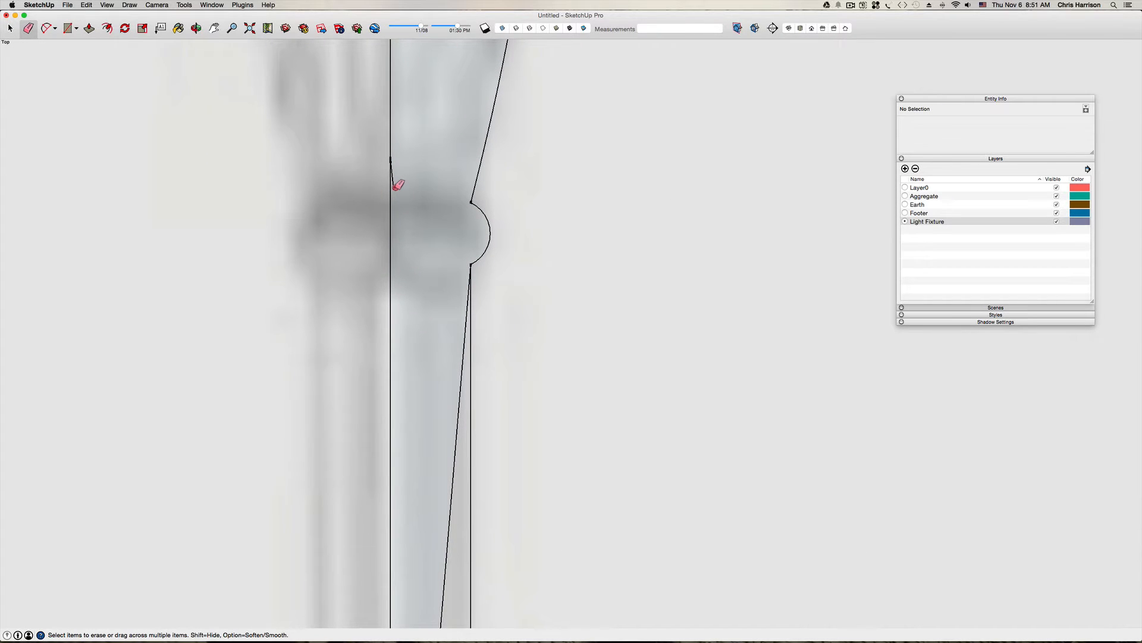
click(393, 189)
scroll(395, 187, down, 4)
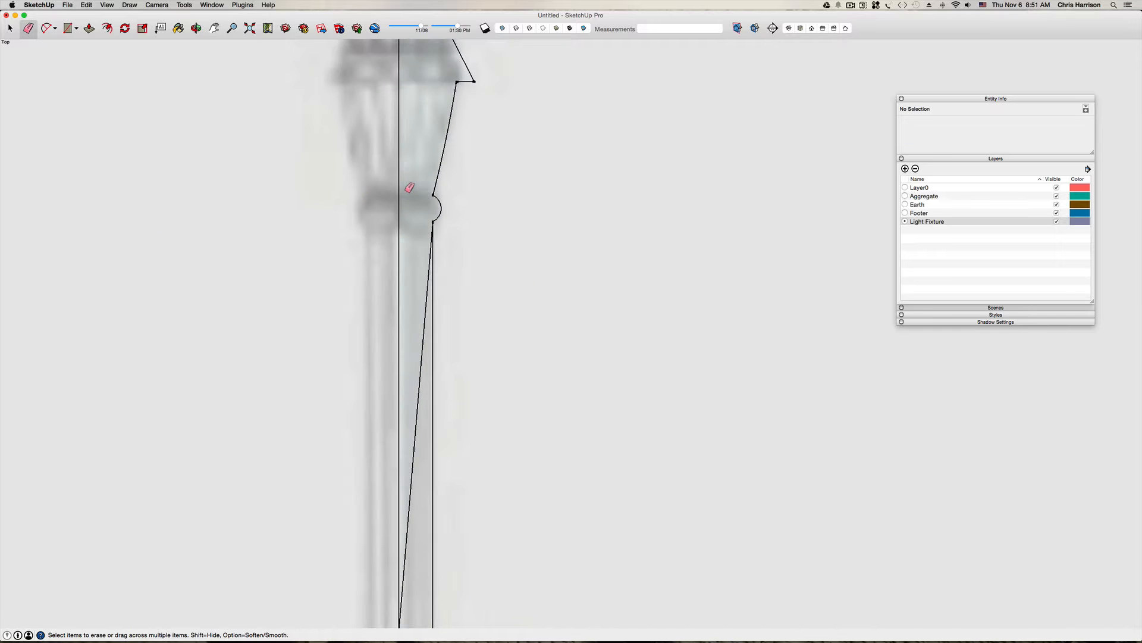
Step: Draw a horizontal line from the globe's lower corner across the holder's rim to the centreline
scroll(405, 183, up, 6)
key(h)
drag(406, 208, 401, 437)
scroll(401, 436, down, 10)
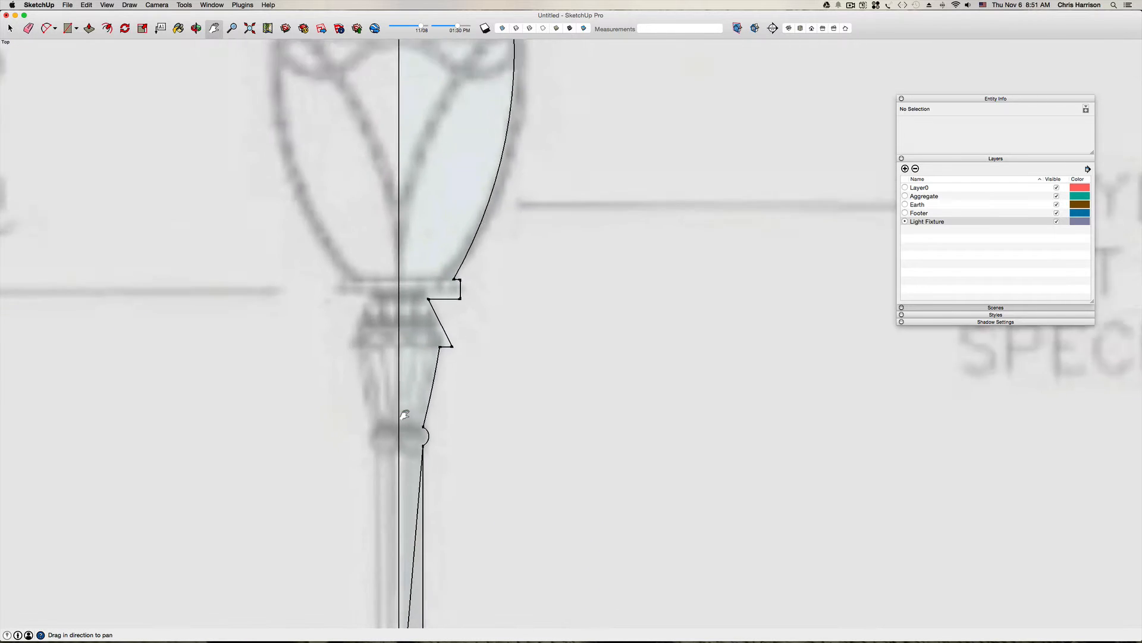
drag(399, 286, 393, 329)
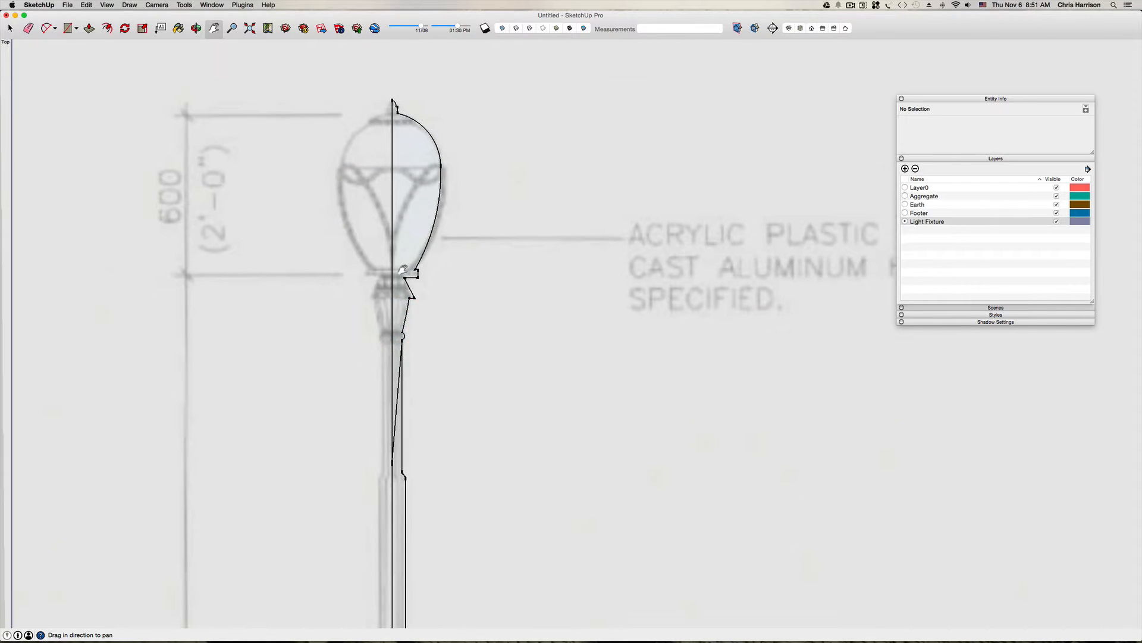
scroll(401, 269, up, 5)
key(l)
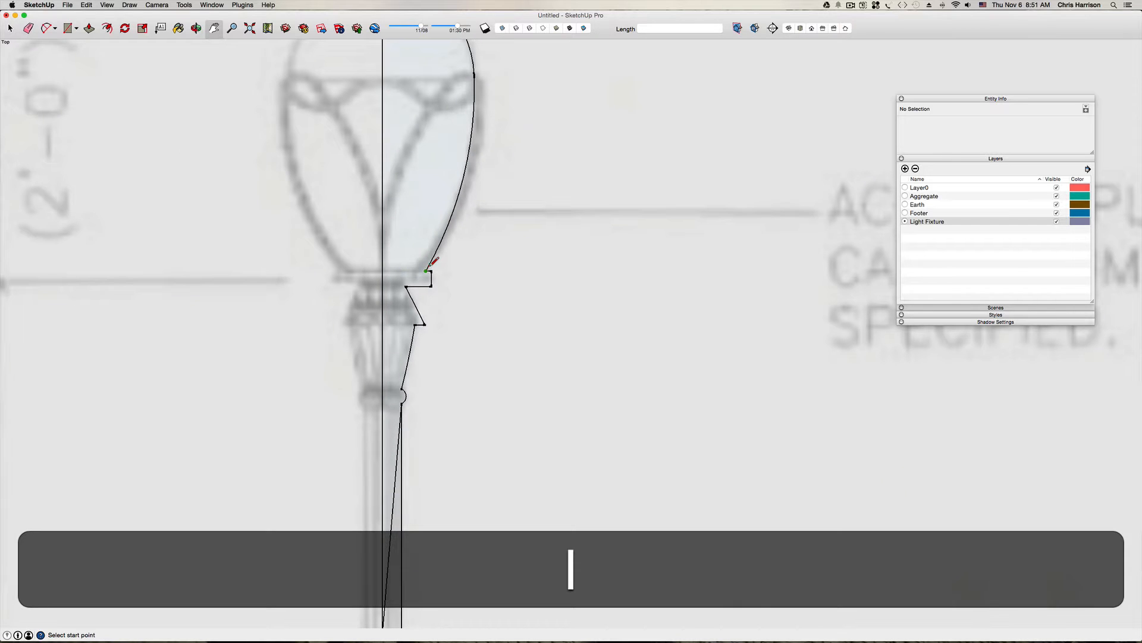
click(426, 271)
key(space)
scroll(385, 271, down, 5)
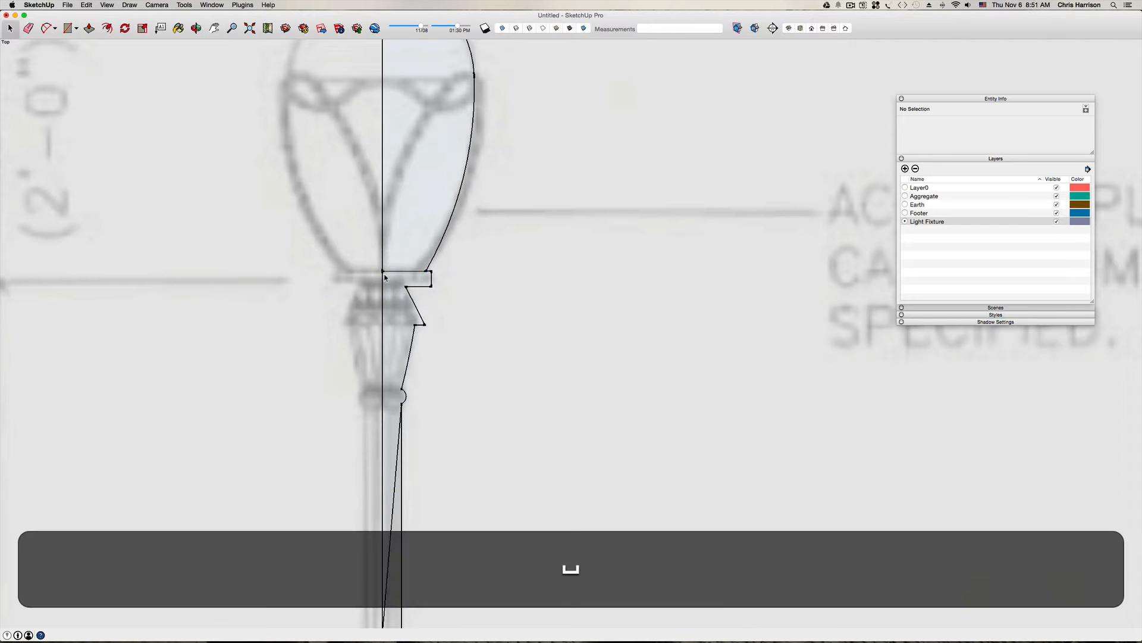
Step: Draw a horizontal line about 6" outward from the centreline below the globe's cap and erase the part overhanging the globe
scroll(384, 132, up, 2)
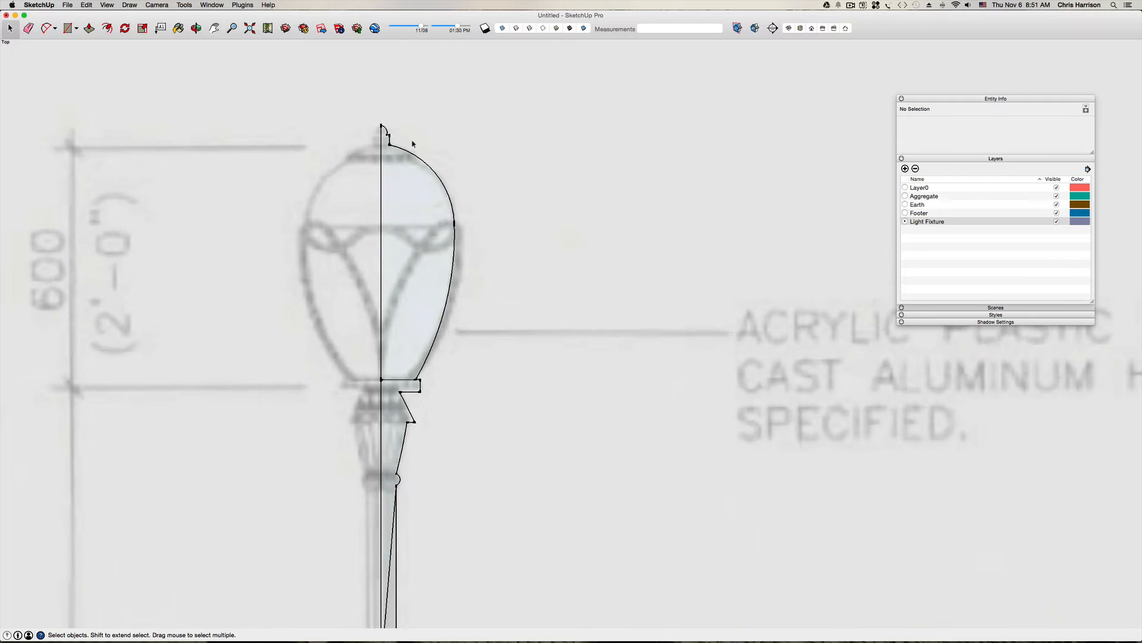
key(l)
click(381, 162)
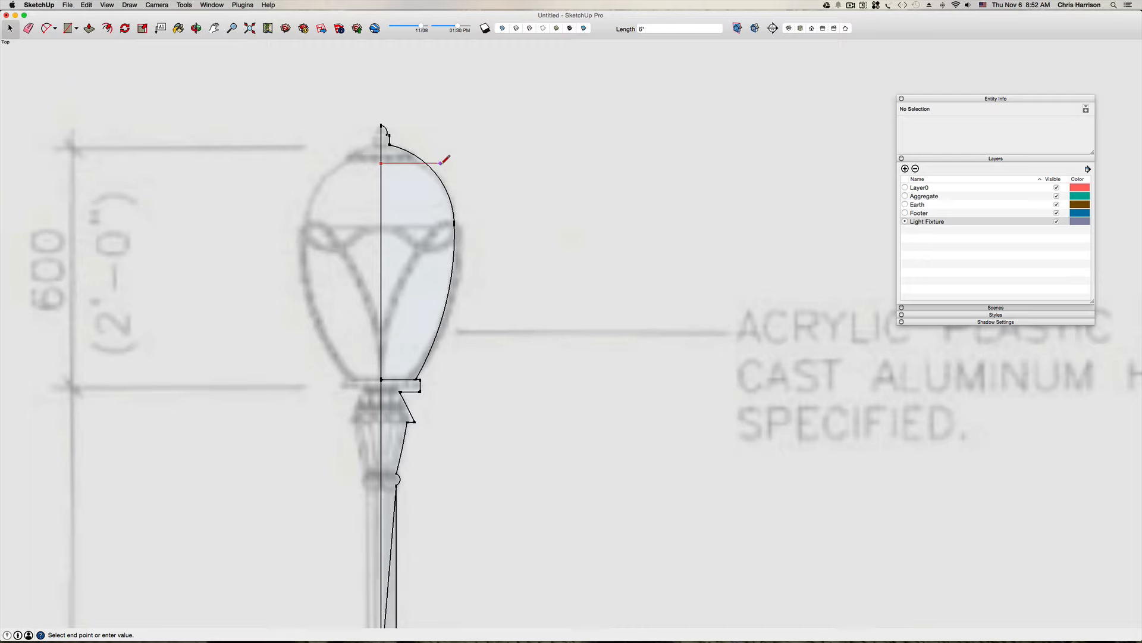
click(440, 163)
key(space)
scroll(437, 163, up, 2)
key(e)
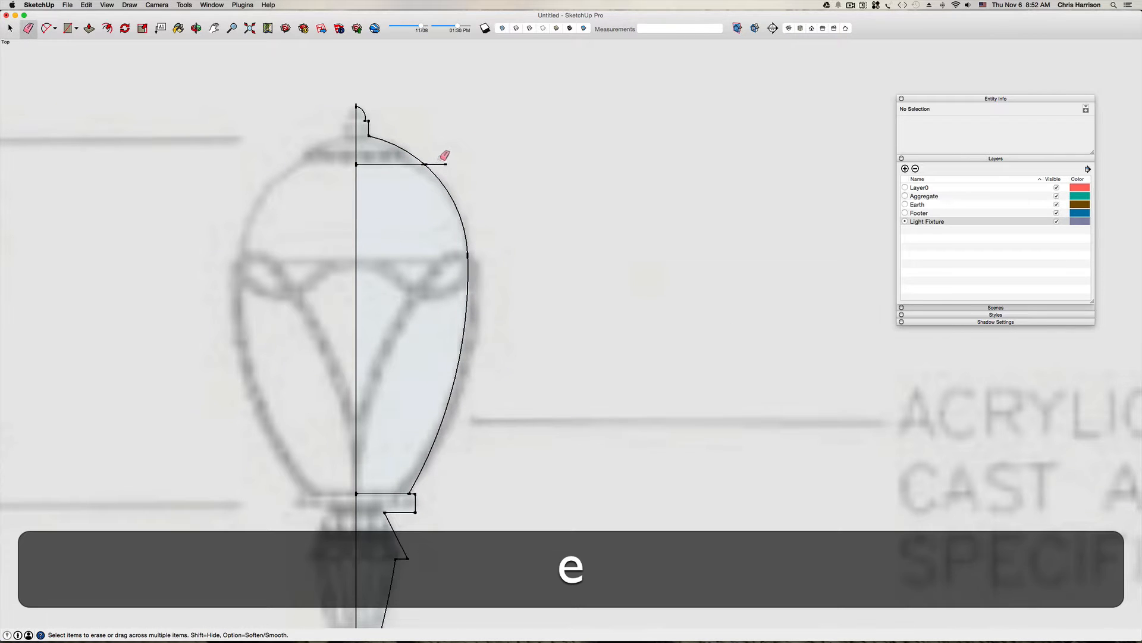
click(441, 165)
scroll(418, 138, down, 2)
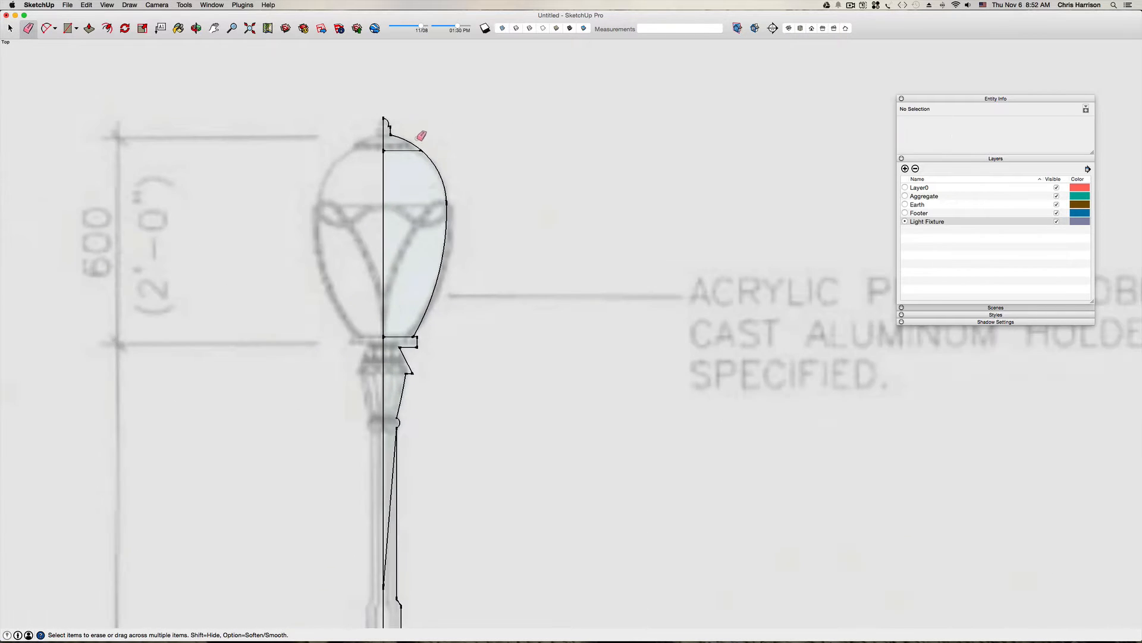
Step: Draw a diagonal line from the first shaft diagonal's lower end on the centreline down to the post's next step on the outer profile
scroll(420, 137, down, 4)
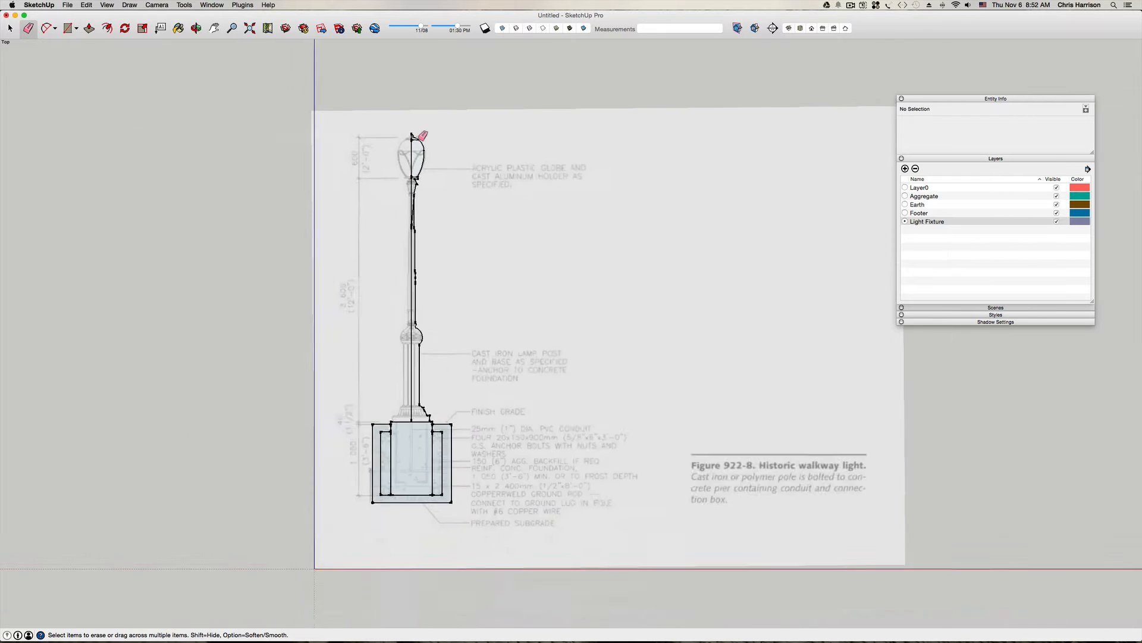
scroll(416, 173, up, 2)
scroll(413, 209, up, 2)
scroll(413, 235, up, 3)
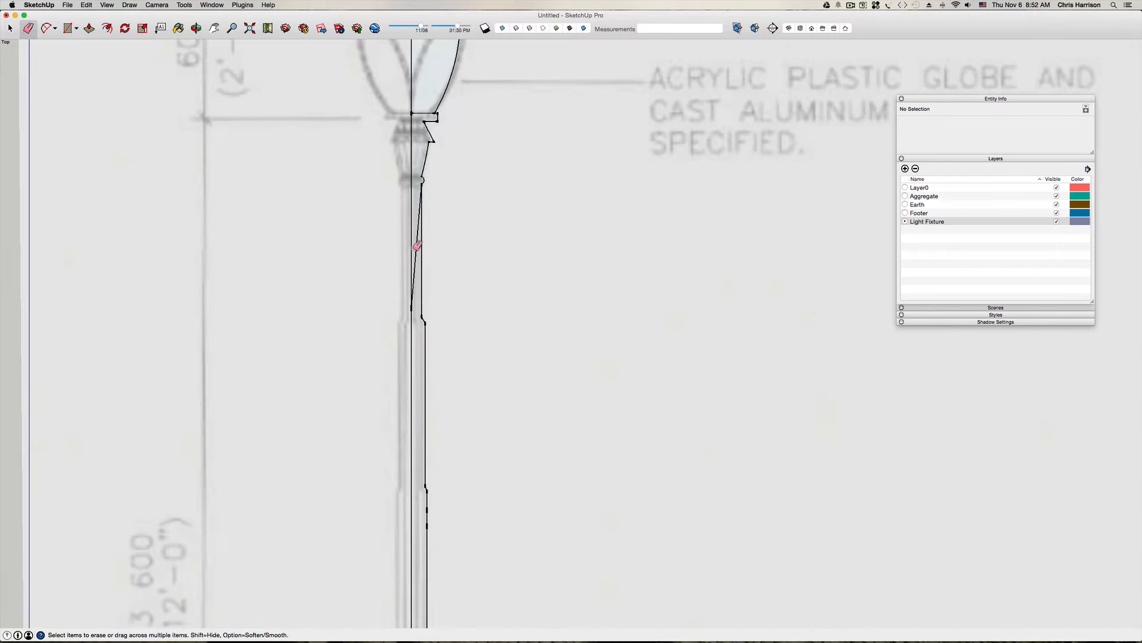
scroll(417, 245, up, 1)
key(h)
drag(413, 322, 390, 148)
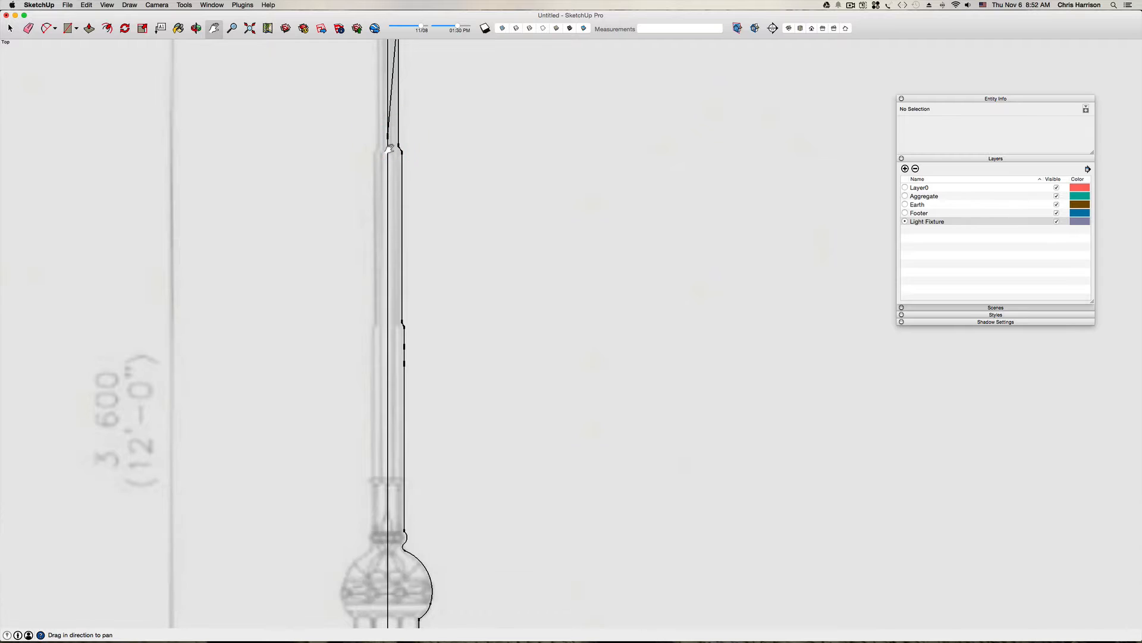
key(l)
click(388, 136)
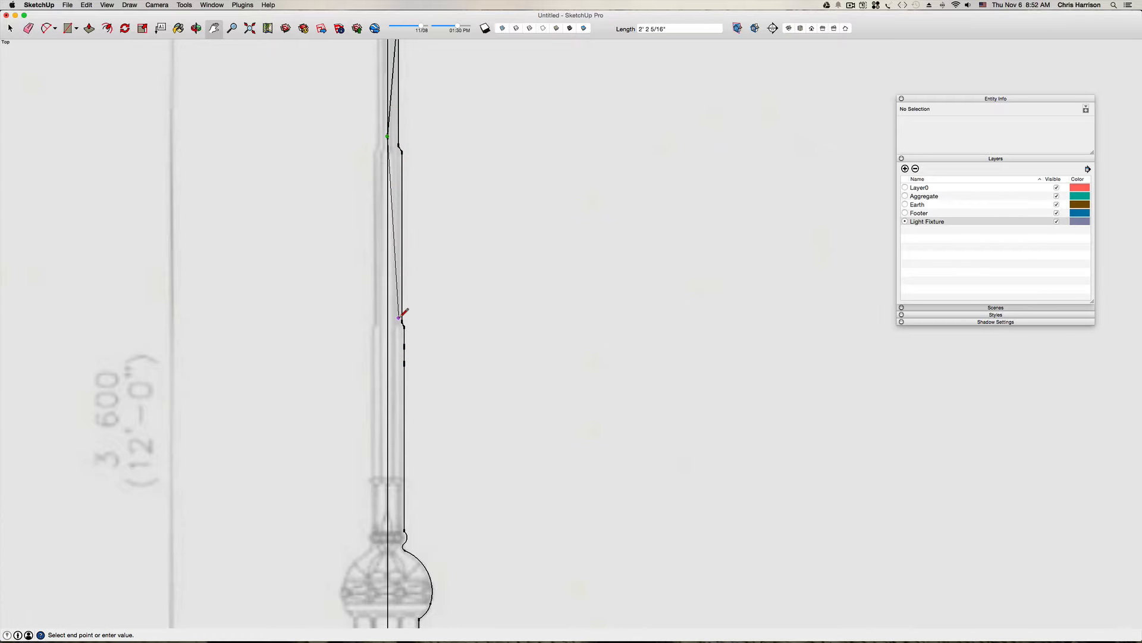
click(403, 321)
Step: Erase the diagonal line crossing the upper shaft between the collar and the centreline
key(space)
key(e)
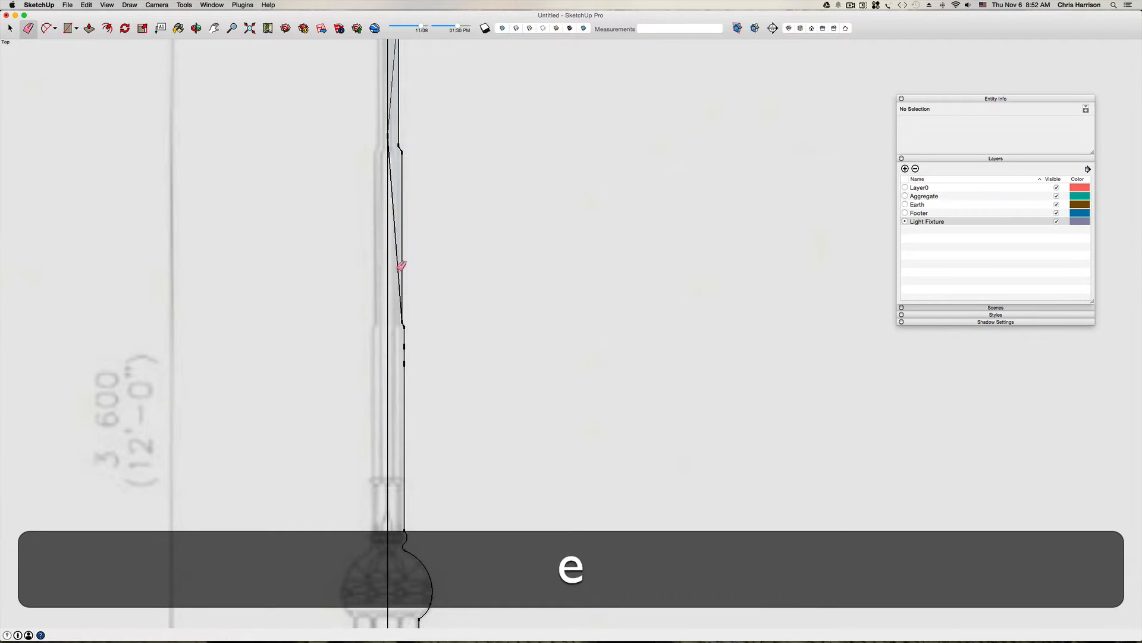
click(391, 77)
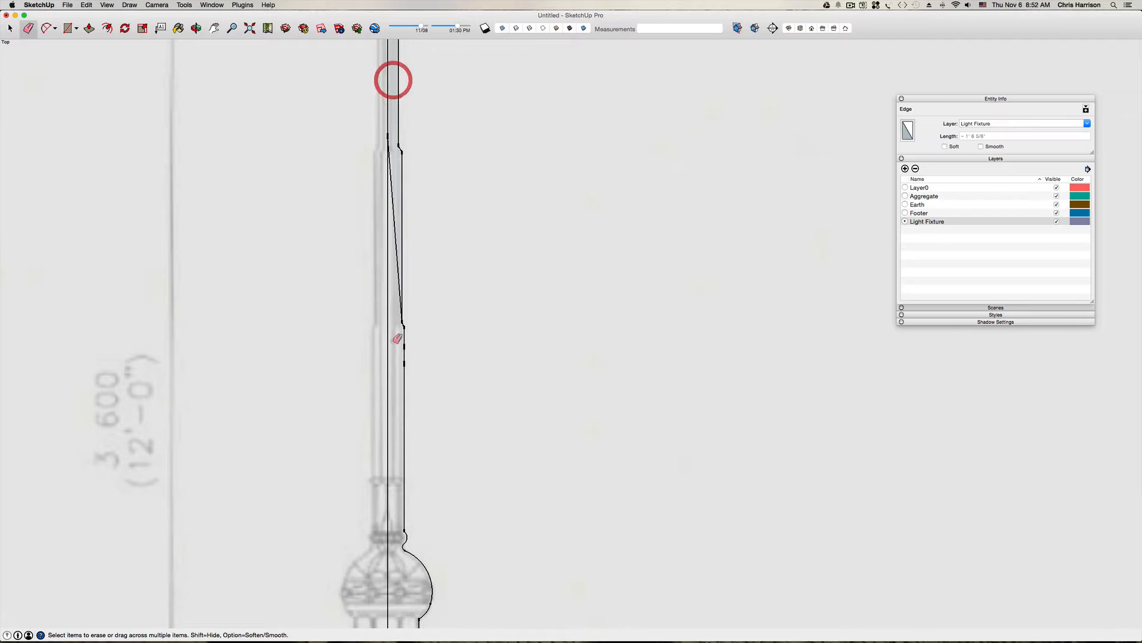
Step: Draw a horizontal line about 4 1/2" from the post's outer edge to the centreline just below the ball, and erase the diagonal across the shaft
scroll(398, 495, down, 3)
key(l)
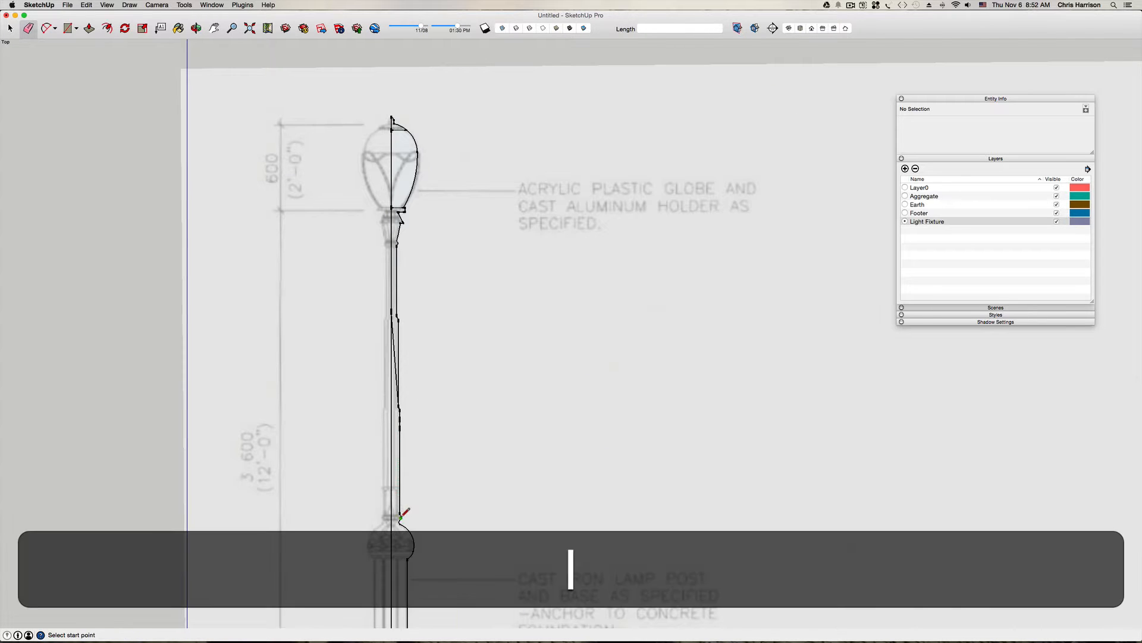
click(407, 585)
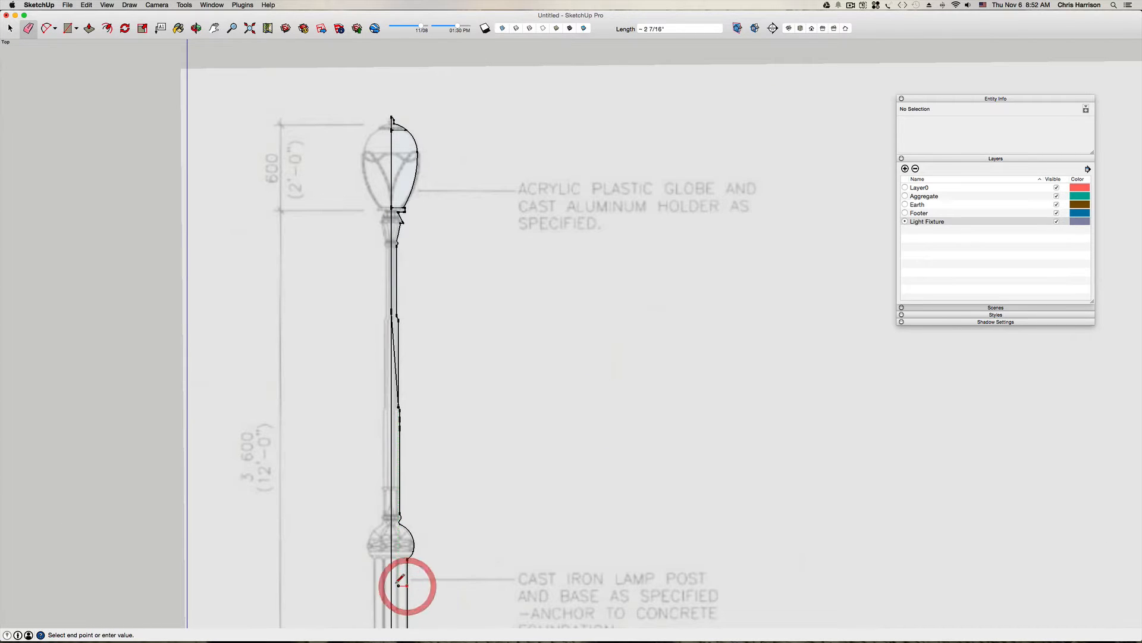
click(391, 586)
scroll(393, 583, up, 3)
scroll(395, 580, up, 2)
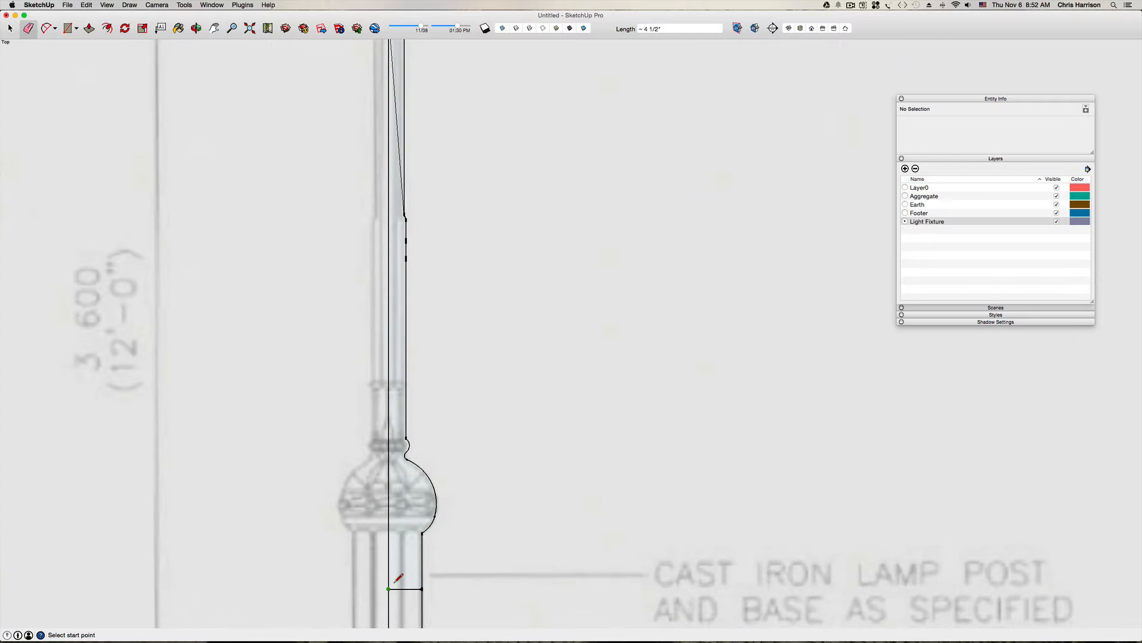
key(e)
click(394, 90)
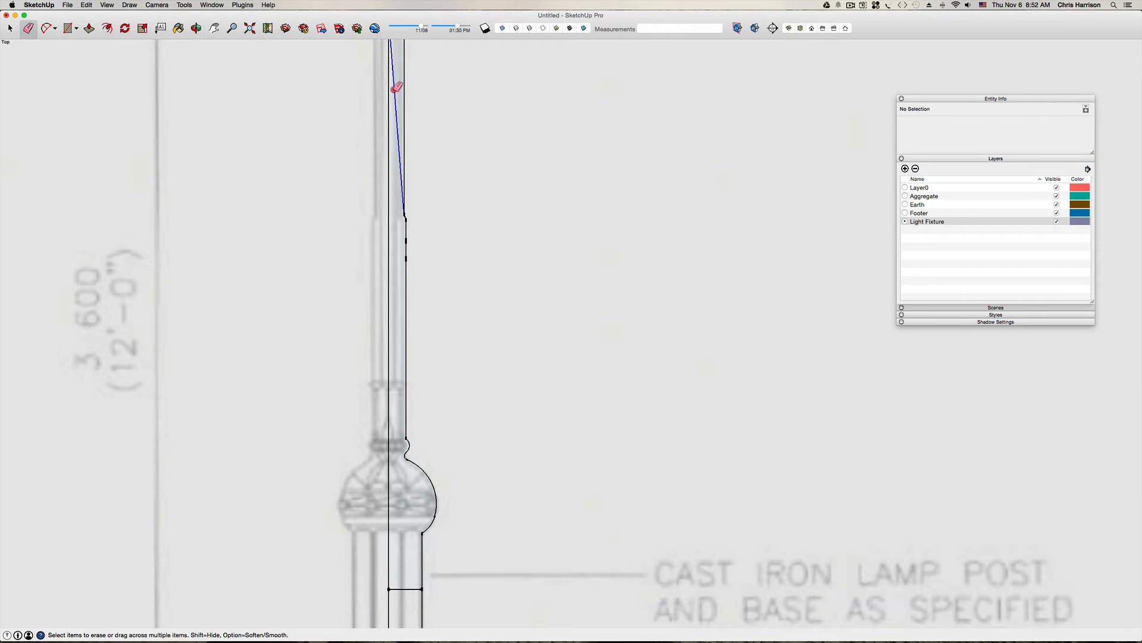
Step: Draw a line along the footer's top edge from the centreline to the base's outer corner to close the post and base profile
key(h)
drag(413, 507, 412, 298)
drag(408, 371, 388, 58)
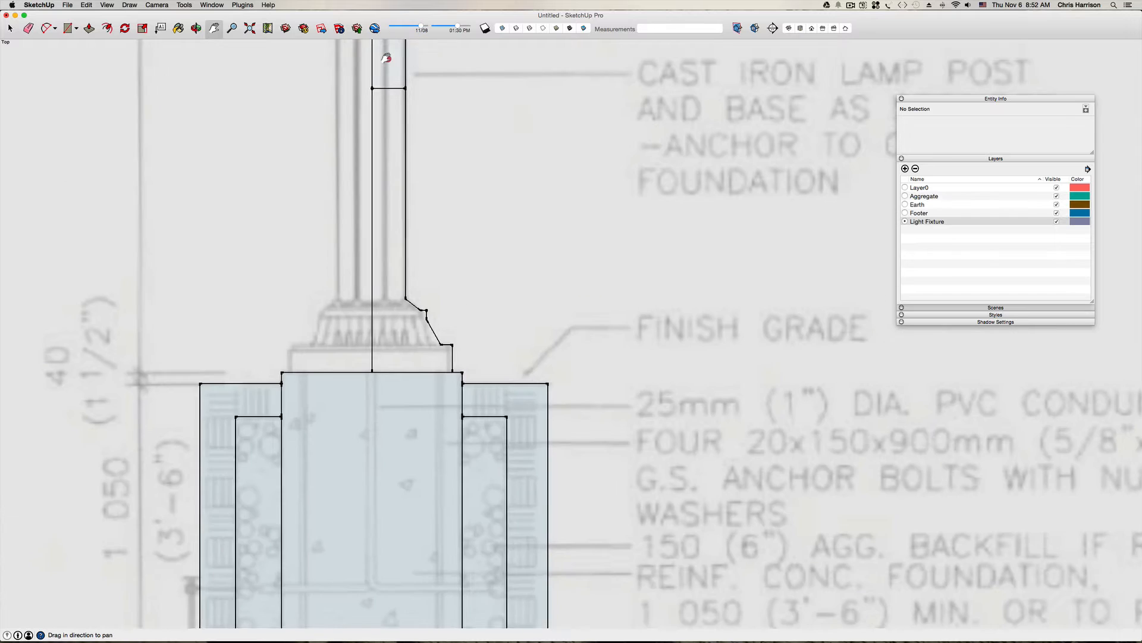
scroll(395, 232, down, 5)
drag(395, 233, 397, 254)
scroll(395, 278, up, 4)
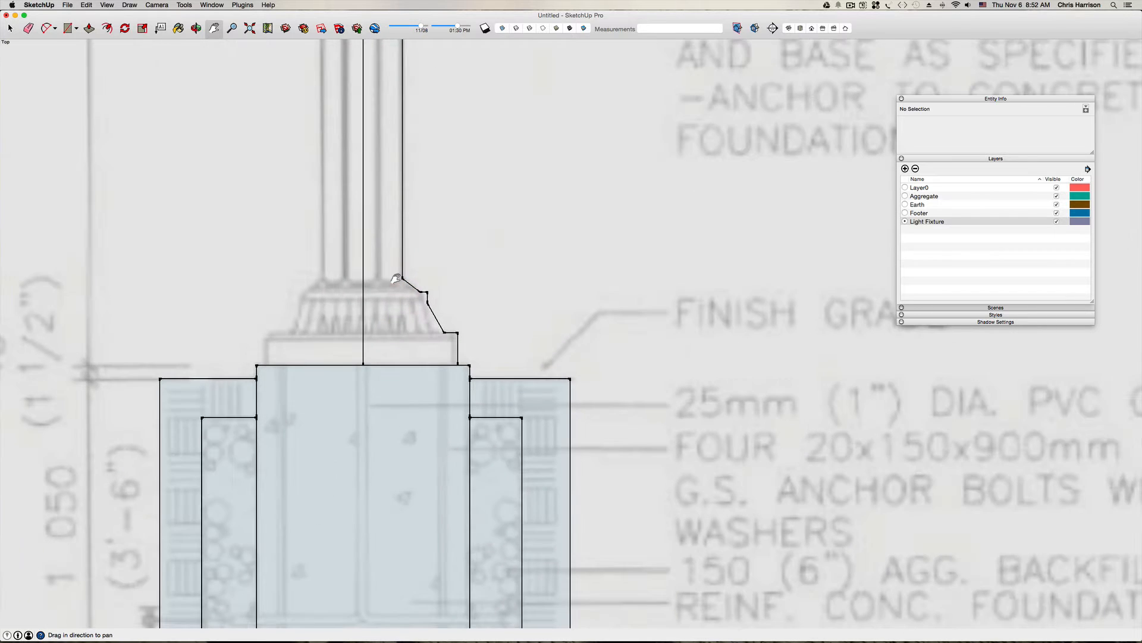
key(l)
scroll(395, 362, up, 5)
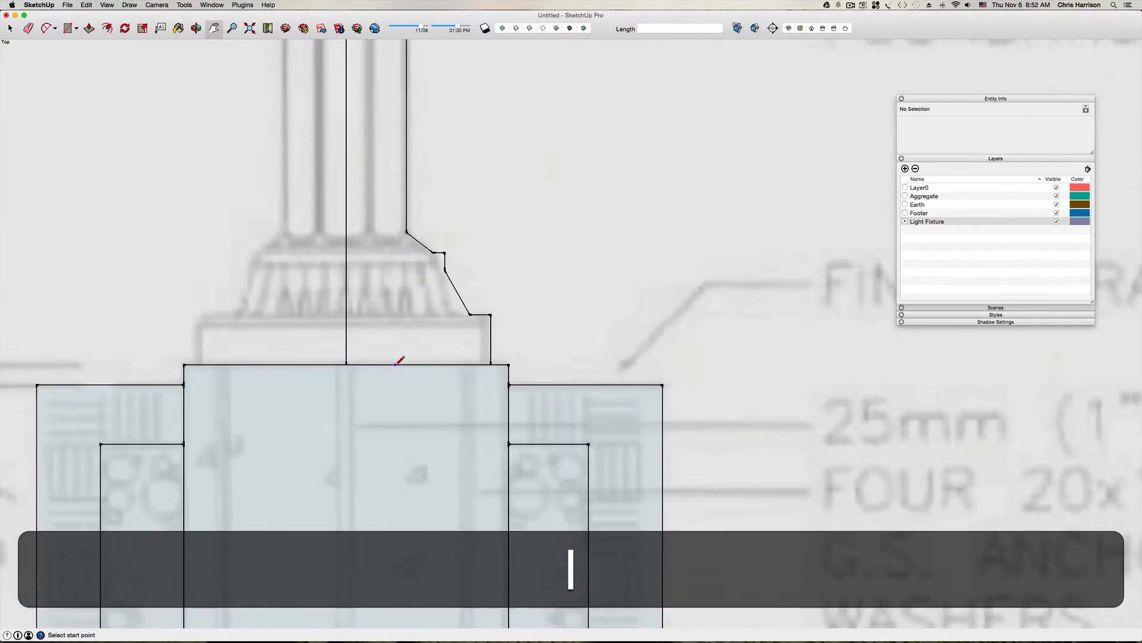
click(321, 362)
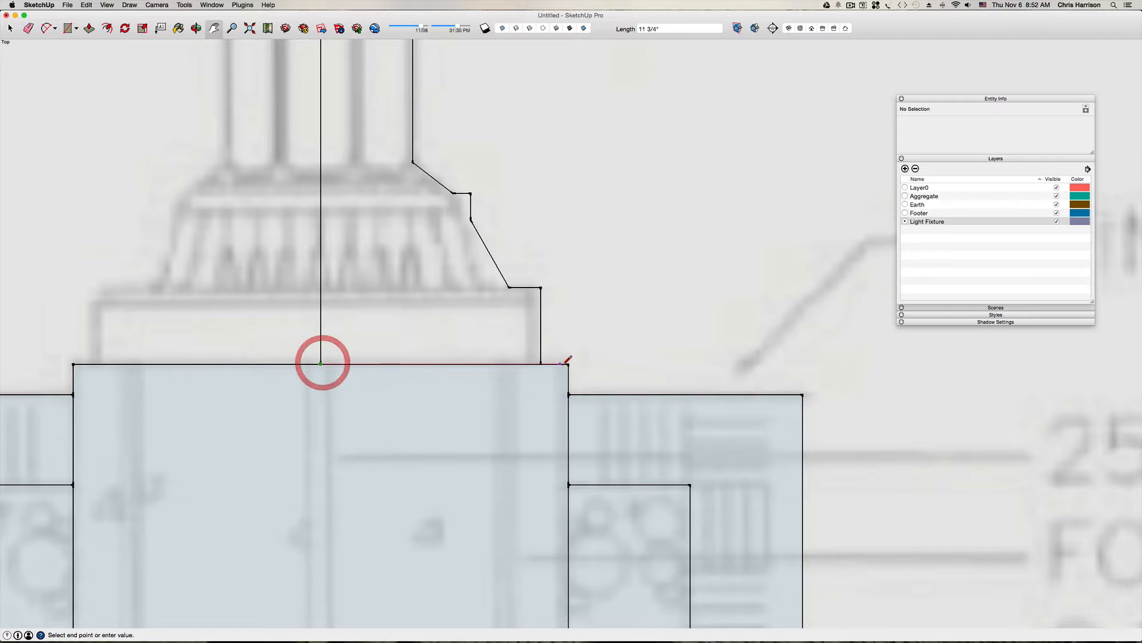
scroll(547, 359, down, 3)
key(space)
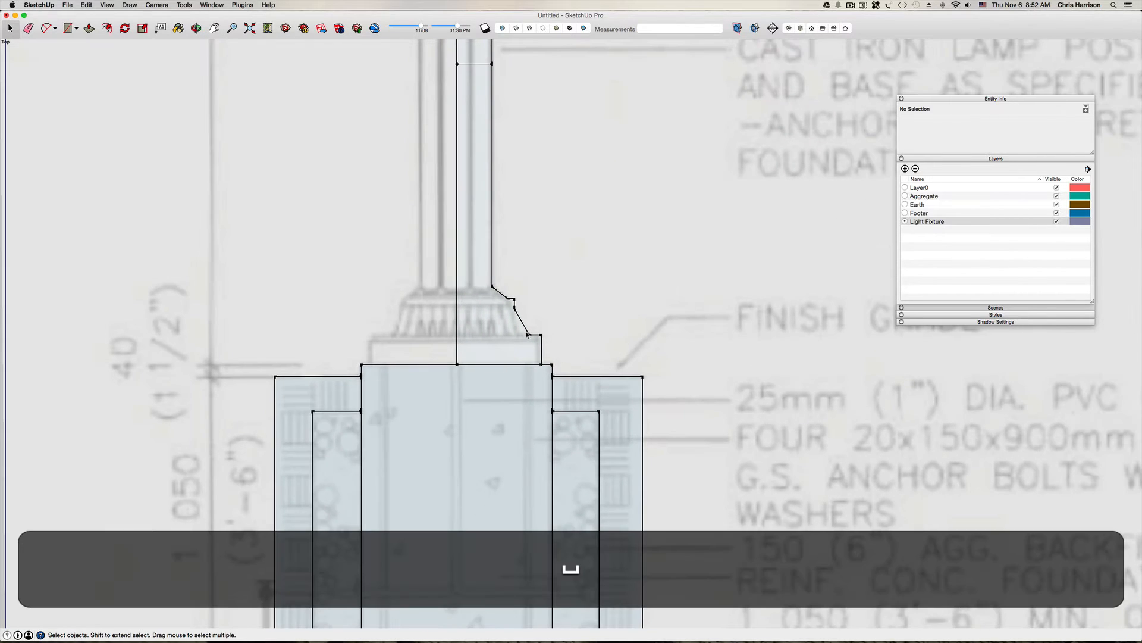
Step: Erase the horizontal line across the lower post below the ball
key(h)
drag(518, 288, 472, 421)
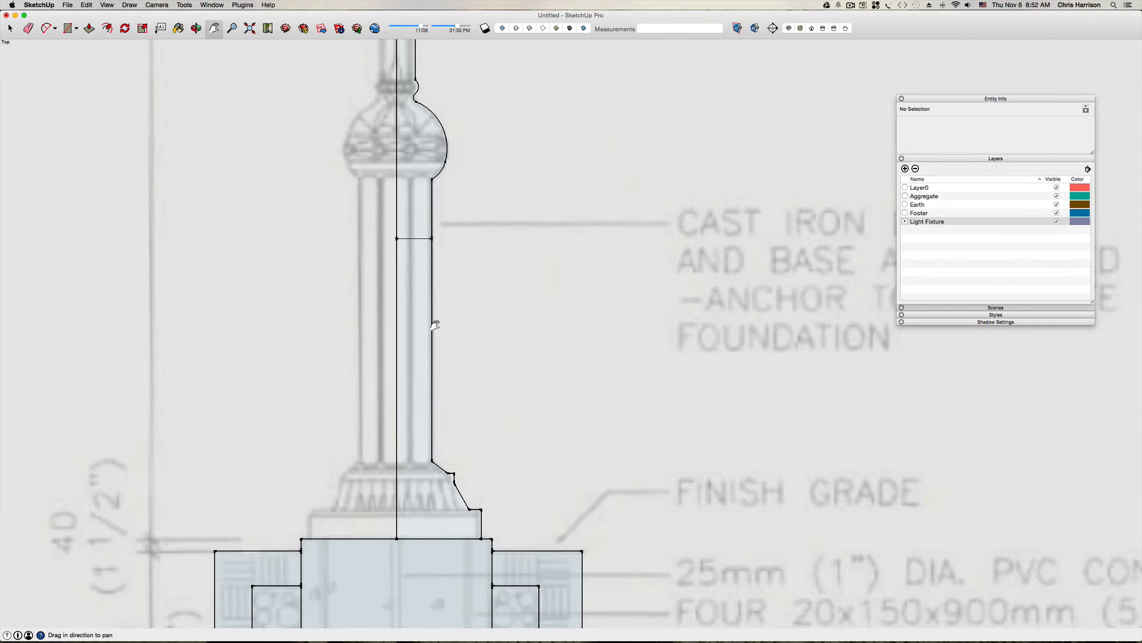
key(e)
click(417, 232)
Step: Check the footer group, the post and base face, and the globe face by selecting each in turn
key(h)
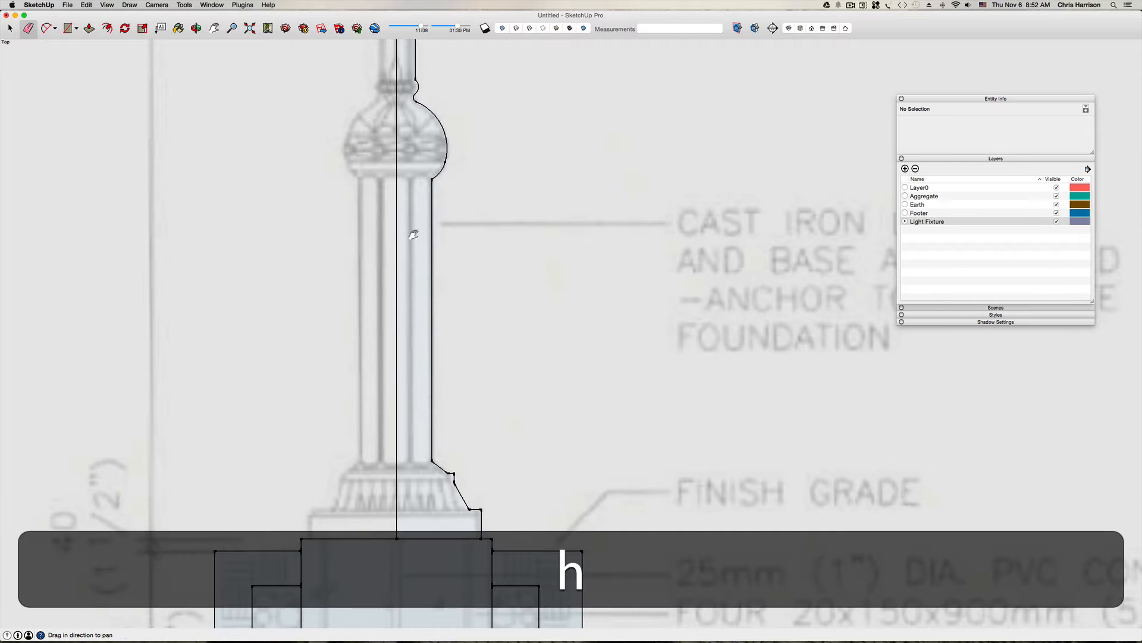
mouse_move(413, 232)
mouse_down()
mouse_move(461, 311)
mouse_move(402, 457)
mouse_move(387, 461)
mouse_move(391, 398)
mouse_up()
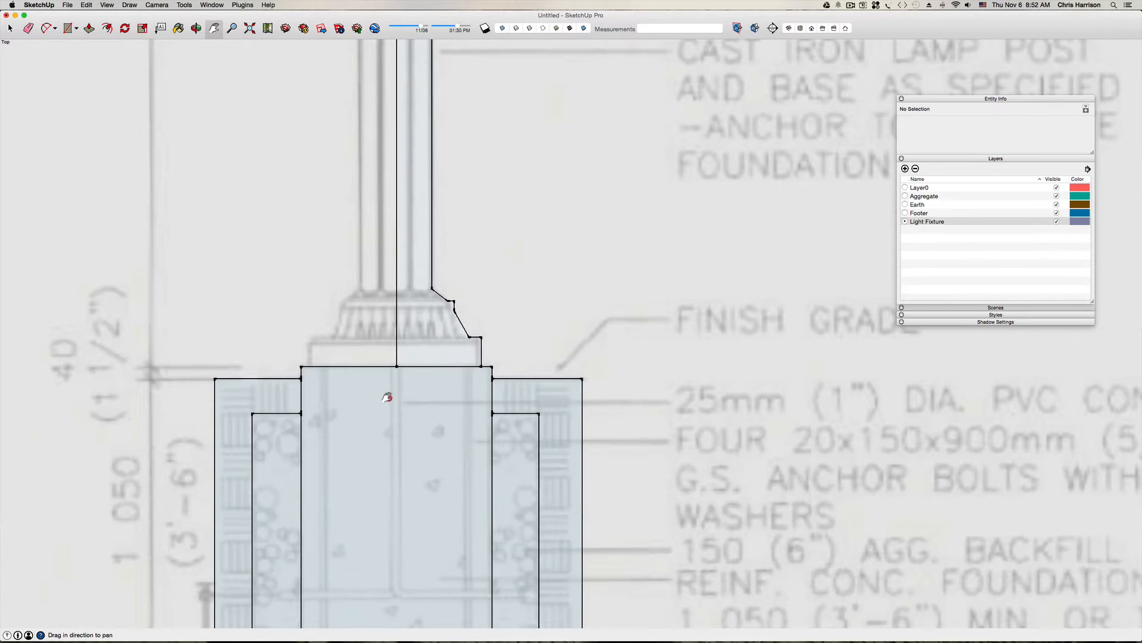
key(space)
click(365, 421)
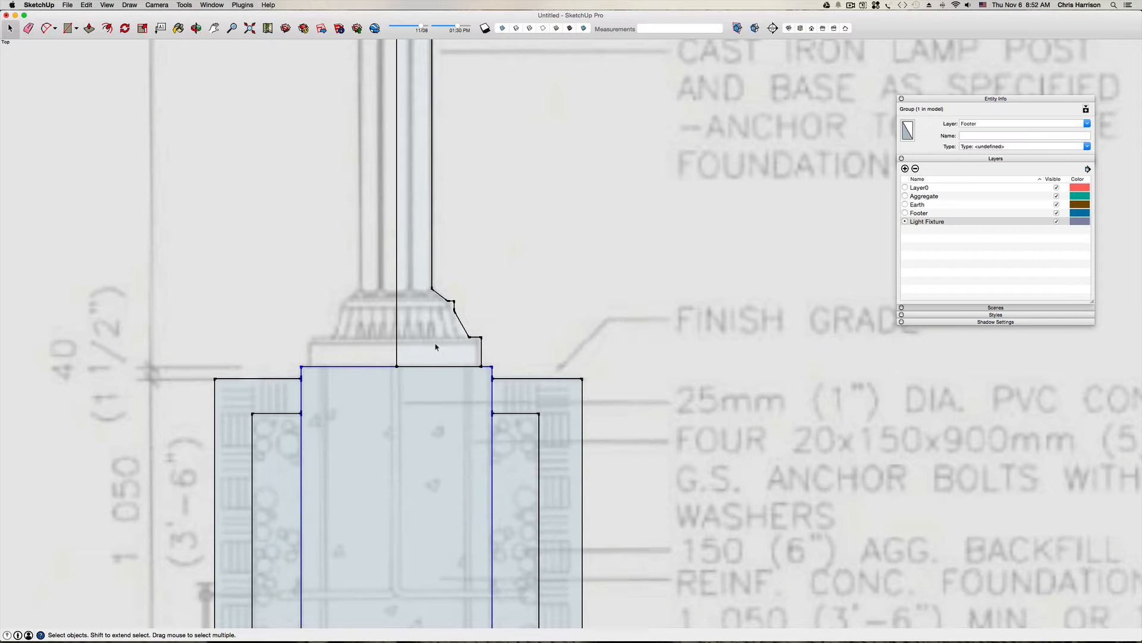
click(439, 333)
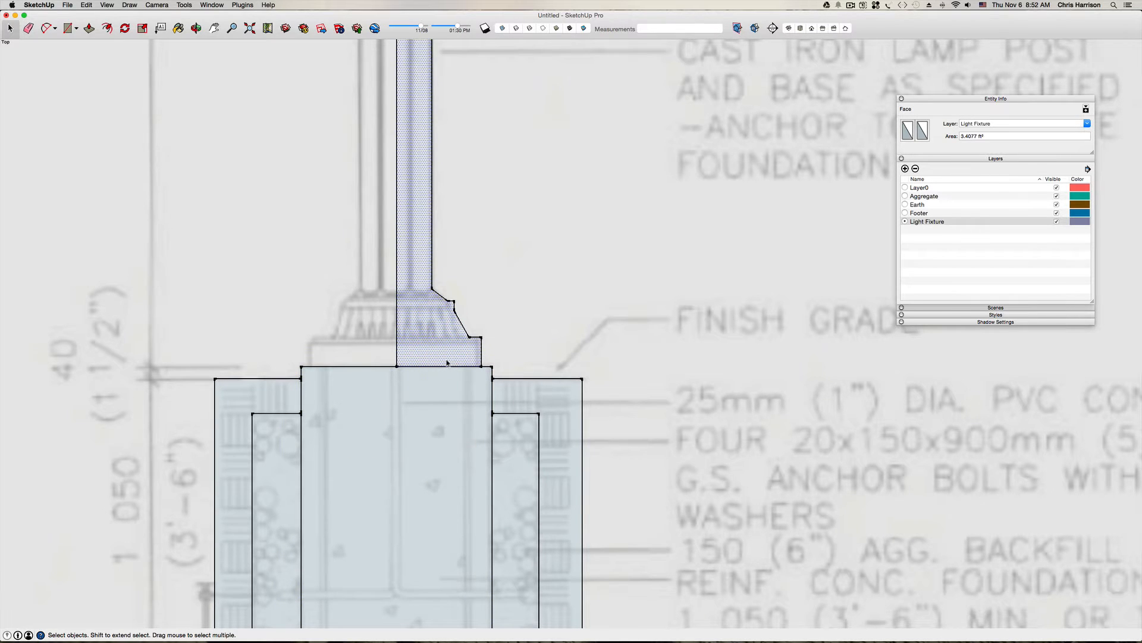
scroll(447, 362, down, 10)
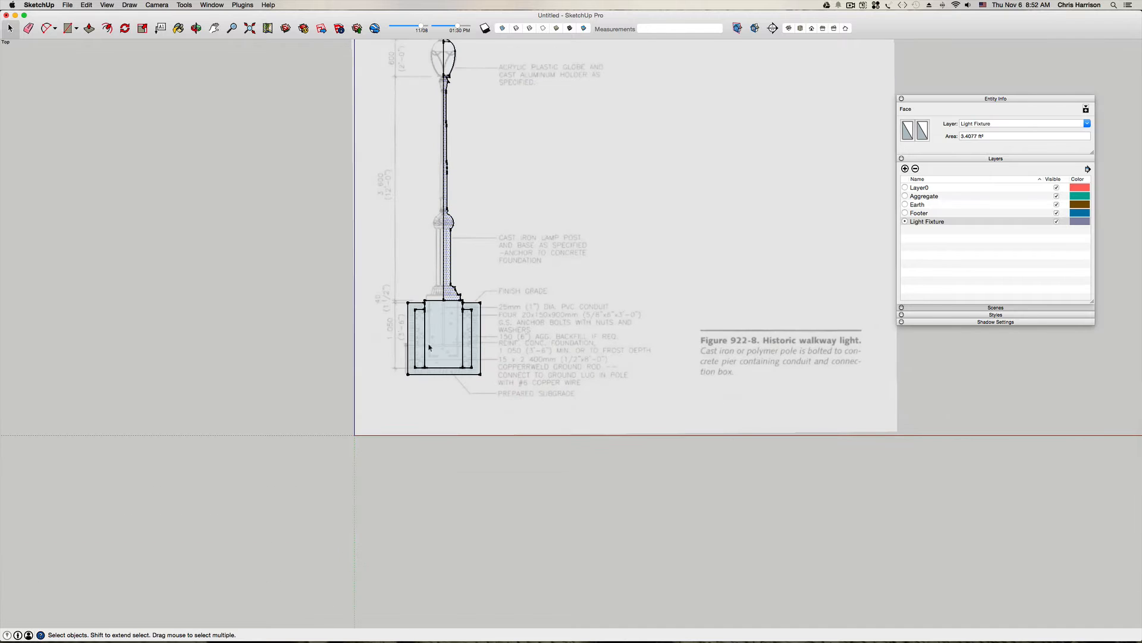
key(h)
drag(467, 234, 416, 401)
key(space)
scroll(407, 394, up, 5)
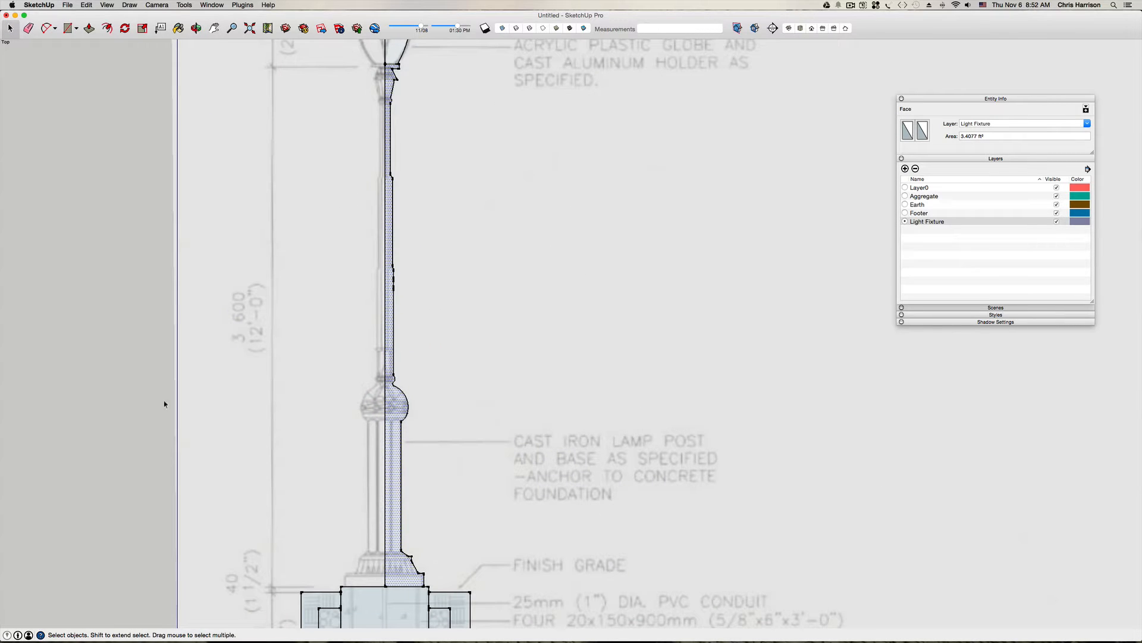
click(102, 403)
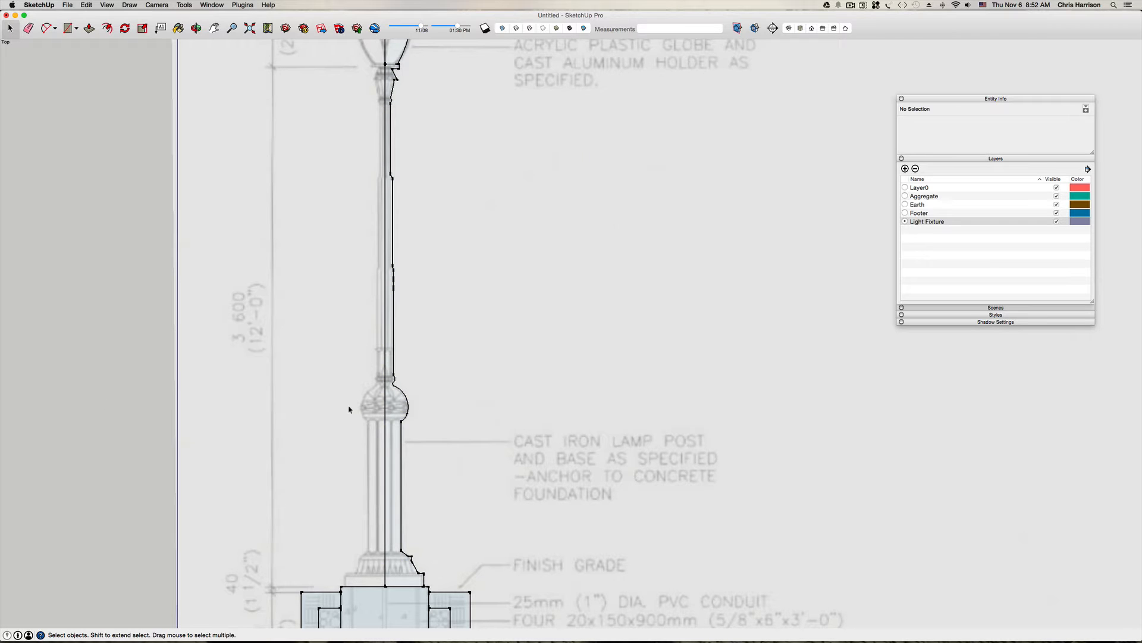
scroll(349, 410, down, 3)
click(501, 426)
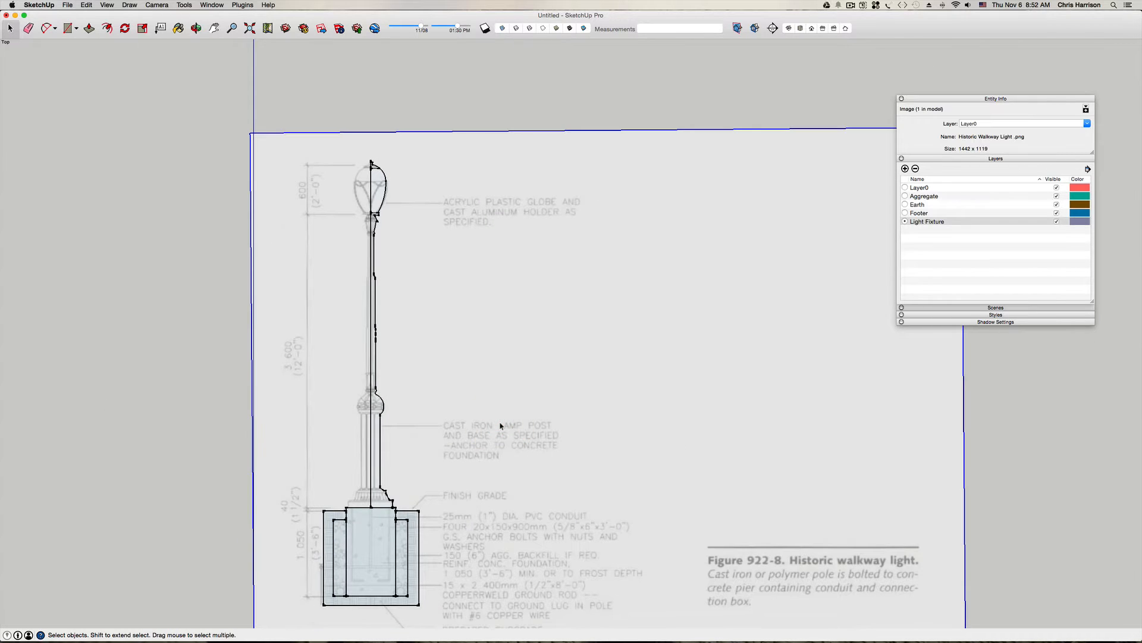
click(373, 460)
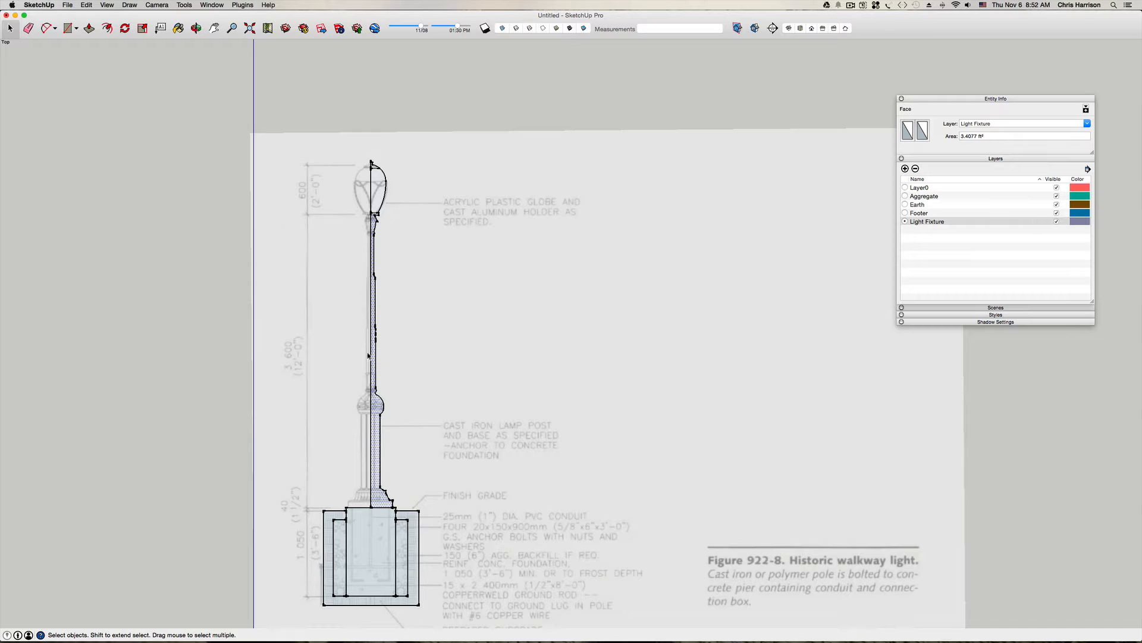
click(378, 205)
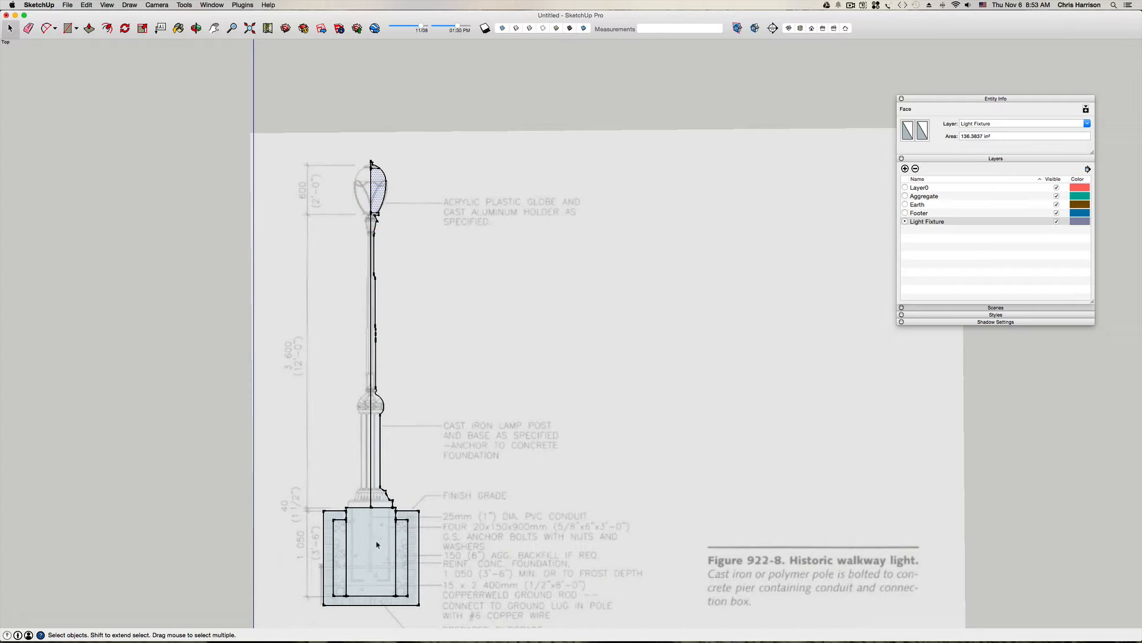
Step: Hide the Footer, Earth and Aggregate layers
click(1056, 213)
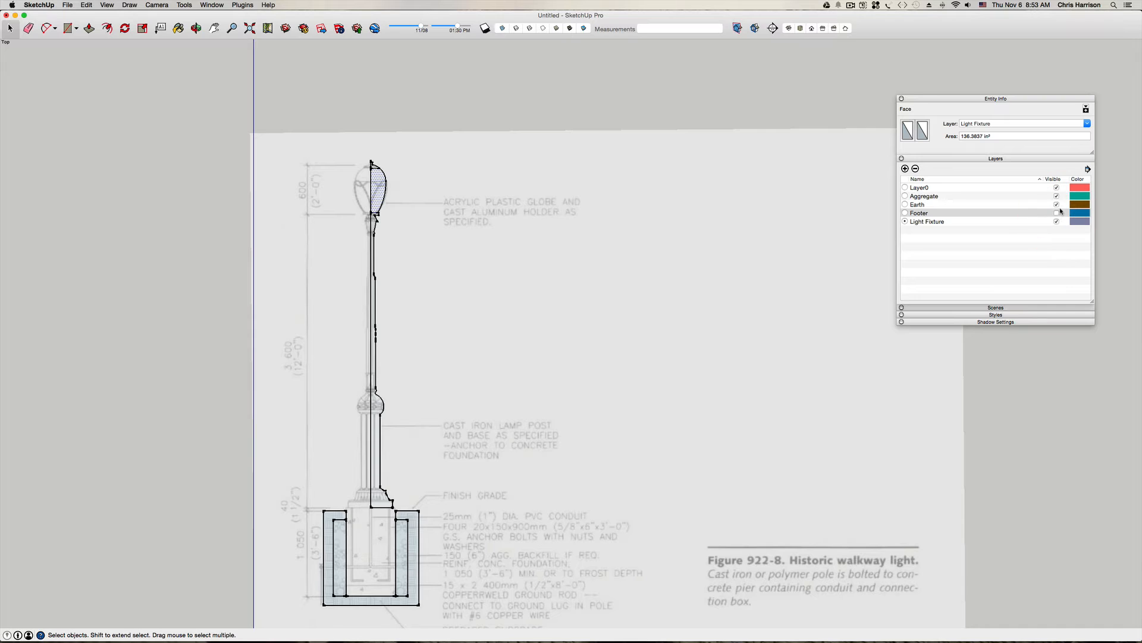
click(1057, 205)
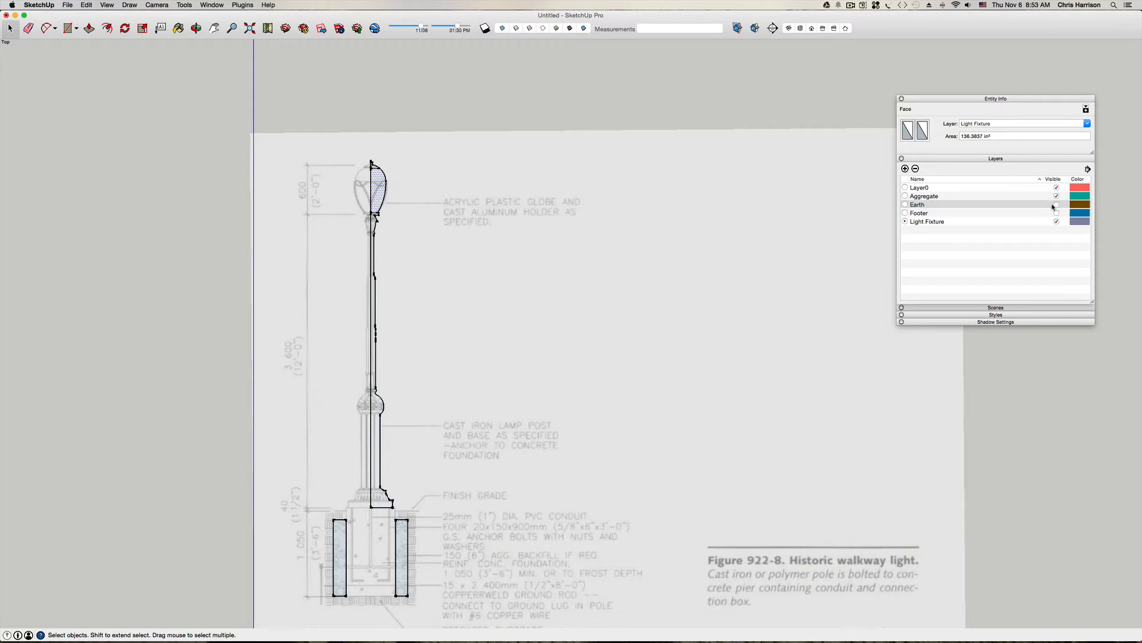
click(1057, 196)
Step: Select all the light fixture's faces and edges without the reference image and group them
scroll(475, 491, down, 3)
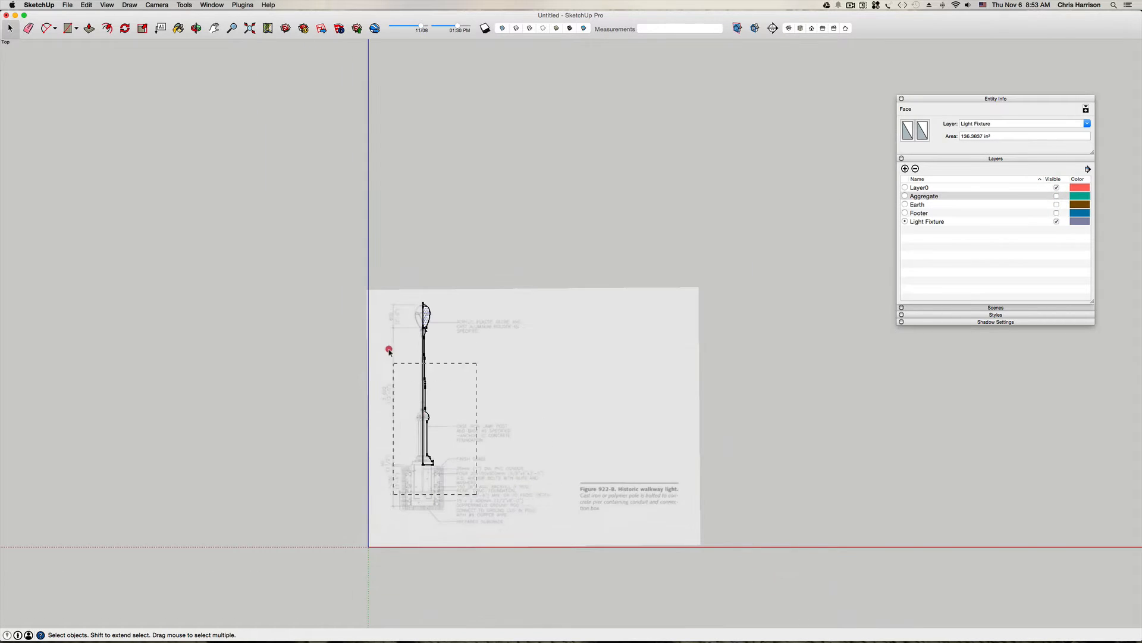
drag(401, 297, 401, 297)
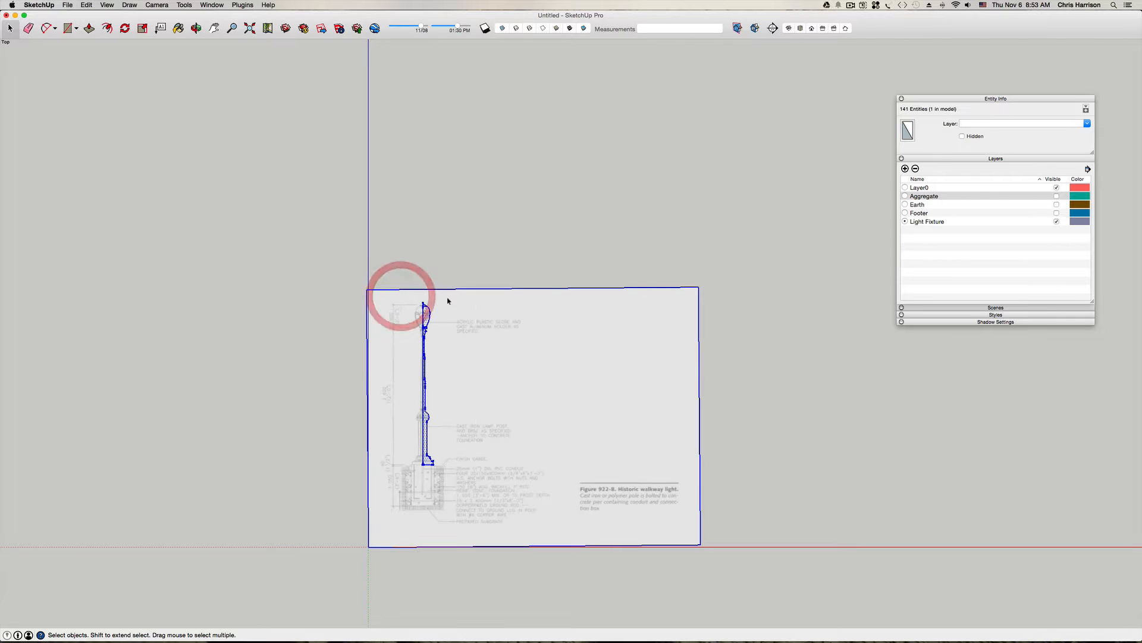
shift+click(495, 325)
scroll(491, 326, up, 4)
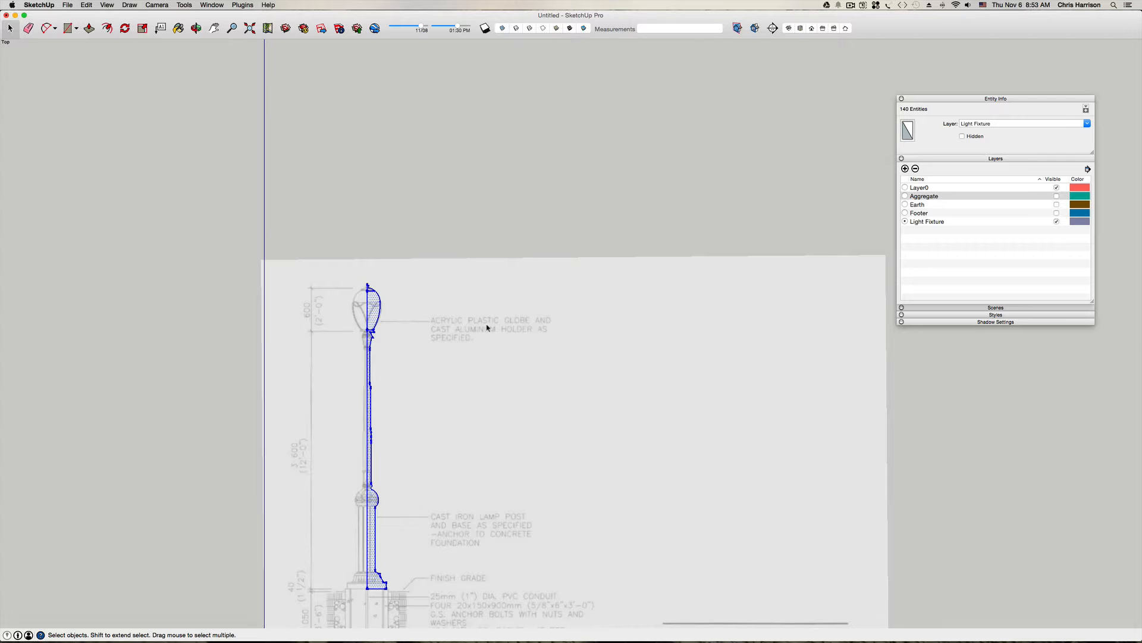
scroll(487, 327, down, 2)
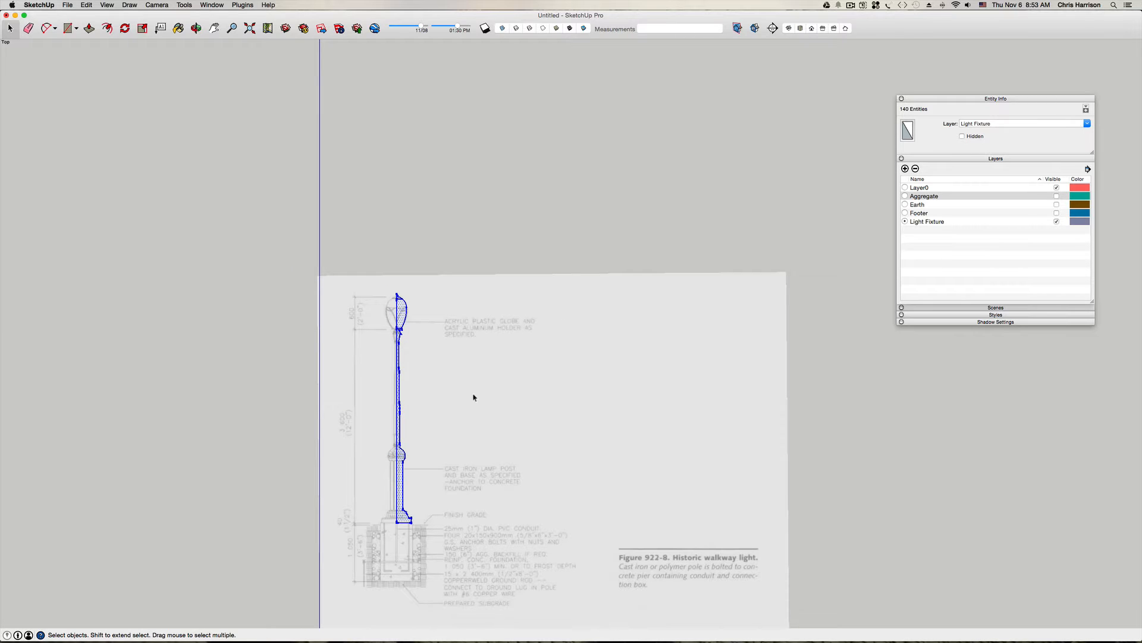
key(super+g)
Step: Explode the Historic Walkway Light reference image
click(455, 414)
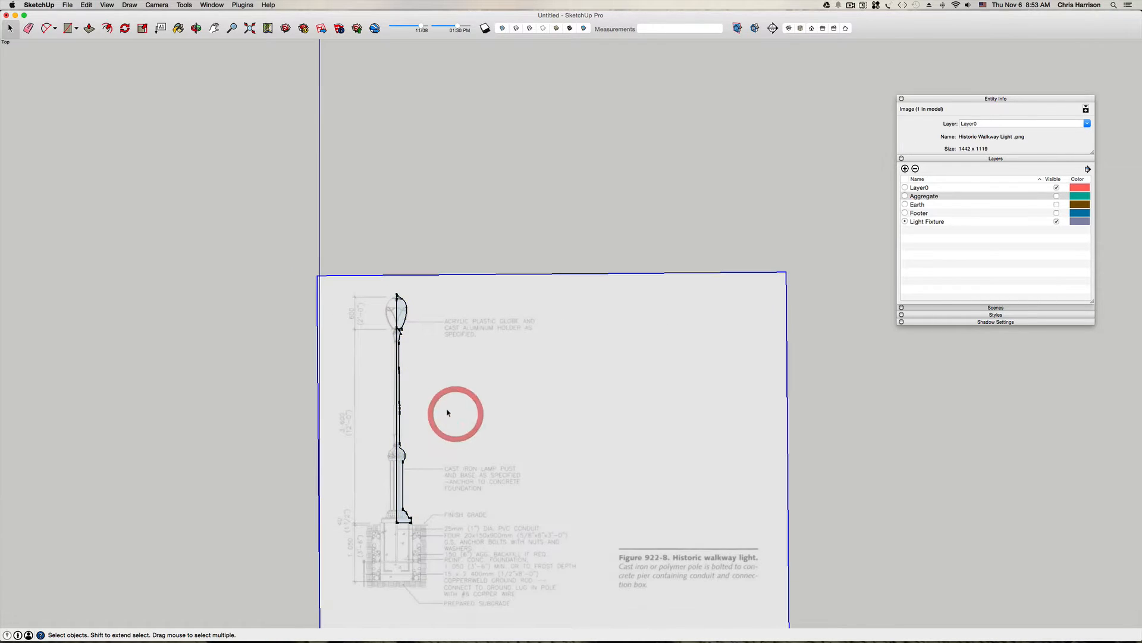
right_click(519, 354)
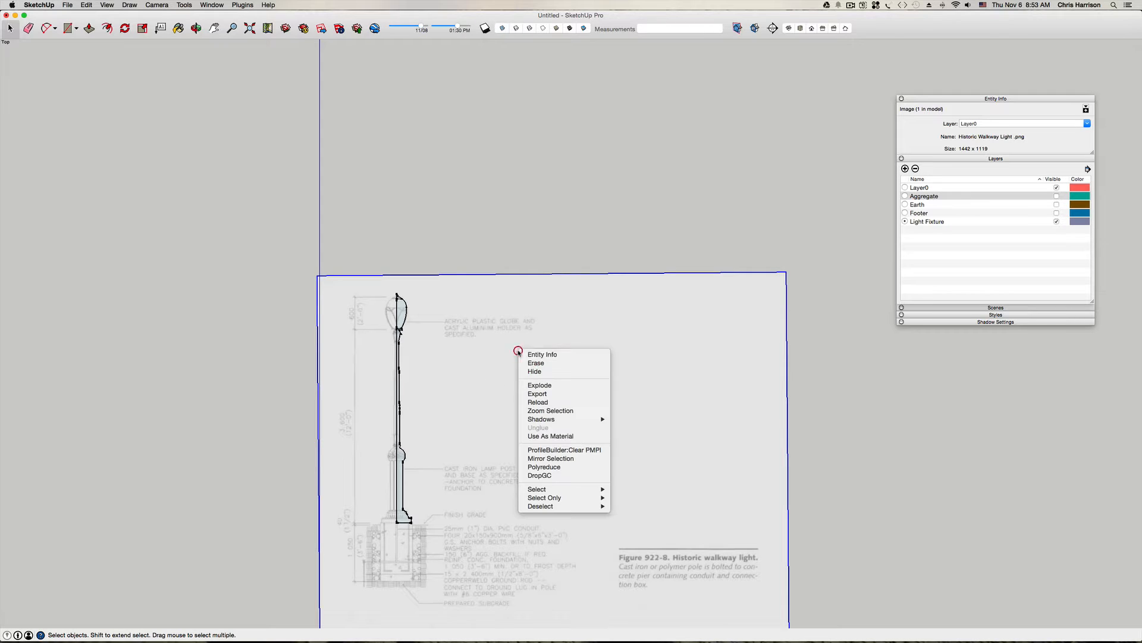
click(536, 384)
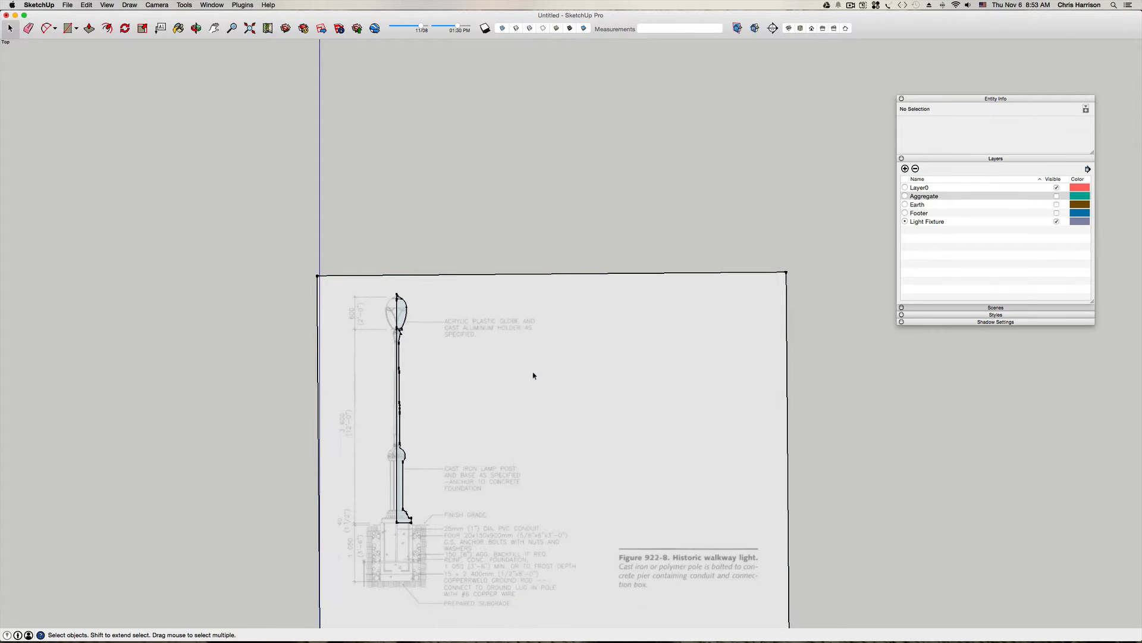
Step: Group the exploded reference image's face with its edges and lock the group against accidental selection
click(533, 375)
right_click(534, 375)
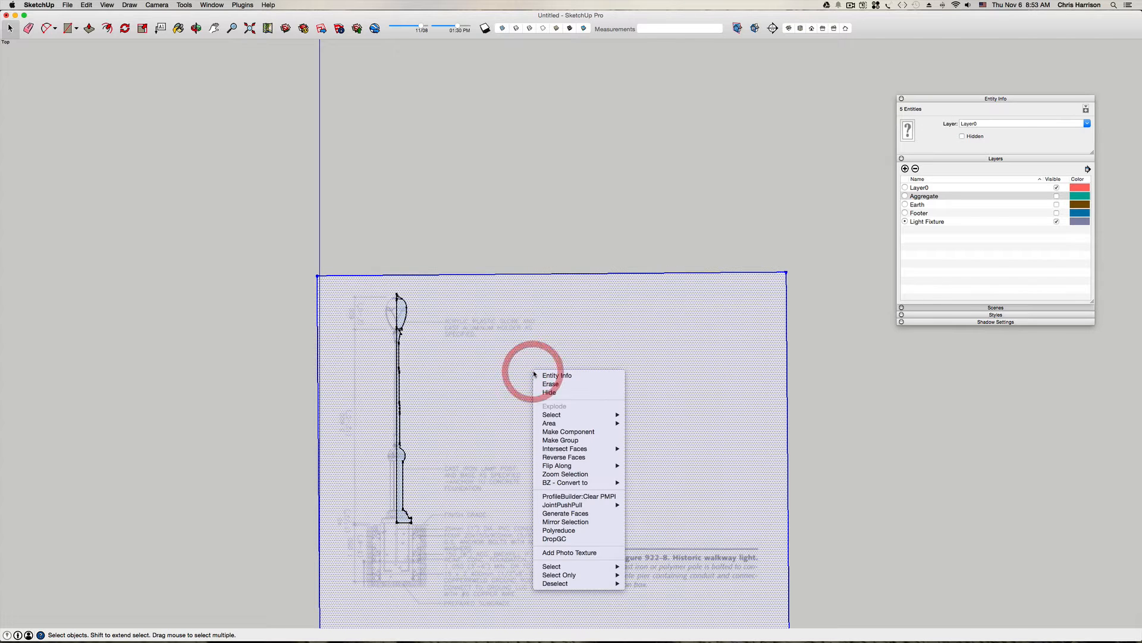
click(560, 440)
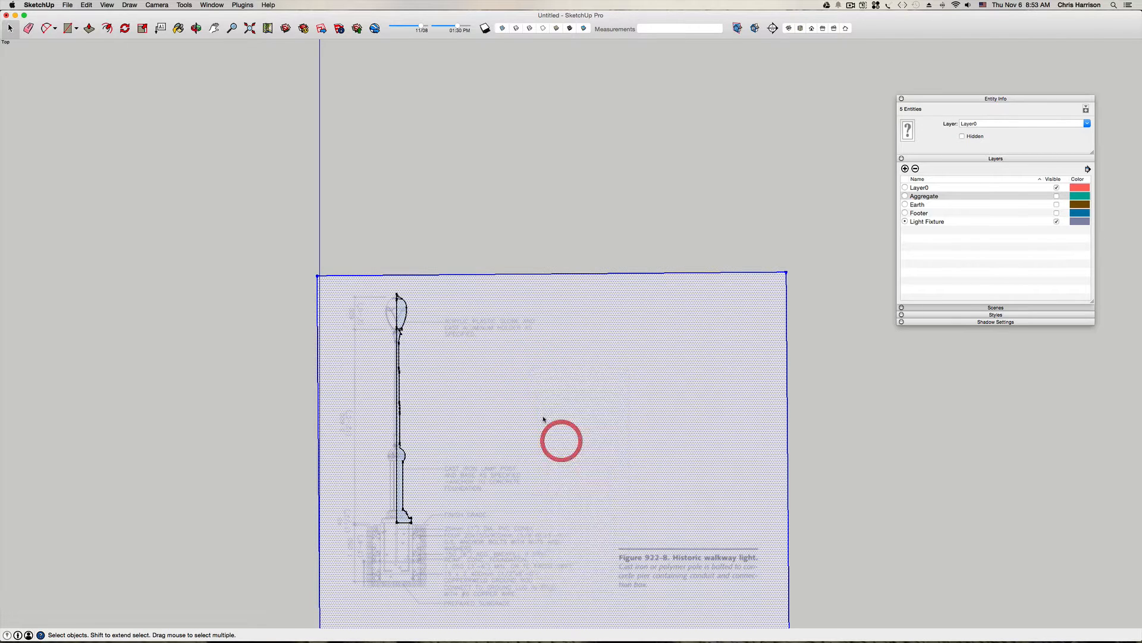
right_click(540, 408)
click(556, 435)
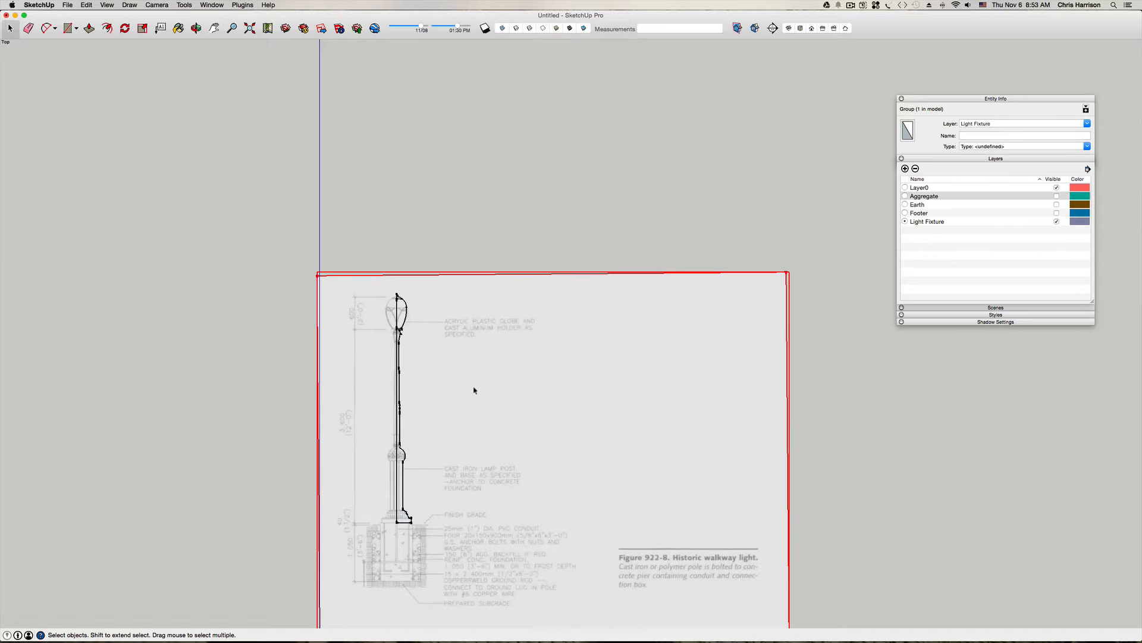
click(474, 388)
drag(490, 588, 383, 295)
click(483, 394)
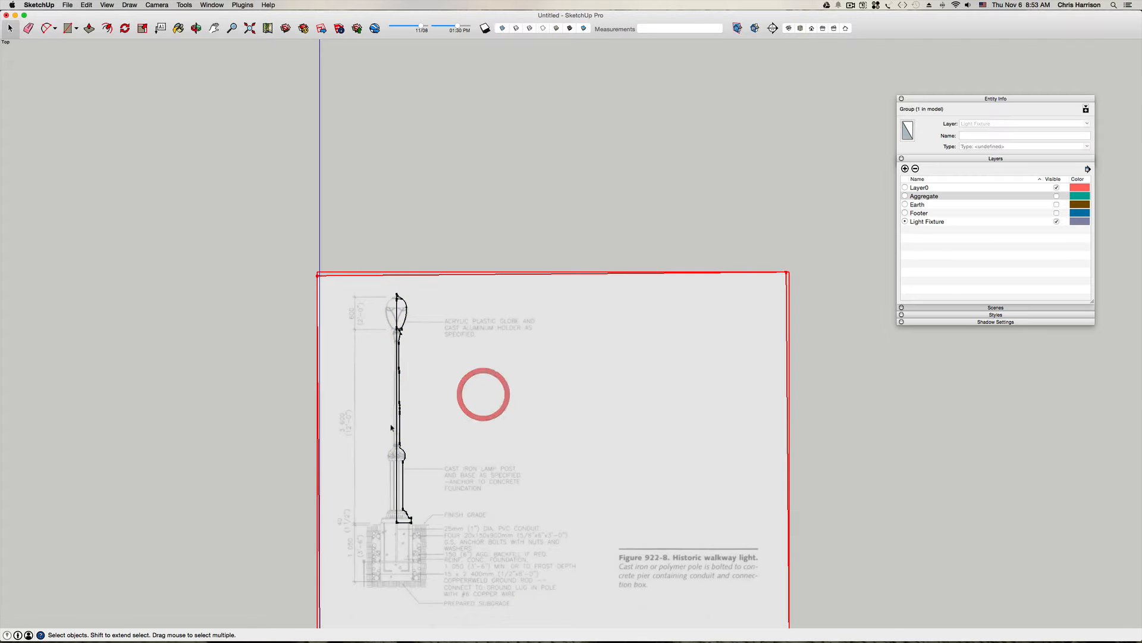
Step: Open the light fixture group and group the post and base face together with its bounding edges
scroll(391, 424, up, 3)
click(218, 361)
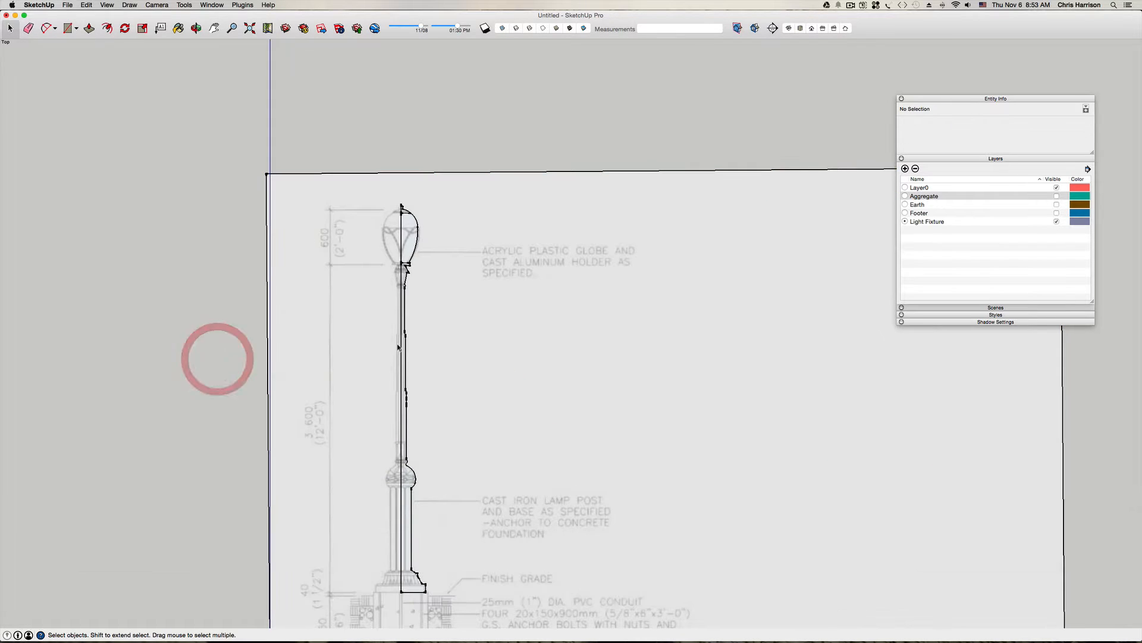
double_click(405, 548)
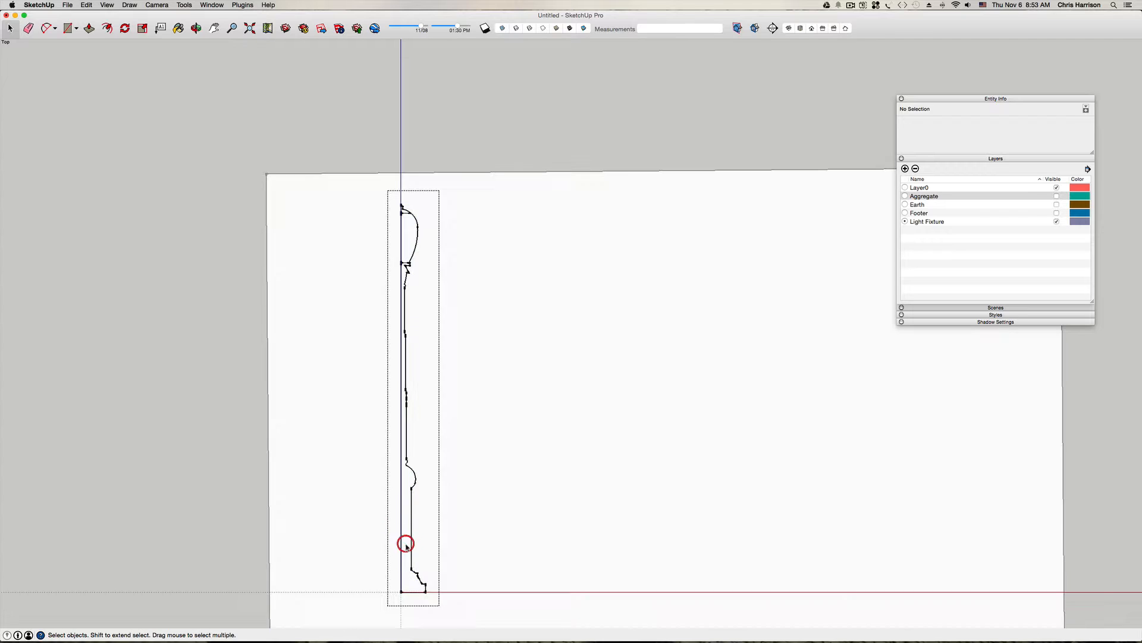
scroll(405, 548, up, 2)
scroll(412, 562, down, 1)
scroll(411, 563, down, 1)
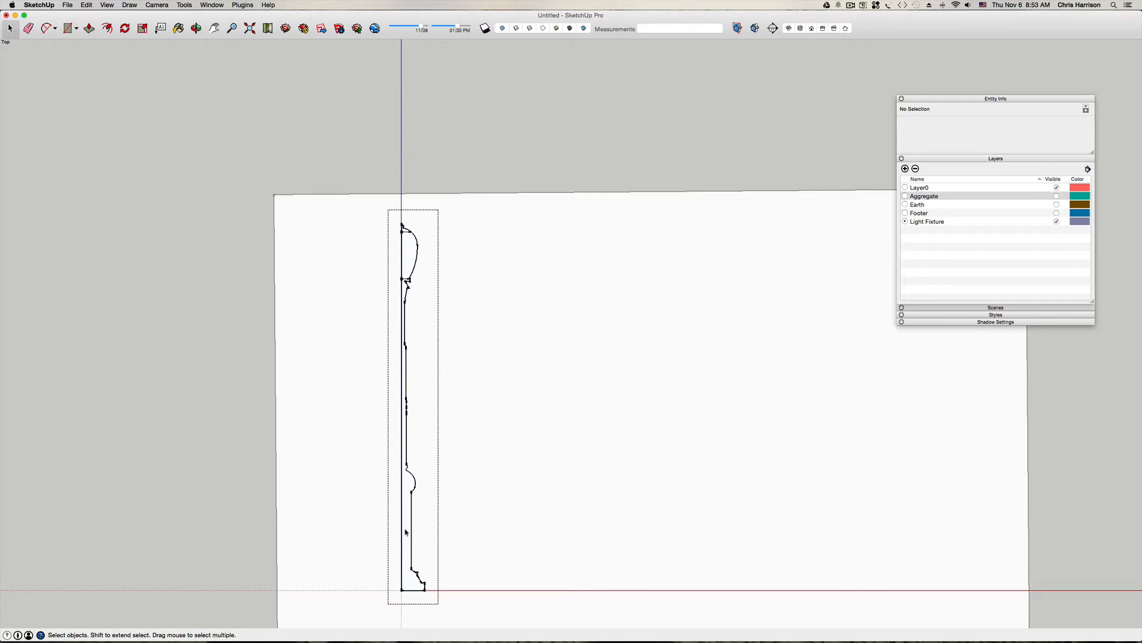
click(408, 548)
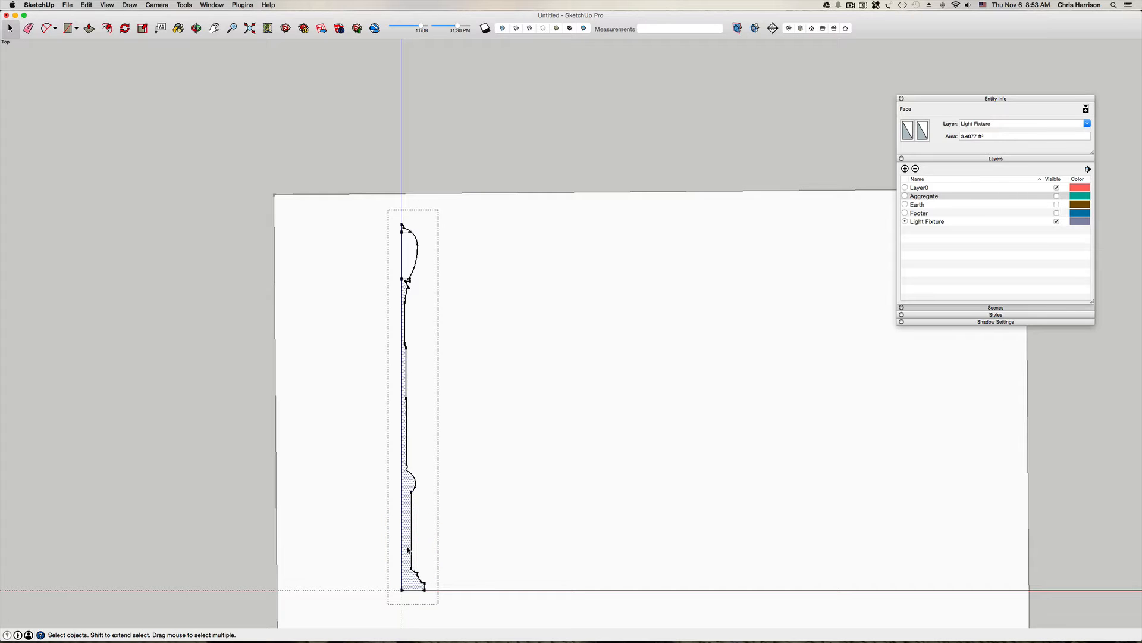
double_click(408, 548)
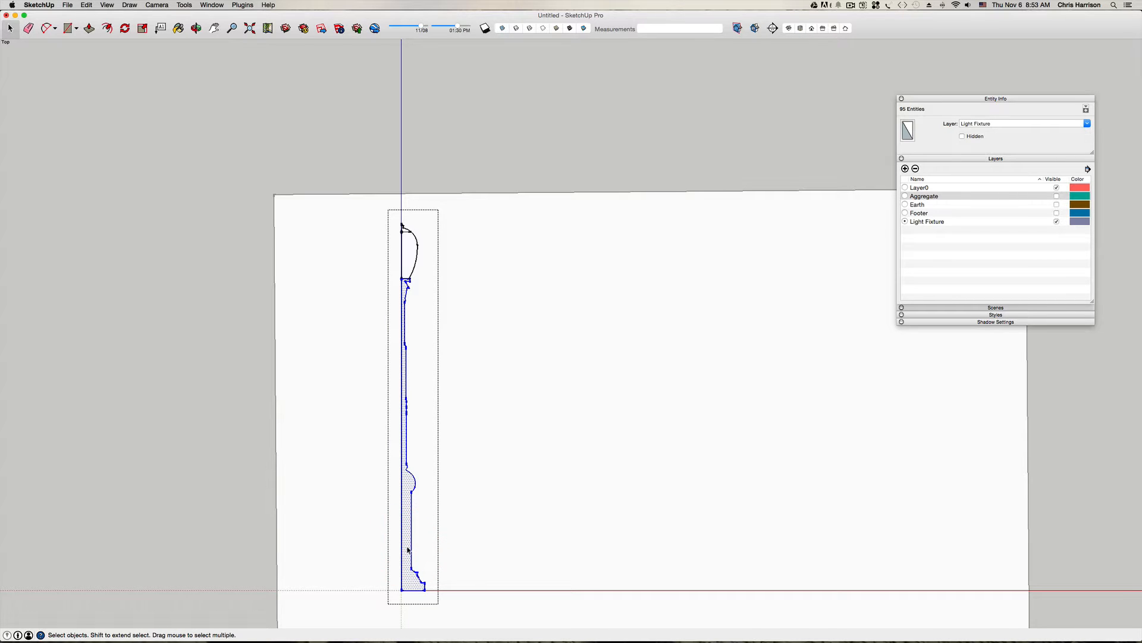
key(super+g)
Step: Group the globe's half-profile face together with its bounding edges inside the light fixture group
double_click(409, 253)
double_click(406, 257)
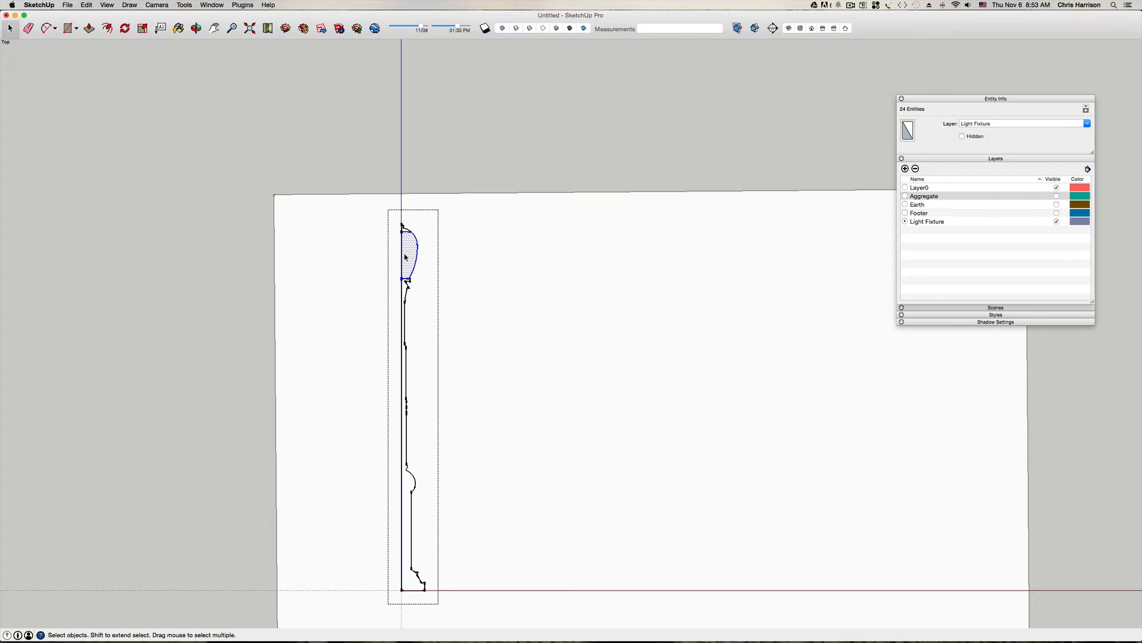
key(super+g)
Step: Group the small cap profile above the globe together with its bounding edges
scroll(402, 247, up, 3)
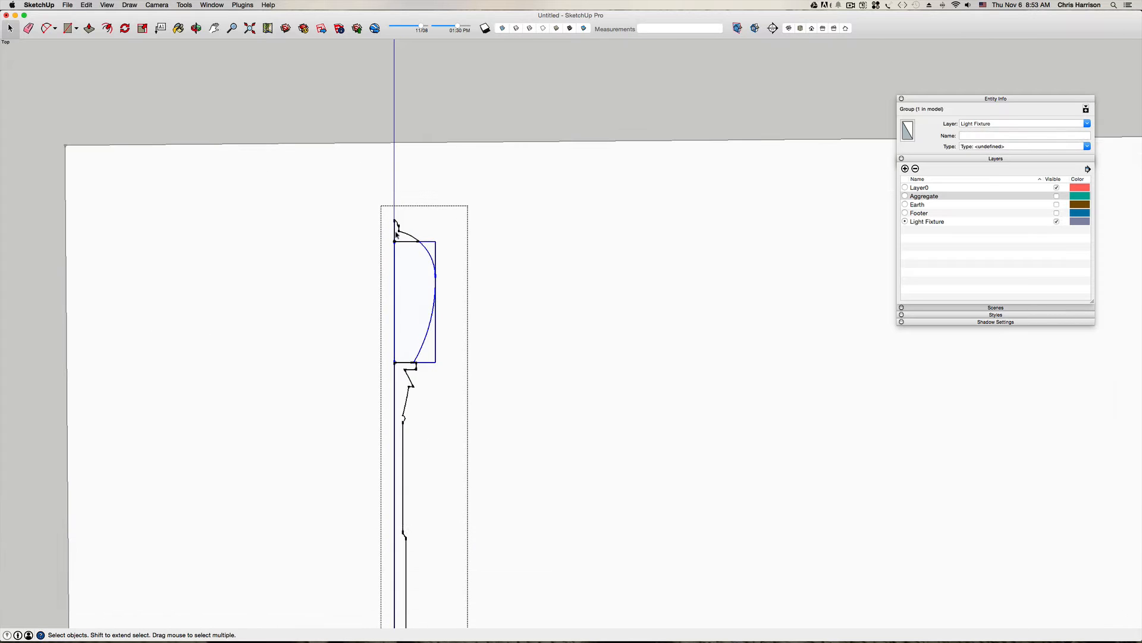
double_click(401, 238)
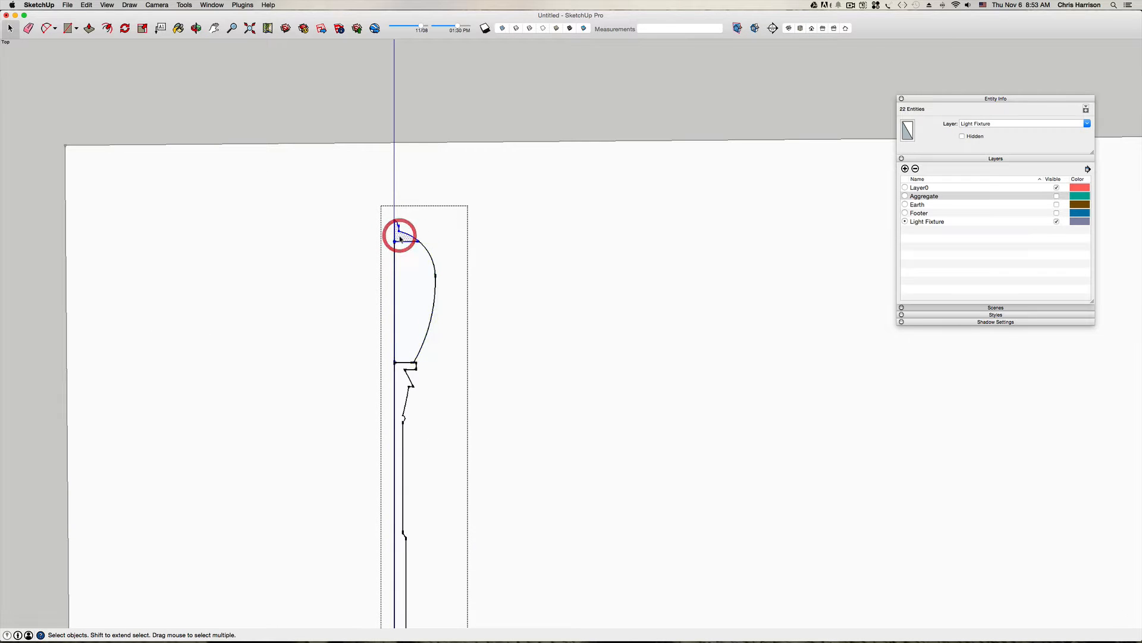
click(403, 236)
key(super+g)
scroll(416, 244, down, 2)
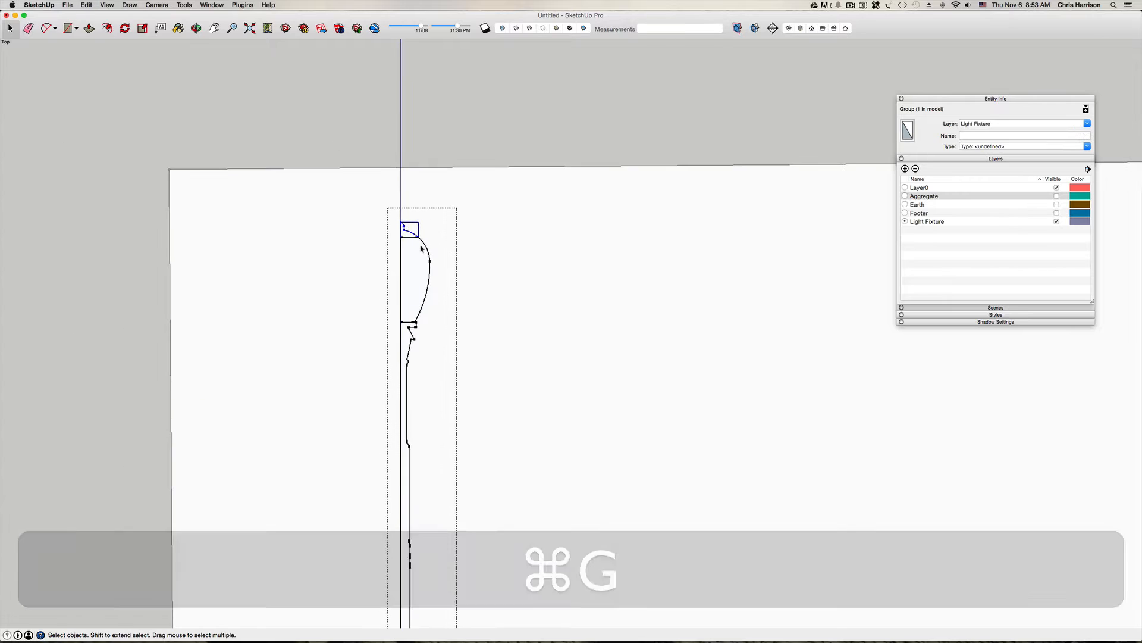
scroll(420, 249, down, 3)
Step: Open the post and base group and draw a vertical 24-sided circle at the base's axis endpoint, radius about 1' 10 13/16"
scroll(421, 470, up, 5)
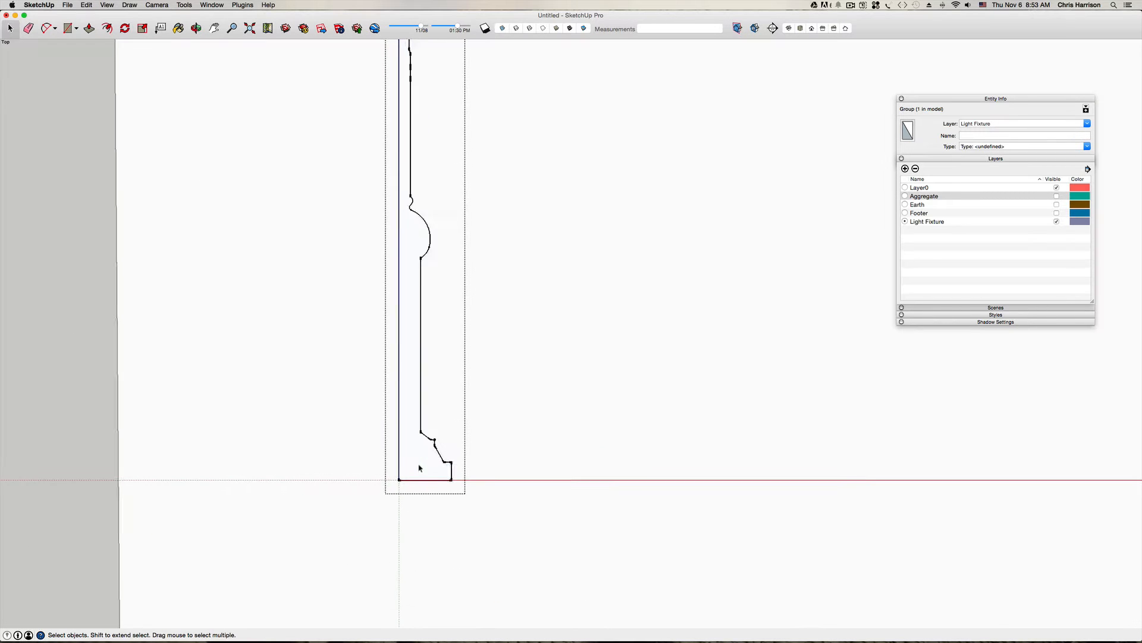
click(417, 464)
scroll(420, 455, down, 4)
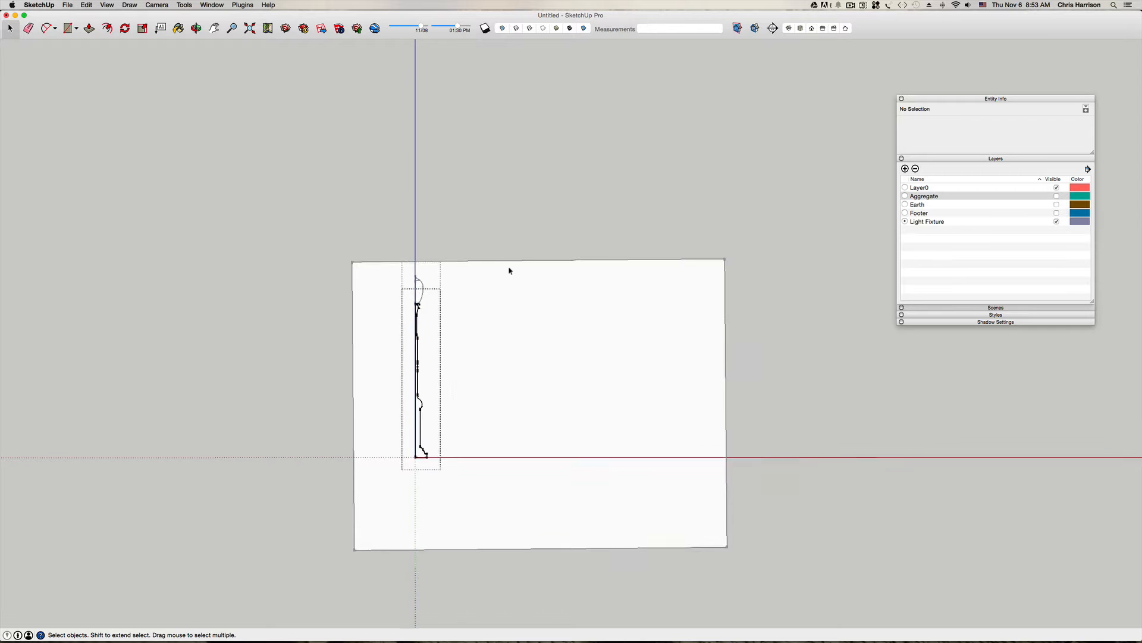
mouse_move(508, 270)
middle_down()
mouse_move(446, 387)
mouse_move(462, 452)
mouse_move(470, 390)
middle_up()
scroll(461, 452, up, 6)
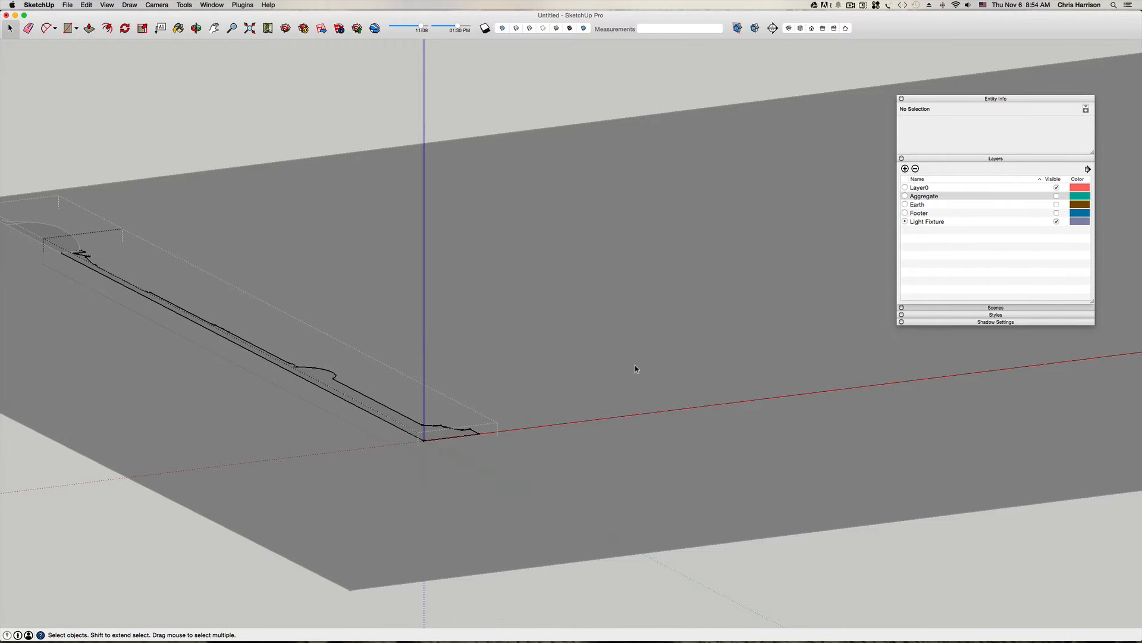
click(937, 222)
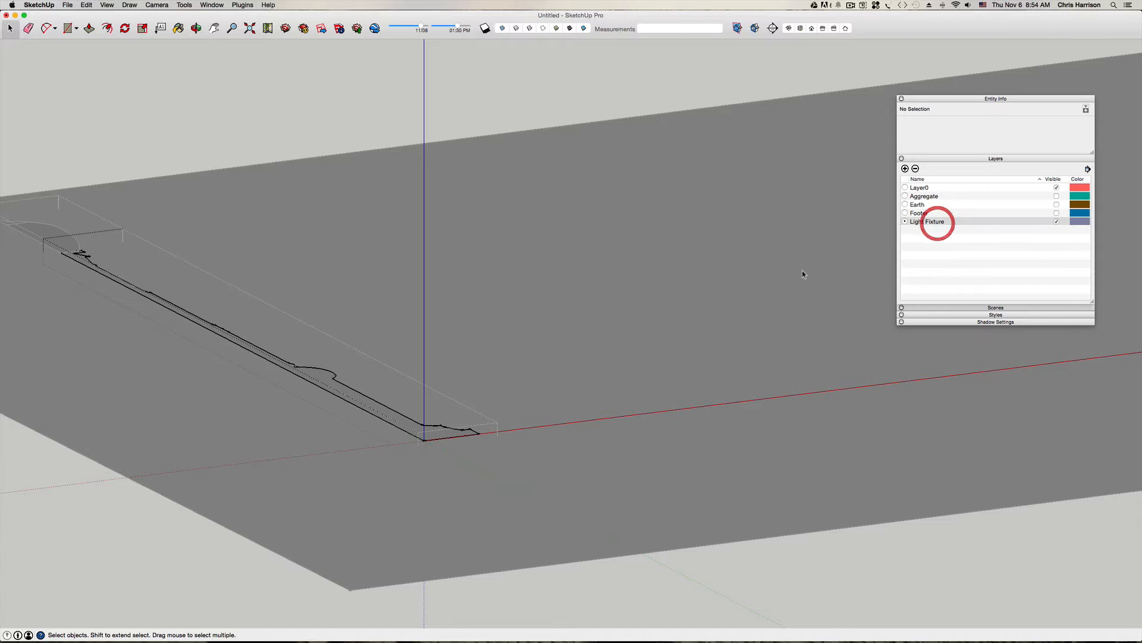
key(c)
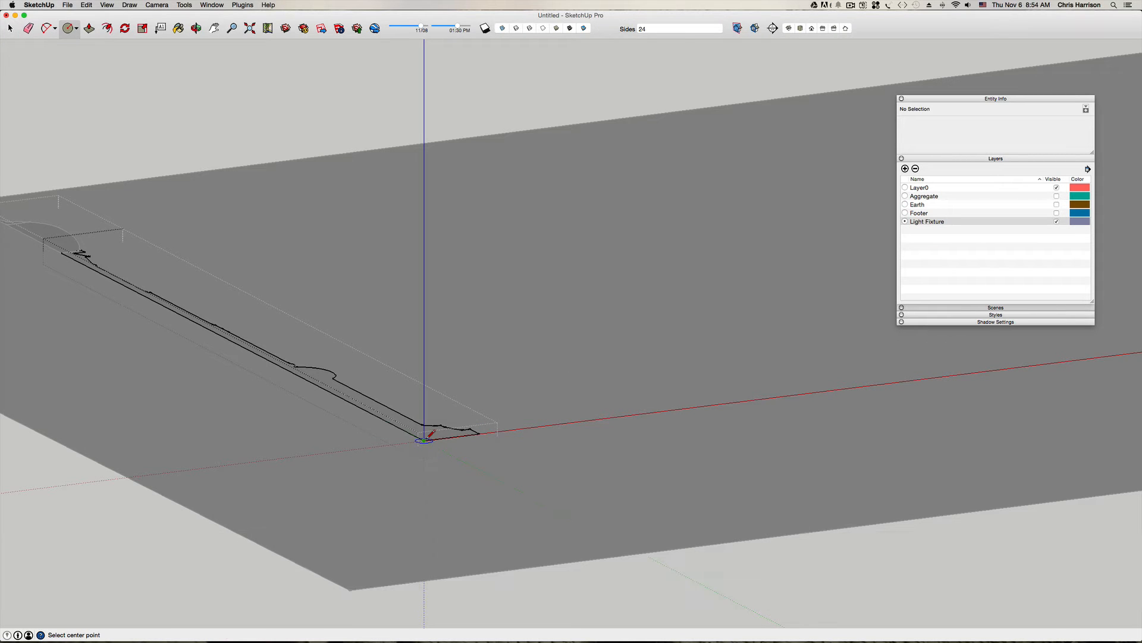
mouse_move(424, 439)
middle_down()
mouse_move(434, 447)
mouse_move(423, 375)
middle_up()
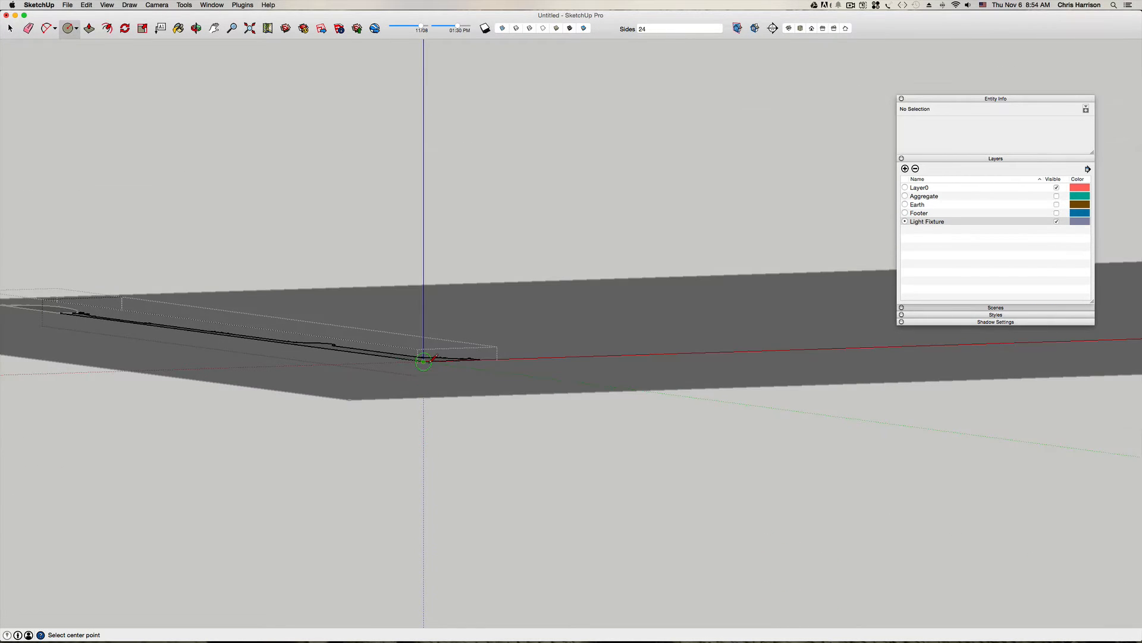
click(424, 361)
click(541, 356)
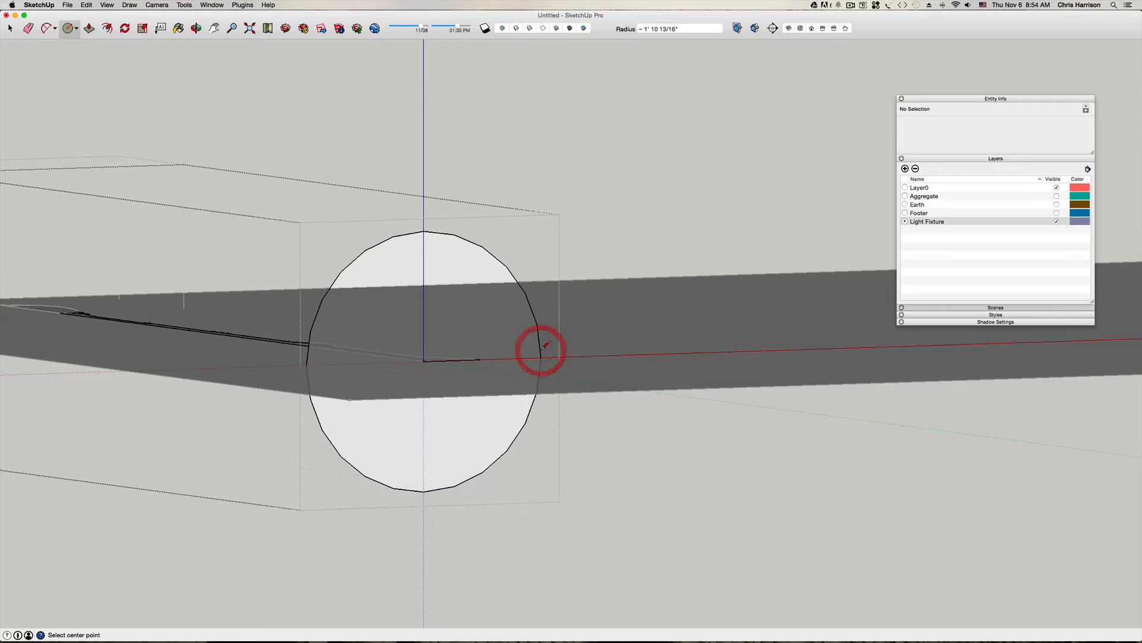
Step: Revolve the post and base profile around the circle with Follow Me, using the circle's face as the path
middle_drag(533, 351, 533, 355)
key(space)
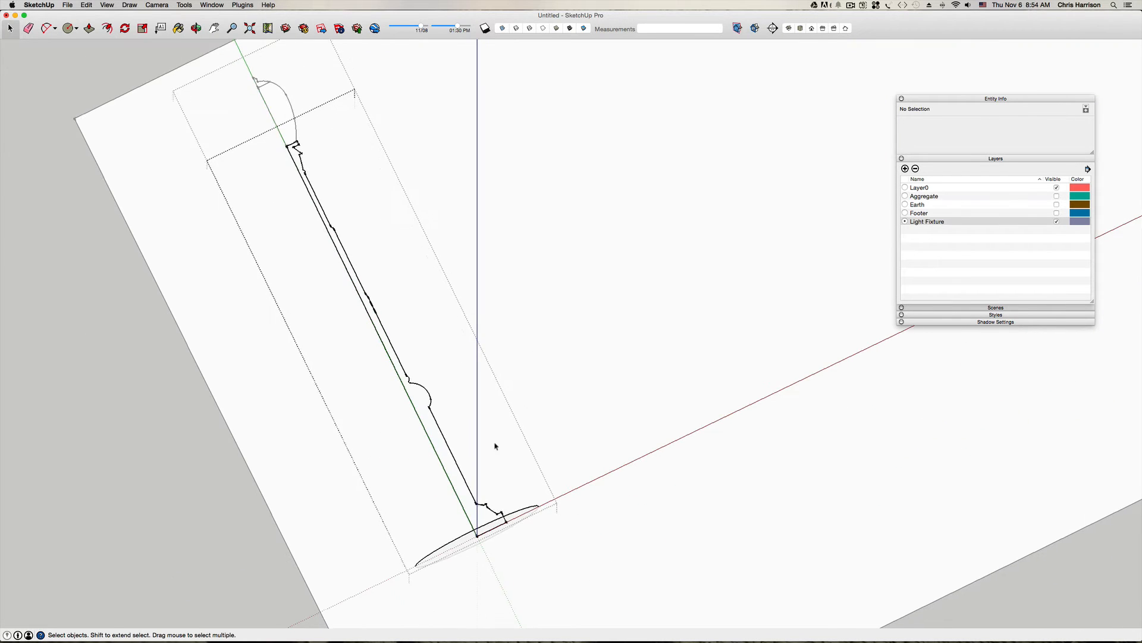
middle_drag(495, 445, 463, 485)
click(463, 526)
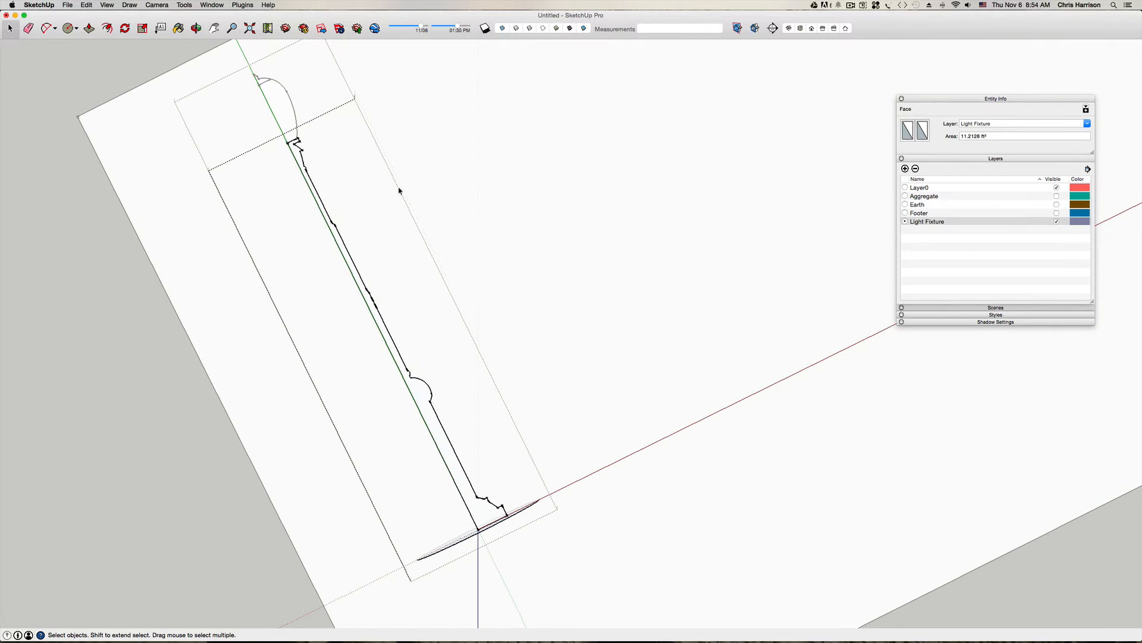
click(184, 4)
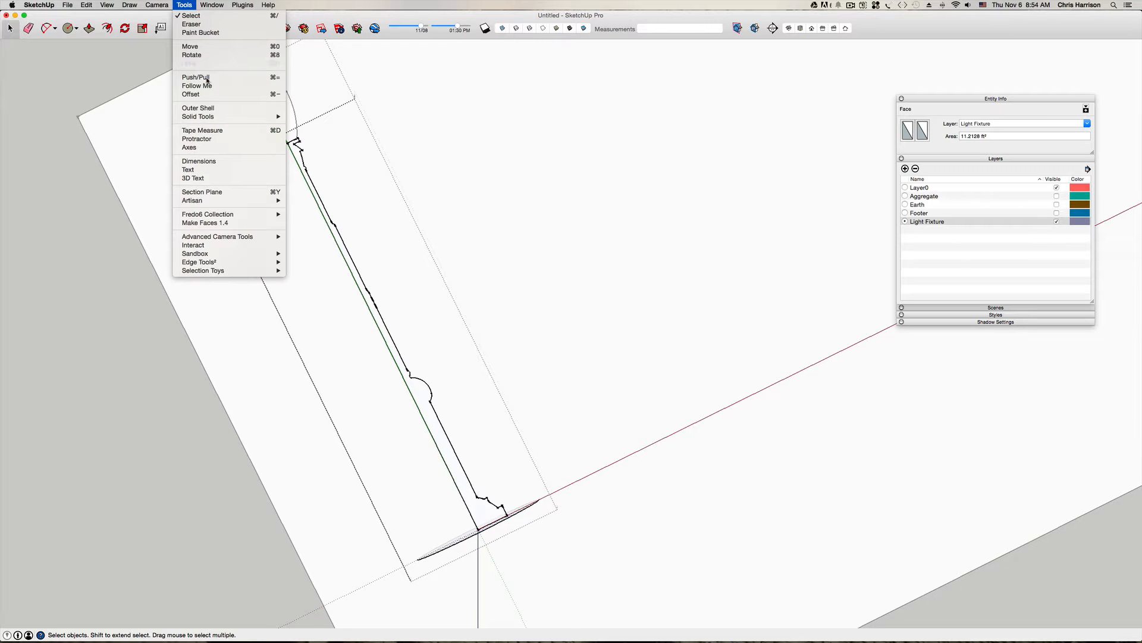
click(208, 79)
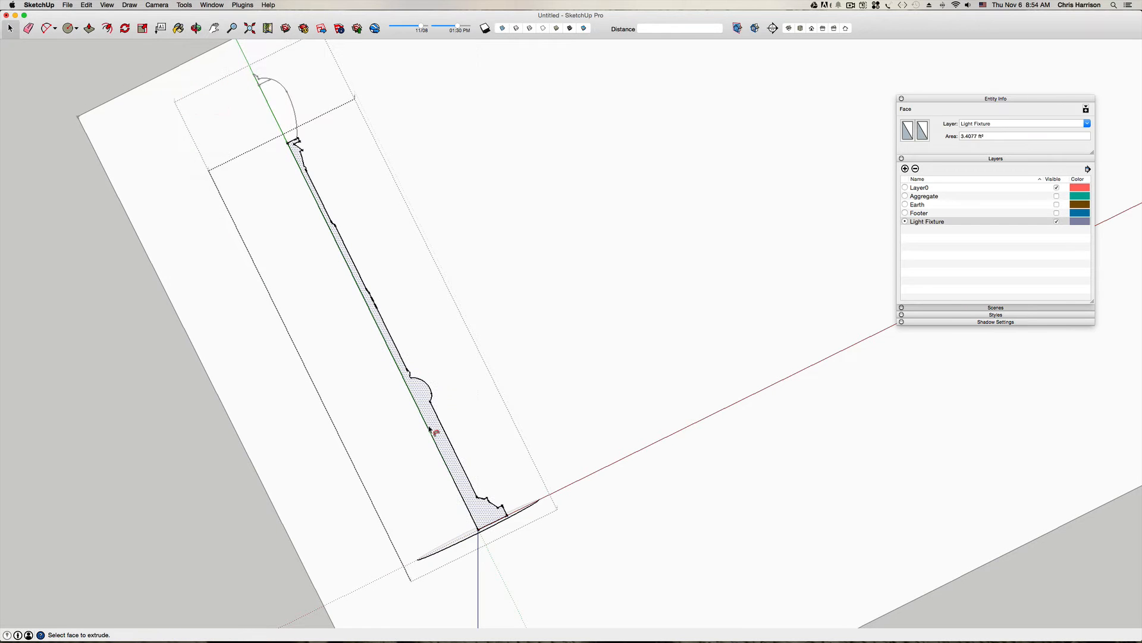
click(430, 428)
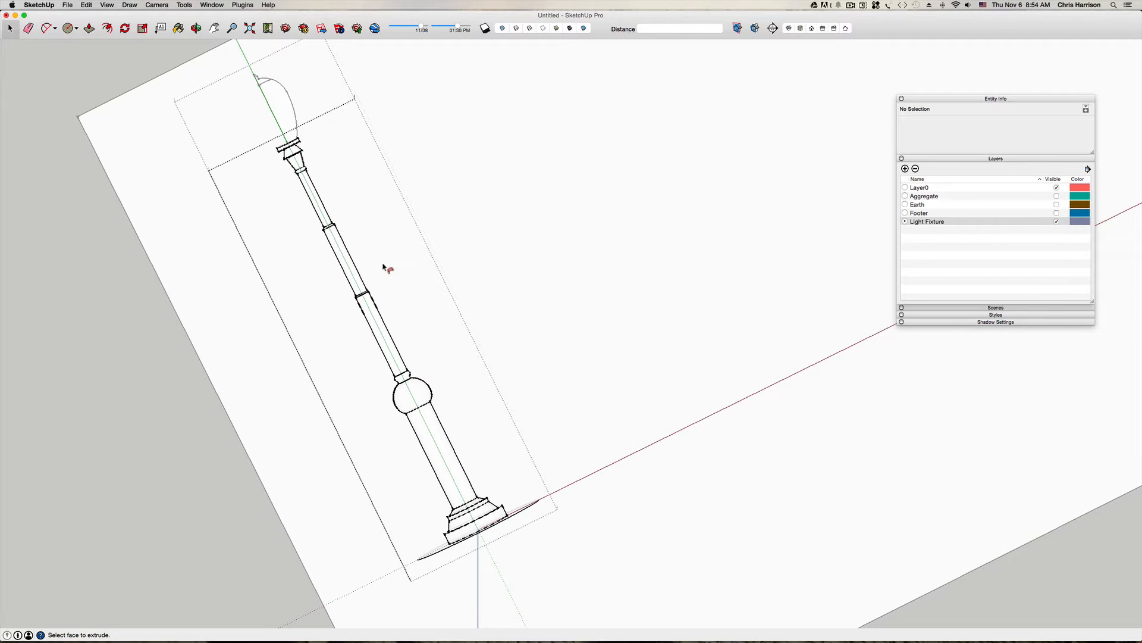
key(space)
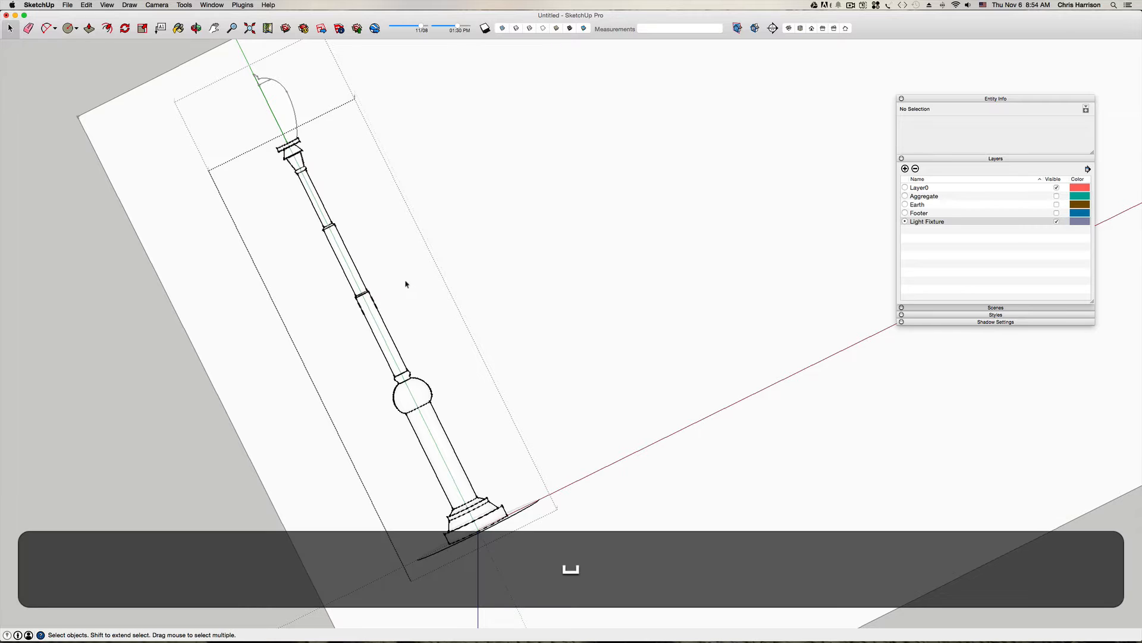
Step: Delete the path circle's face and edge around the post's base, and close the post and light fixture groups
middle_drag(541, 521, 534, 514)
click(515, 488)
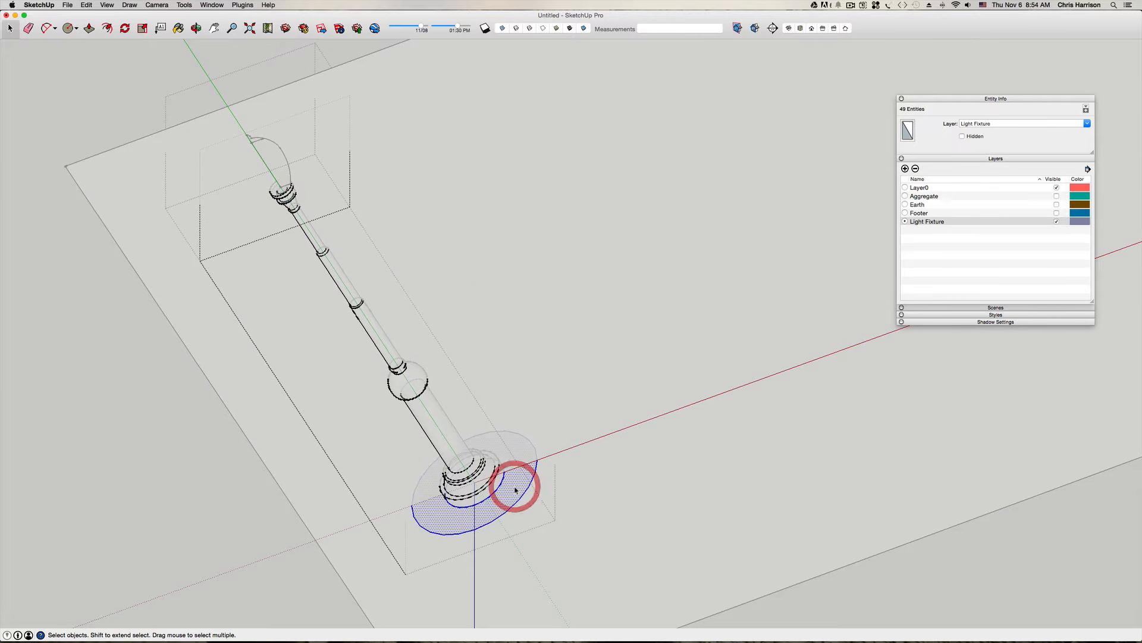
key(BackSpace)
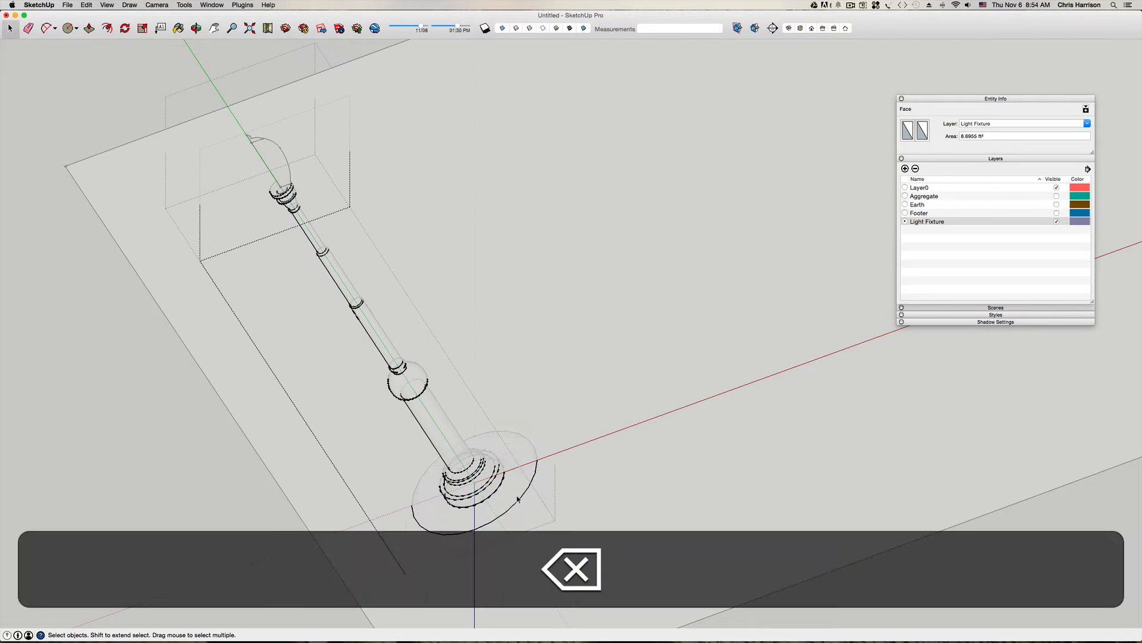
click(511, 502)
key(BackSpace)
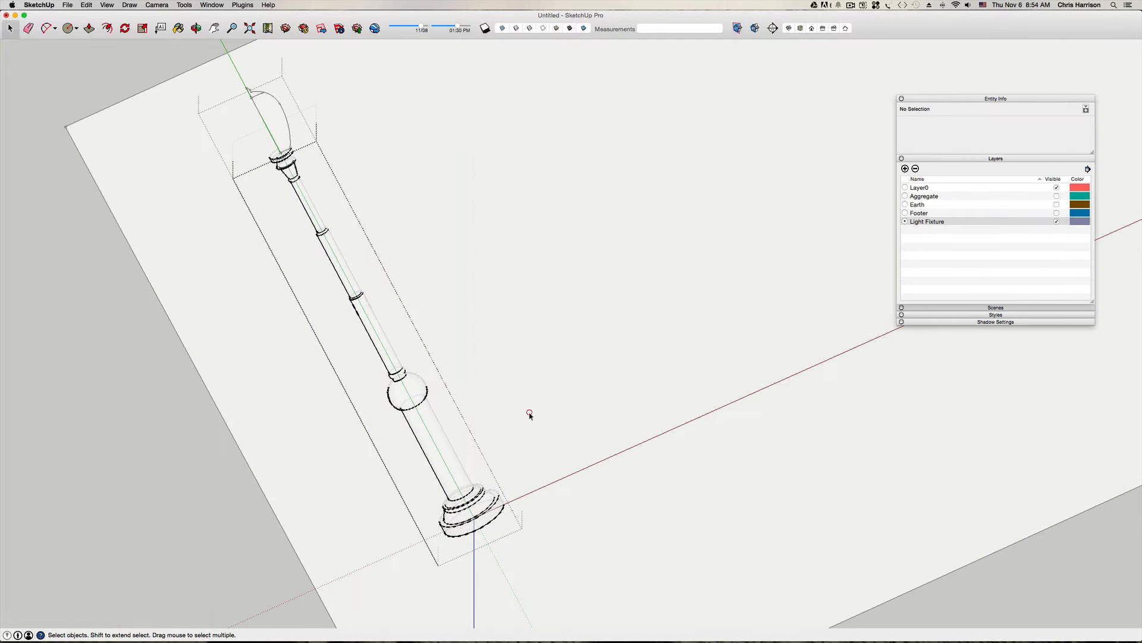
click(528, 412)
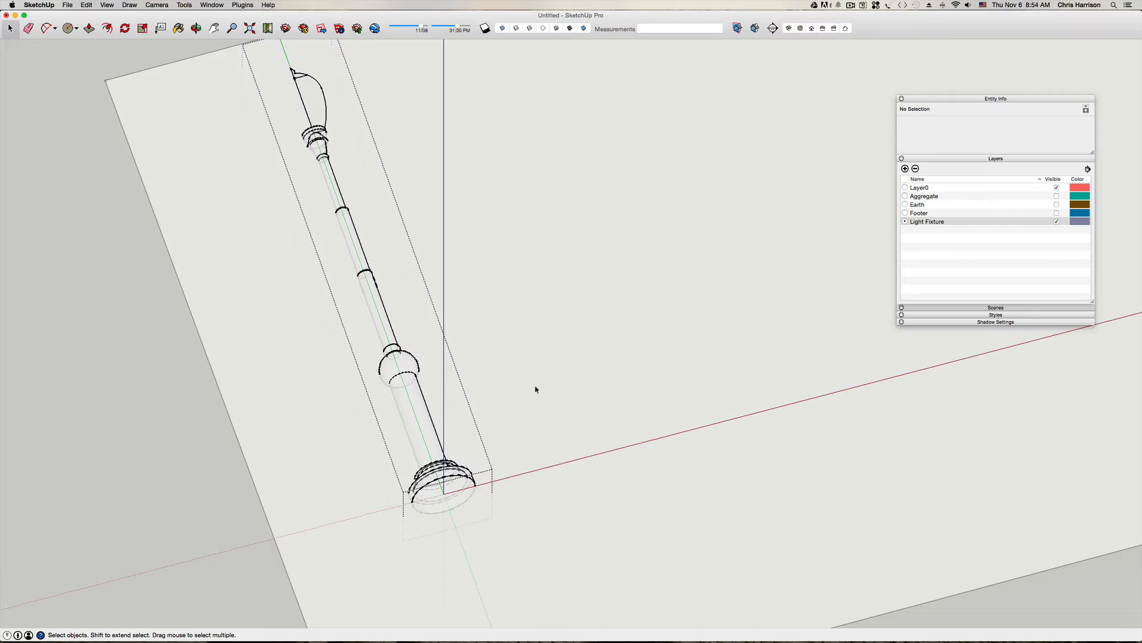
click(560, 333)
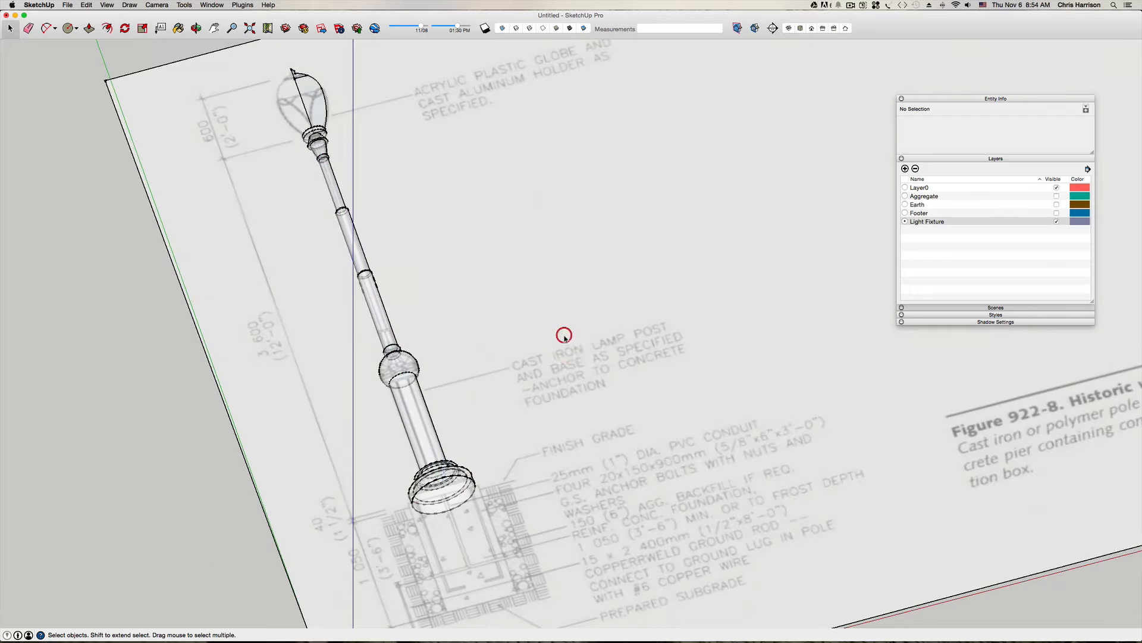
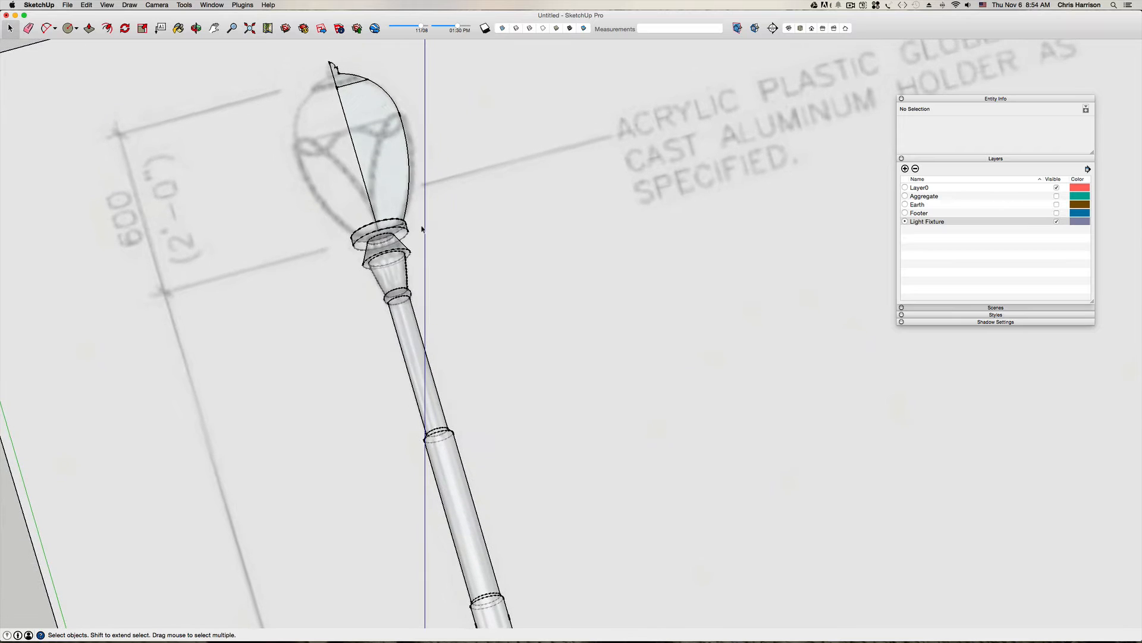
Step: Open the light fixture group and the globe profile group inside it for editing, ready to draw a circle
double_click(400, 214)
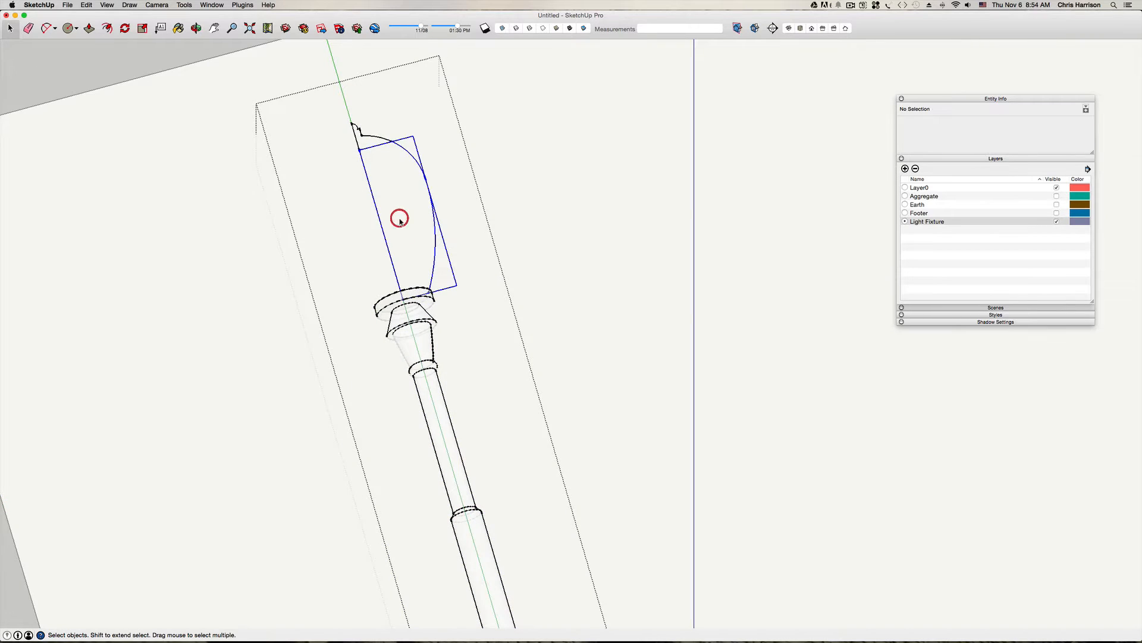
double_click(400, 219)
key(c)
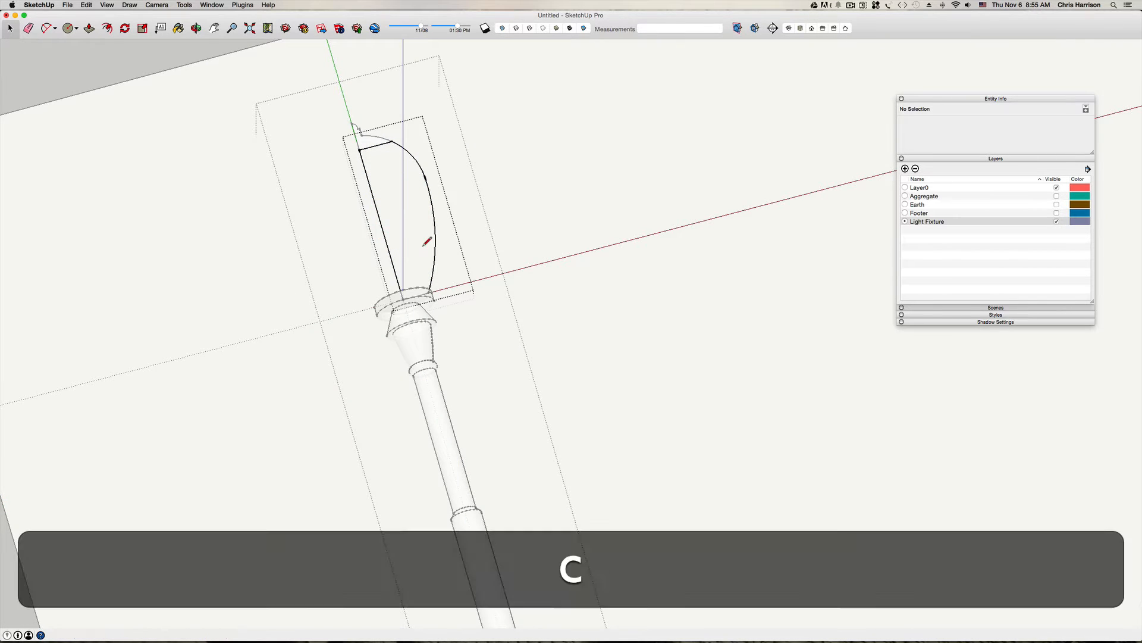
middle_drag(407, 298, 430, 262)
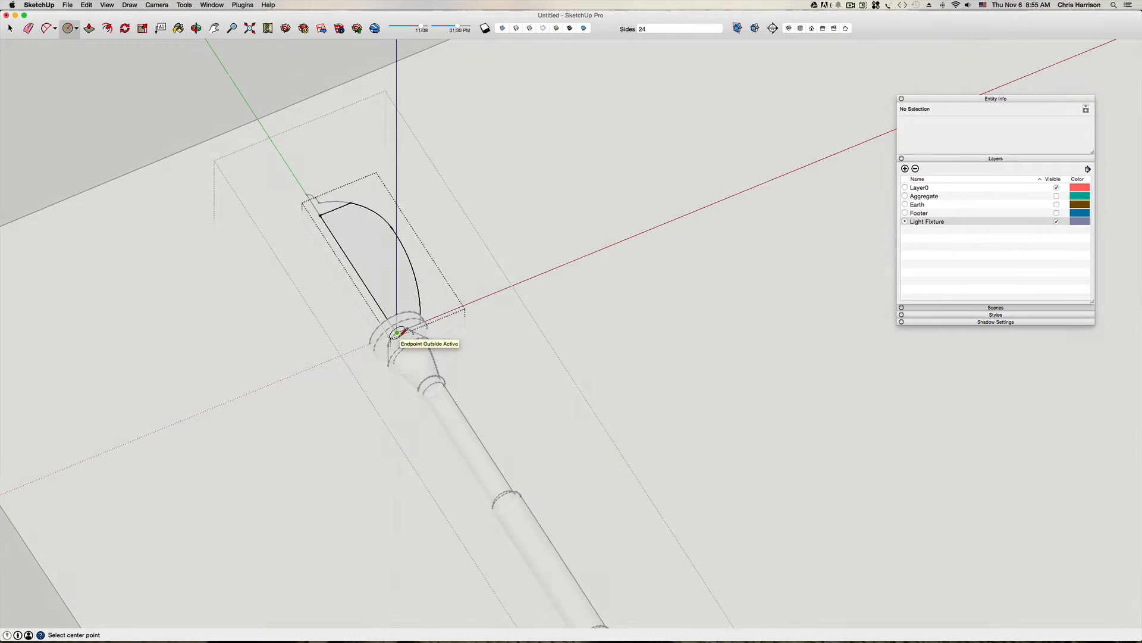
middle_drag(397, 332, 400, 336)
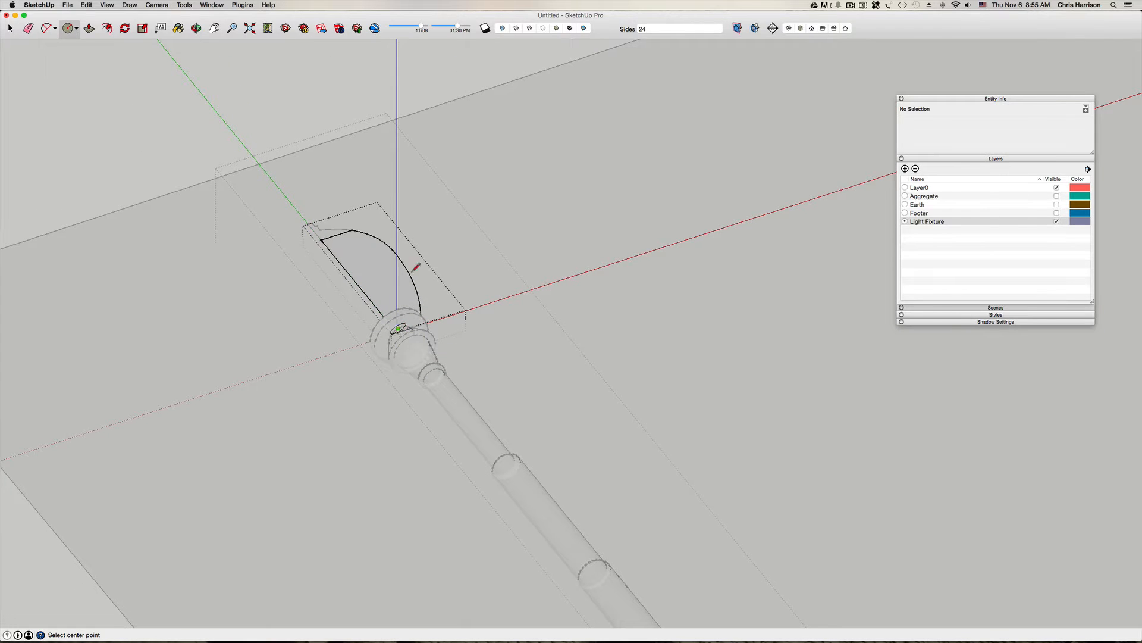
Step: Hide similar components and the rest of the model during group editing in Model Info's component settings, keeping the dialog clear of the profile
click(220, 5)
click(223, 35)
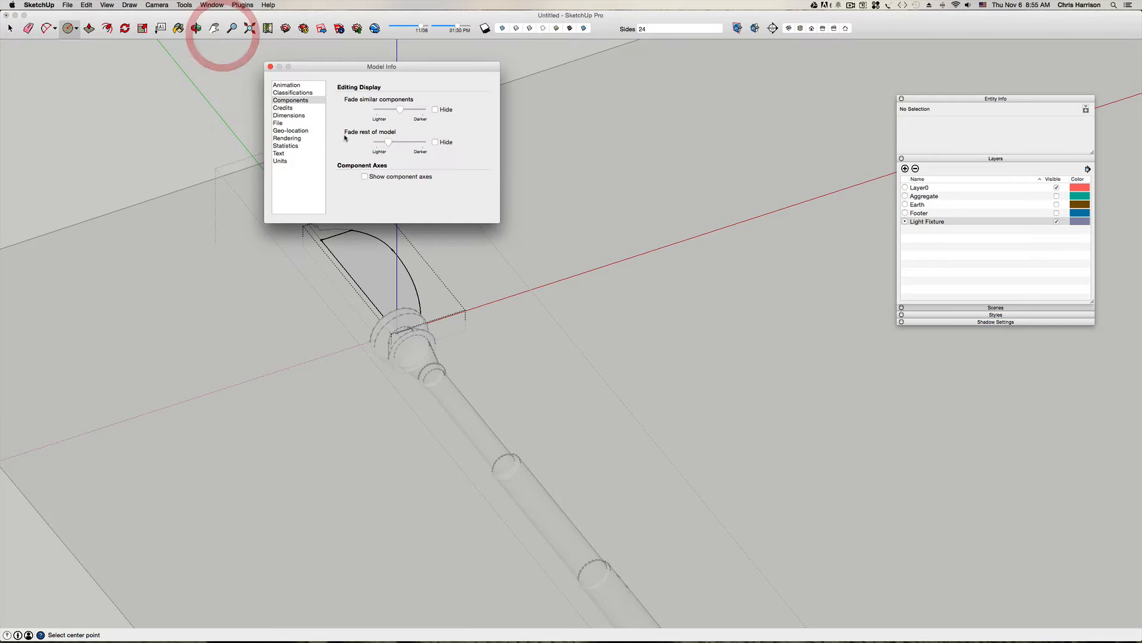
click(435, 142)
drag(313, 69, 594, 103)
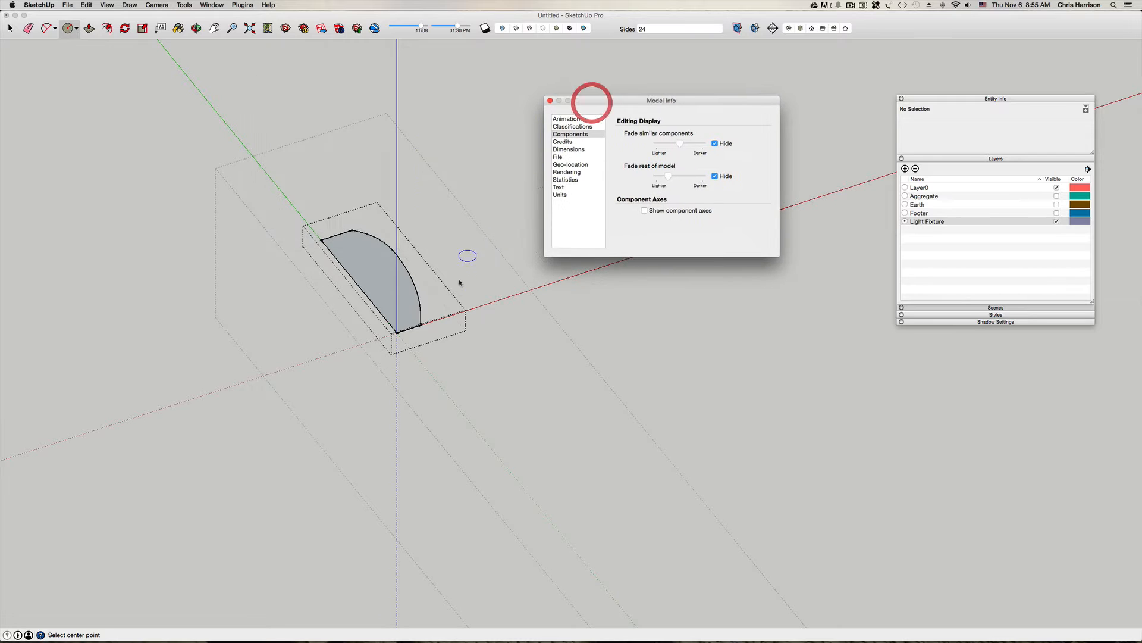
Step: Draw a vertical 24-sided circle centred on the globe profile's lower axis endpoint, radius about 1' 8"
middle_drag(397, 330, 400, 340)
click(398, 333)
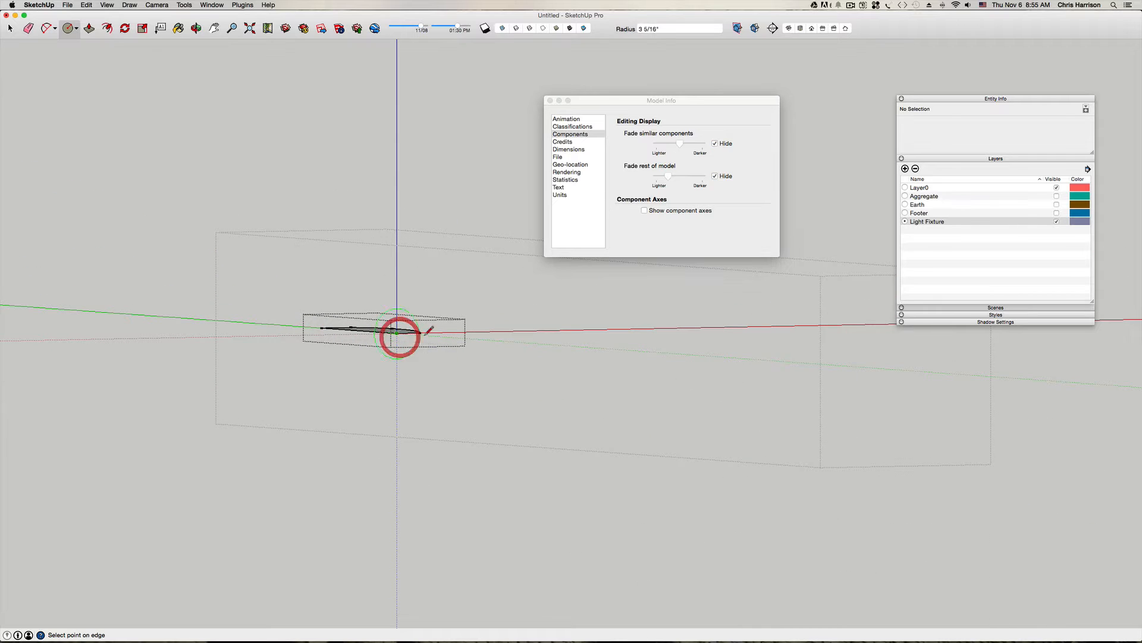
click(481, 340)
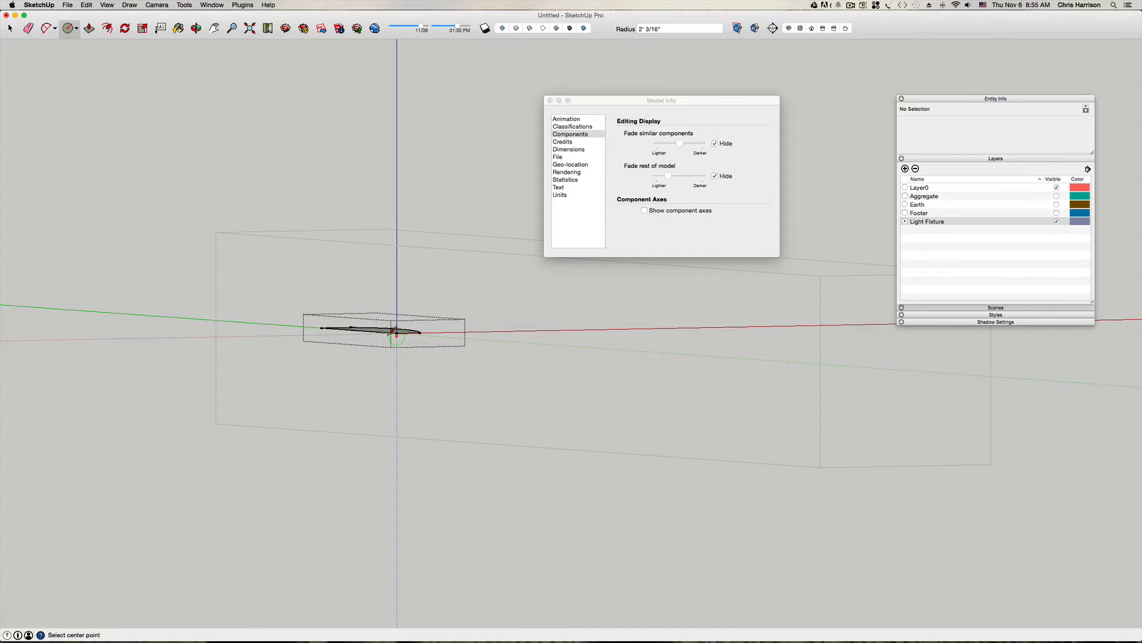
middle_drag(392, 331, 397, 353)
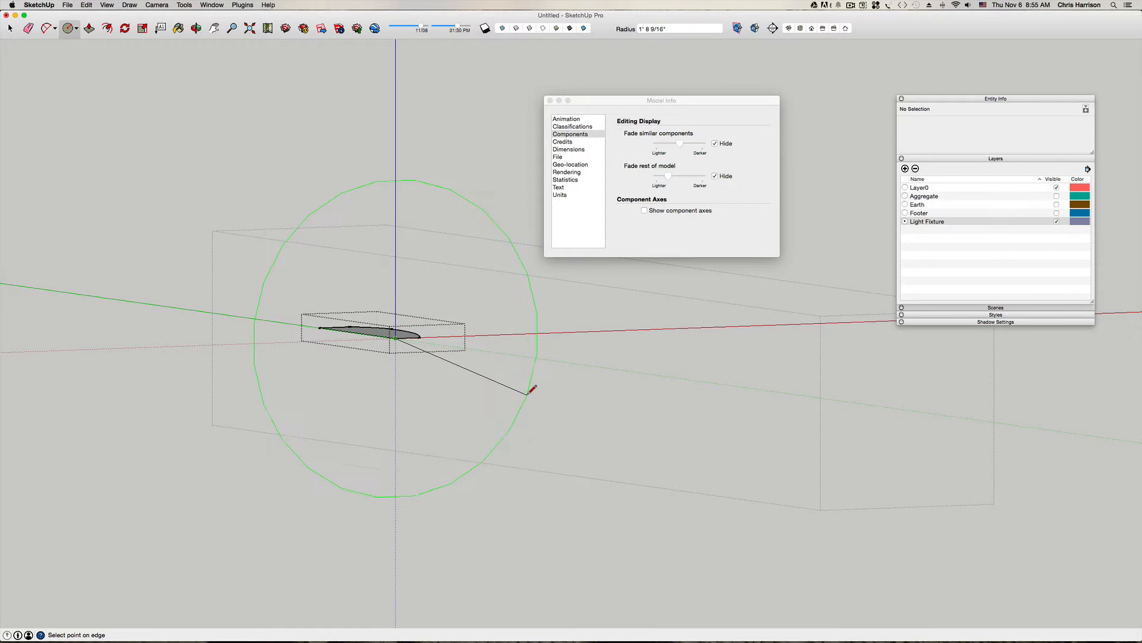
click(523, 395)
Step: Revolve the globe profile into a solid with Follow Me, using the circle's face as the path
middle_drag(523, 395, 462, 379)
key(space)
click(454, 377)
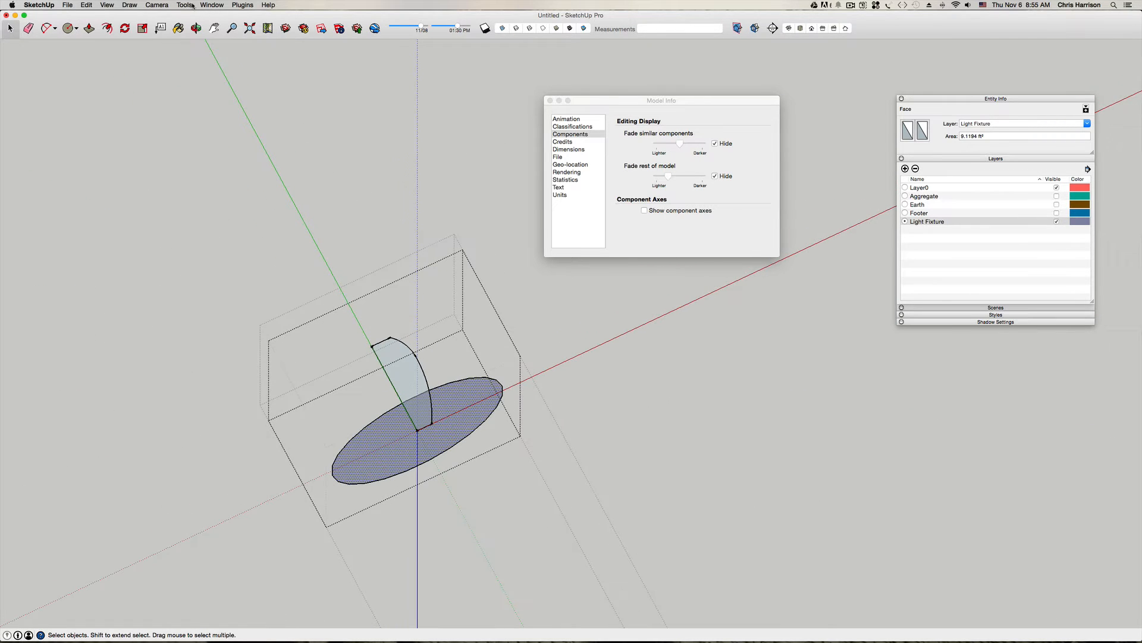
click(193, 6)
click(196, 84)
click(405, 376)
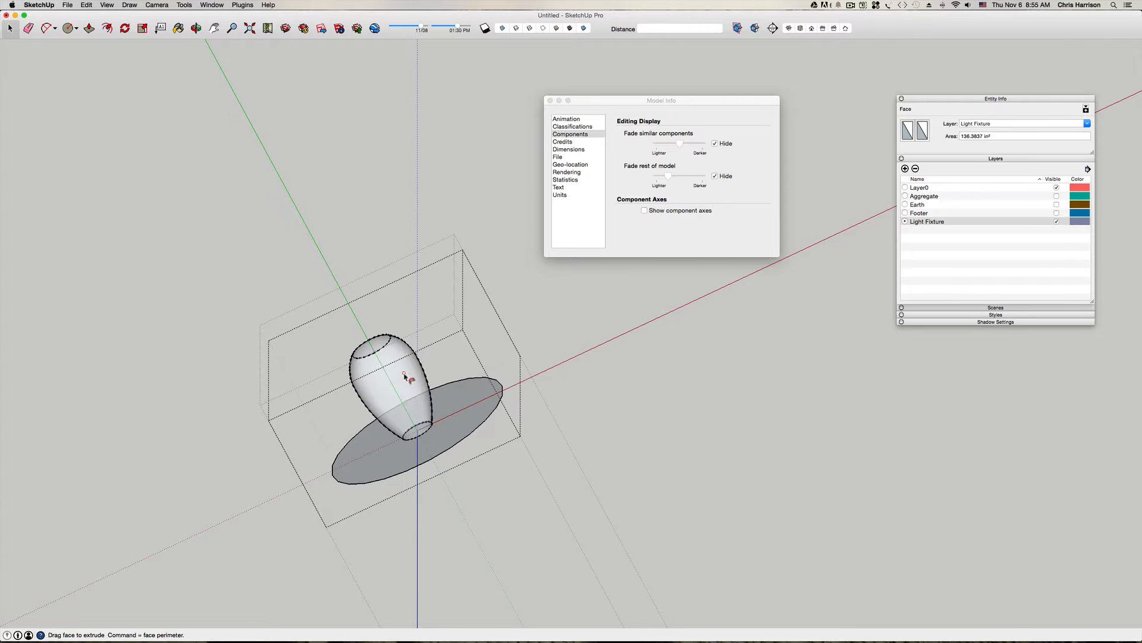
scroll(409, 371, down, 6)
Step: Delete the path circle's face and edge around the globe's base, and close the globe group
key(space)
scroll(424, 380, up, 5)
click(457, 391)
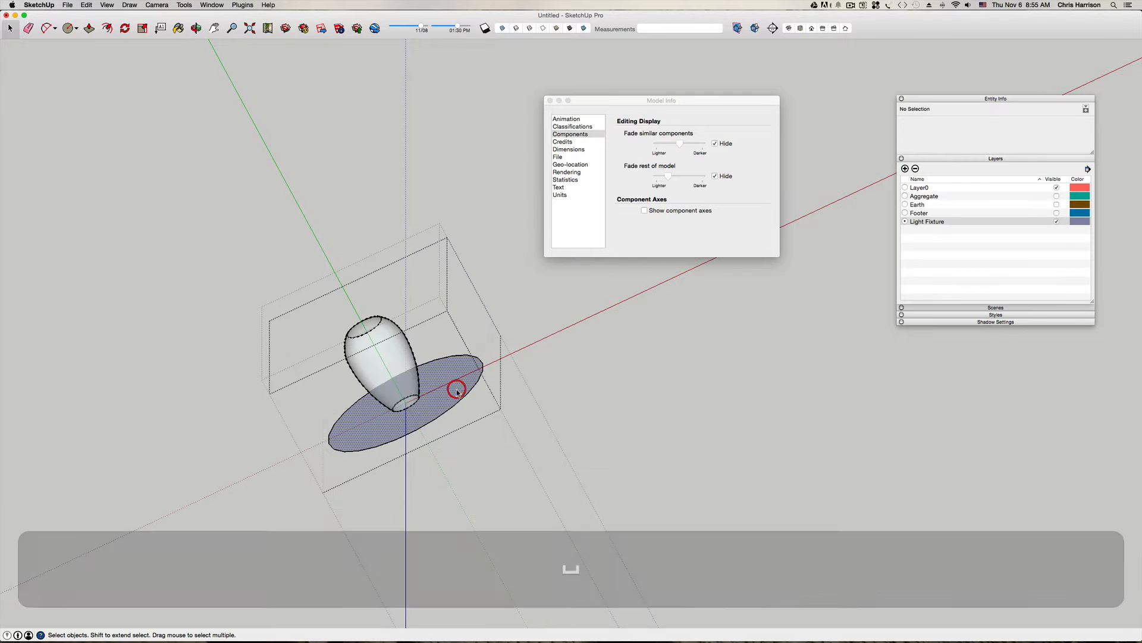
key(BackSpace)
click(462, 389)
key(BackSpace)
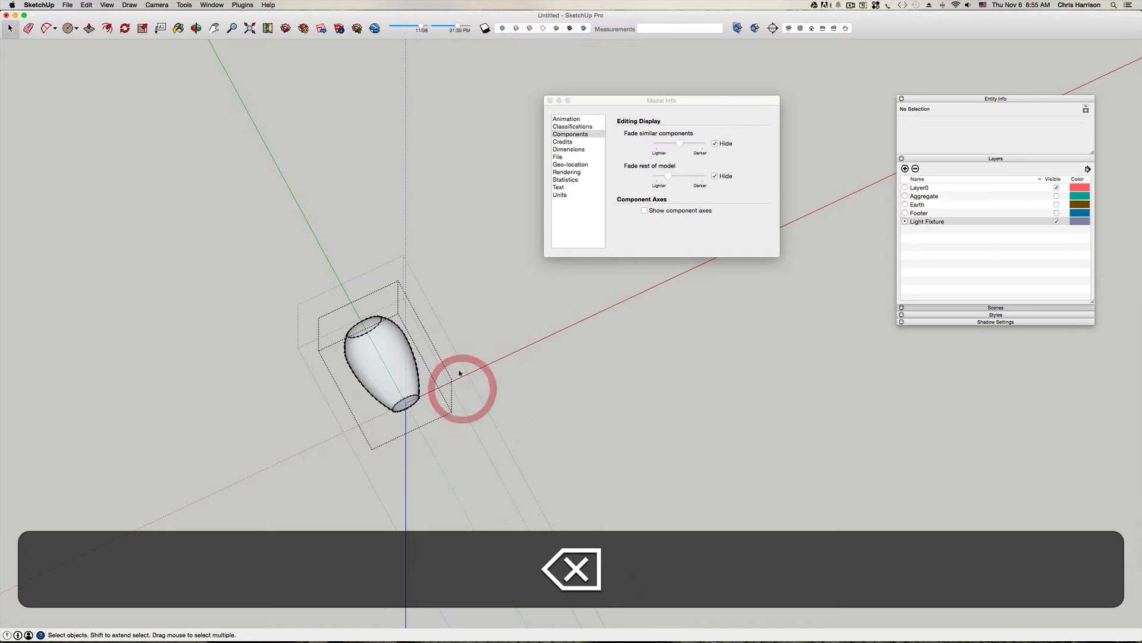
click(455, 294)
Step: Open the cap profile group above the globe and draw a vertical 24-sided circle at its lower axis endpoint, radius about 10 3/4"
scroll(361, 323, up, 3)
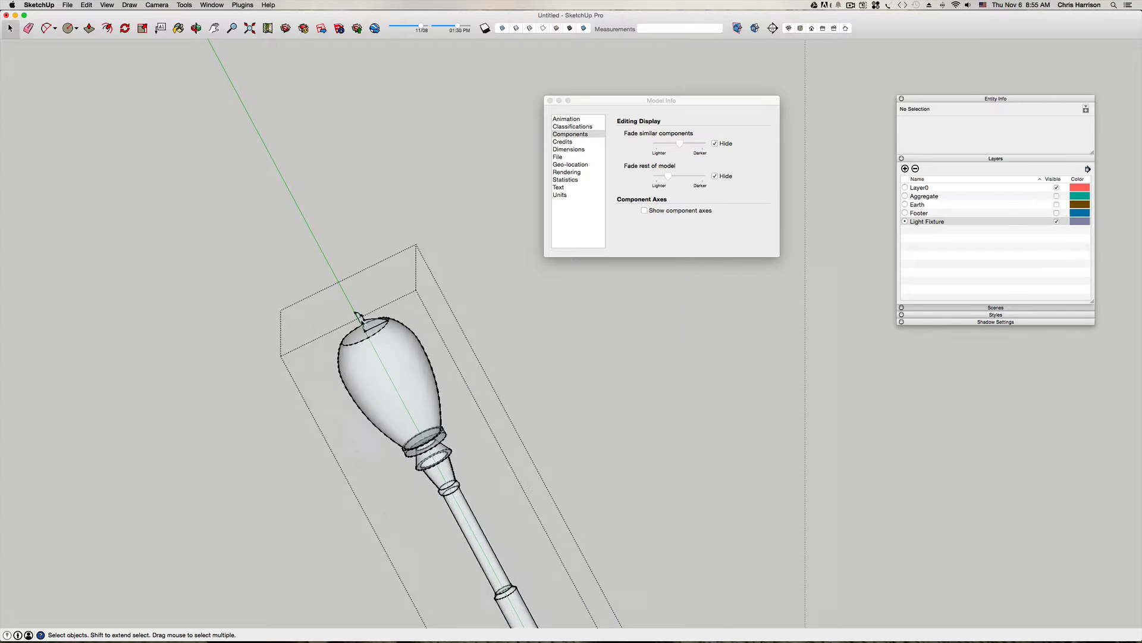
scroll(360, 318, up, 3)
click(366, 325)
scroll(375, 327, up, 1)
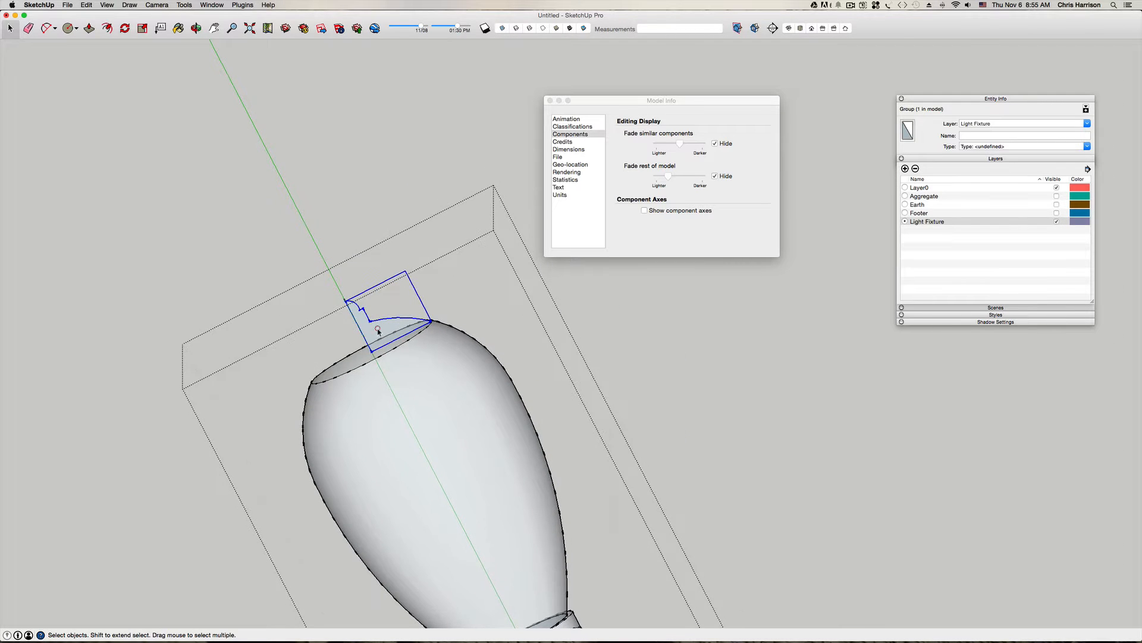
double_click(378, 329)
key(c)
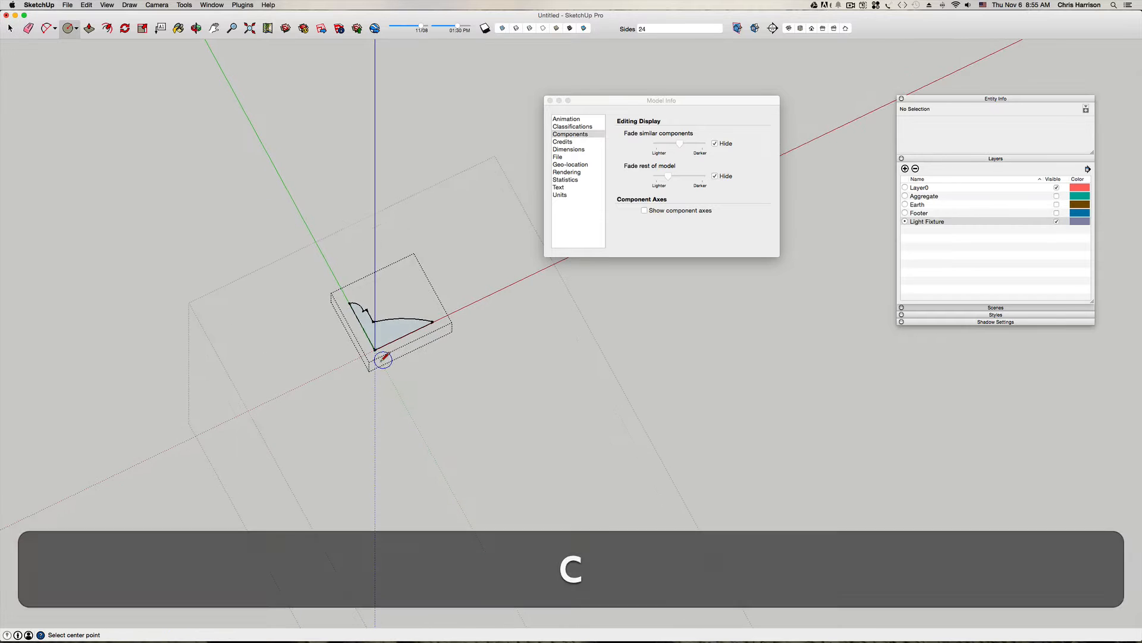
middle_drag(383, 359, 380, 334)
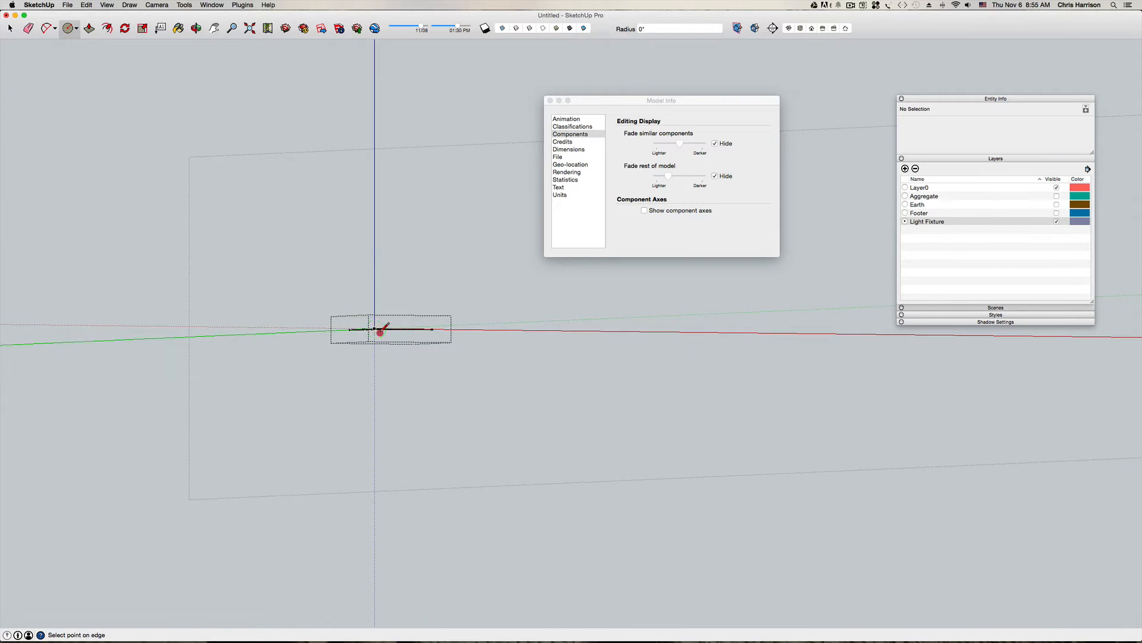
click(517, 353)
Step: Revolve the cap profile around the axis with Follow Me, using the circle's face as the path
middle_drag(518, 352, 467, 437)
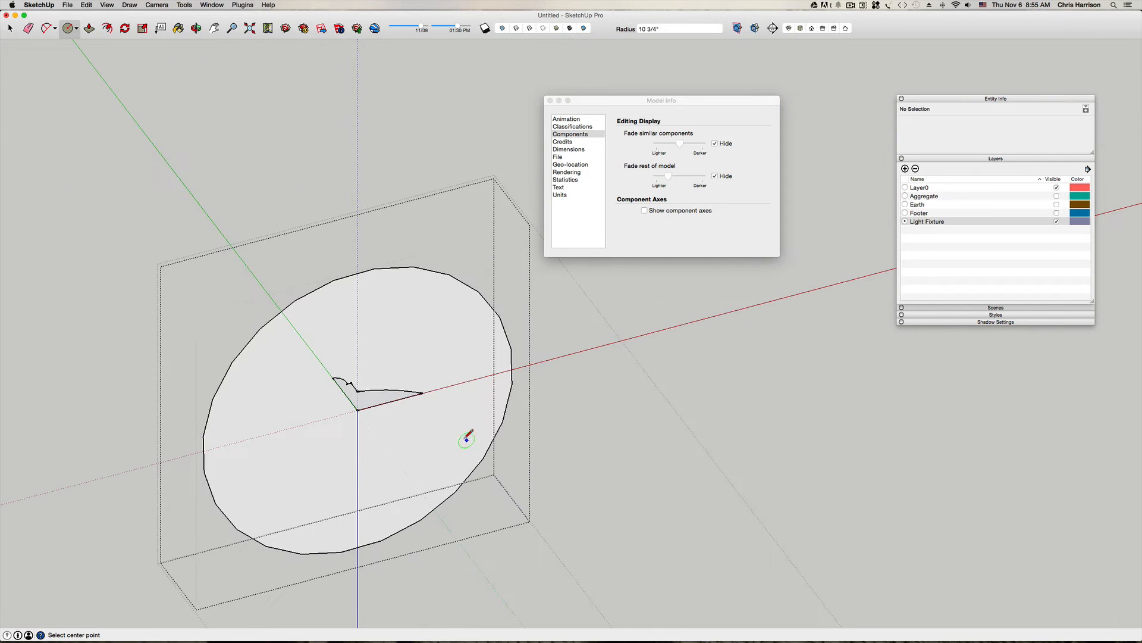
key(space)
click(460, 437)
click(189, 5)
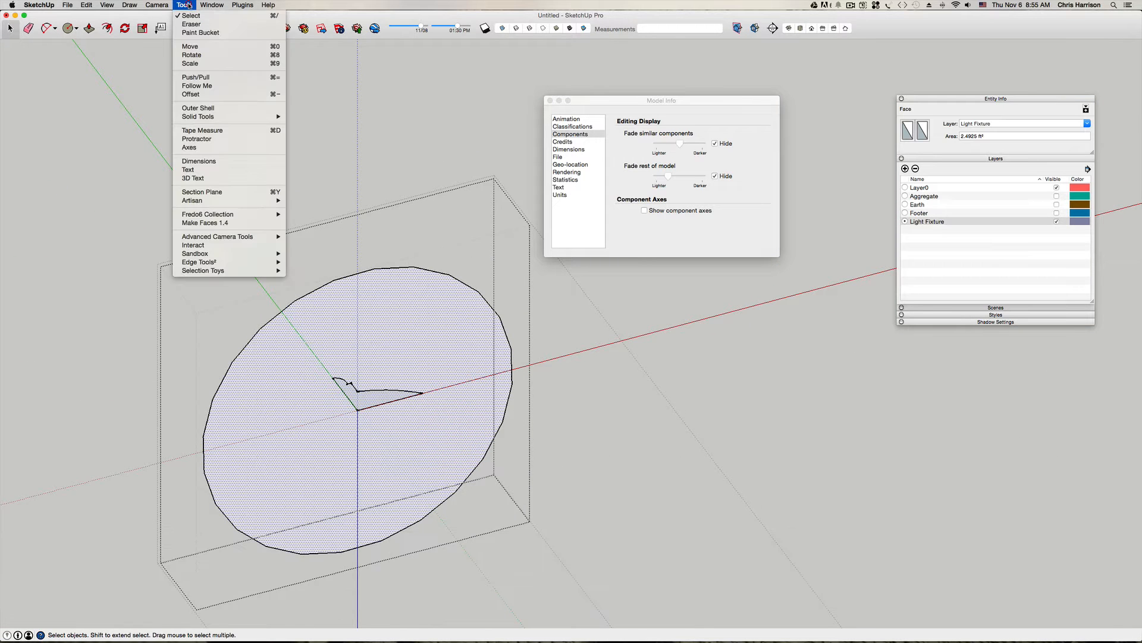
click(199, 85)
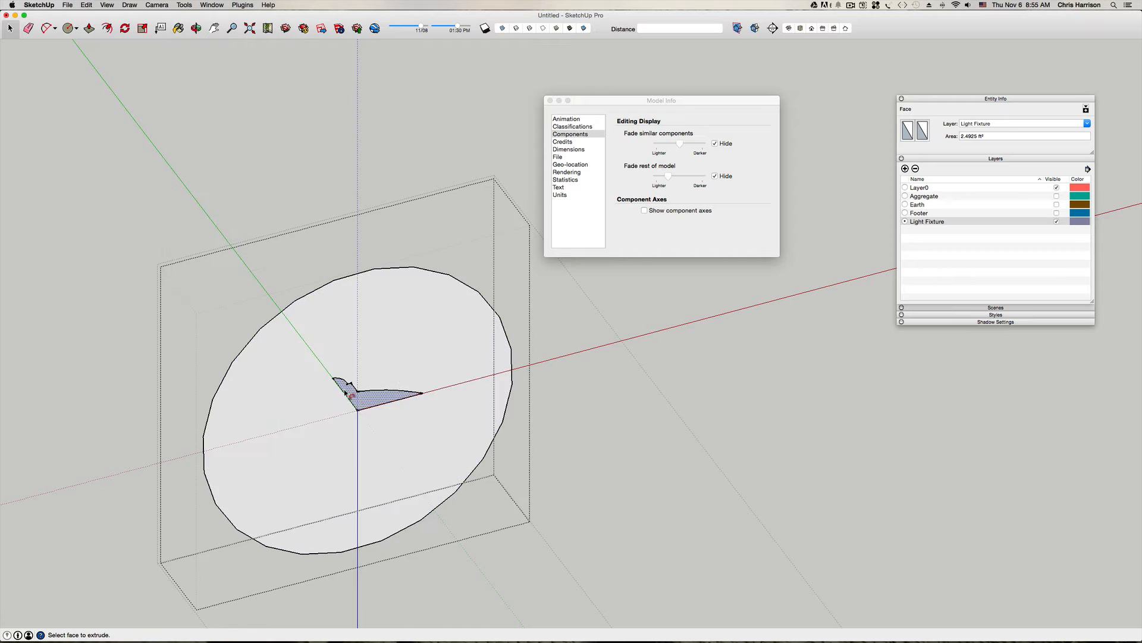
click(338, 394)
scroll(385, 411, up, 6)
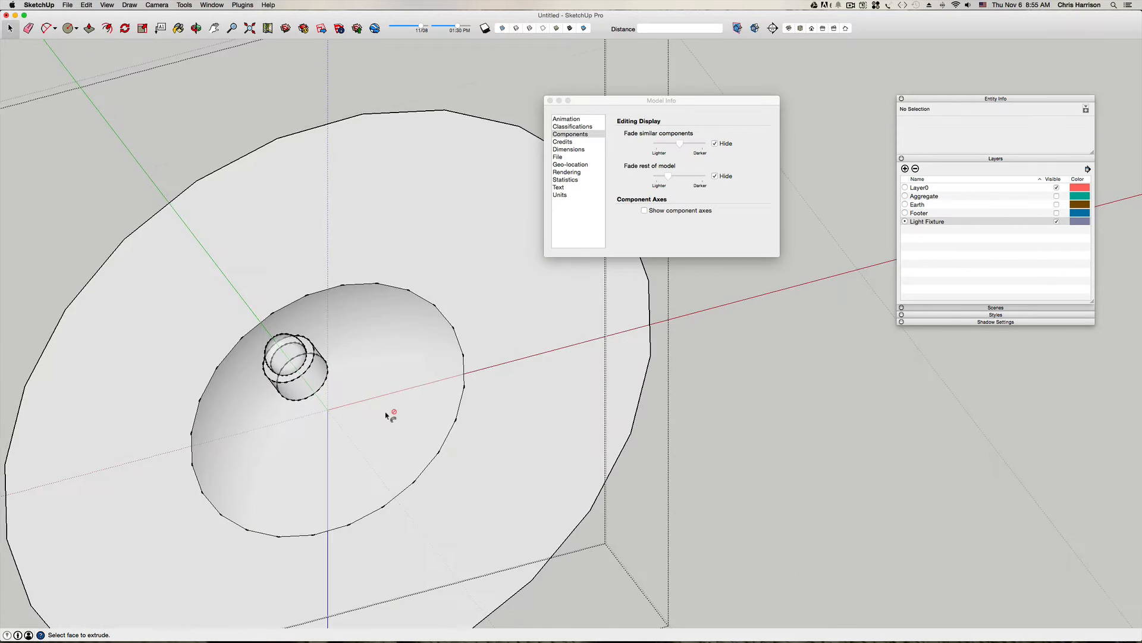
Step: Delete the path circle's face and edge around the cap, and close the cap group
middle_drag(385, 412, 387, 309)
key(space)
click(518, 345)
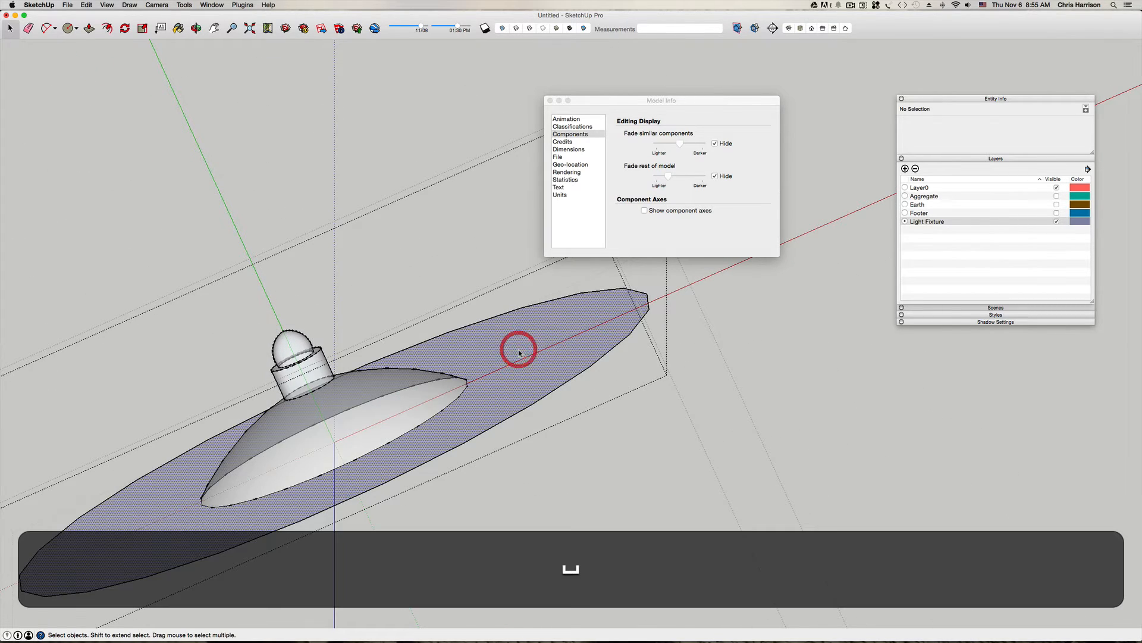
key(BackSpace)
click(599, 363)
key(BackSpace)
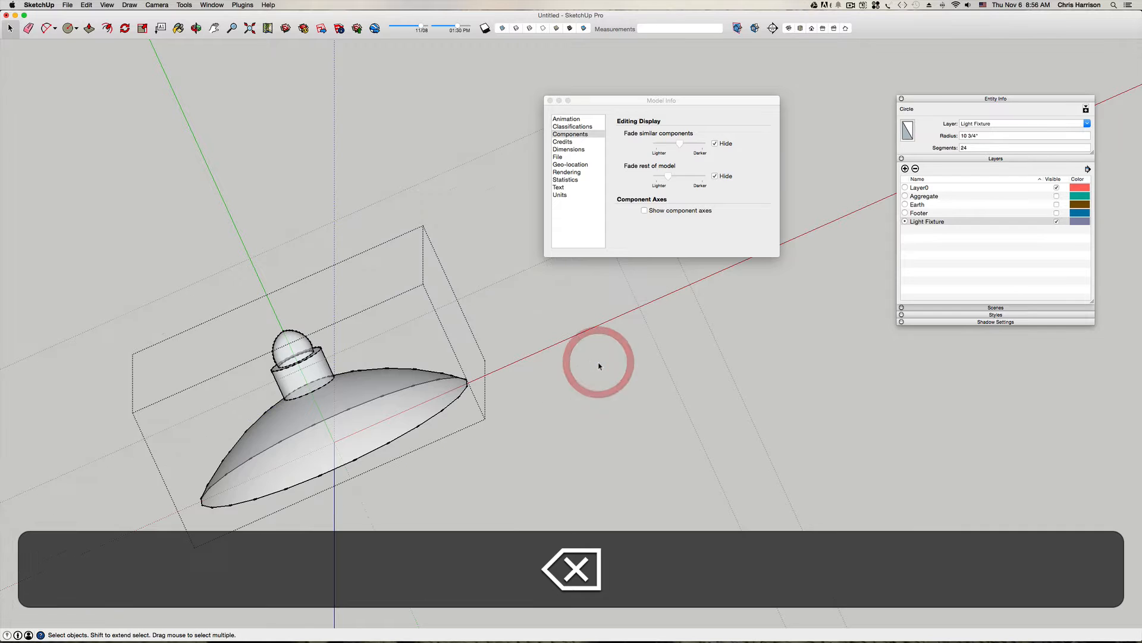
scroll(484, 299, down, 3)
click(394, 222)
Step: Close Model Info and paint the post and base group black with a color already in the model
scroll(394, 223, up, 6)
scroll(394, 225, down, 10)
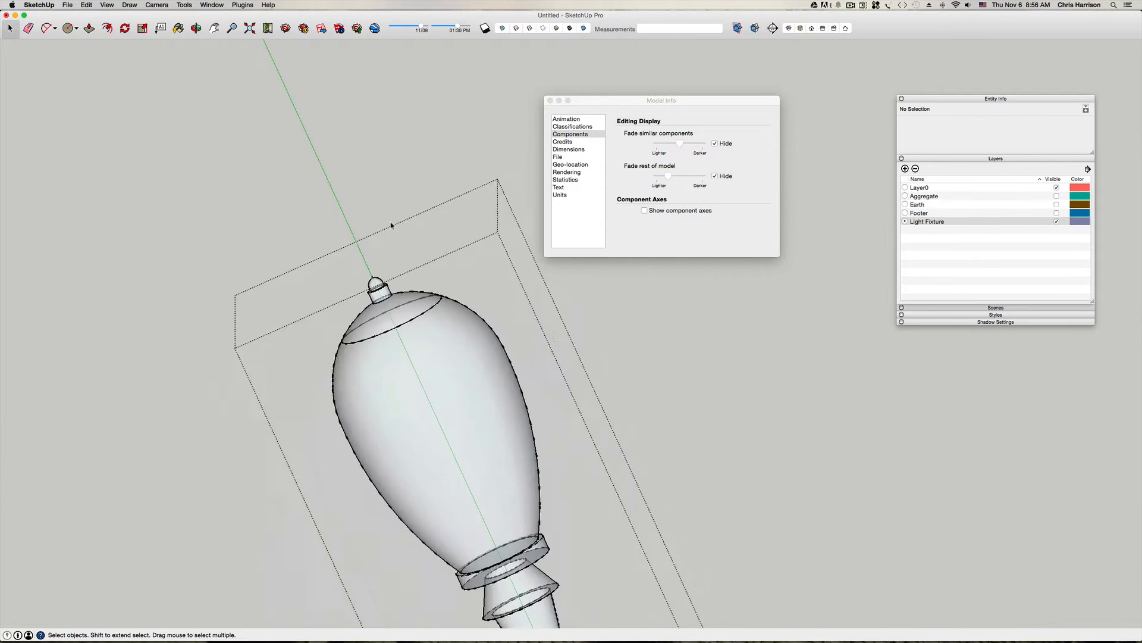
scroll(426, 315, down, 1)
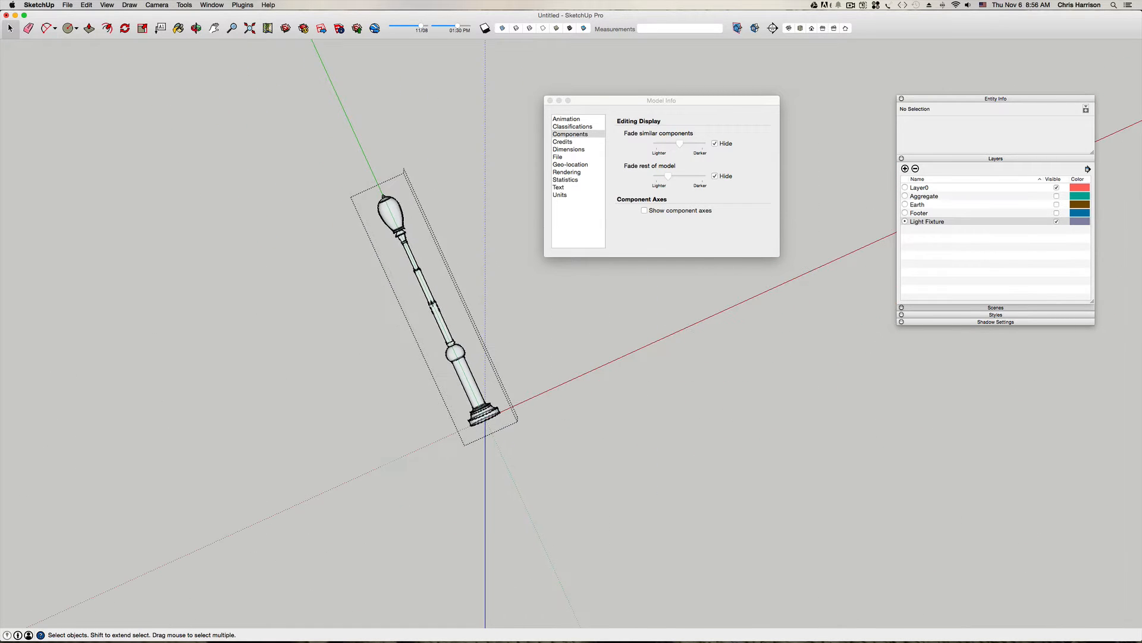
click(434, 301)
scroll(441, 307, up, 5)
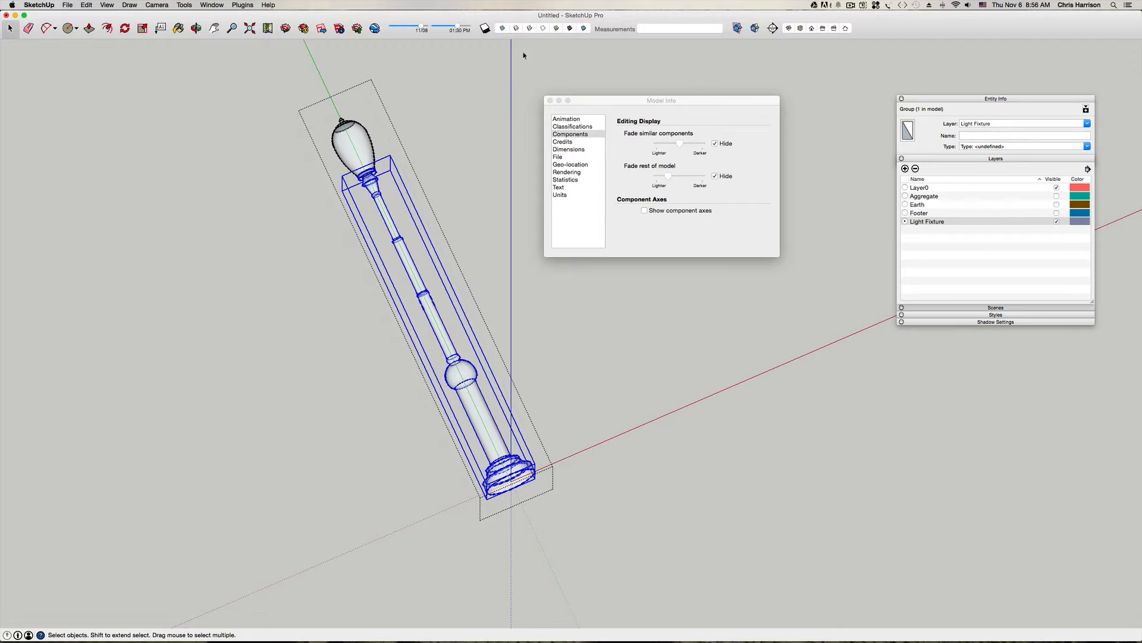
click(549, 101)
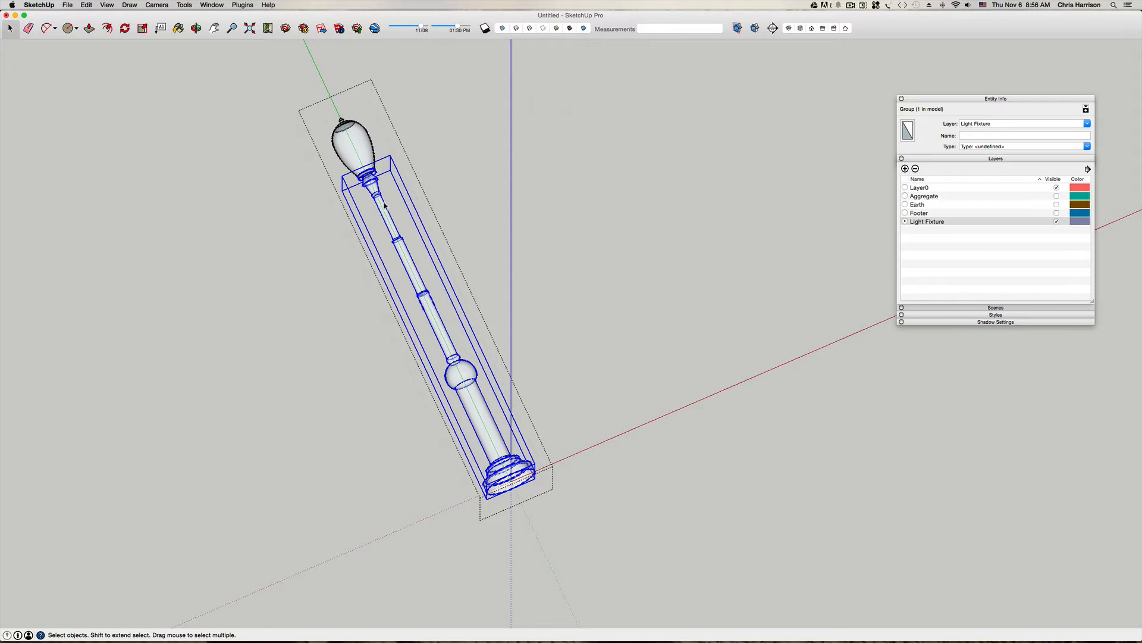
key(b)
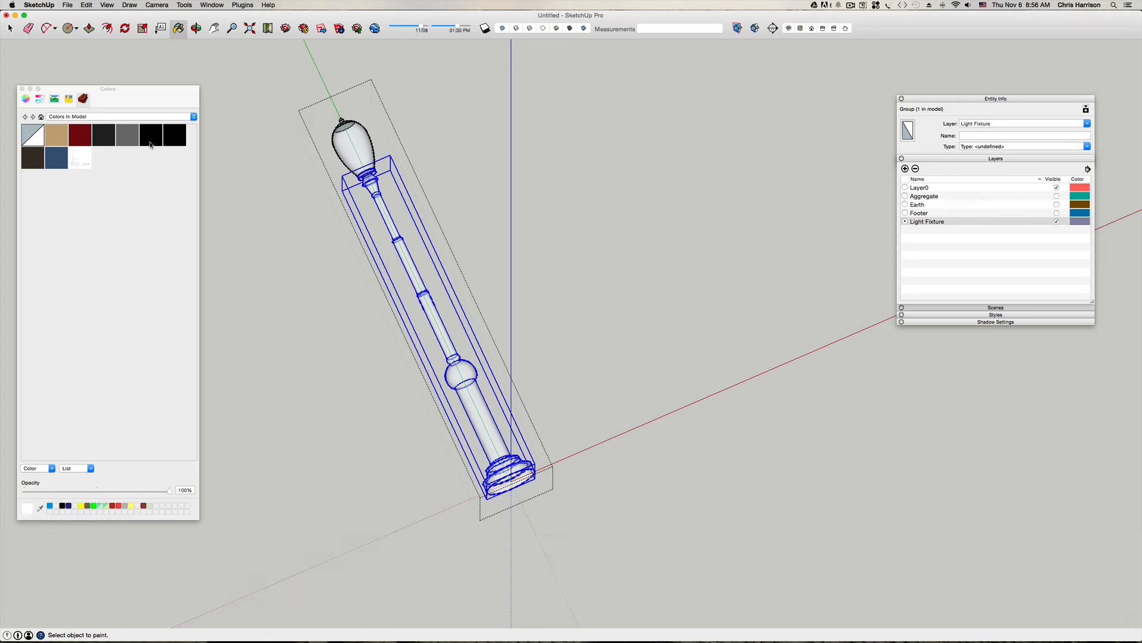
click(151, 135)
click(180, 140)
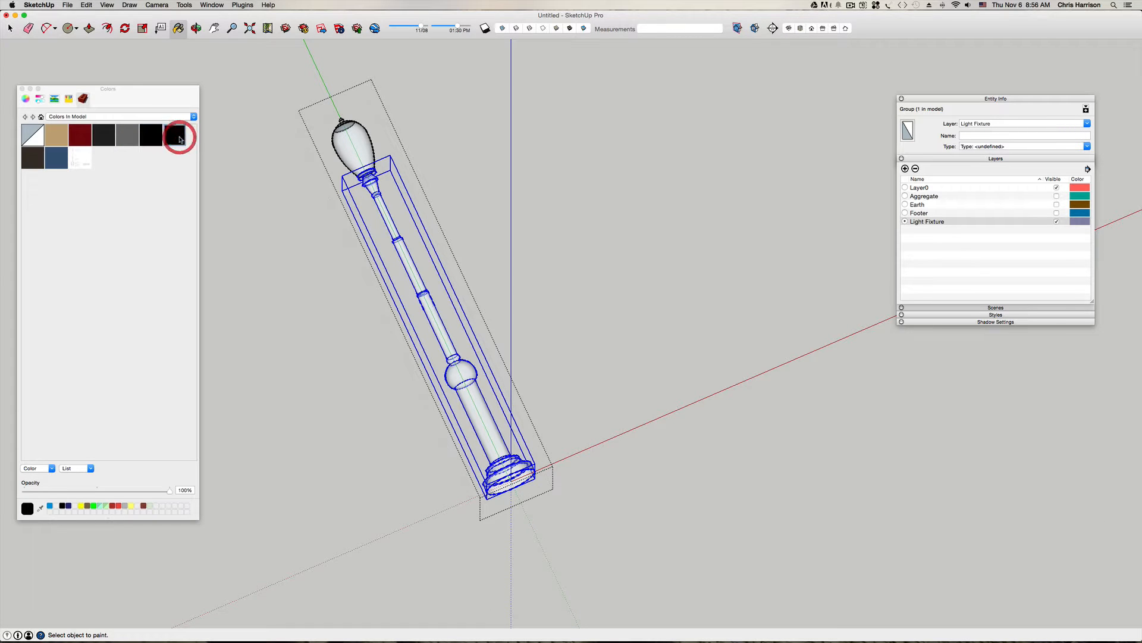
click(498, 428)
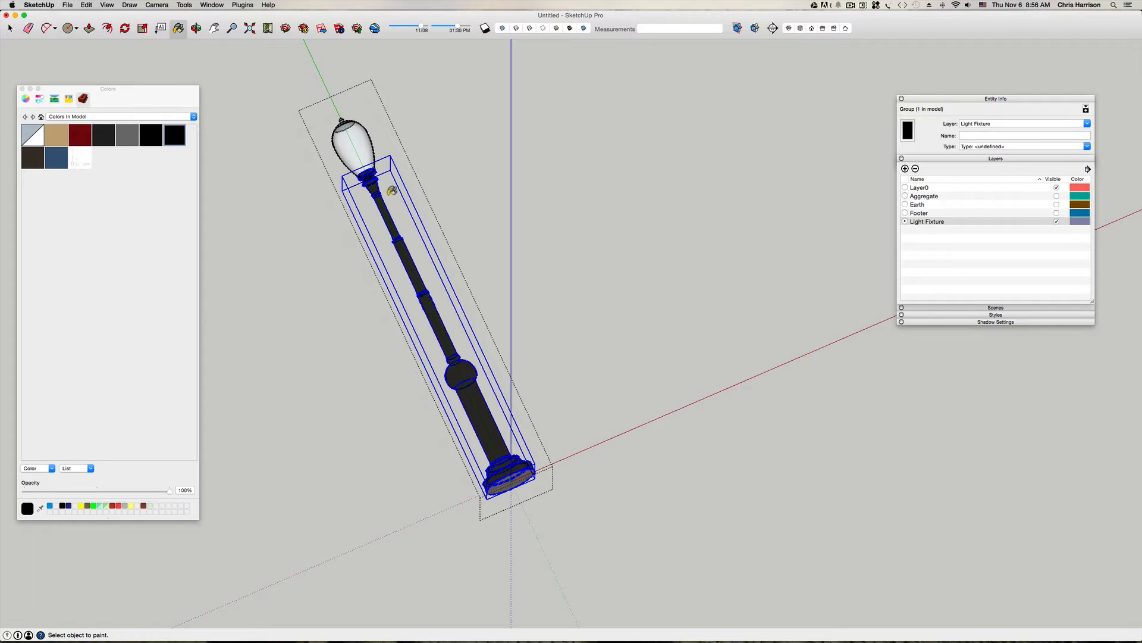
Step: Select the globe group and paint it with Translucent_Glass_Blue from the Translucent materials
key(space)
scroll(348, 158, up, 5)
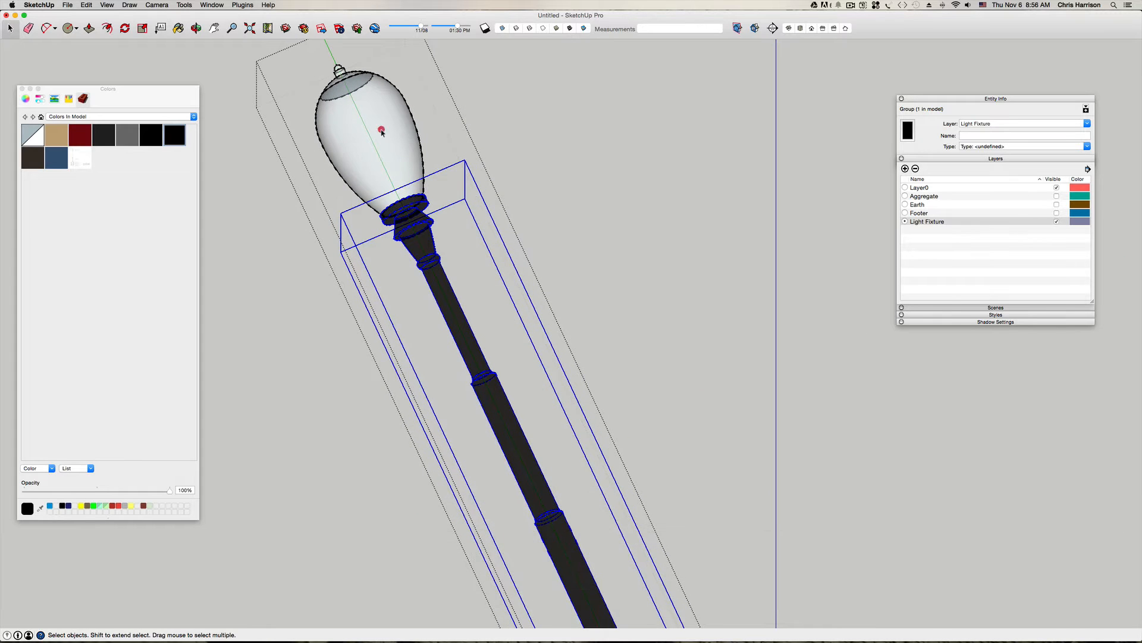
click(379, 135)
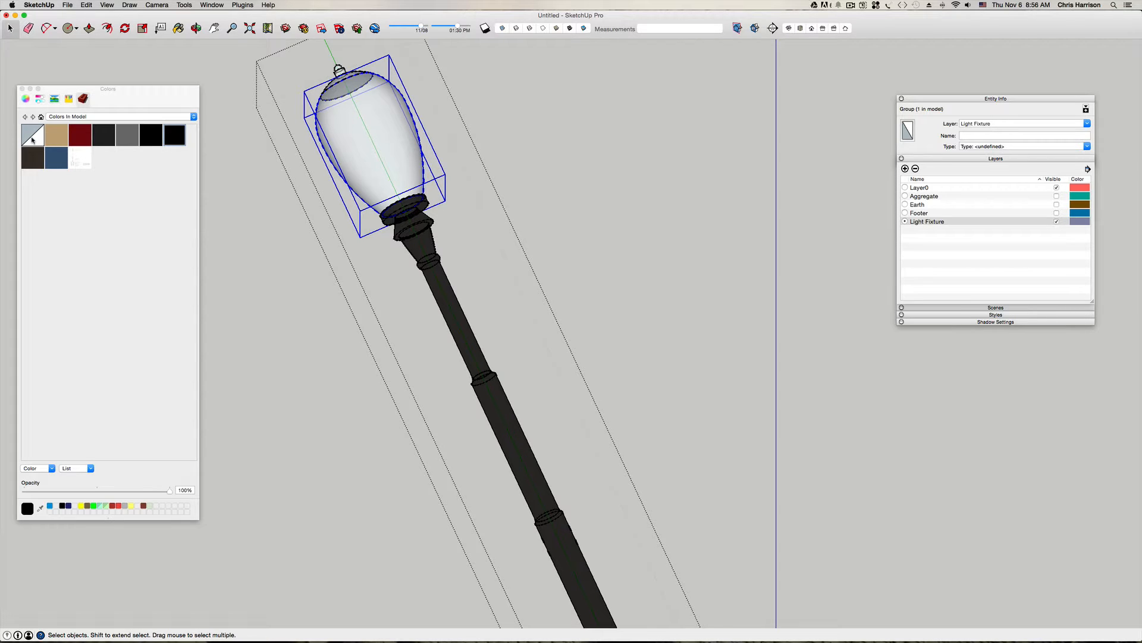
click(83, 98)
click(193, 116)
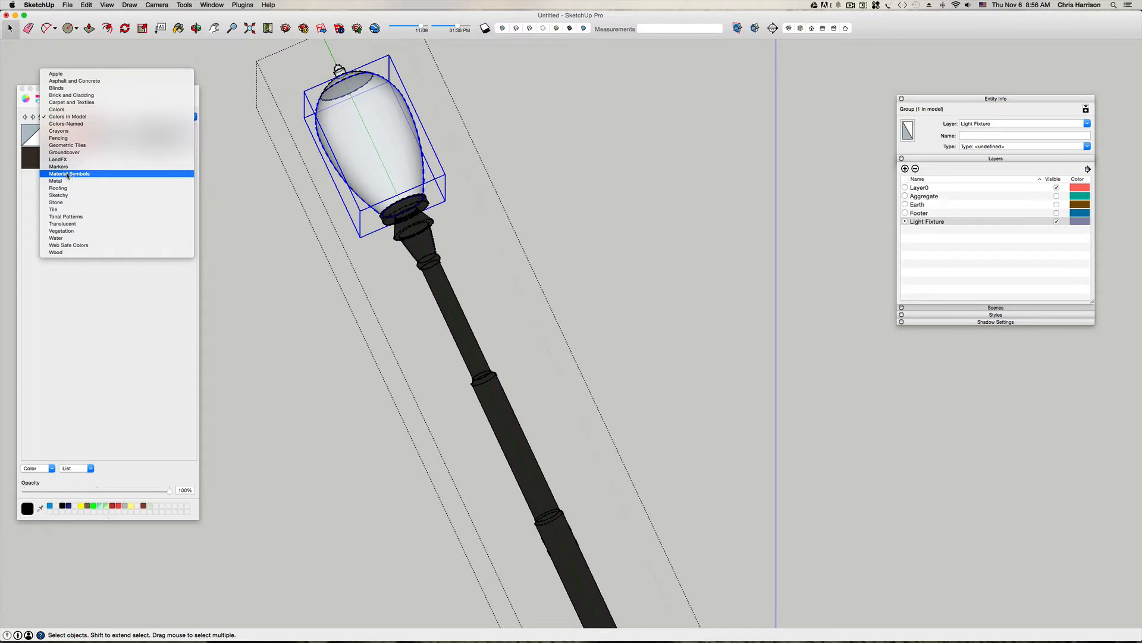
click(81, 225)
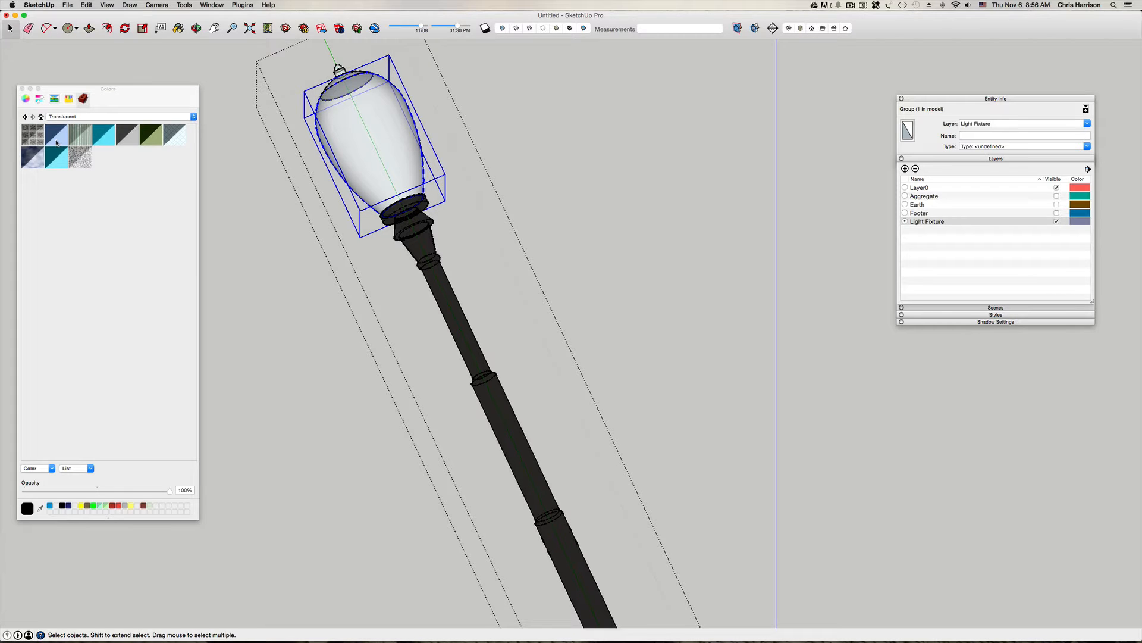
click(56, 141)
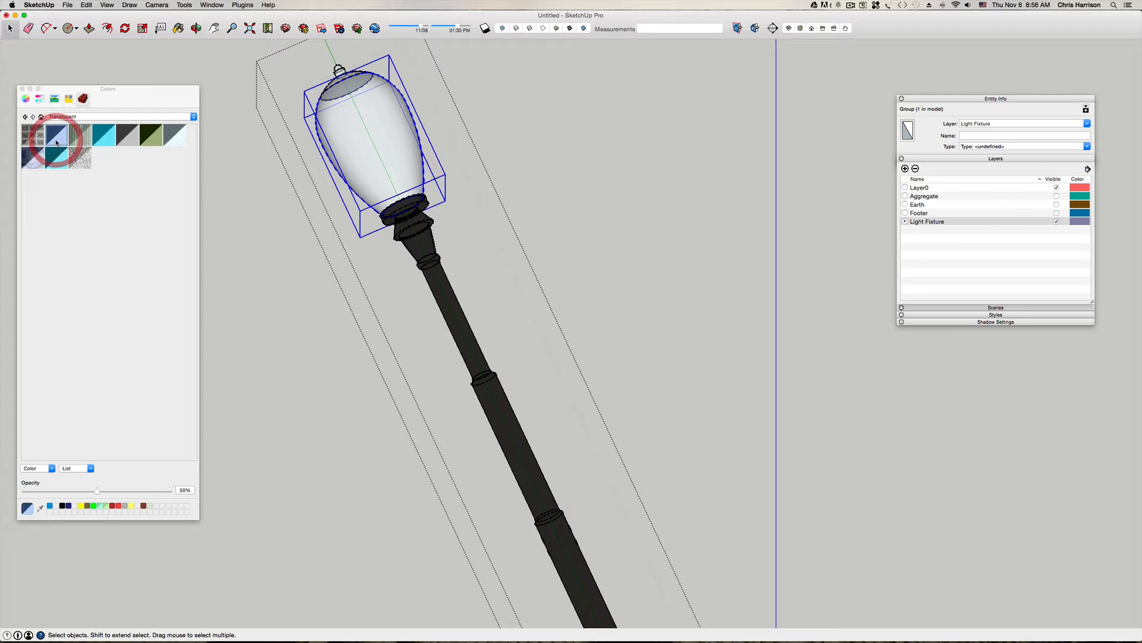
click(381, 156)
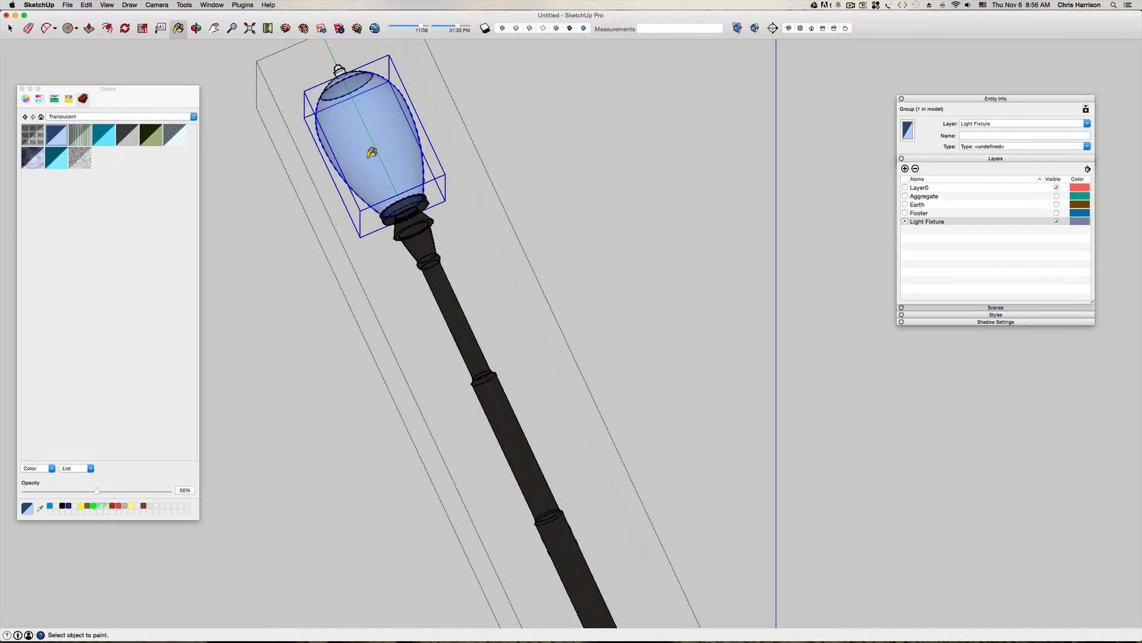
Step: Edit the Translucent_Glass_Blue material in the model, changing its color to a pale, nearly neutral gray, and finish editing
click(41, 117)
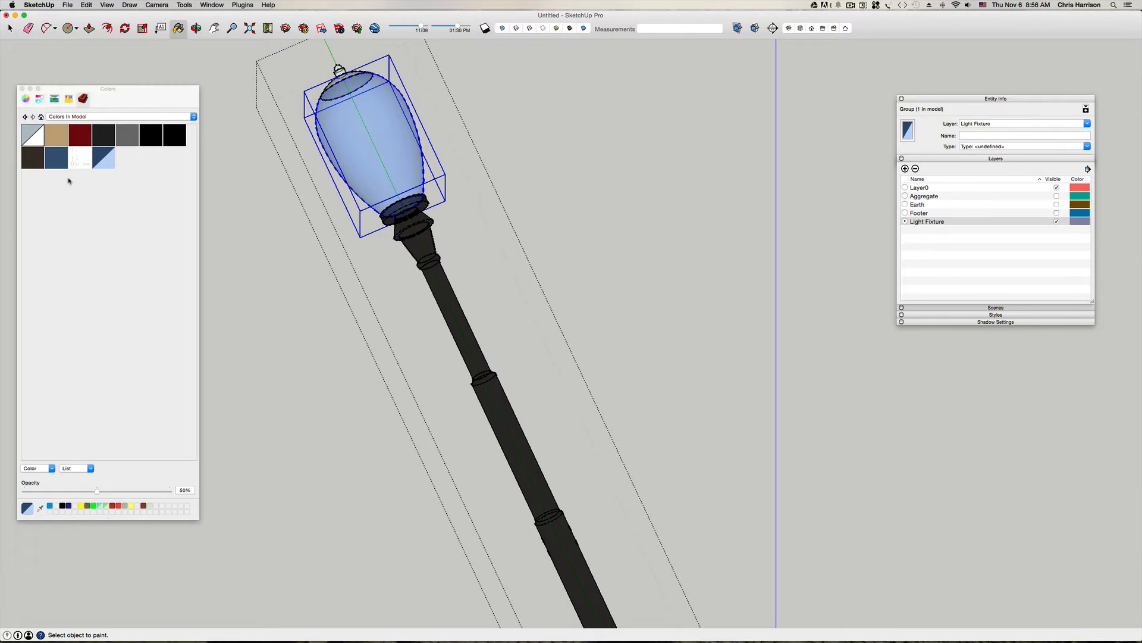
double_click(108, 157)
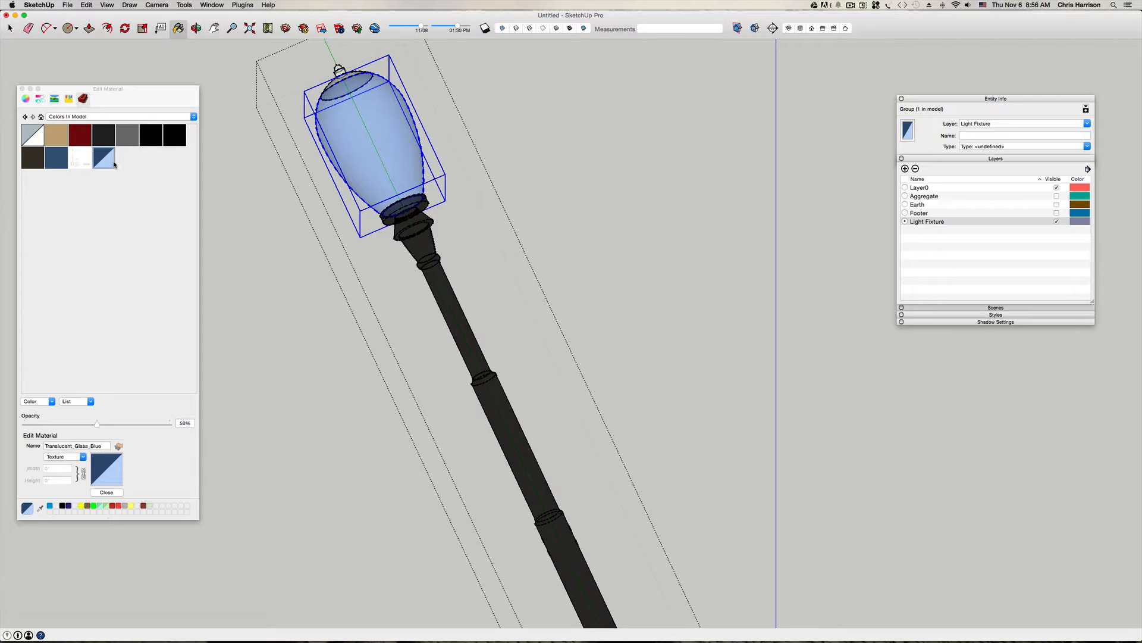
right_click(103, 159)
click(115, 167)
click(25, 99)
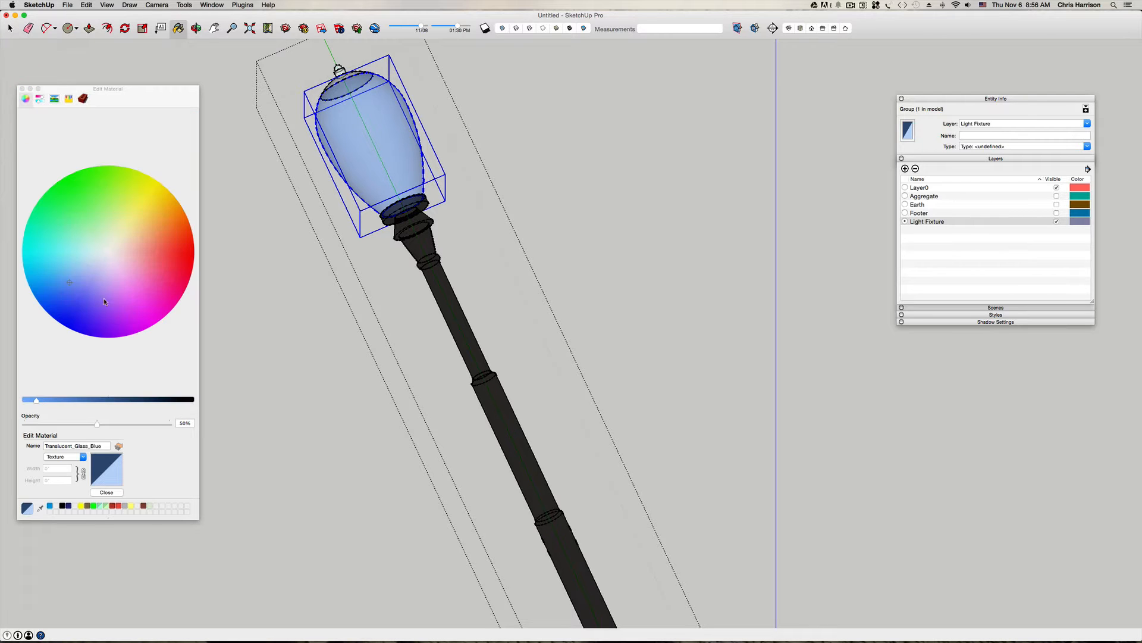
drag(72, 286, 100, 266)
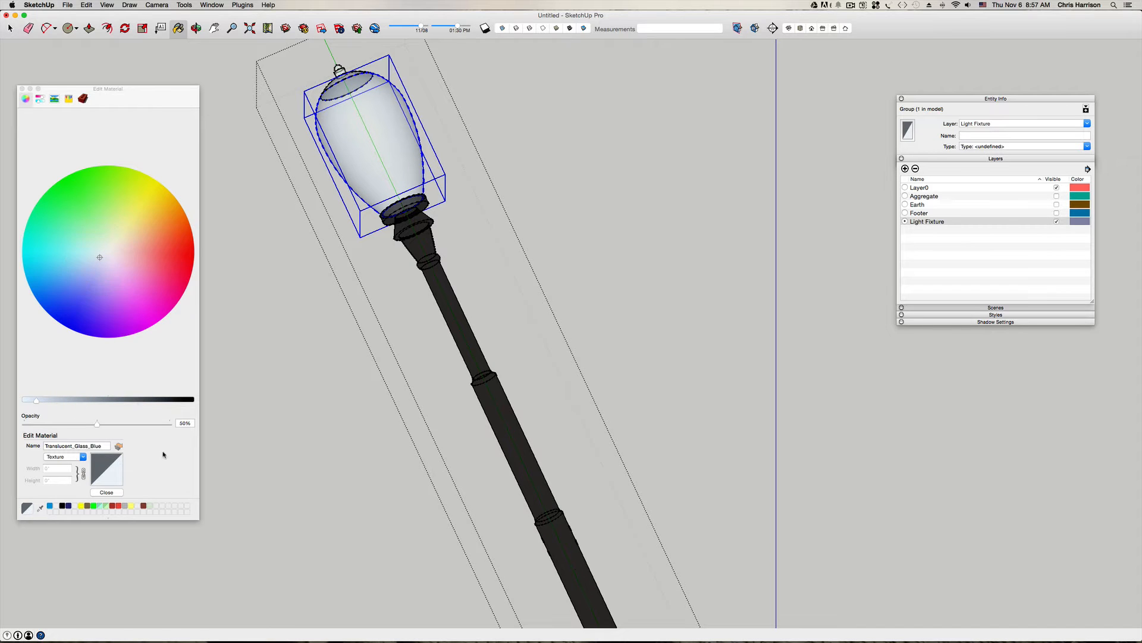
click(114, 493)
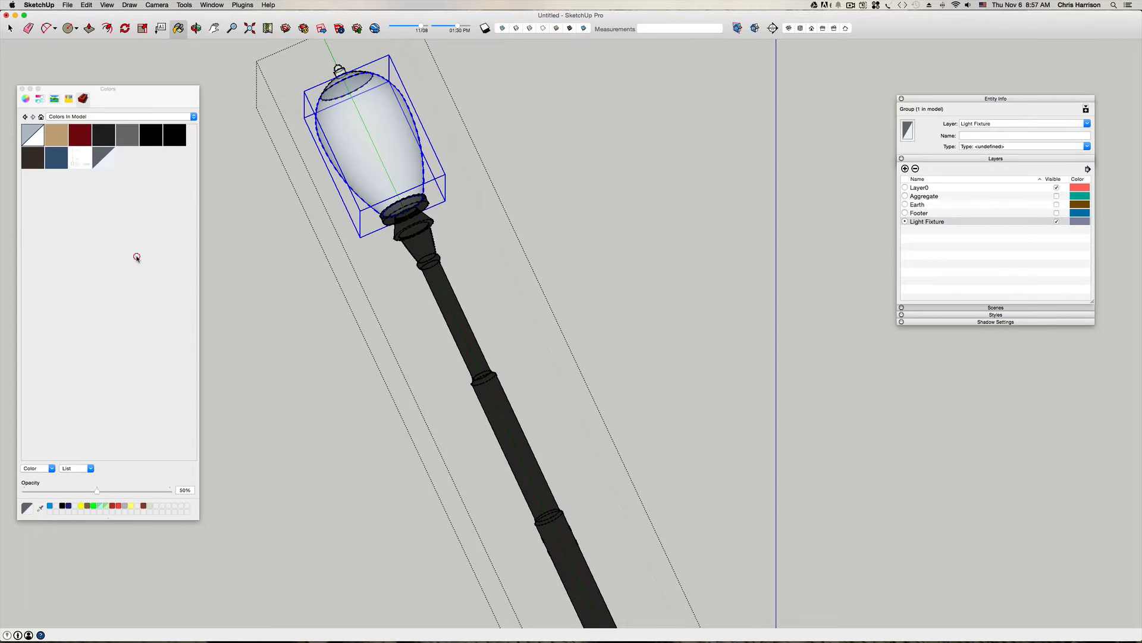
key(space)
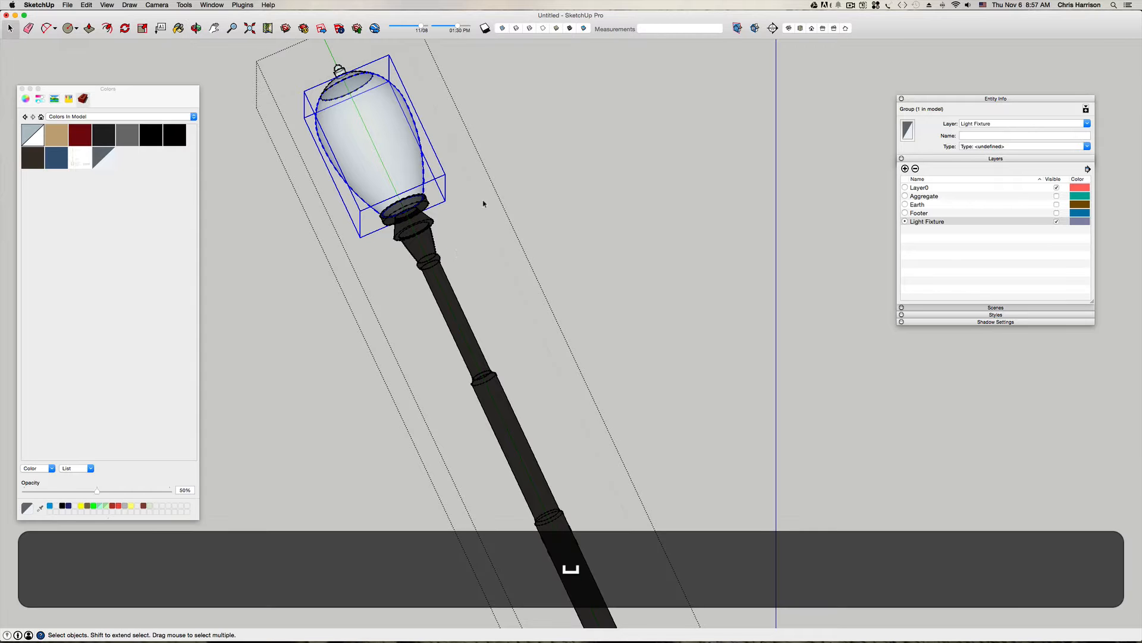
Step: Sample the black from the post, paint the cap group above the globe with it, and close the light fixture group
middle_drag(483, 204, 487, 291)
key(b)
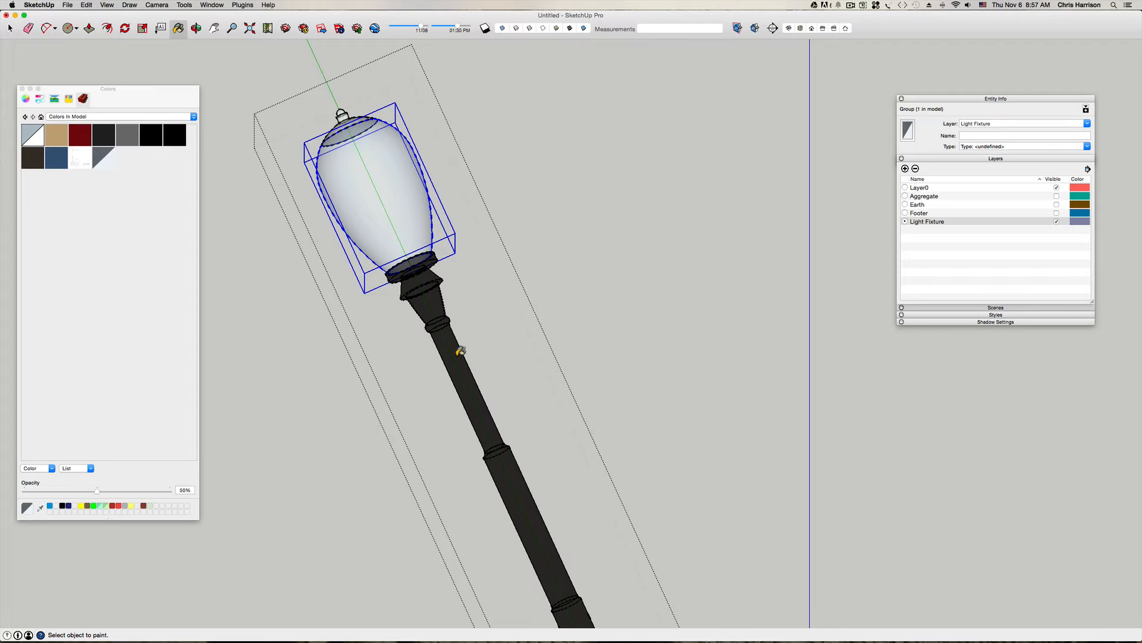
super+click(457, 356)
scroll(350, 101, up, 2)
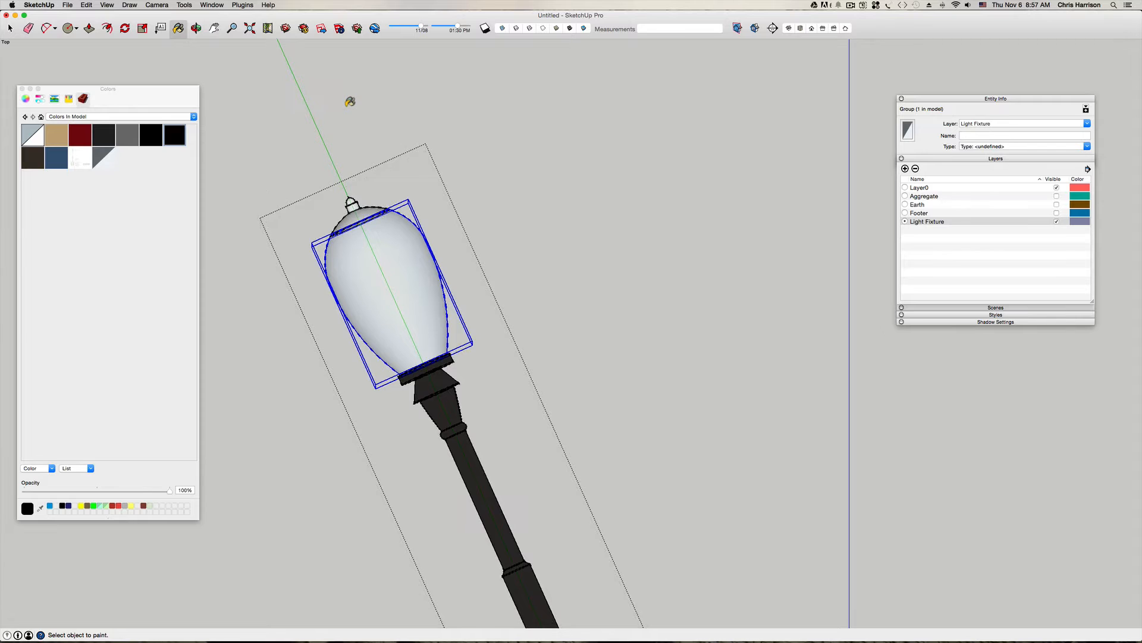
middle_drag(350, 100, 355, 106)
scroll(359, 209, up, 2)
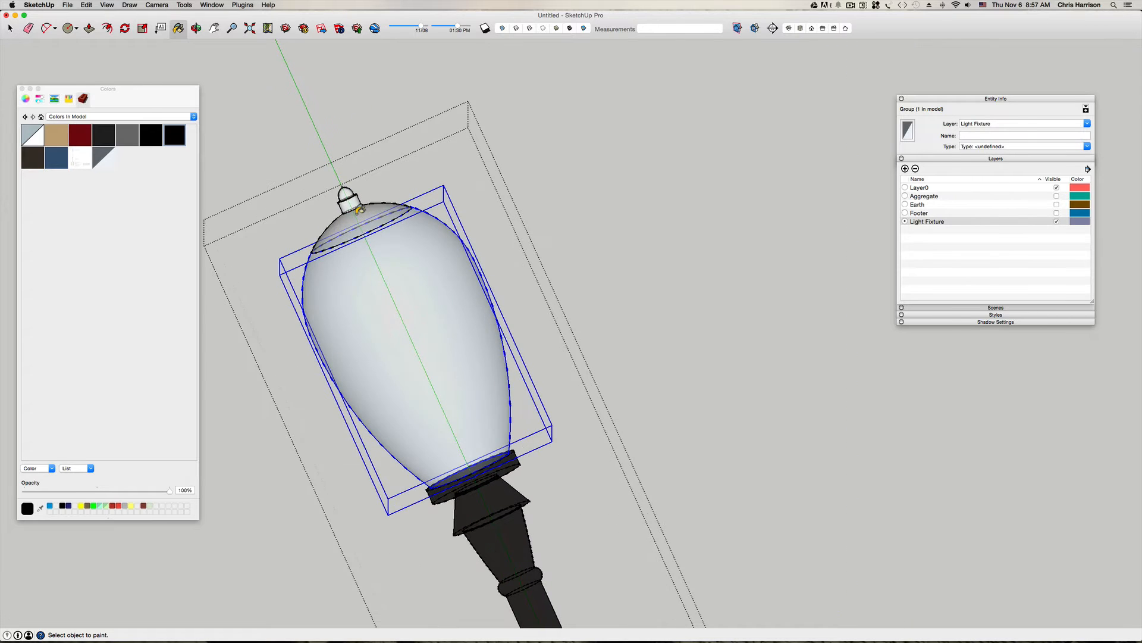
key(space)
click(355, 205)
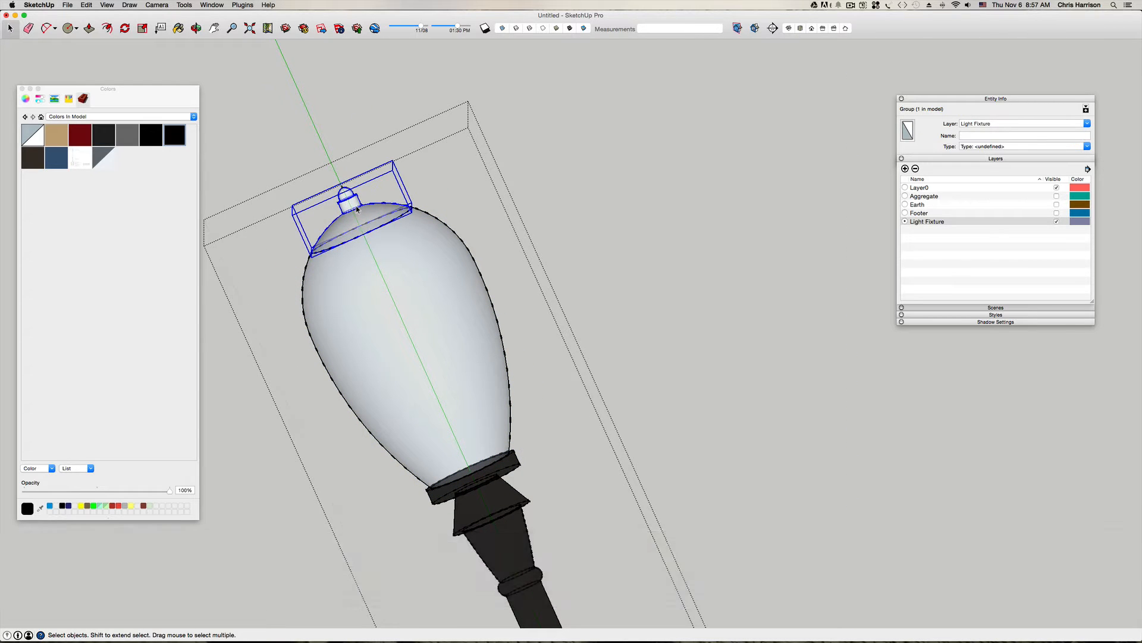
key(b)
click(357, 202)
key(space)
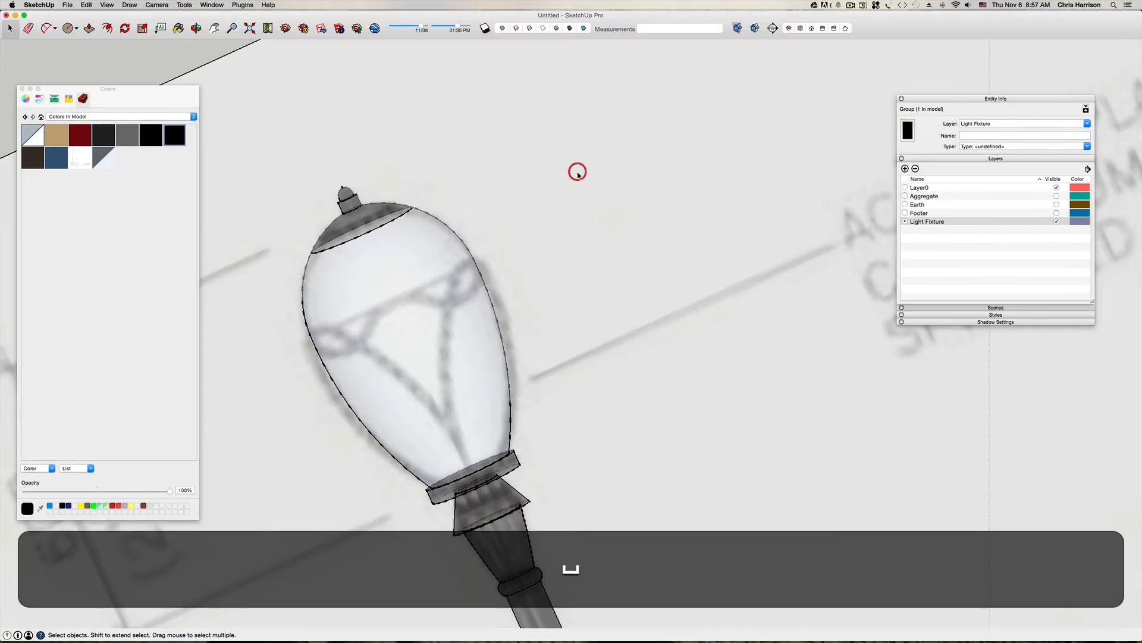
click(577, 170)
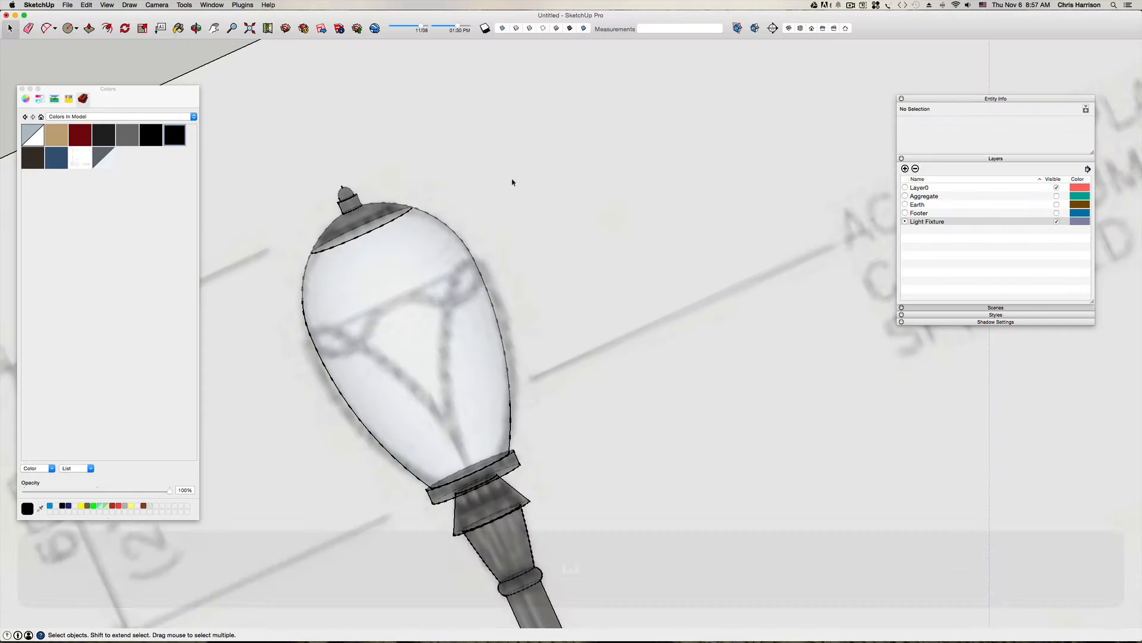
scroll(512, 182, down, 10)
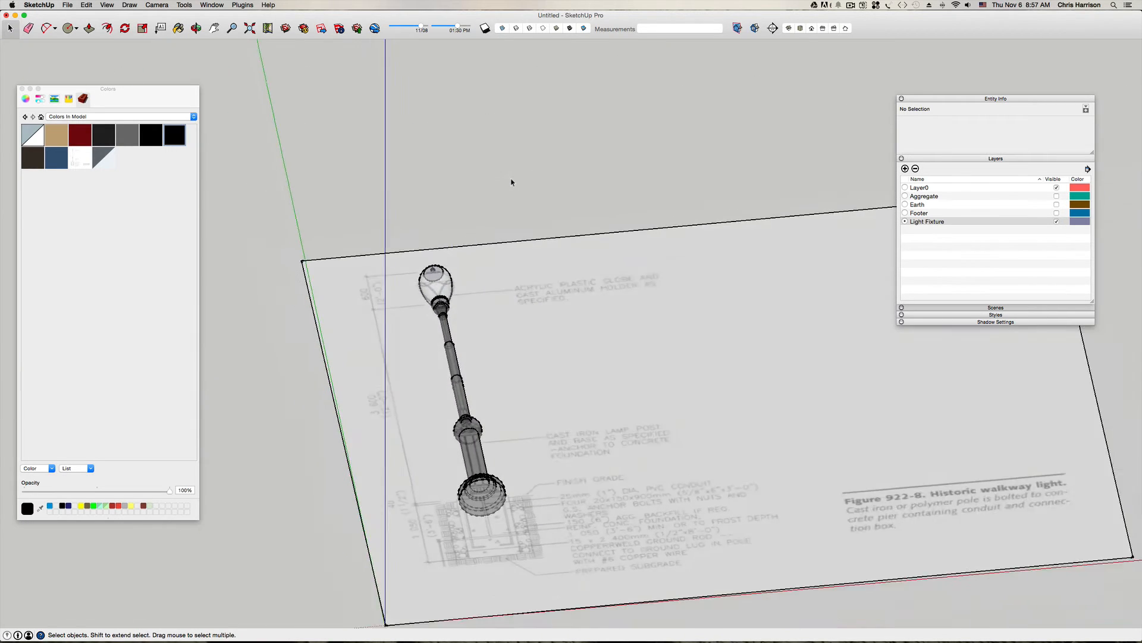
Step: Edit the style's edge settings to turn off Profiles, Extension and Endpoints
mouse_move(517, 264)
middle_down()
mouse_move(571, 357)
mouse_move(520, 284)
mouse_move(269, 93)
middle_up()
key(super+2)
scroll(571, 357, up, 5)
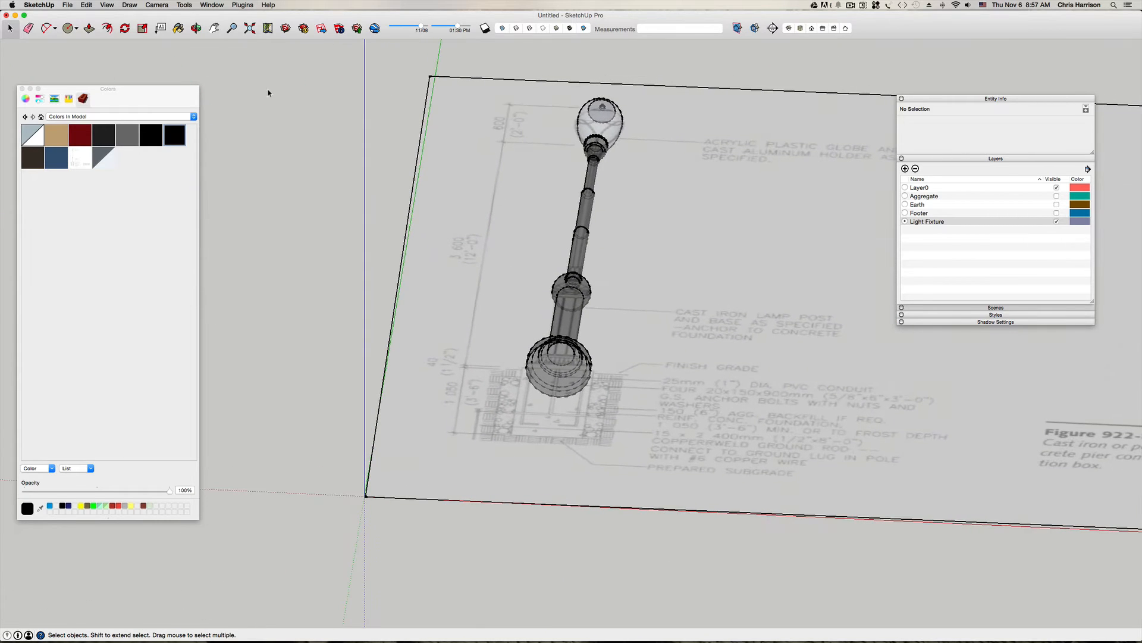
click(1005, 315)
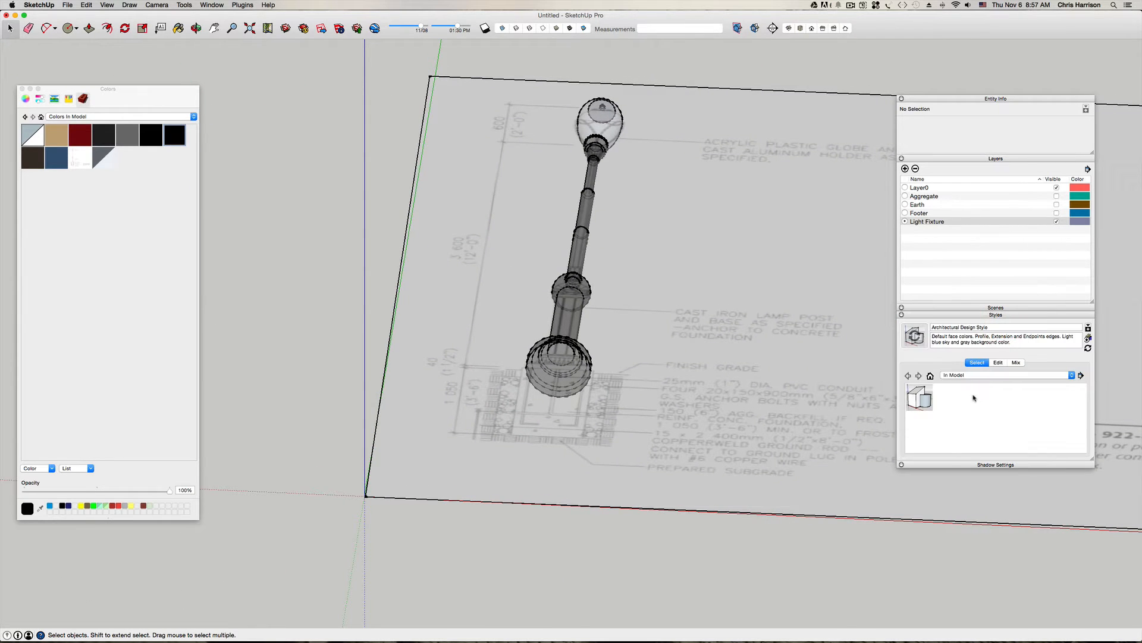
click(997, 363)
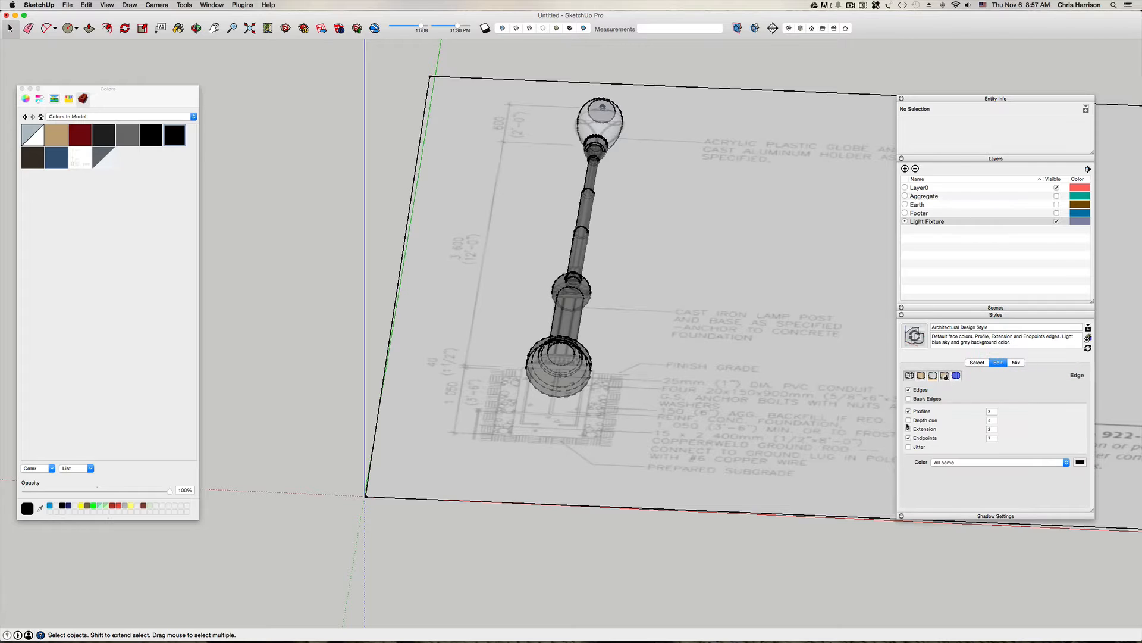
click(909, 411)
click(909, 429)
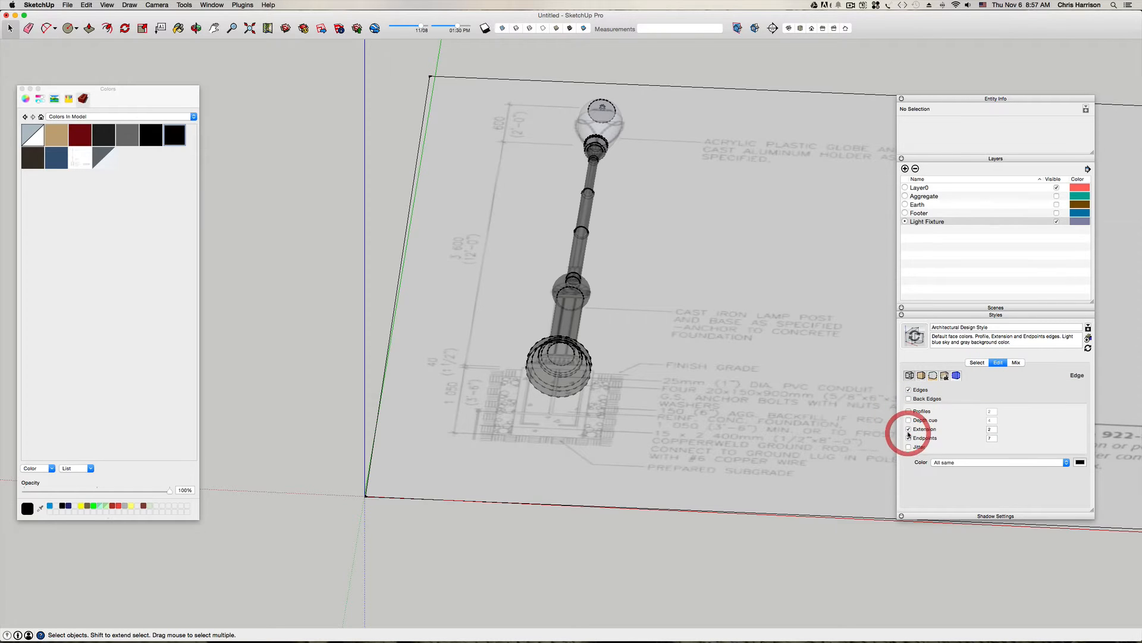
click(909, 438)
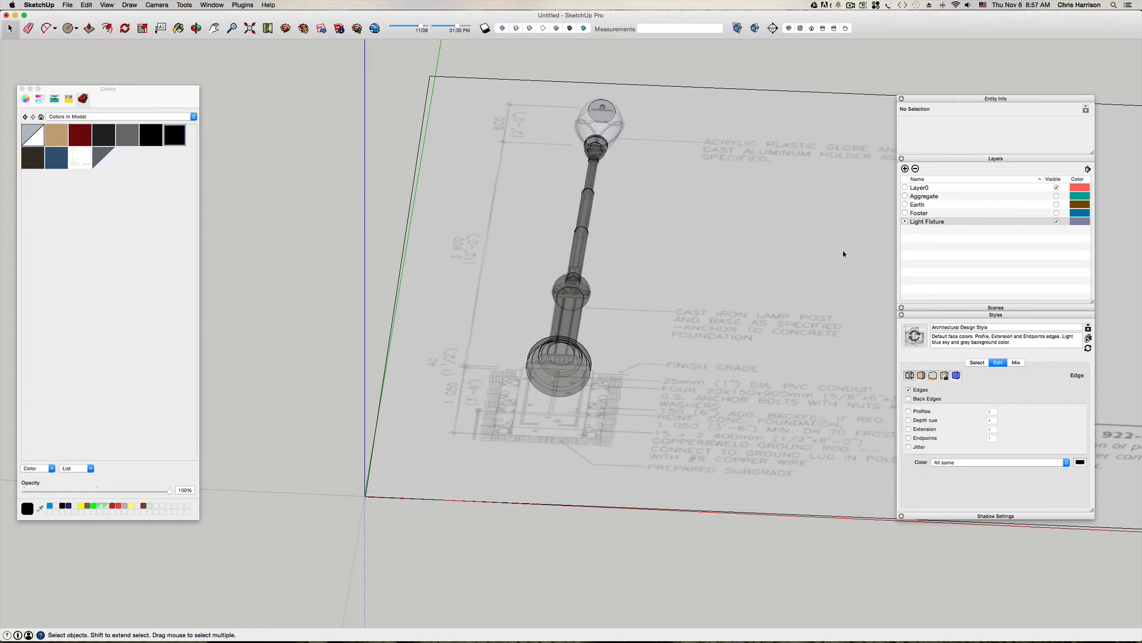
click(979, 315)
Step: Make Footer the current layer and hide the Light Fixture layer in the top view
click(360, 145)
scroll(494, 189, up, 5)
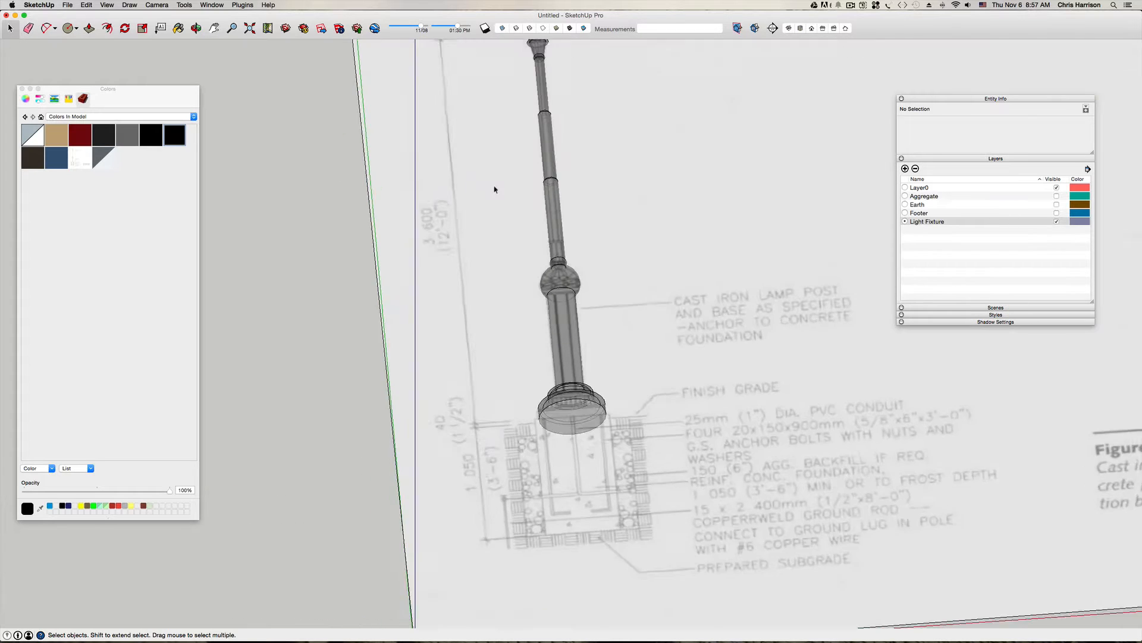
middle_drag(494, 189, 553, 202)
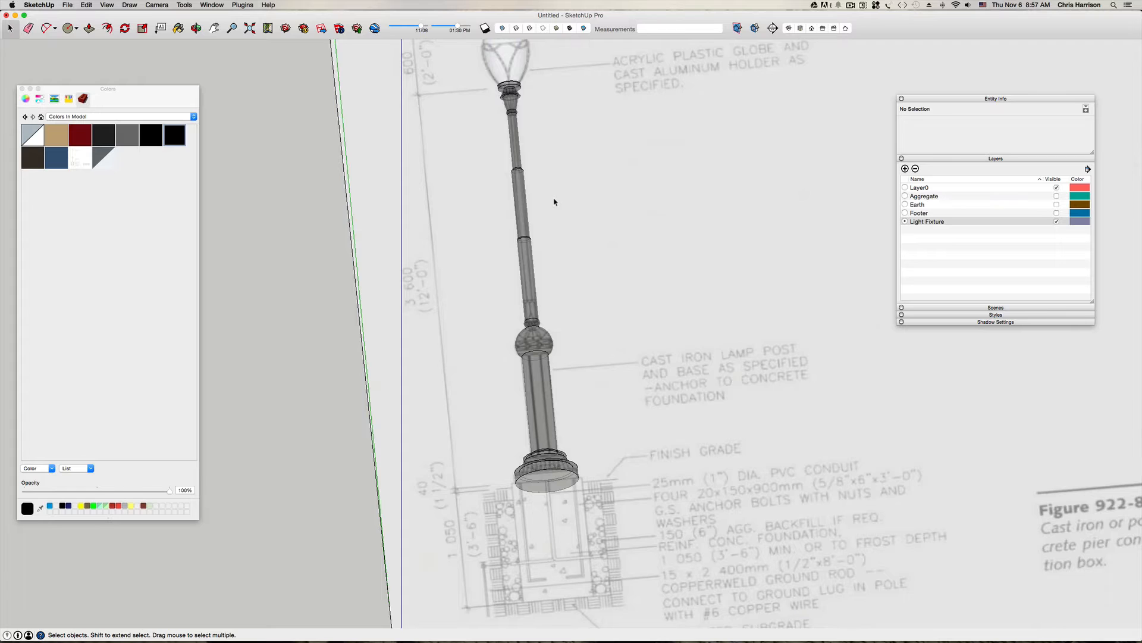
key(super+1)
key(h)
drag(658, 312, 554, 437)
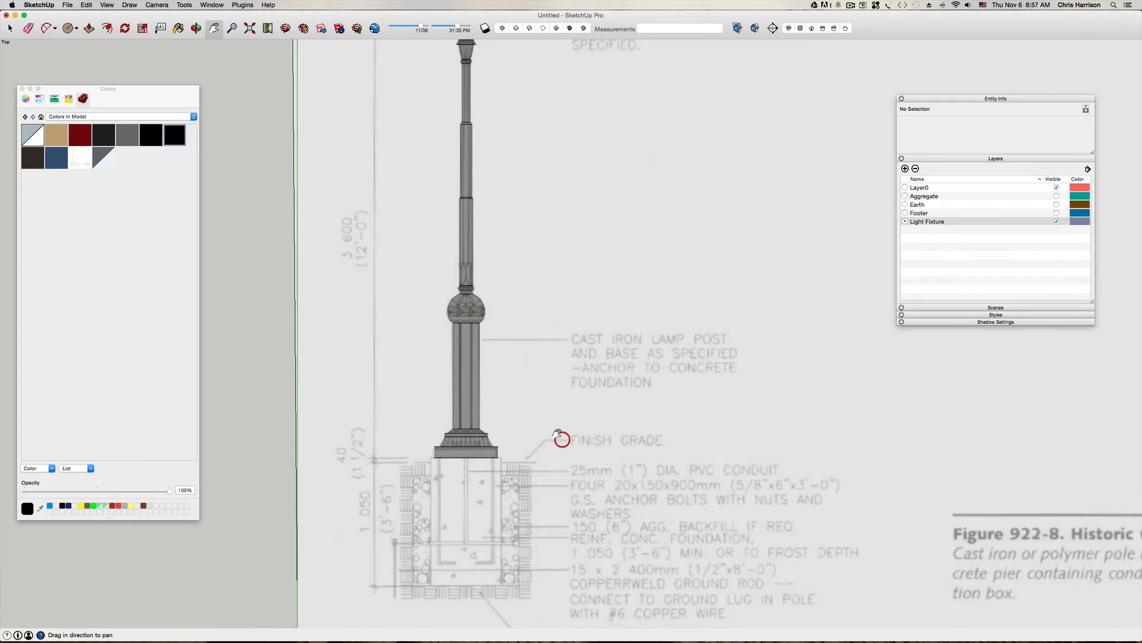
click(905, 213)
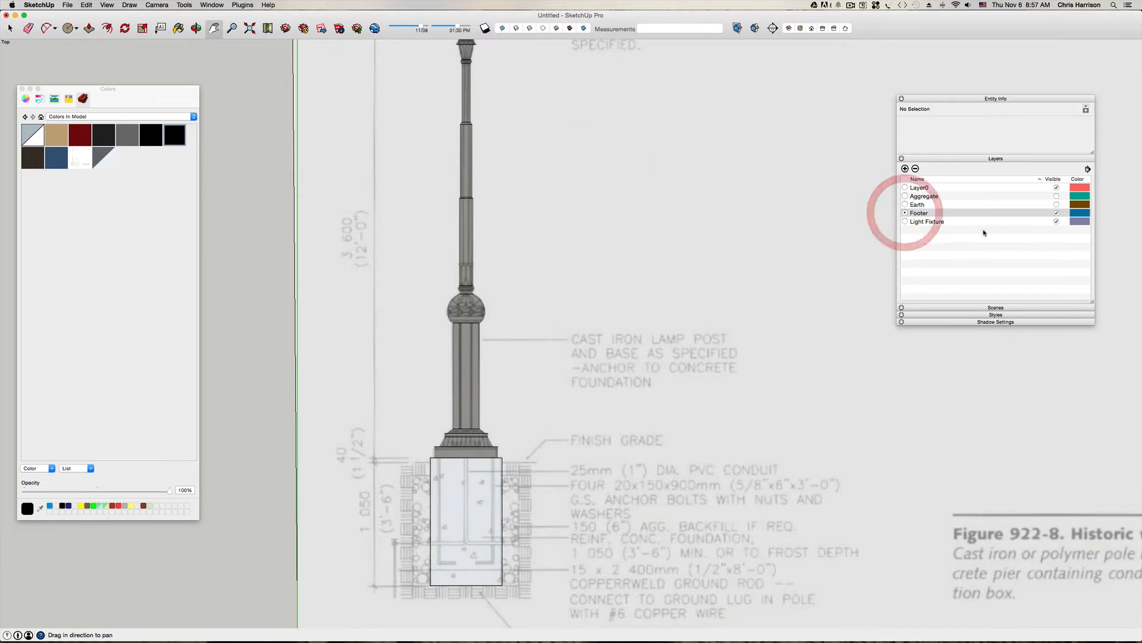
click(1056, 221)
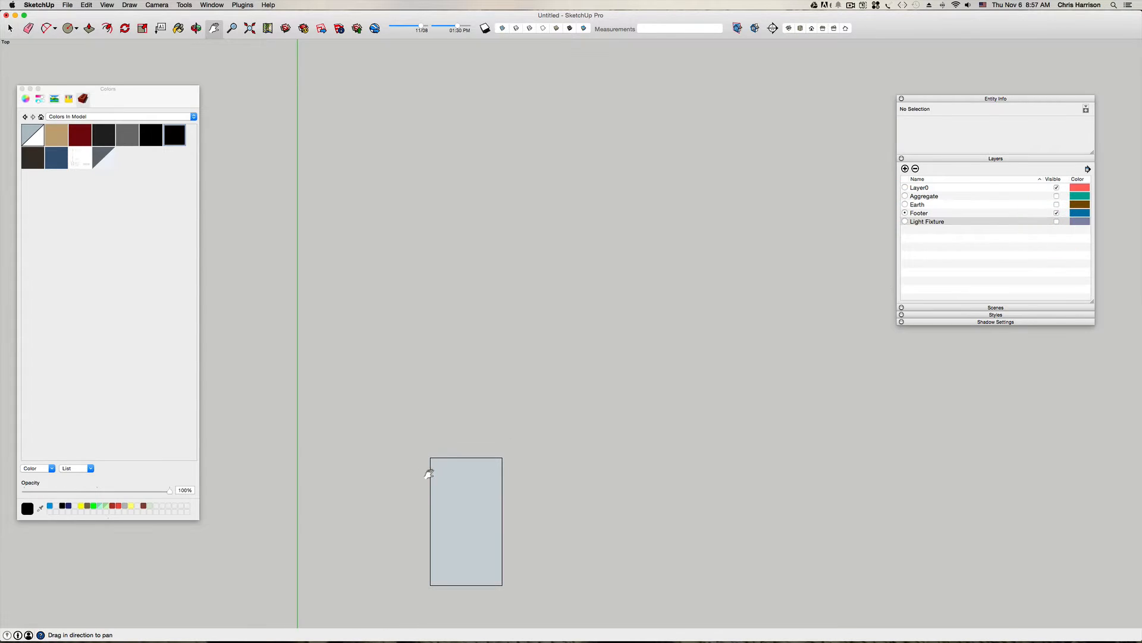
Step: Show the Aggregate, Earth and Light Fixture layers
drag(464, 480, 480, 331)
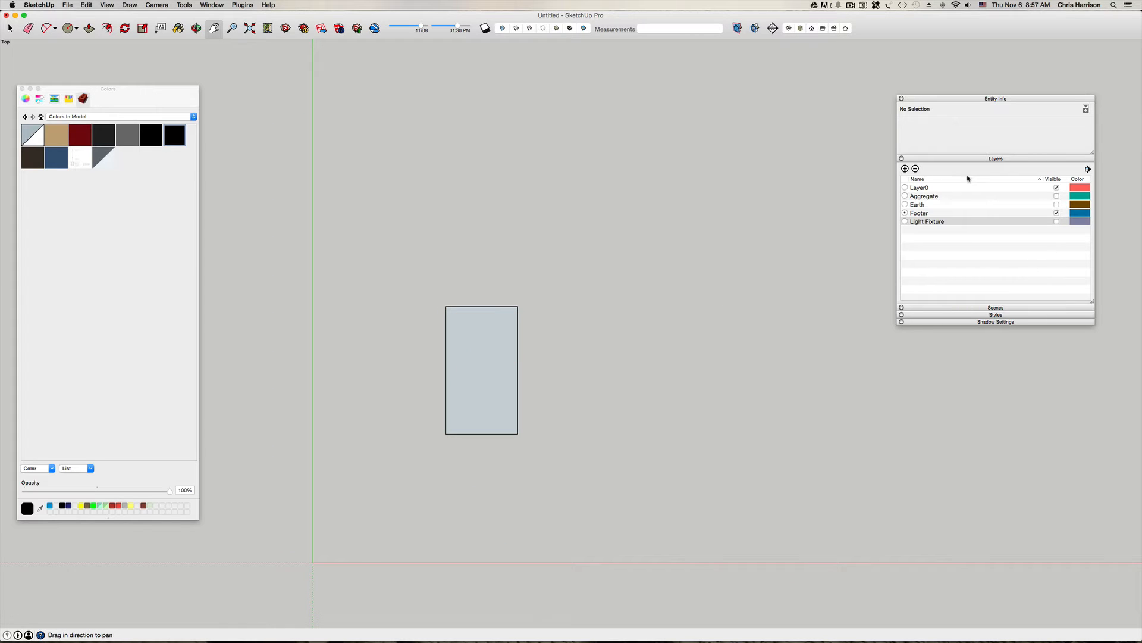
key(space)
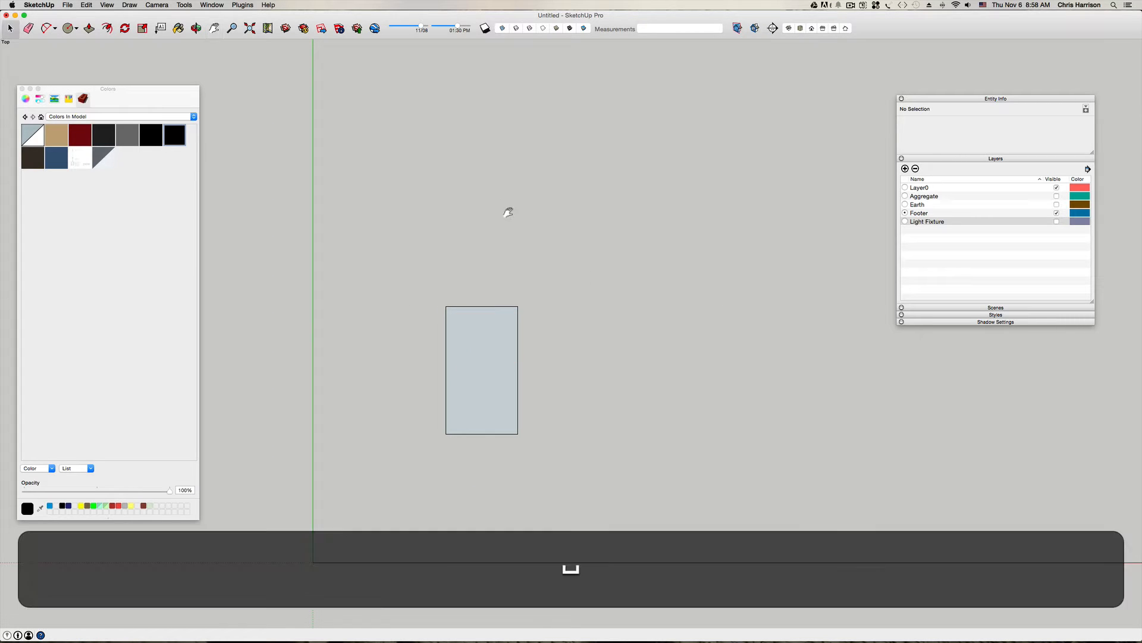
click(507, 209)
scroll(577, 76, down, 3)
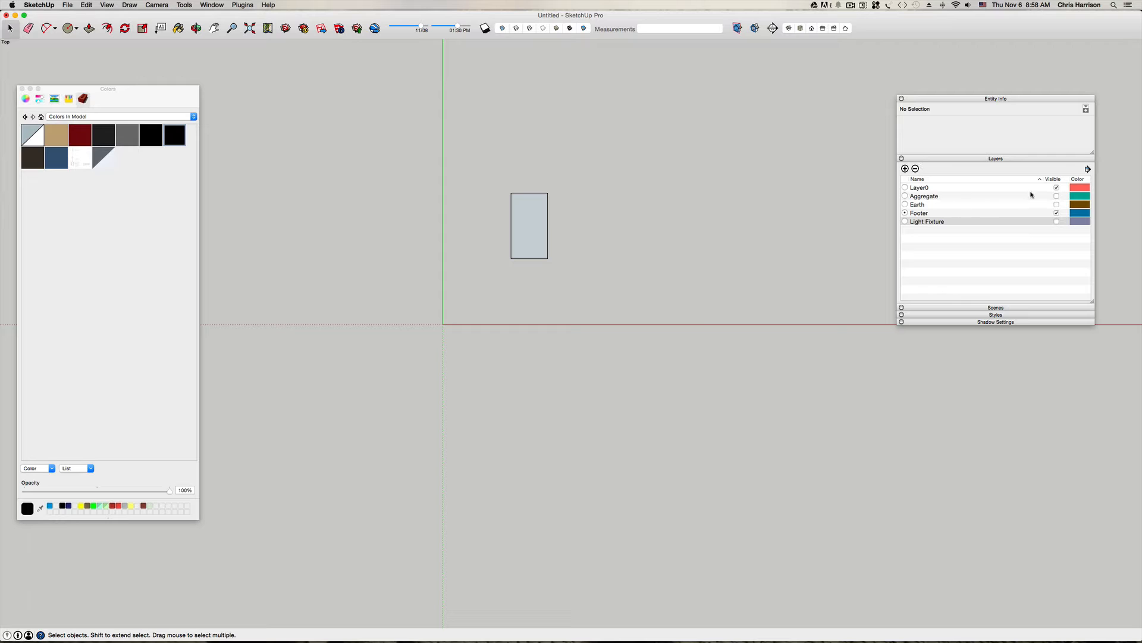
click(1056, 195)
click(1057, 204)
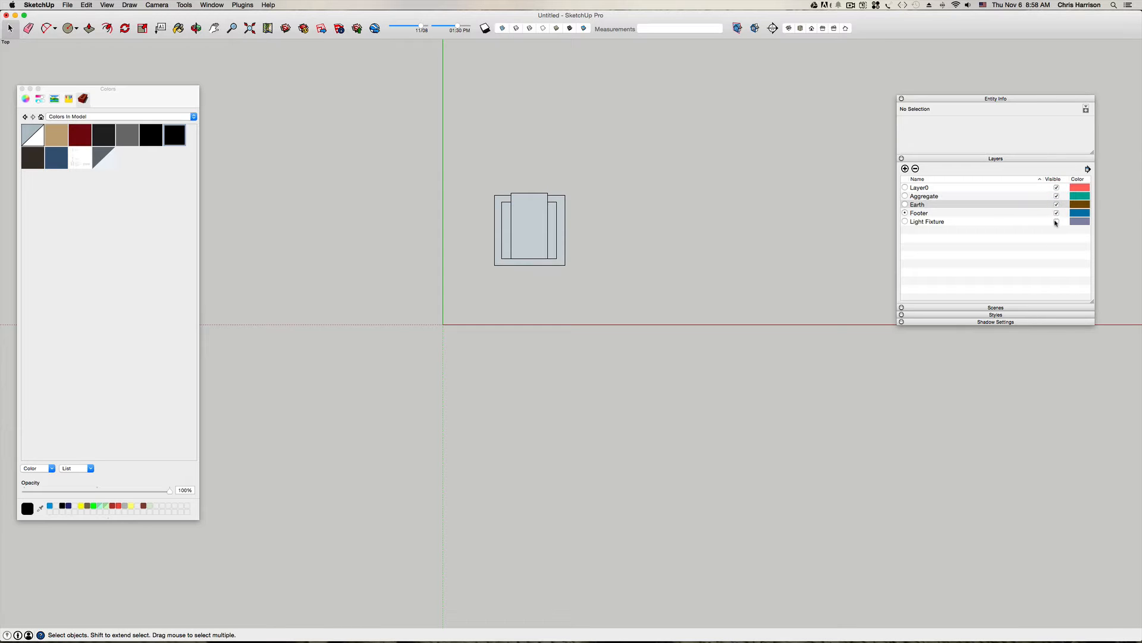
click(1056, 222)
scroll(581, 209, down, 3)
scroll(596, 196, up, 2)
Step: Unlock the reference image group of the walkway light detail and assign it to Layer0
click(597, 198)
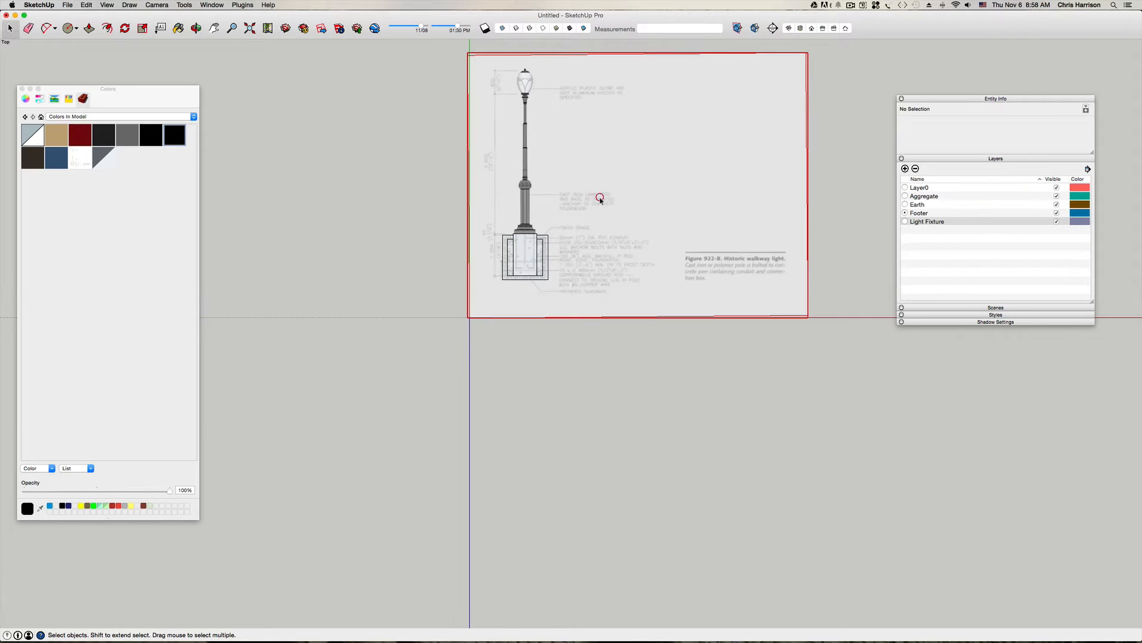
right_click(651, 153)
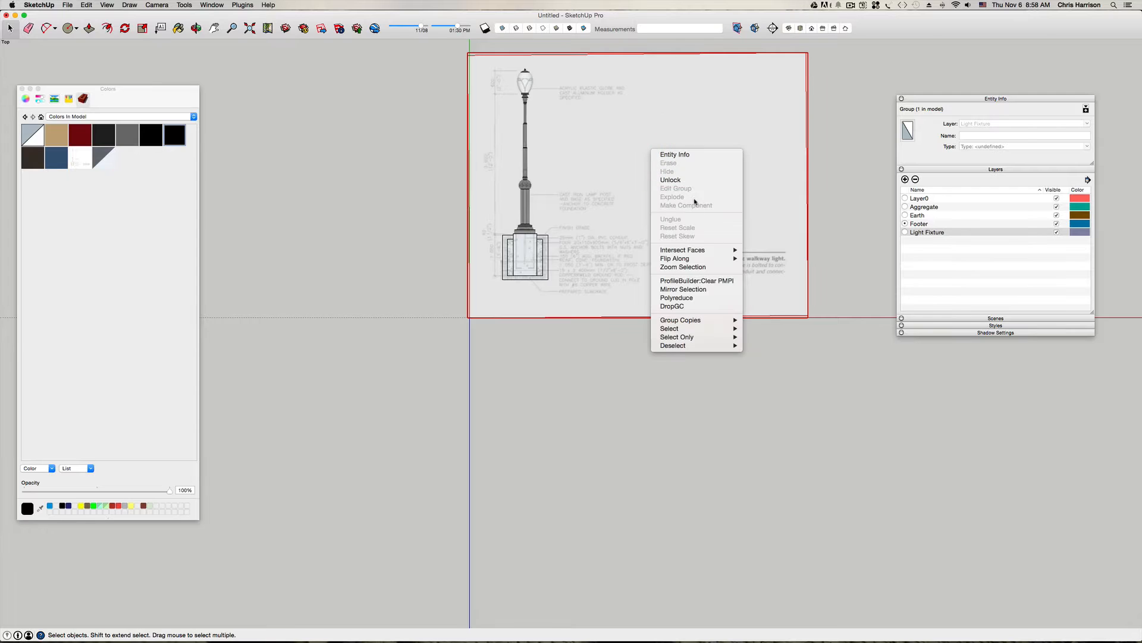
click(679, 179)
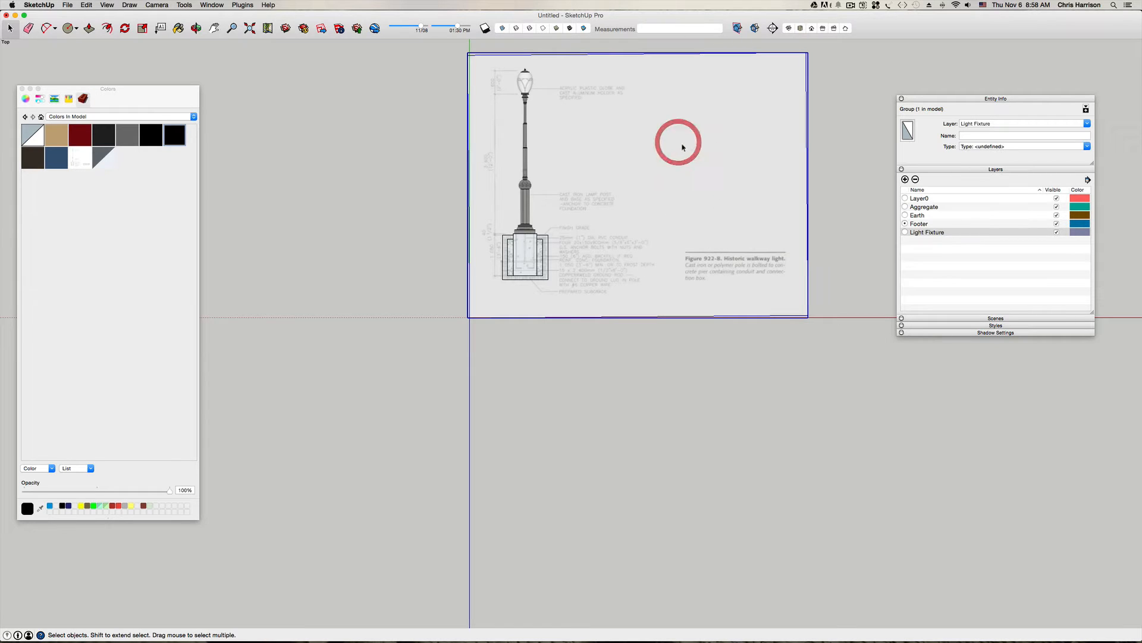
click(1087, 124)
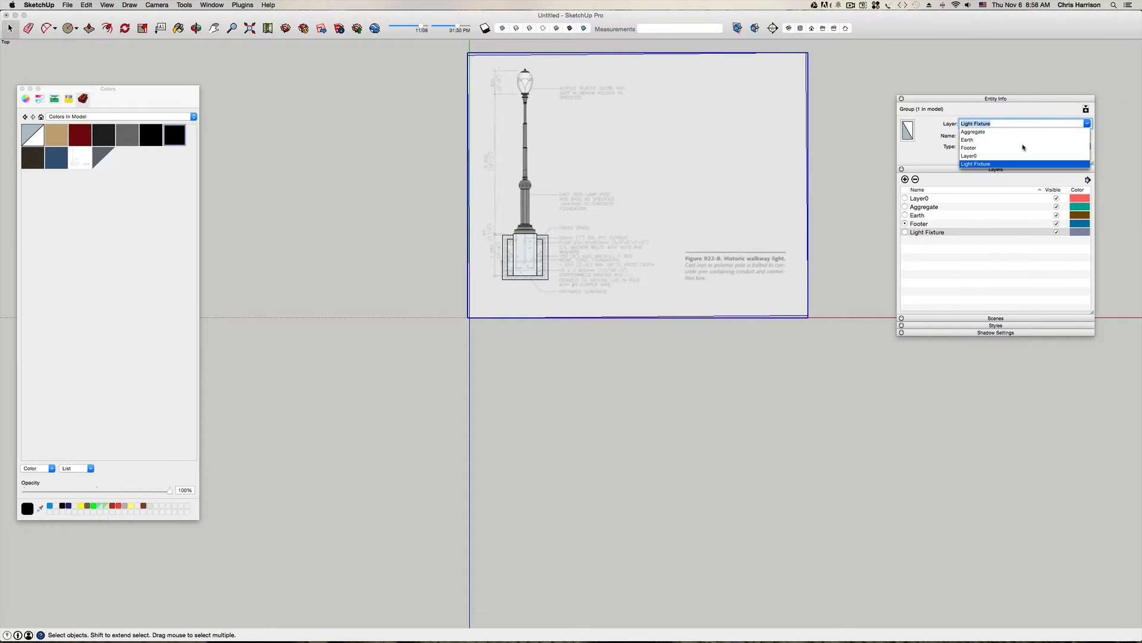
click(976, 144)
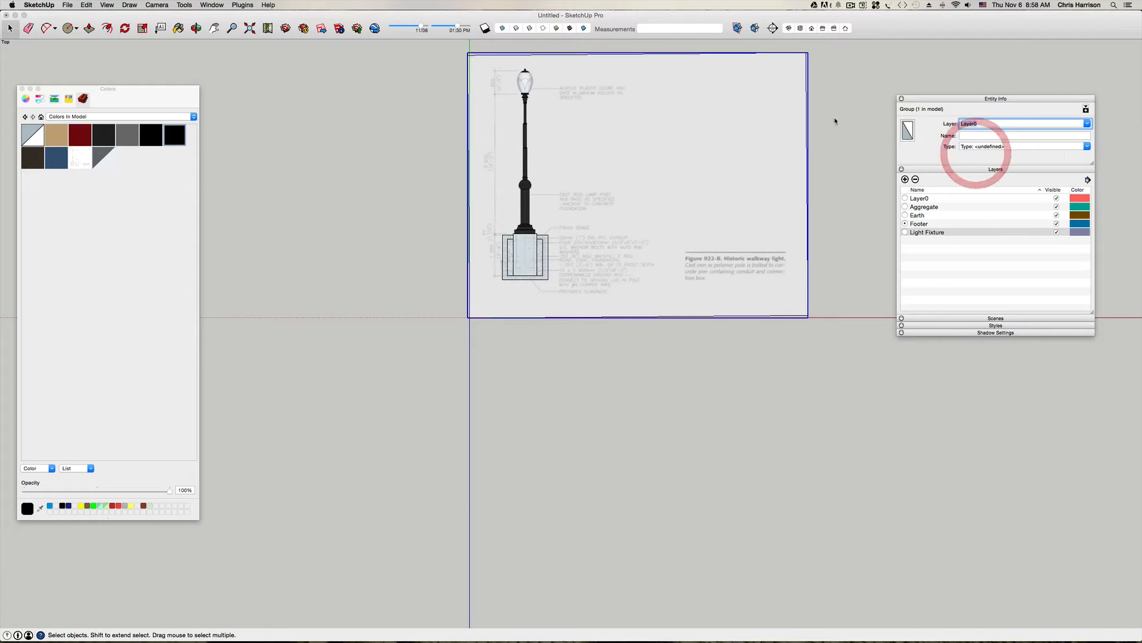
click(837, 112)
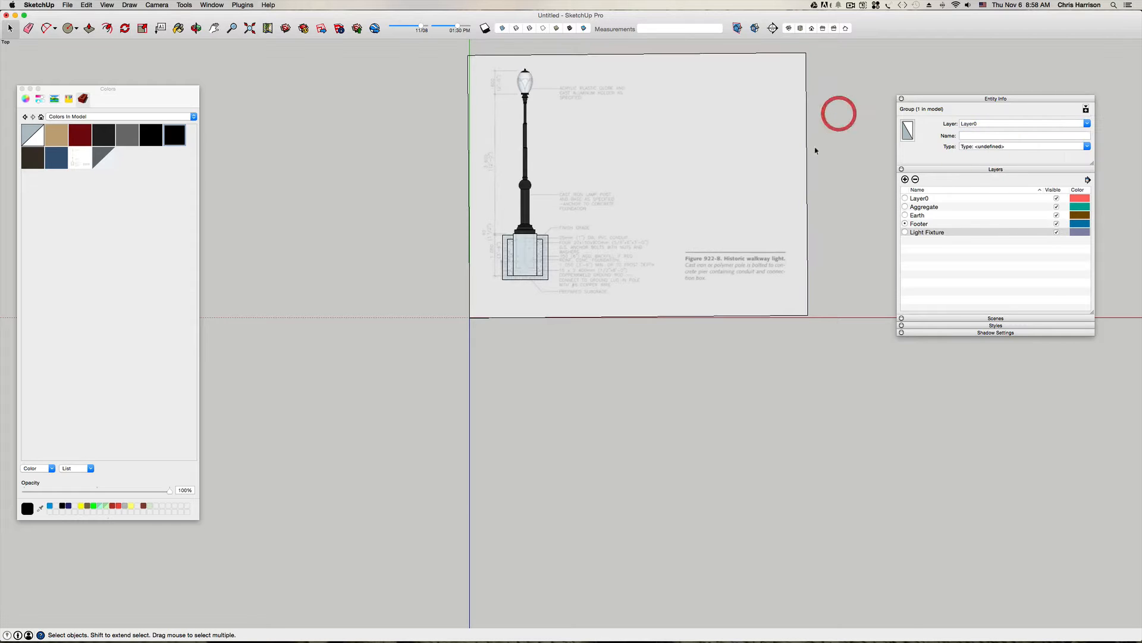
Step: Hide the Light Fixture layer and lock the reference image group again
click(1058, 222)
scroll(533, 174, up, 5)
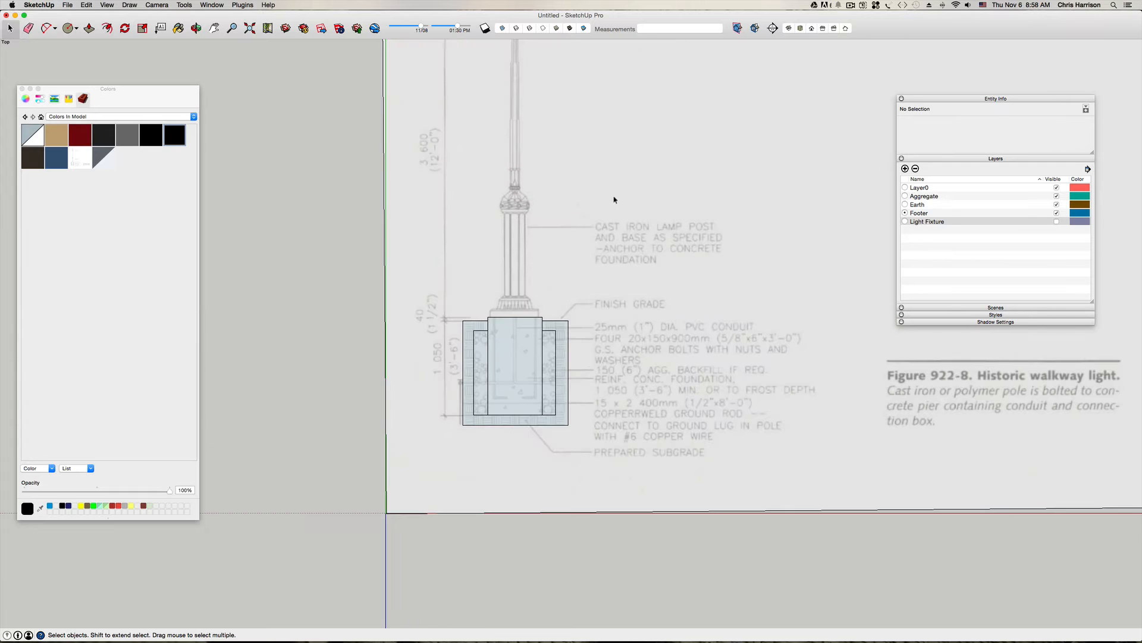
right_click(648, 204)
click(665, 225)
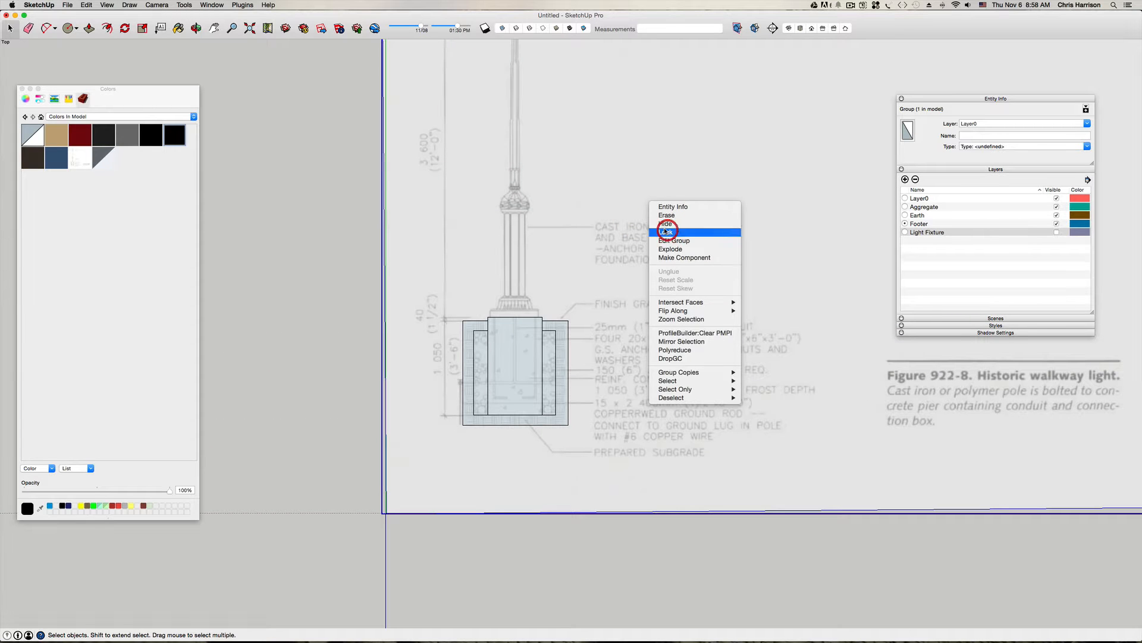
Step: Select the footer group and examine the conduit and reinforcement lines in the reference detail beneath it
scroll(534, 365, up, 5)
click(522, 363)
scroll(534, 370, up, 4)
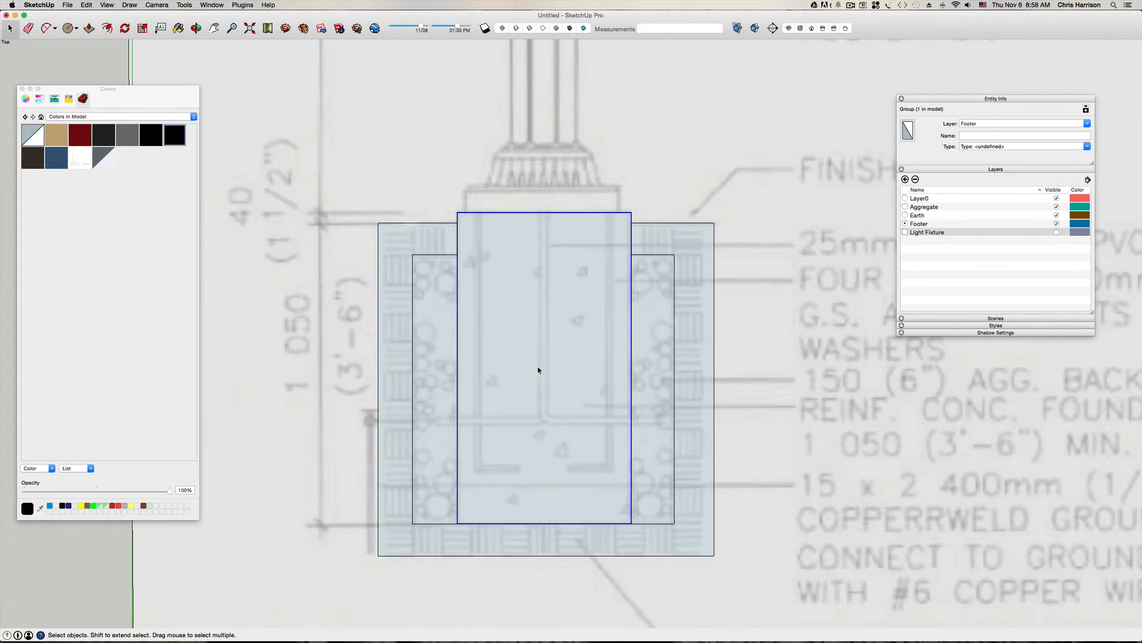
scroll(538, 370, down, 3)
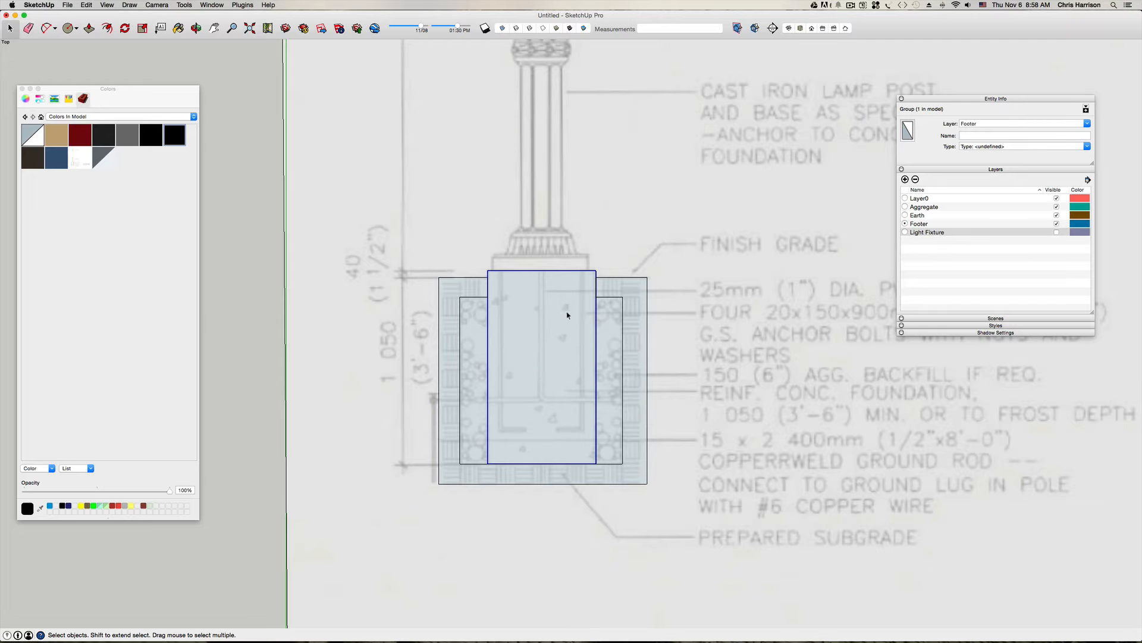
scroll(564, 315, down, 3)
scroll(559, 319, up, 4)
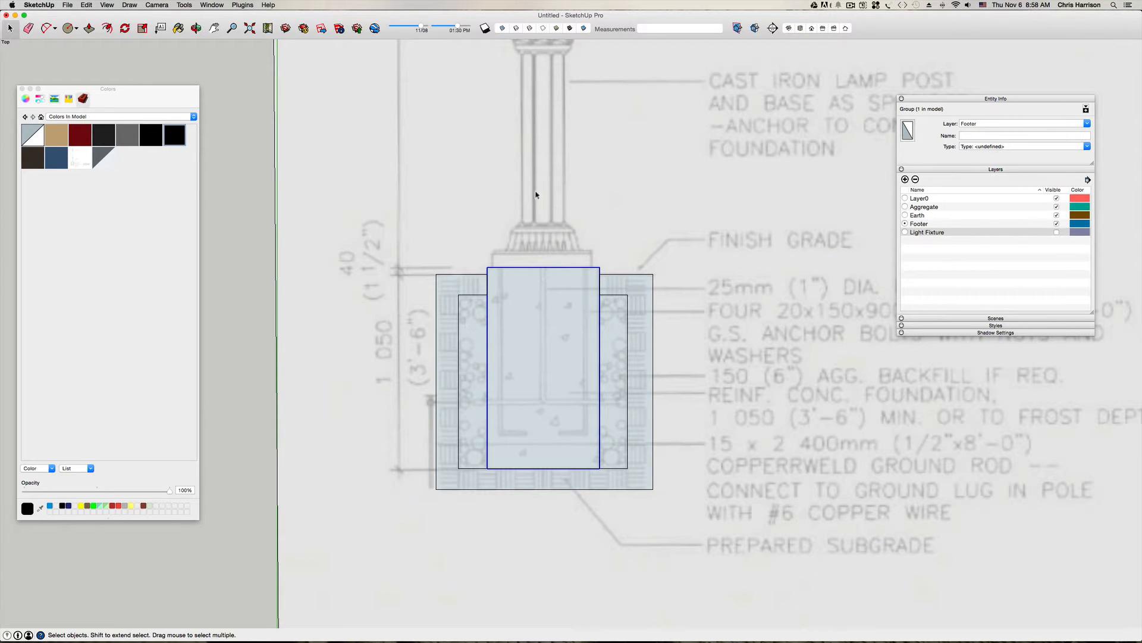
scroll(532, 273, up, 5)
scroll(531, 292, down, 4)
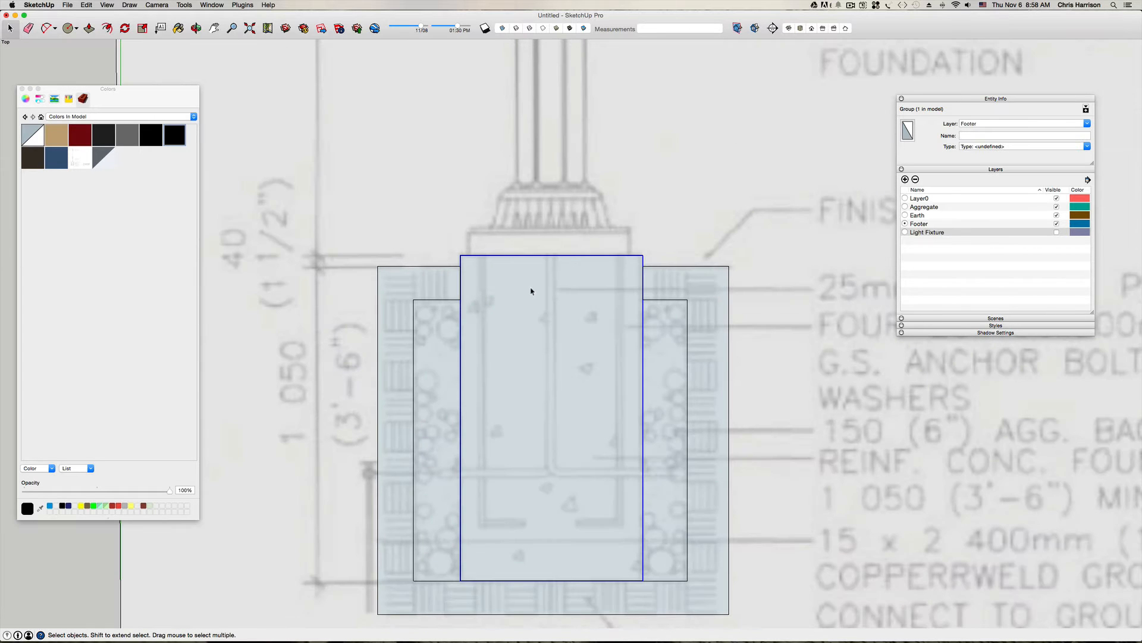
Step: Draw a vertical line from the midpoint of the footer's top edge down to just below the horizontal conduit in the reference detail
key(l)
scroll(553, 262, up, 5)
scroll(555, 264, down, 4)
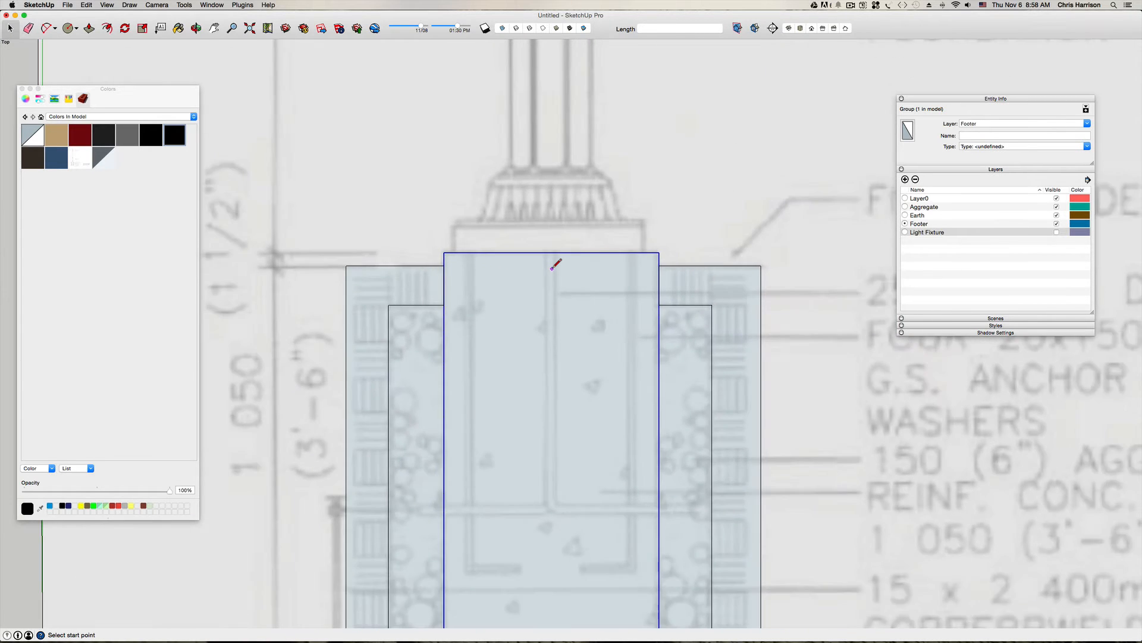
scroll(561, 284, up, 4)
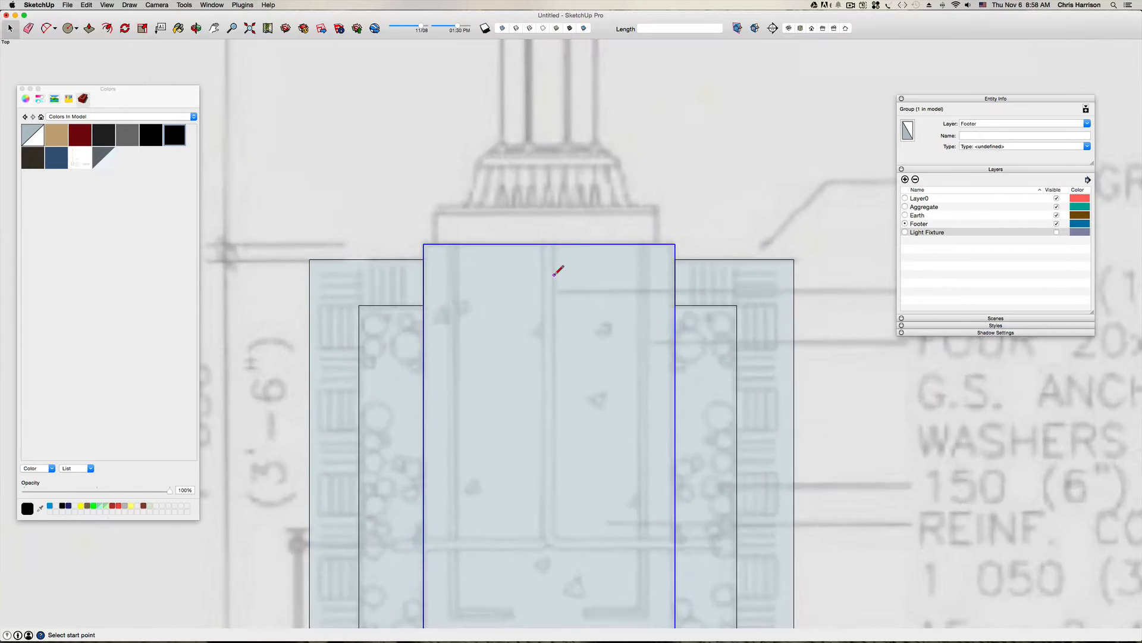
scroll(547, 243, up, 3)
scroll(548, 238, down, 6)
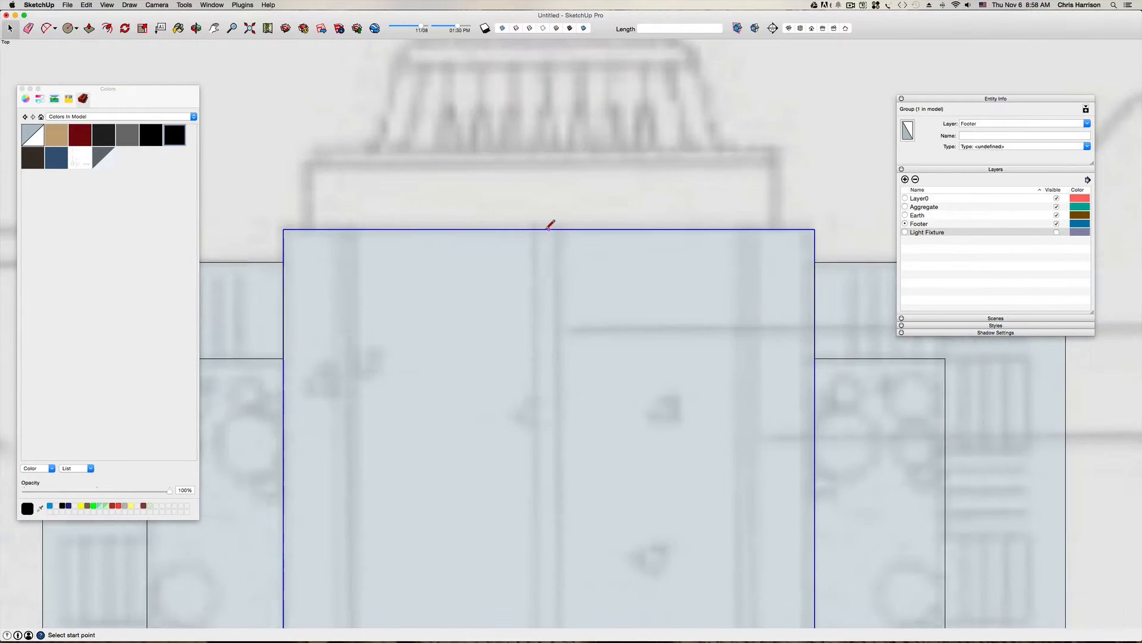
scroll(547, 229, up, 6)
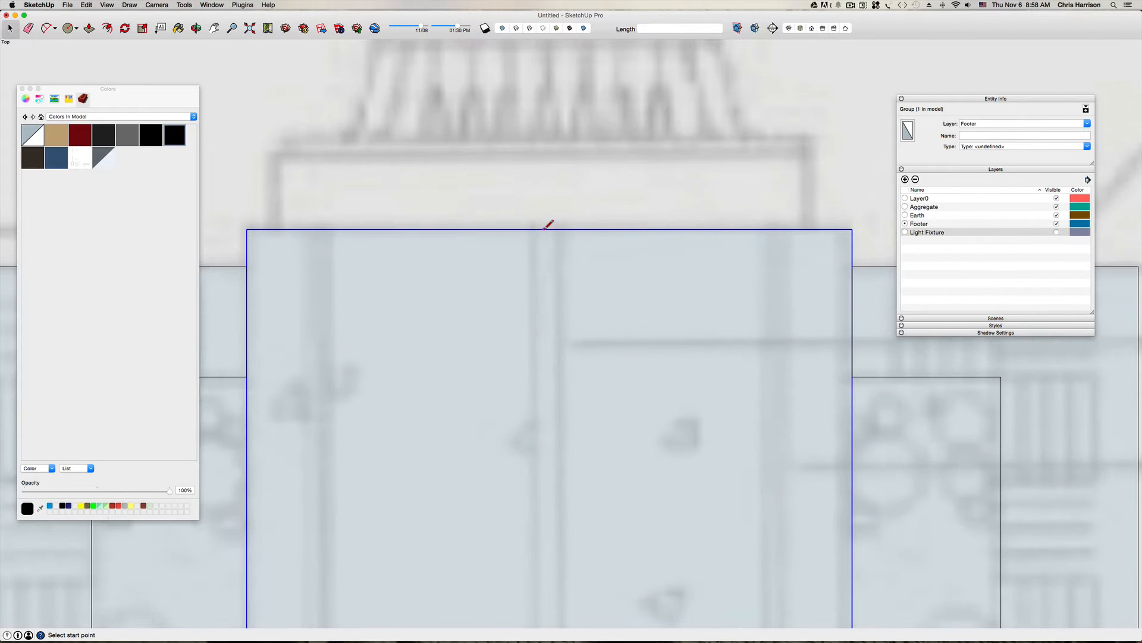
click(545, 229)
scroll(546, 229, down, 6)
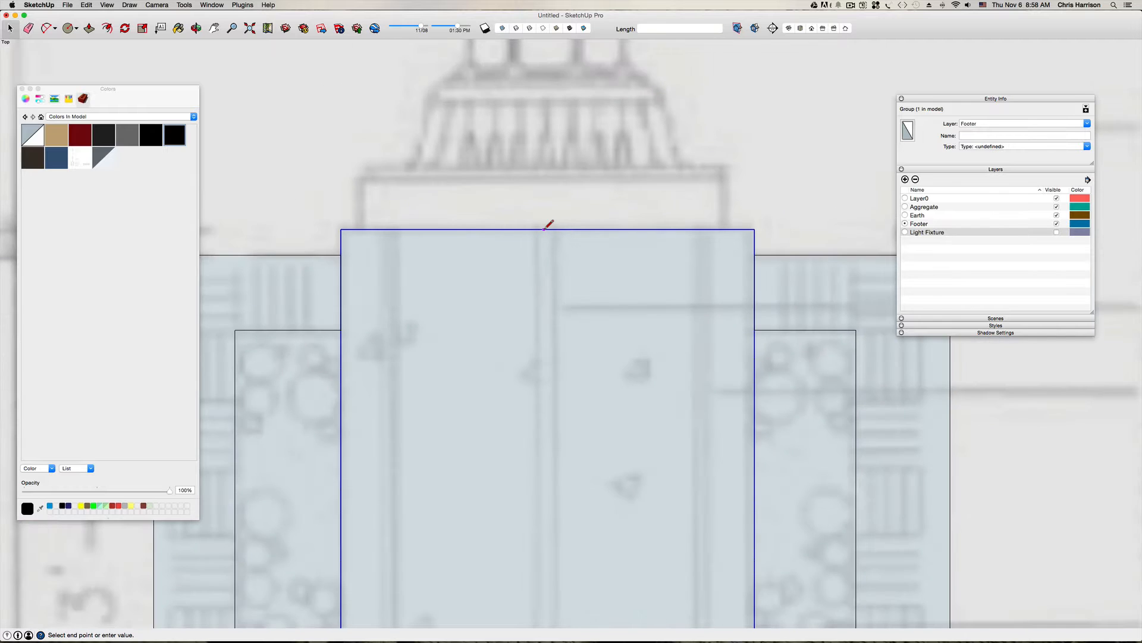
scroll(544, 395, up, 9)
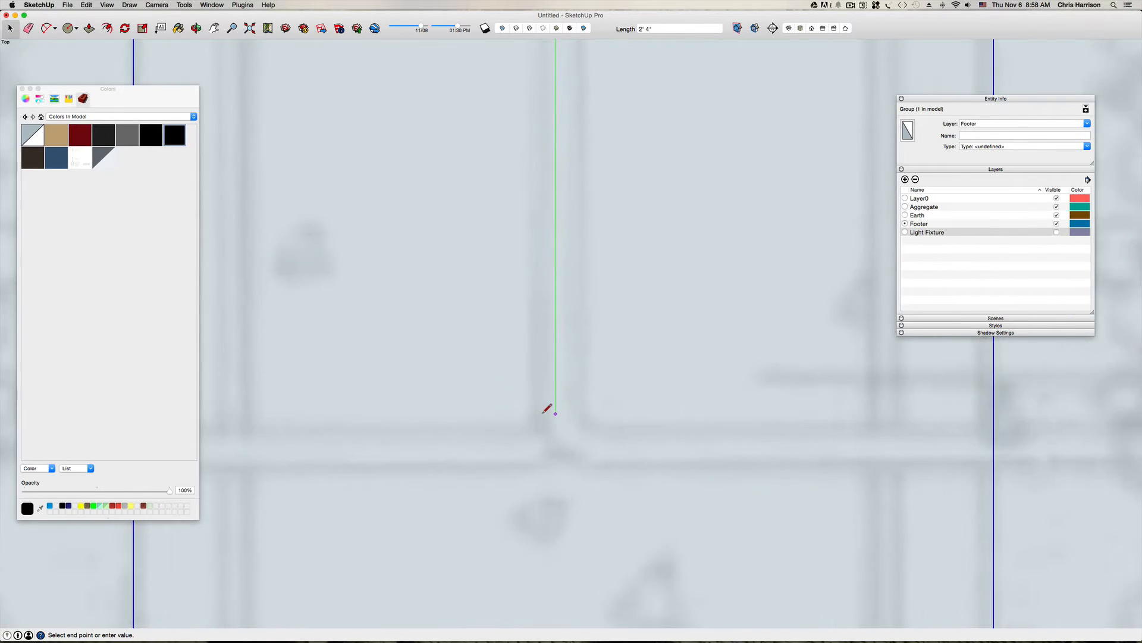
click(564, 496)
scroll(566, 497, down, 3)
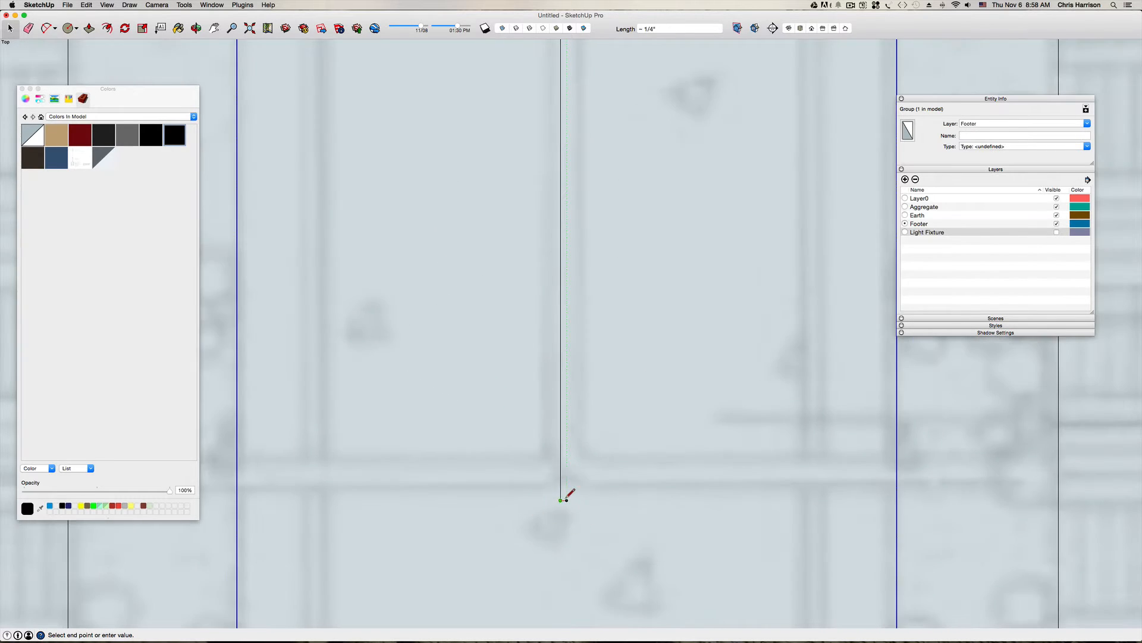
key(Escape)
scroll(952, 462, down, 3)
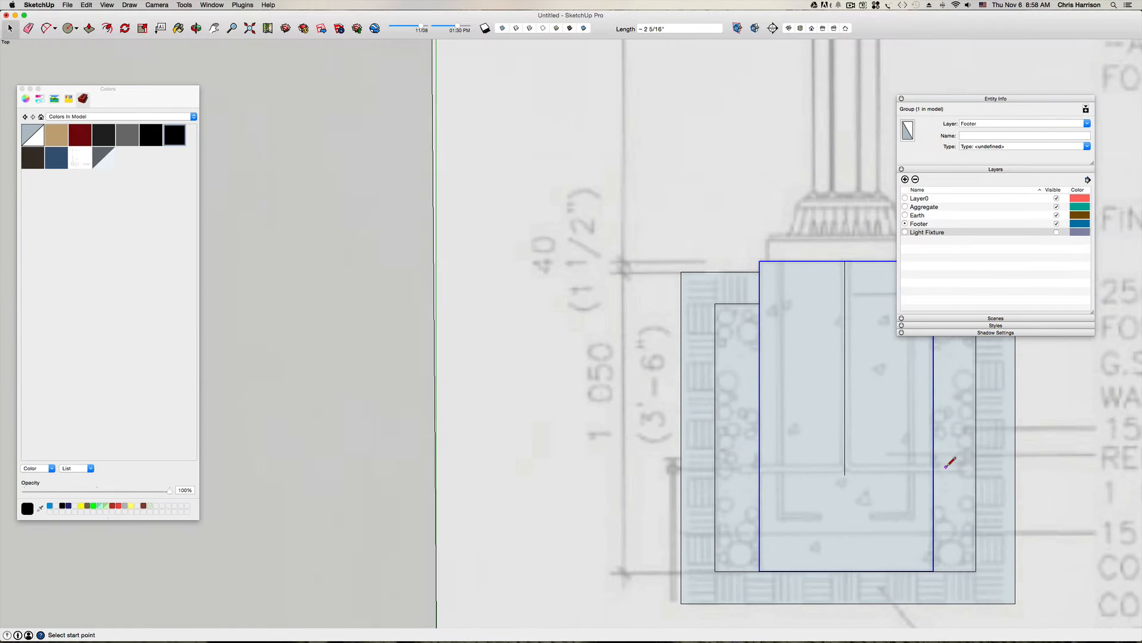
scroll(980, 466, up, 6)
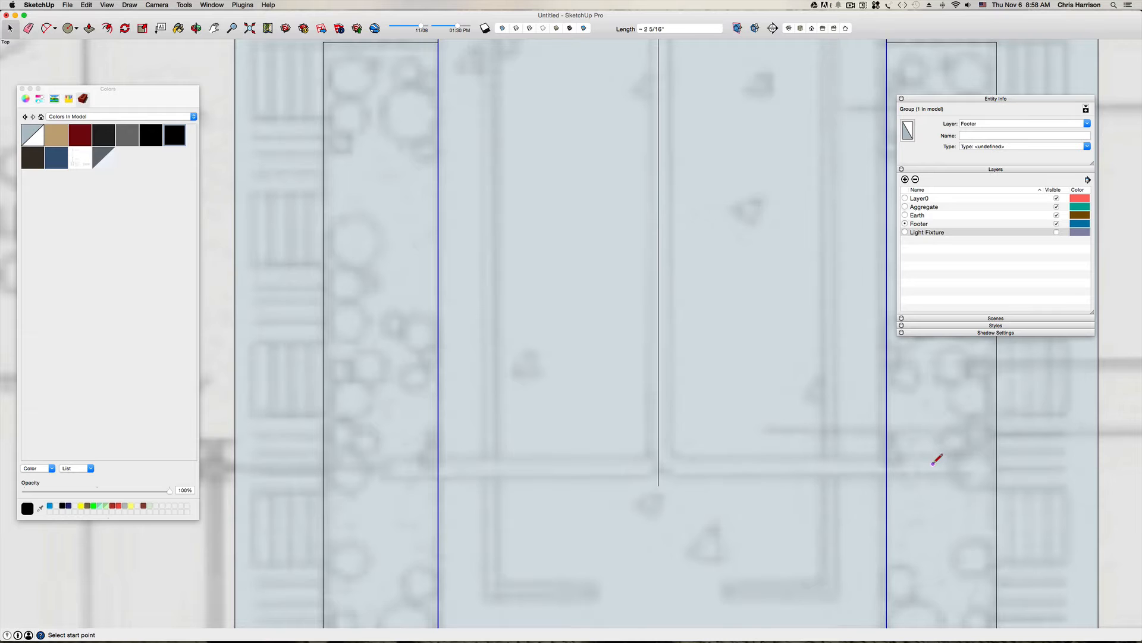
Step: Draw a horizontal line about 1' 3 3/8" long along the conduit from the aggregate to the vertical line and erase the vertical stub below it
click(933, 463)
click(650, 463)
key(Escape)
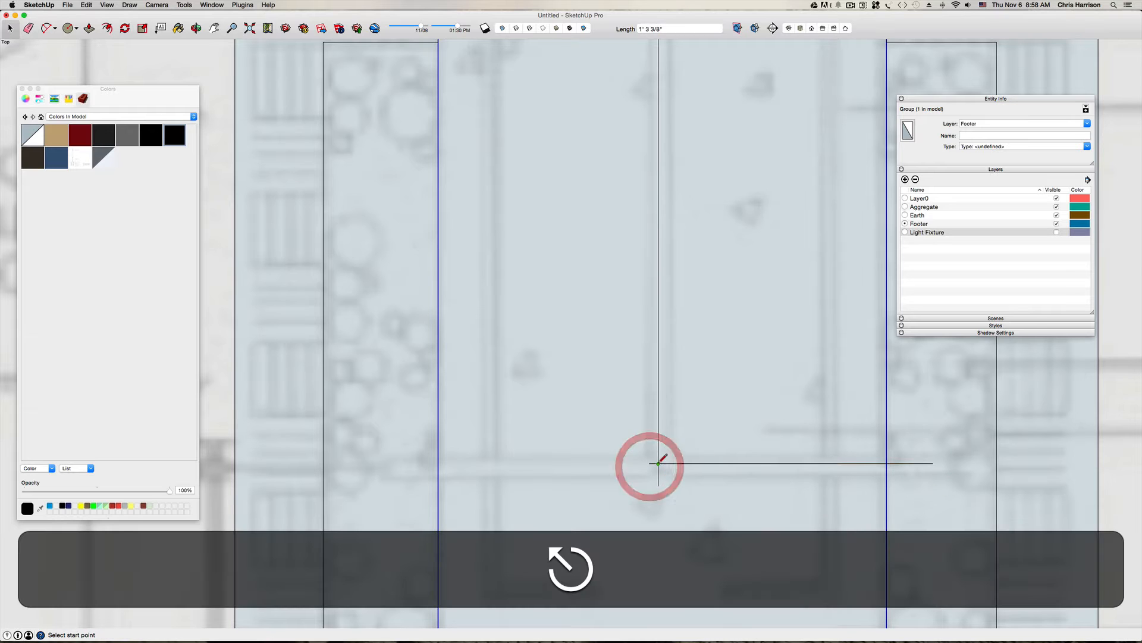
key(e)
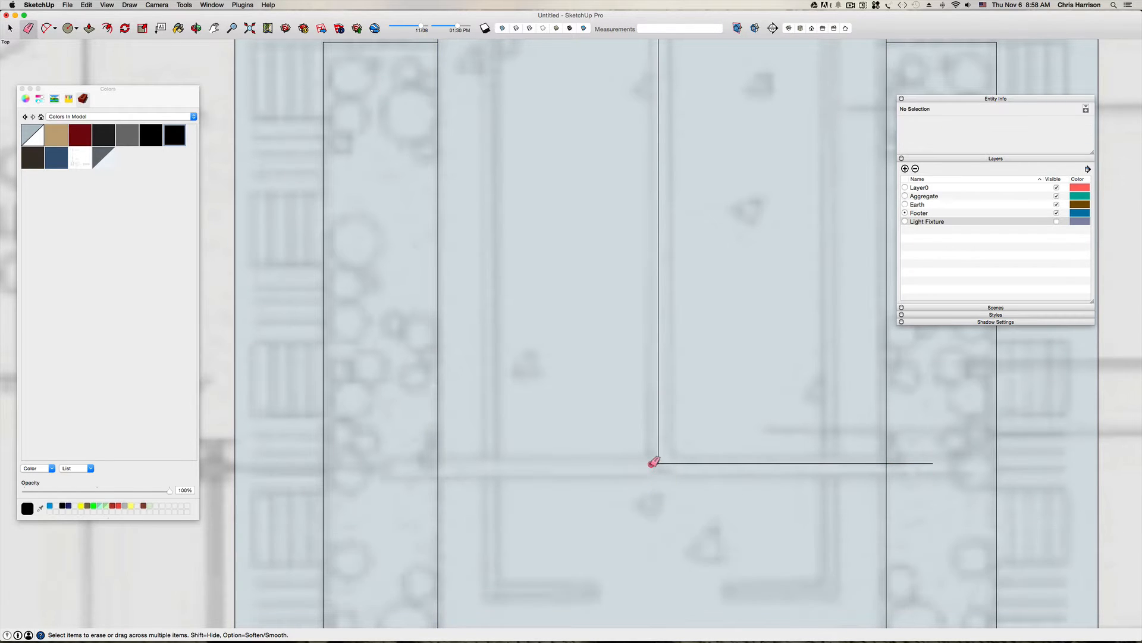
click(652, 463)
Step: Try to round the corner between the vertical and horizontal conduit lines with a tangent arc and erase the sharp corner segments
scroll(742, 414, down, 5)
scroll(741, 415, up, 6)
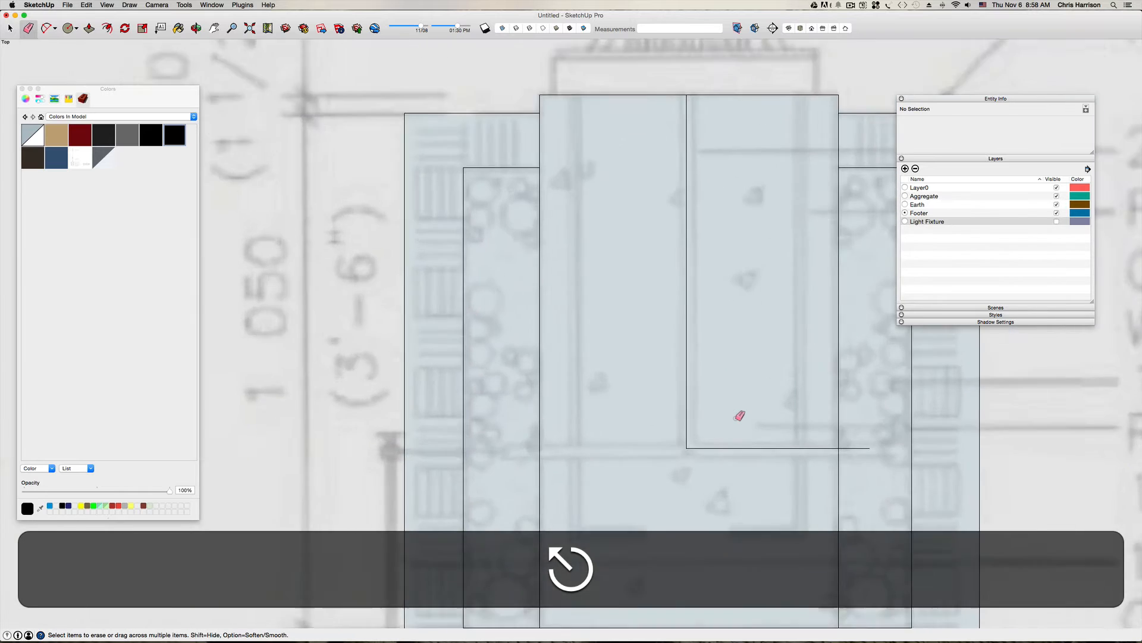
key(a)
scroll(661, 443, up, 1)
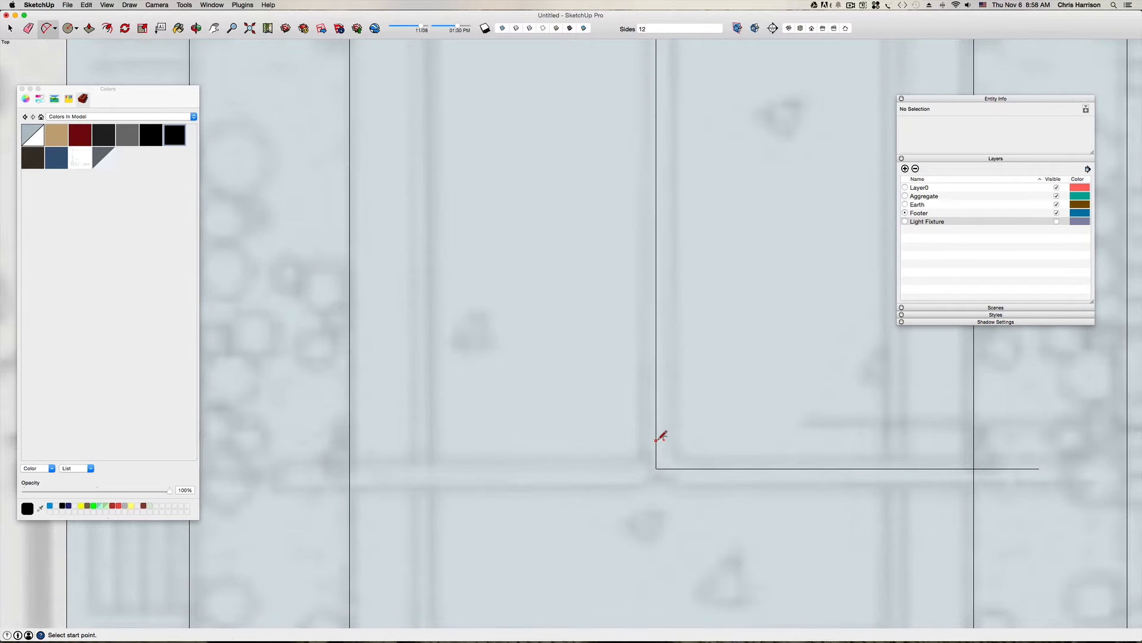
click(655, 440)
click(703, 468)
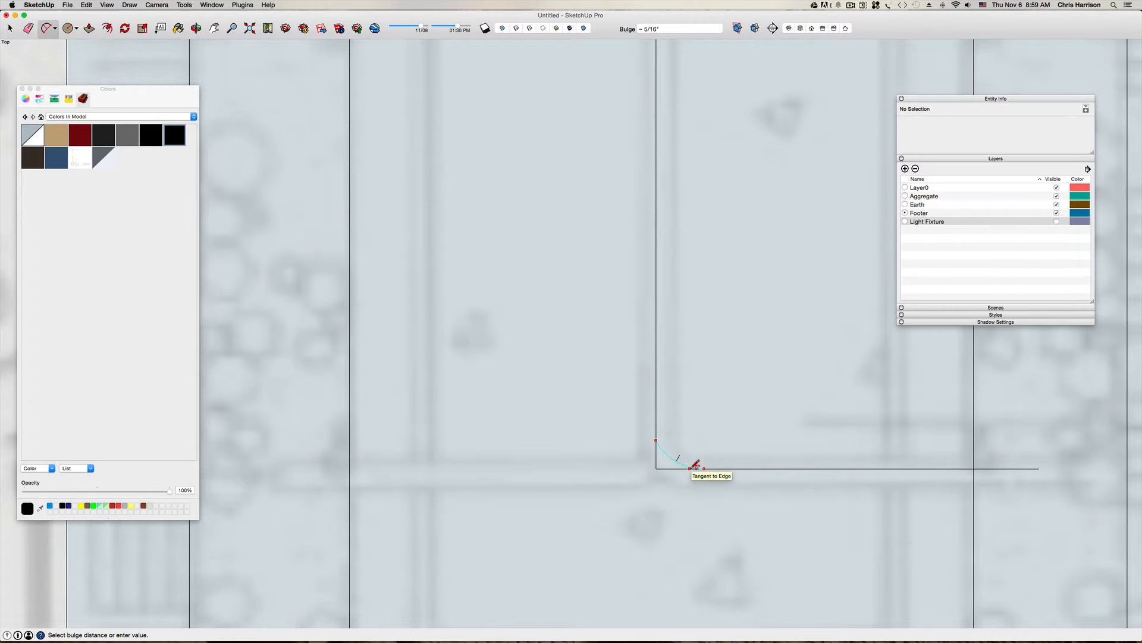
click(691, 465)
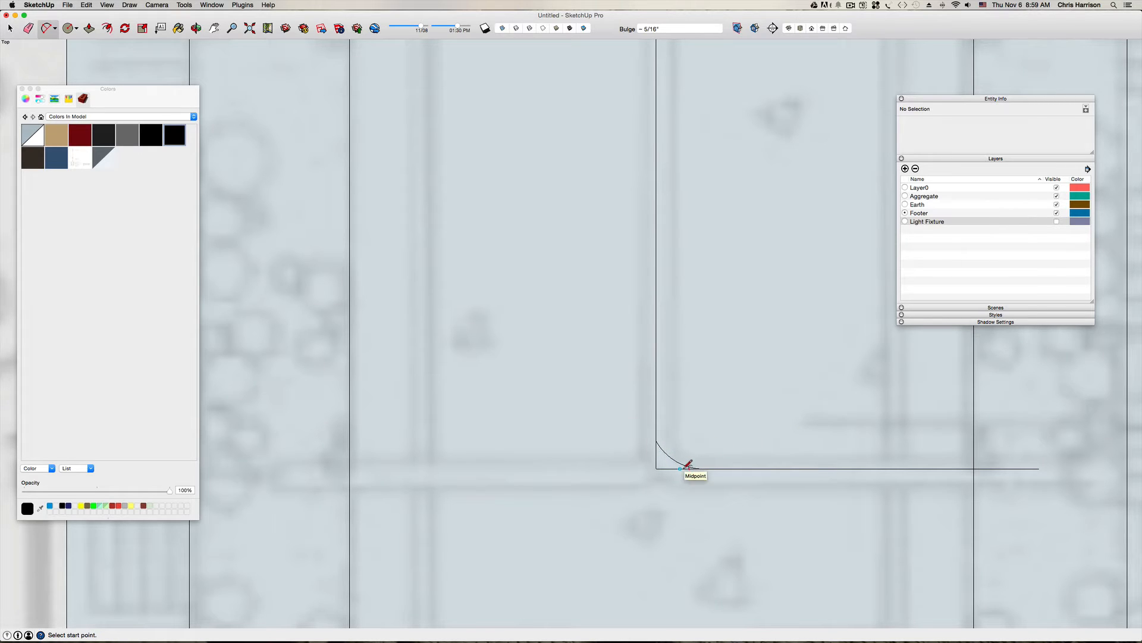
key(e)
drag(669, 473, 650, 462)
scroll(571, 416, down, 2)
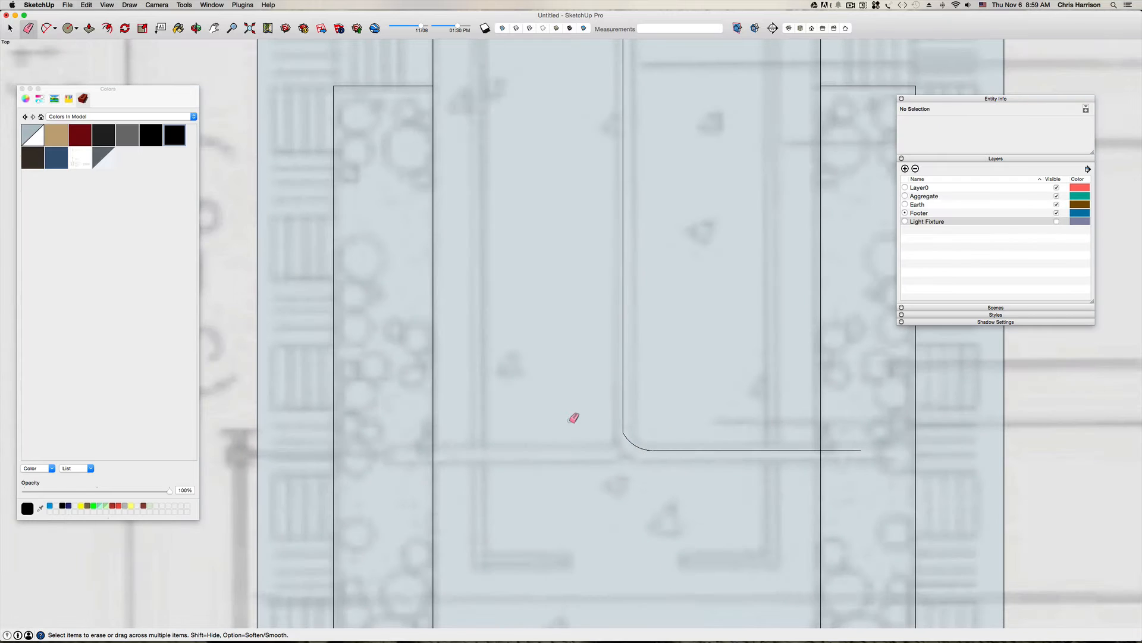
Step: Undo the corner trimming on the conduit path and erase the arc across the corner
key(super+z)
scroll(631, 442, up, 3)
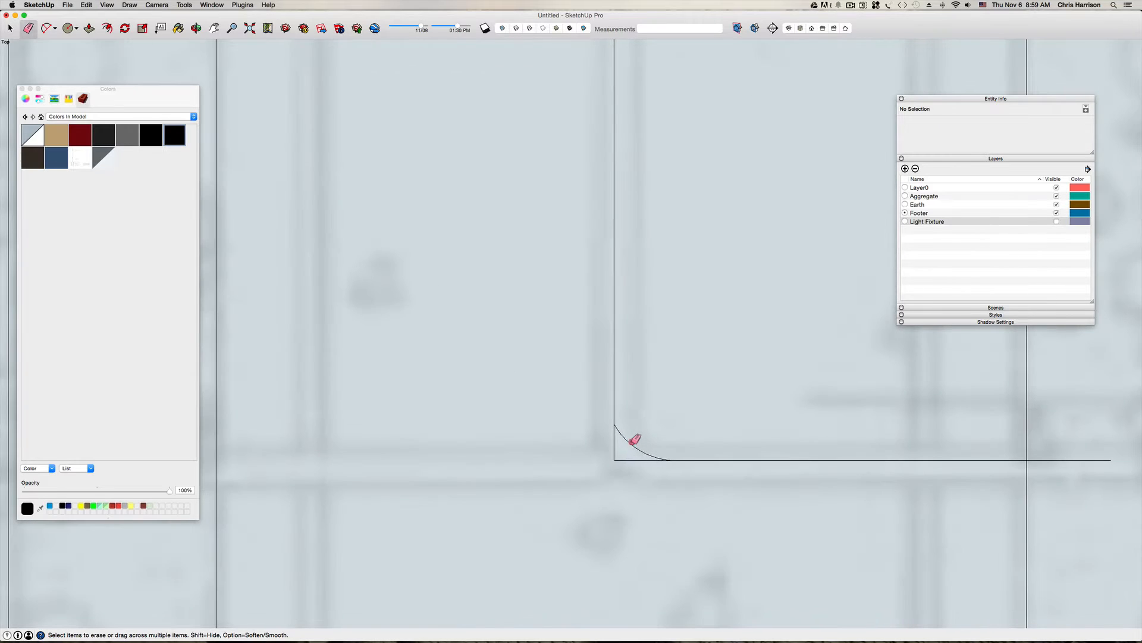
click(632, 443)
Step: Fillet the corner between the vertical and horizontal conduit lines with a small arc of about 9/16" radius
key(a)
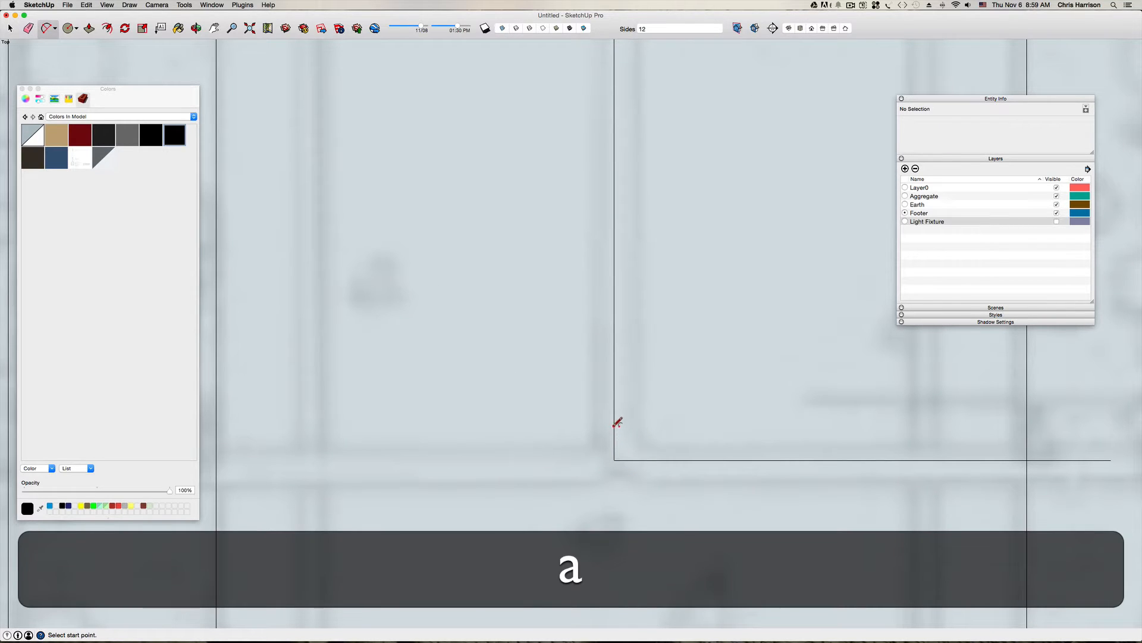
click(615, 441)
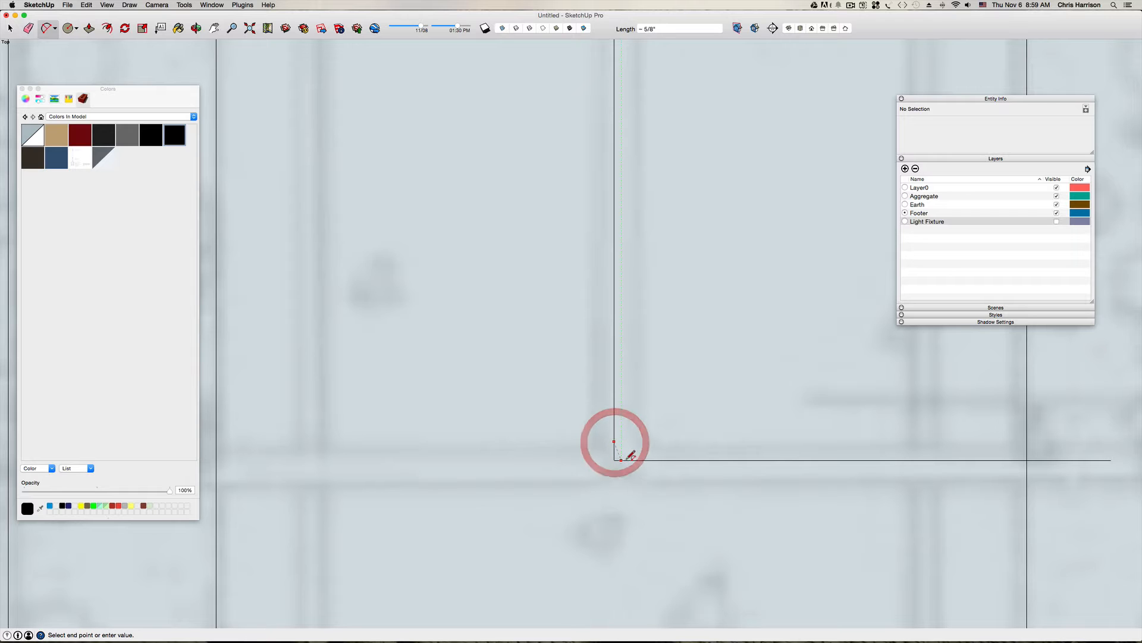
click(631, 460)
click(624, 457)
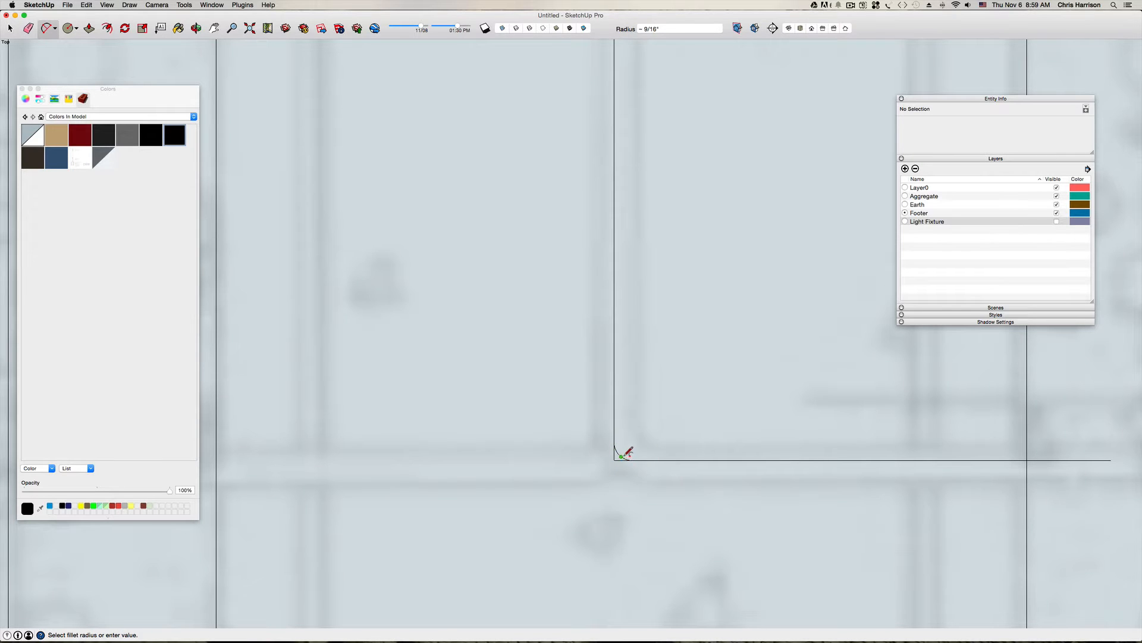
key(e)
Step: Select the vertical line, the horizontal line and the corner arc of the conduit and weld them into one curve
scroll(550, 403, down, 3)
scroll(550, 404, down, 3)
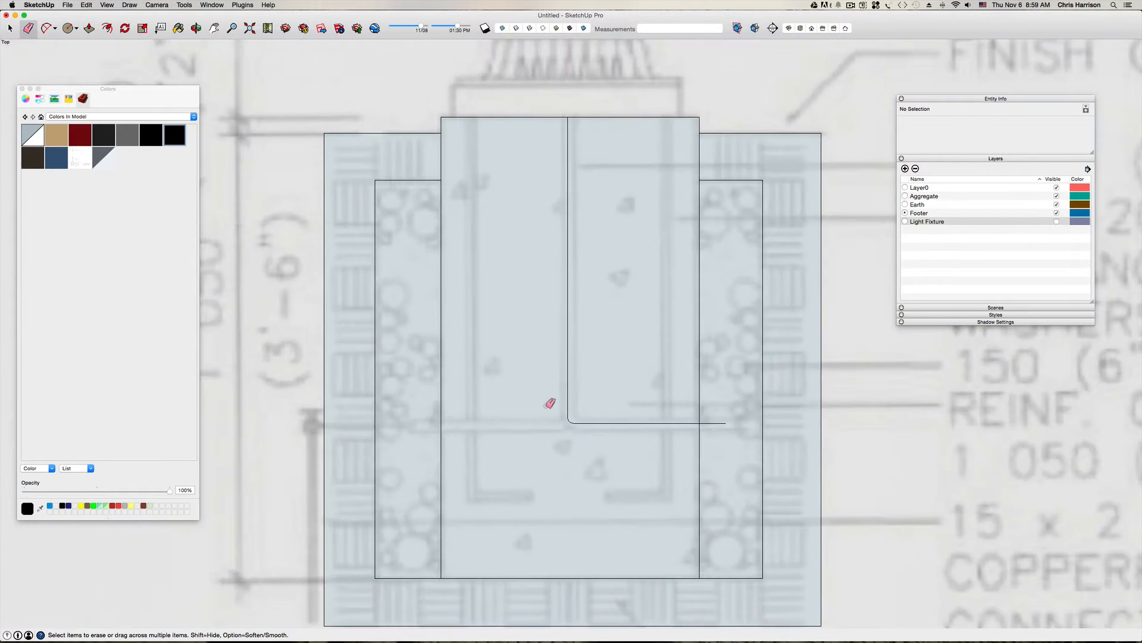
scroll(551, 403, down, 3)
key(space)
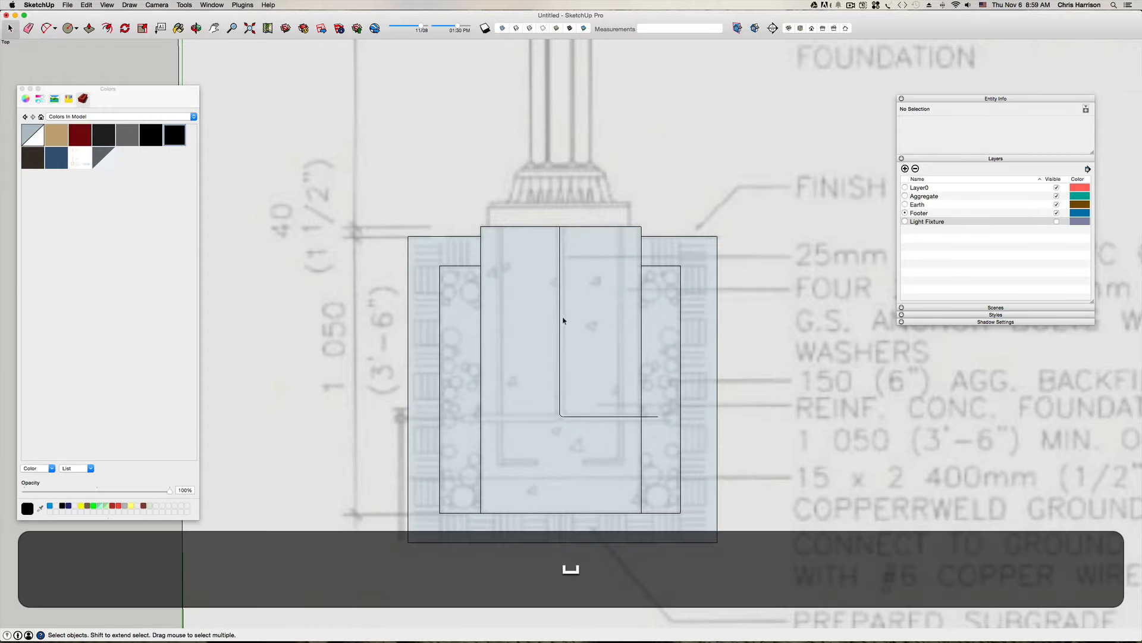
click(559, 320)
shift+click(573, 416)
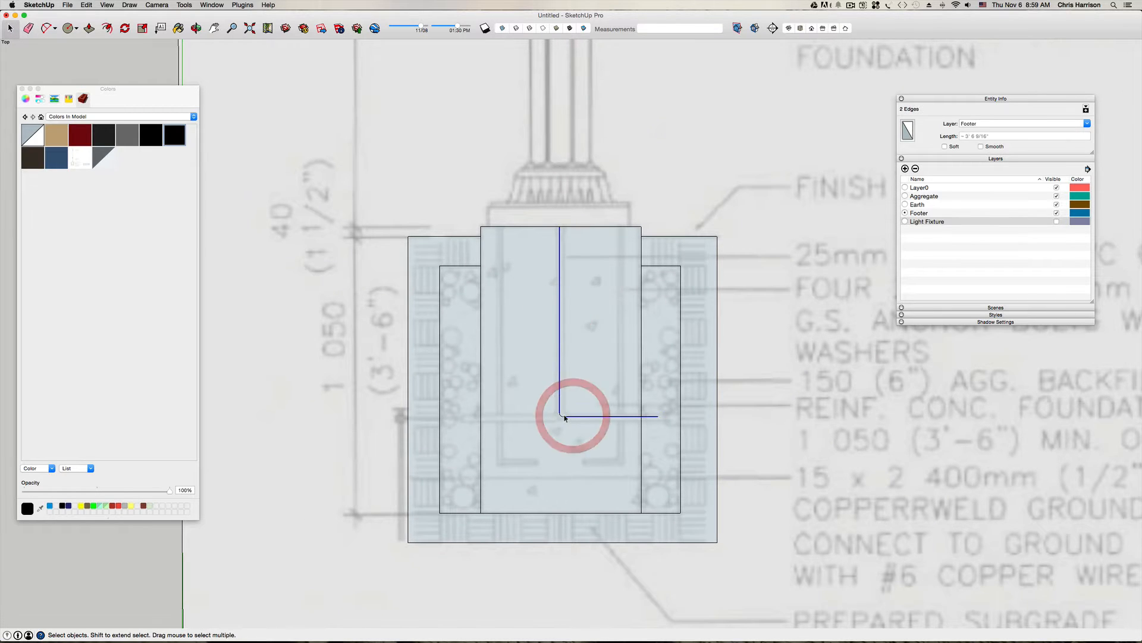
scroll(564, 415, up, 5)
shift+click(555, 417)
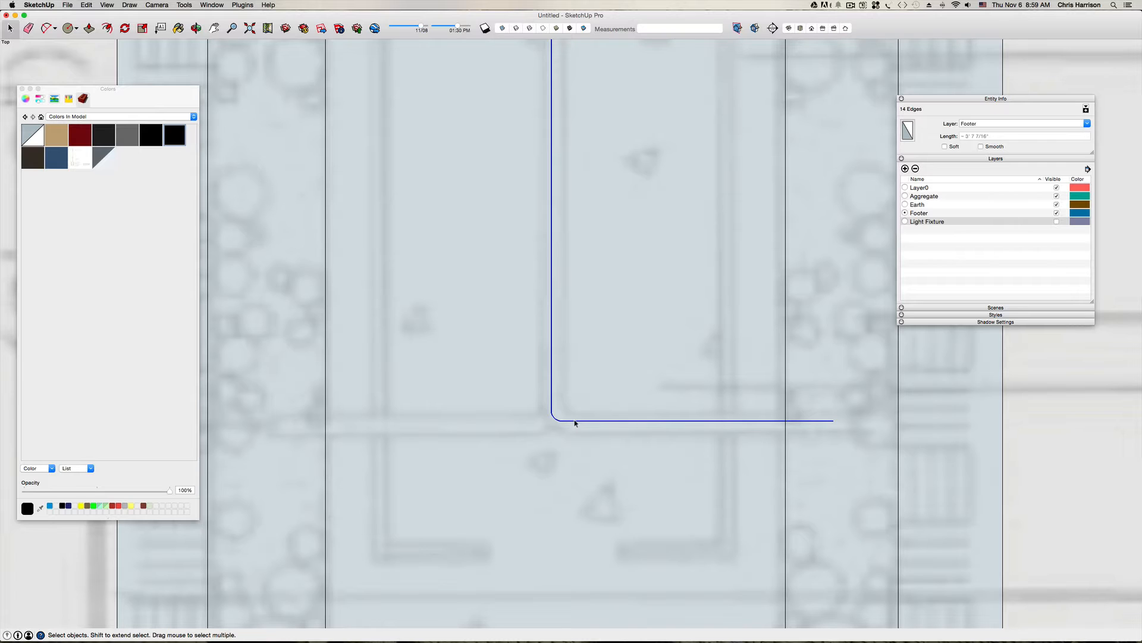
key(w)
click(590, 421)
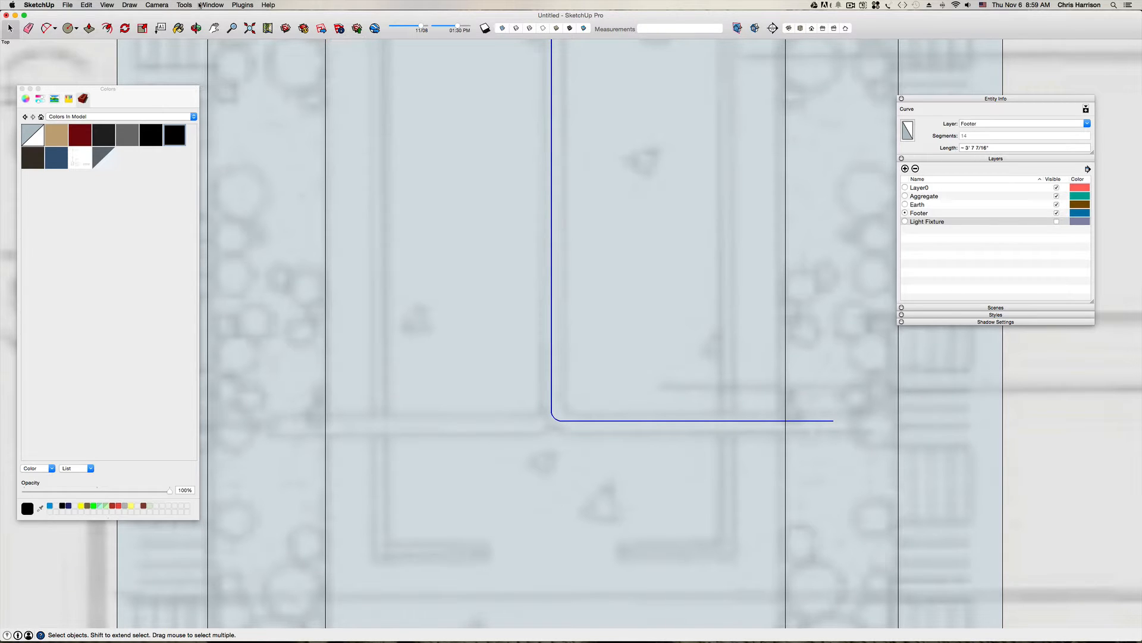
Step: Open the Extension Warehouse and search it for "weld"
click(202, 5)
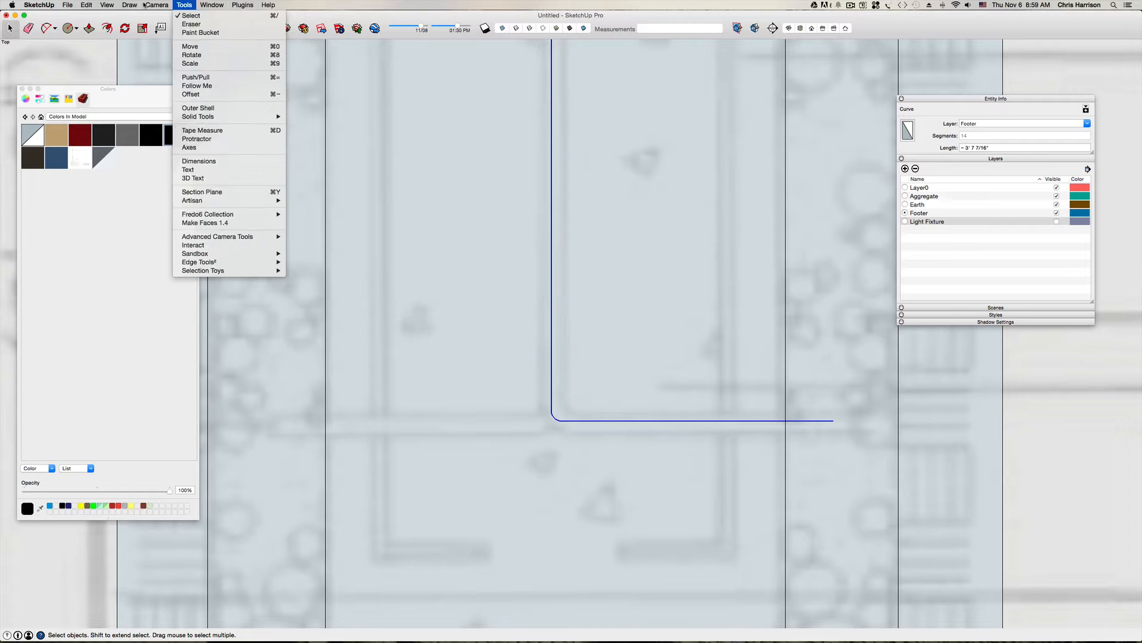
mouse_move(175, 4)
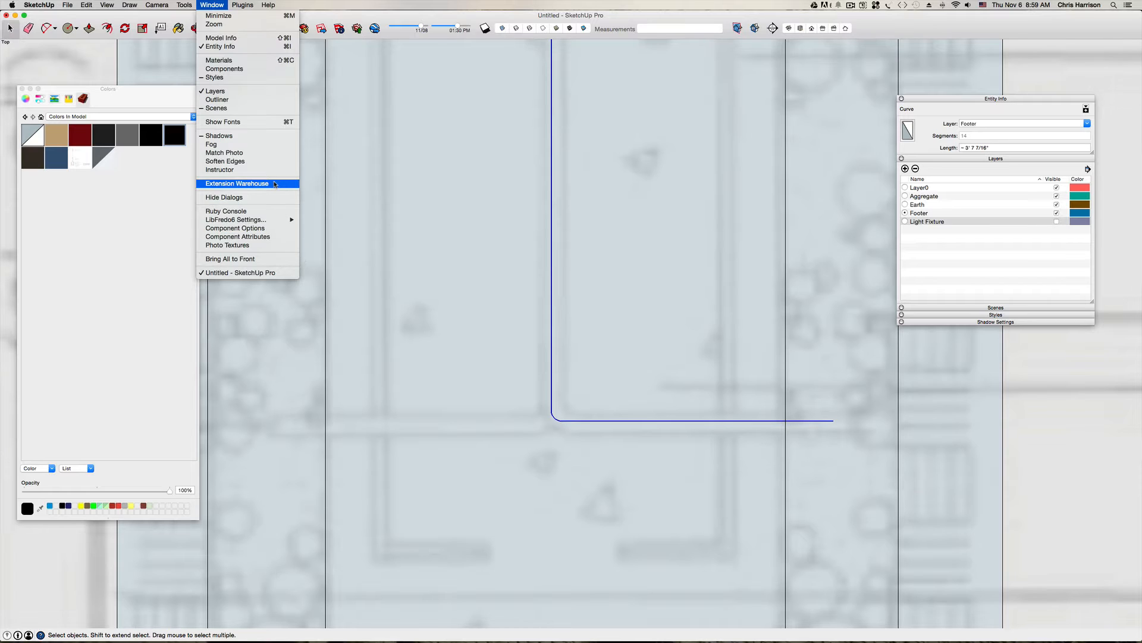
click(275, 184)
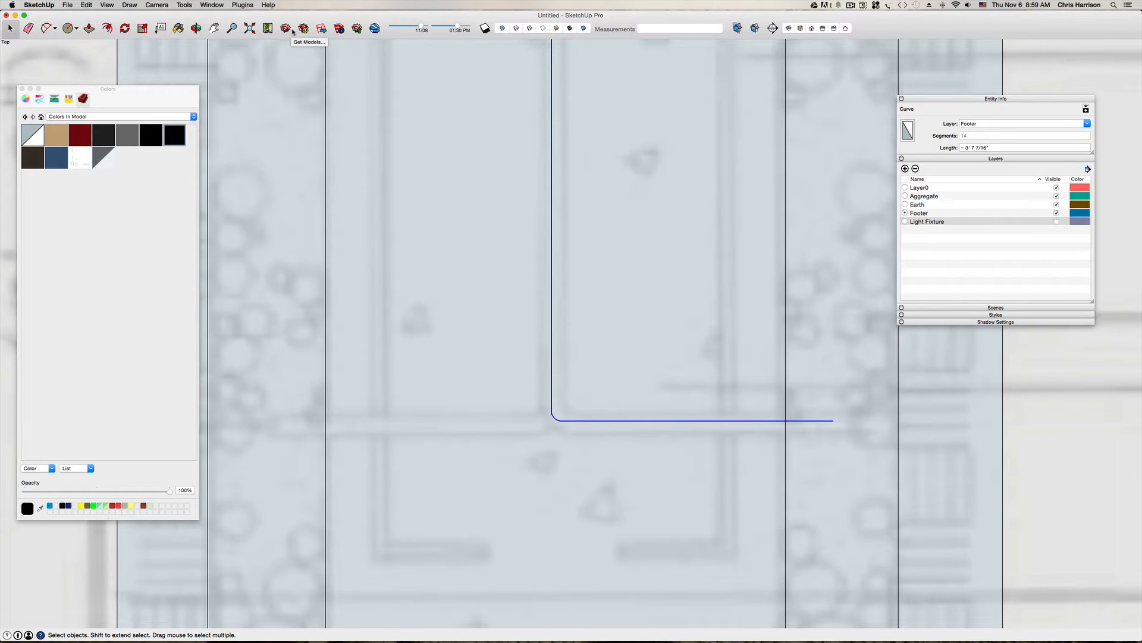
click(304, 30)
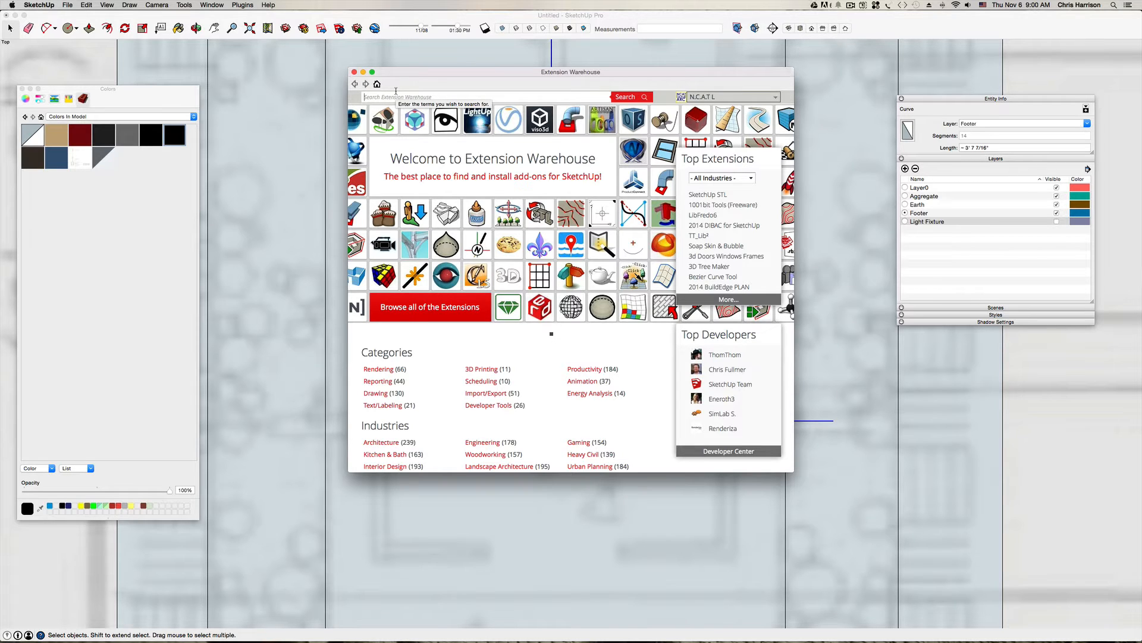
text(weld)
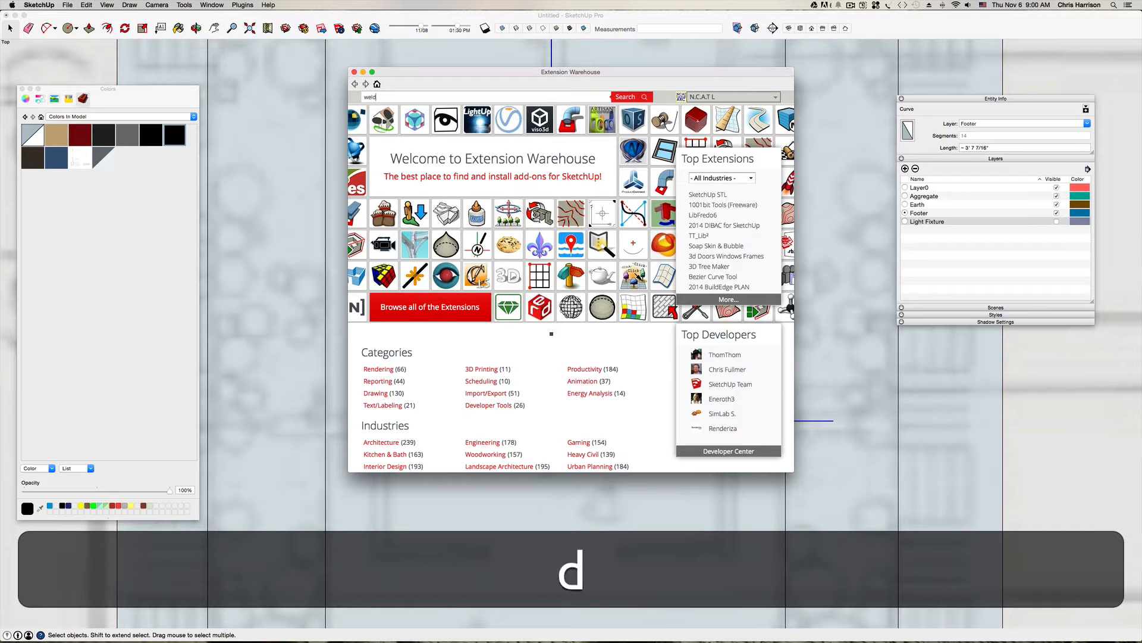
key(Return)
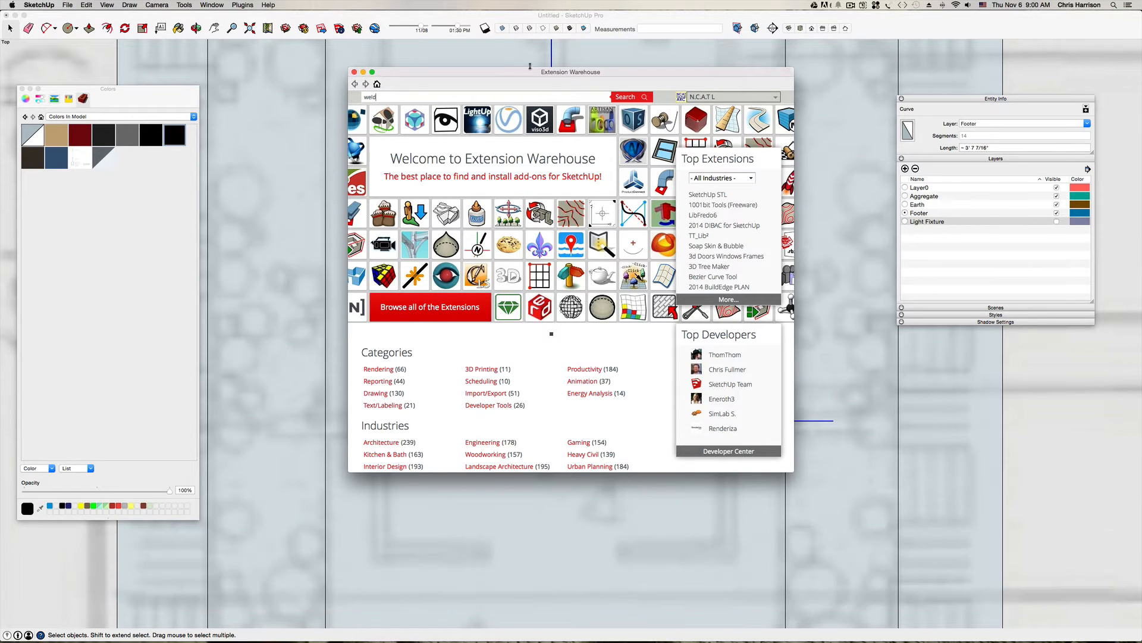
click(617, 96)
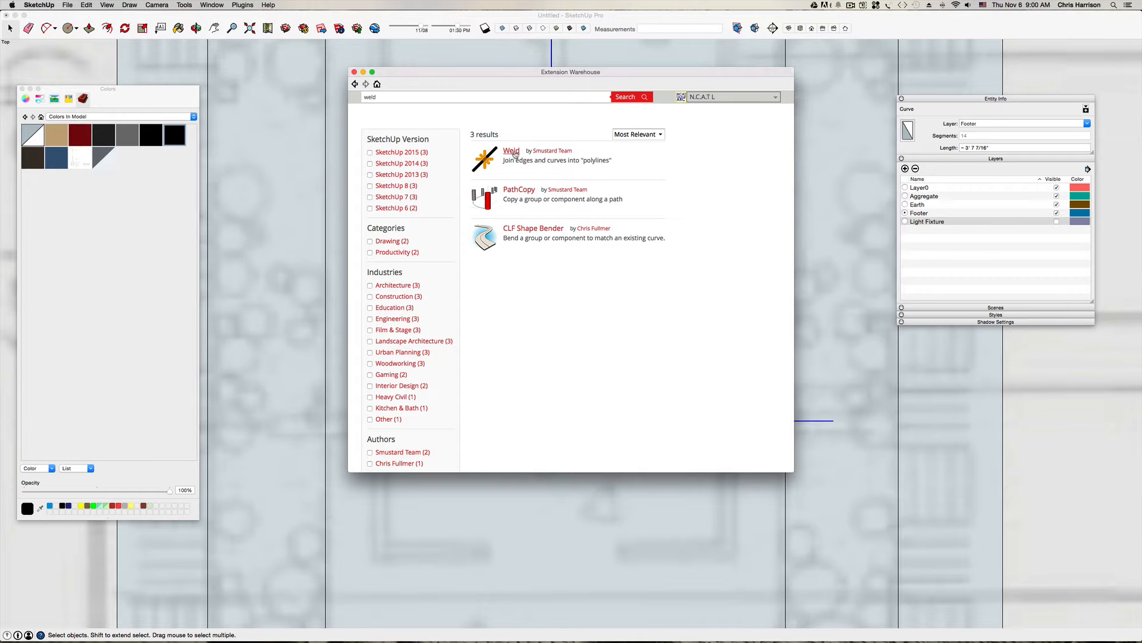
Step: View the Weld extension's page and description in the search results, and close the Extension Warehouse
click(514, 152)
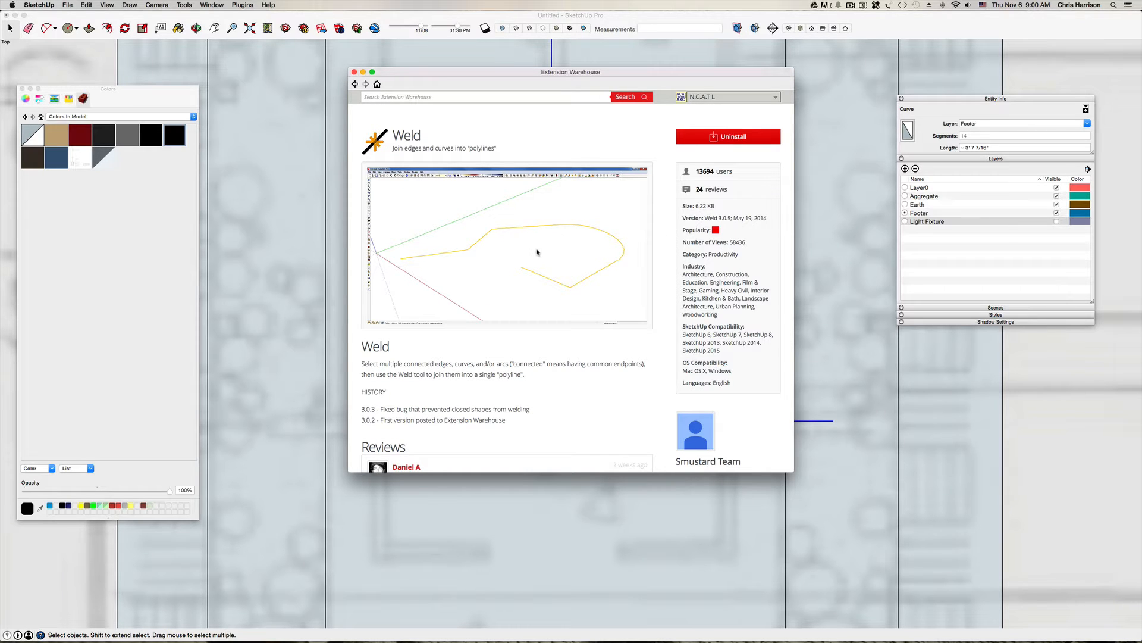
scroll(517, 262, down, 2)
scroll(518, 262, up, 2)
click(354, 72)
Step: Assign the welded conduit curve to a new layer named Conduit
scroll(326, 126, up, 5)
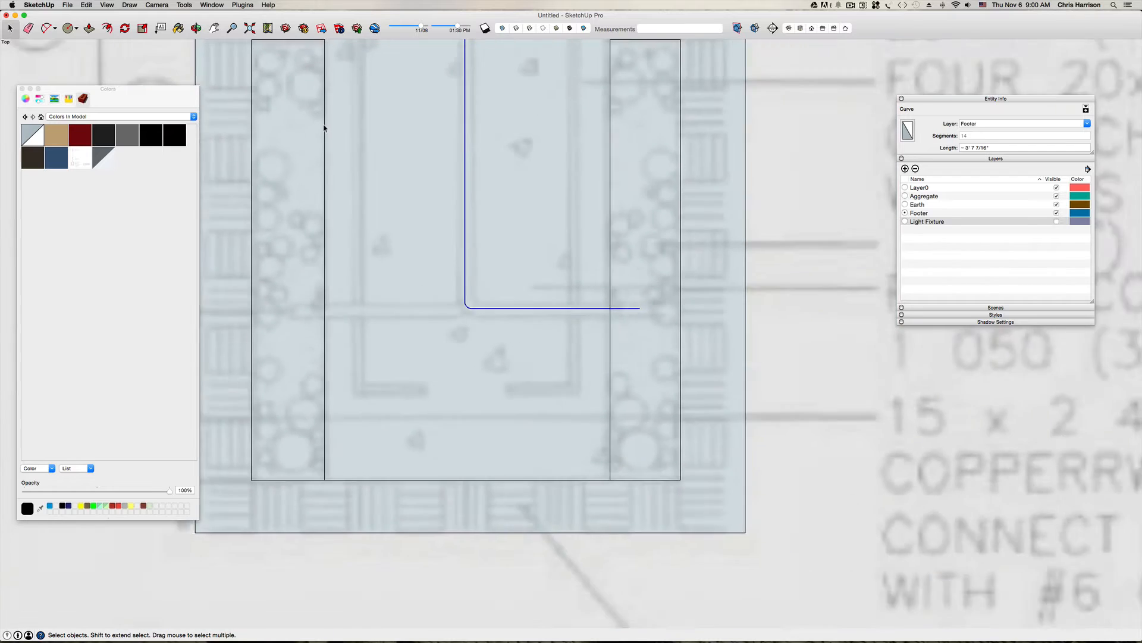
scroll(456, 170, down, 5)
key(h)
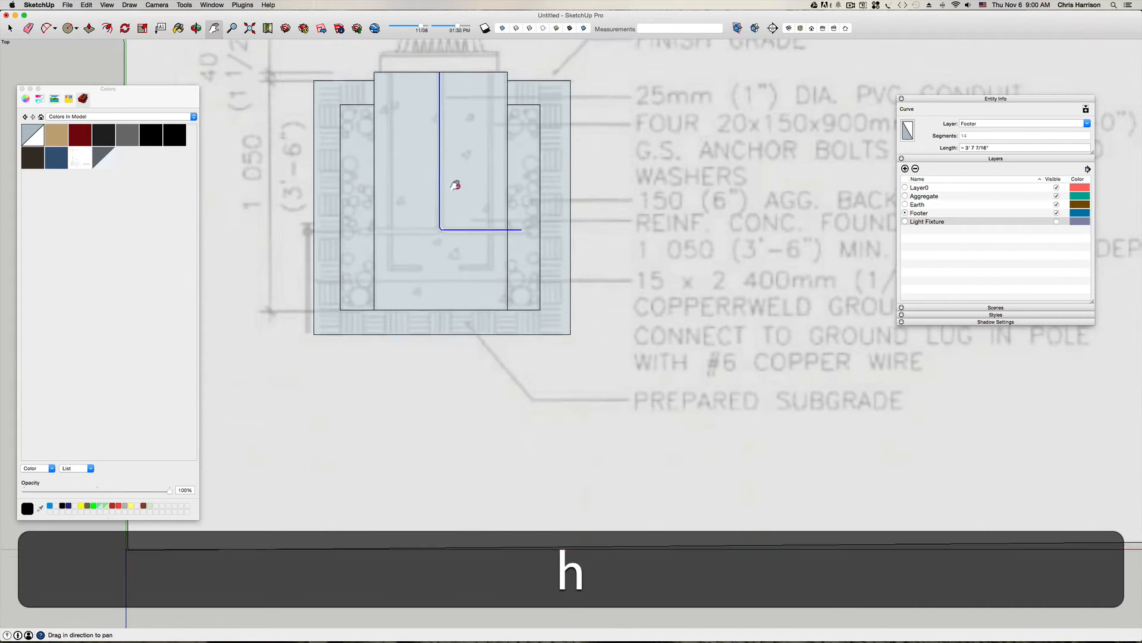
drag(454, 171, 454, 273)
key(space)
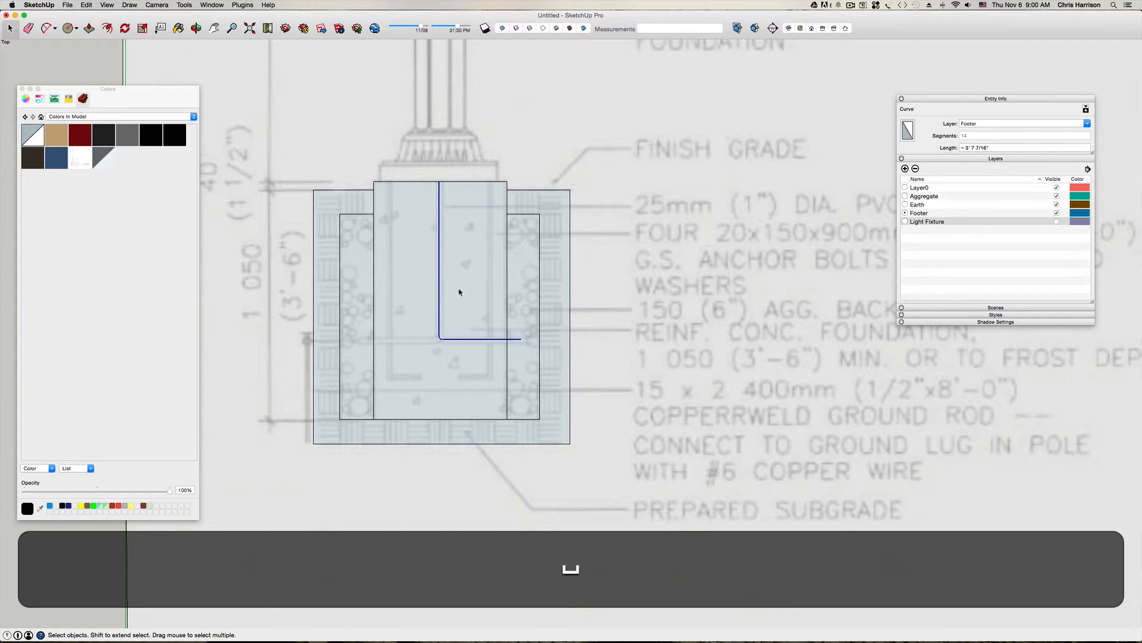
click(989, 123)
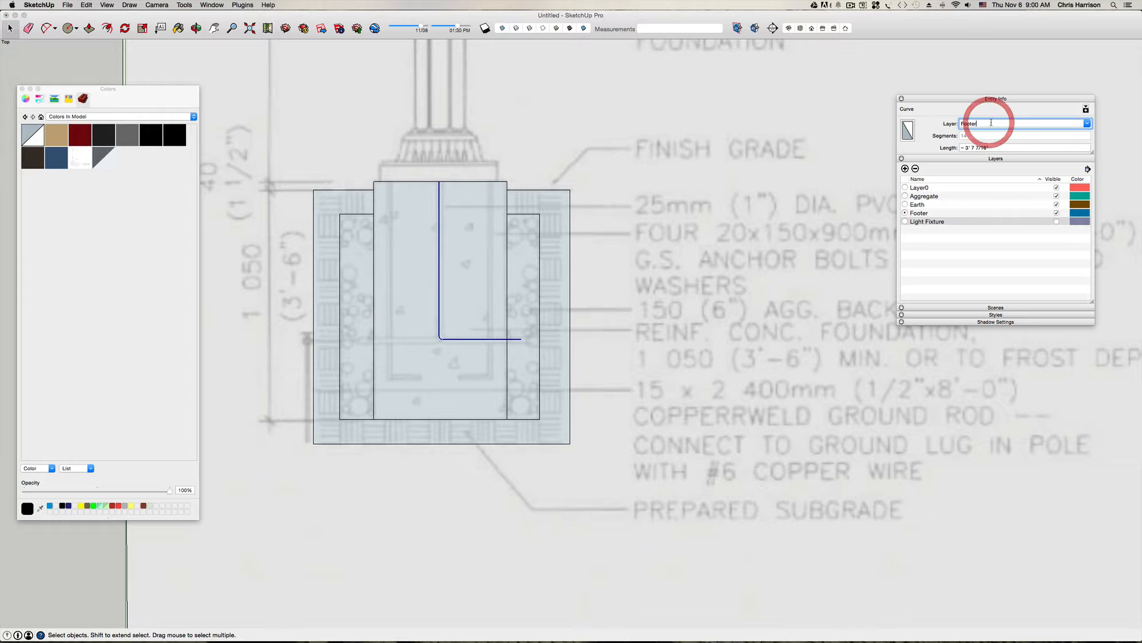
click(957, 125)
text(conduite)
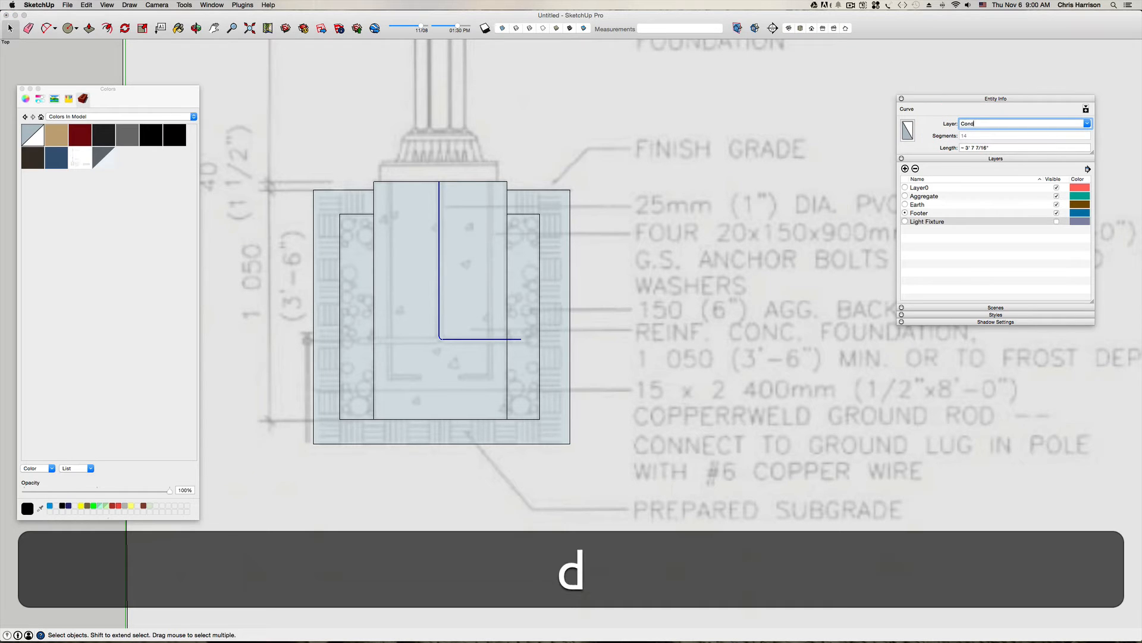
key(BackSpace)
key(Return)
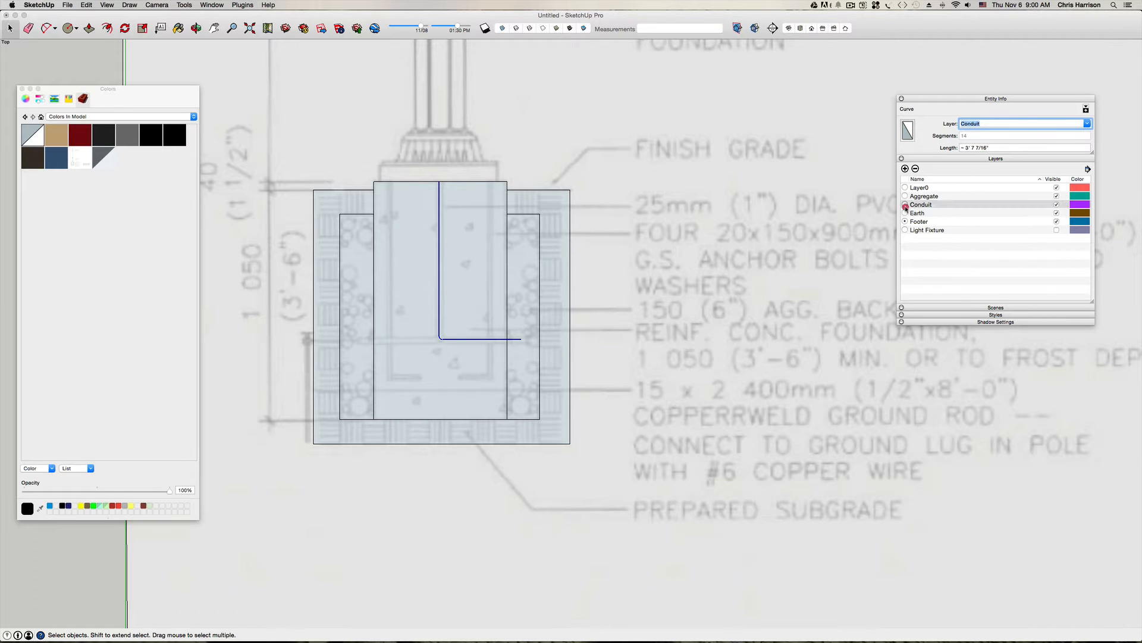
Step: Make Conduit the active layer, group the conduit curve on it and open the group for editing
click(905, 204)
key(super+g)
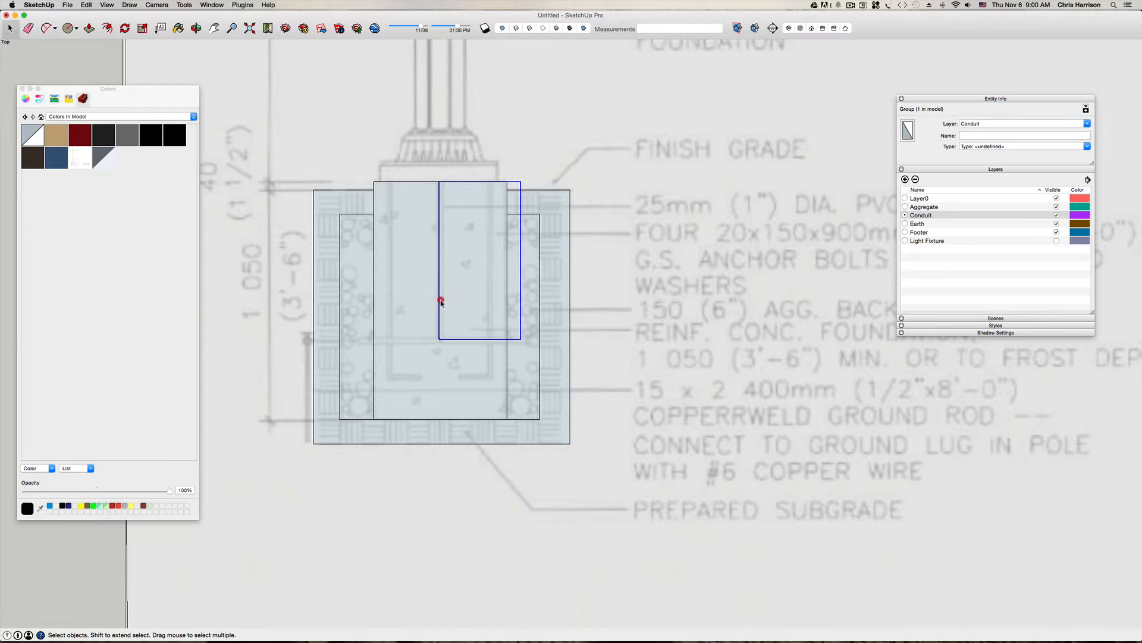
double_click(440, 302)
drag(426, 311, 426, 310)
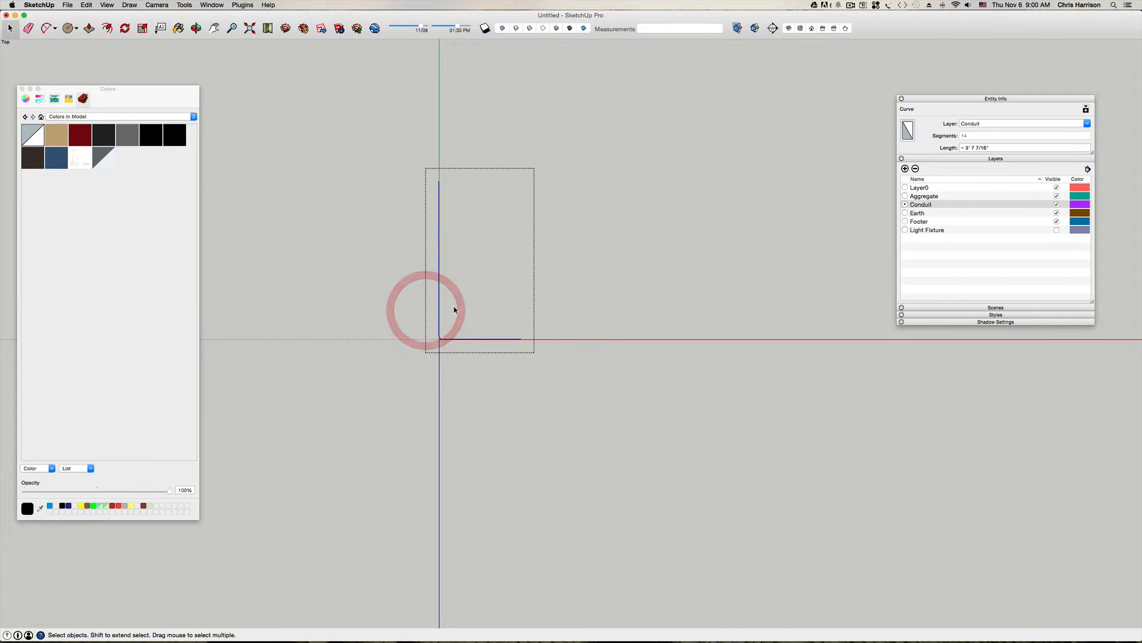
Step: Try drawing a 1/4" radius circle facing the green axis at the end of the conduit path's short leg, and undo it
middle_drag(455, 309, 513, 336)
key(c)
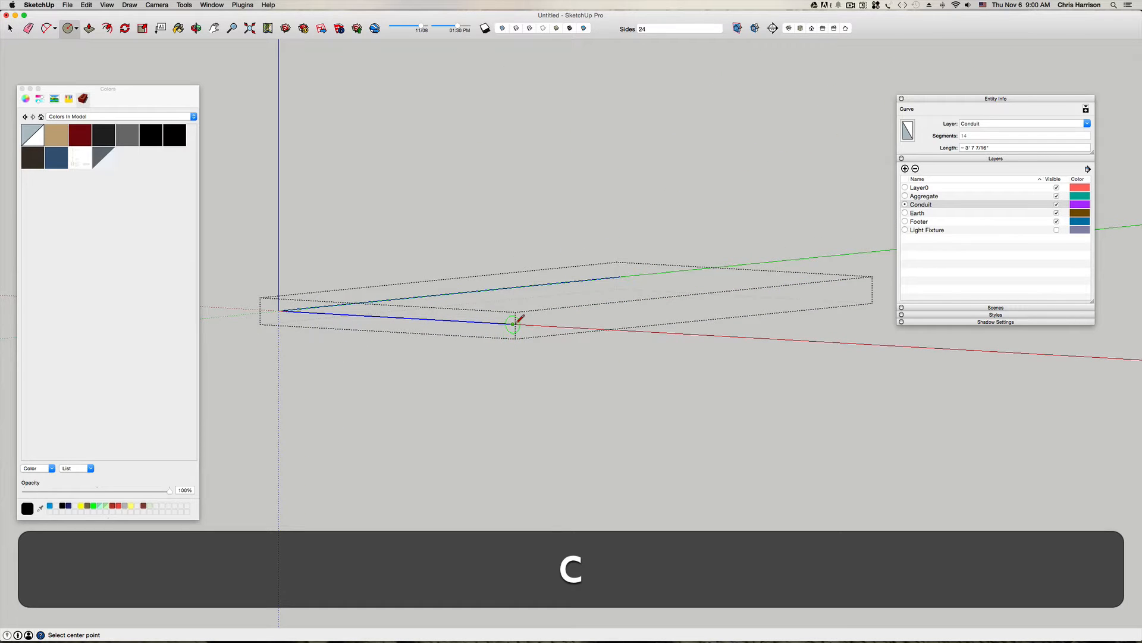
click(513, 324)
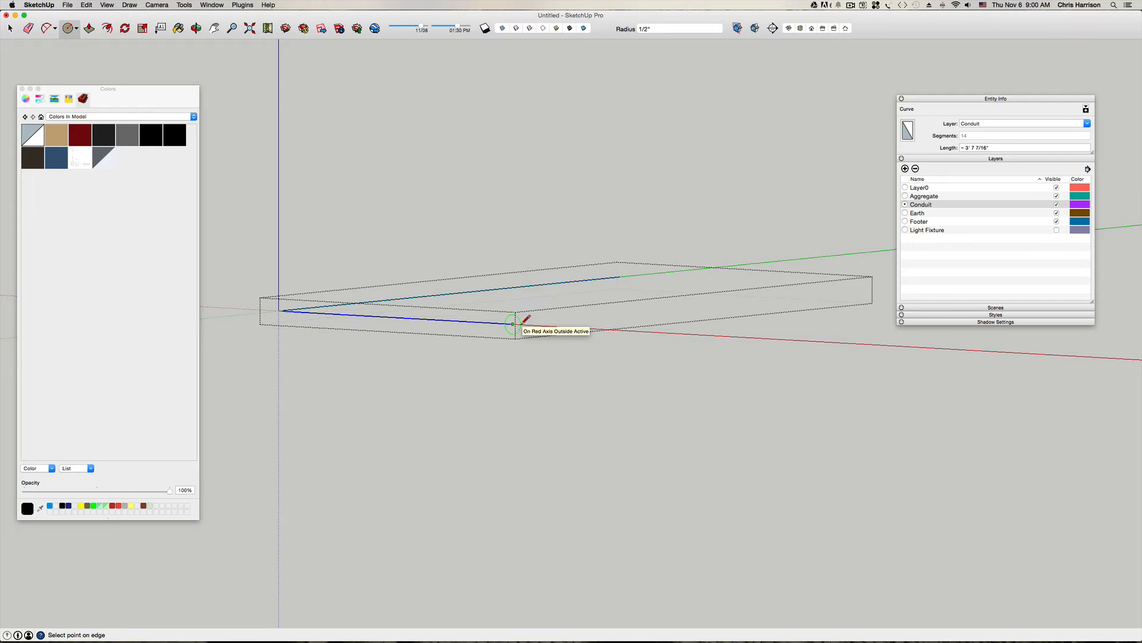
text(1/4)
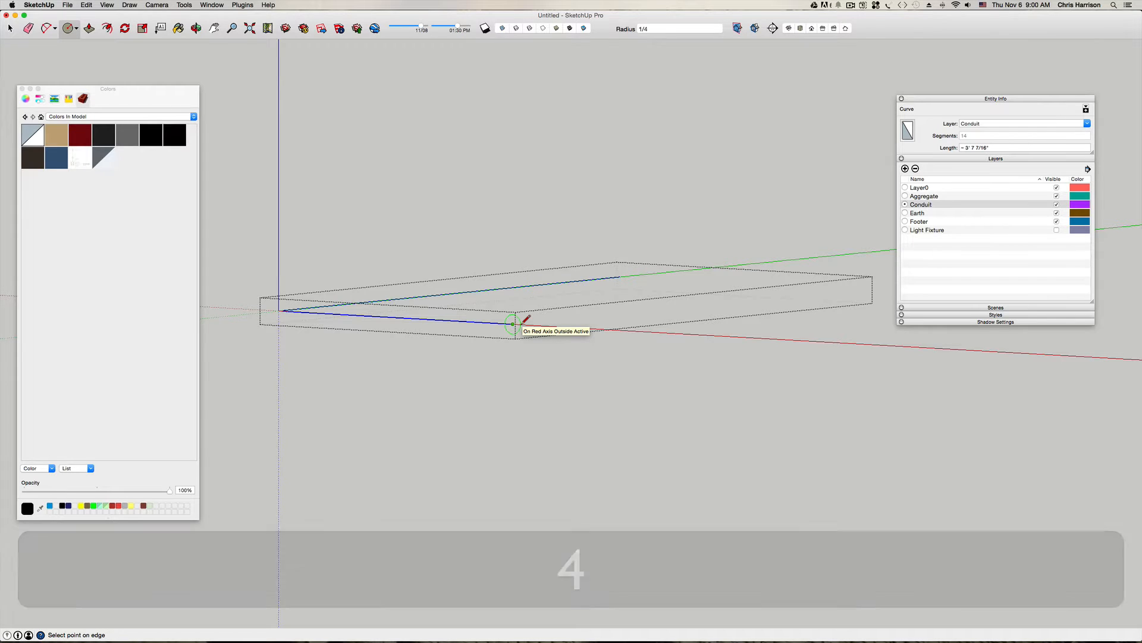
key(Return)
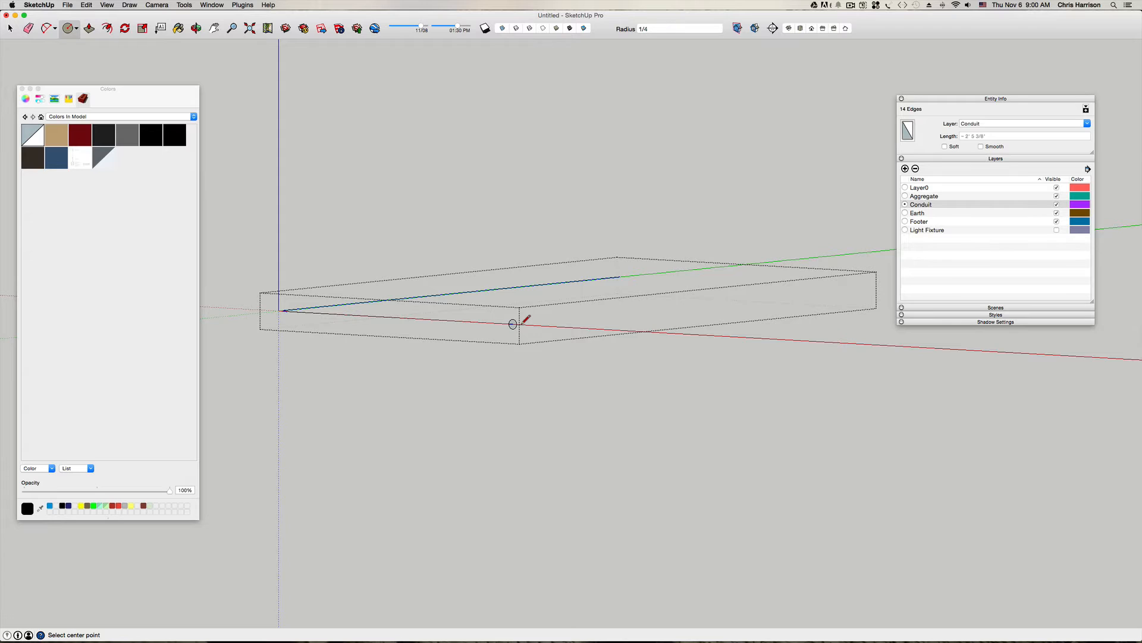
scroll(524, 319, up, 6)
mouse_move(518, 324)
middle_down()
mouse_move(525, 343)
mouse_move(524, 297)
mouse_move(451, 245)
mouse_move(448, 309)
middle_up()
key(super+z)
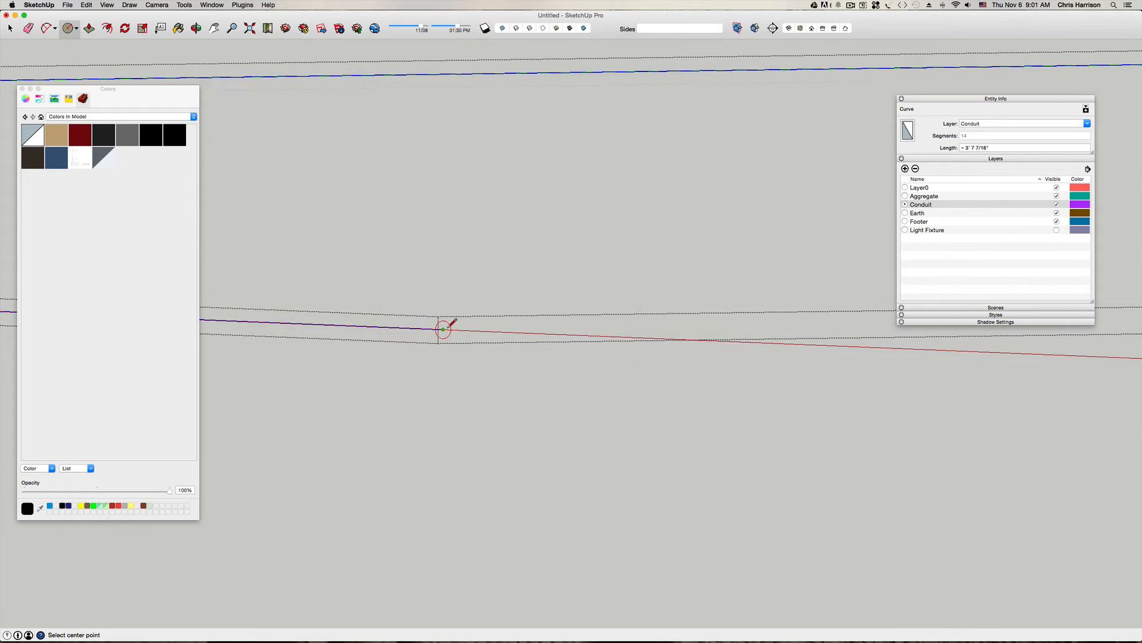
Step: Try drawing a 1/4" radius circle facing the red axis at the same path end, and undo it
click(445, 327)
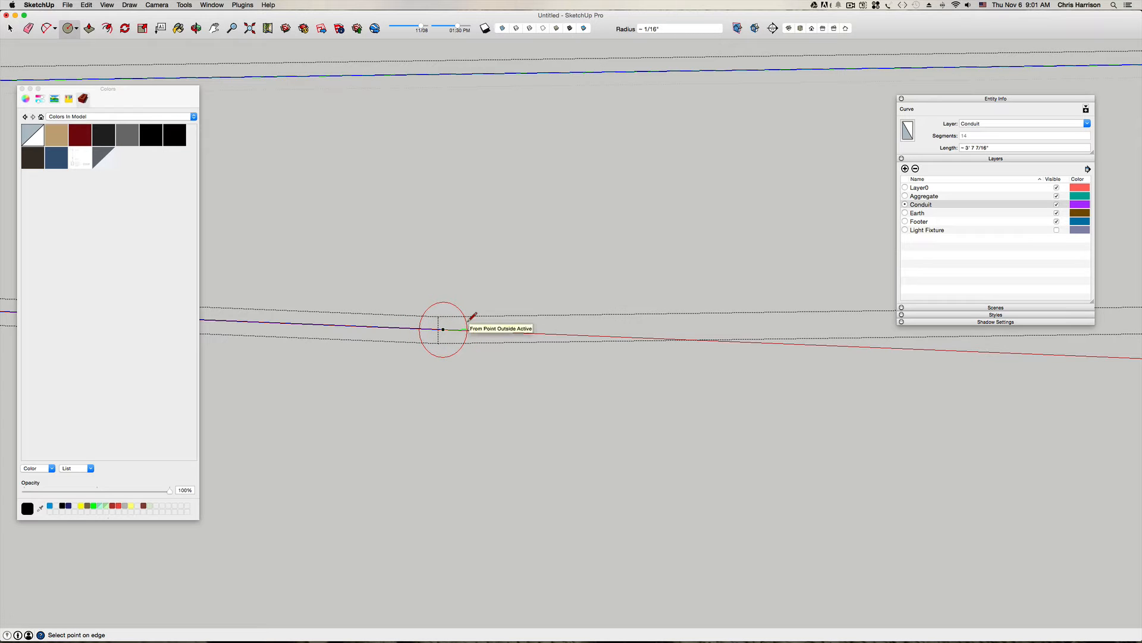
text(1/4)
key(Return)
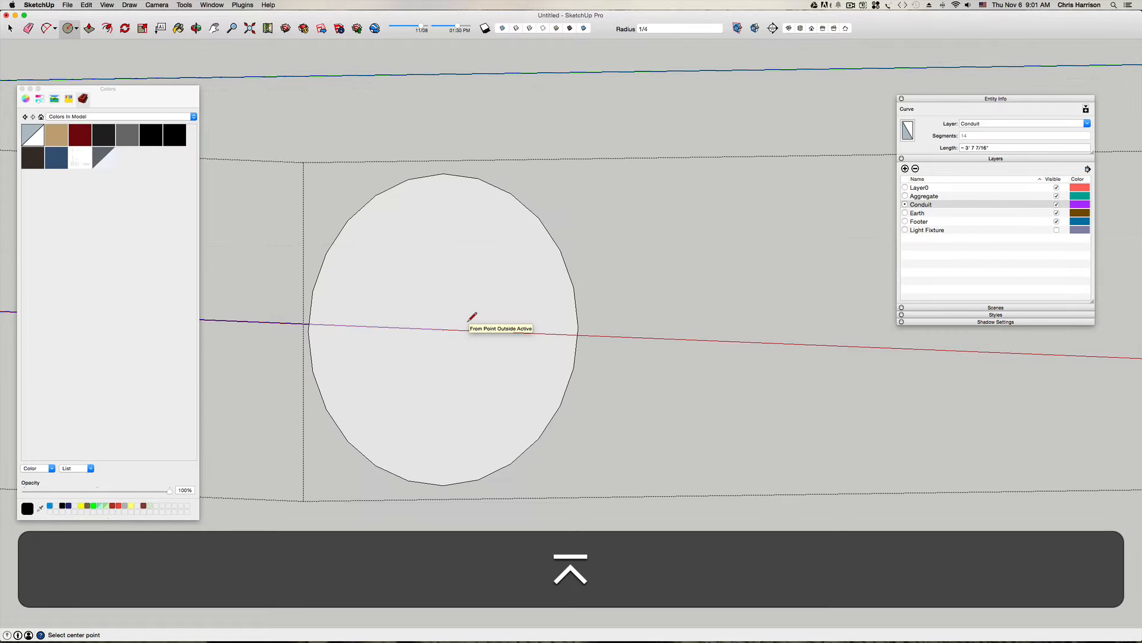
key(space)
scroll(468, 324, down, 5)
middle_drag(467, 324, 476, 350)
scroll(476, 368, down, 6)
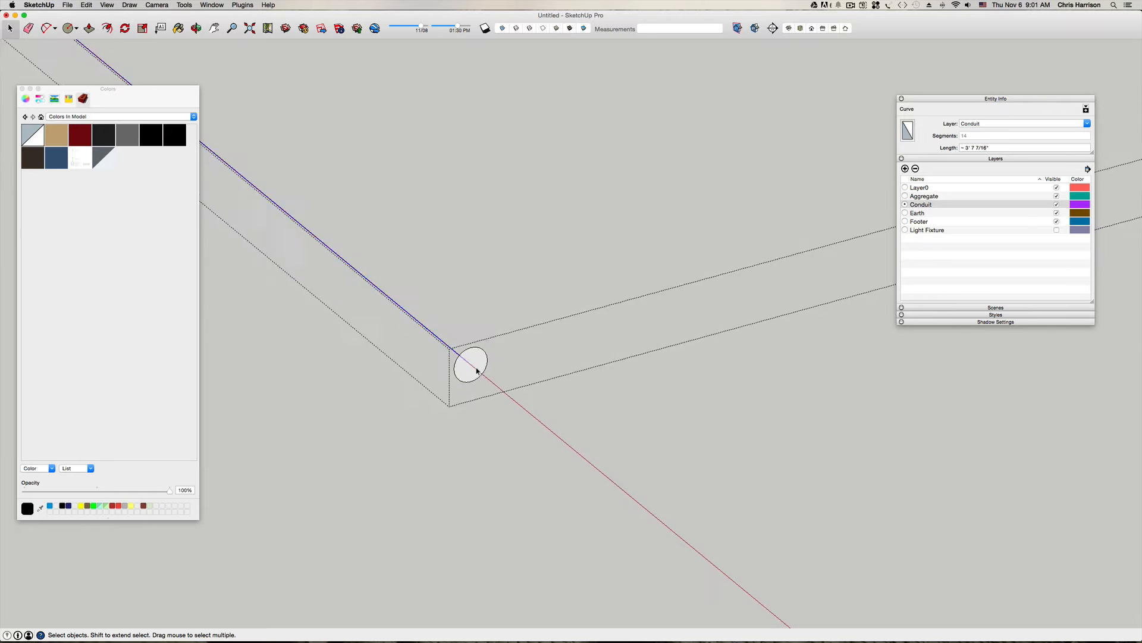
scroll(476, 370, down, 6)
scroll(476, 370, up, 5)
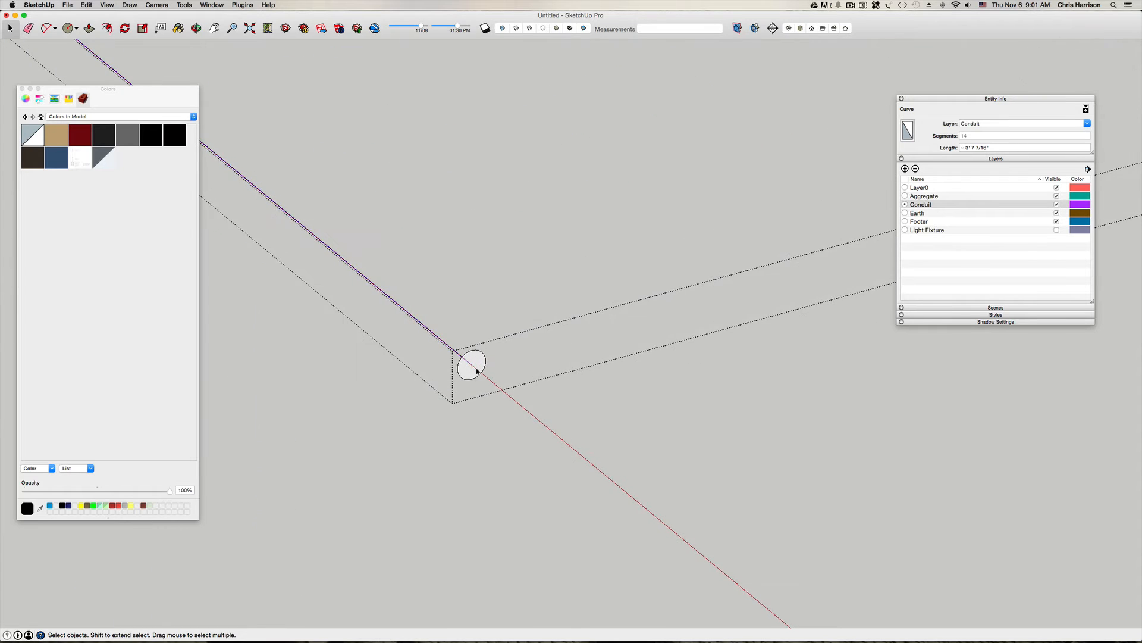
scroll(477, 371, up, 2)
key(super+z)
key(super+z)
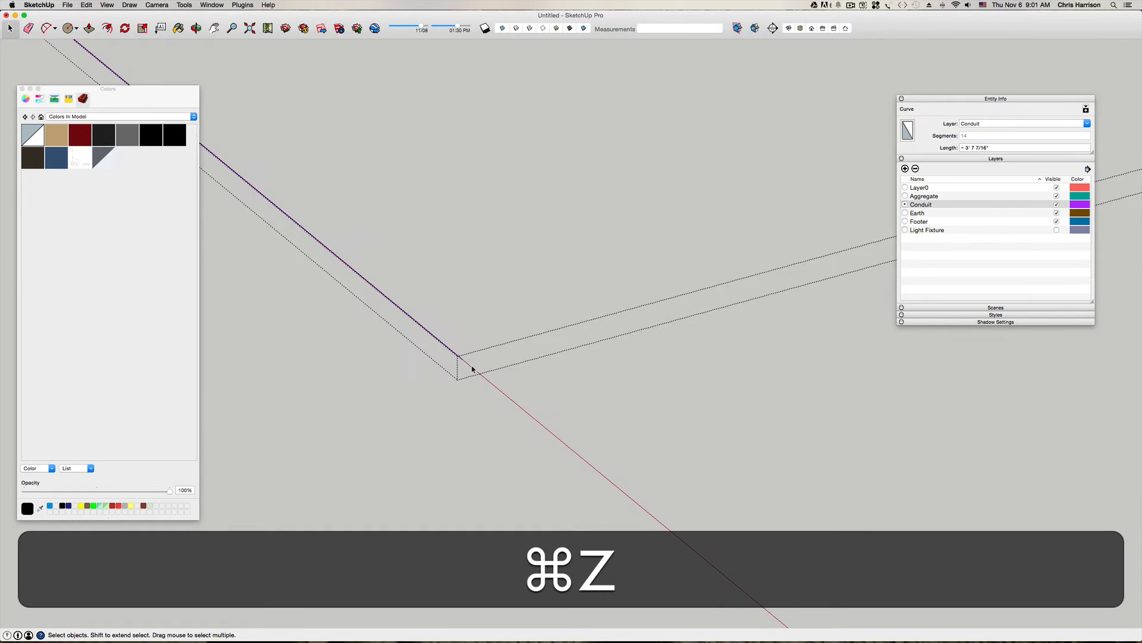
Step: Draw a circle with a 1/4" radius, perpendicular to the red axis, centred on the endpoint of the conduit path's short leg
key(c)
middle_drag(456, 358, 451, 319)
click(448, 324)
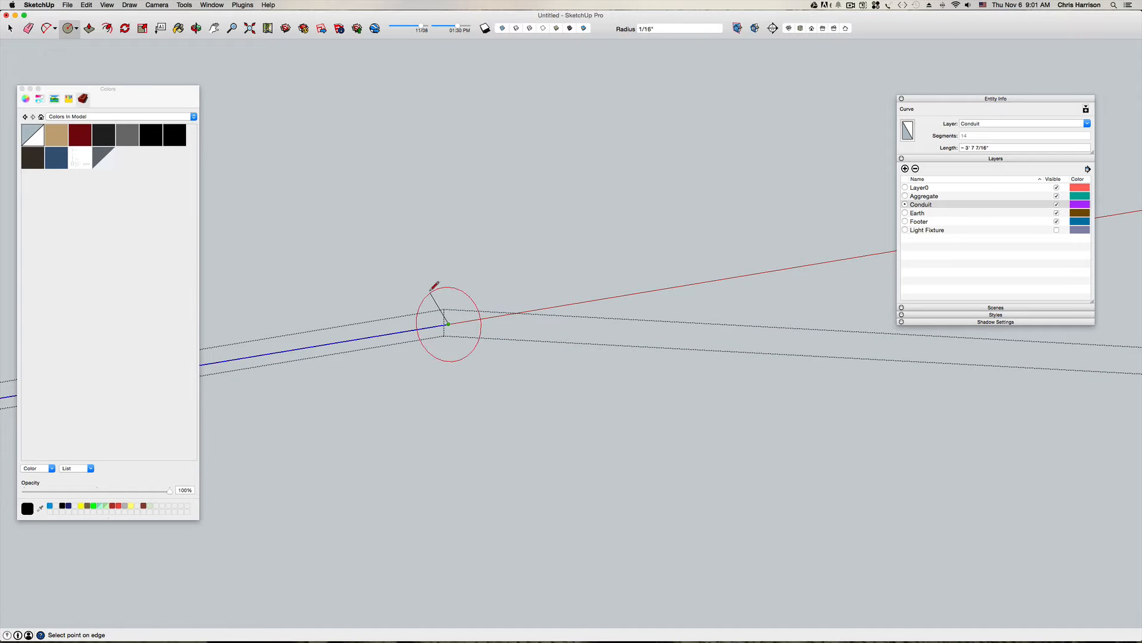
text(14)
key(Return)
key(space)
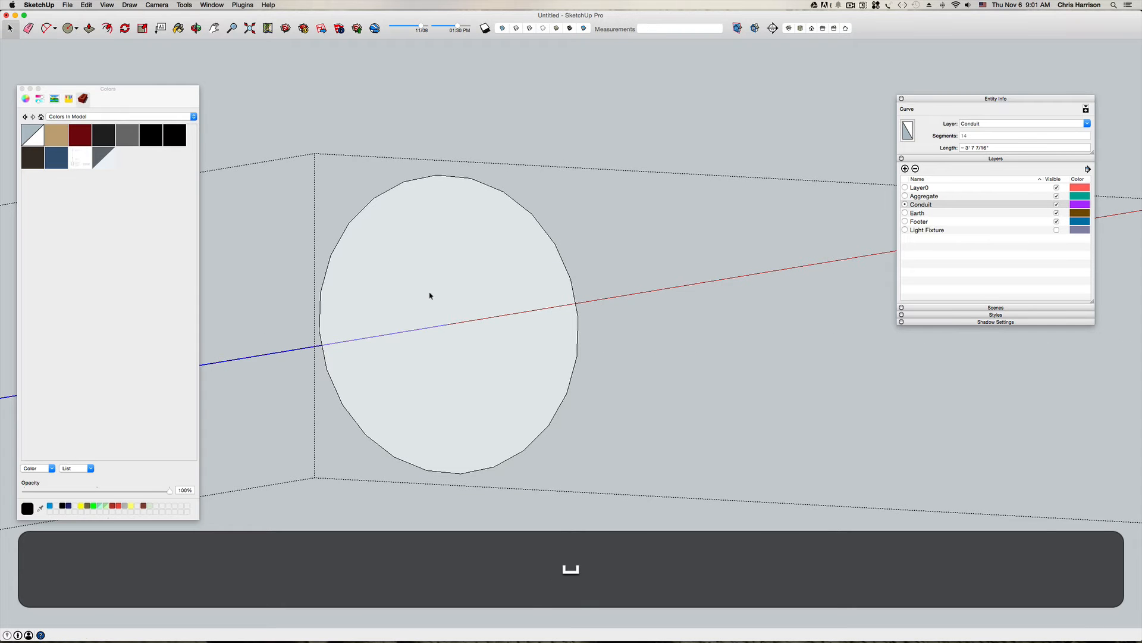
scroll(431, 296, down, 6)
middle_drag(431, 296, 428, 308)
scroll(428, 308, down, 10)
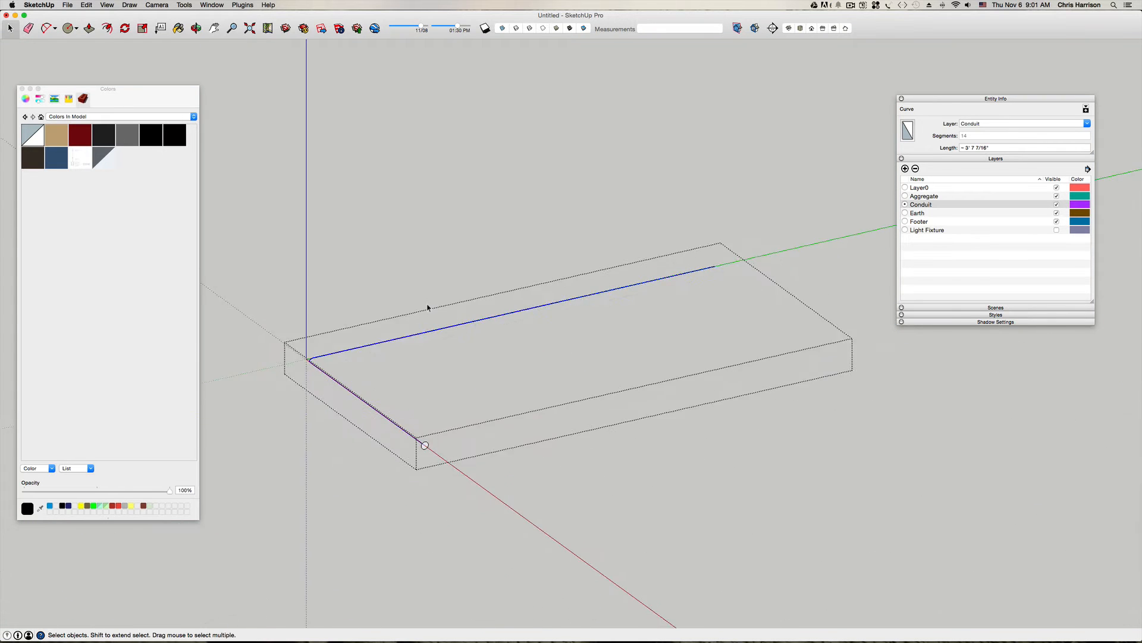
Step: Try a very thin inward offset of the conduit circle's edge, and undo it
scroll(423, 440, up, 6)
click(417, 395)
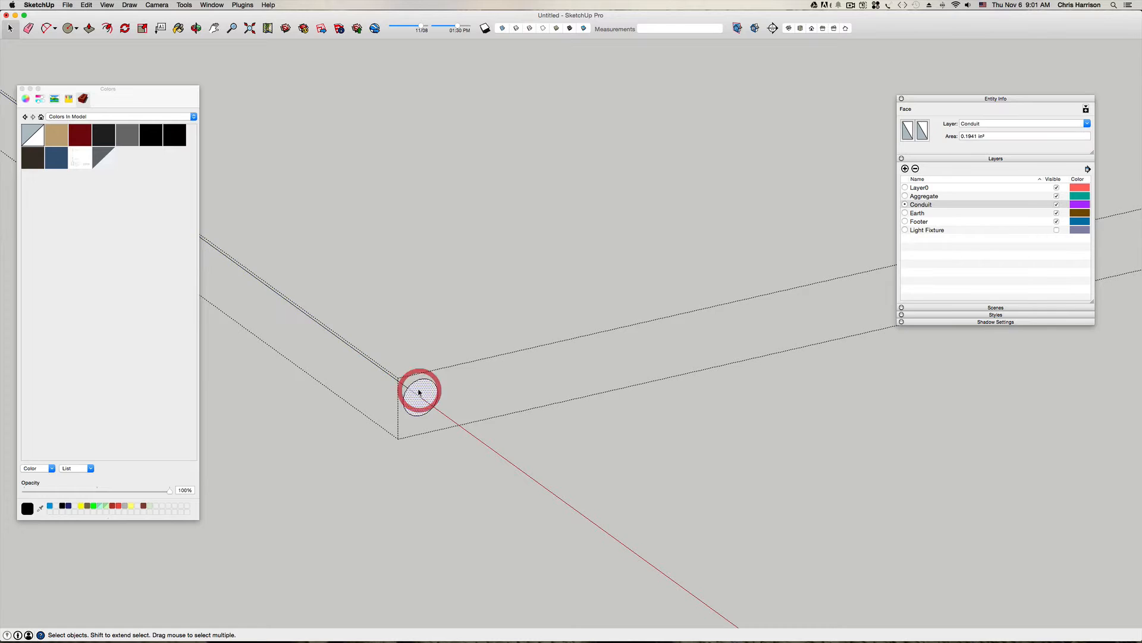
scroll(419, 392, up, 3)
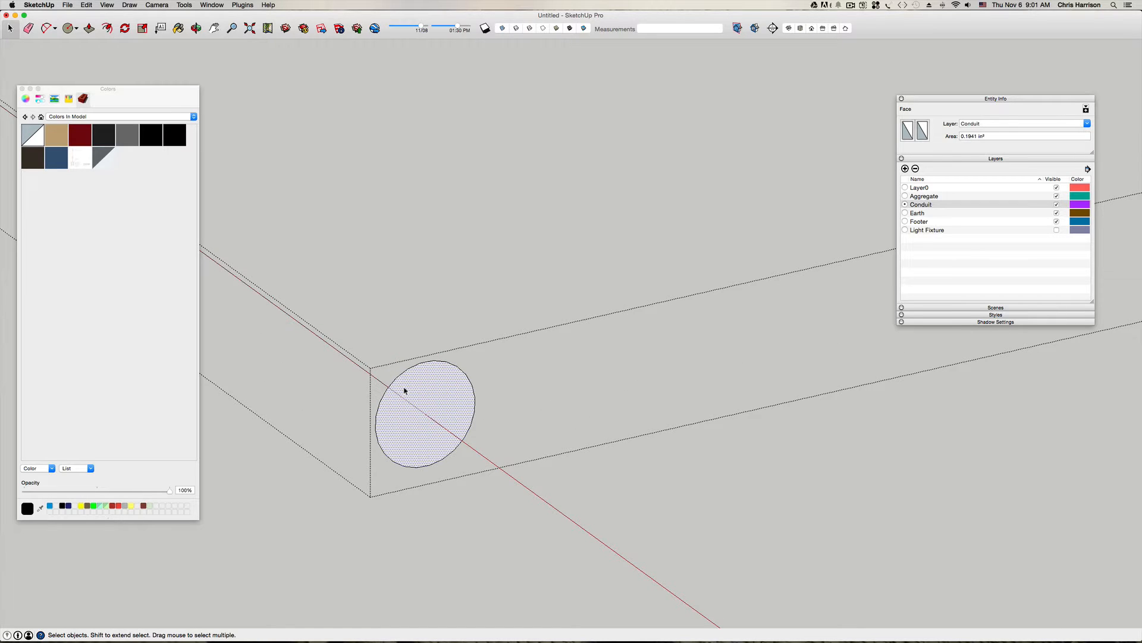
click(107, 29)
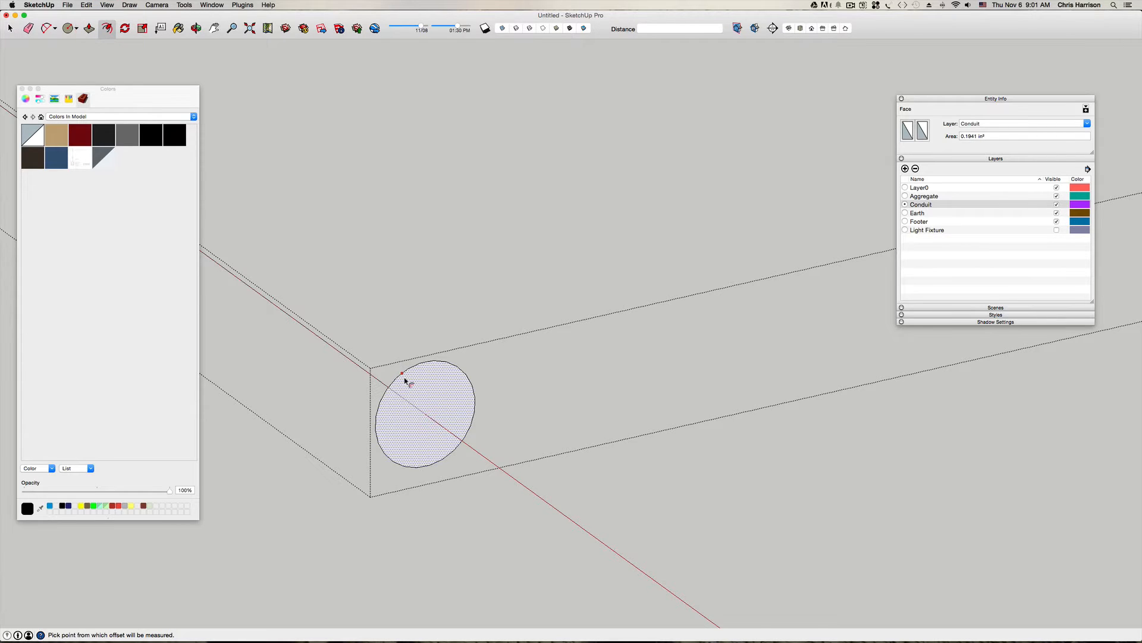
scroll(409, 375, up, 2)
click(402, 377)
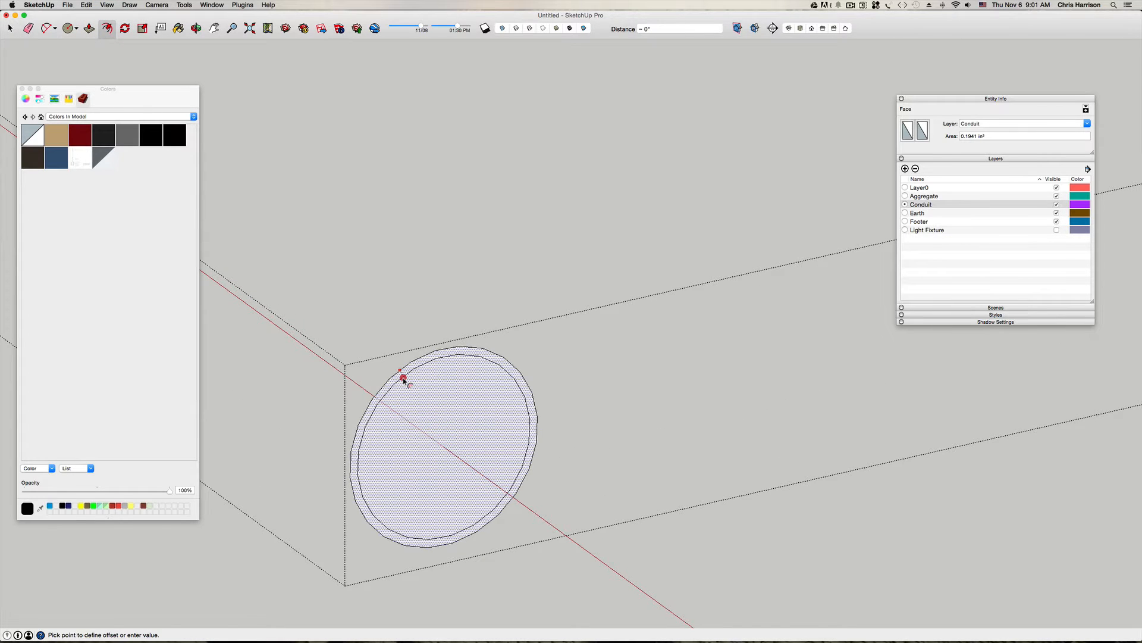
click(407, 377)
scroll(408, 377, up, 3)
key(space)
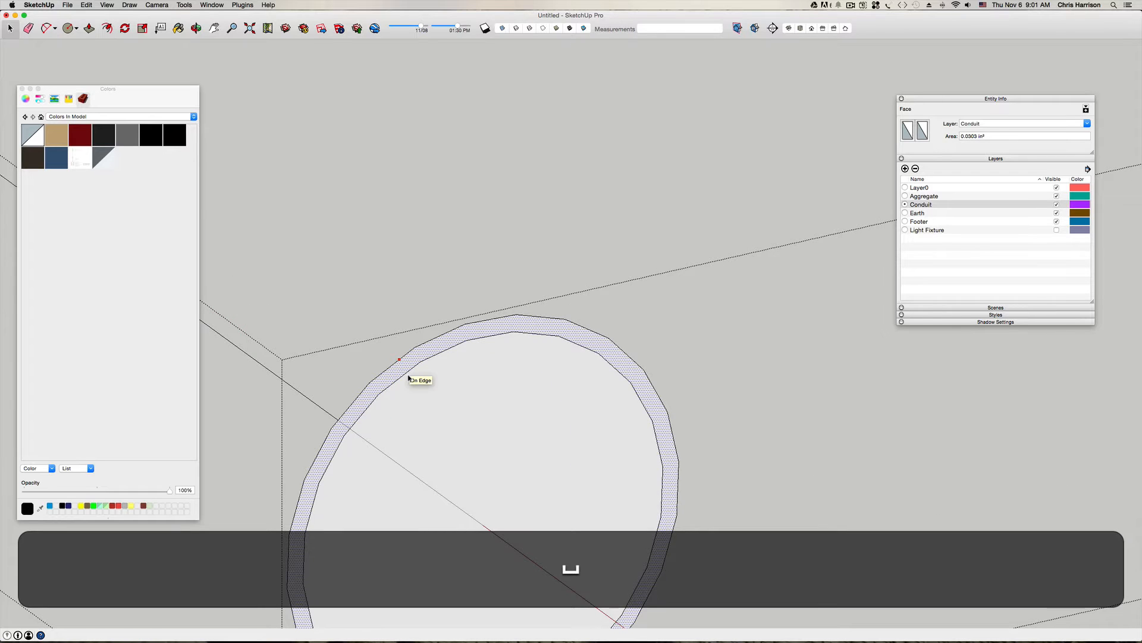
click(415, 383)
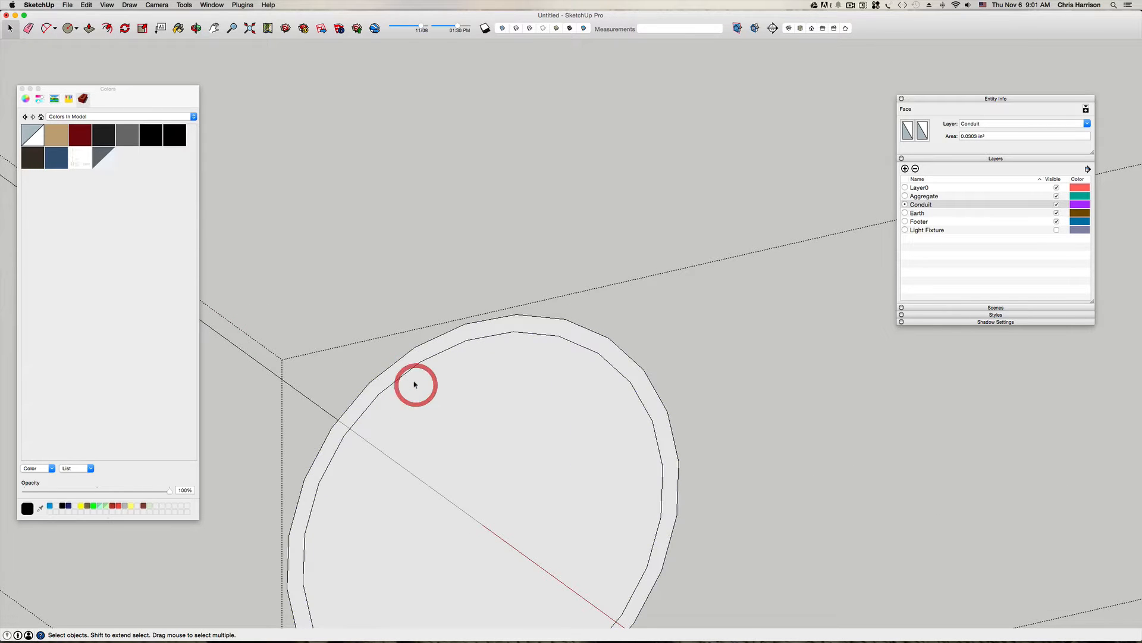
key(super+z)
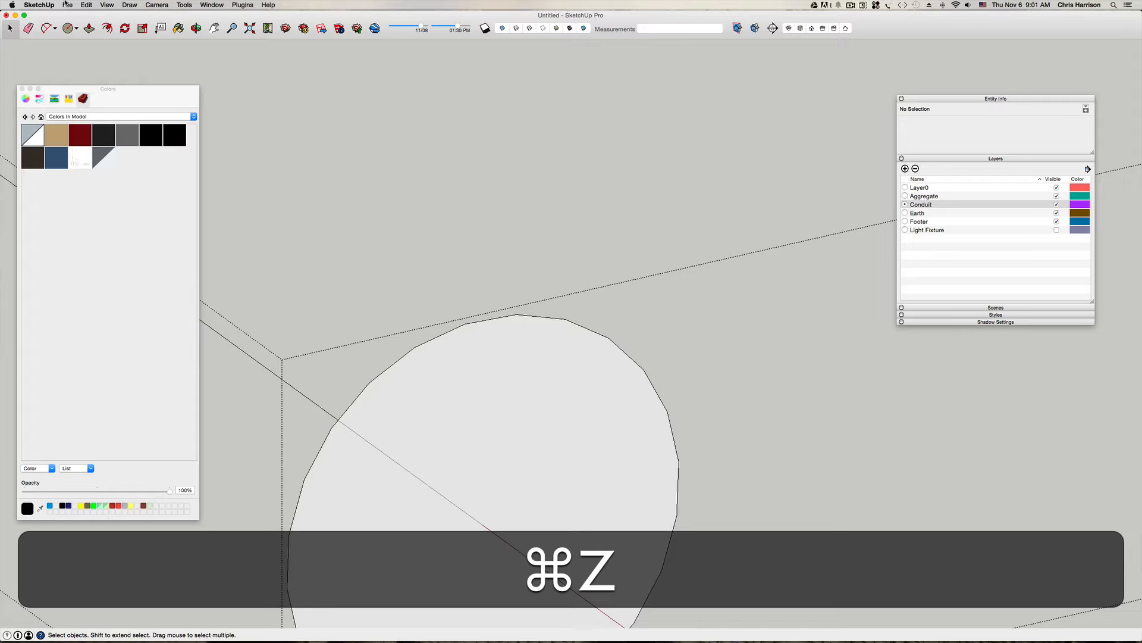
Step: Offset the conduit circle inward by about 1/16" and delete the inner face to leave a ring profile
click(106, 28)
click(408, 353)
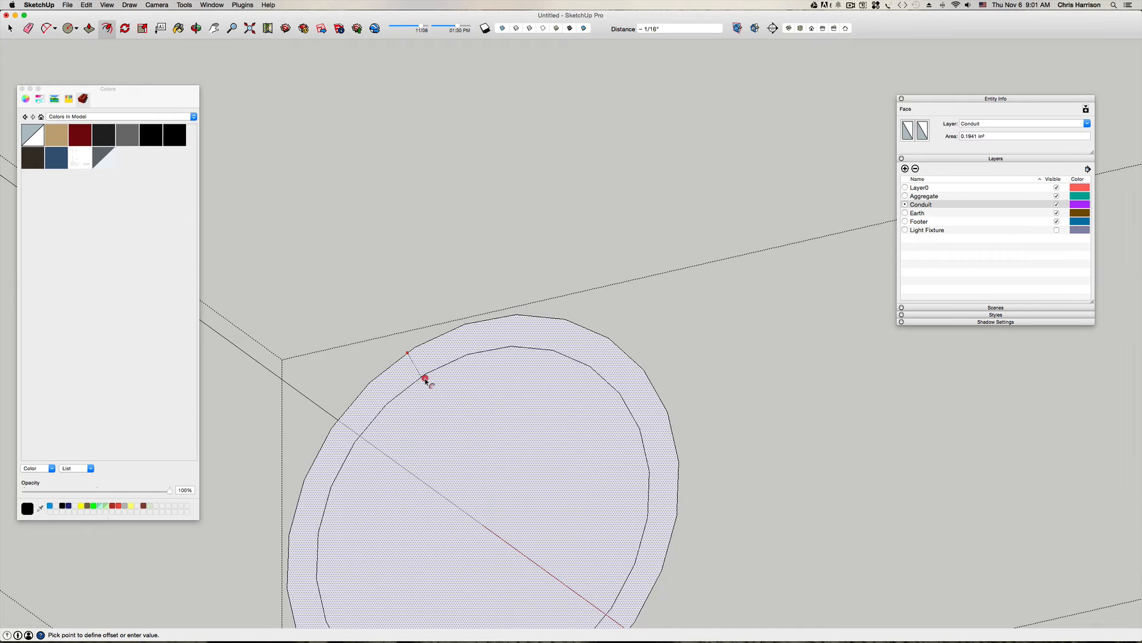
click(426, 381)
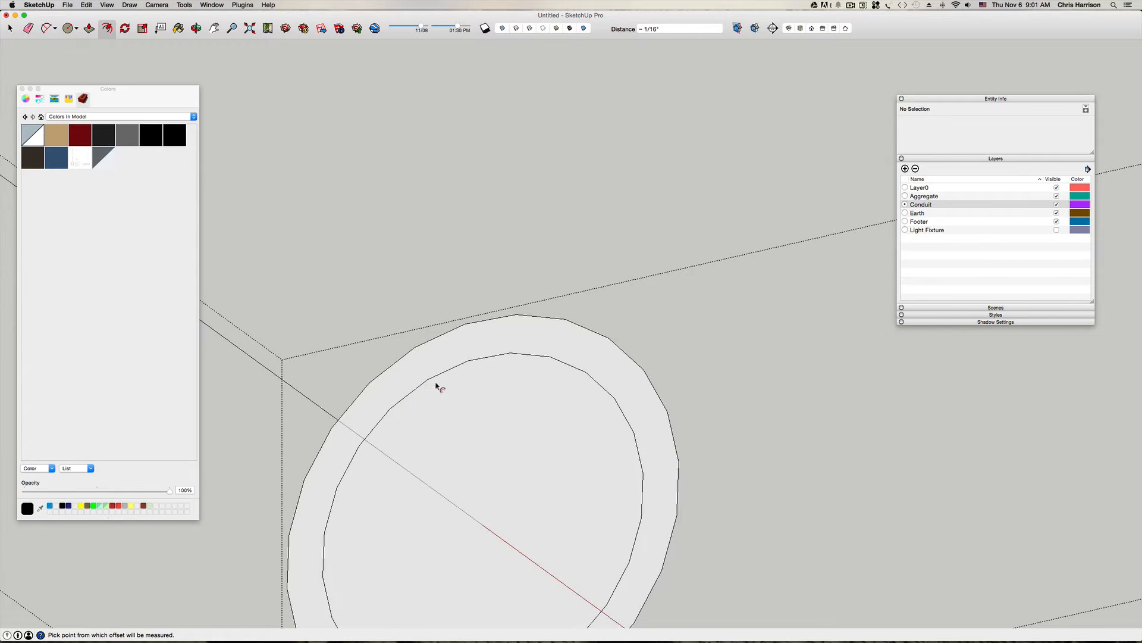
key(space)
click(464, 411)
key(BackSpace)
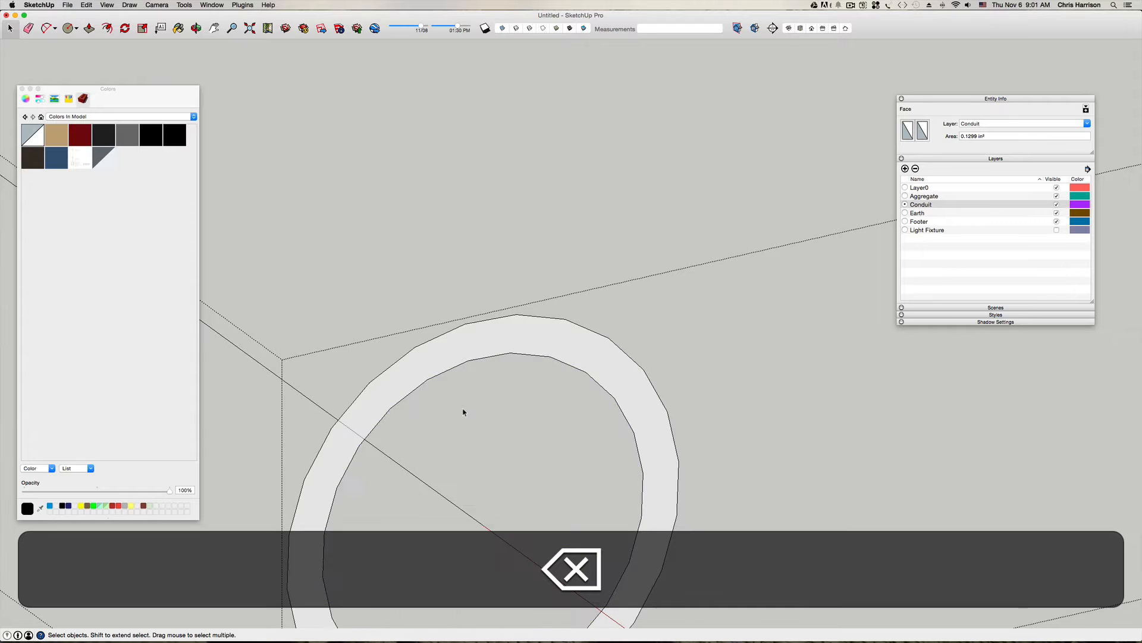
scroll(464, 412, down, 5)
scroll(461, 408, down, 2)
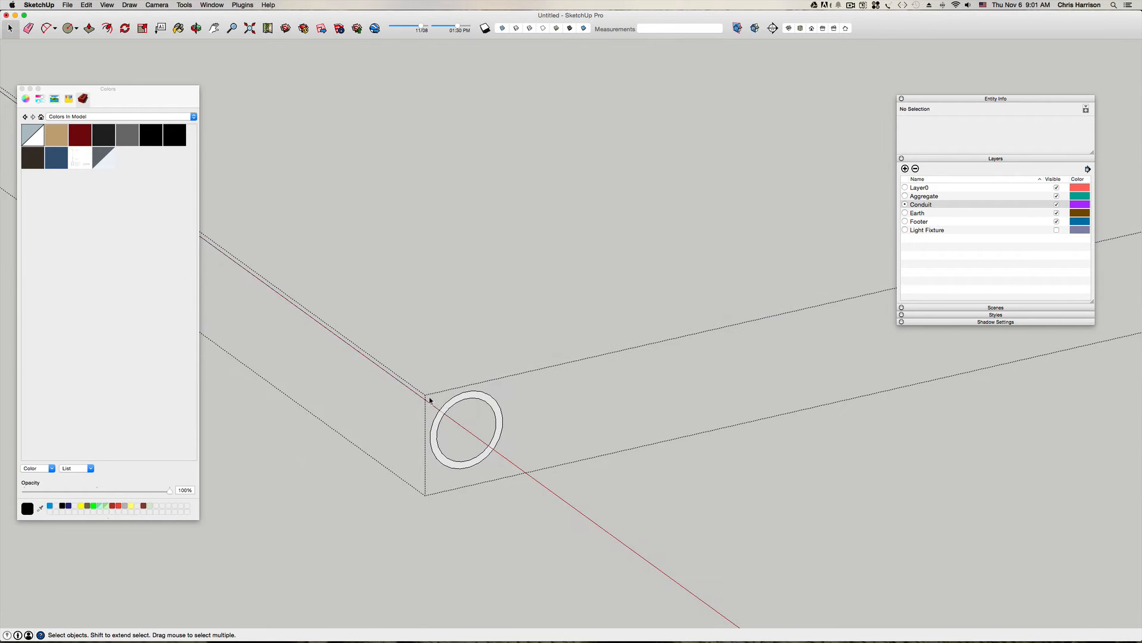
Step: Sweep the ring profile along the welded conduit path with Follow Me to form a hollow pipe
click(359, 338)
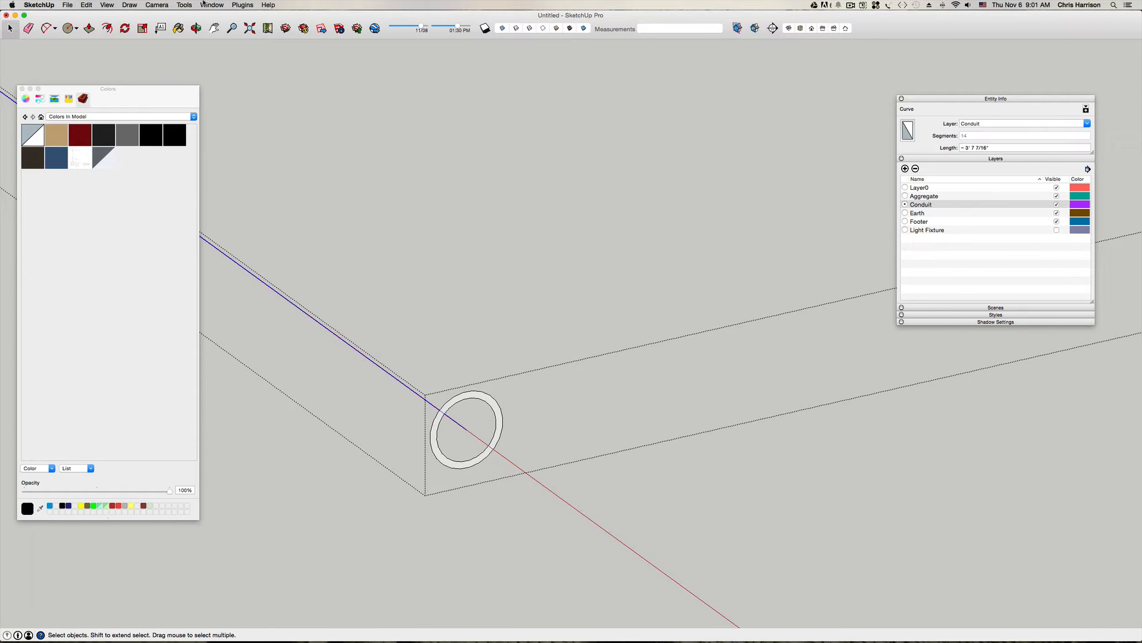
click(184, 4)
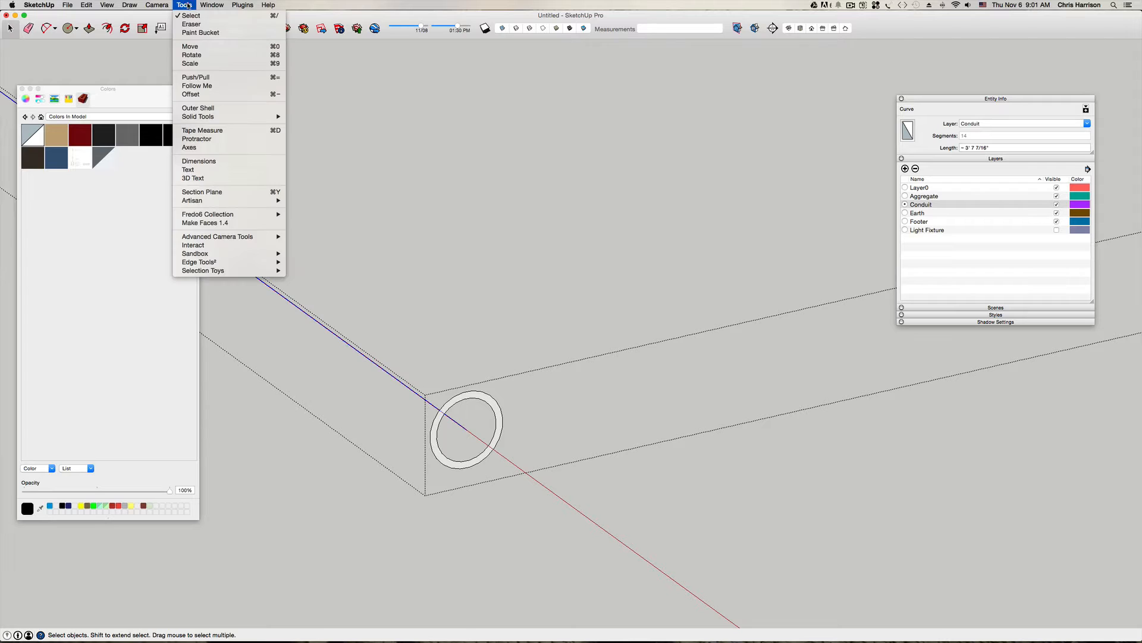
click(207, 88)
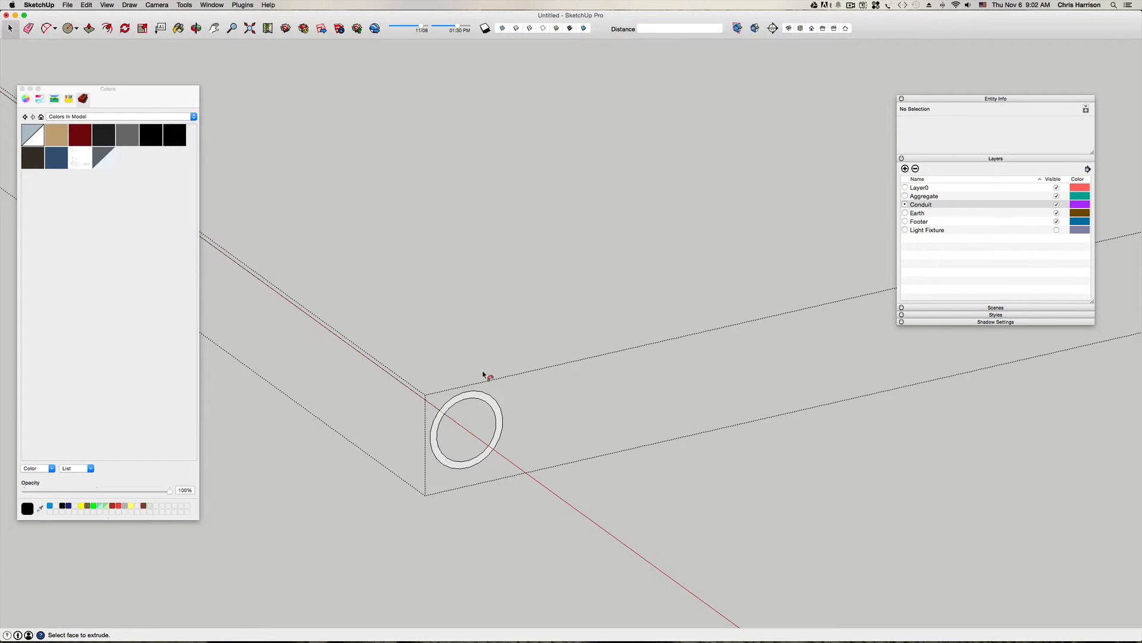
click(483, 399)
key(space)
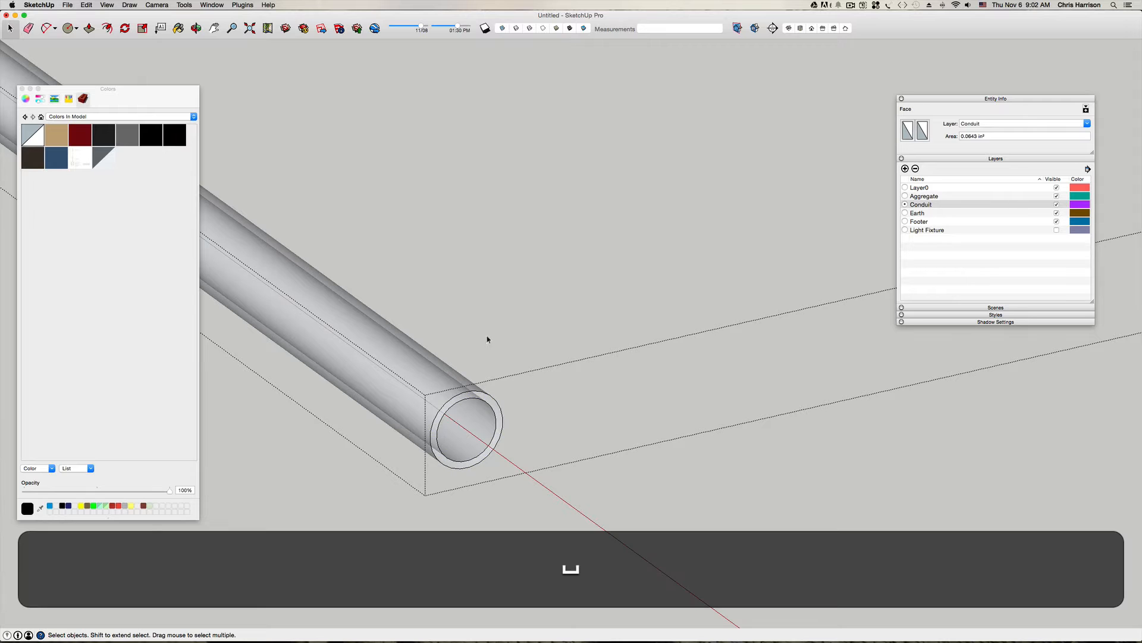
scroll(488, 308, down, 1)
scroll(488, 308, down, 6)
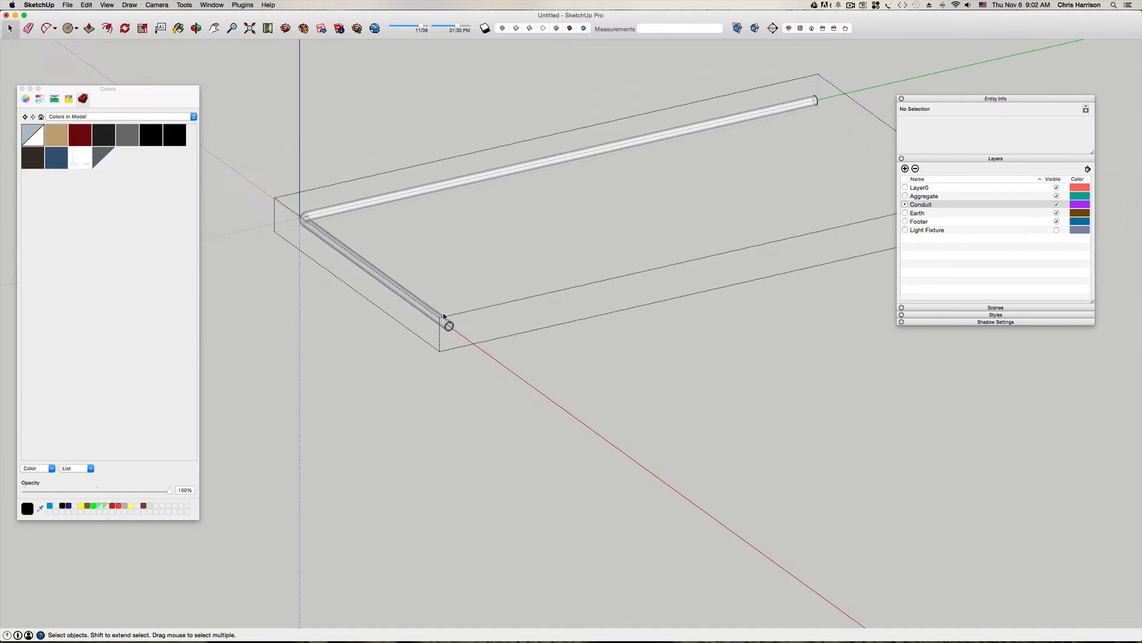
Step: Leave the conduit group and convert it into a component
key(t)
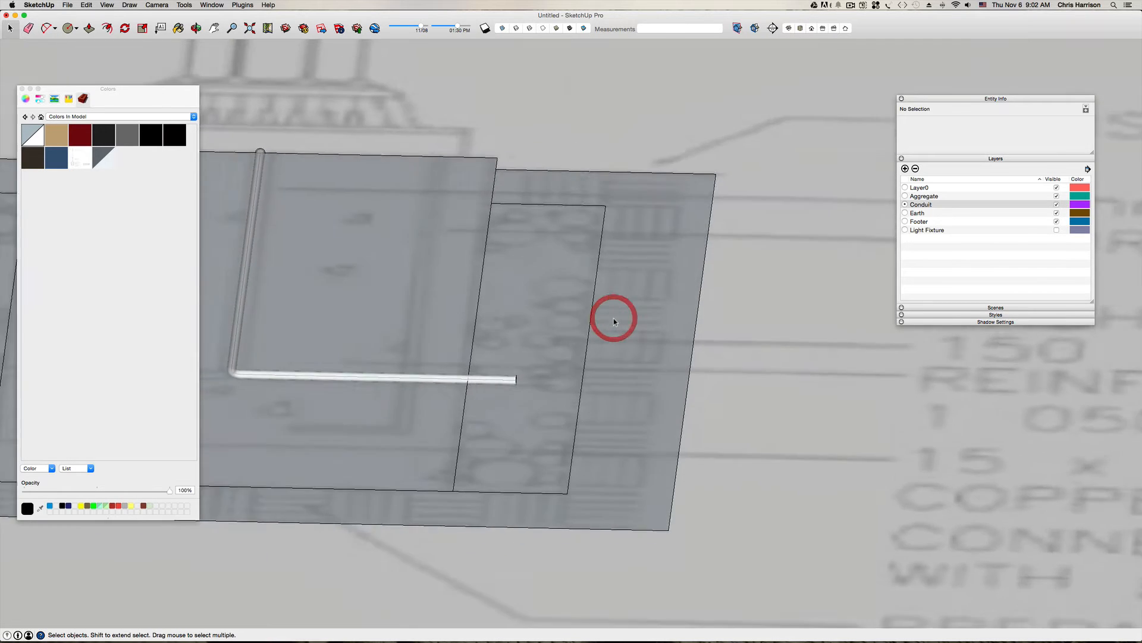
mouse_move(614, 318)
middle_down()
mouse_move(561, 359)
mouse_move(517, 429)
mouse_move(437, 421)
mouse_move(454, 411)
middle_up()
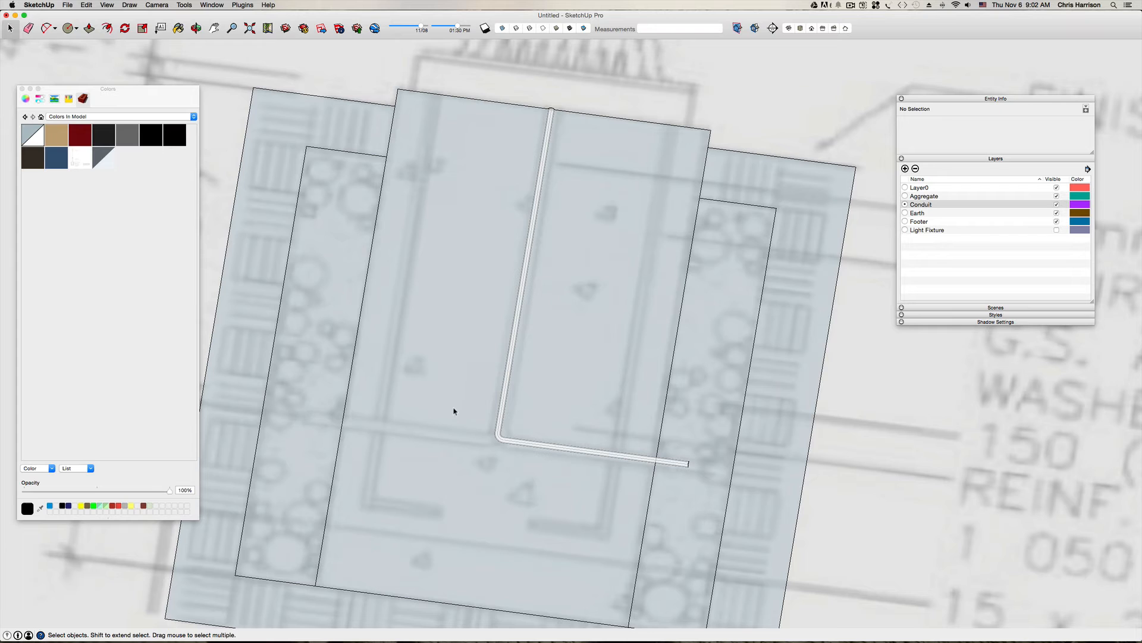
click(505, 373)
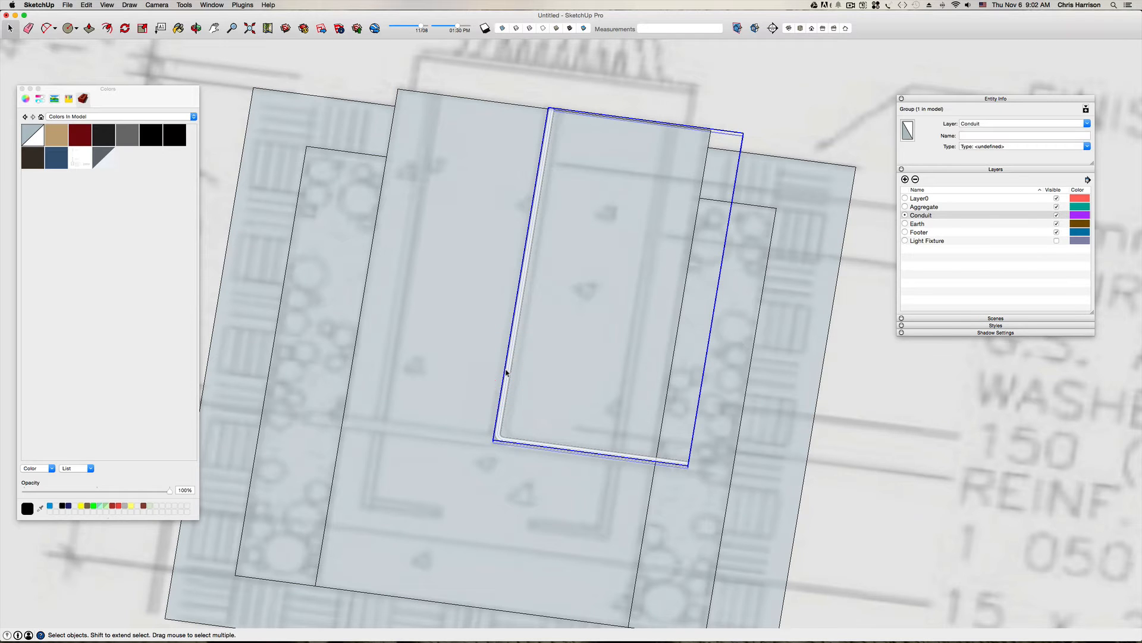
right_click(506, 372)
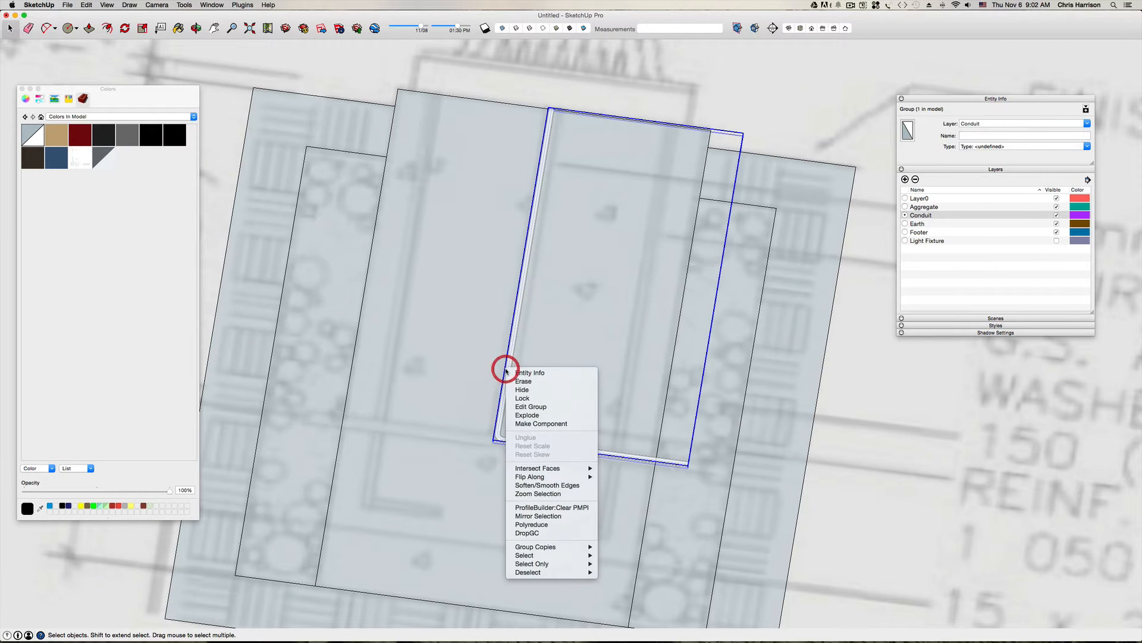
click(529, 422)
click(503, 417)
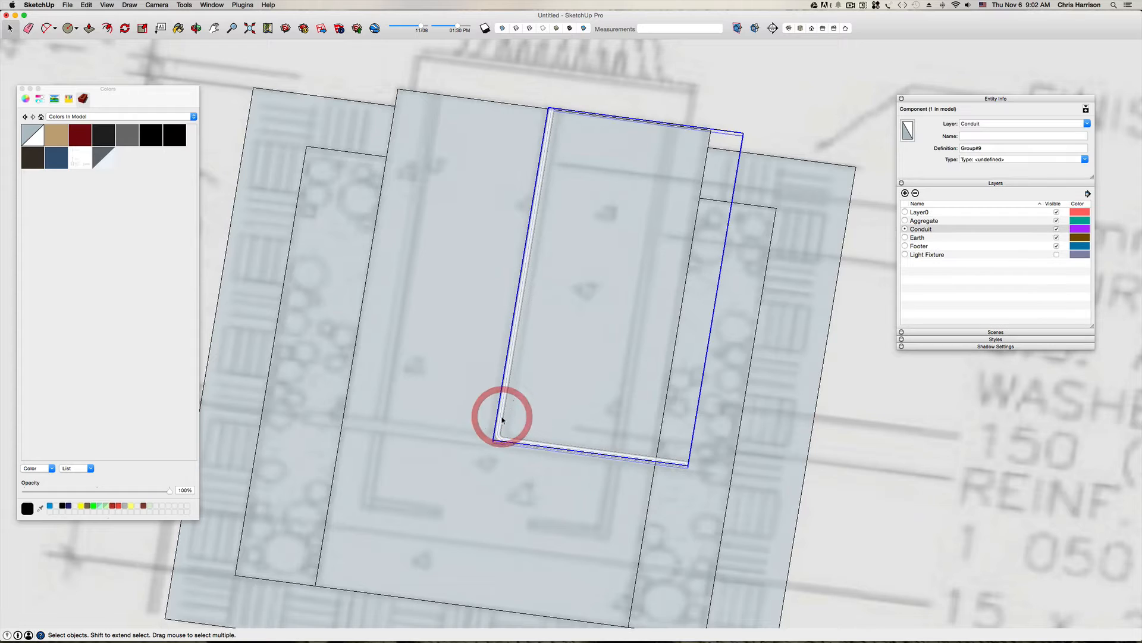
middle_drag(502, 418, 559, 412)
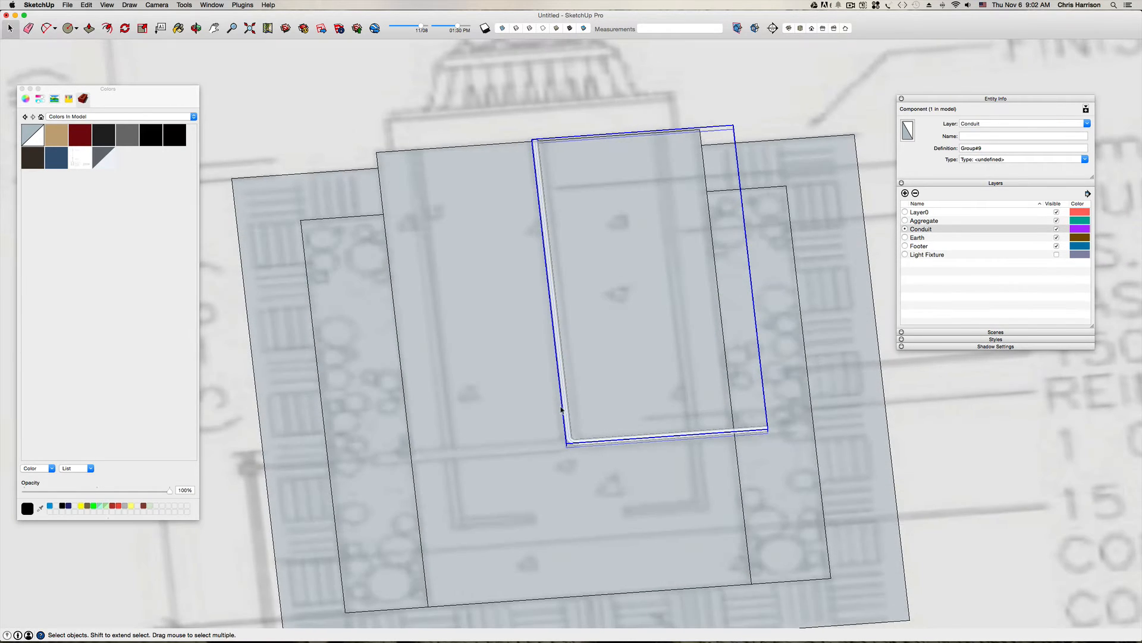
Step: Copy the conduit component about 1' 7 5/8" along the red axis, toward the footer's left side in the top view
key(super+i)
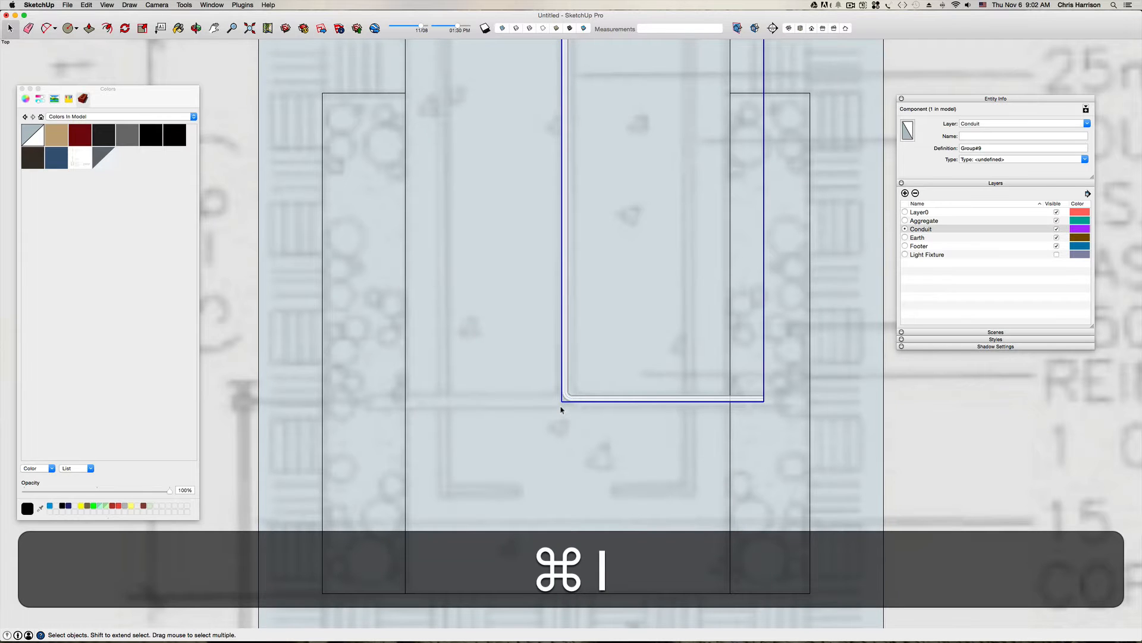
scroll(561, 409, down, 3)
key(m)
scroll(564, 400, up, 5)
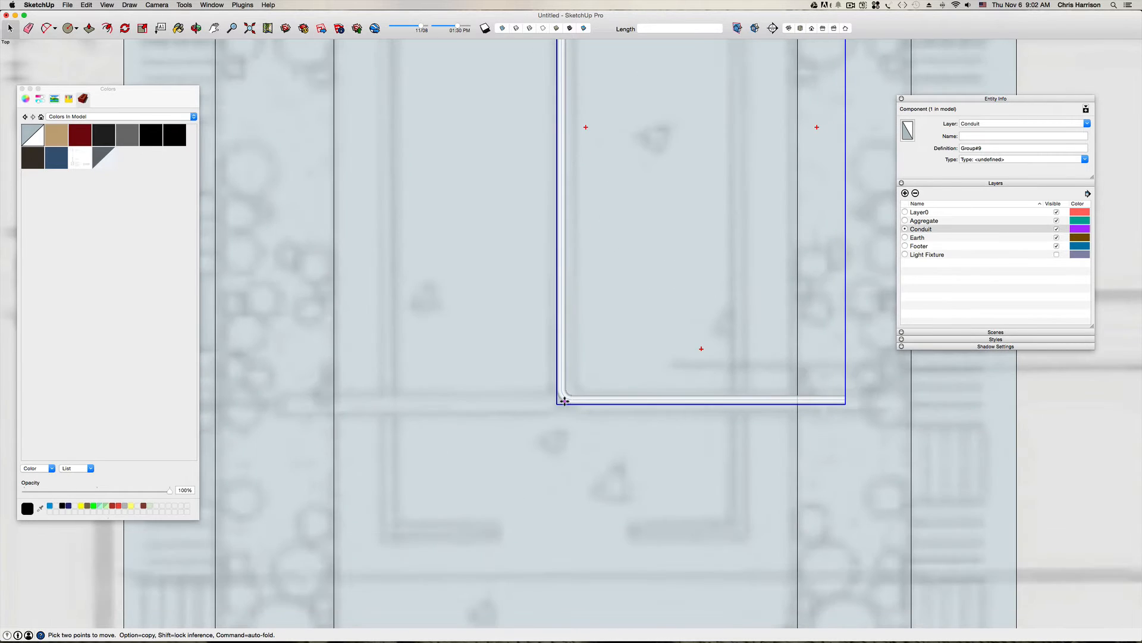
scroll(564, 401, down, 2)
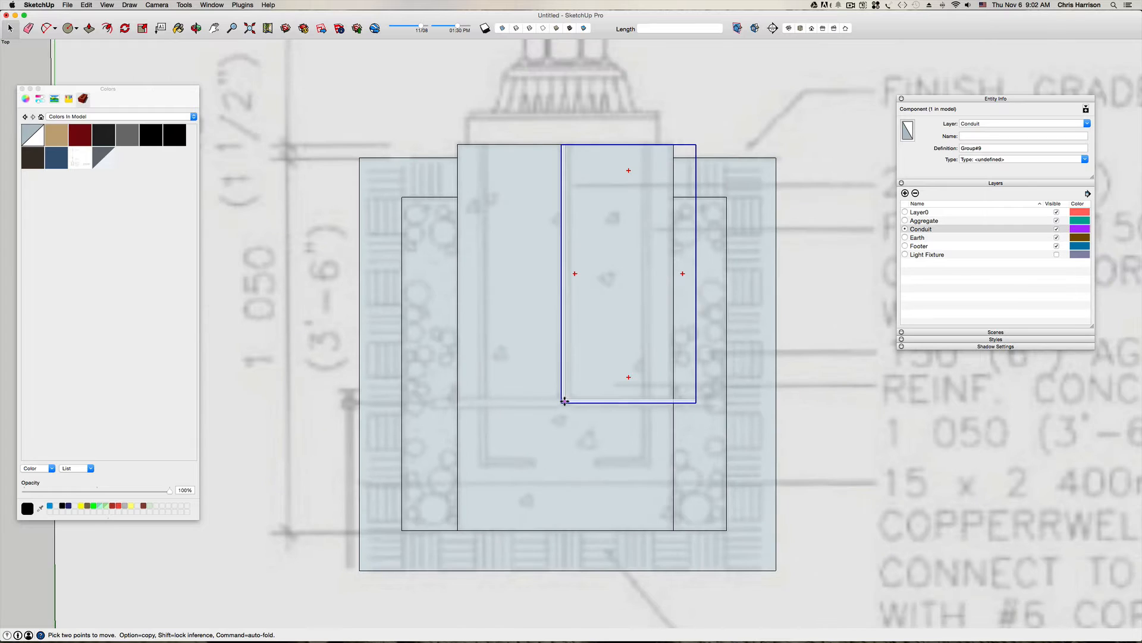
click(564, 402)
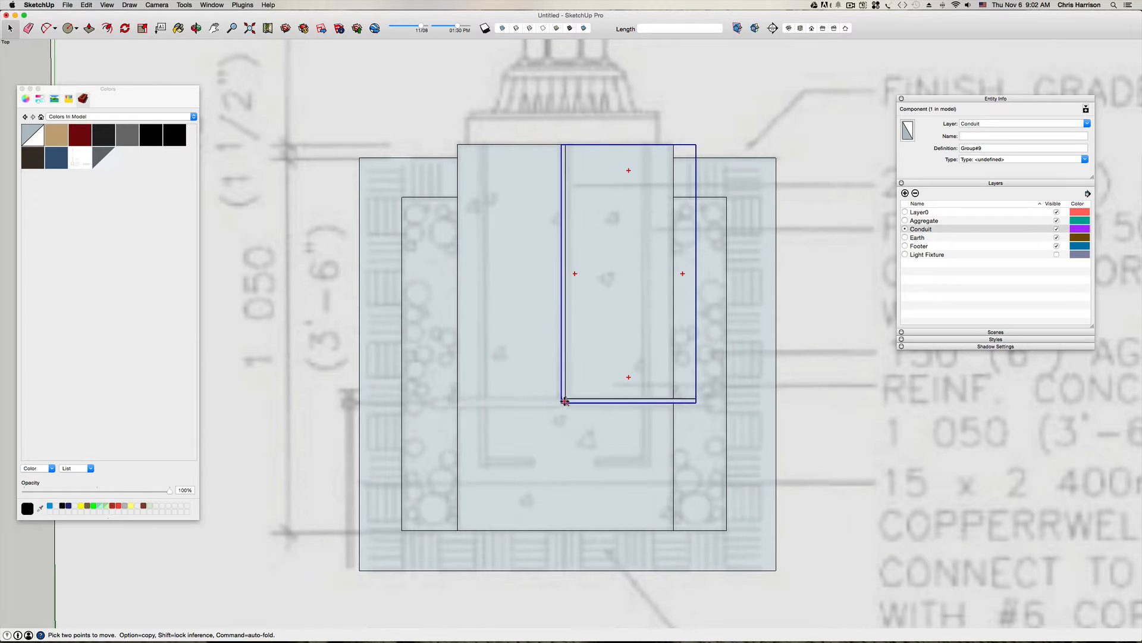
key(alt)
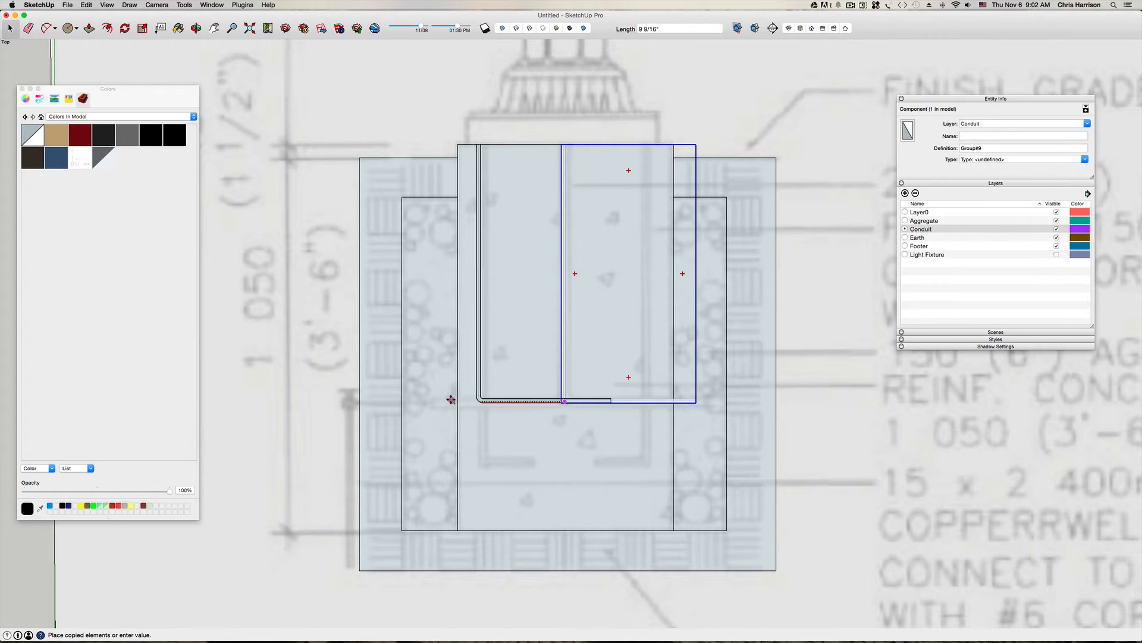
click(388, 399)
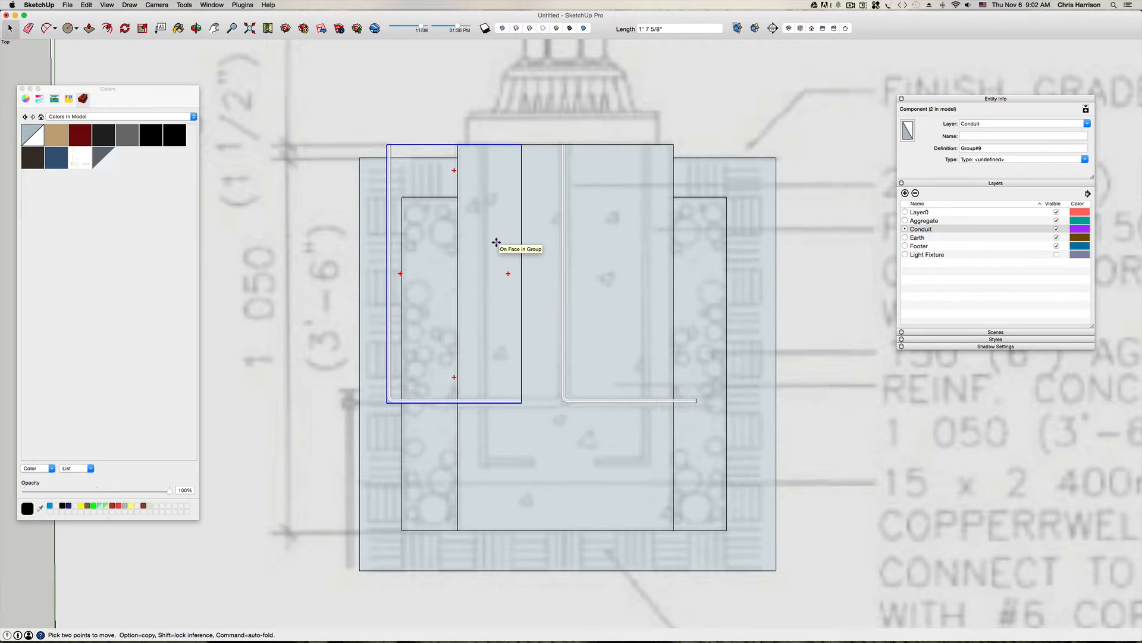
Step: Try to flip the conduit copy by scaling it along the red axis, and undo it
key(super+9)
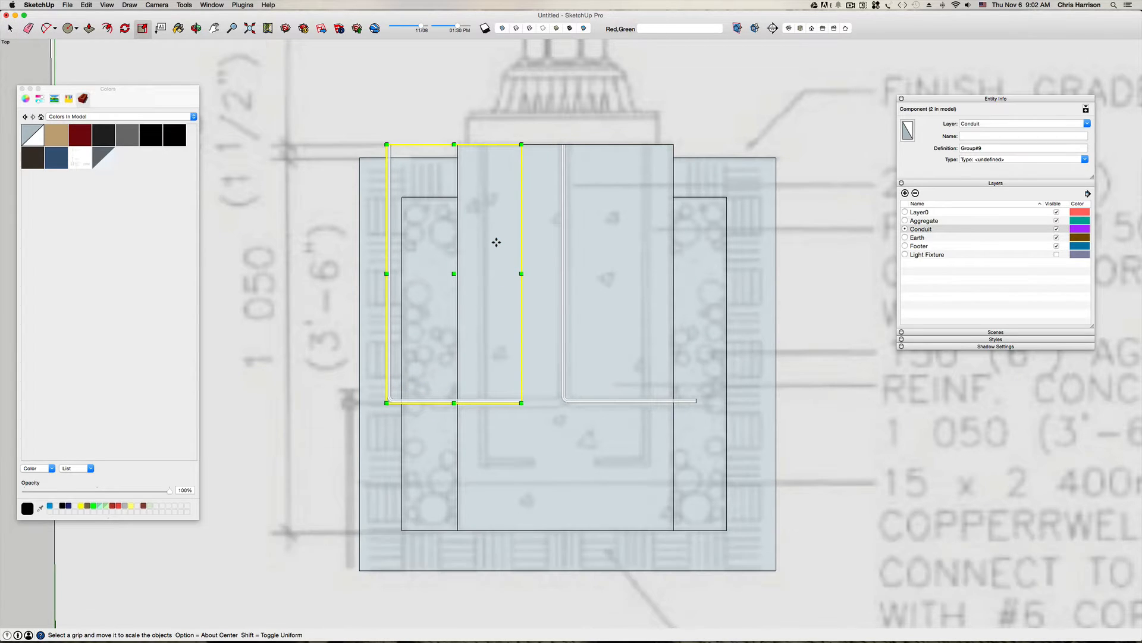
middle_drag(566, 187, 730, 361)
scroll(556, 301, up, 4)
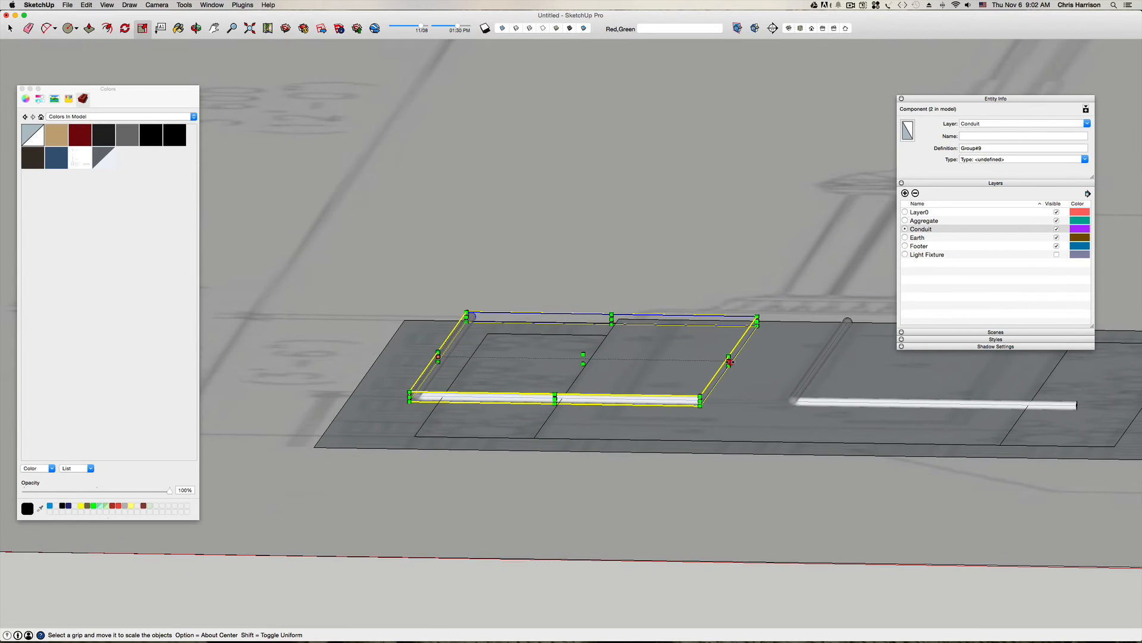
drag(729, 361, 292, 338)
key(space)
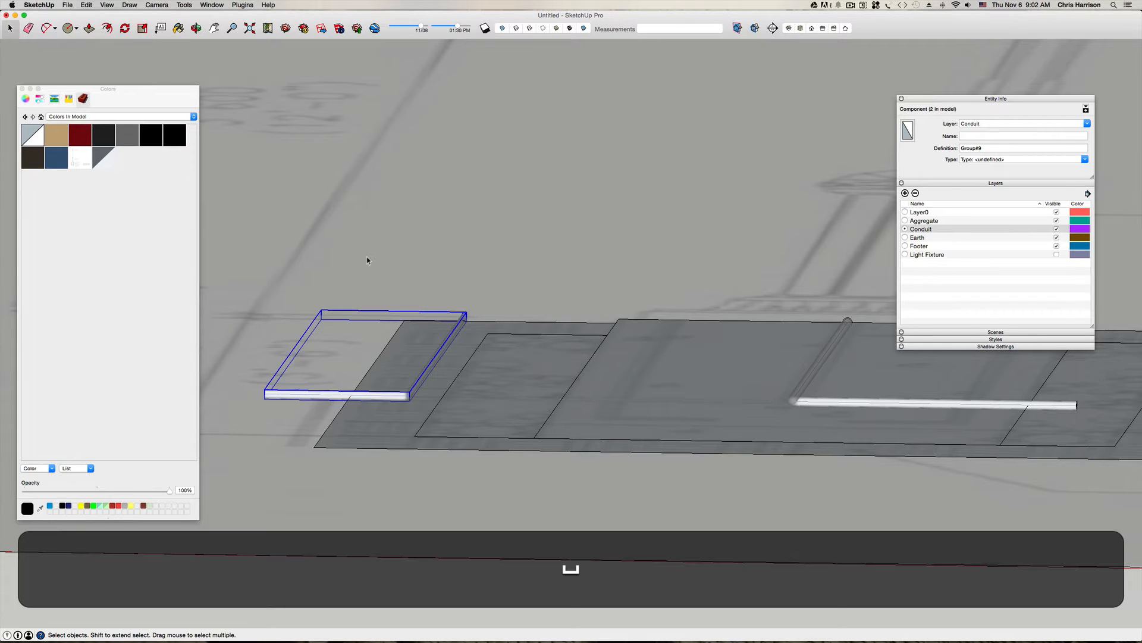
click(369, 252)
key(super+1)
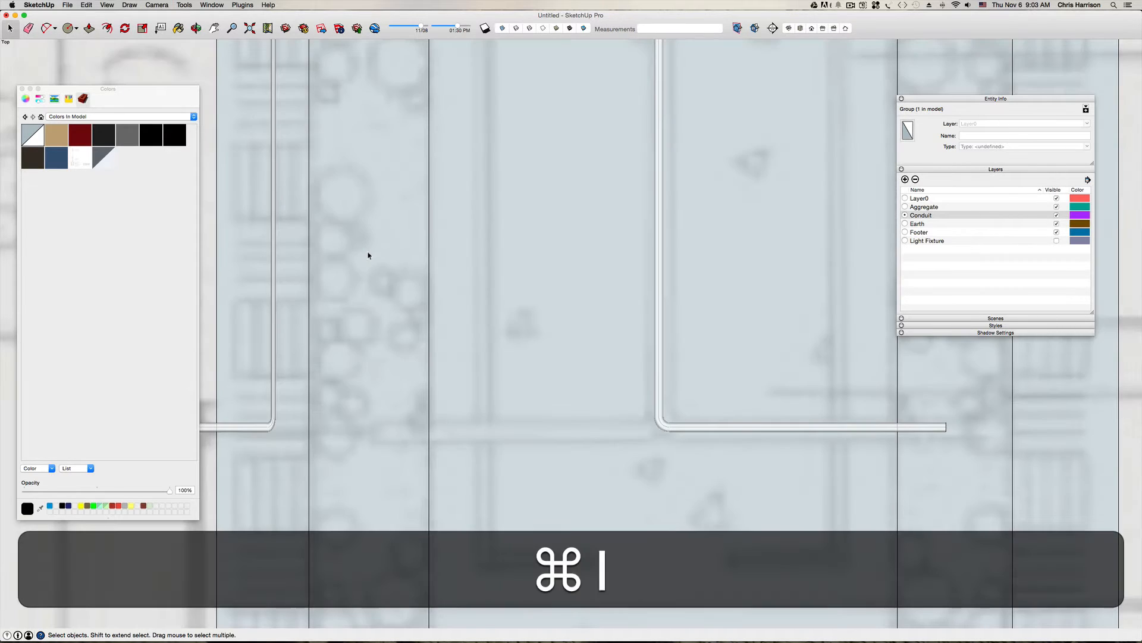
scroll(368, 255, down, 5)
scroll(368, 256, up, 3)
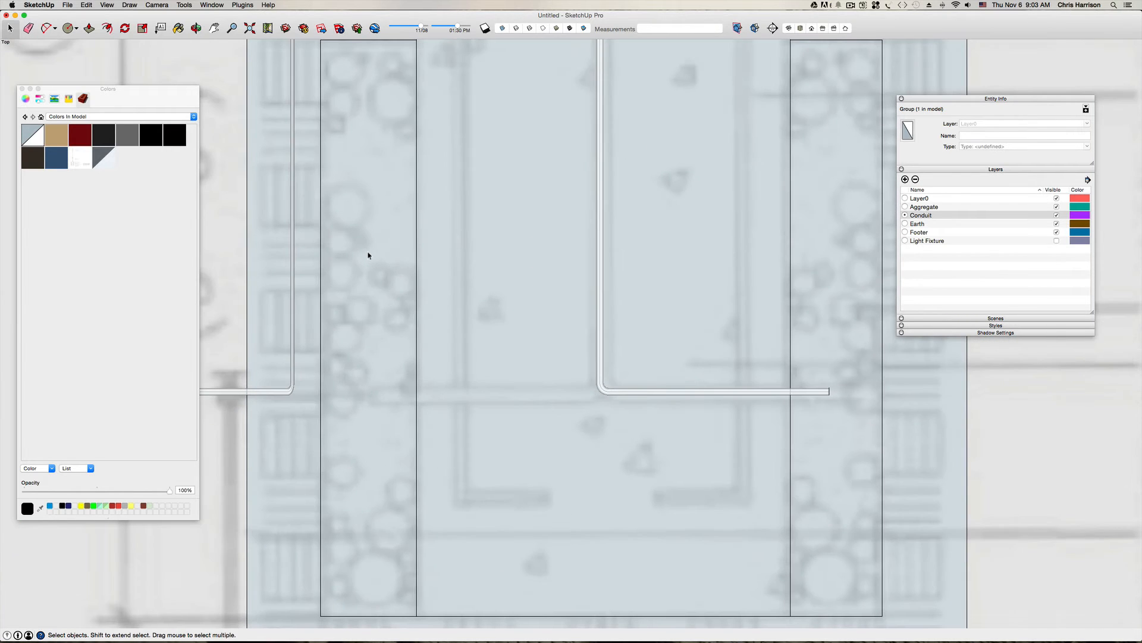
key(h)
drag(368, 252, 487, 286)
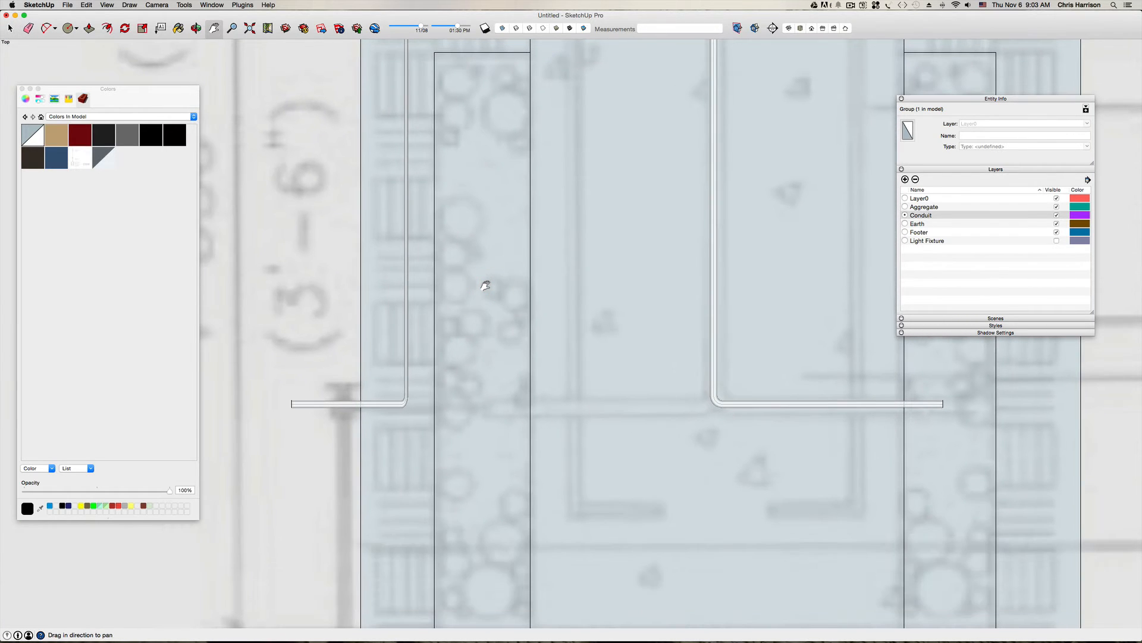
key(super+z)
Step: Mirror the conduit copy along the red axis with the Scale tool, keeping the original conduit's size
key(space)
scroll(417, 306, down, 3)
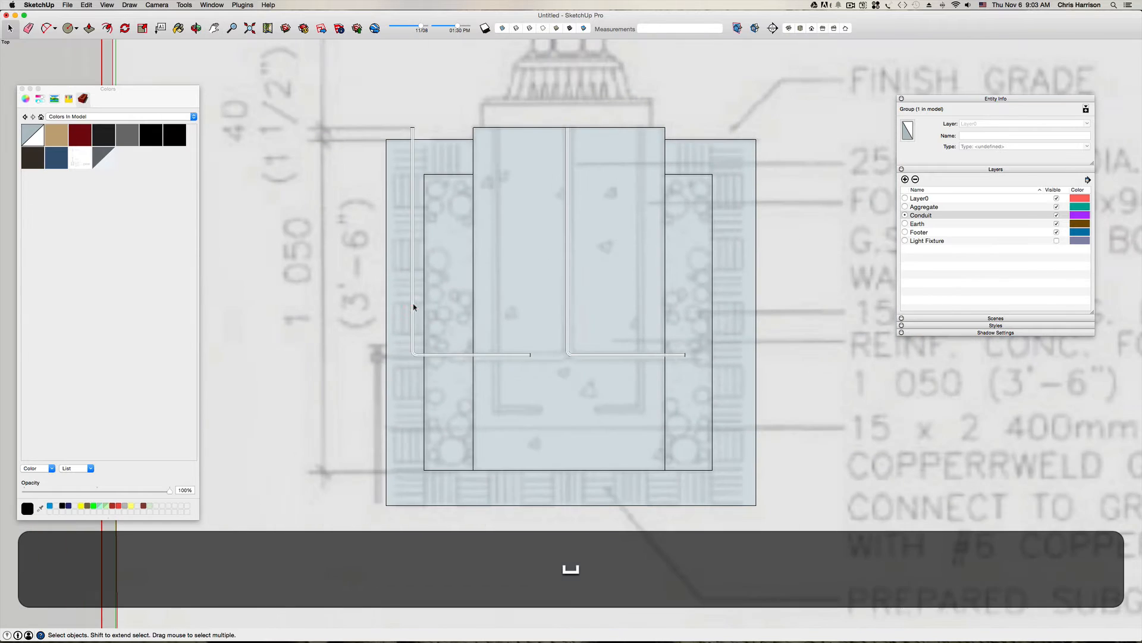
click(414, 305)
middle_drag(415, 306, 436, 313)
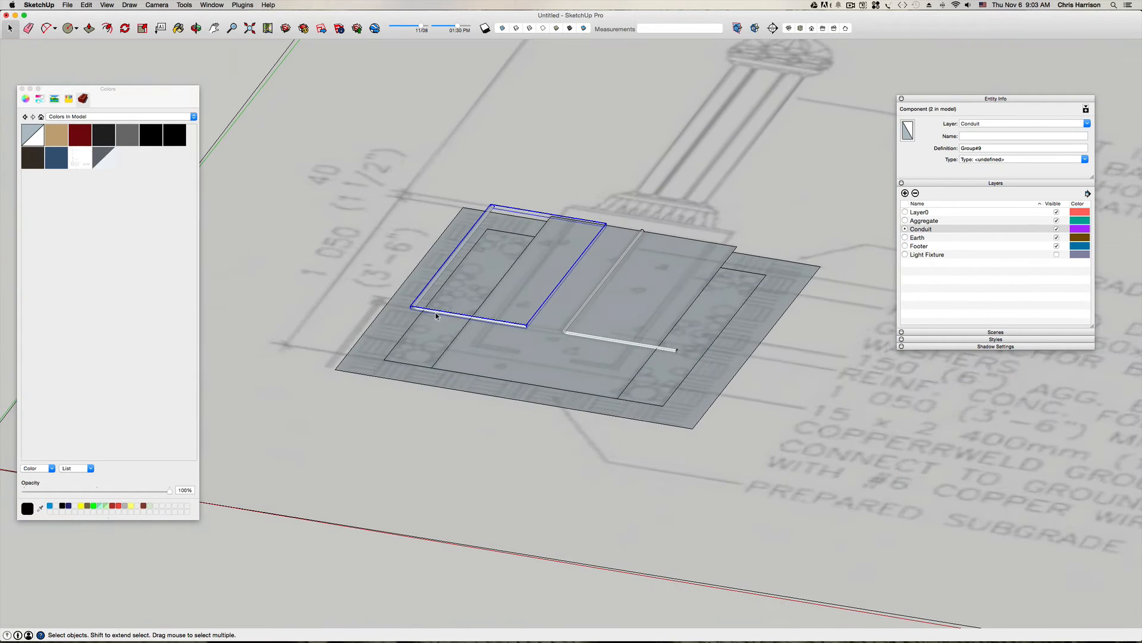
scroll(462, 308, up, 2)
scroll(463, 310, up, 2)
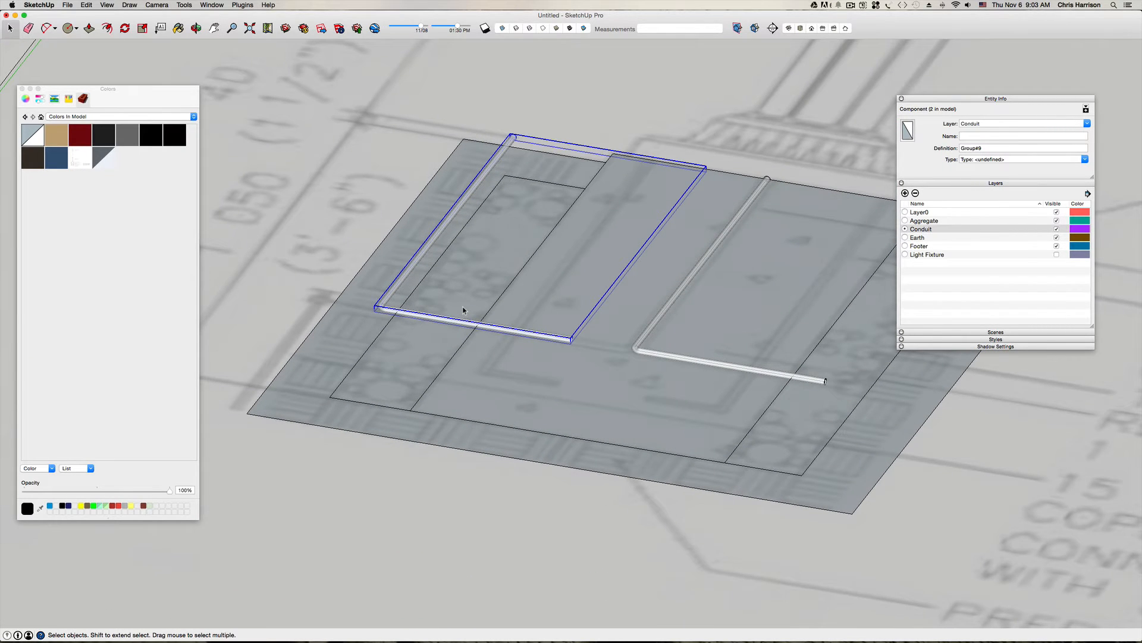
key(super+9)
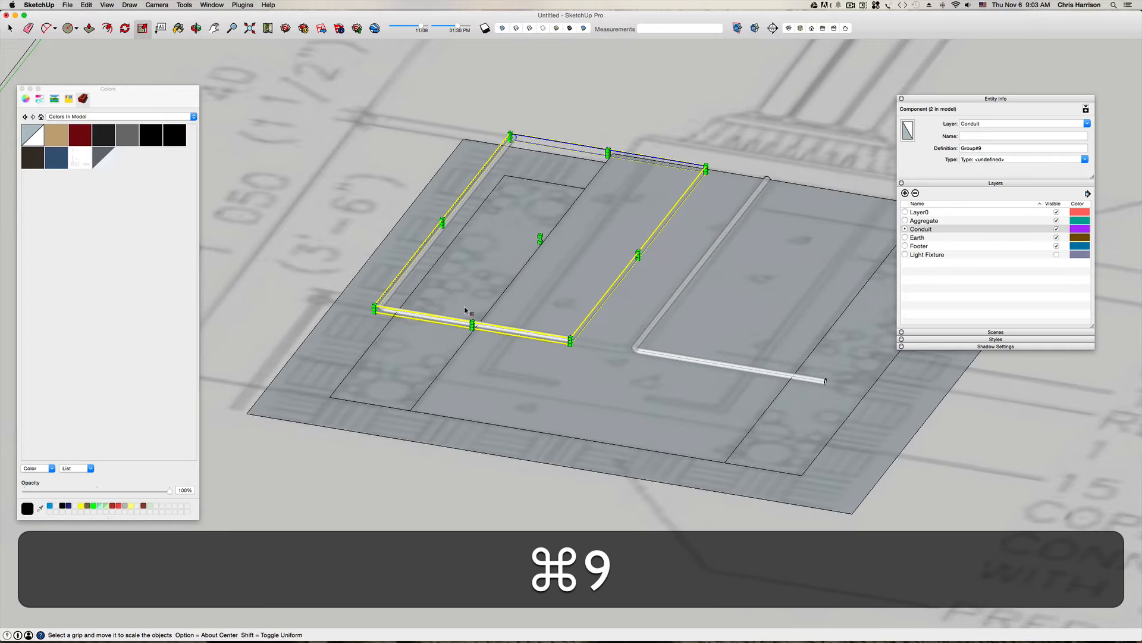
scroll(651, 259, up, 3)
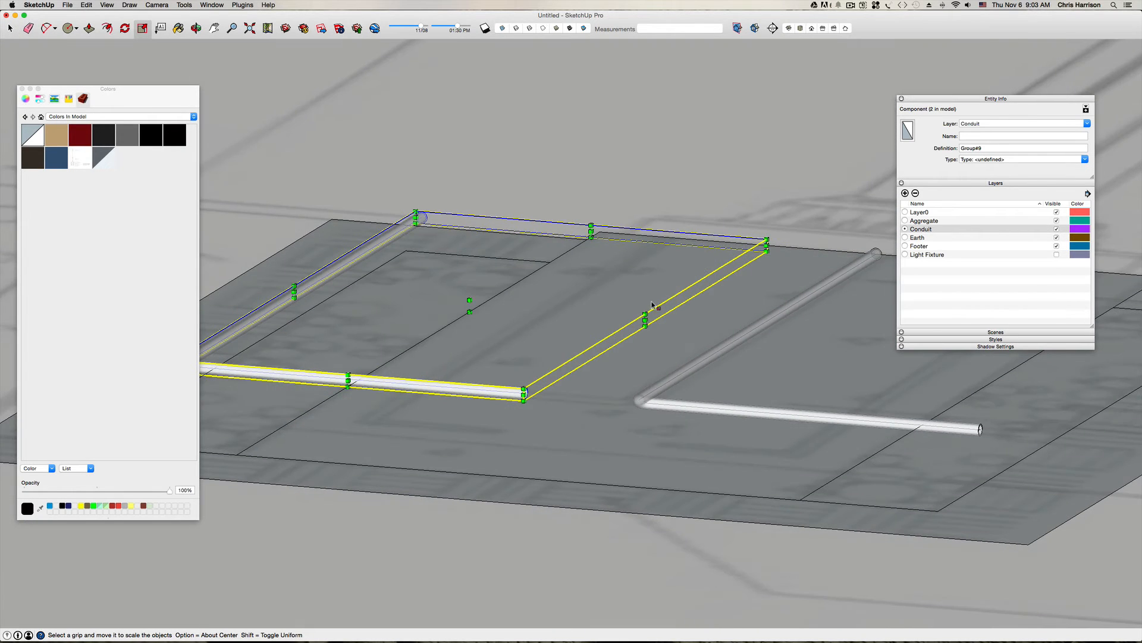
scroll(658, 316, down, 3)
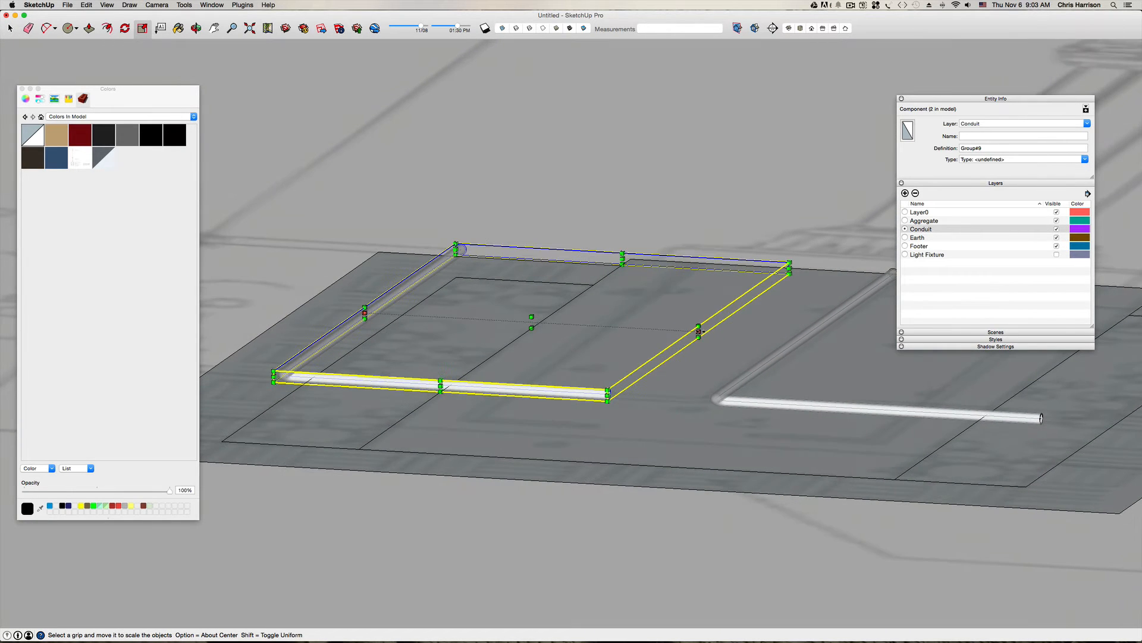
drag(699, 331, 366, 322)
scroll(250, 259, up, 2)
middle_drag(366, 322, 367, 325)
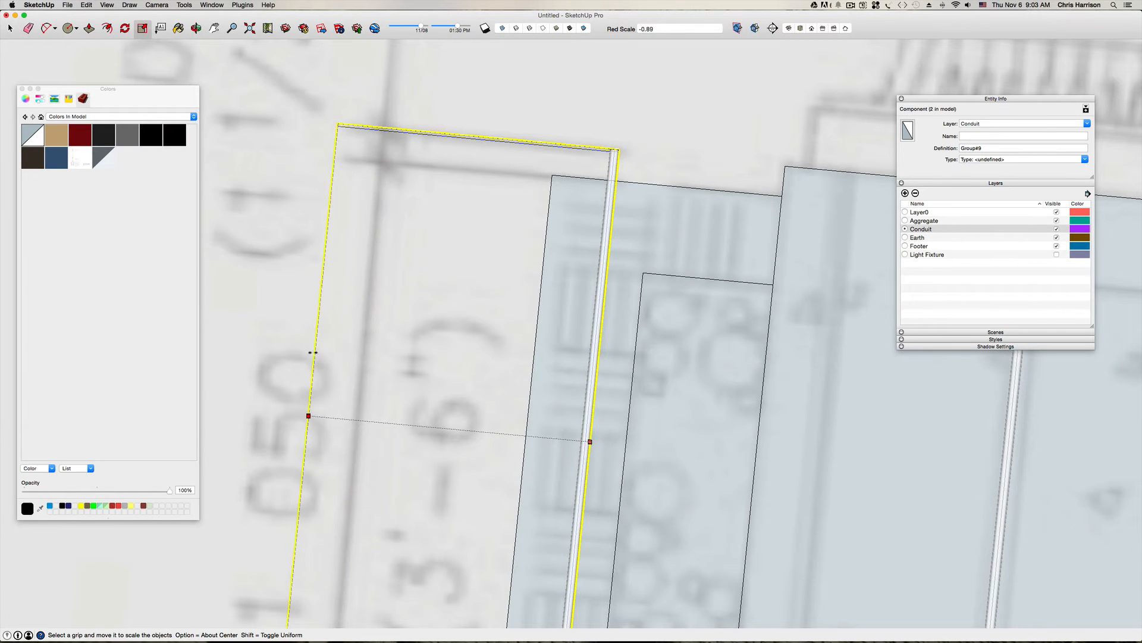
drag(387, 356, 301, 350)
key(space)
scroll(370, 315, down, 6)
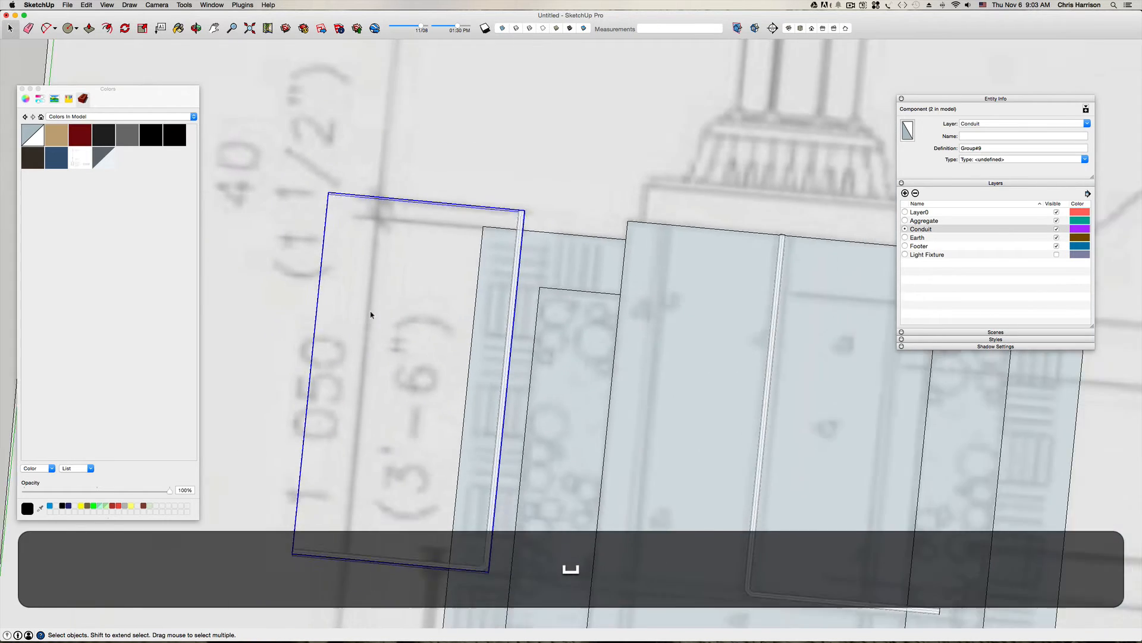
click(508, 179)
key(super+i)
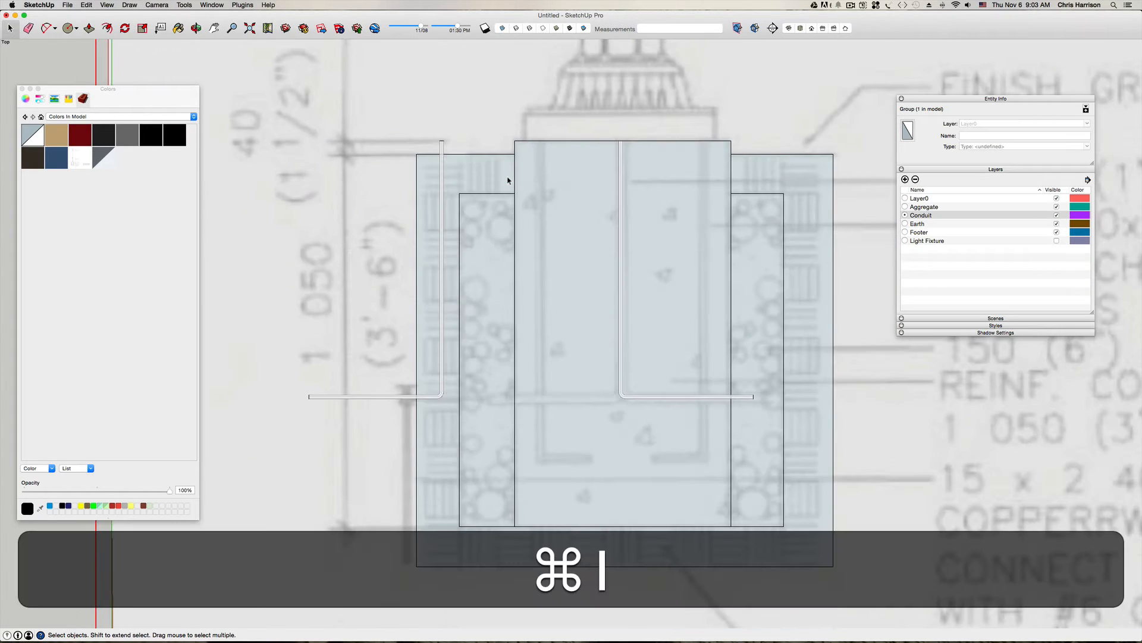
Step: Move the mirrored conduit about 1' 8 3/16" by its end ring's outer edge midpoint, stacking it against the original conduit's end ring
scroll(447, 149, up, 3)
click(438, 141)
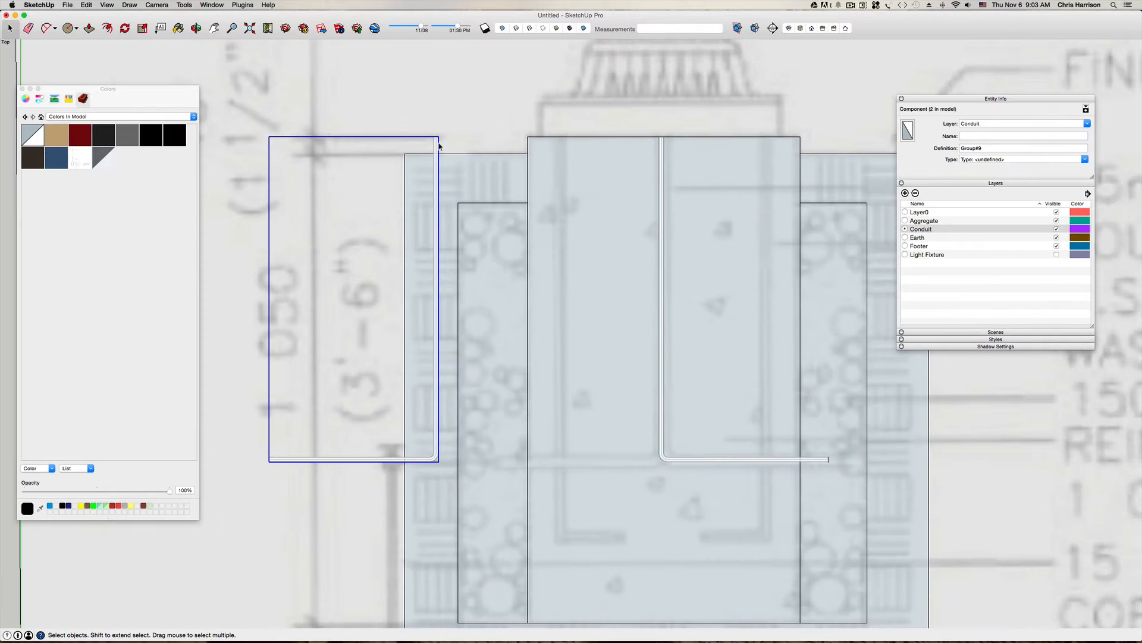
key(m)
scroll(436, 137, up, 3)
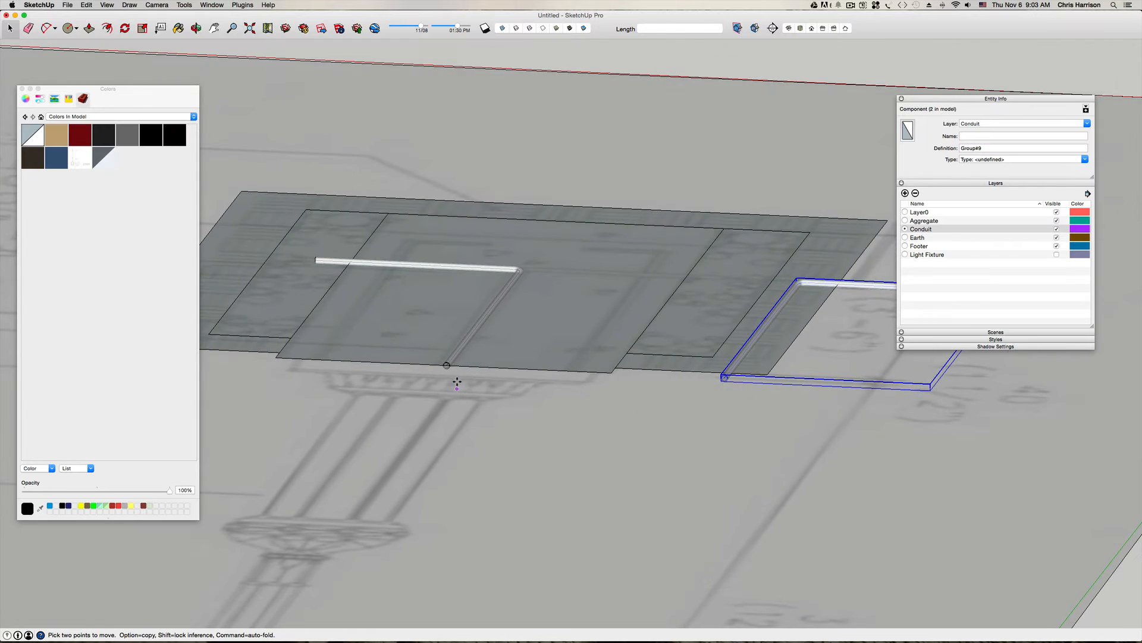
scroll(457, 381, up, 5)
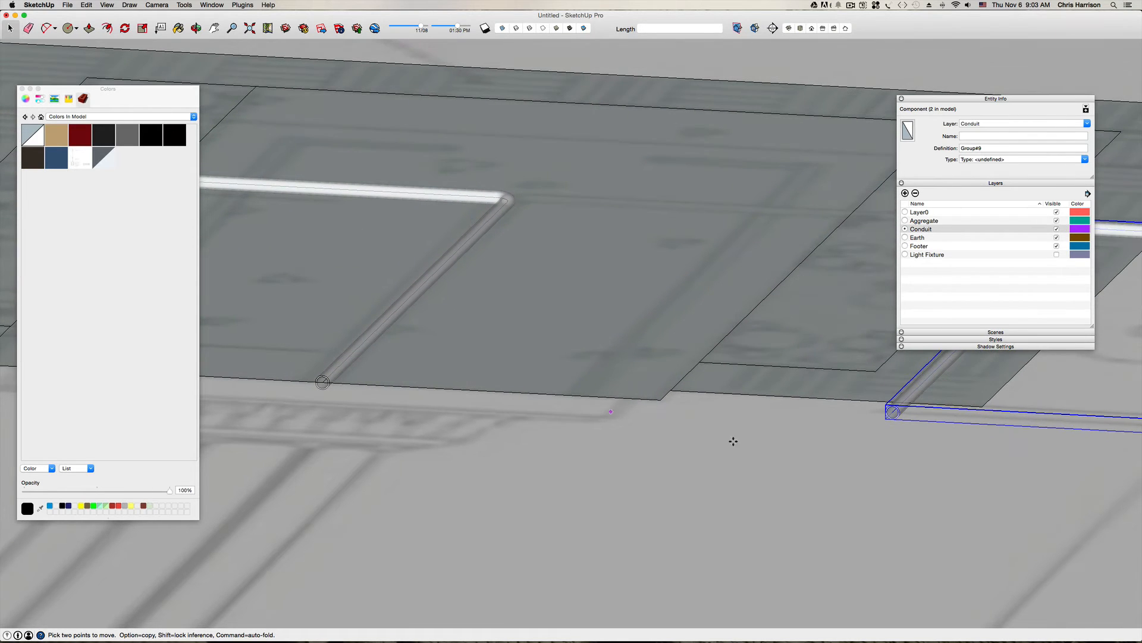
scroll(885, 401, up, 6)
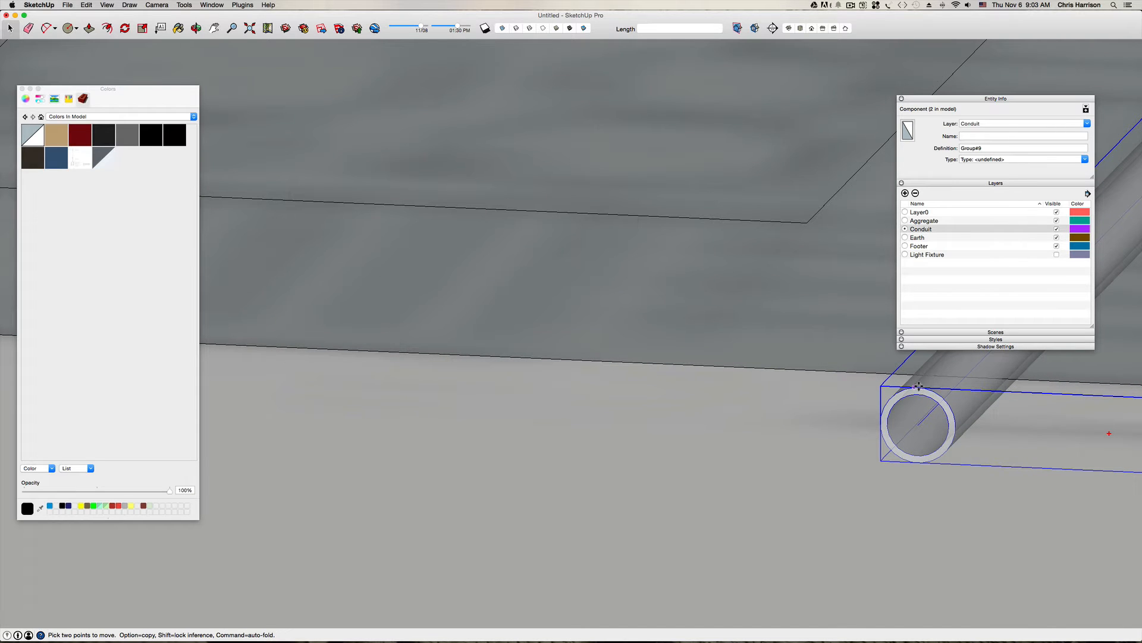
scroll(920, 386, up, 4)
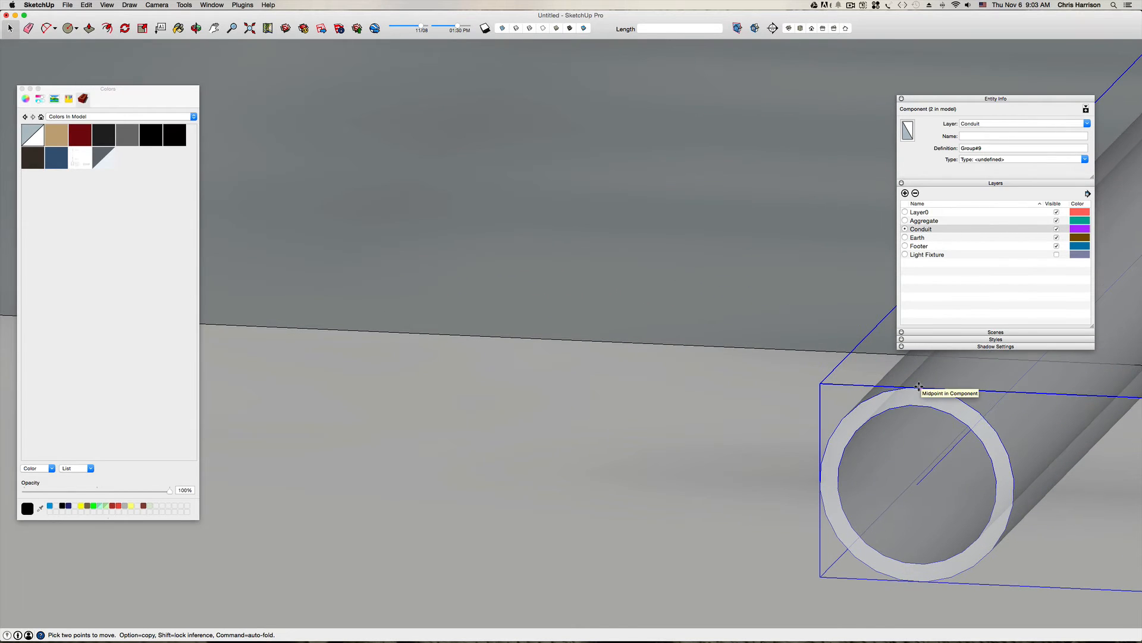
scroll(919, 386, down, 3)
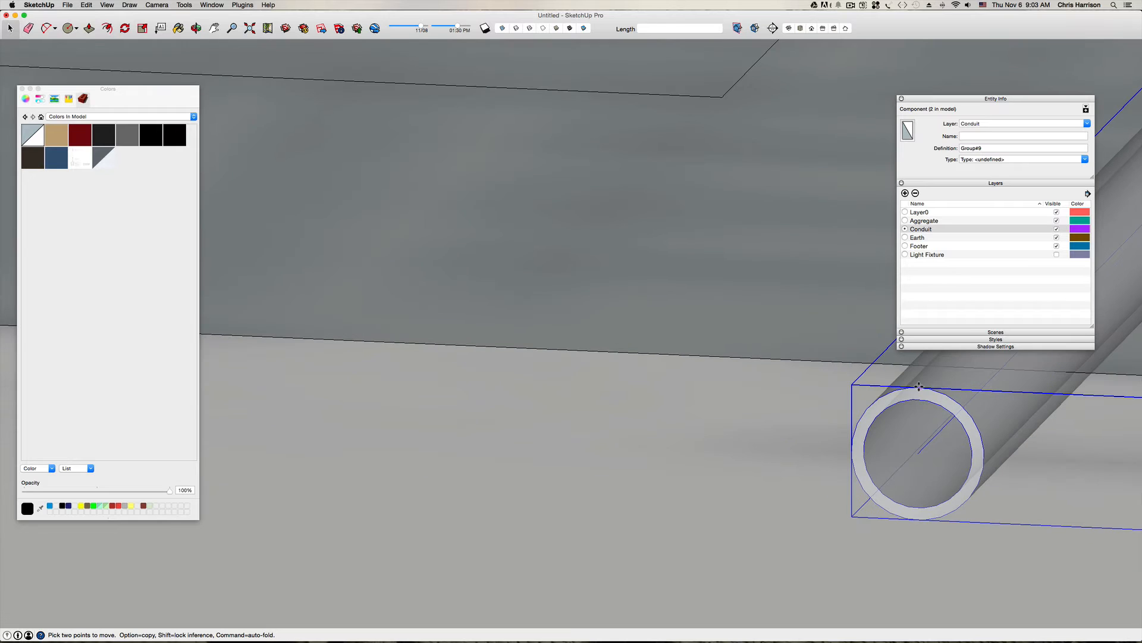
click(919, 387)
scroll(919, 387, down, 5)
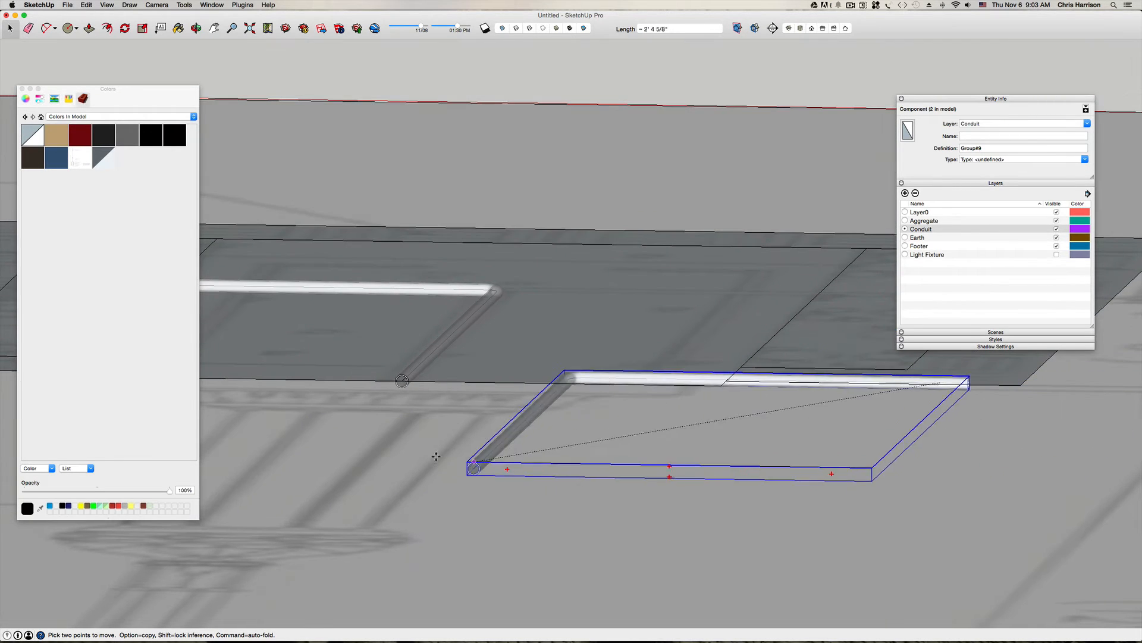
scroll(399, 416, up, 8)
scroll(404, 334, up, 2)
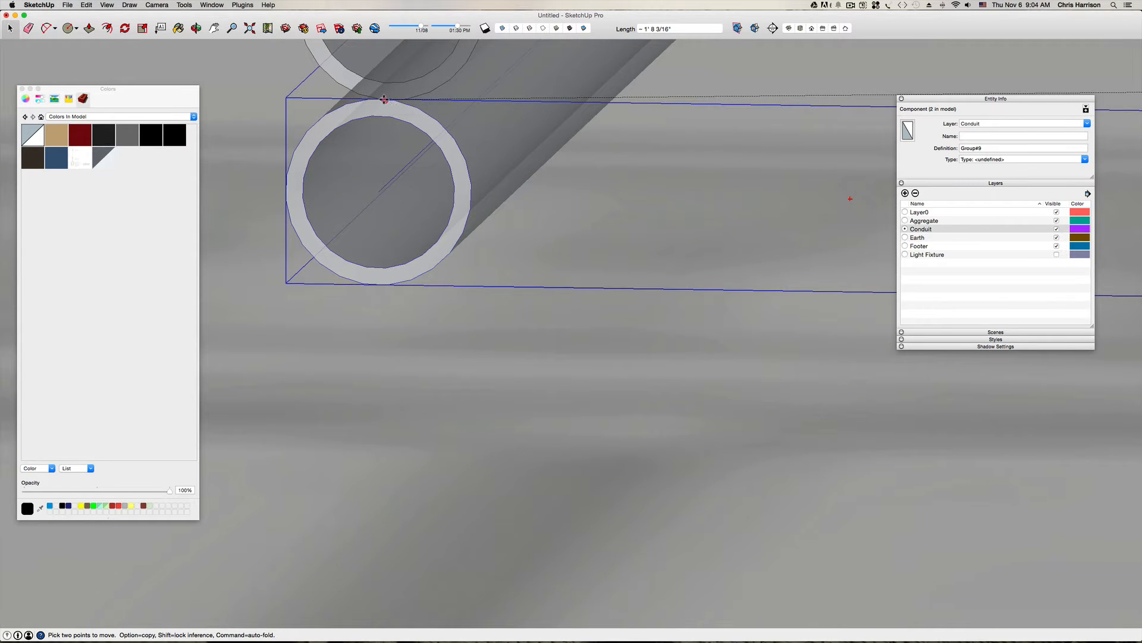
click(384, 99)
scroll(431, 137, down, 5)
scroll(481, 212, down, 6)
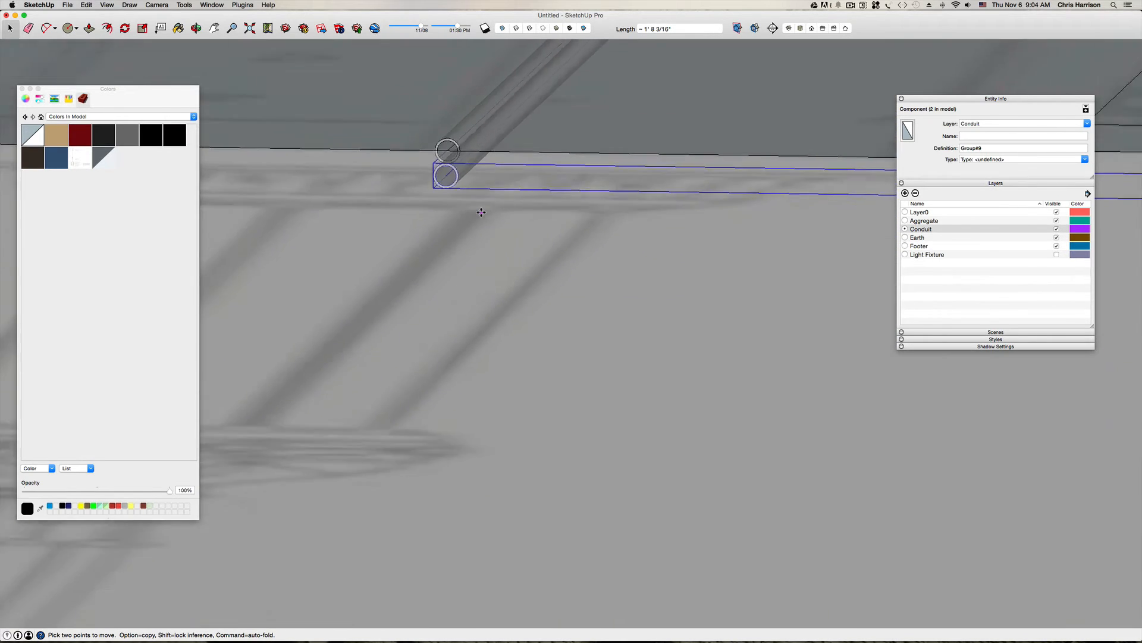
key(space)
click(633, 51)
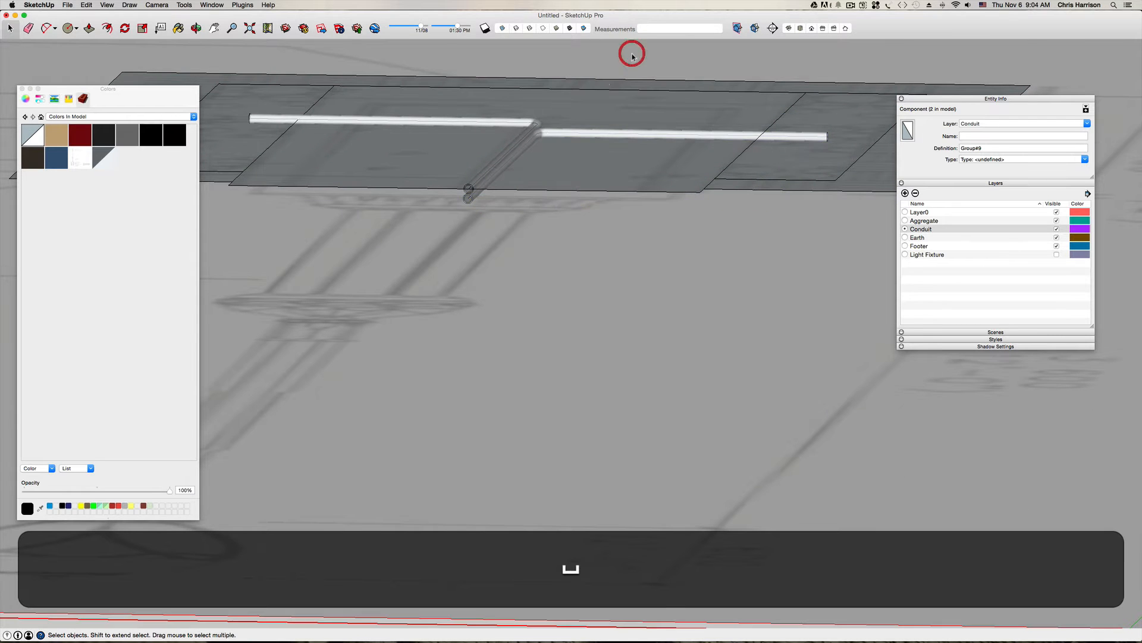
Step: Examine the footer with its two opposing conduits against the reference detail in the top view
scroll(599, 124, up, 5)
scroll(599, 123, up, 5)
scroll(601, 131, down, 5)
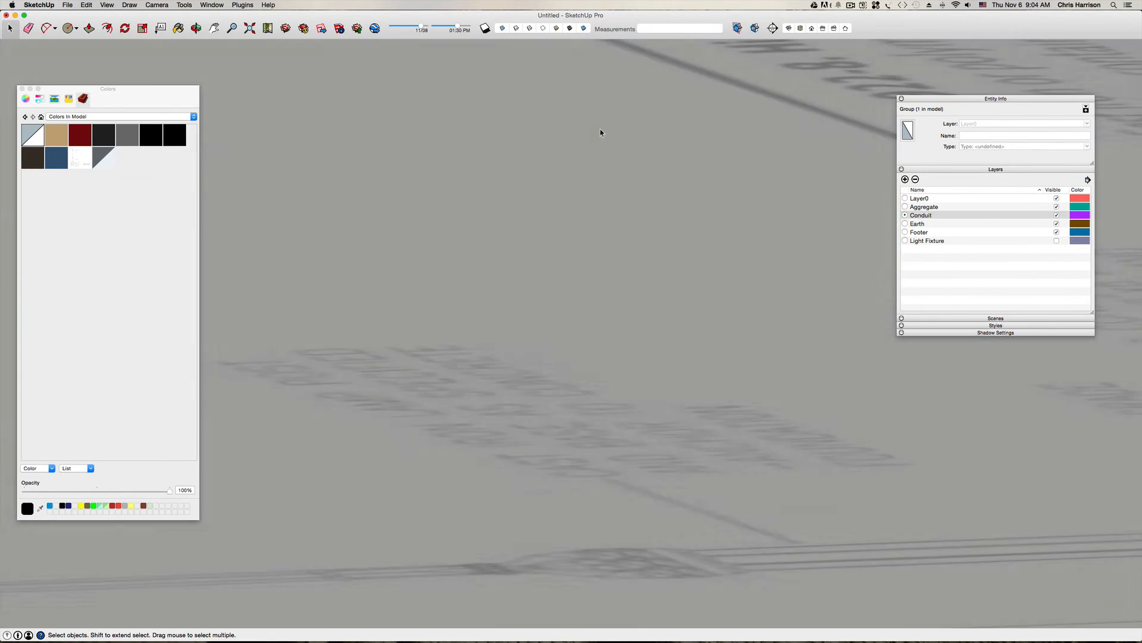
key(super+i)
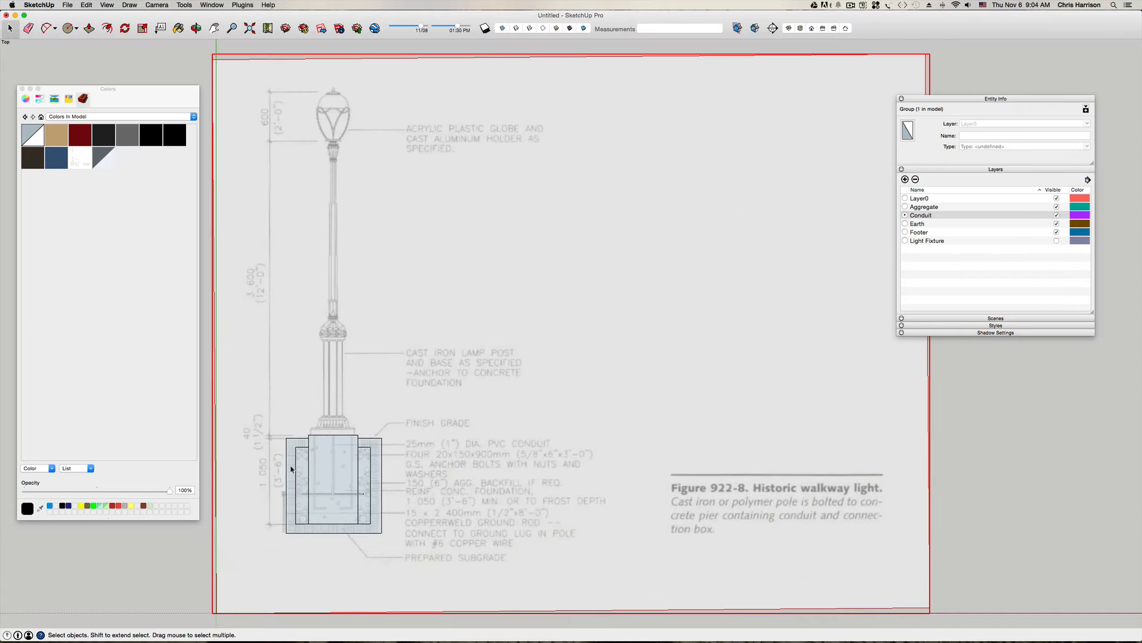
key(h)
drag(422, 441, 524, 372)
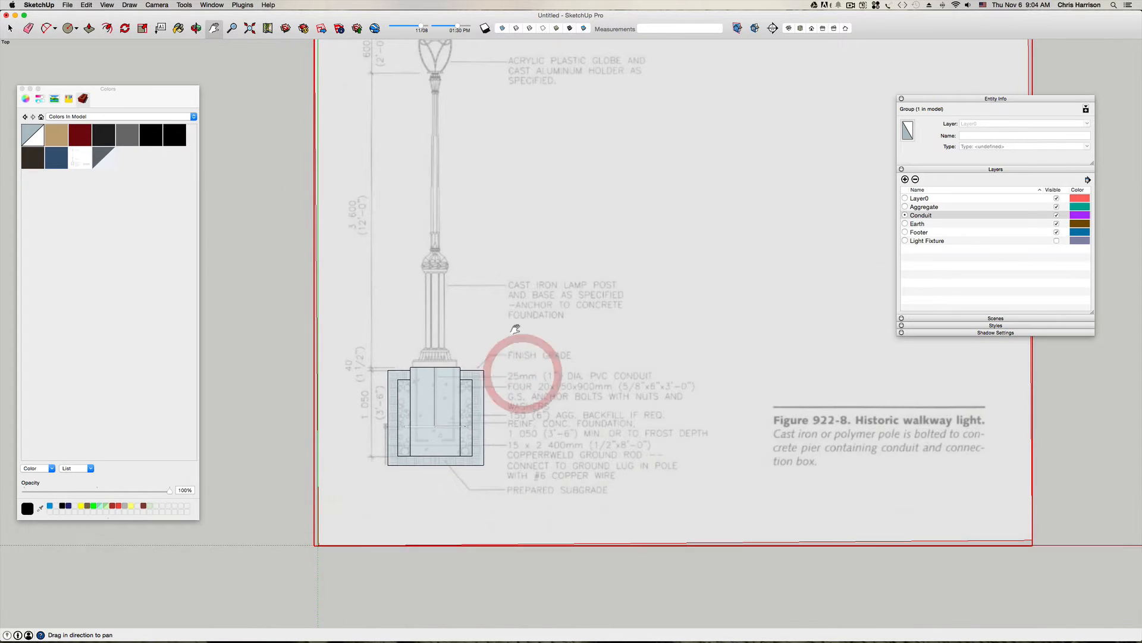
drag(515, 328, 517, 347)
scroll(411, 476, up, 6)
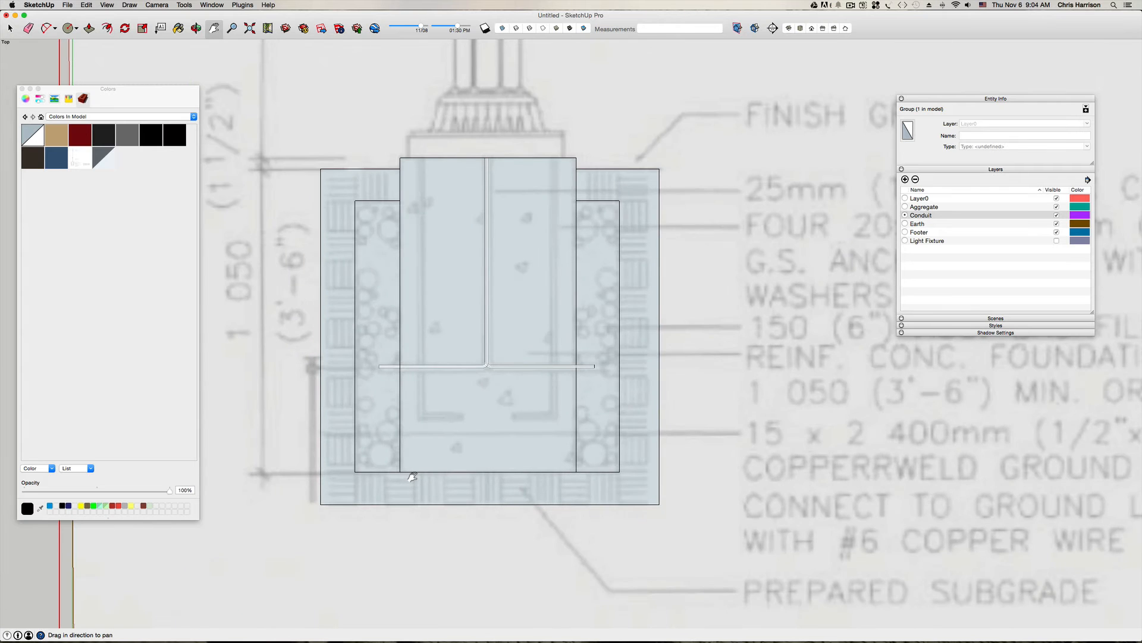
Step: Add a layer named Anchors, make it the current layer and hide the Conduit layer
key(space)
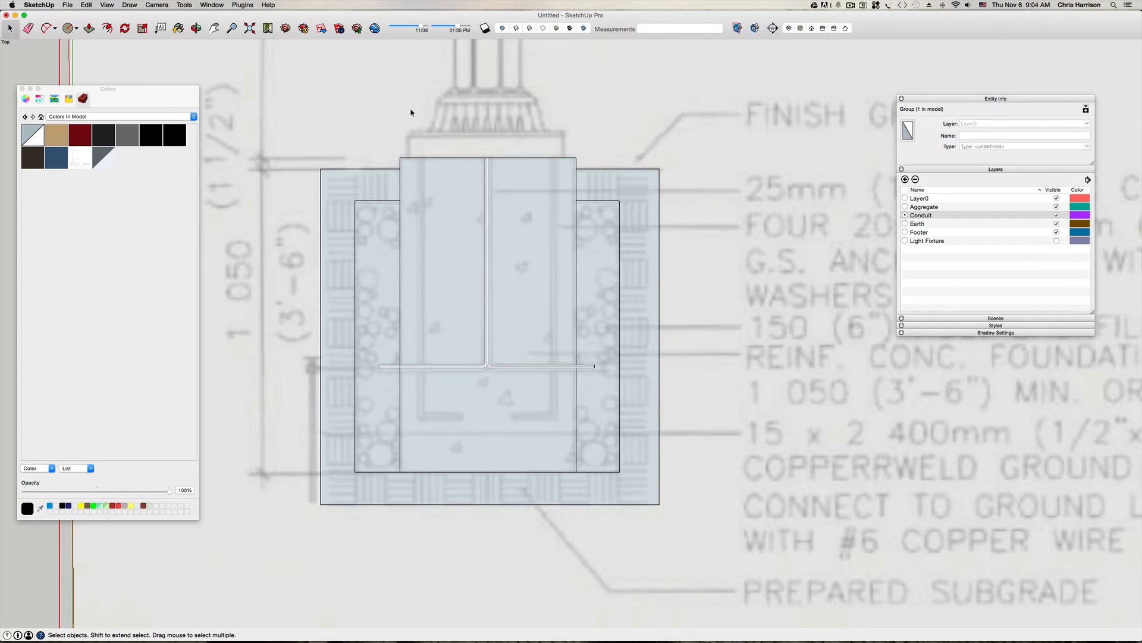
click(905, 179)
text(Anchors)
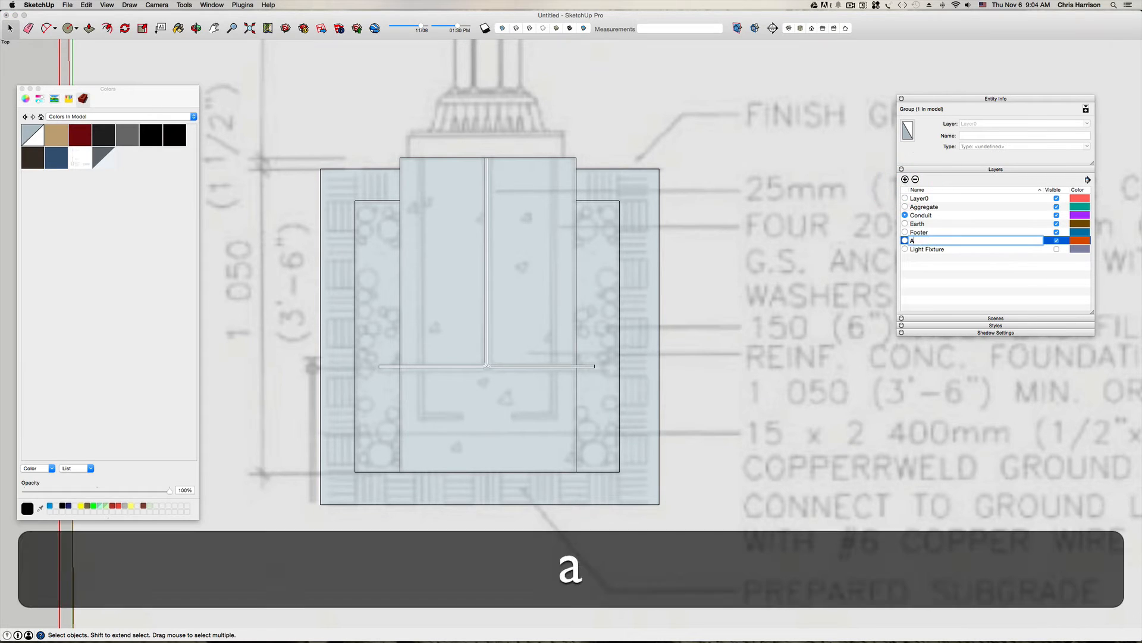
key(Return)
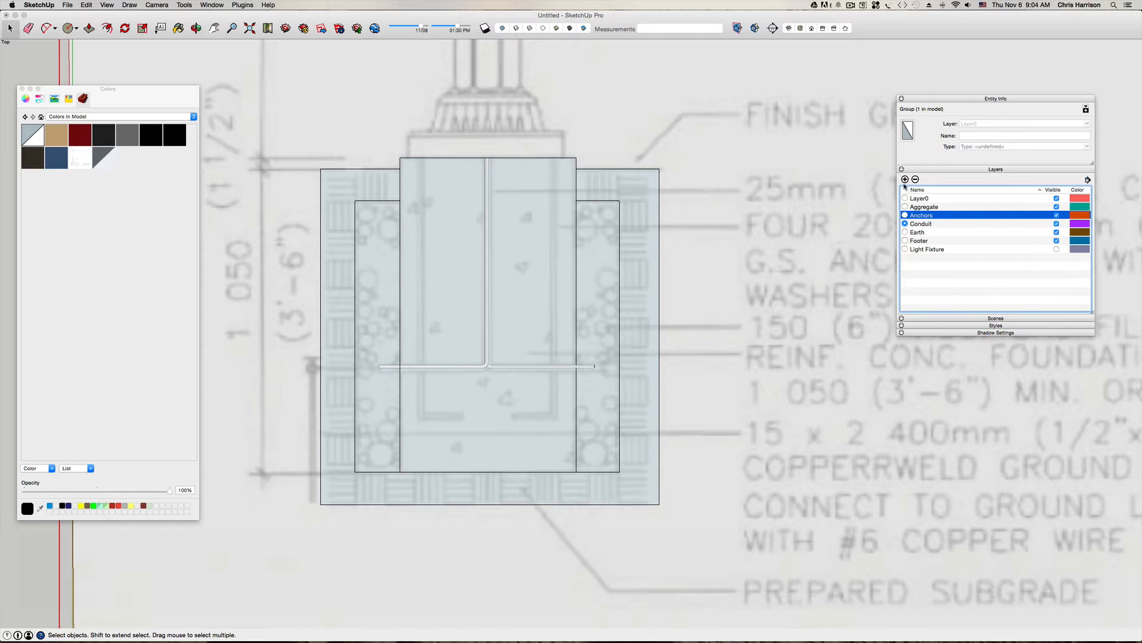
click(905, 216)
click(1058, 224)
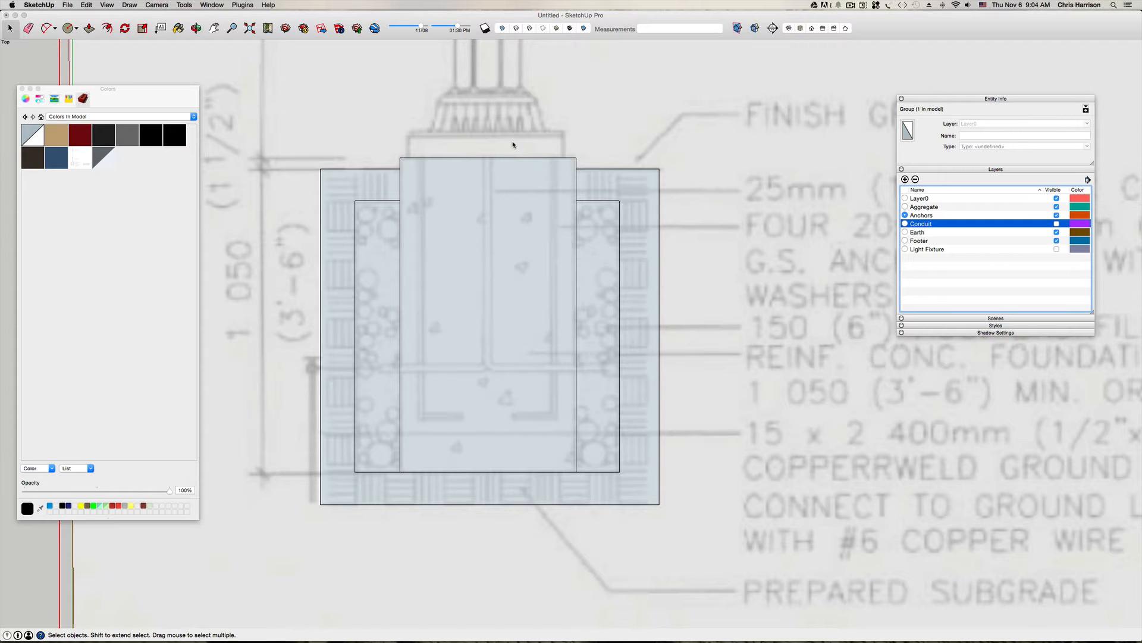
Step: Trace the left anchor bolt's shaft with a line about 2' 11 5/8" long, from the footer's top edge down to the bolt's bottom corner
key(l)
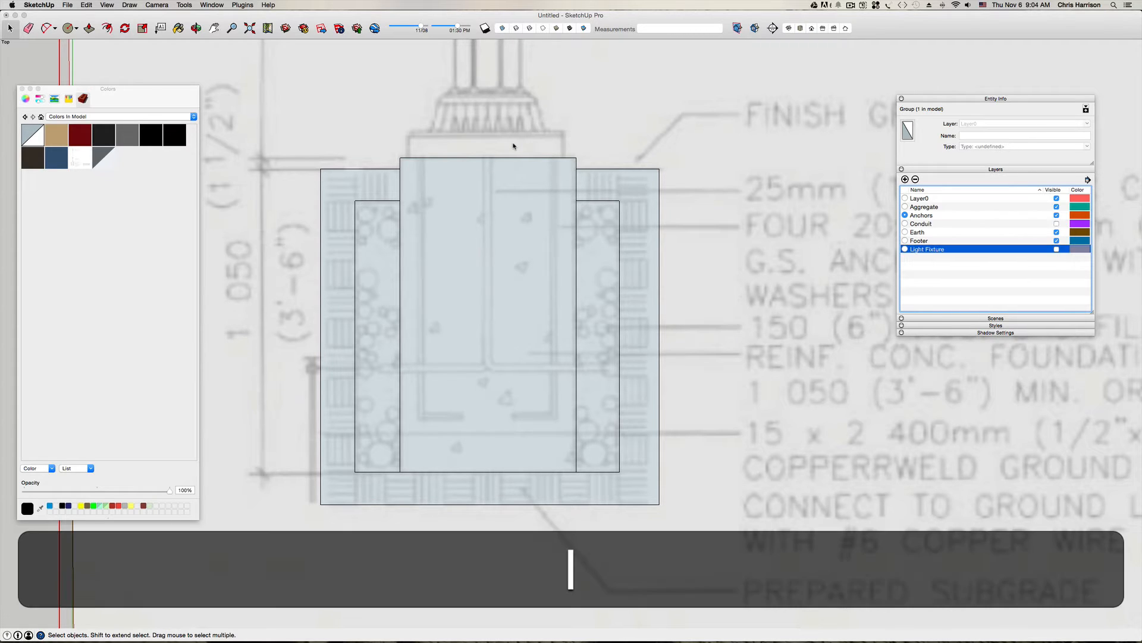
click(939, 215)
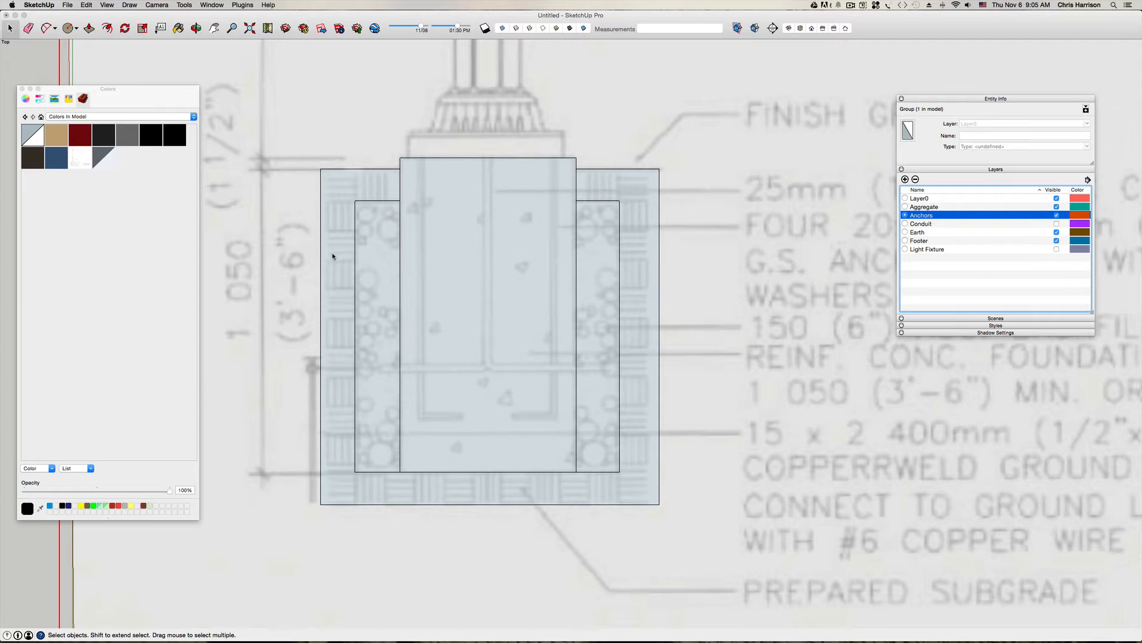
key(l)
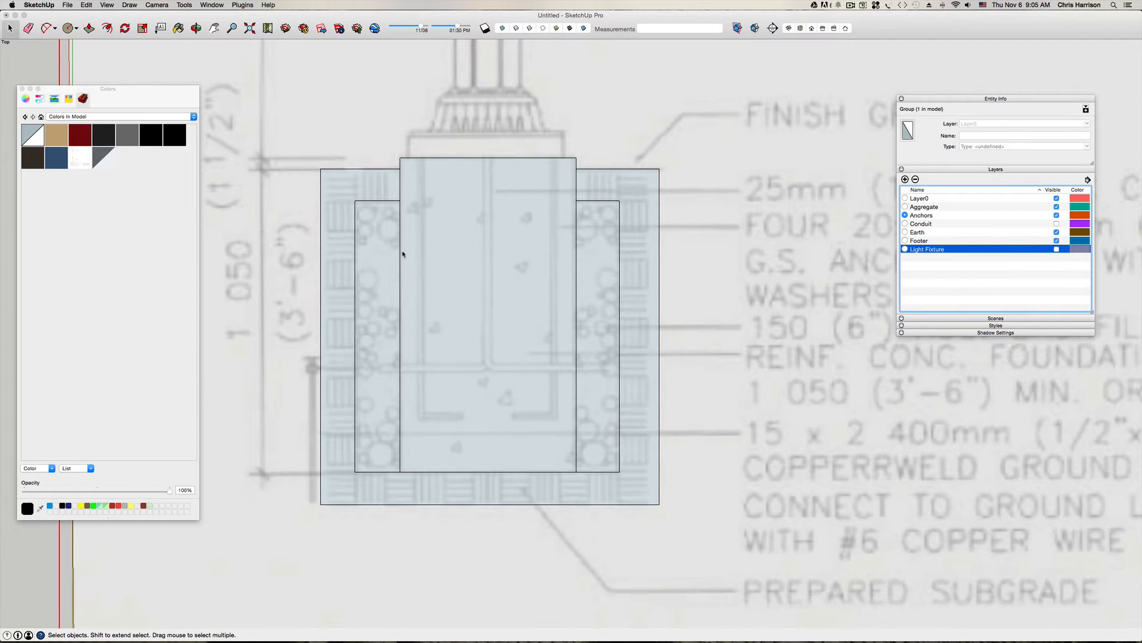
click(383, 257)
key(l)
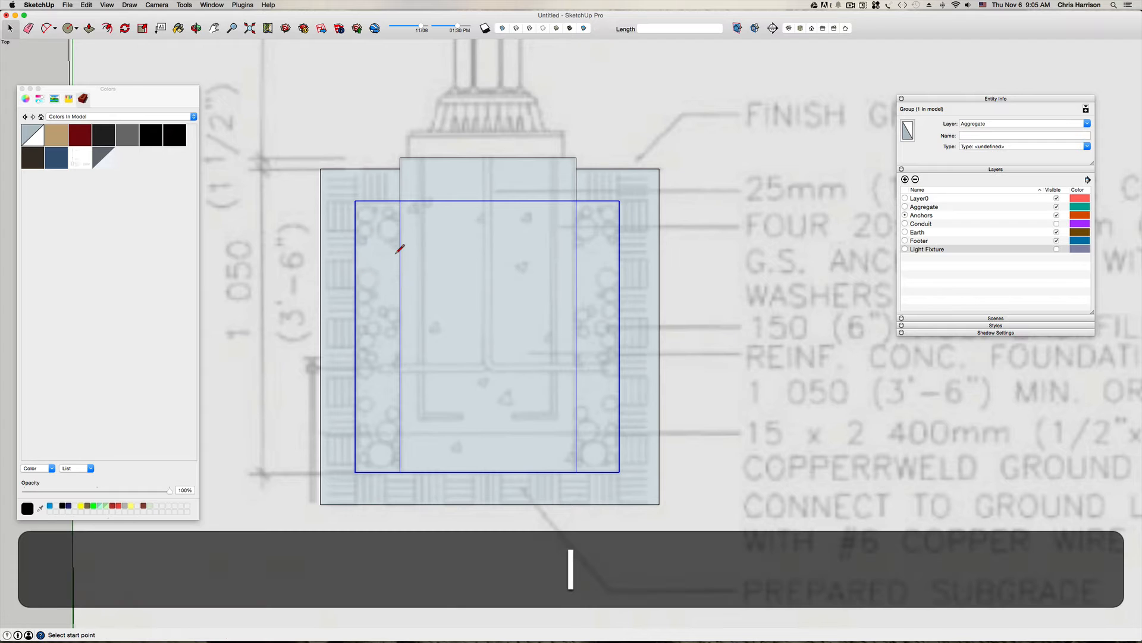
scroll(410, 202, up, 5)
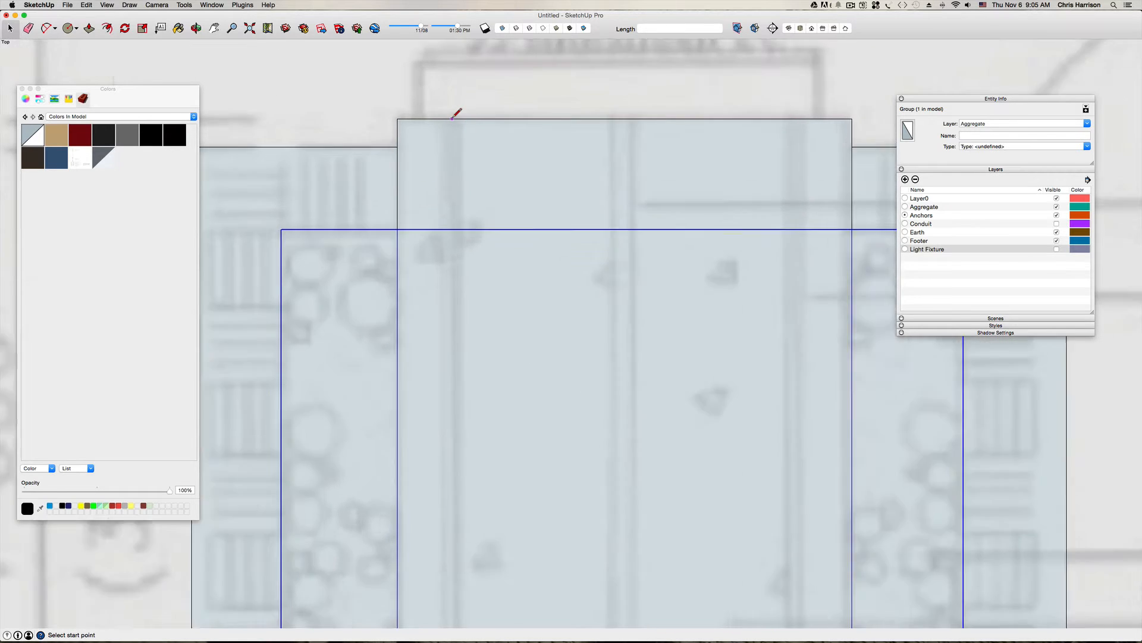
scroll(459, 112, down, 5)
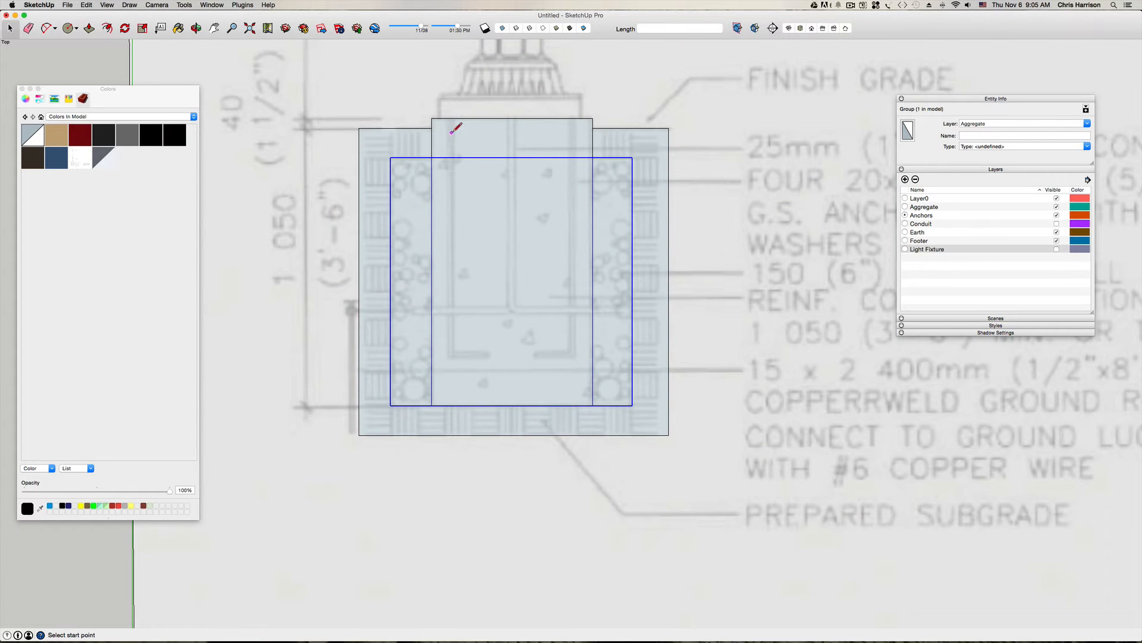
scroll(457, 122, up, 4)
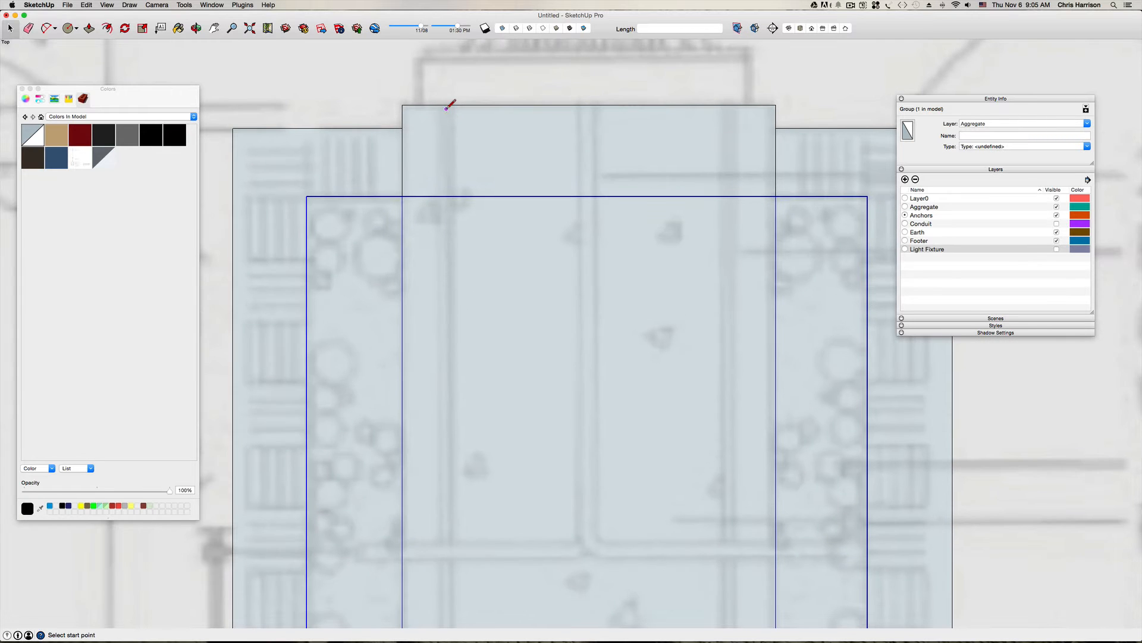
click(445, 105)
scroll(446, 102, down, 5)
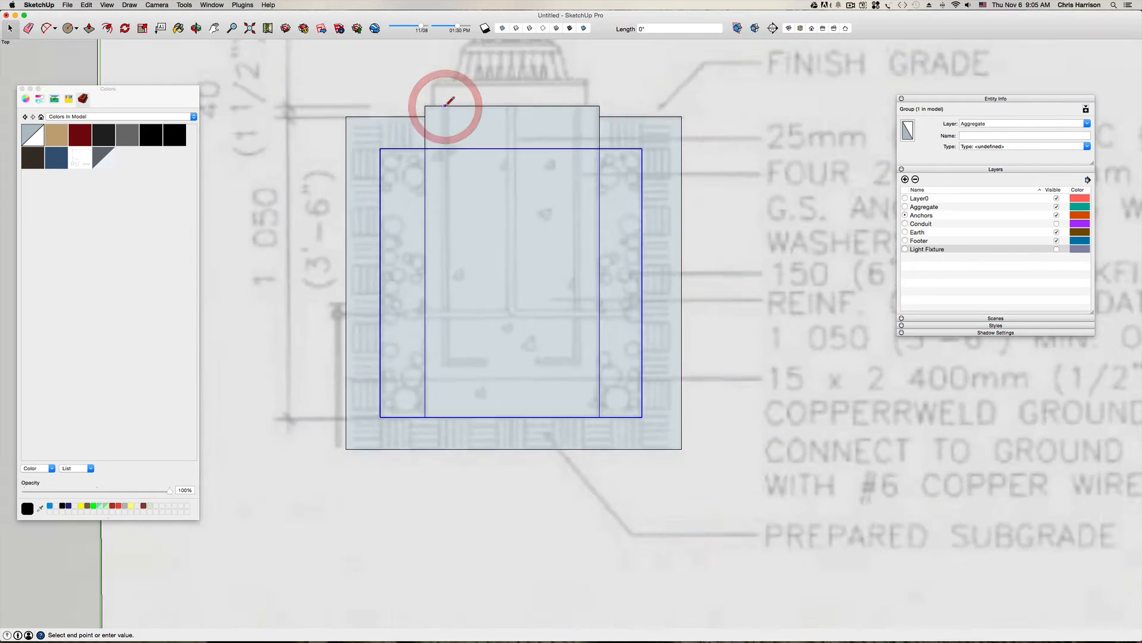
scroll(453, 311, up, 4)
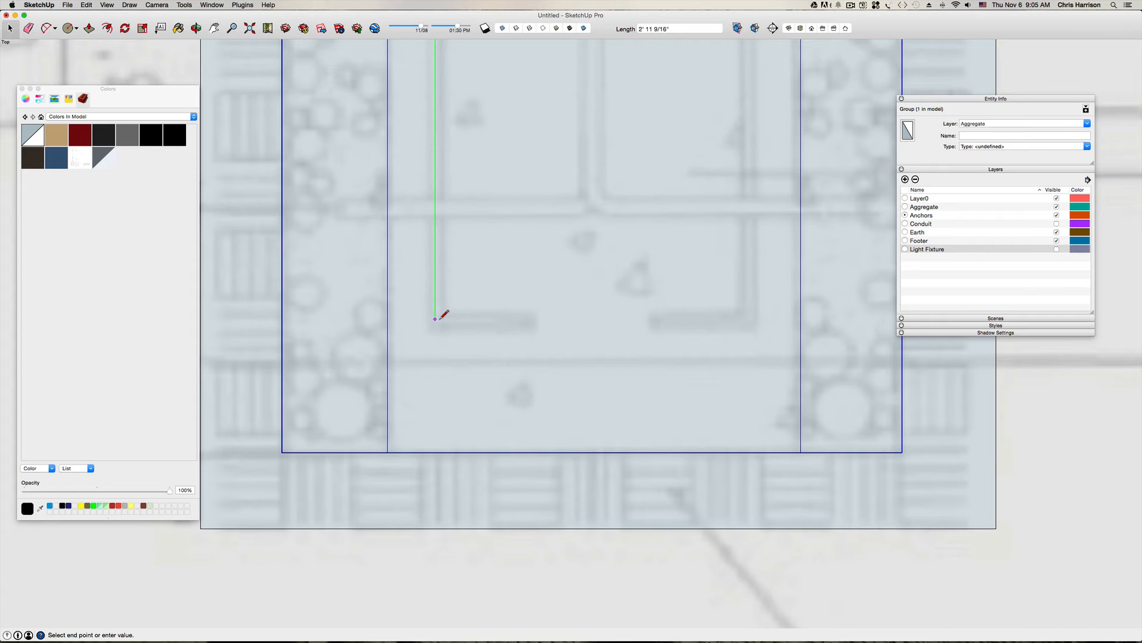
click(436, 320)
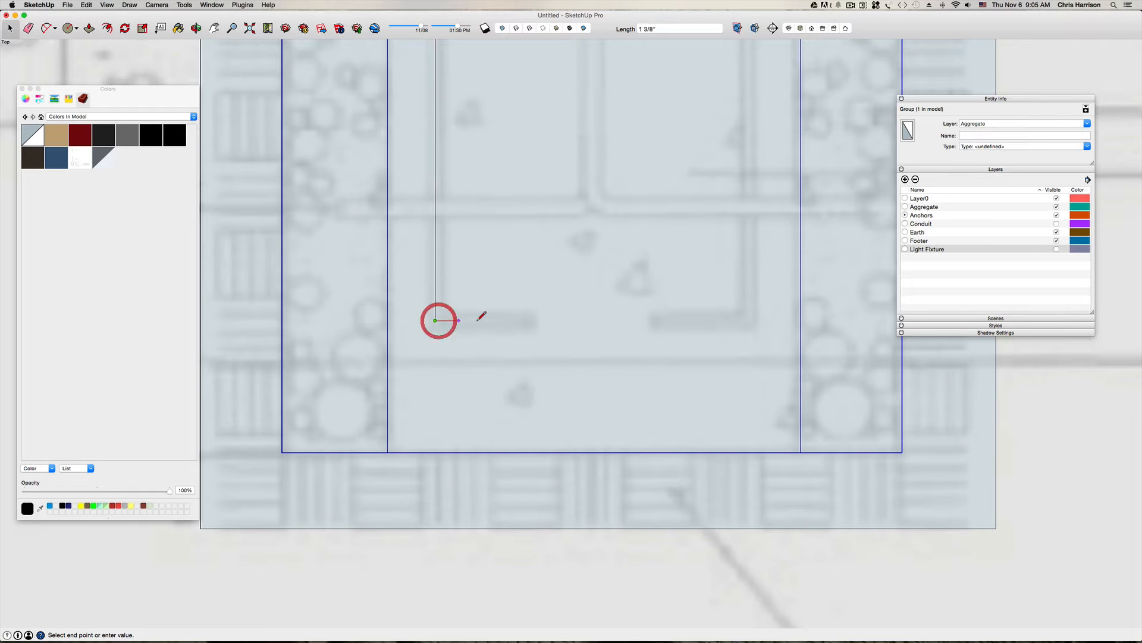
Step: Draw the anchor's bottom leg about 5 15/16" long along the red axis, ending where the reference bolt's hook ends
click(536, 321)
scroll(537, 320, down, 6)
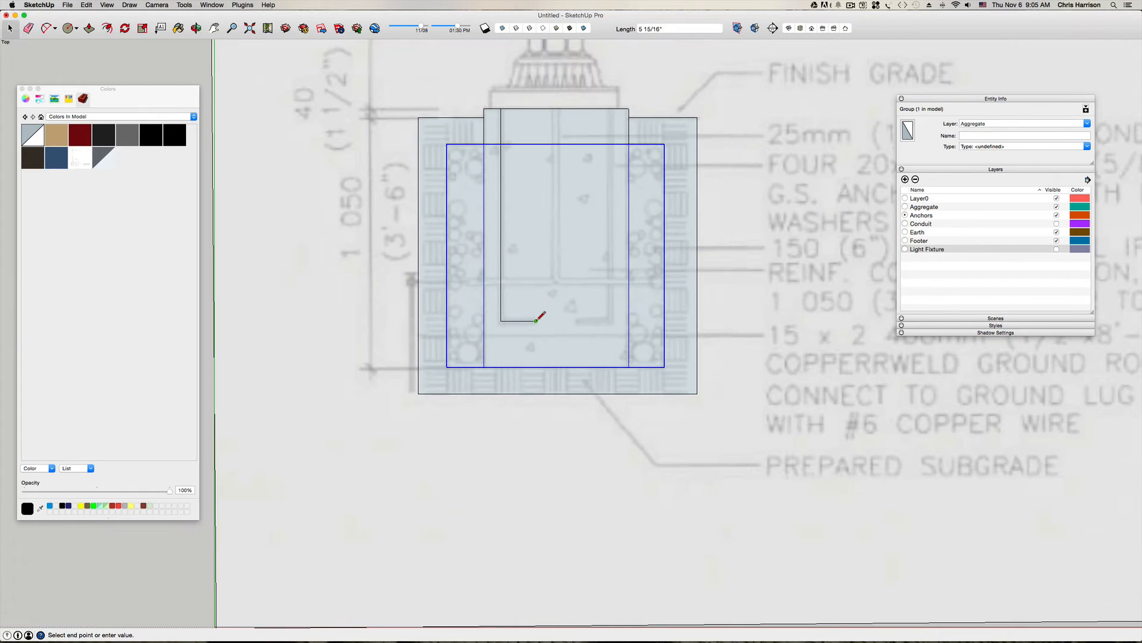
key(Escape)
Step: Extend the anchor line about 4 13/16" above the footer's top edge along the green axis
scroll(504, 88, up, 3)
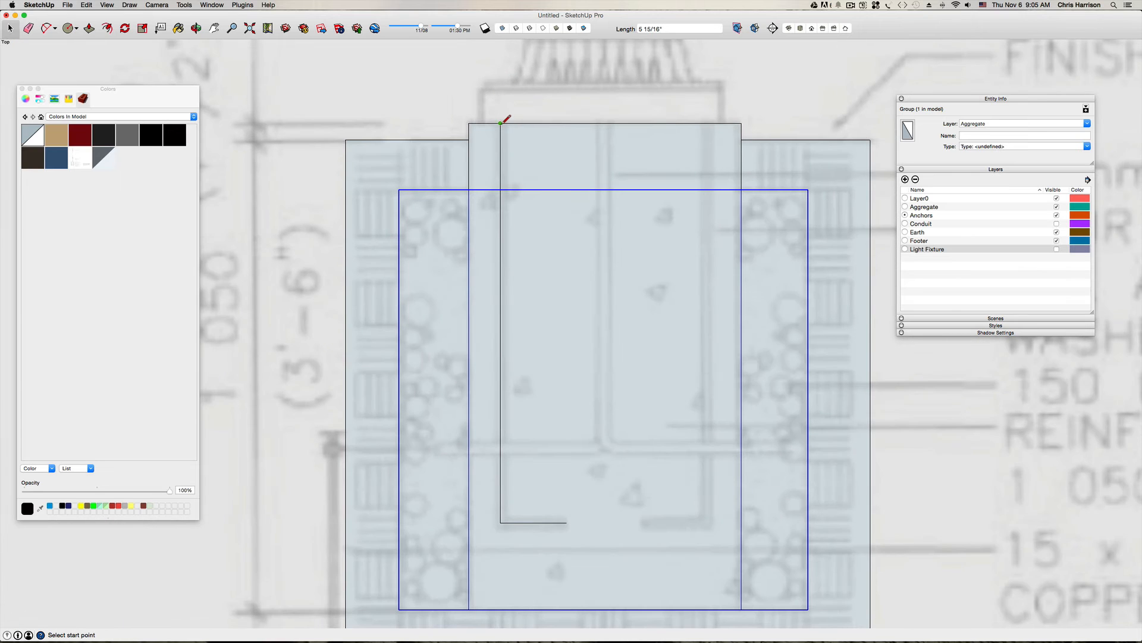
click(501, 123)
scroll(502, 116, down, 3)
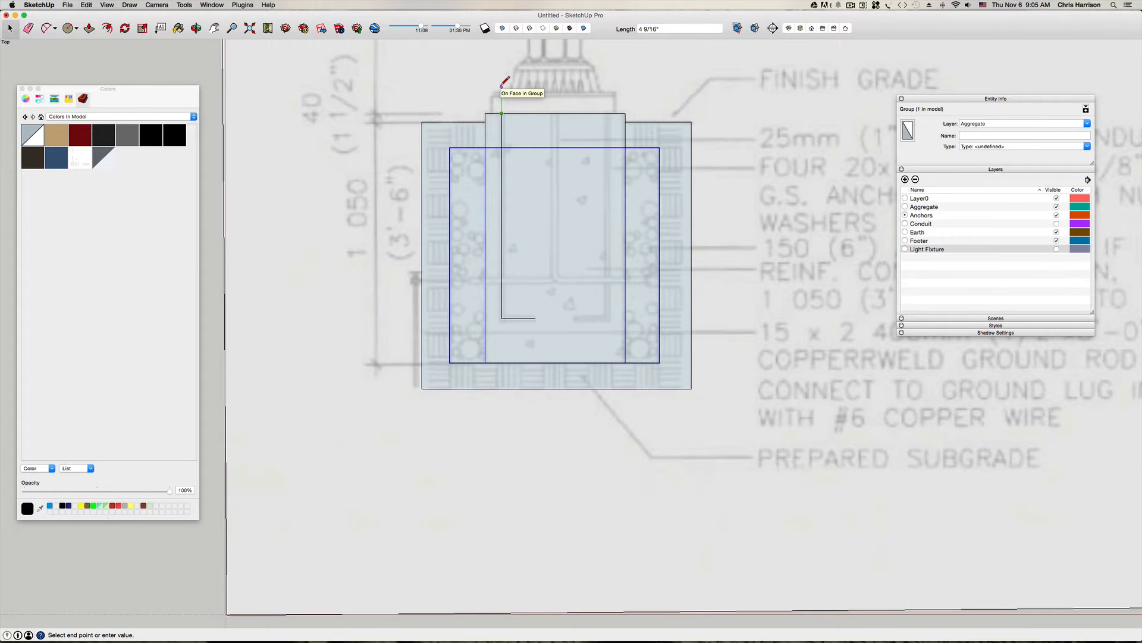
scroll(501, 85, up, 4)
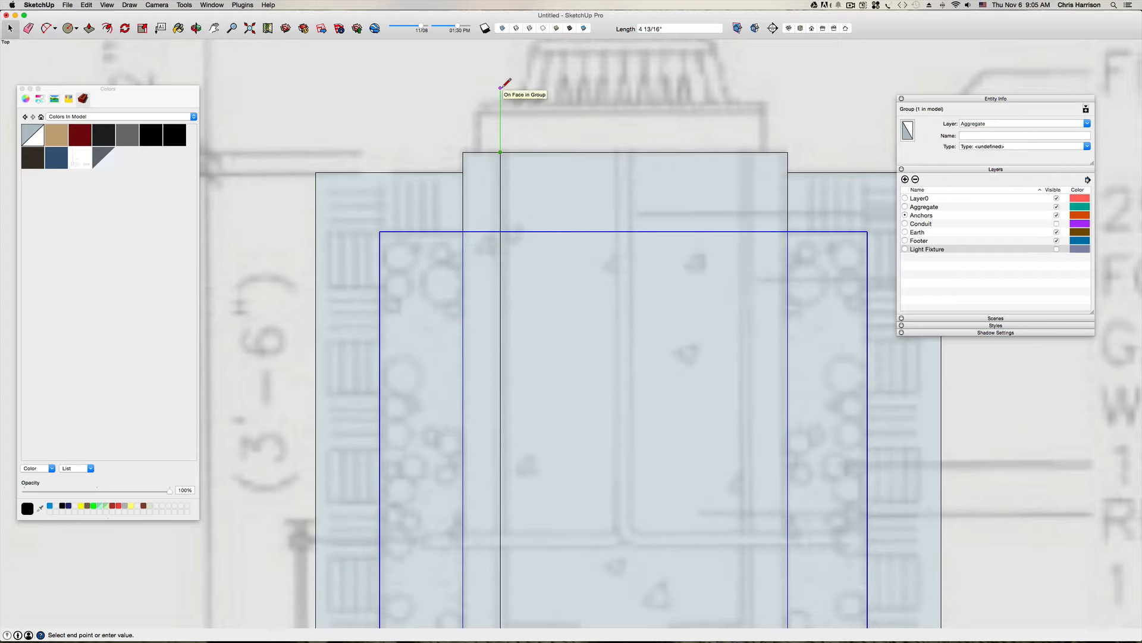
click(500, 83)
key(Escape)
scroll(503, 90, down, 3)
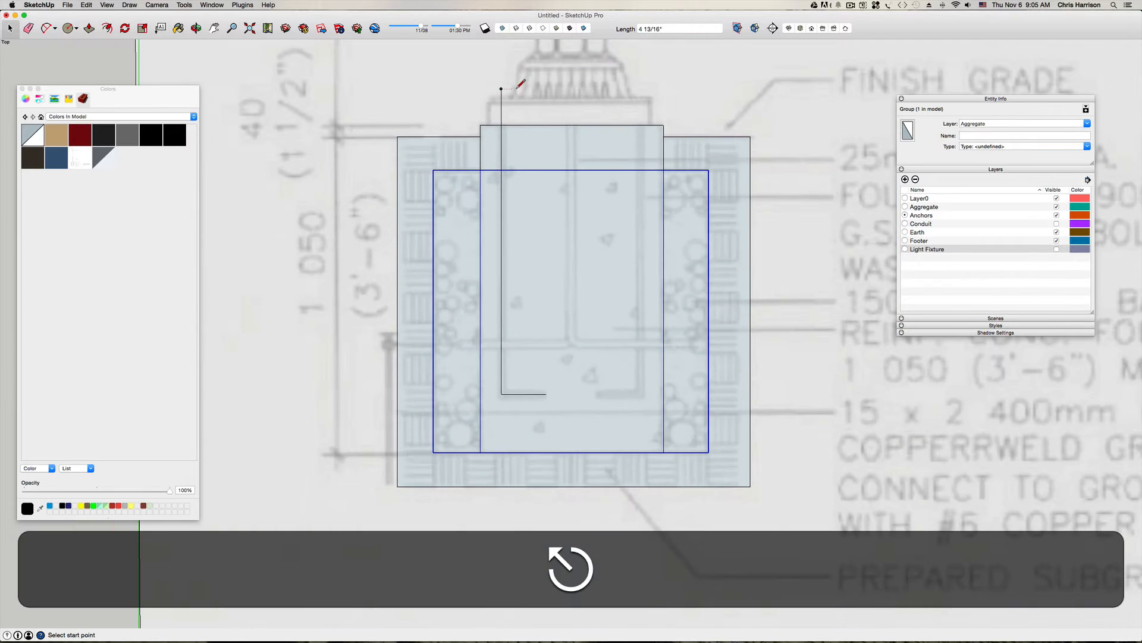
Step: Select the anchor's shaft, bottom leg and upper extension, and weld them into one continuous curve
key(space)
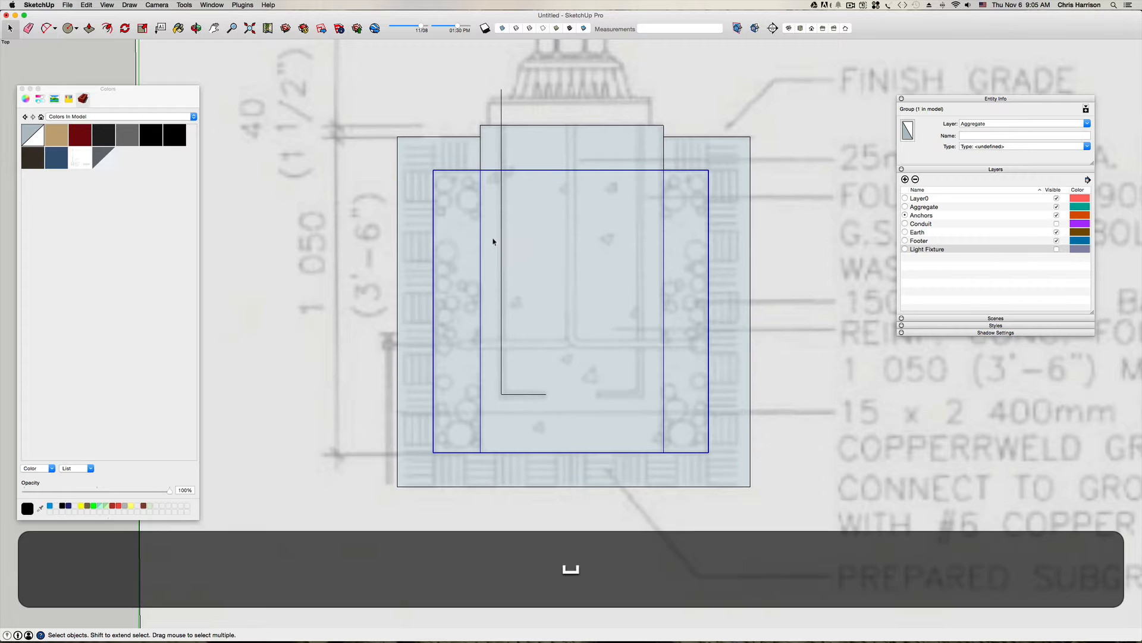
click(501, 221)
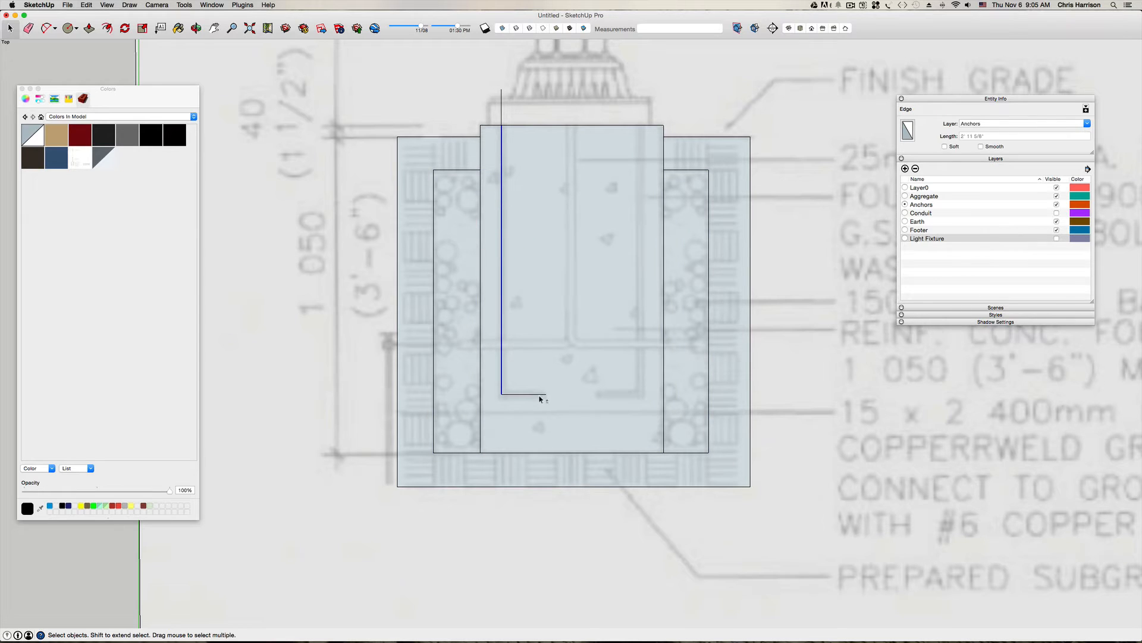
shift+click(539, 395)
shift+click(500, 100)
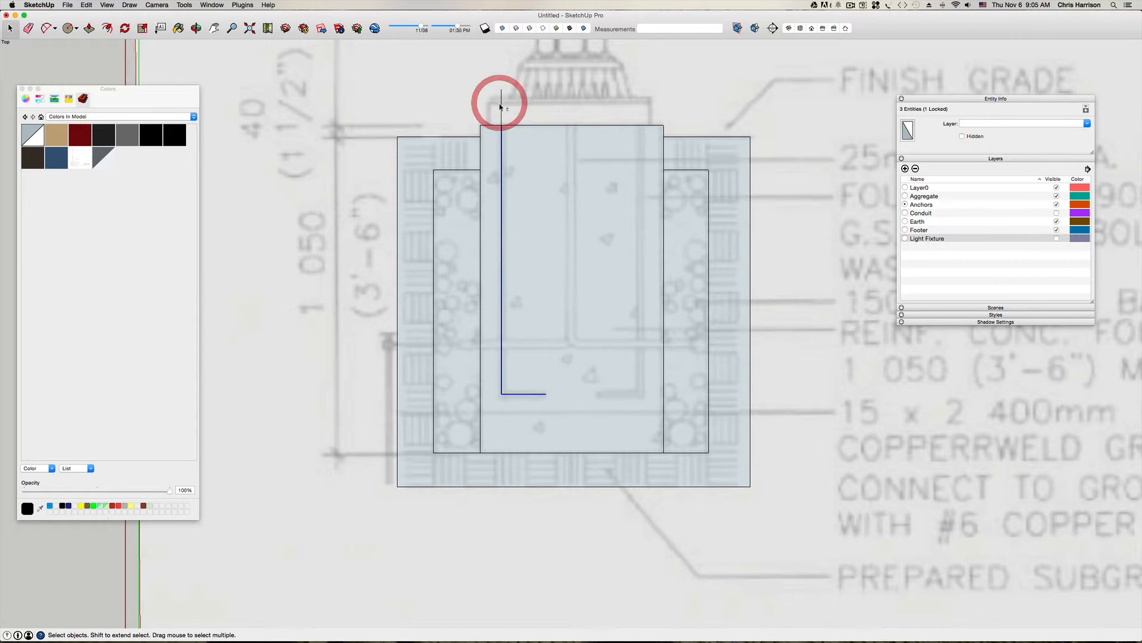
key(w)
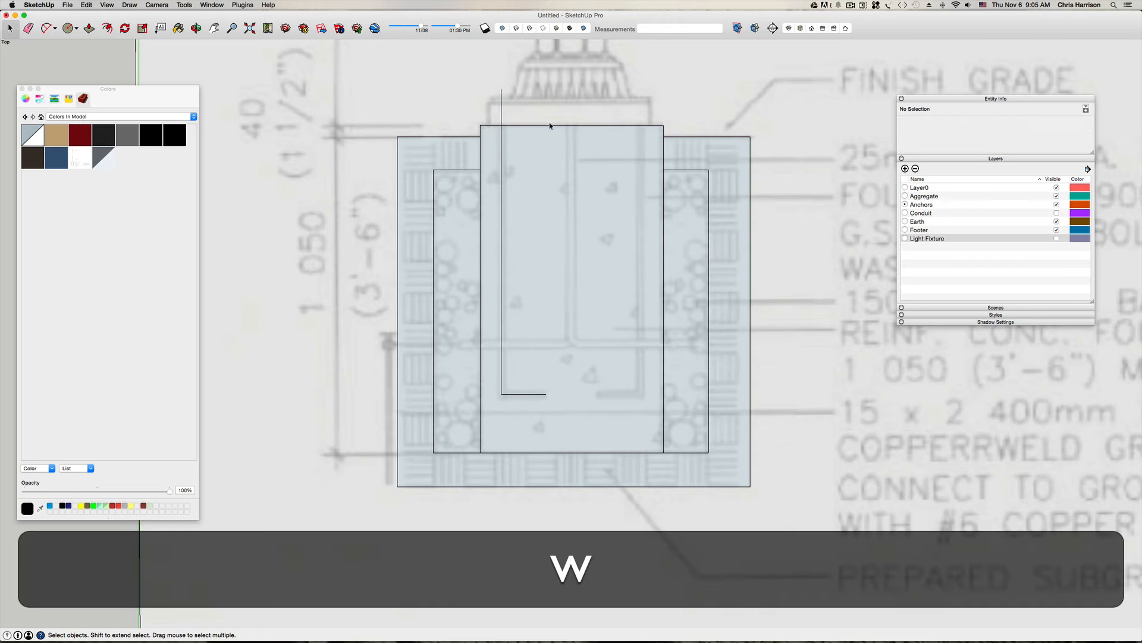
Step: Make the welded anchor curve a group
click(503, 152)
scroll(503, 307, down, 5)
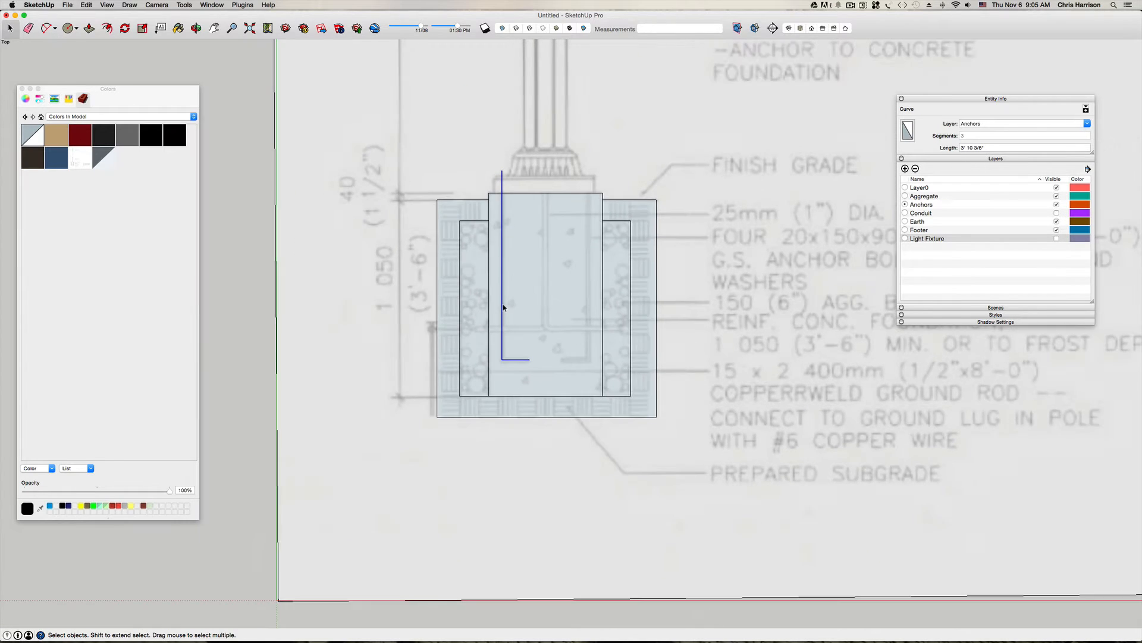
key(h)
drag(553, 280, 474, 364)
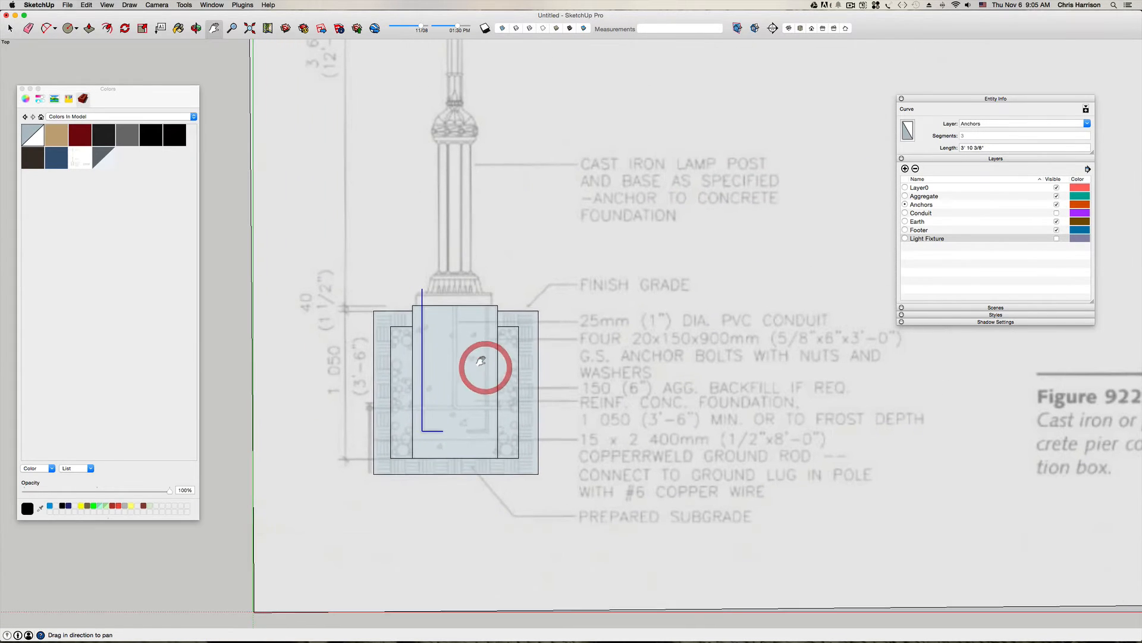
scroll(470, 377, up, 3)
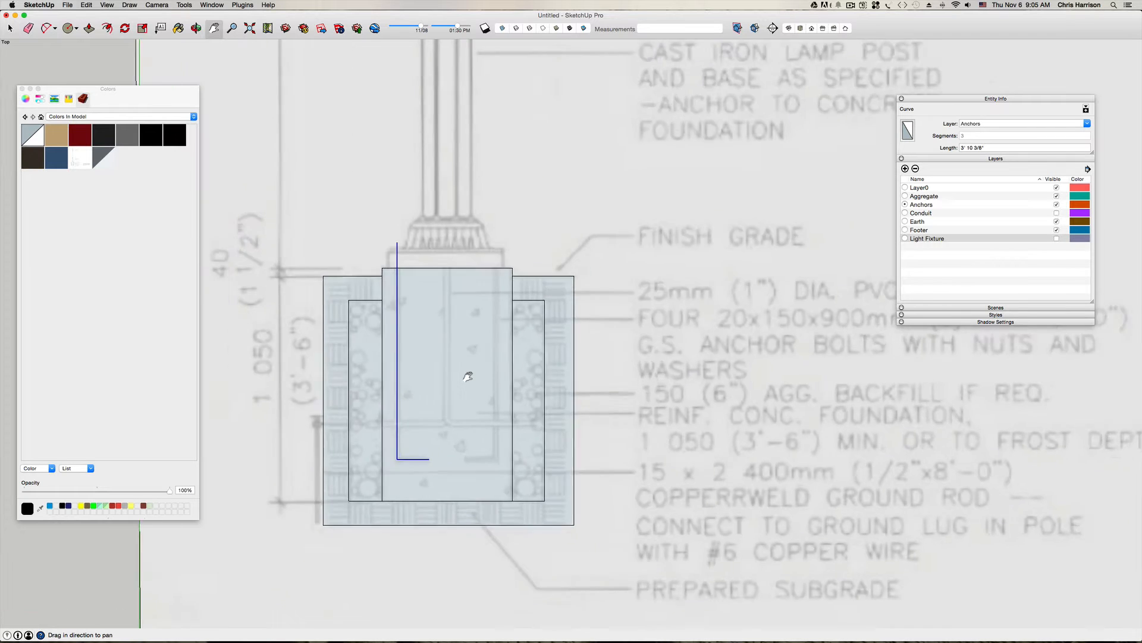
key(super+g)
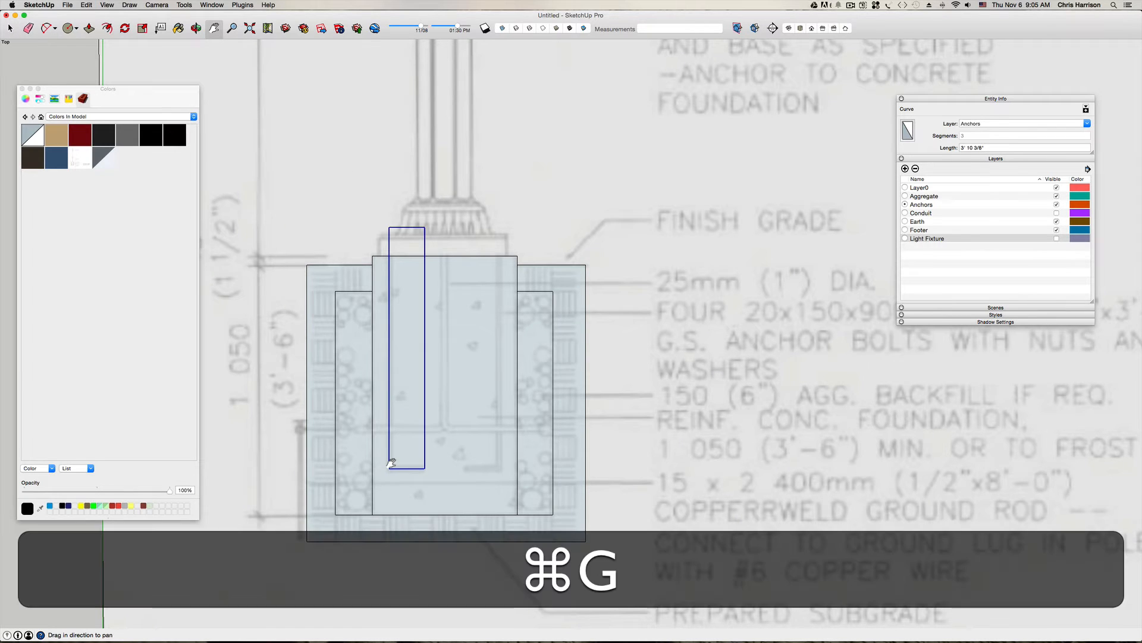
Step: Open the anchor curve's group for editing at its bottom leg
middle_drag(417, 458, 390, 413)
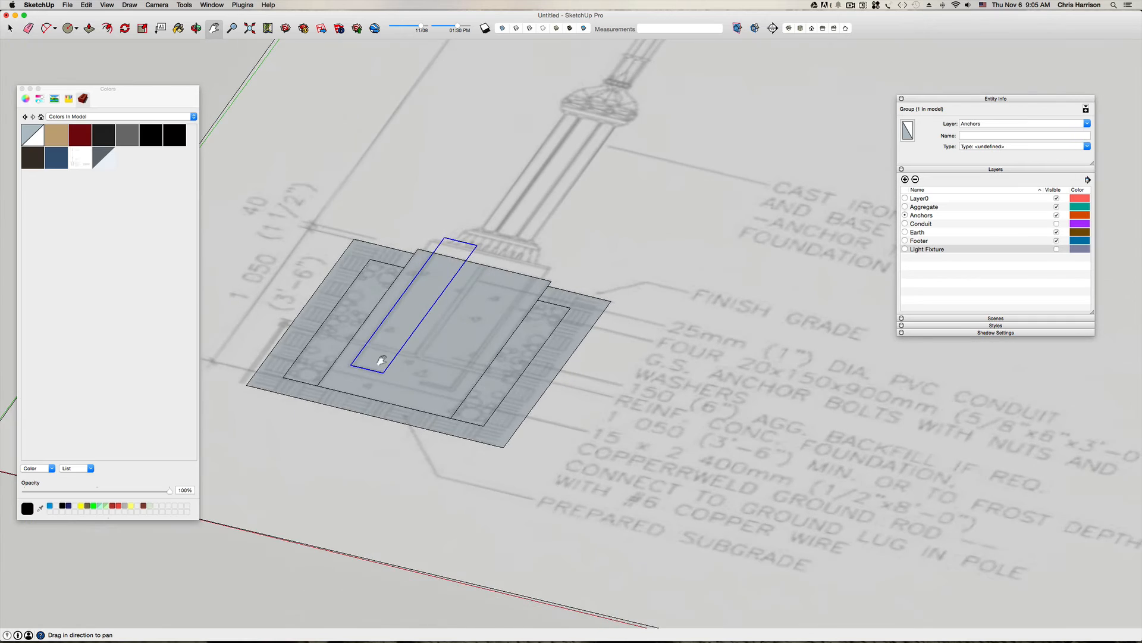
scroll(381, 361, up, 5)
drag(274, 348, 396, 362)
middle_drag(395, 363, 505, 361)
scroll(505, 361, up, 3)
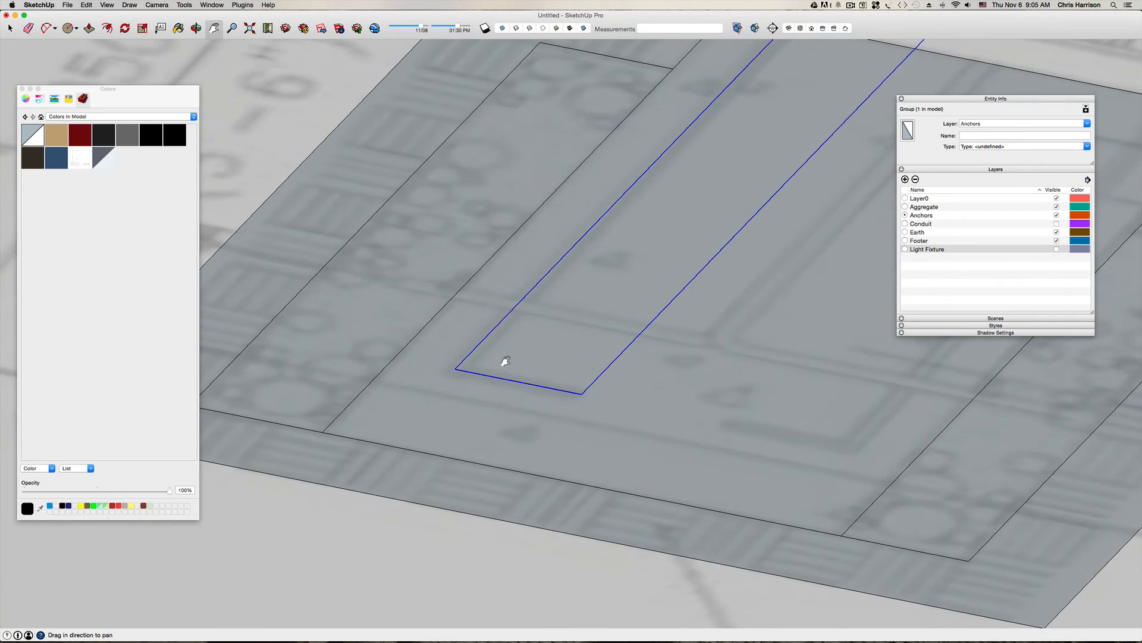
key(space)
double_click(506, 377)
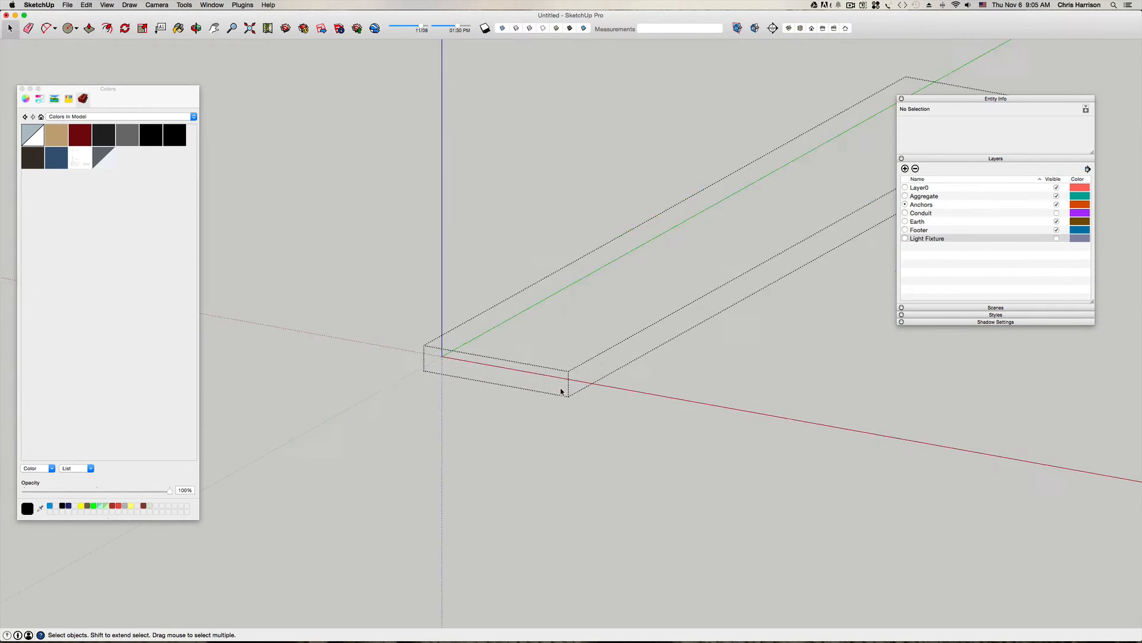
Step: Select the anchor curve and draw a circle of radius 1/4" centred on the free end of its bottom leg
click(458, 336)
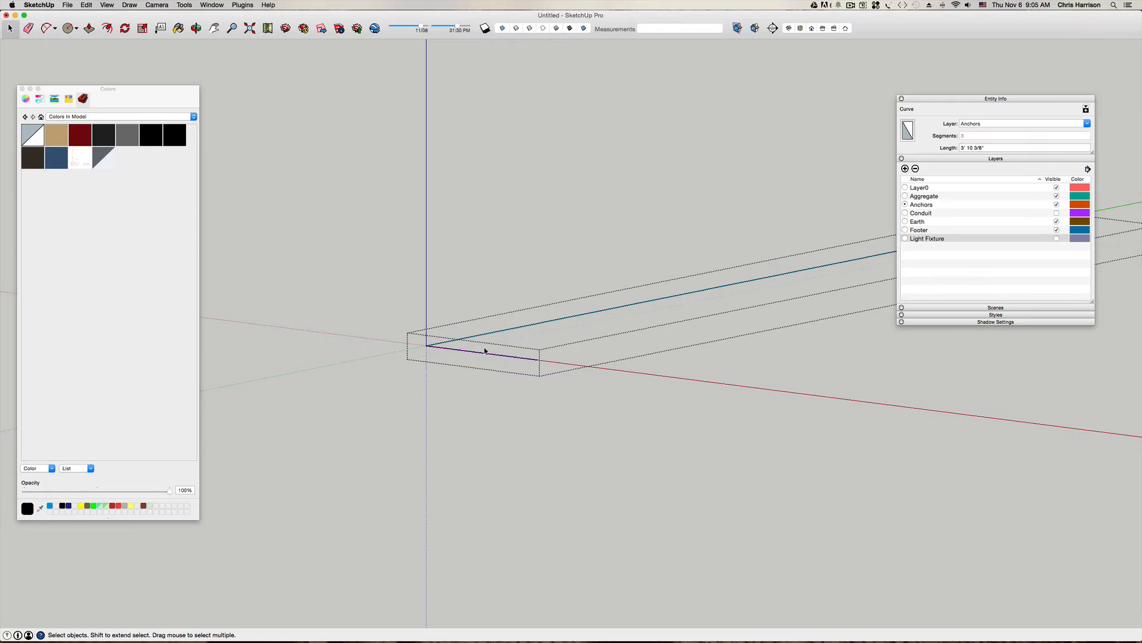
scroll(529, 361, up, 3)
key(c)
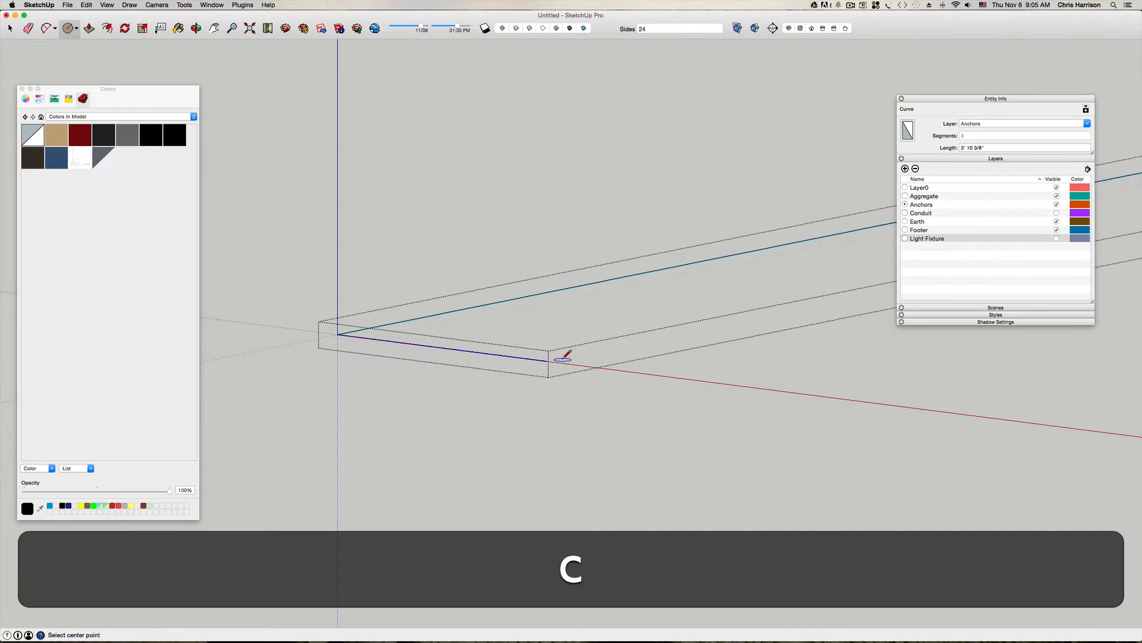
middle_drag(550, 360, 550, 340)
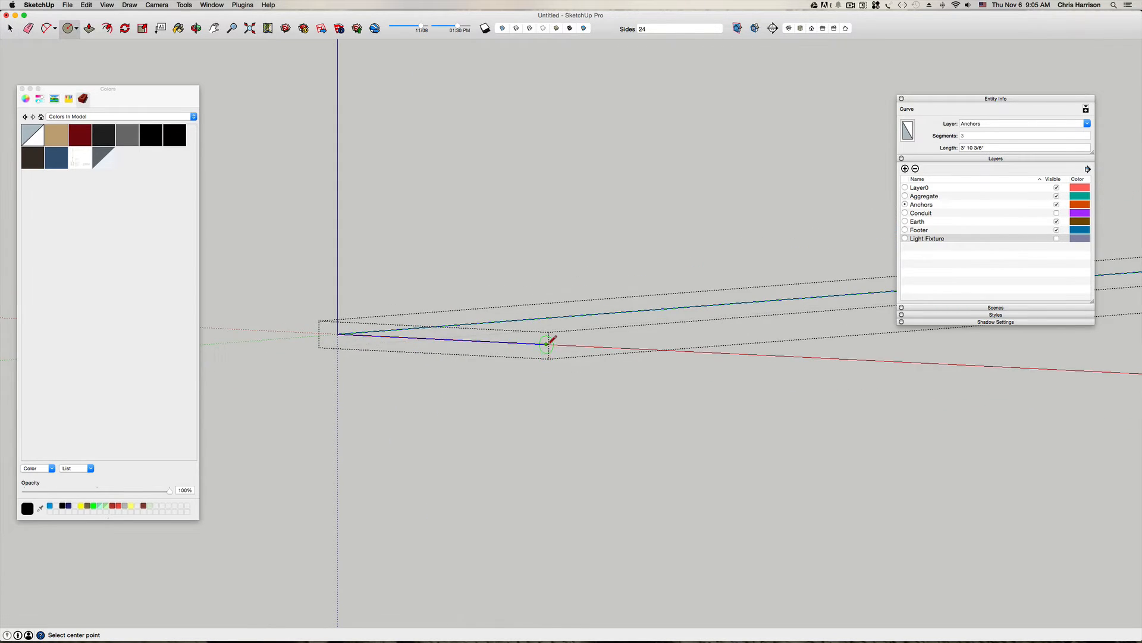
click(547, 344)
text(1/)
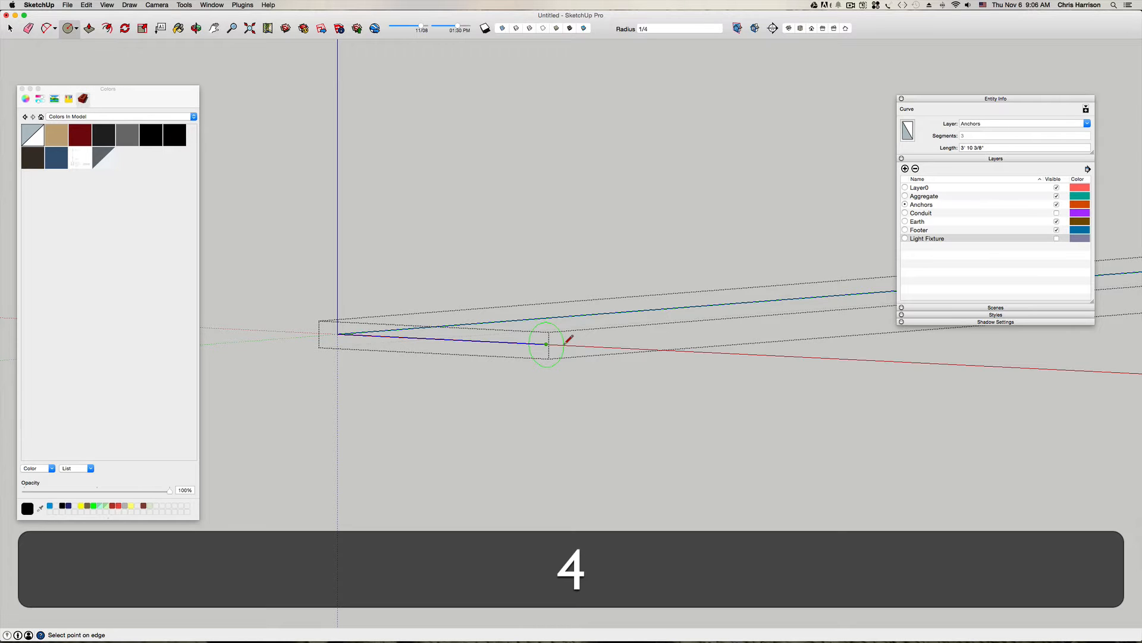
key(Return)
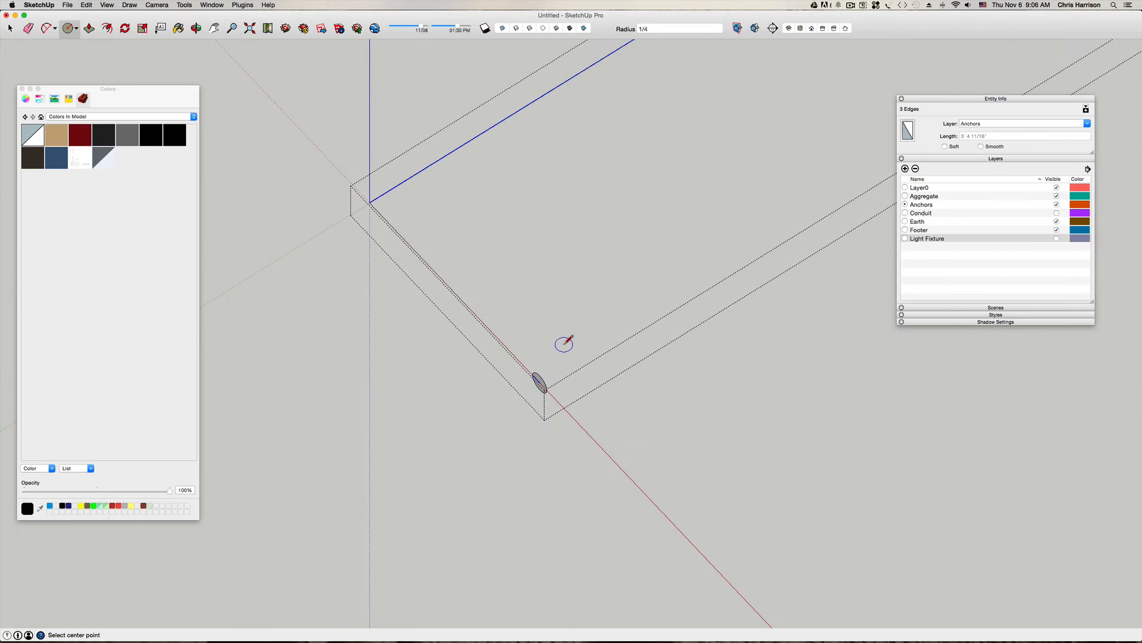
Step: Undo the last circle and redraw it with a 1/4" radius, centred on the free end of the anchor's bottom leg
key(super+z)
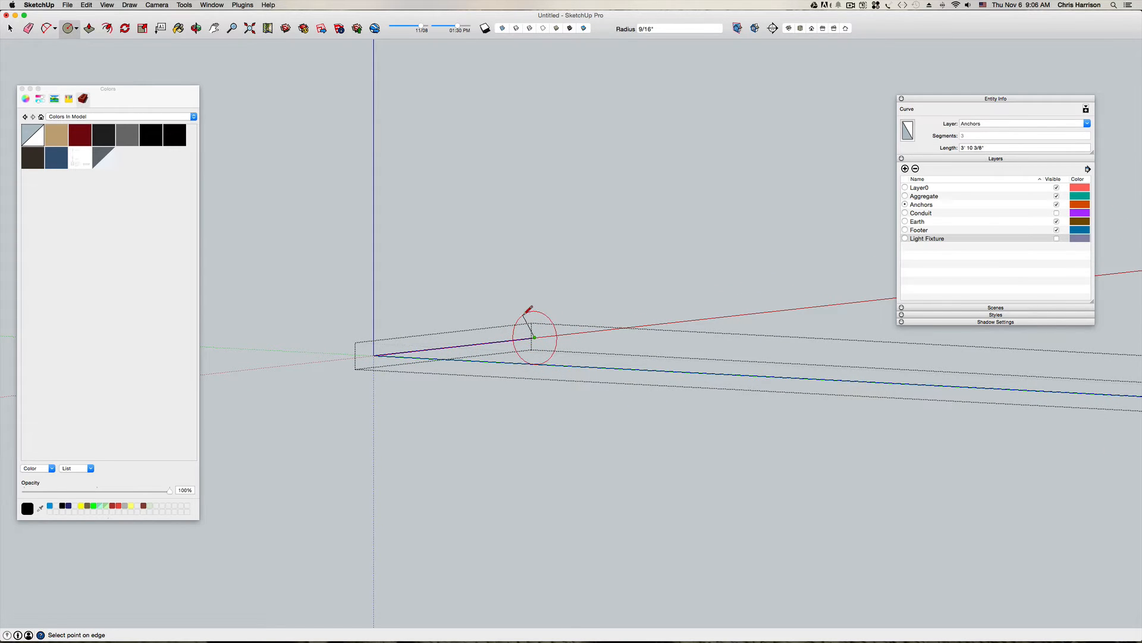
text(1/4)
key(Return)
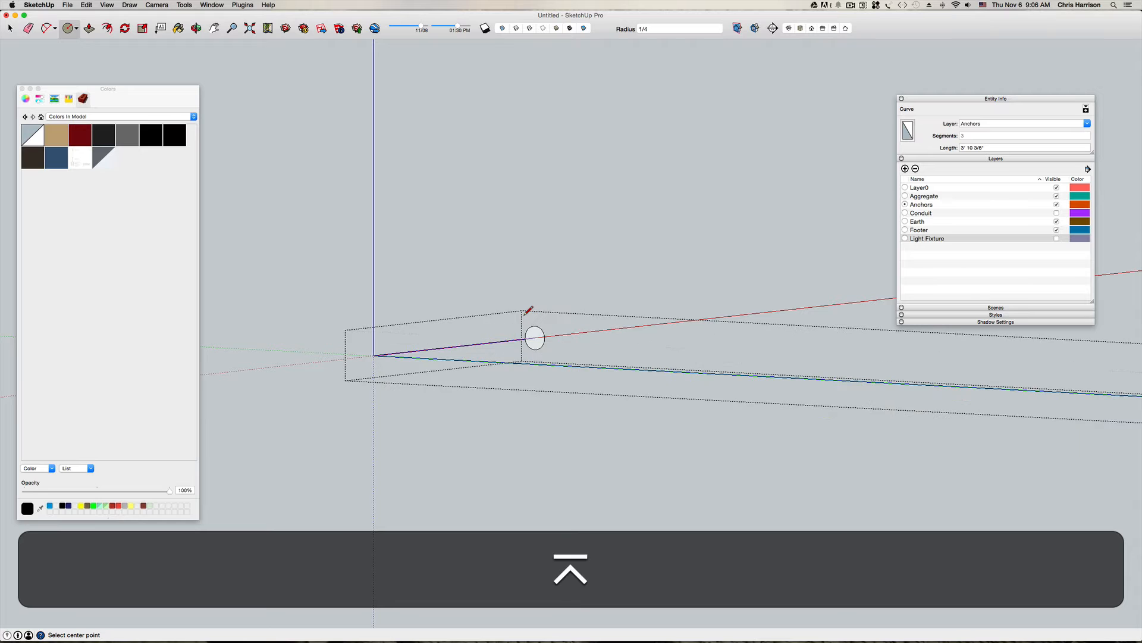
key(space)
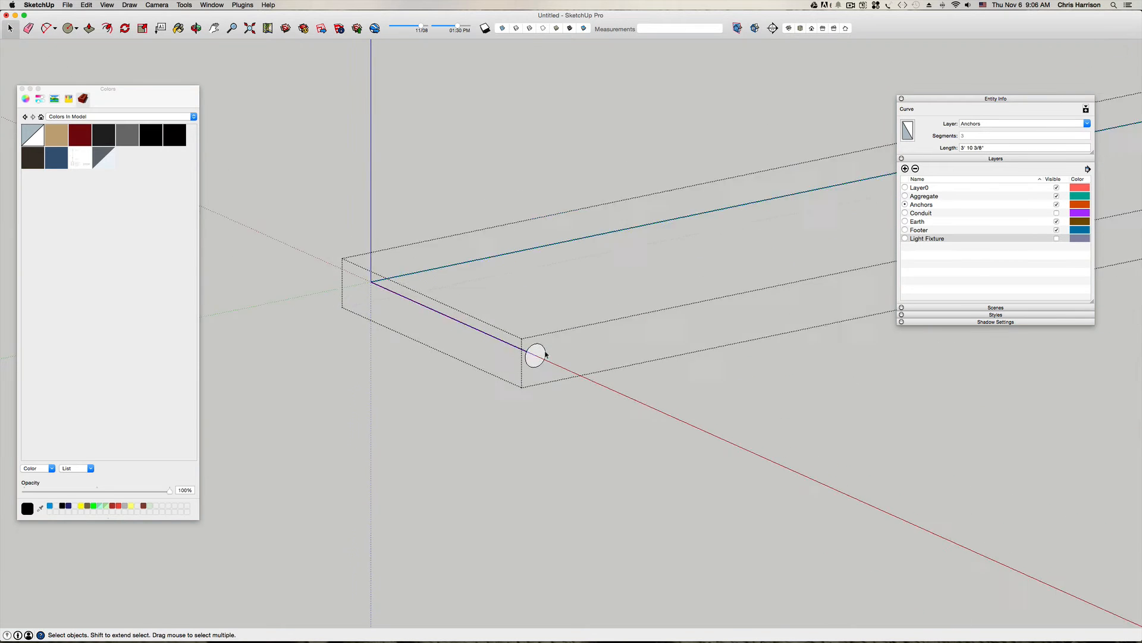
Step: Sweep the circular face along the anchor curve with Follow Me and close the anchor's group
click(539, 380)
middle_drag(539, 381, 532, 372)
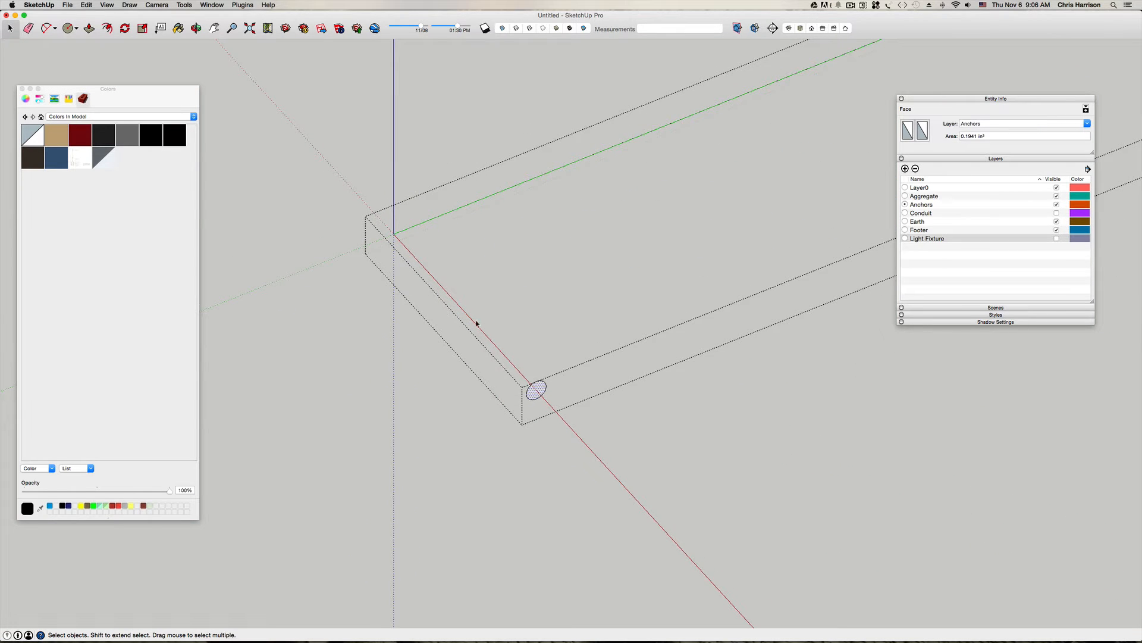
click(420, 263)
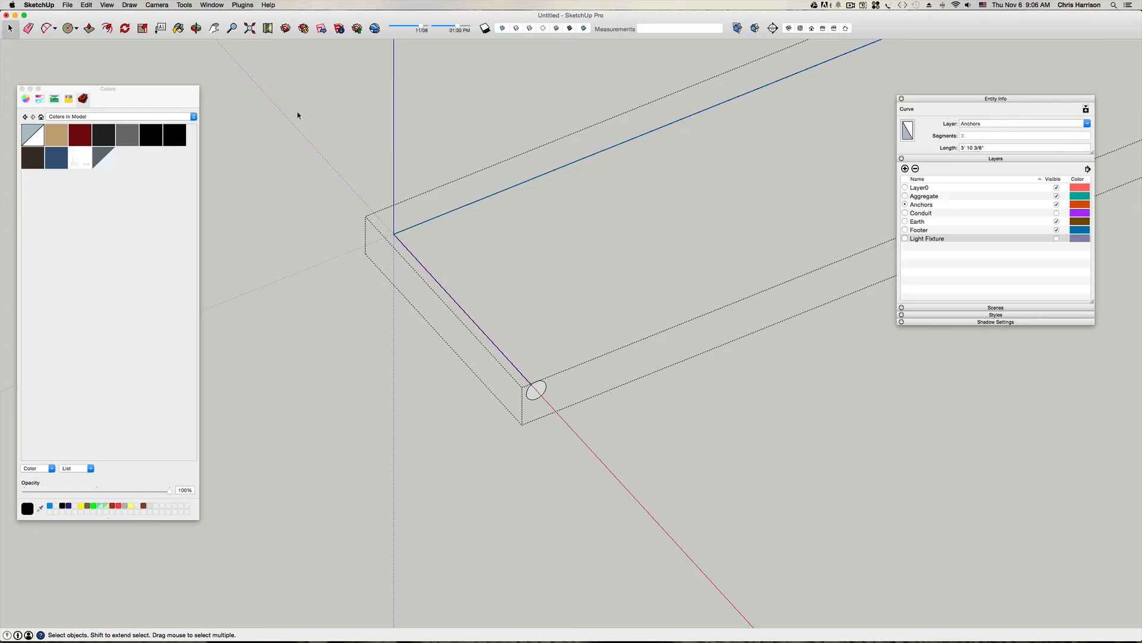
click(189, 5)
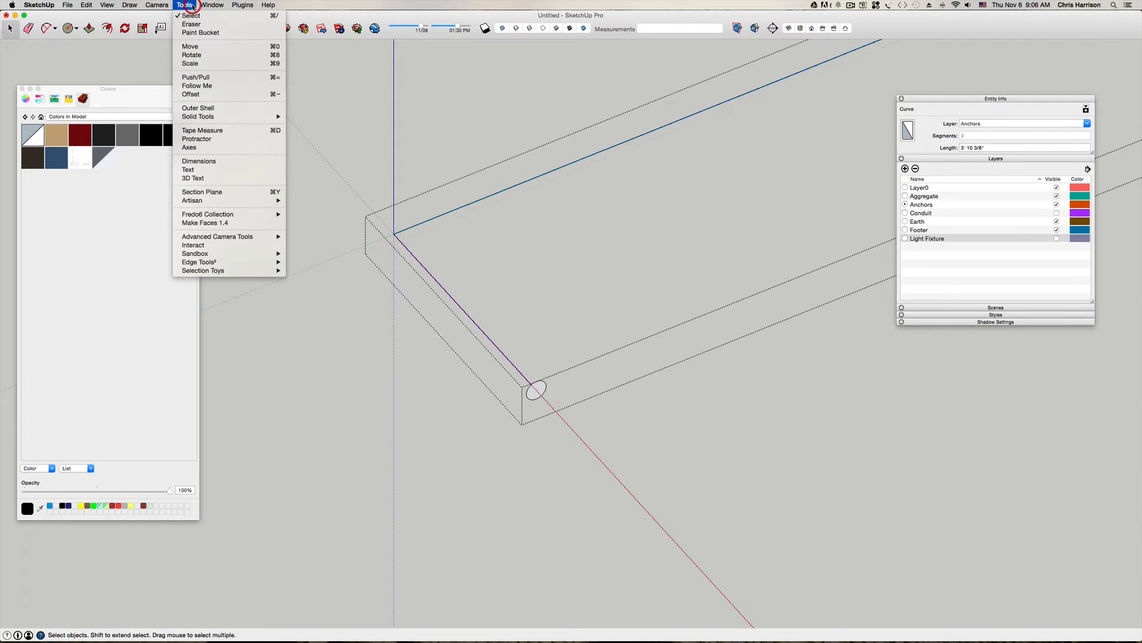
click(210, 86)
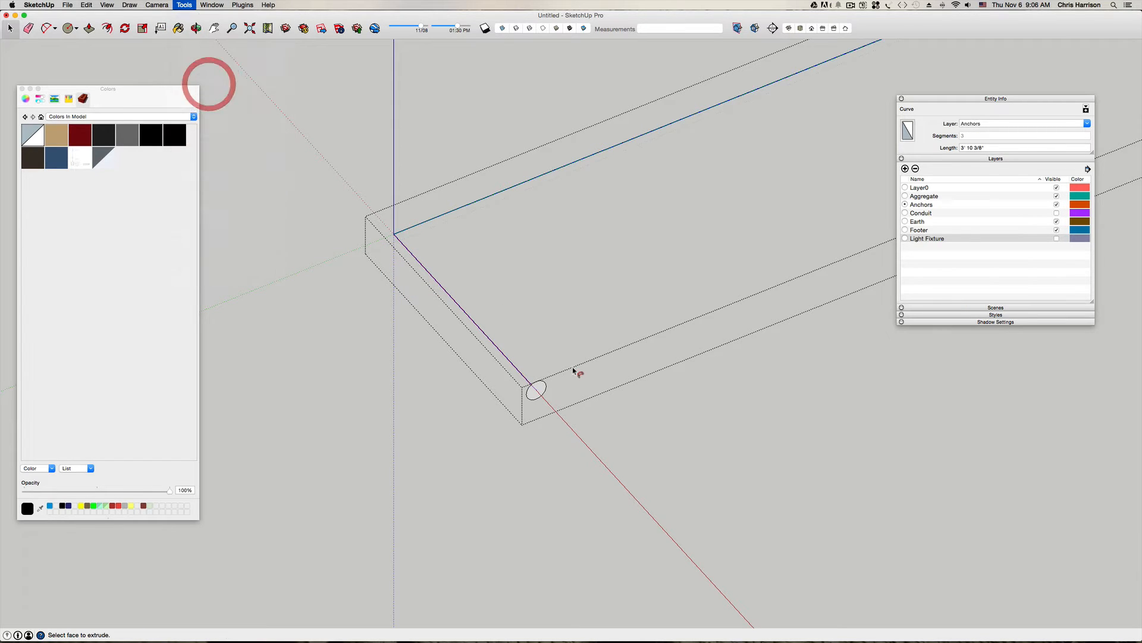
click(540, 390)
key(space)
click(599, 288)
scroll(599, 289, down, 2)
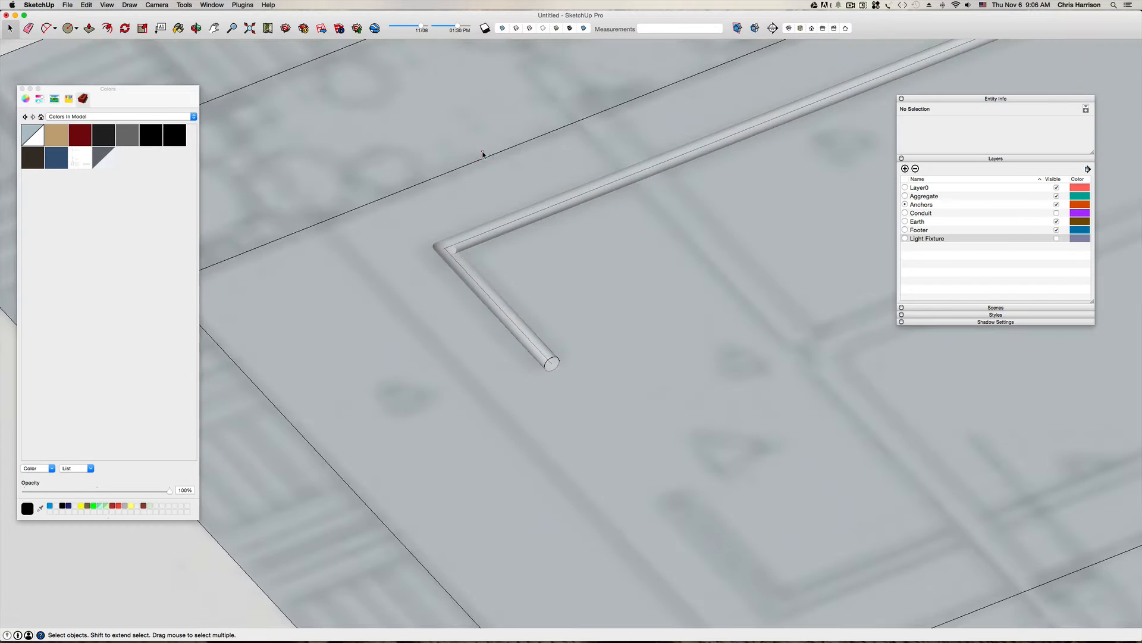
Step: Inspect the swept anchor's free end and convert the anchor group into a component
middle_drag(495, 166, 548, 316)
click(549, 381)
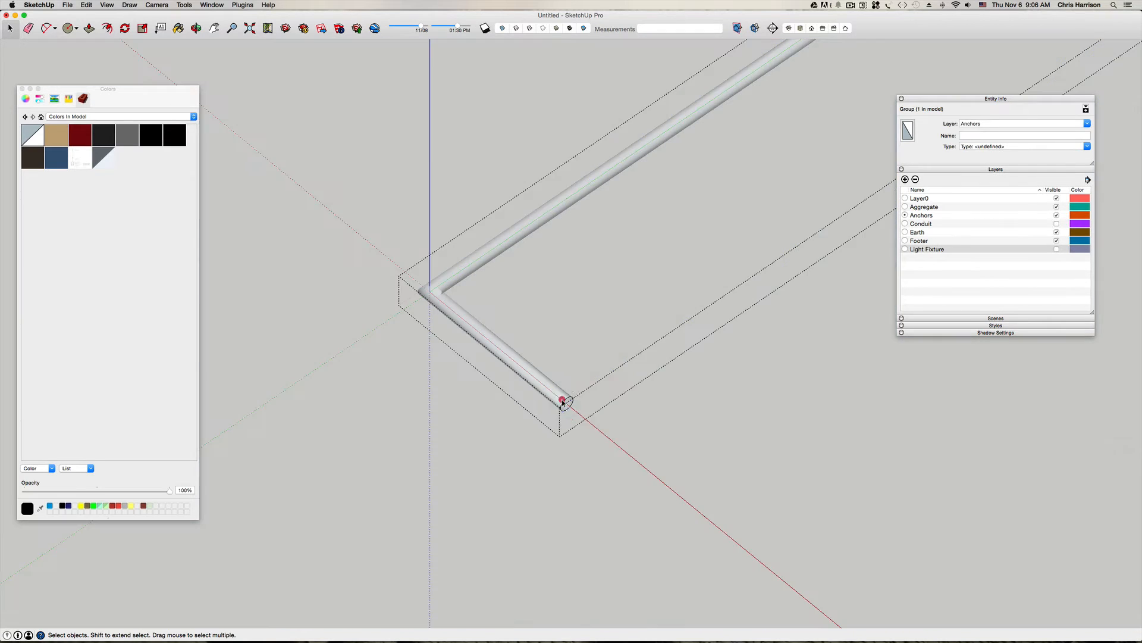
scroll(566, 406, up, 5)
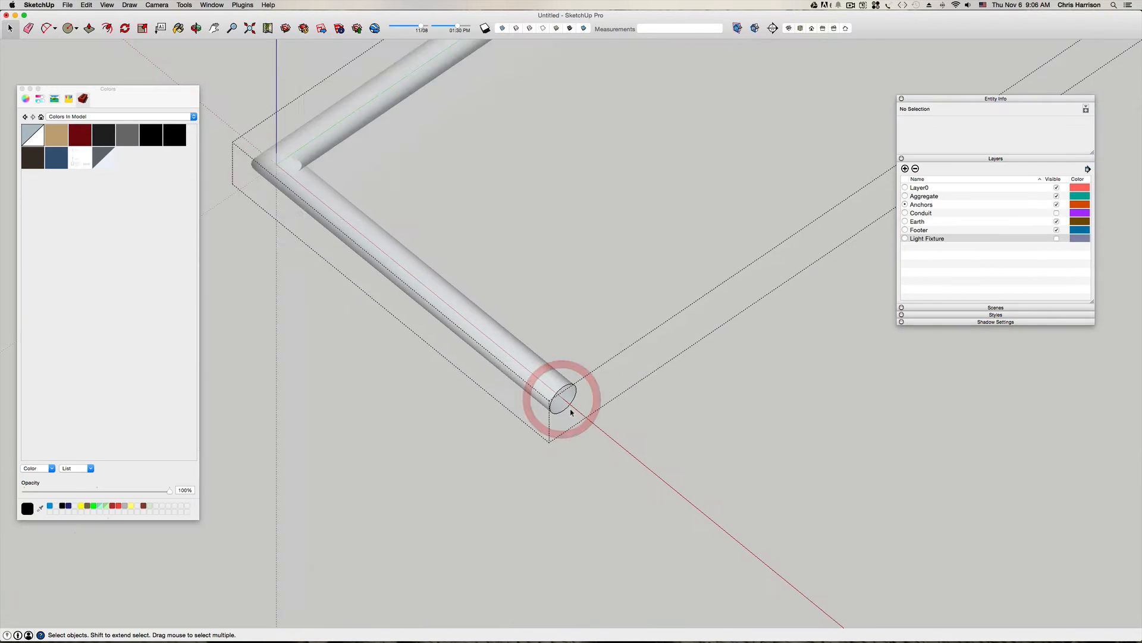
scroll(506, 353, down, 4)
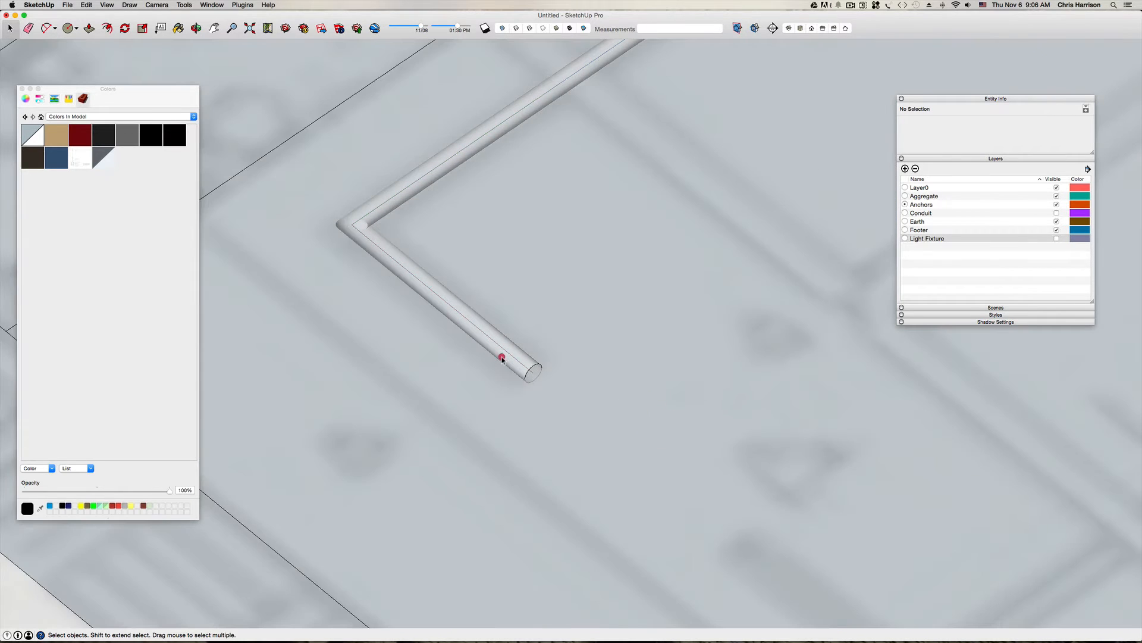
right_click(502, 355)
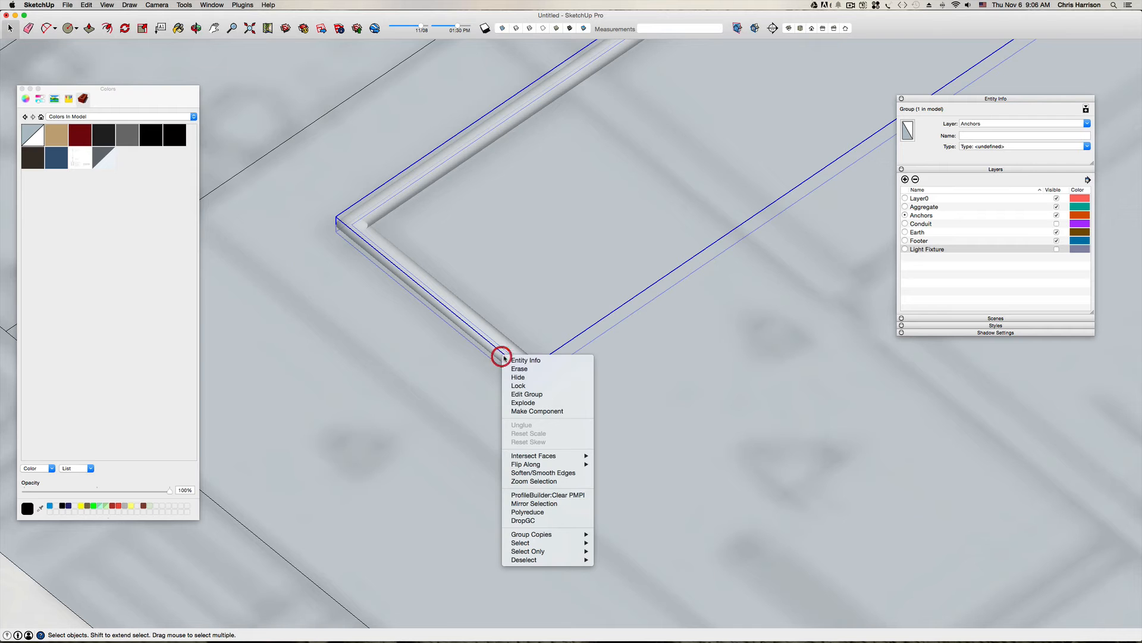
click(548, 411)
Step: In top view, copy the anchor component about 1' 1 13/16" across the footer along the red axis
scroll(526, 324, down, 10)
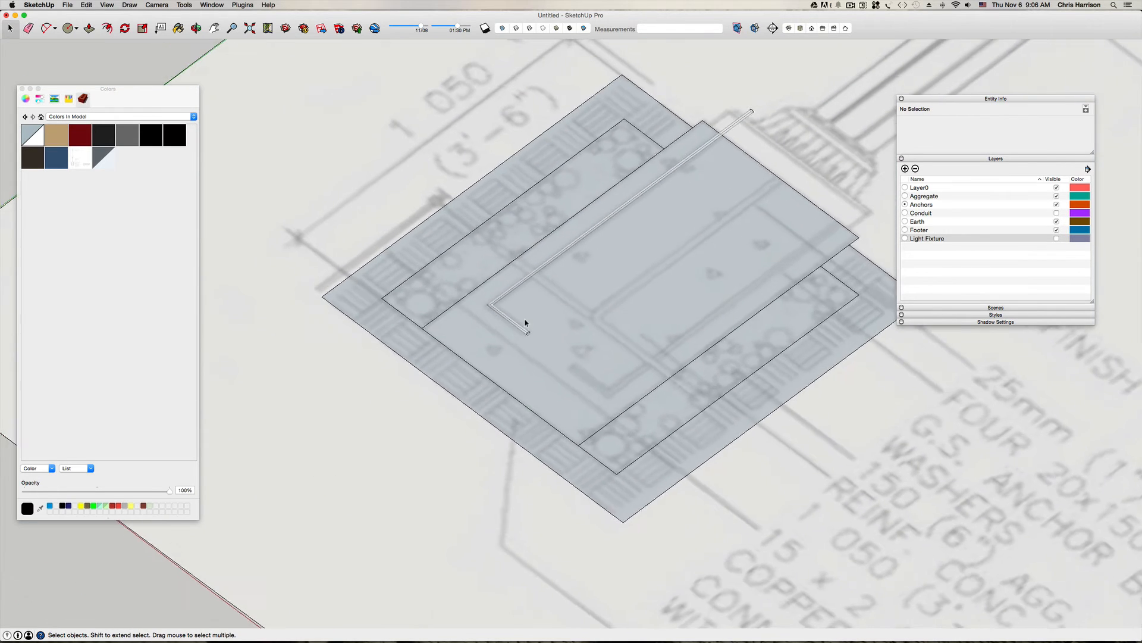
middle_drag(525, 323, 526, 323)
key(super+i)
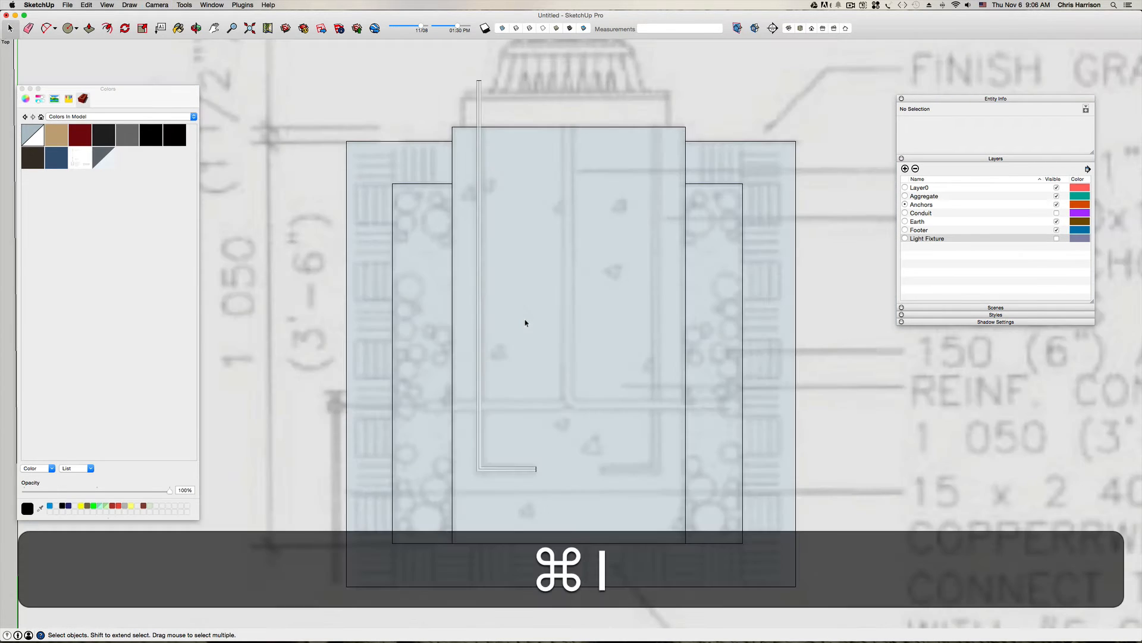
click(487, 467)
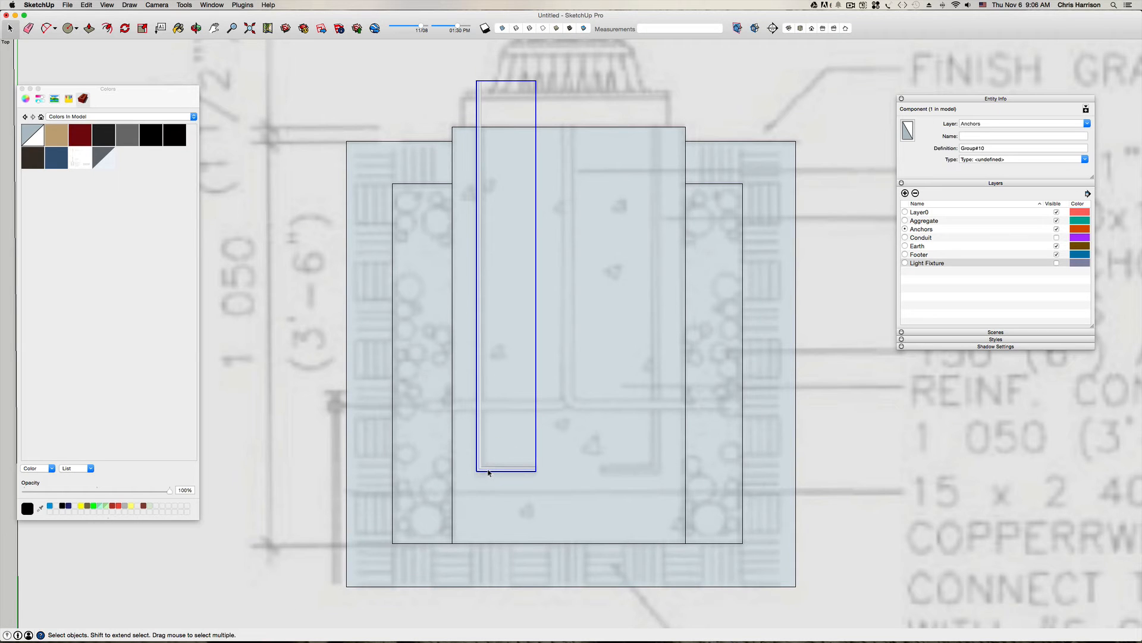
key(m)
click(476, 468)
key(alt)
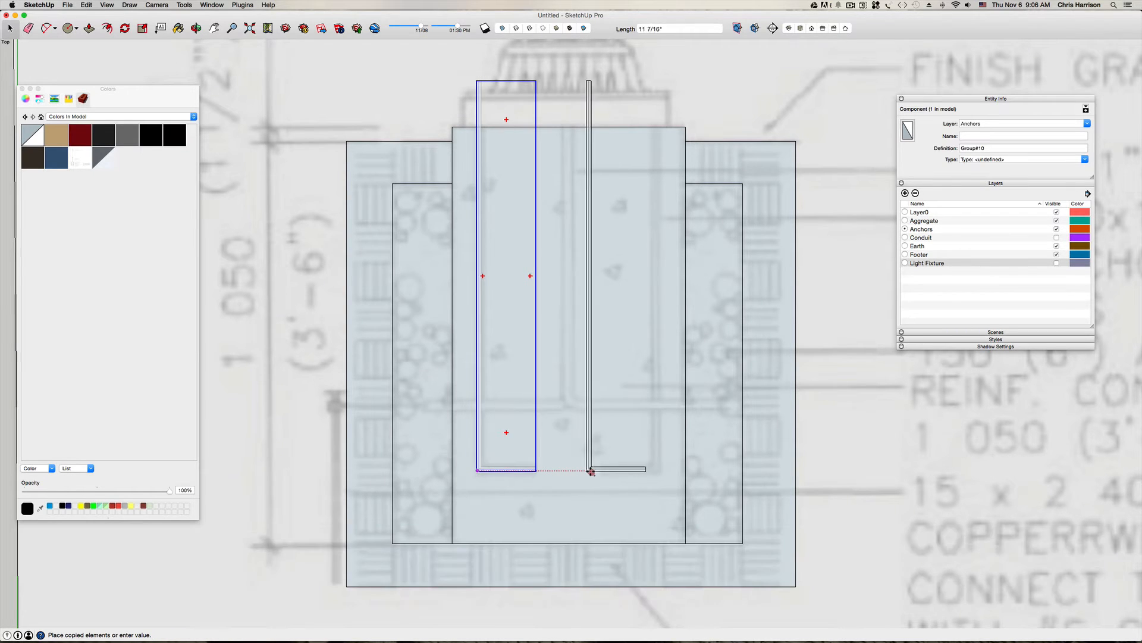
click(610, 472)
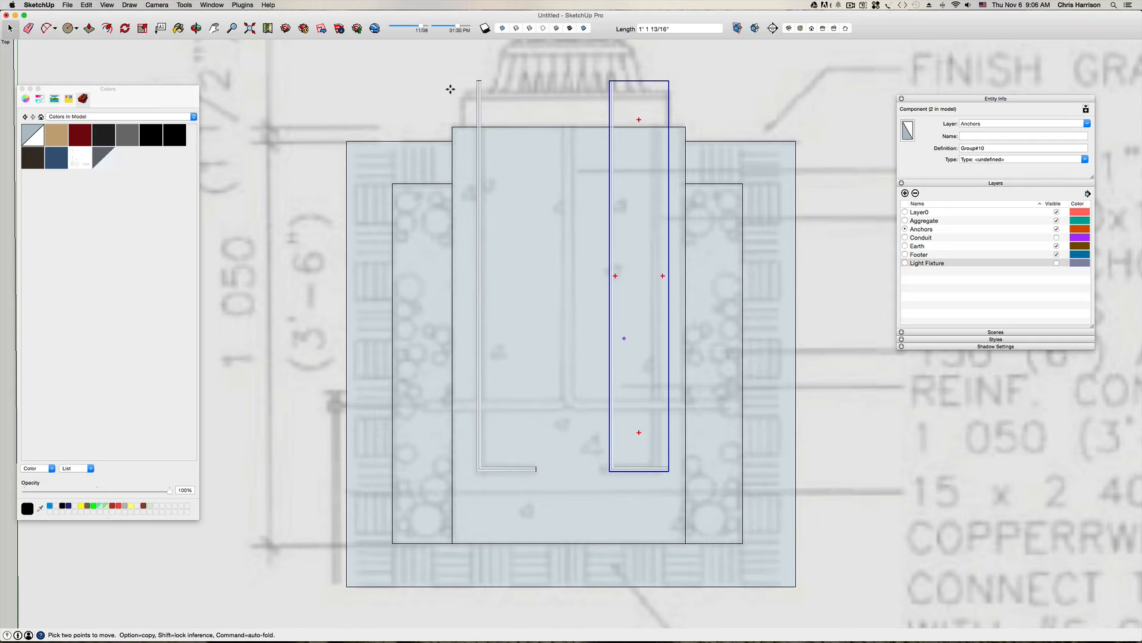
Step: Mirror the copied anchor along the red axis with a scale factor of -1
key(super+9)
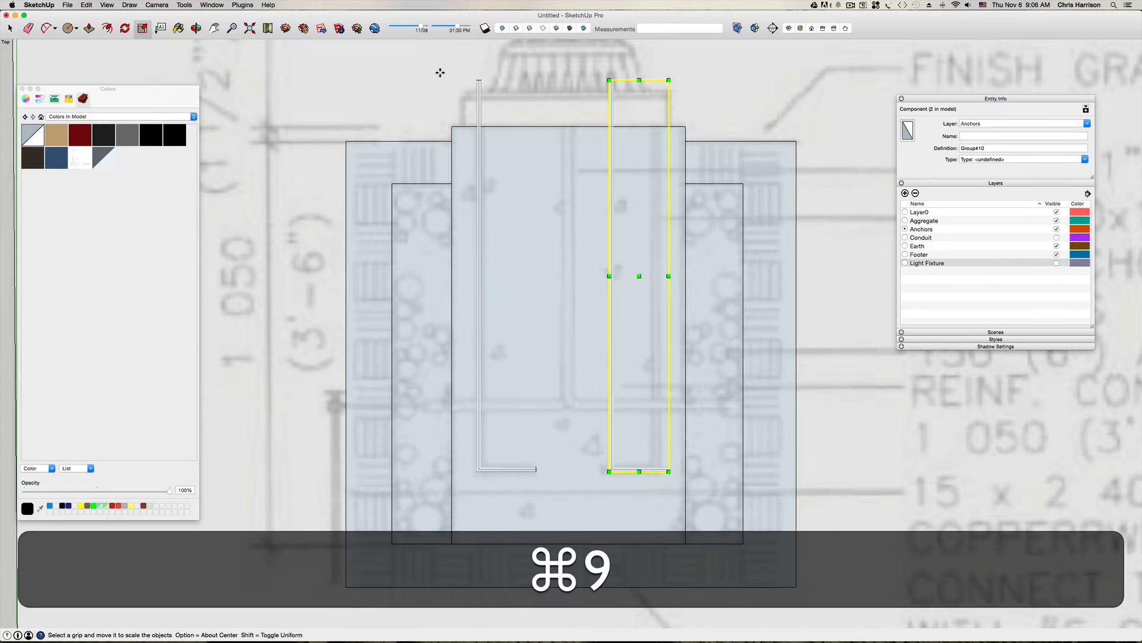
middle_drag(647, 178, 668, 328)
scroll(667, 322, up, 3)
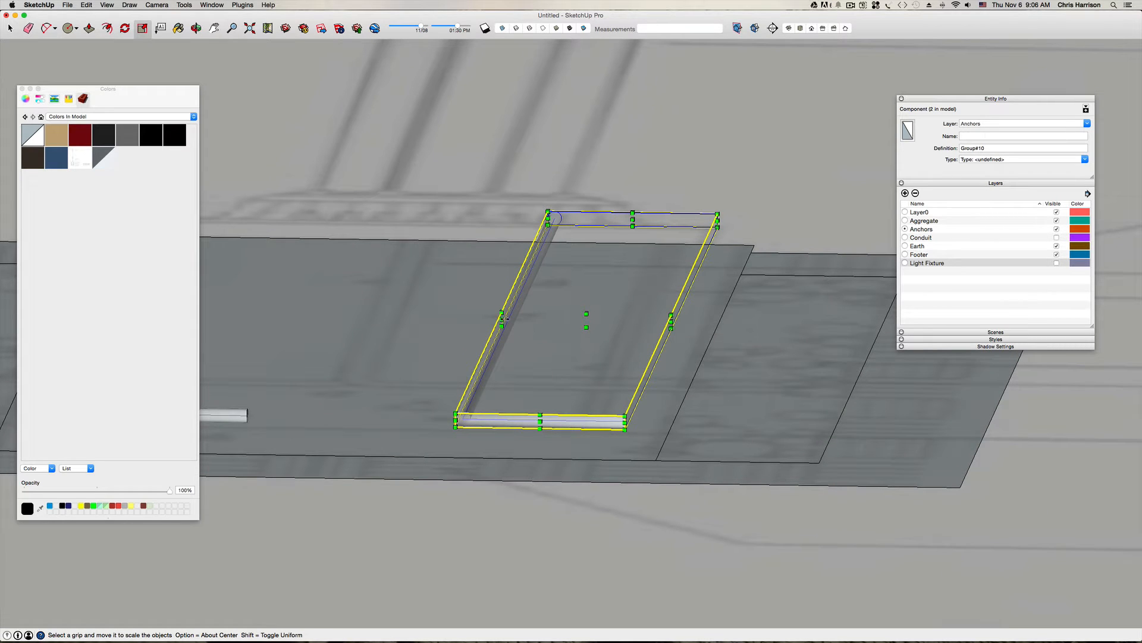
drag(503, 319, 837, 334)
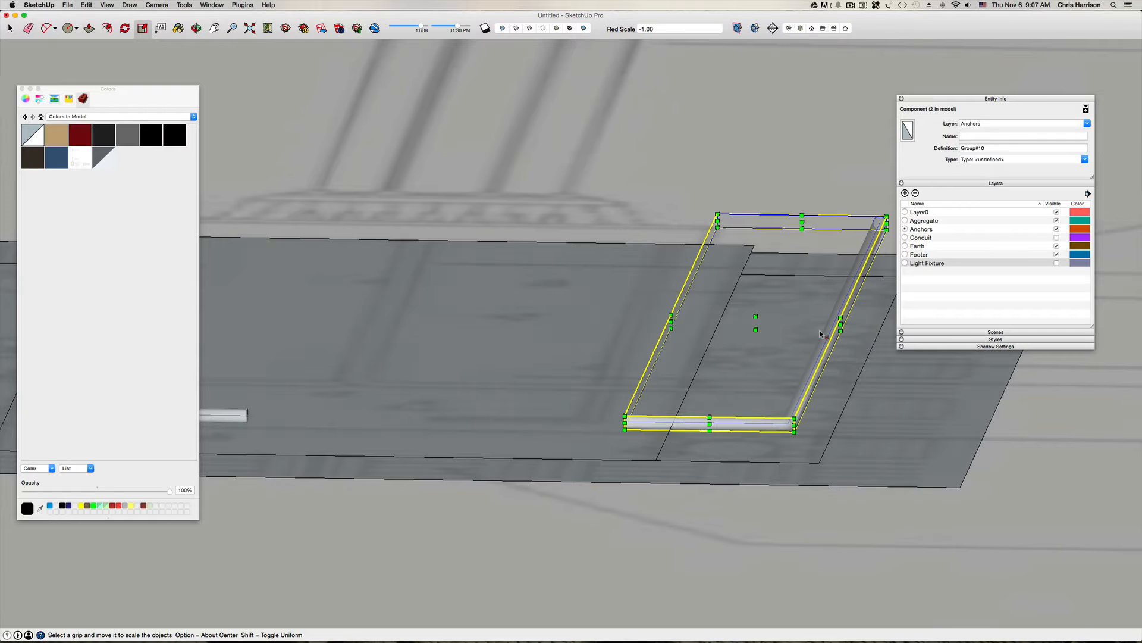
scroll(808, 331, down, 3)
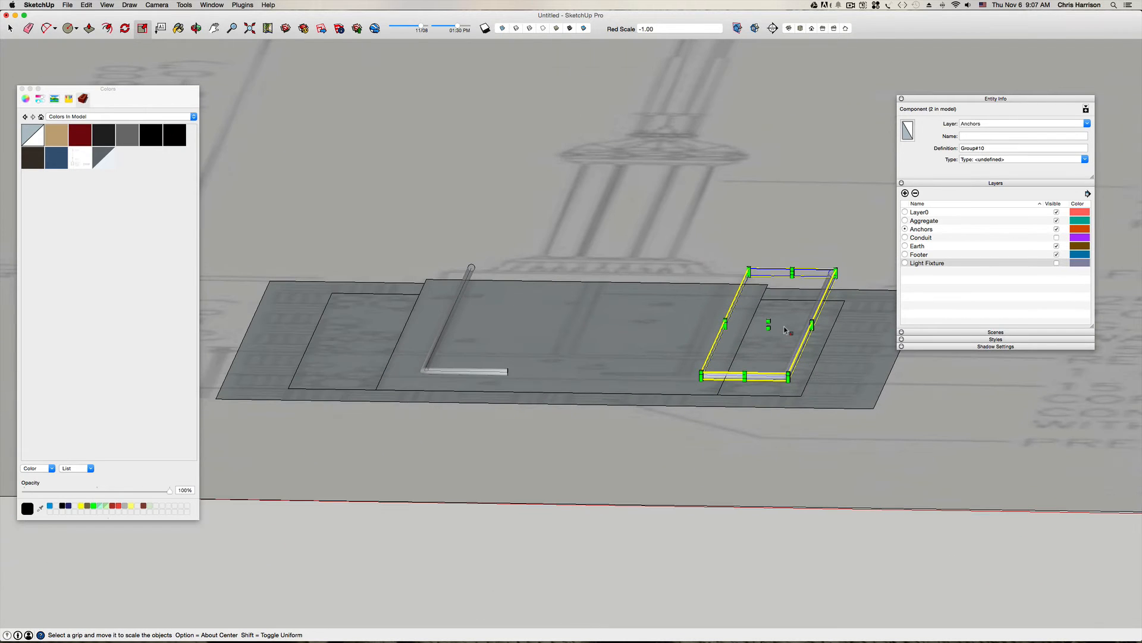
key(space)
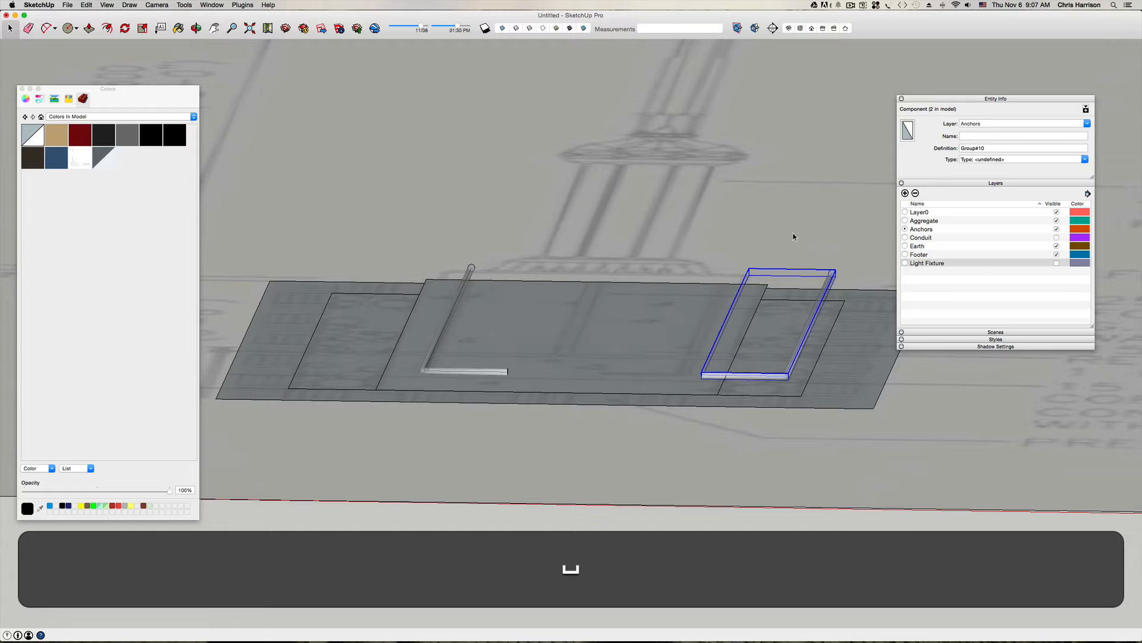
Step: In top view, move the mirrored anchor about 7 1/4" back along the red axis onto the reference image's second anchor bolt
key(super+i)
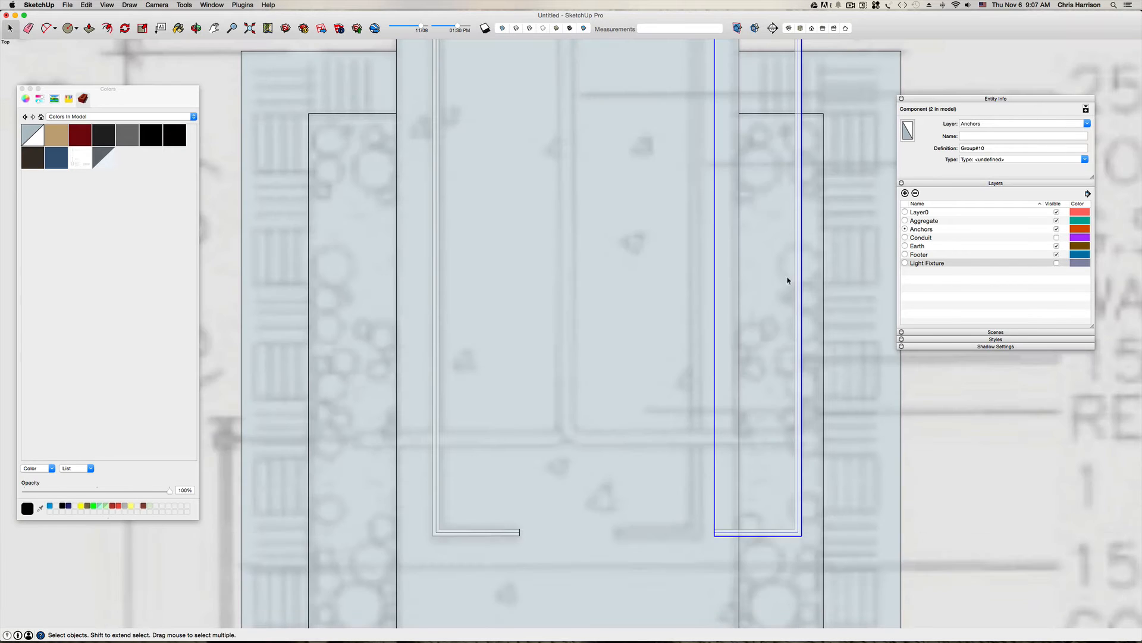
key(m)
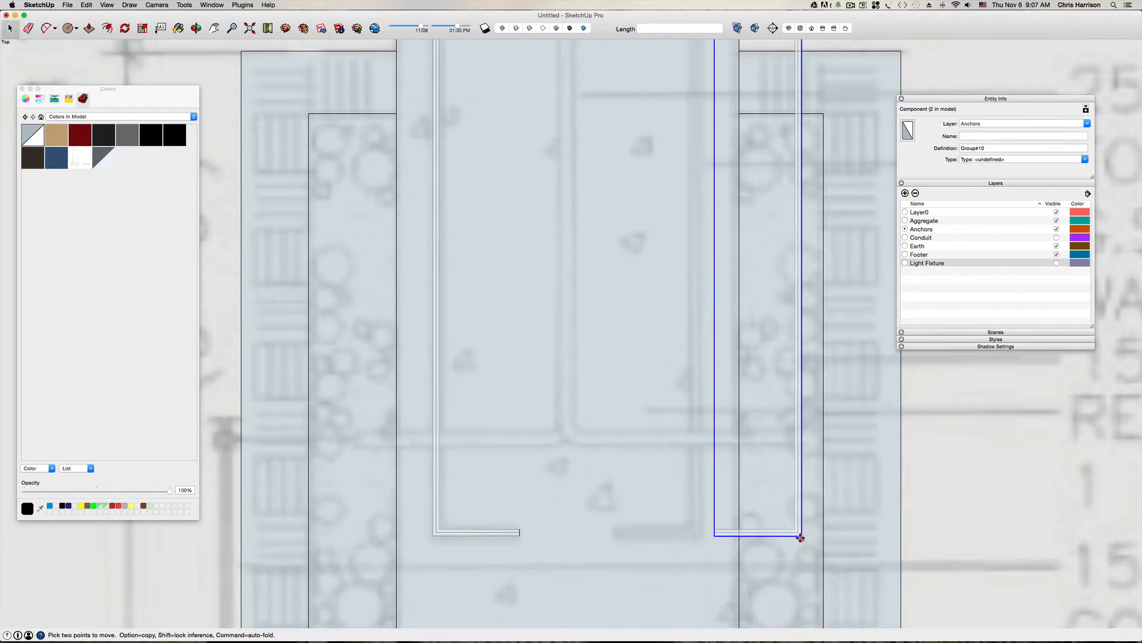
click(801, 537)
key(Left)
key(Right)
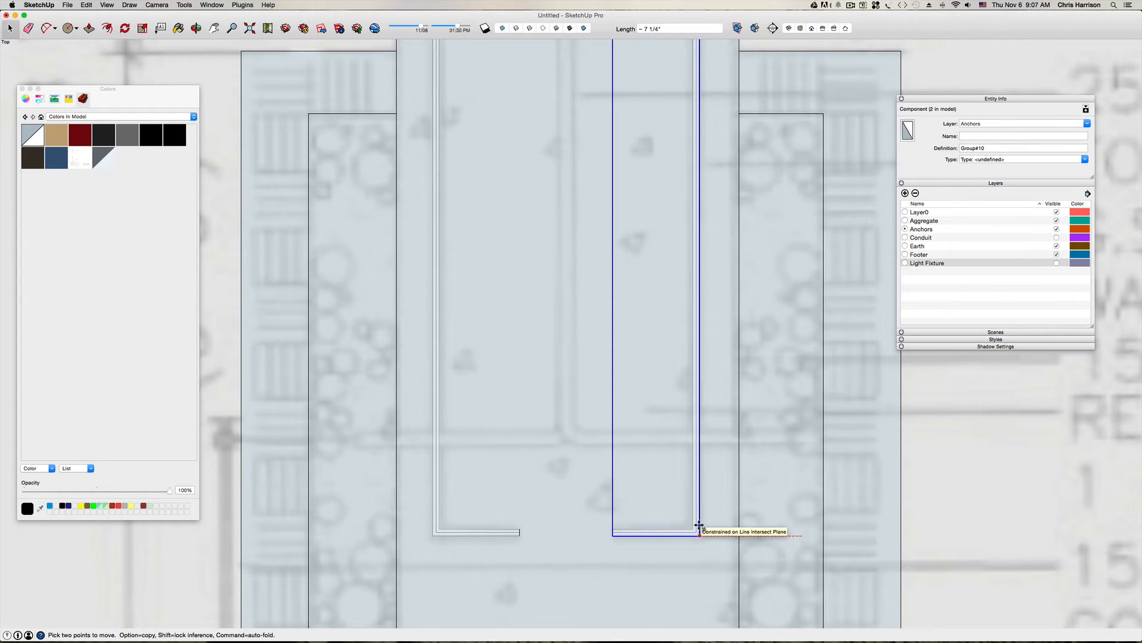
click(699, 526)
scroll(699, 526, down, 3)
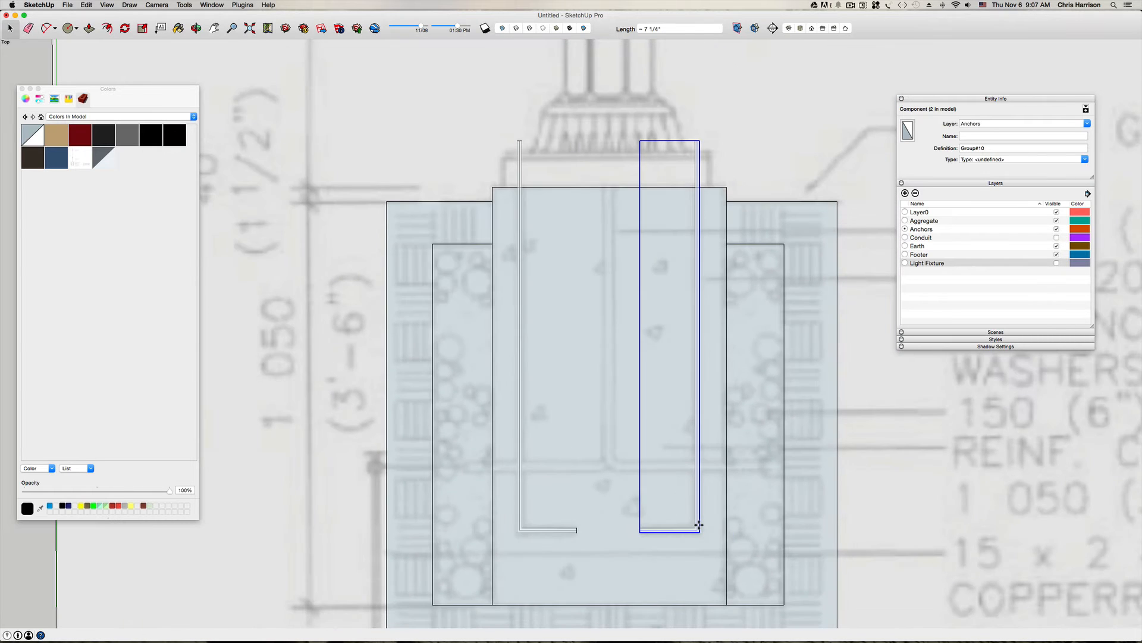
scroll(699, 525, up, 2)
key(space)
scroll(699, 526, down, 2)
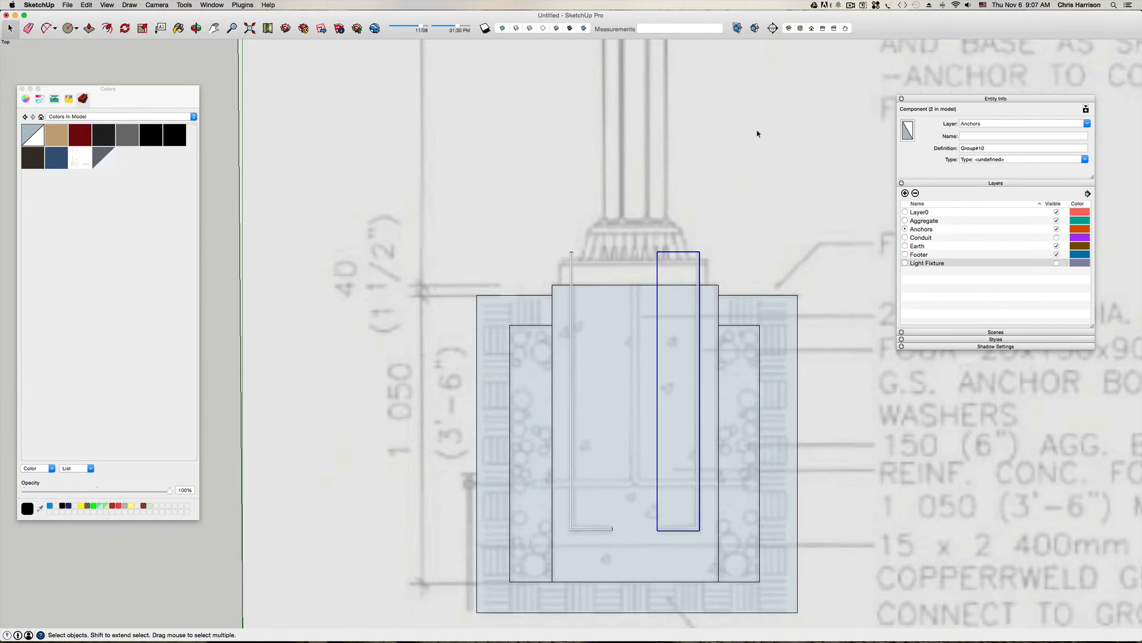
click(755, 129)
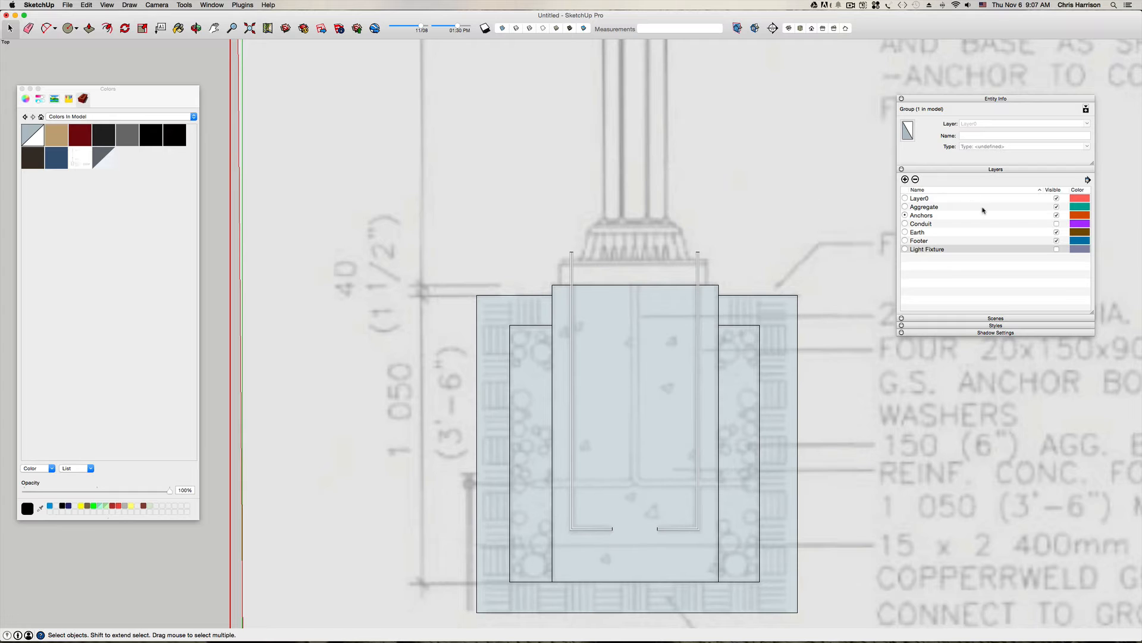
Step: Make the Conduit layer visible, examine the anchors together with the conduit in the footer, and return to top view
click(1056, 224)
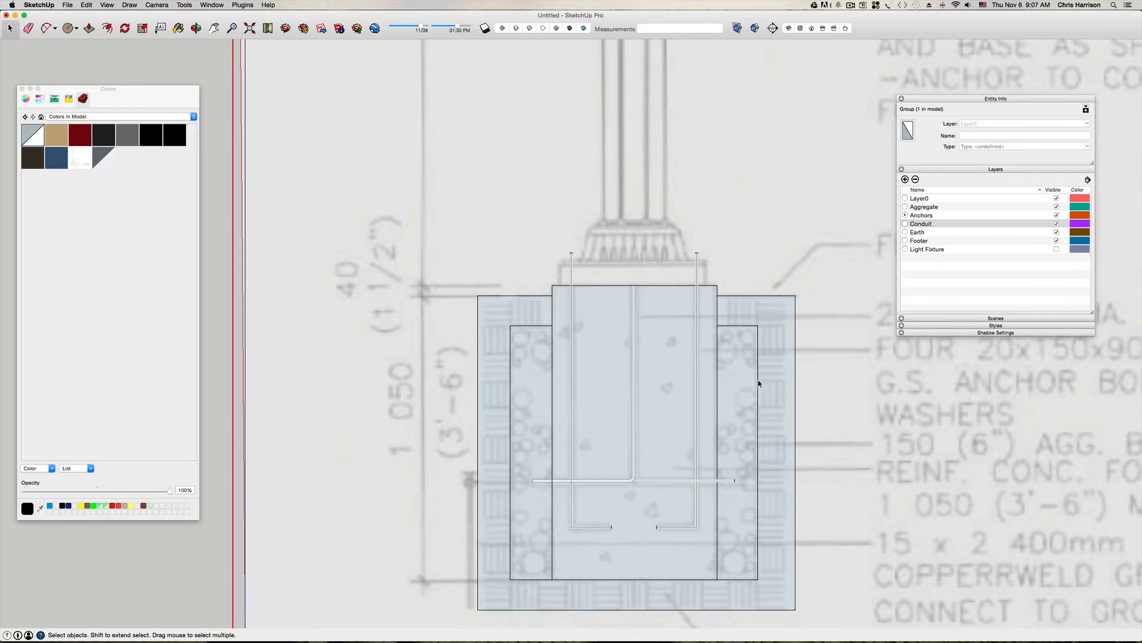
middle_drag(667, 426, 599, 333)
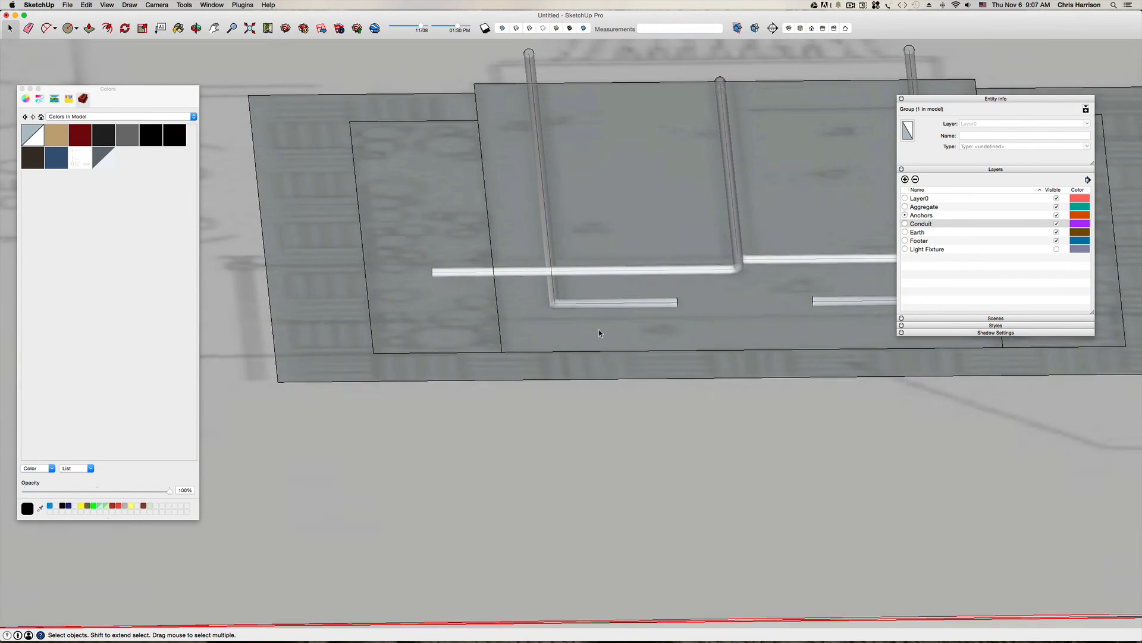
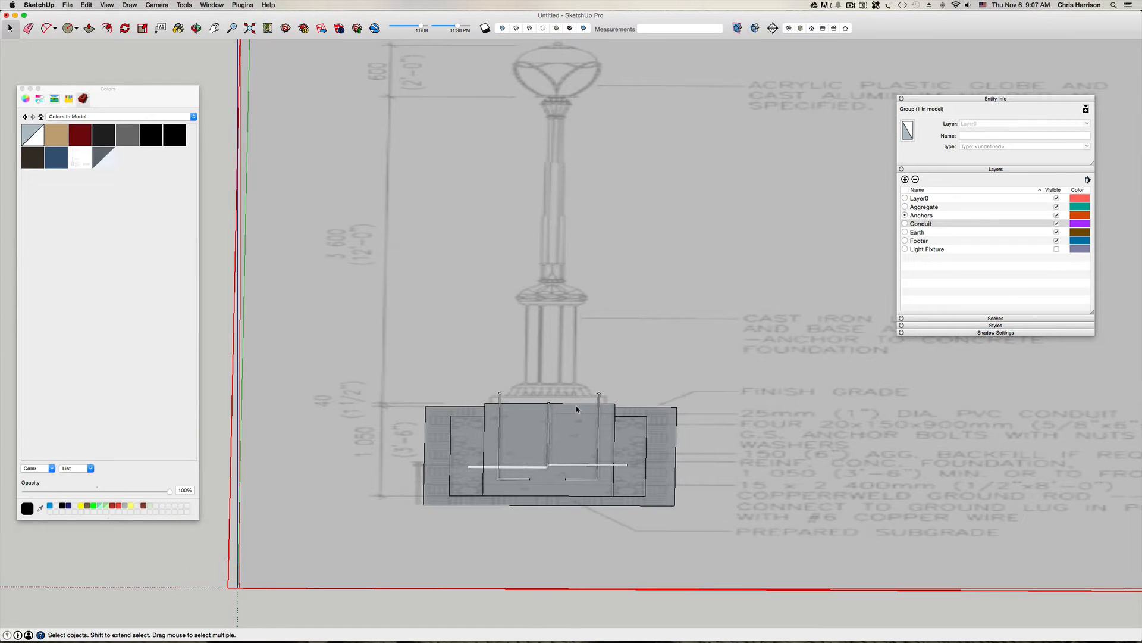
scroll(576, 405, down, 5)
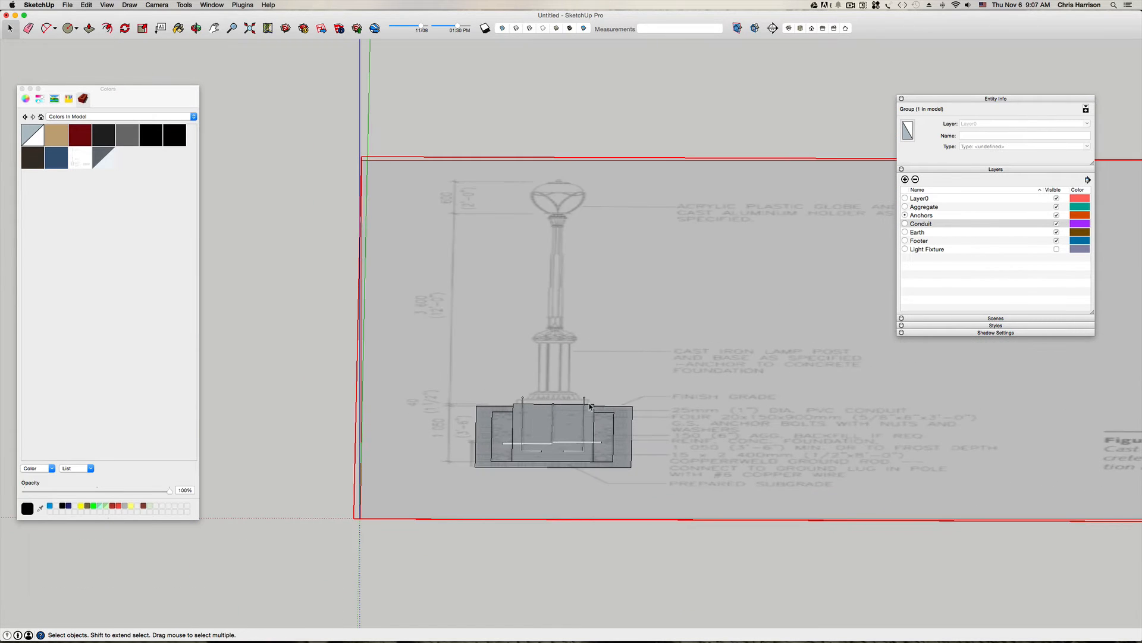
scroll(516, 447, up, 5)
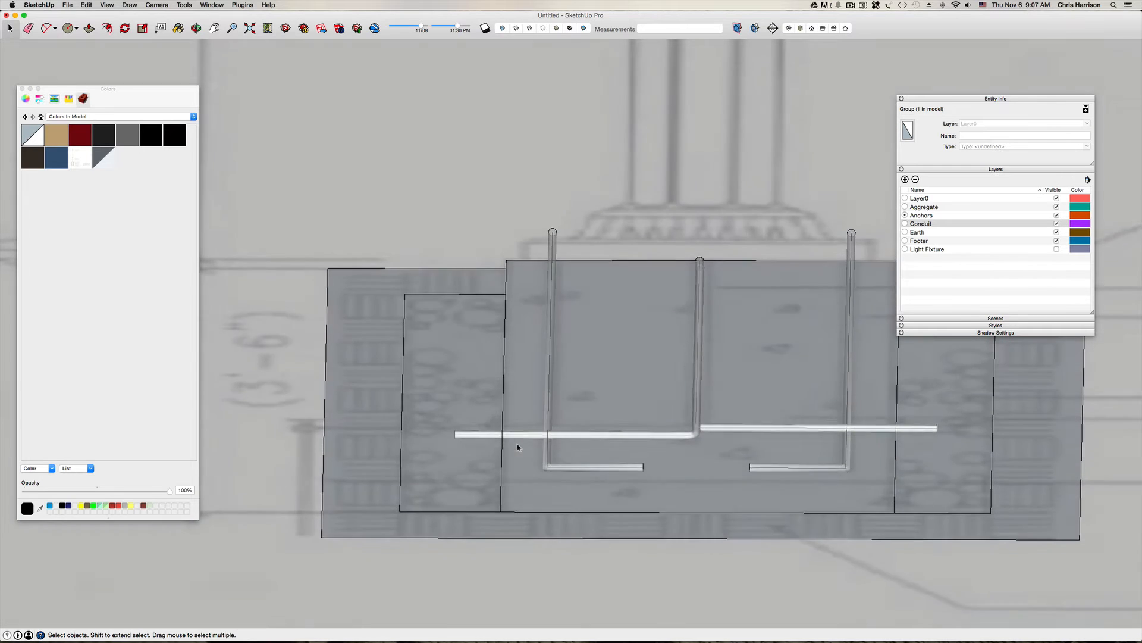
scroll(636, 442, up, 4)
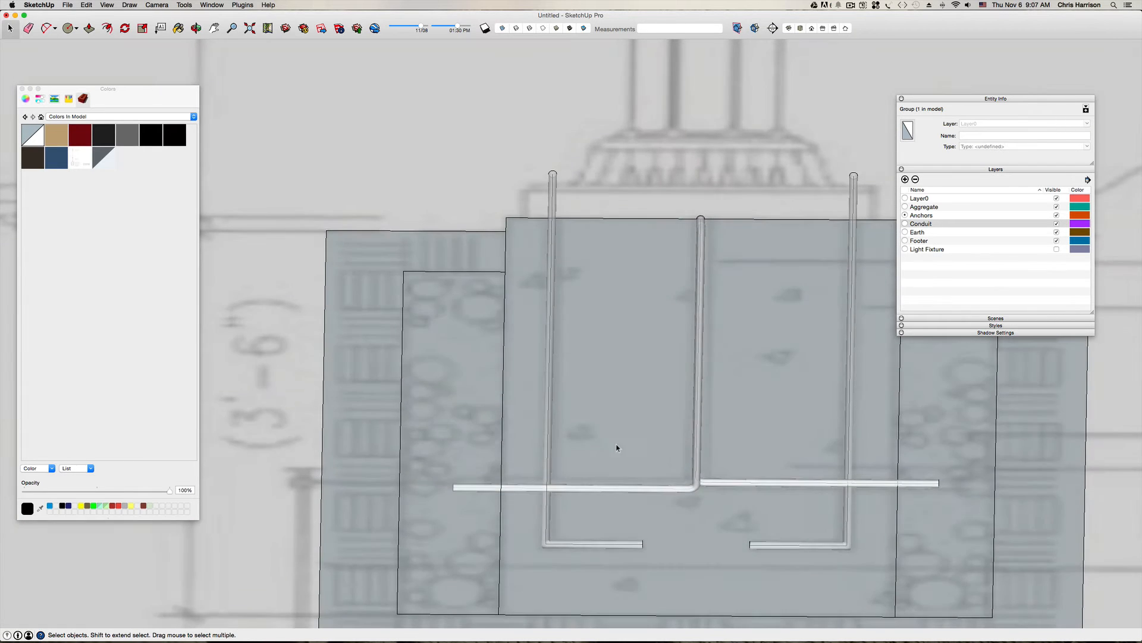
mouse_move(554, 465)
middle_down()
mouse_move(637, 451)
mouse_move(603, 431)
mouse_move(602, 390)
mouse_move(577, 369)
mouse_move(594, 357)
mouse_move(612, 372)
middle_up()
key(super+i)
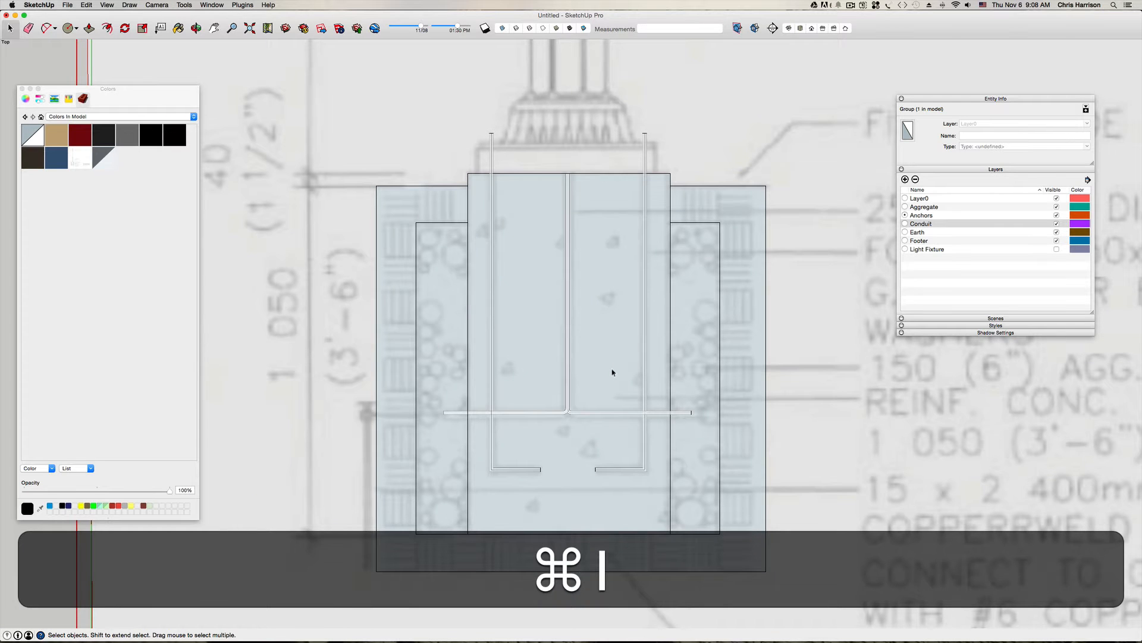
Step: Make Earth the active layer and hide the Anchors and Conduit layers
key(h)
scroll(574, 333, down, 6)
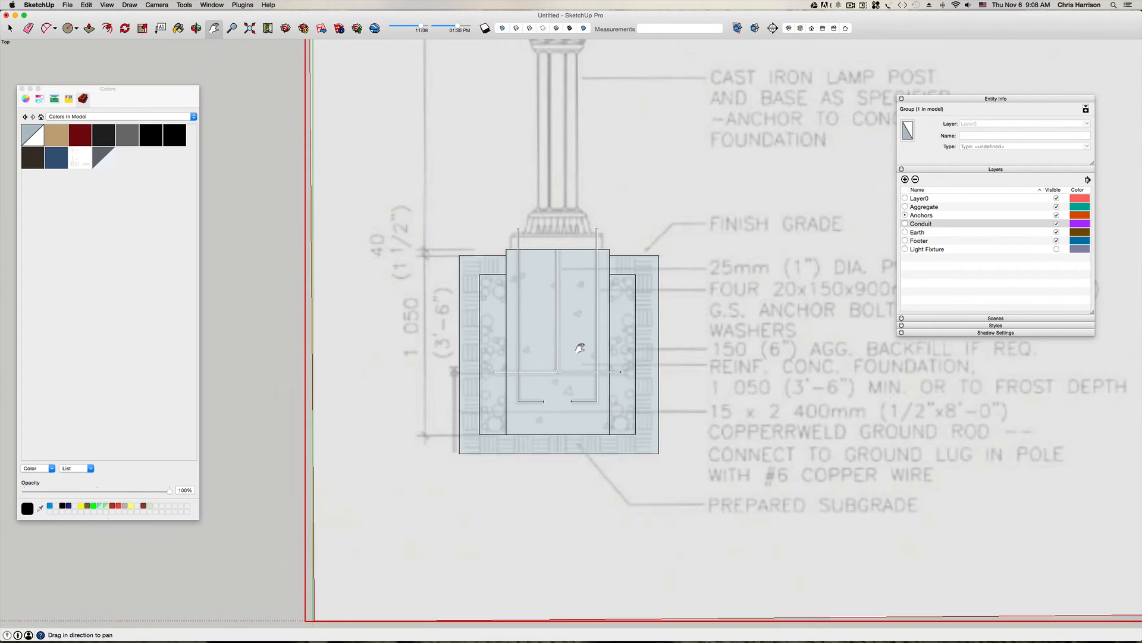
drag(580, 347, 541, 357)
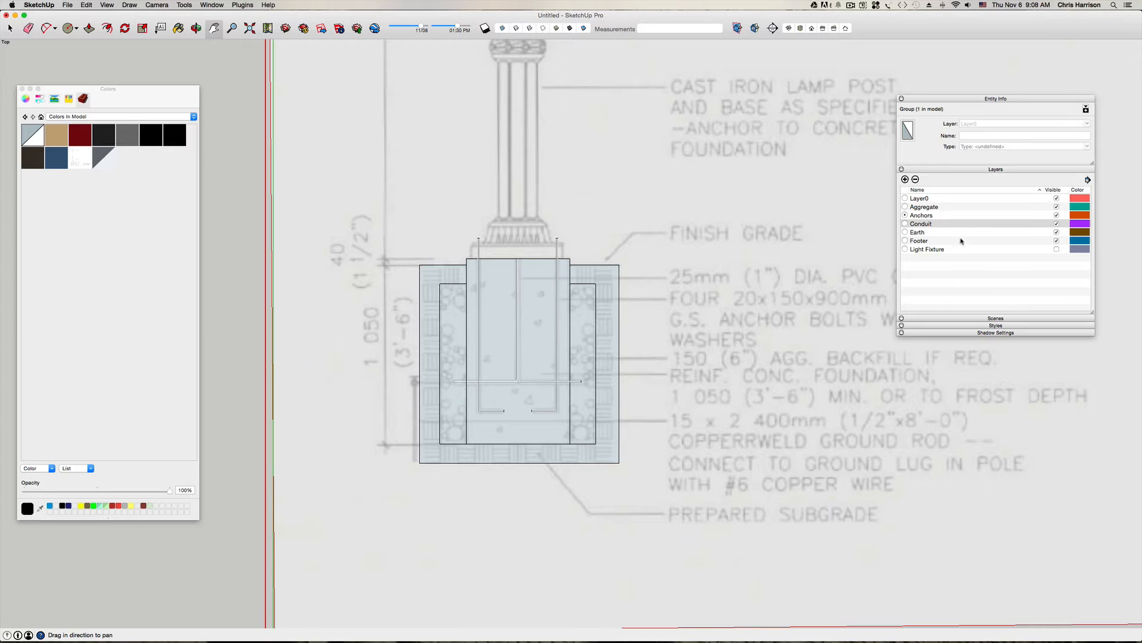
click(929, 234)
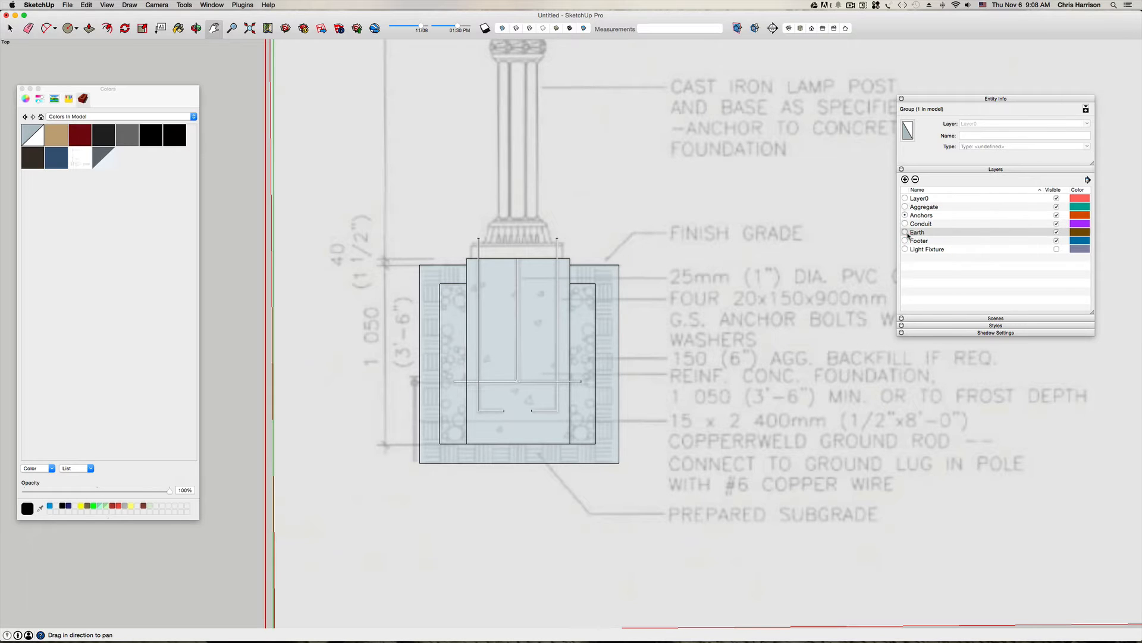
click(1057, 215)
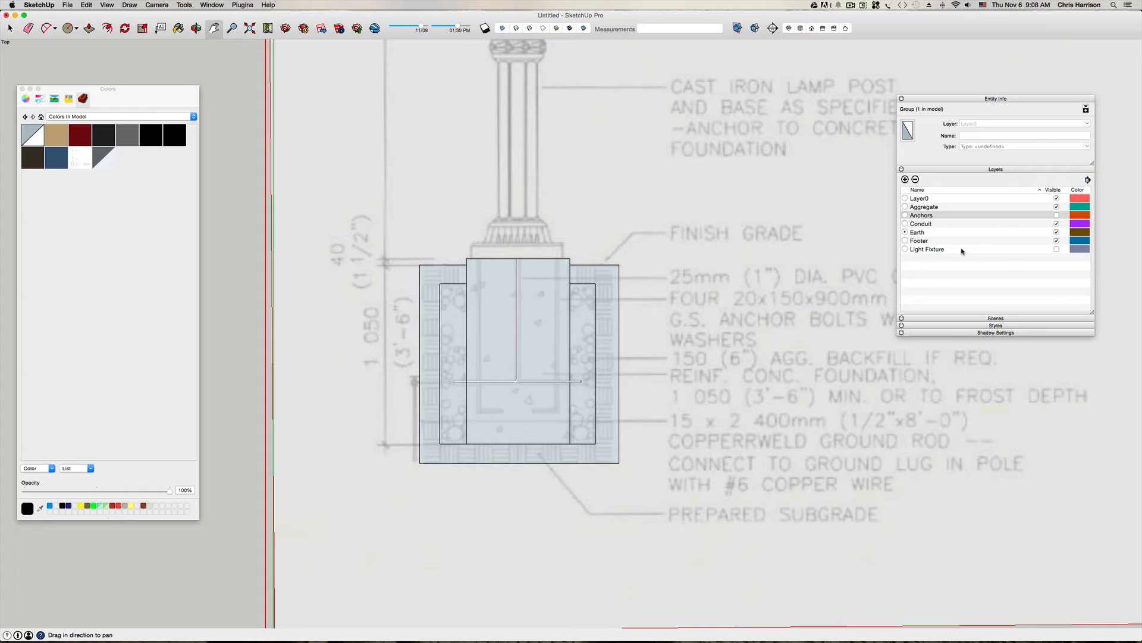
click(1057, 225)
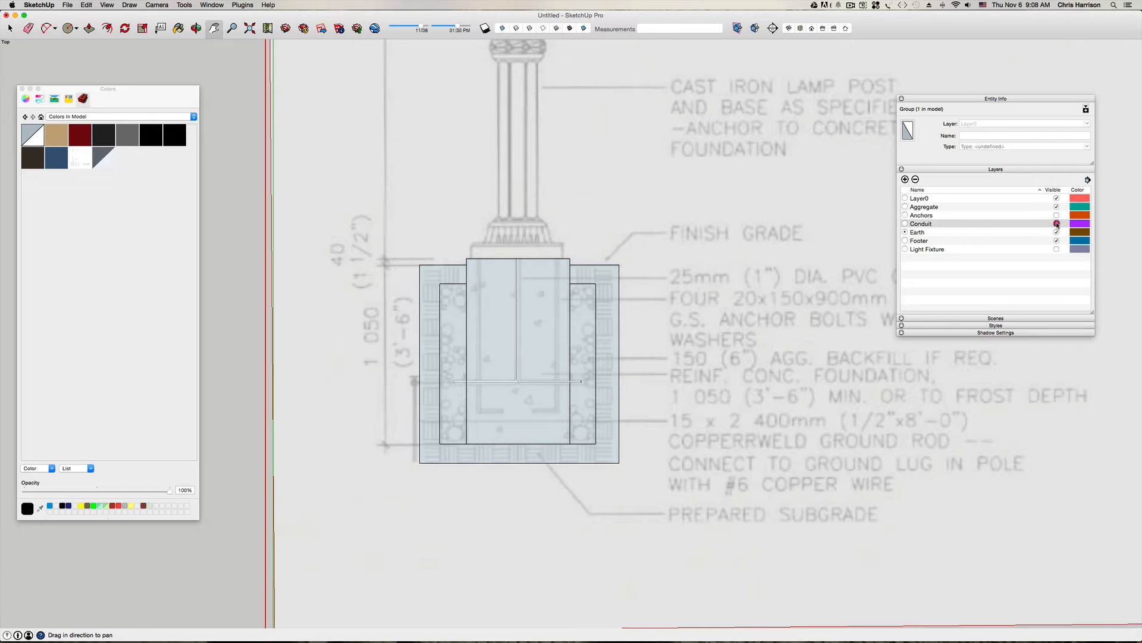
Step: Open the Aggregate group for editing, paint both aggregate faces with the model's dark brown material, and leave the group
scroll(541, 385, up, 3)
drag(505, 386, 507, 450)
key(space)
click(607, 391)
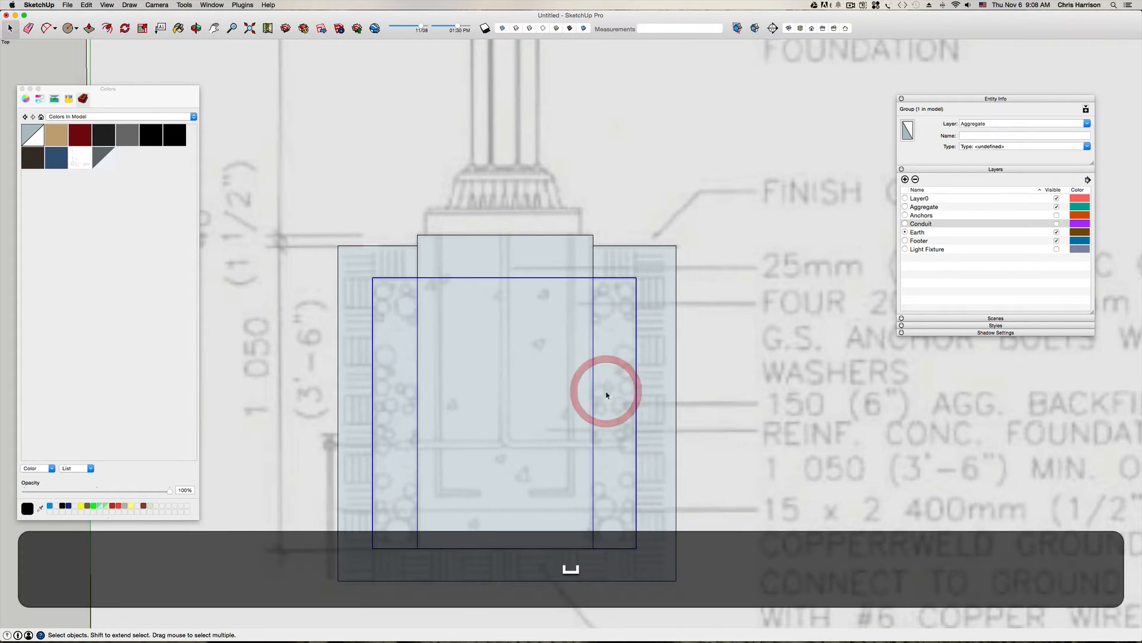
double_click(607, 393)
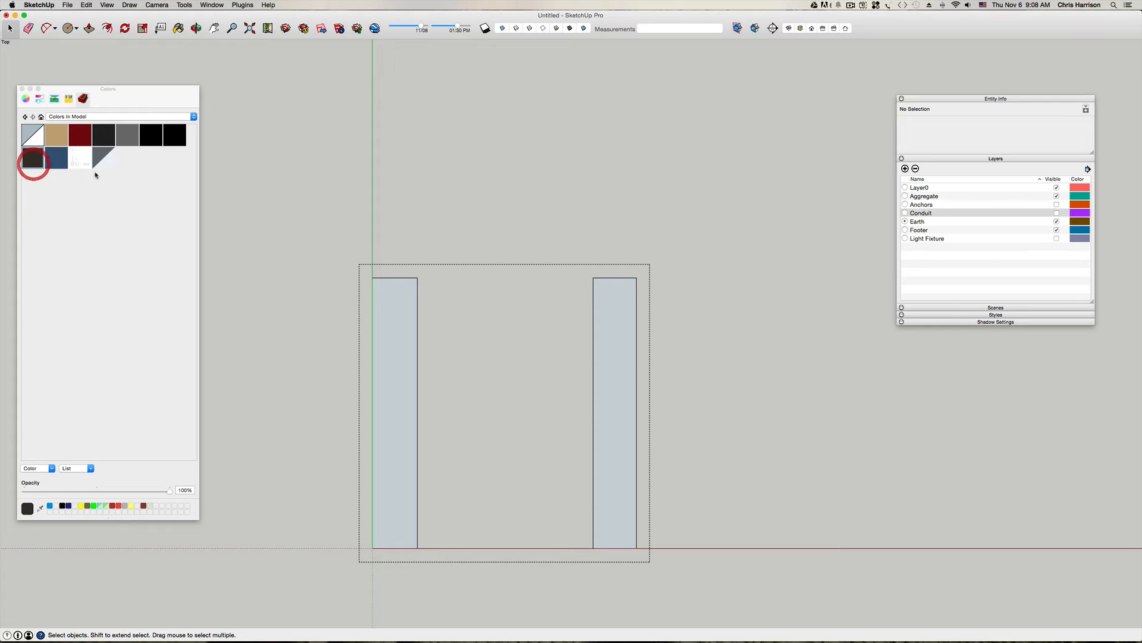
click(33, 159)
key(super+a)
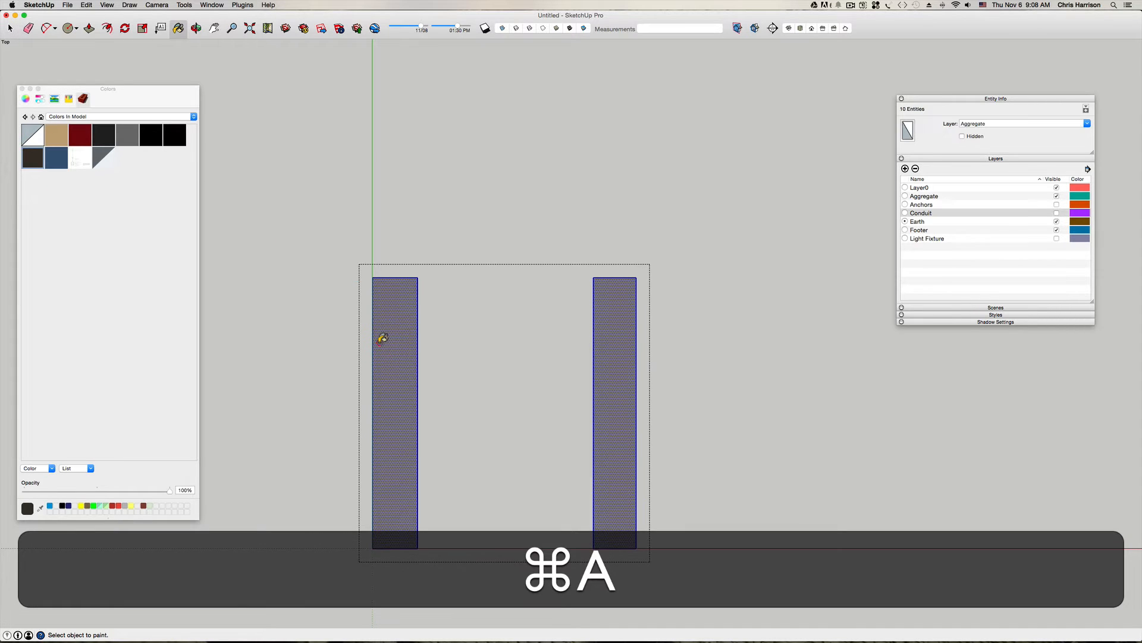
key(space)
click(456, 382)
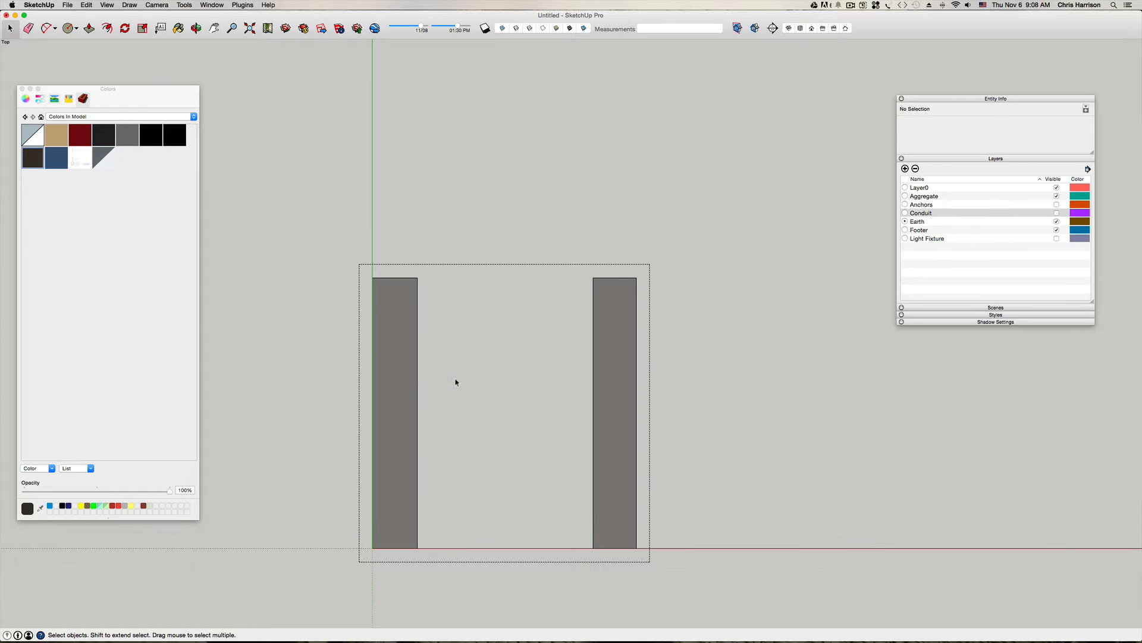
scroll(532, 384, down, 3)
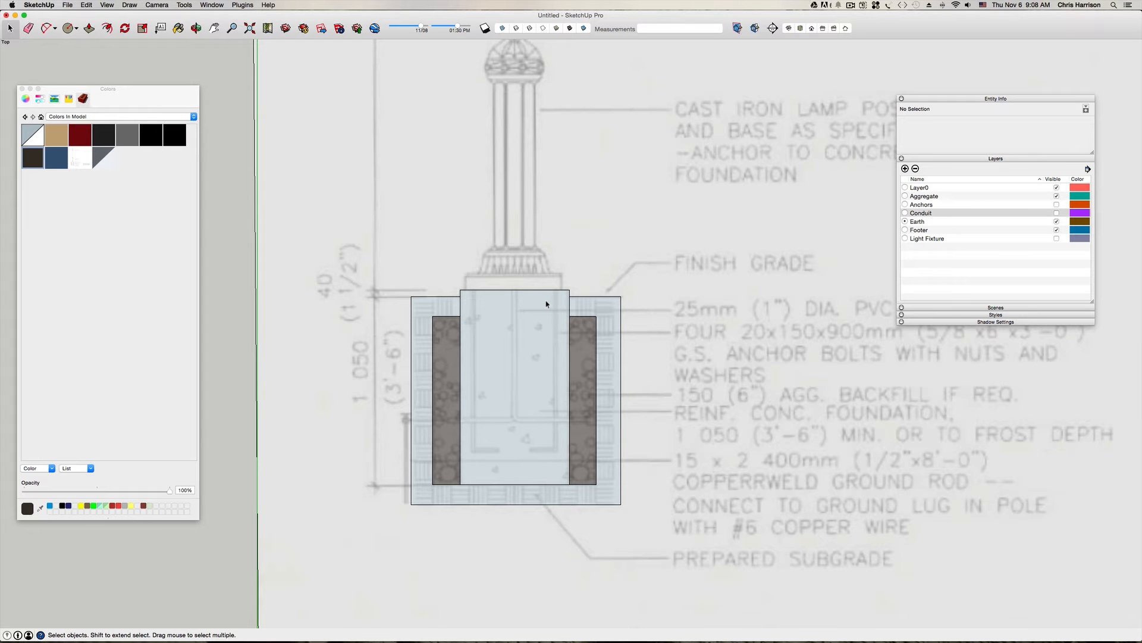
Step: Inside the Aggregate group, try extruding both strip faces together by 5' with Multiple Push-Pull
click(434, 373)
click(447, 358)
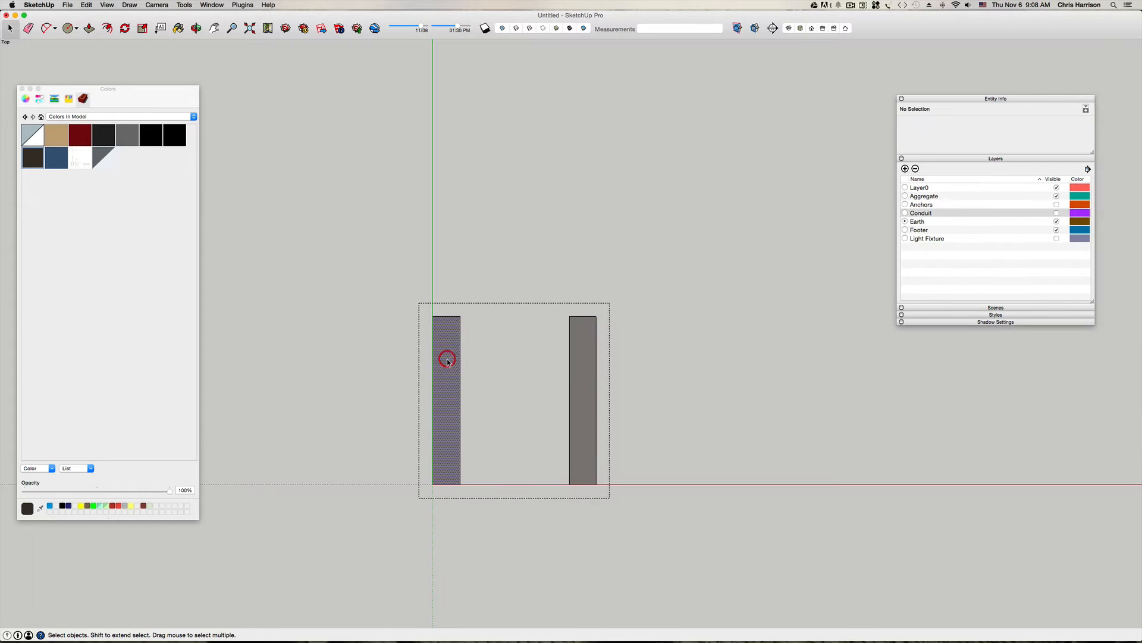
middle_drag(449, 361, 537, 368)
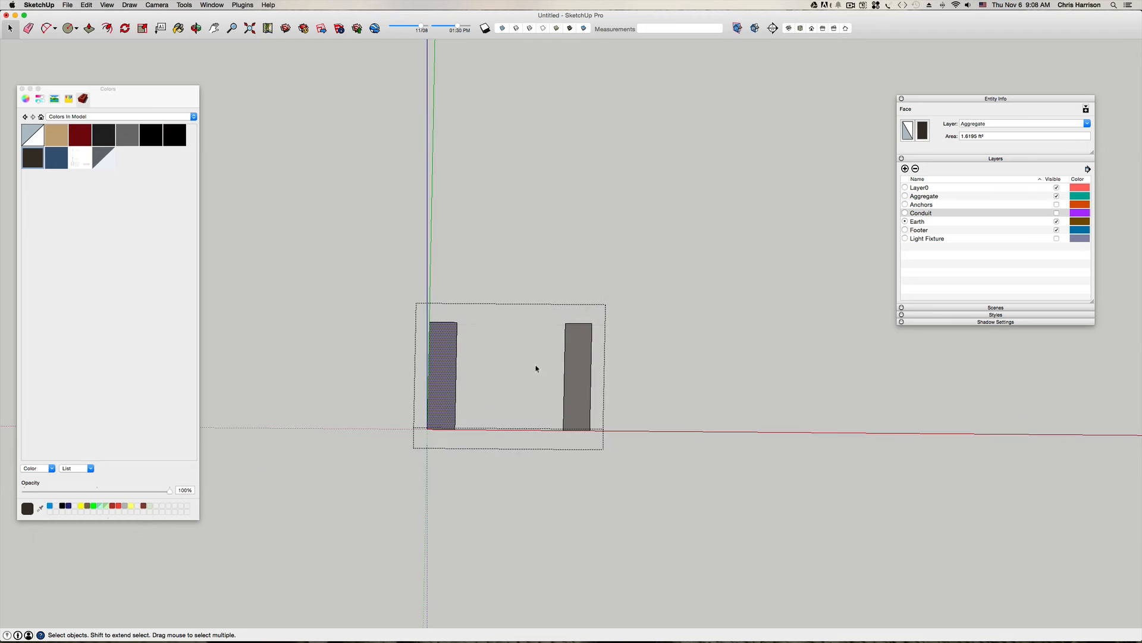
shift+click(573, 371)
right_click(571, 370)
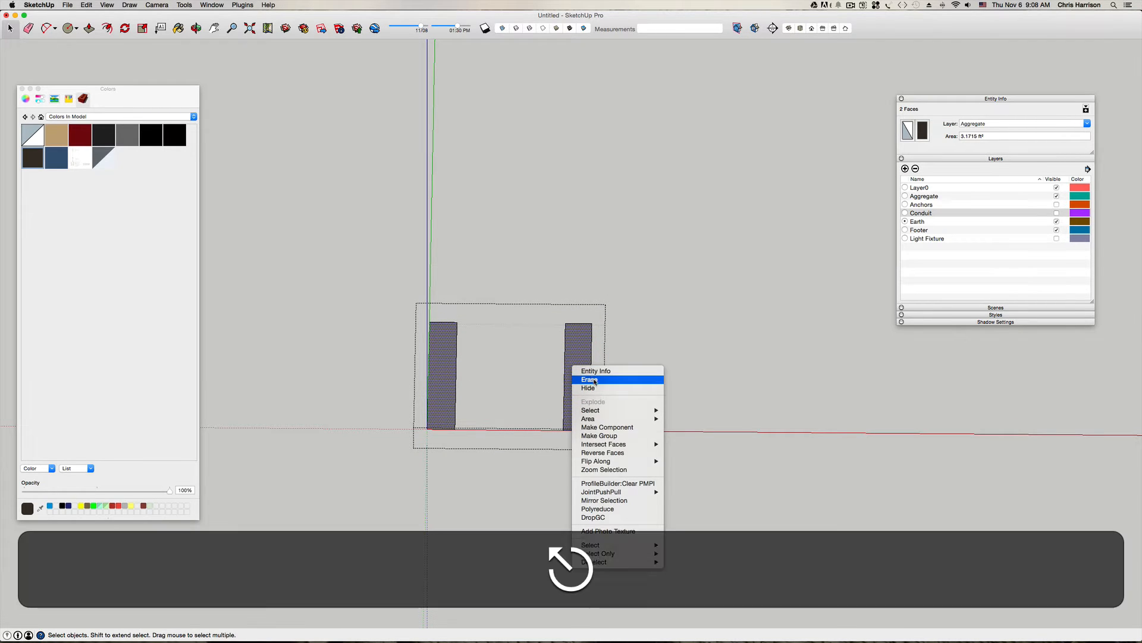
key(Escape)
click(243, 5)
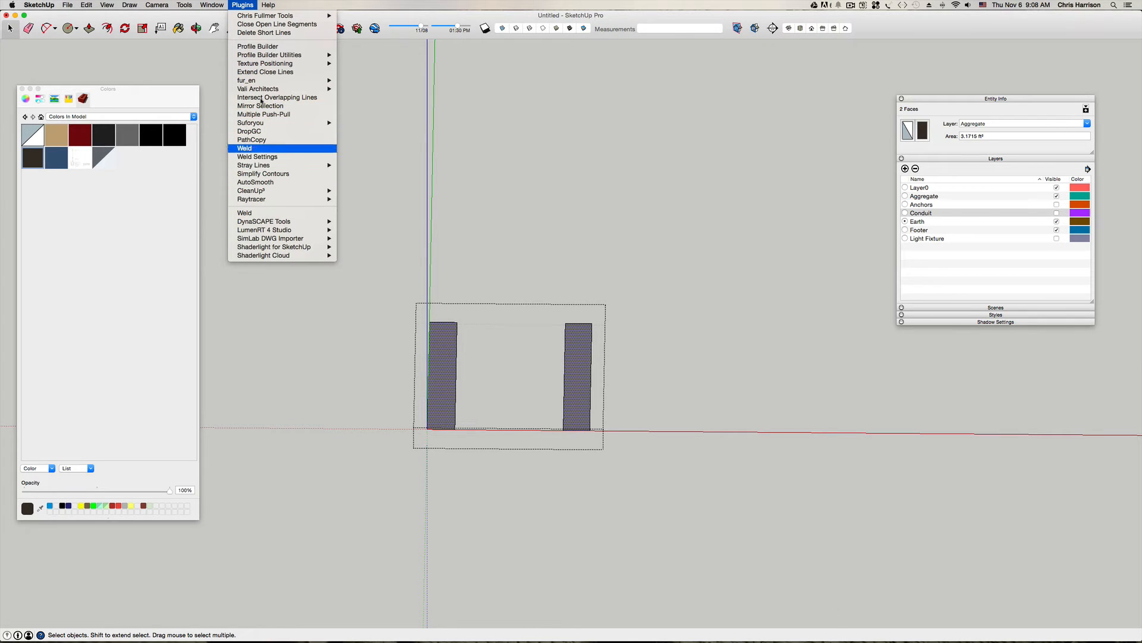
mouse_move(211, 4)
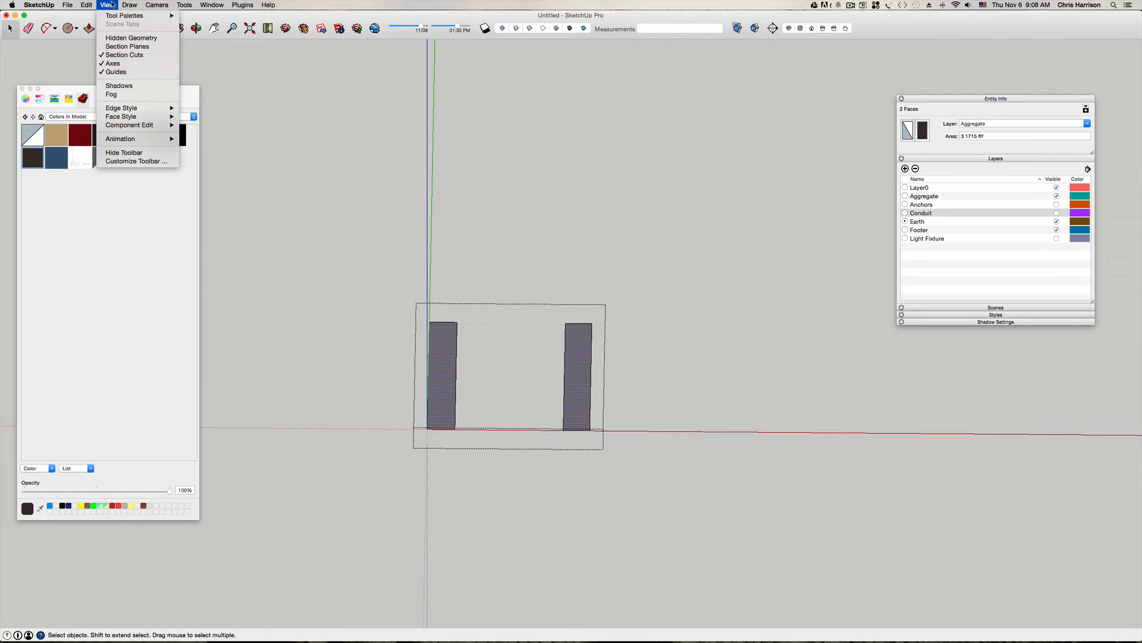
mouse_move(122, 4)
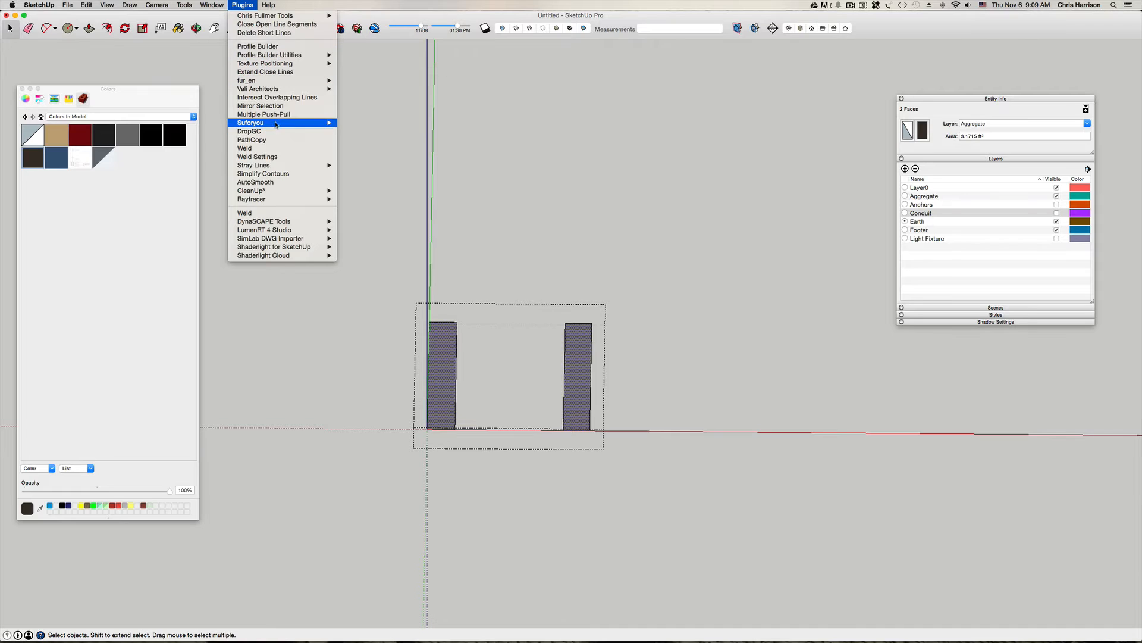
click(280, 115)
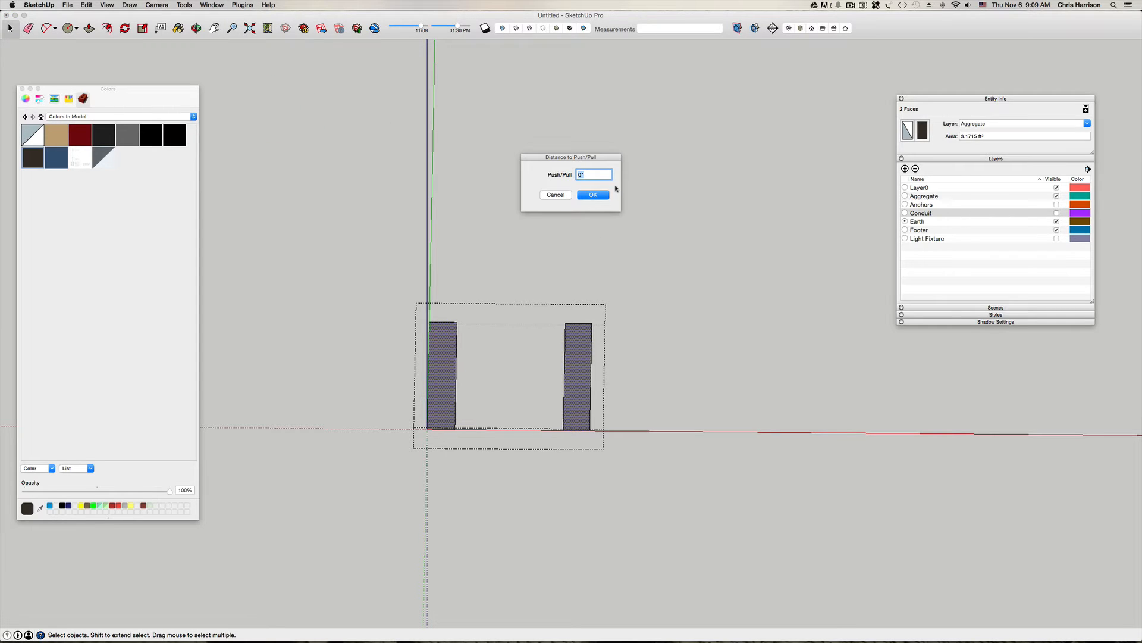
text(5)
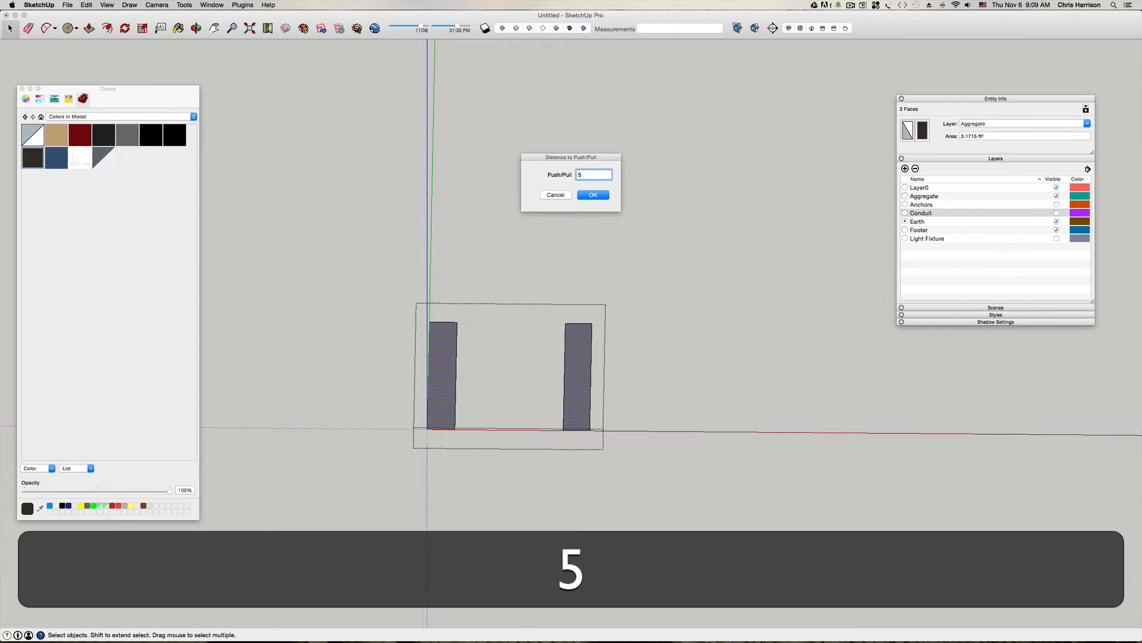
key(Return)
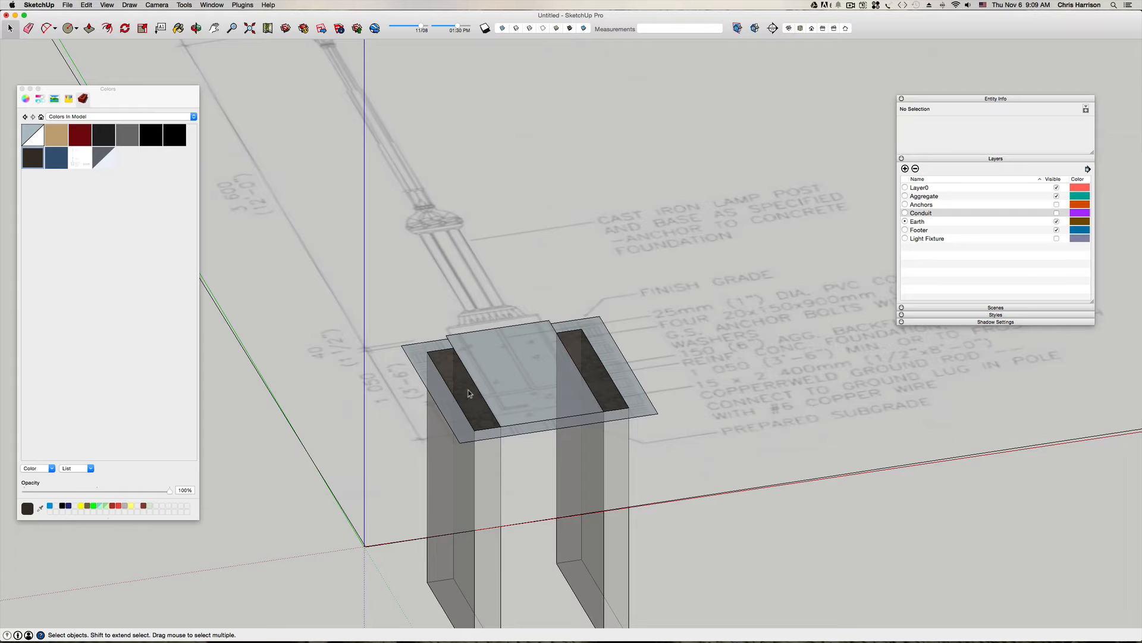
Step: Inside the Aggregate group, undo the simultaneous extrusion of the two strips
click(462, 399)
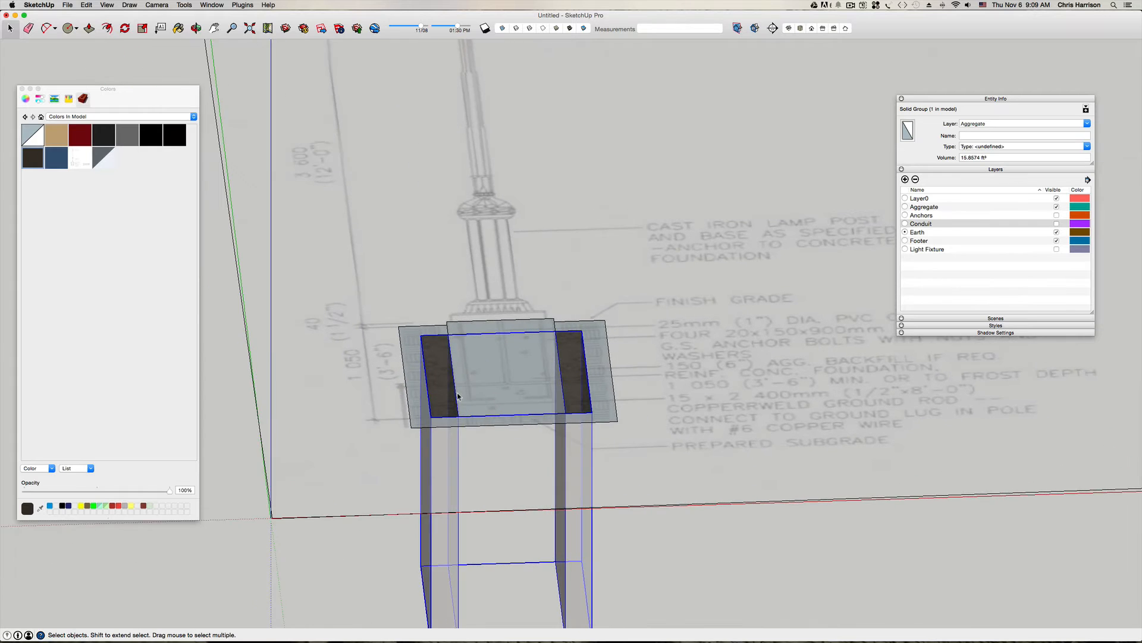
double_click(446, 389)
click(446, 389)
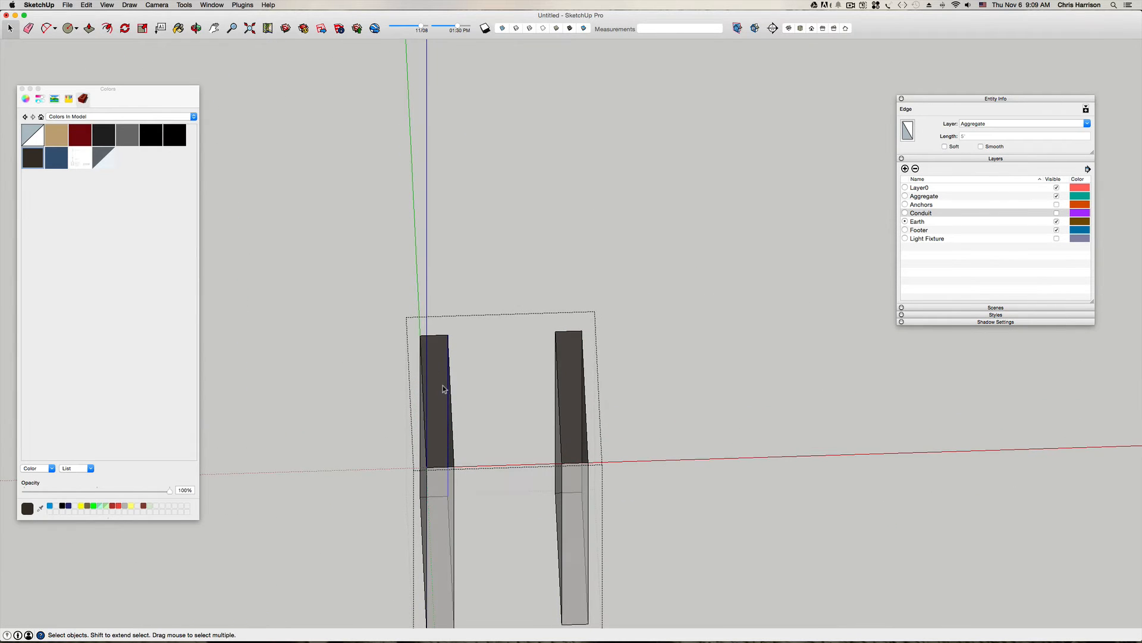
key(super+z)
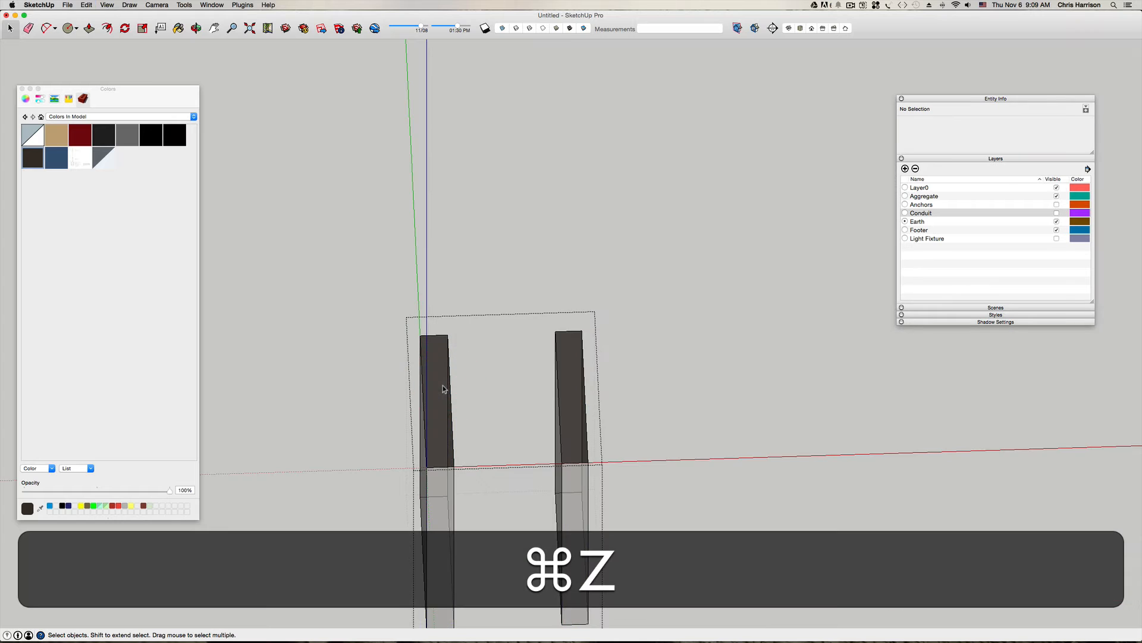
key(super+z)
Step: Extrude the left aggregate strip's face upward 5' with Push/Pull
click(430, 401)
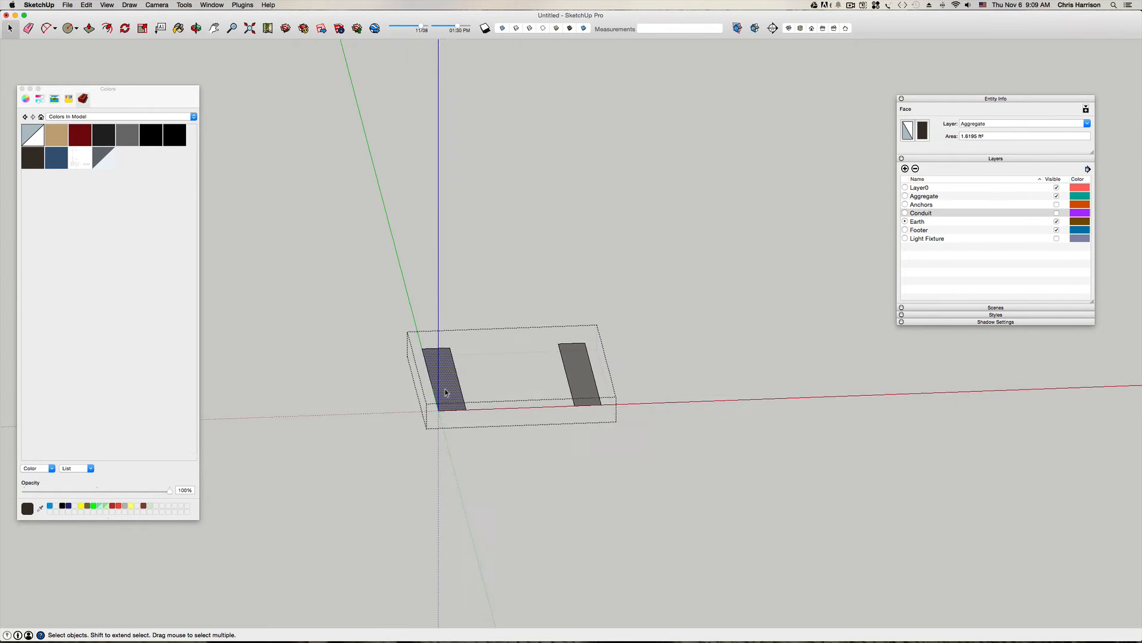
key(p)
drag(445, 392, 448, 363)
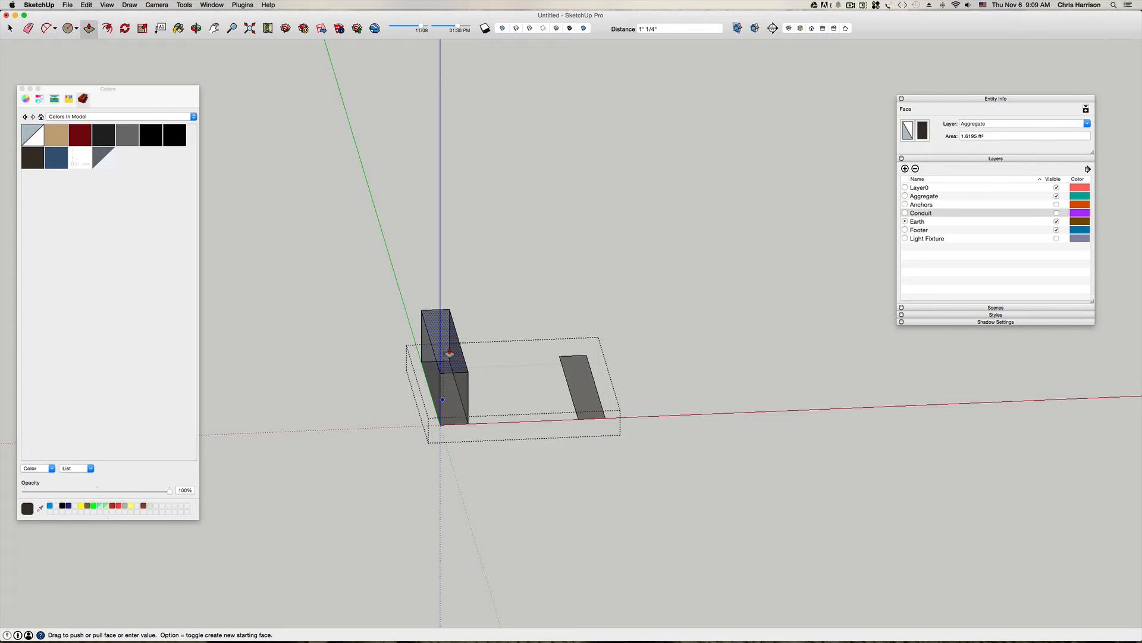
click(449, 352)
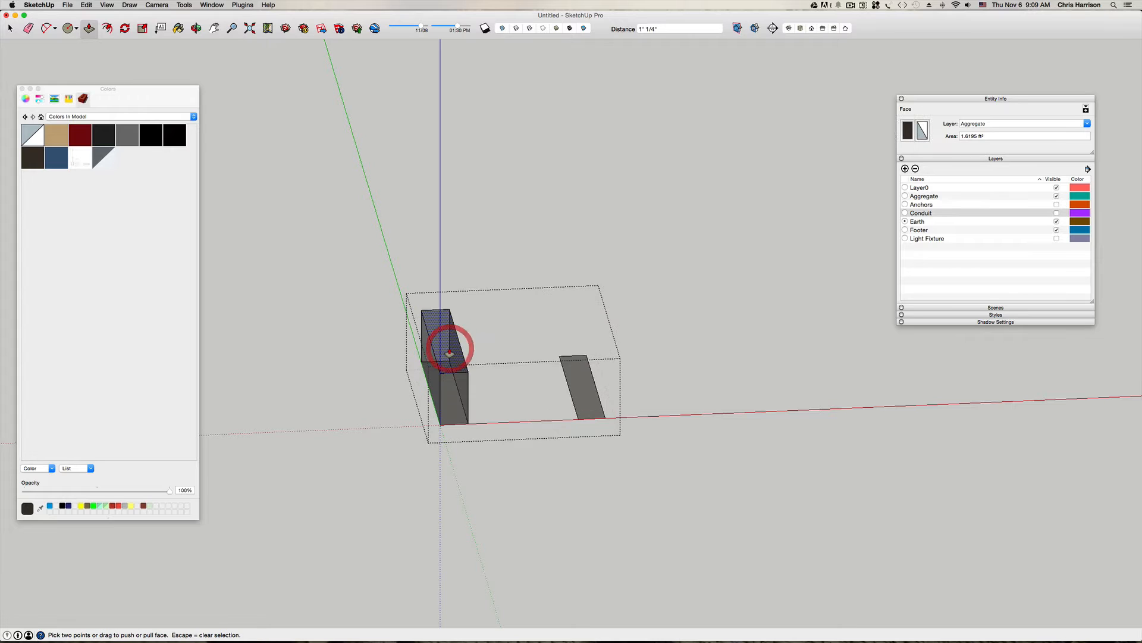
text(5)
key(Return)
key(space)
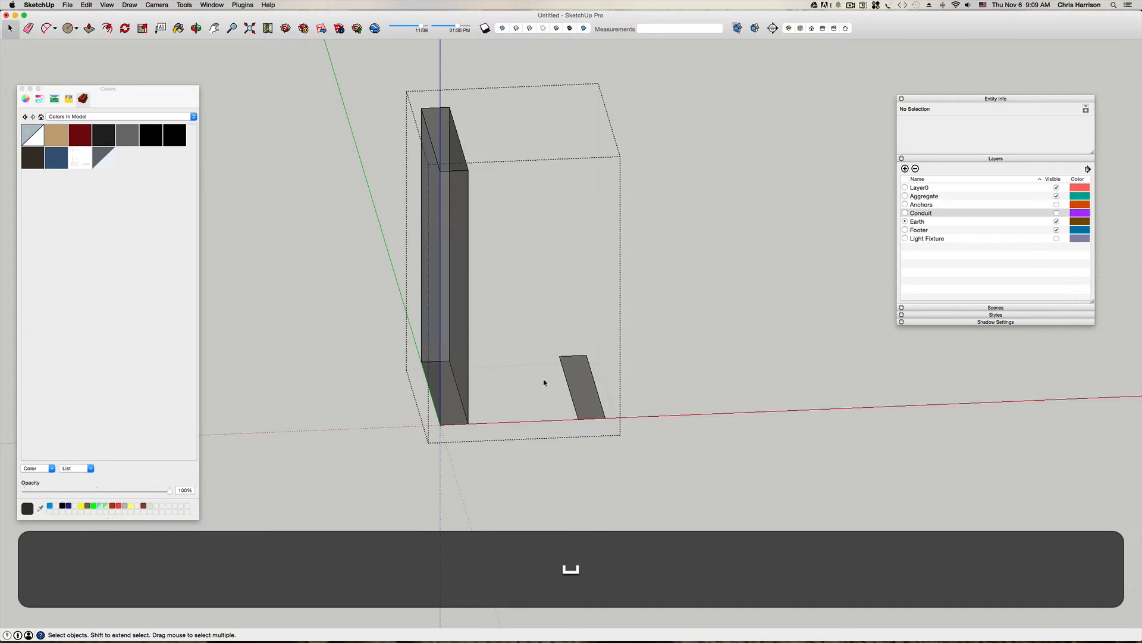
Step: Extrude the right aggregate strip's face upward 5' with Push/Pull
click(573, 376)
key(p)
drag(573, 375, 569, 342)
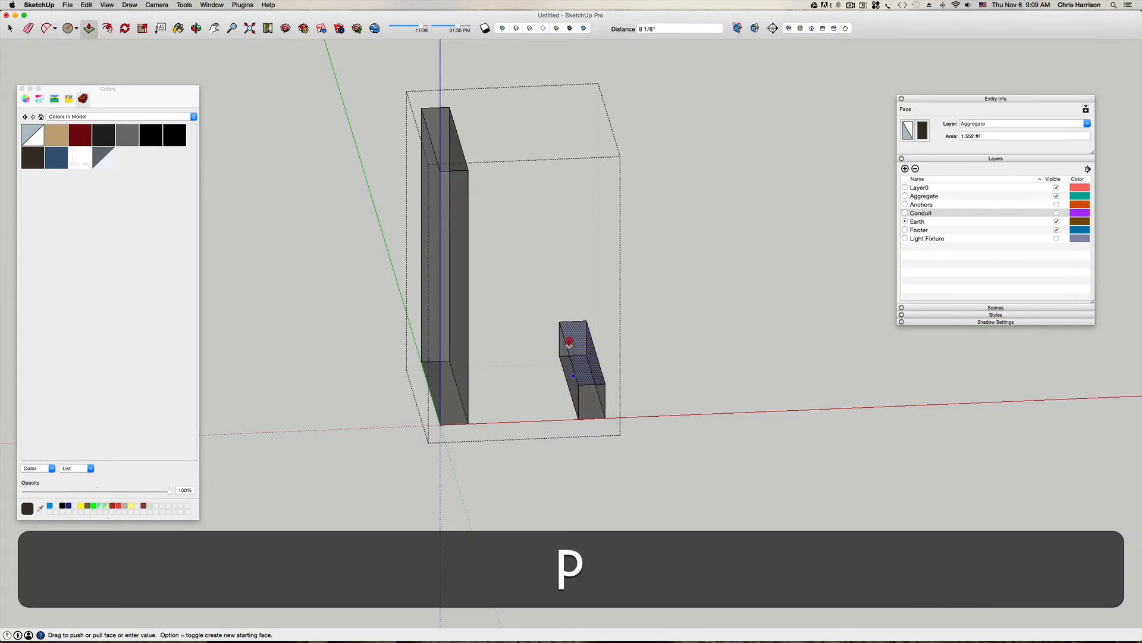
click(572, 334)
text(14)
key(Return)
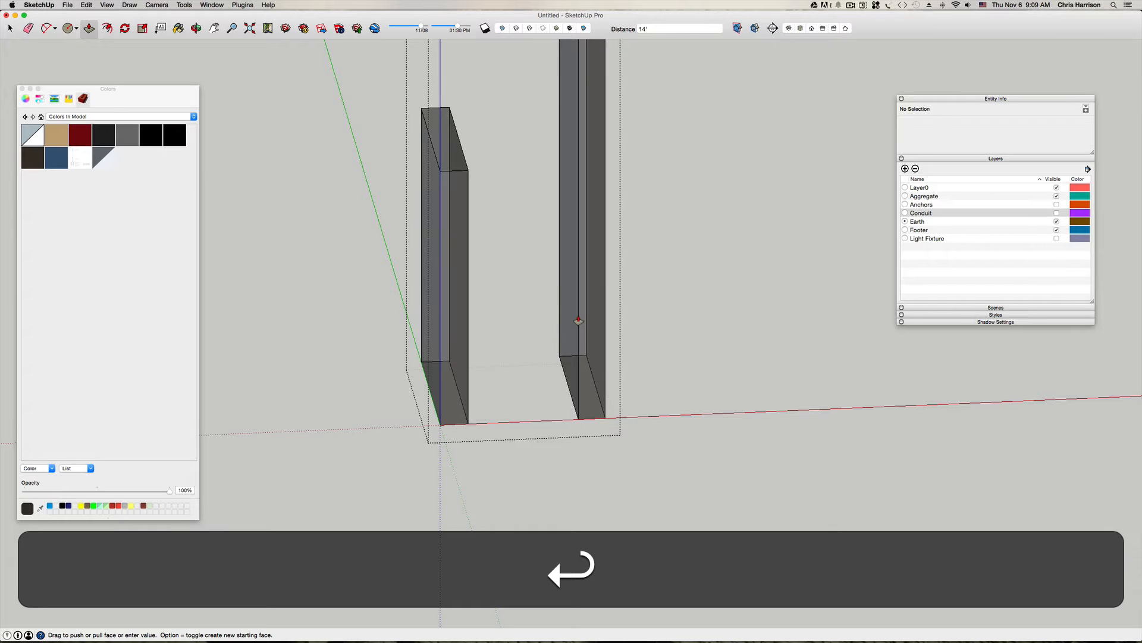
key(super+z)
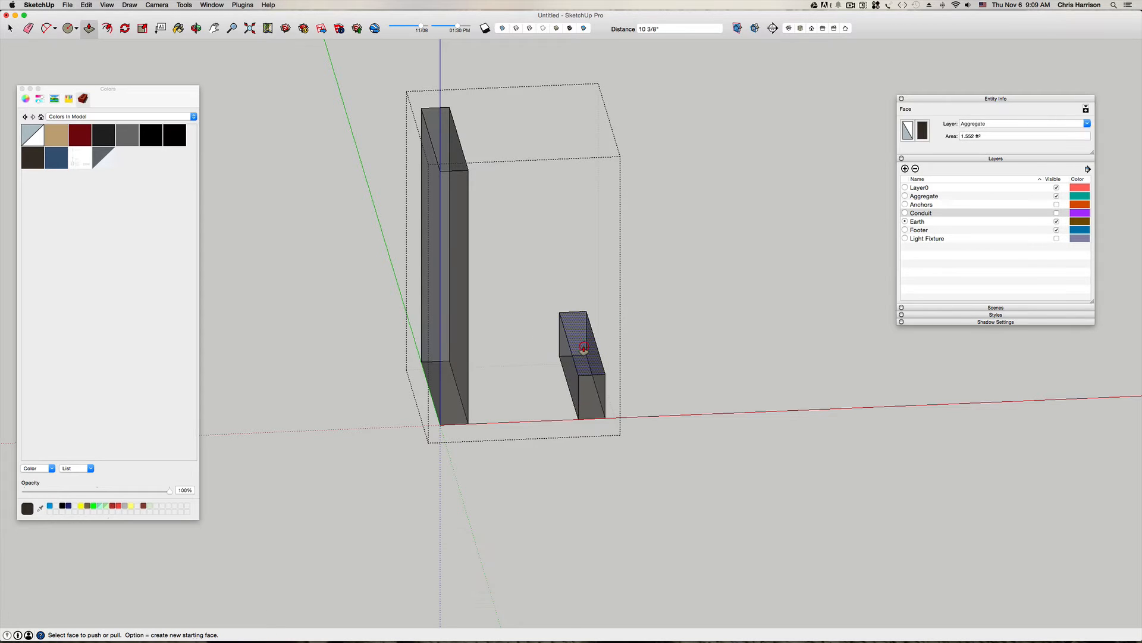
text(5)
key(Return)
key(space)
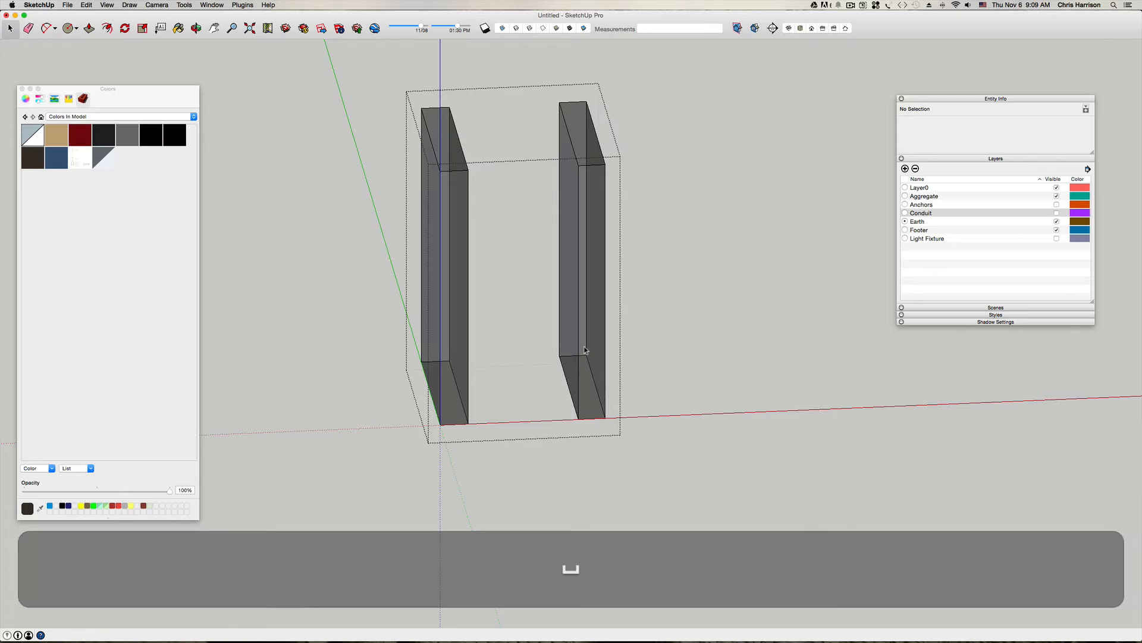
Step: Extrude the underside of the left aggregate strip downward 5'
middle_drag(584, 349, 457, 377)
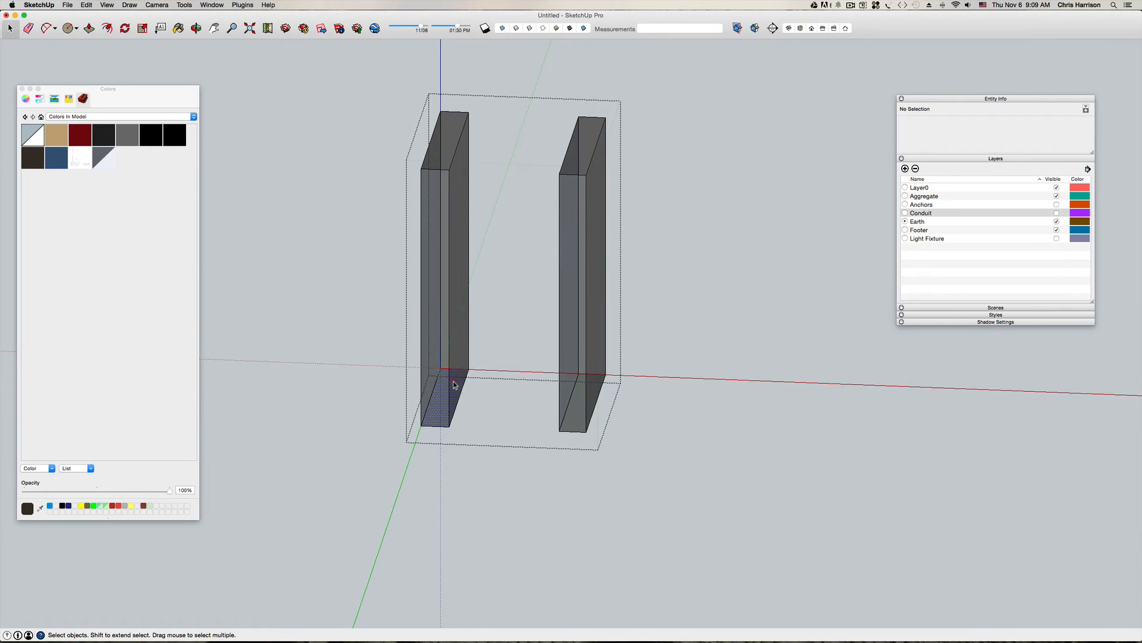
click(454, 384)
key(p)
click(454, 384)
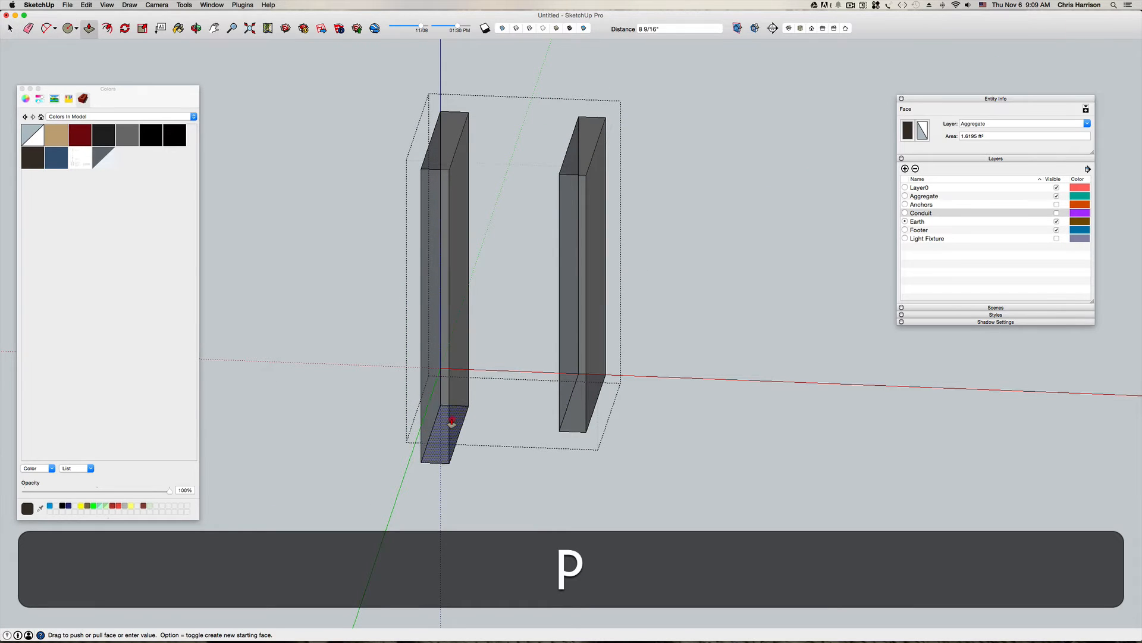
text(5)
key(Return)
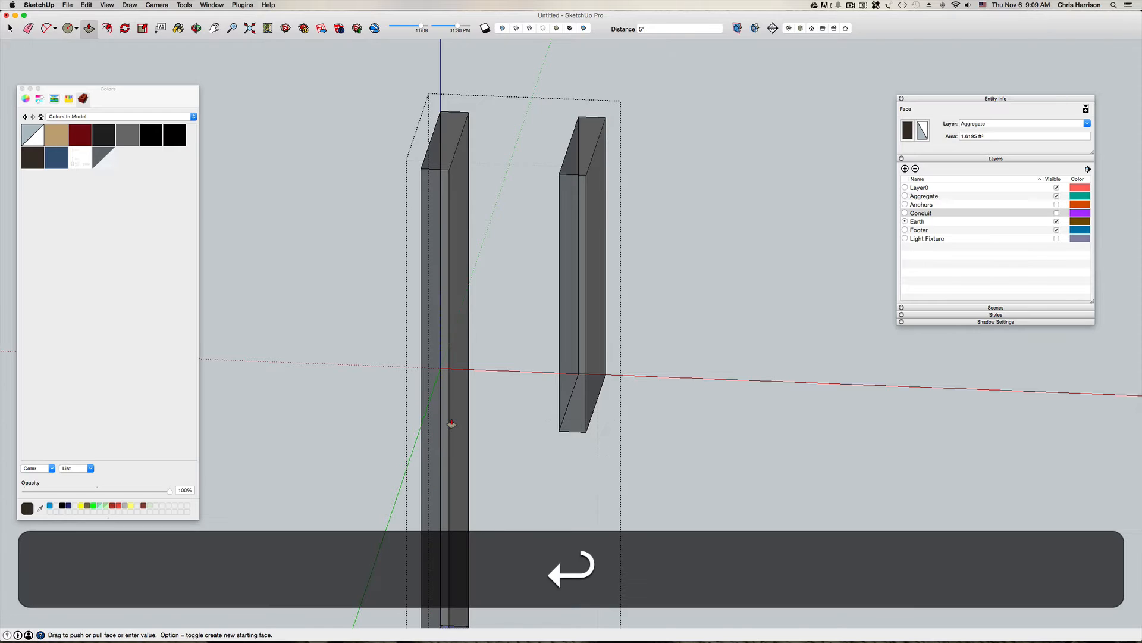
key(space)
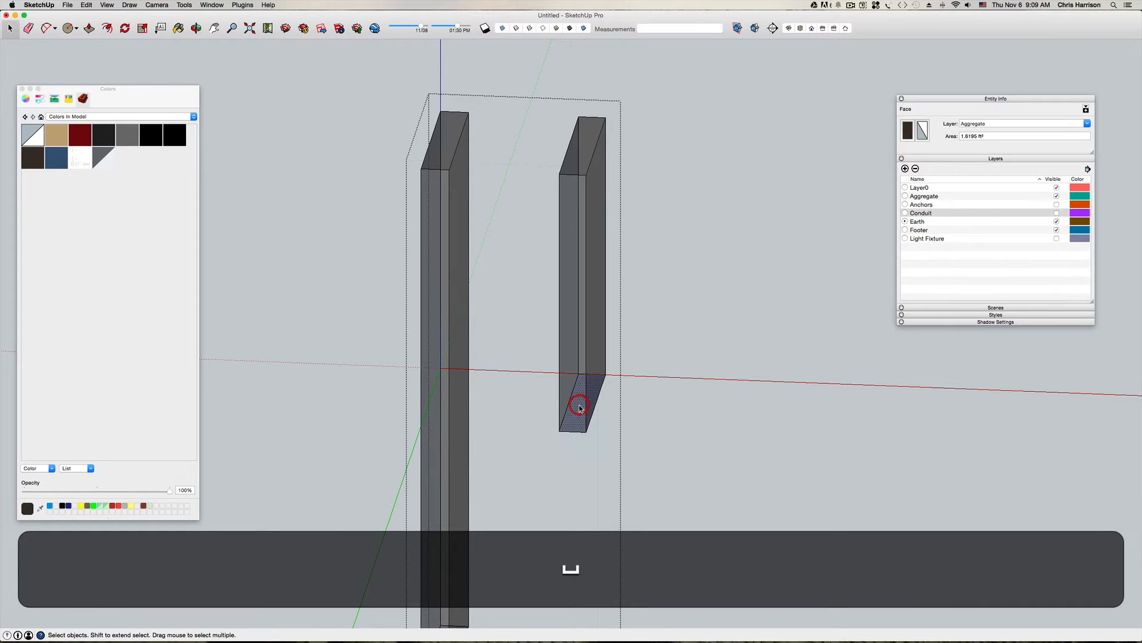
Step: Extrude the underside of the right aggregate strip downward 5' and leave the Aggregate group
key(p)
click(579, 408)
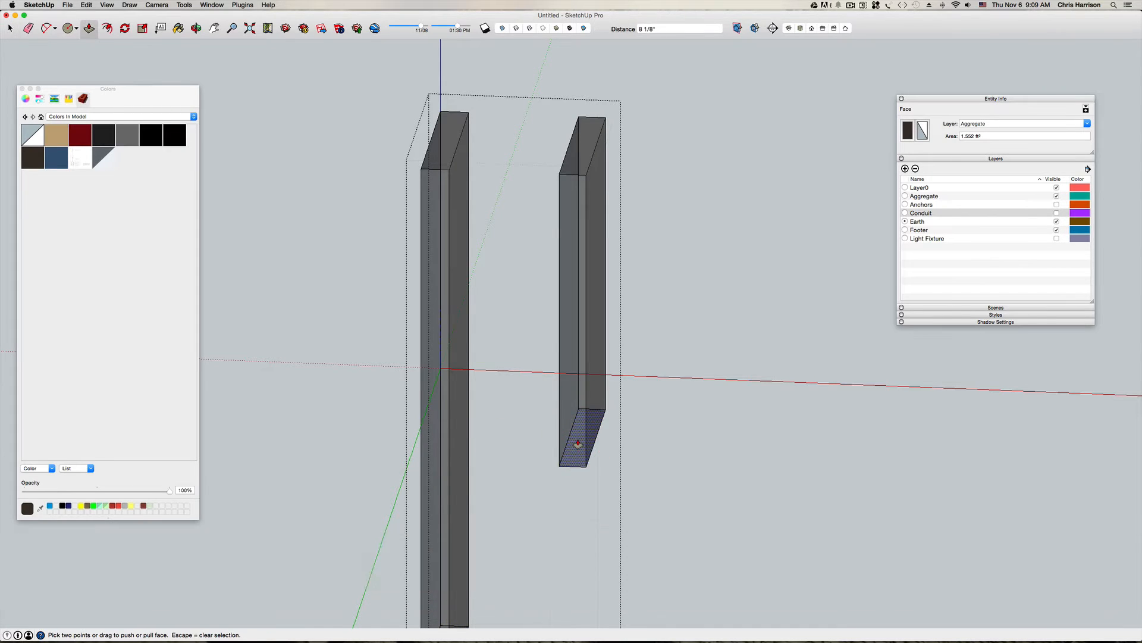
text(5')
key(Return)
key(space)
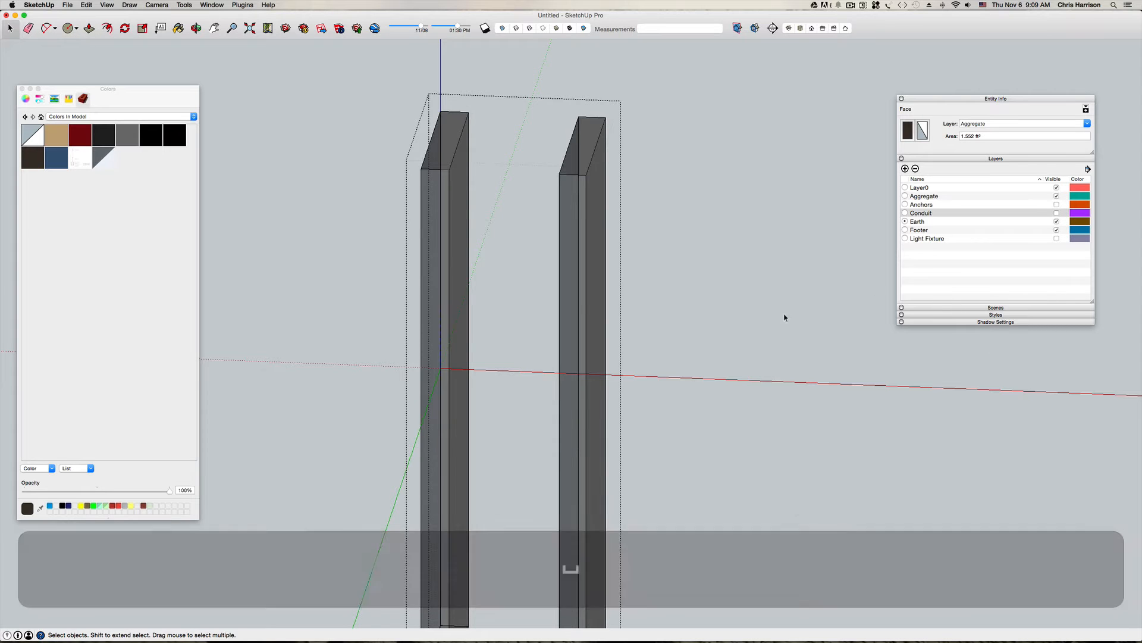
click(780, 315)
middle_drag(779, 315, 764, 317)
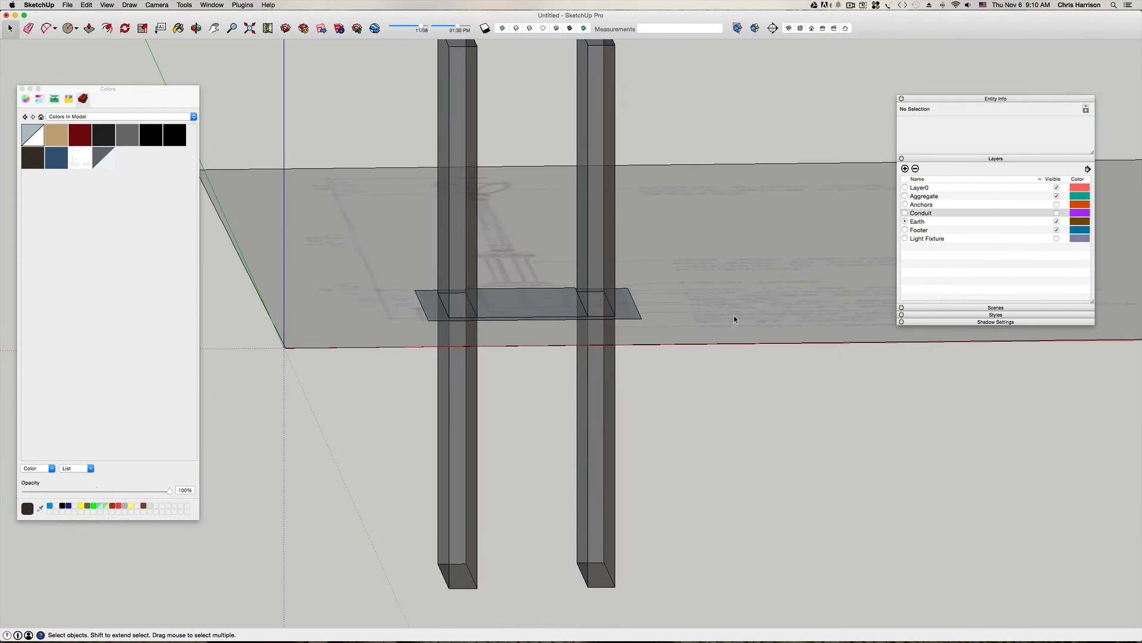
Step: In top view, make Footer the active layer and hide the Earth layer
key(super+i)
scroll(735, 319, down, 6)
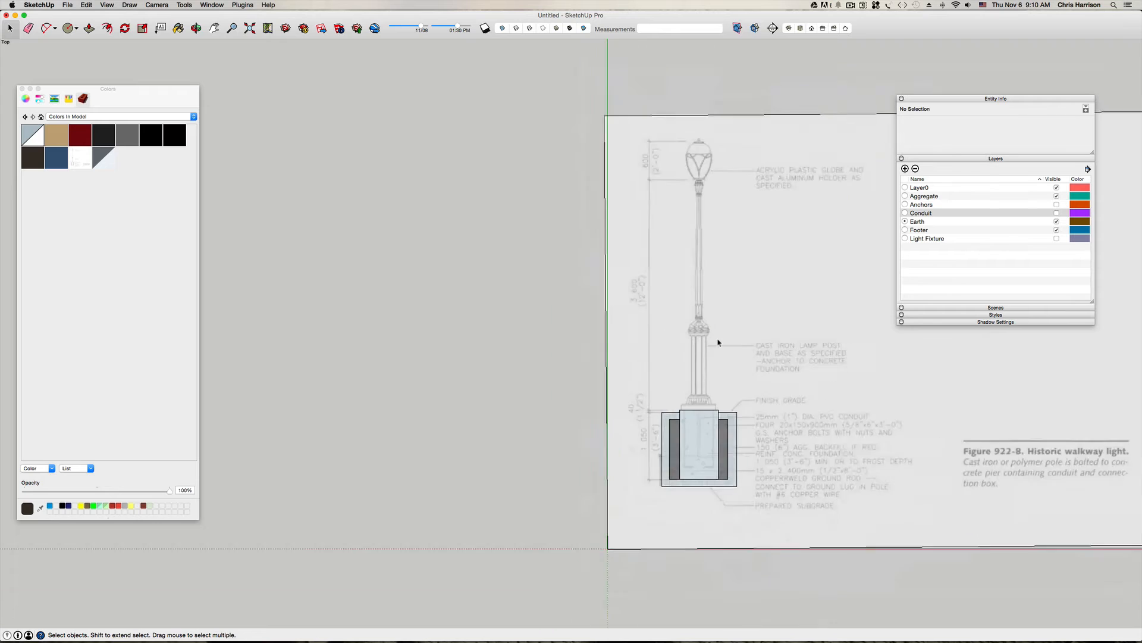
scroll(714, 430, up, 6)
scroll(714, 430, up, 2)
key(h)
drag(688, 439, 449, 416)
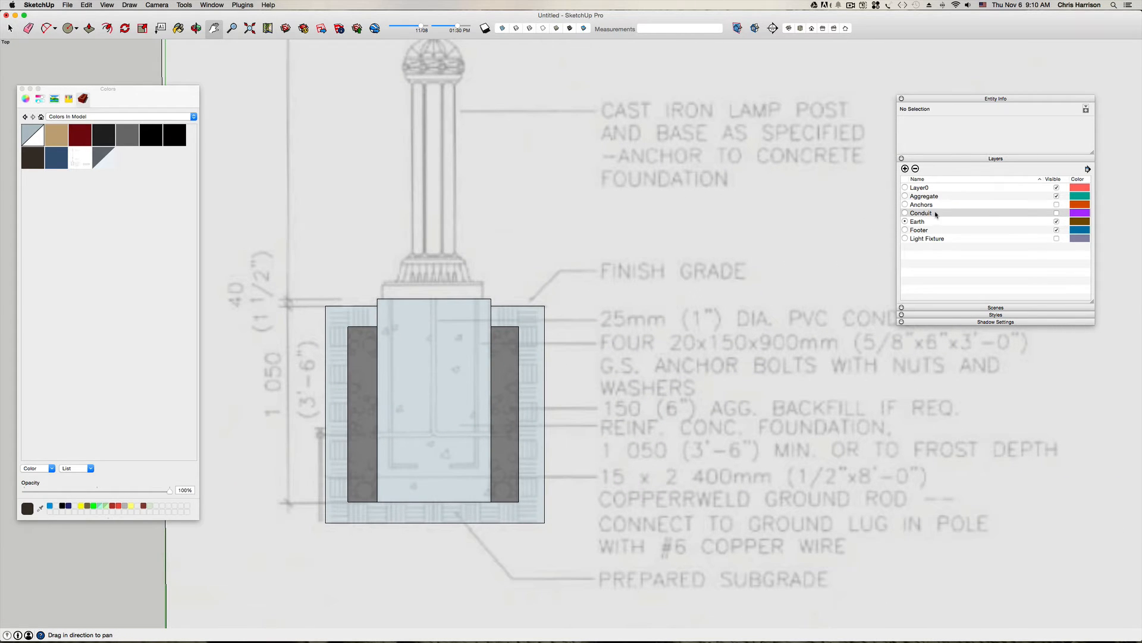
key(space)
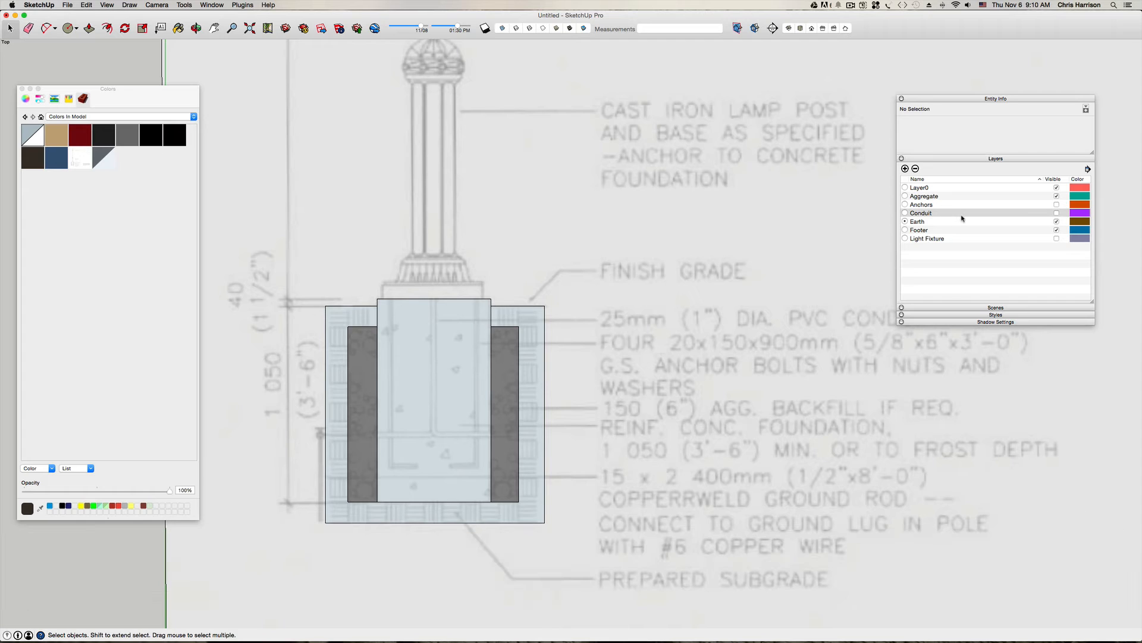
click(952, 230)
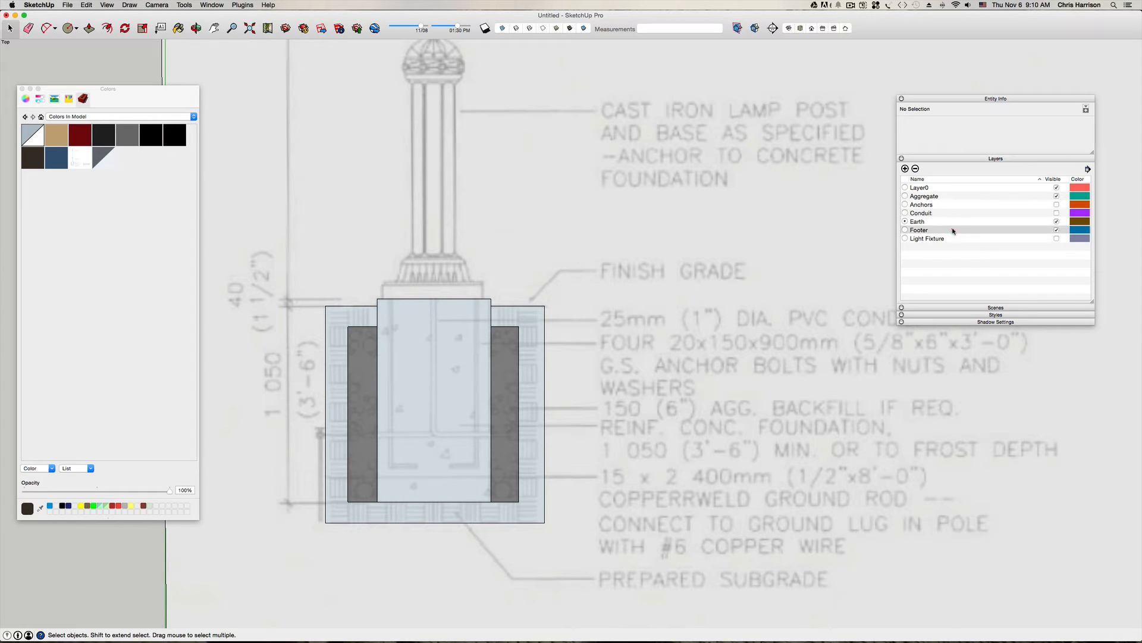
click(1057, 221)
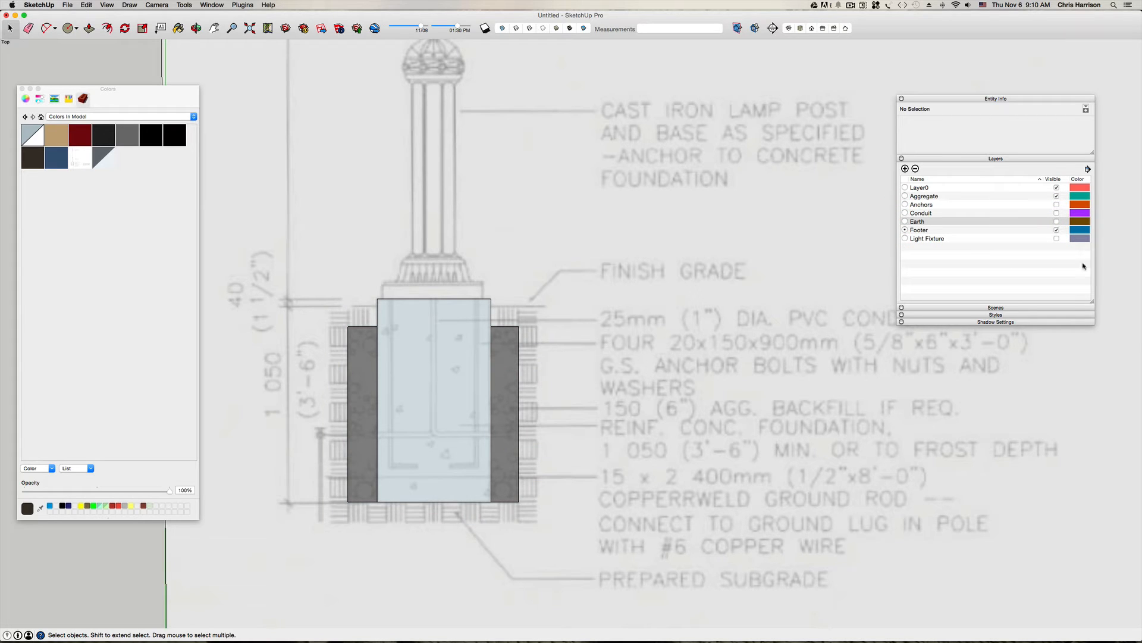
click(968, 232)
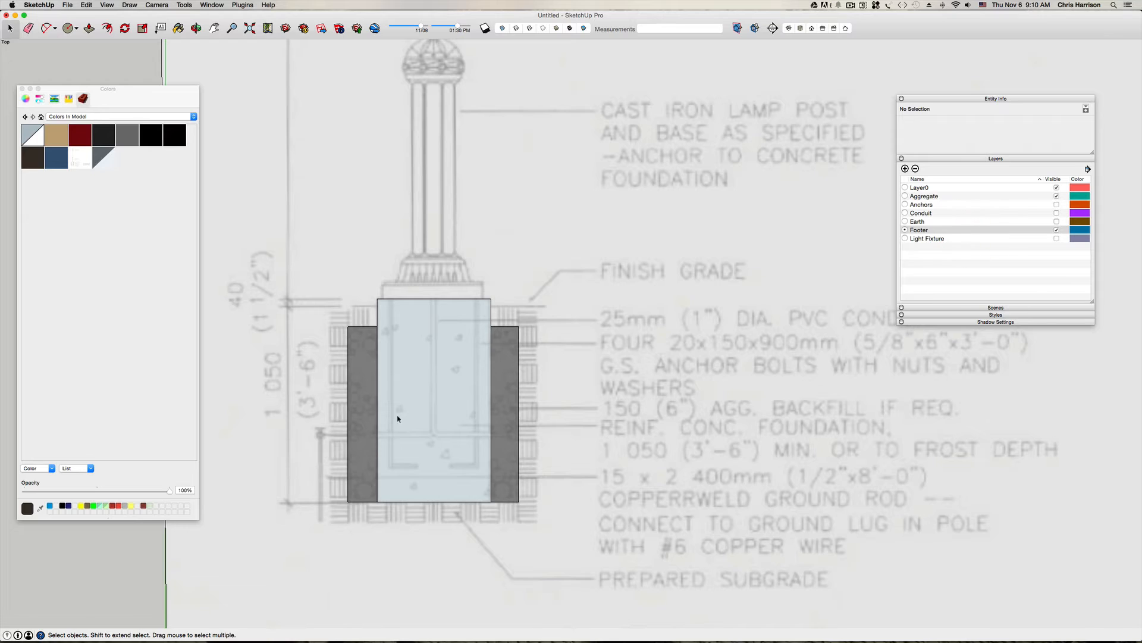
Step: Open the footer group and paint its face with the dark blue material
double_click(421, 400)
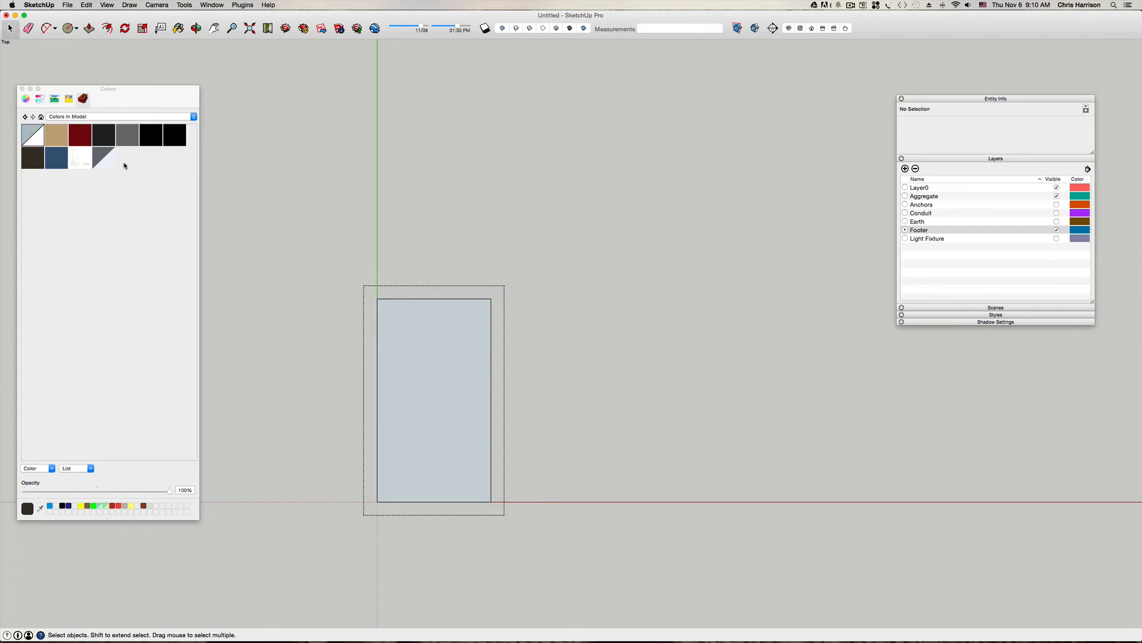
click(408, 366)
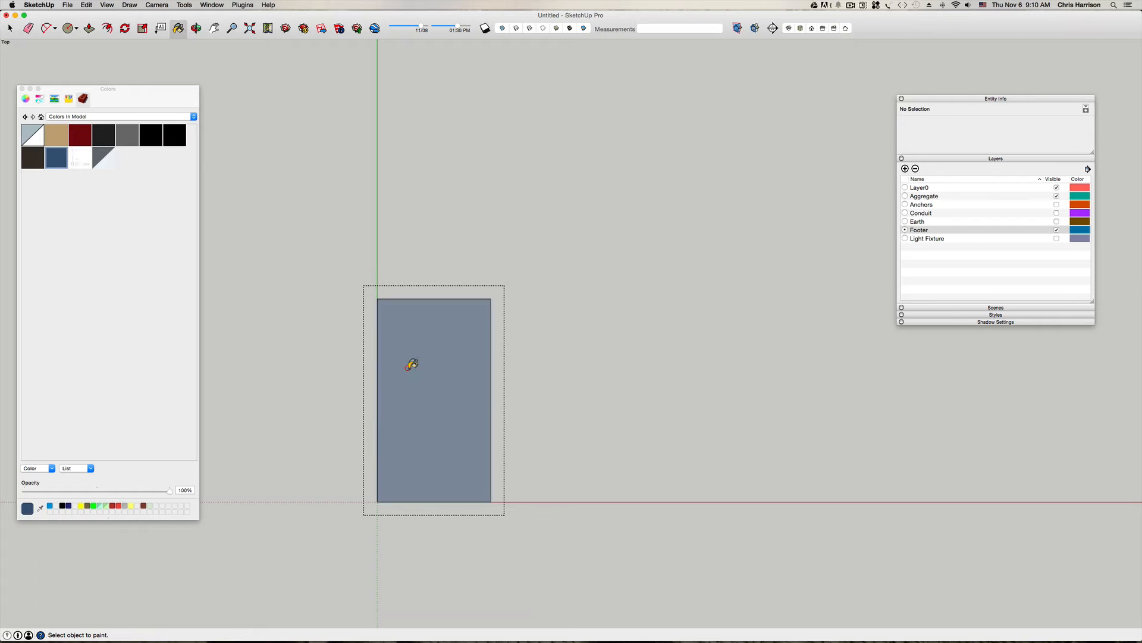
key(space)
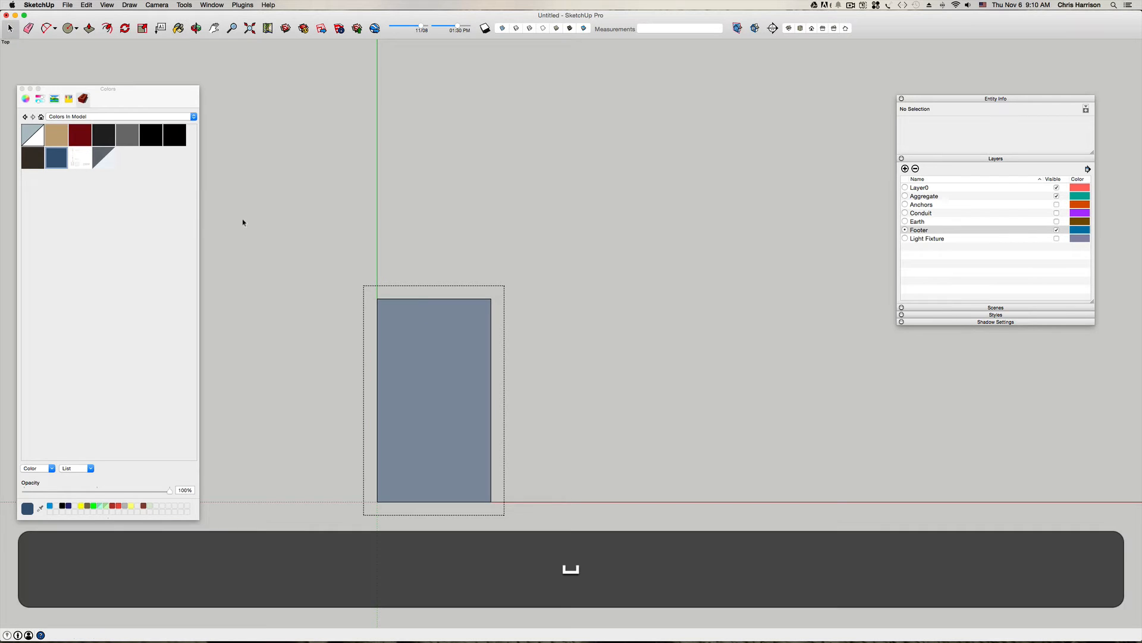
Step: Extrude the footer's face upward 5' with Push/Pull
click(469, 380)
middle_drag(467, 367, 463, 365)
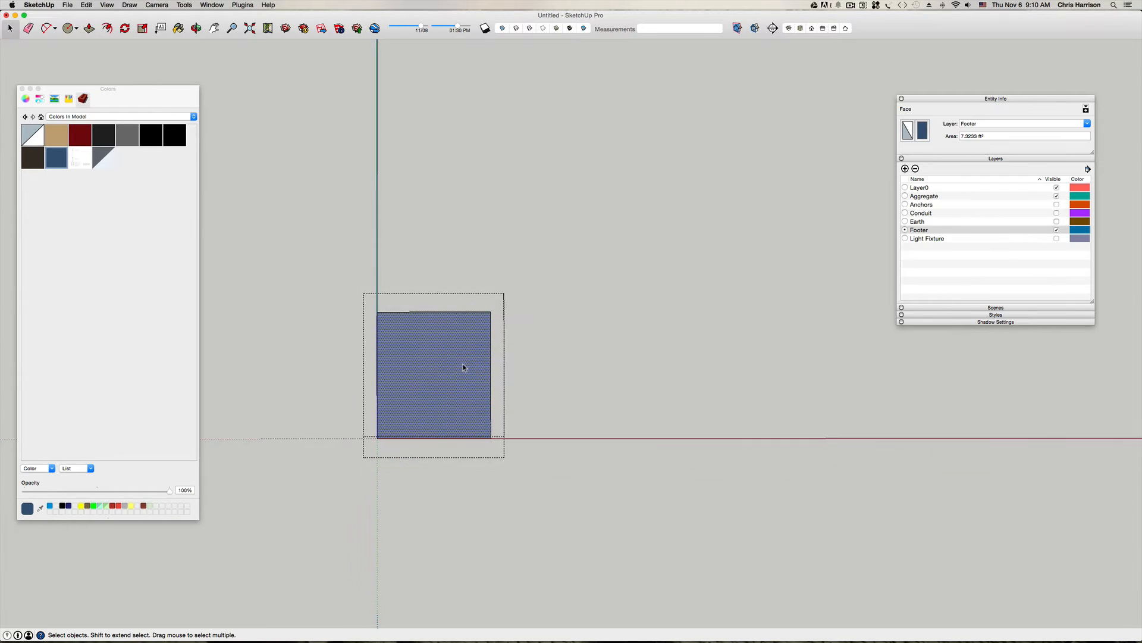
key(p)
click(461, 350)
text(5)
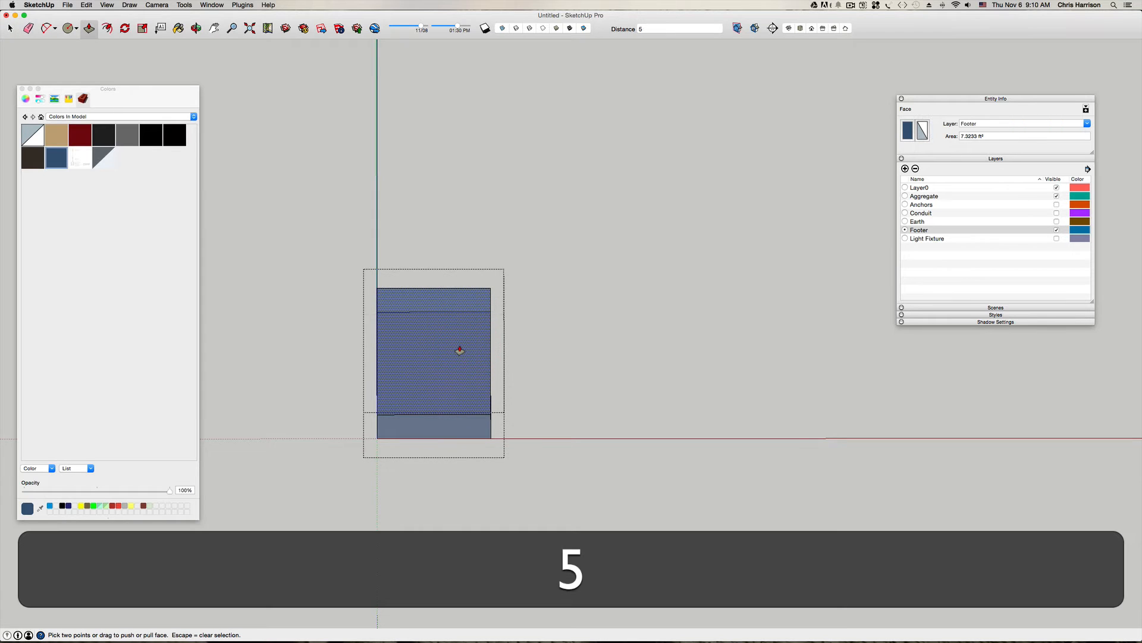
key(Return)
key(space)
Step: Extrude the footer's underside downward 5' and leave the footer group
middle_drag(460, 345, 436, 343)
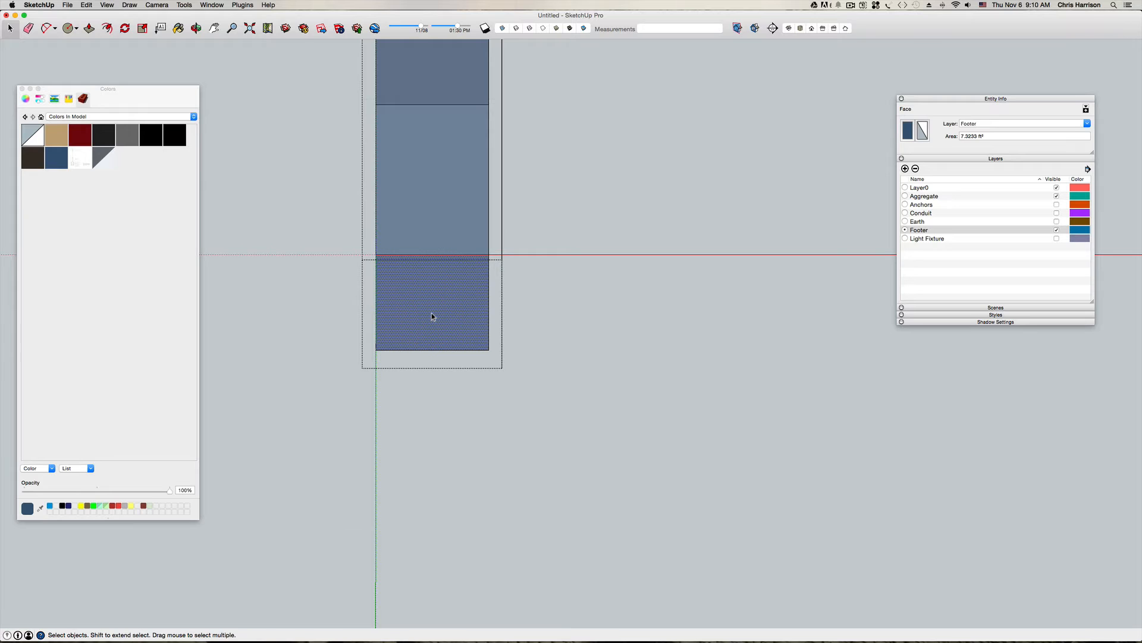
key(p)
click(432, 313)
text(5)
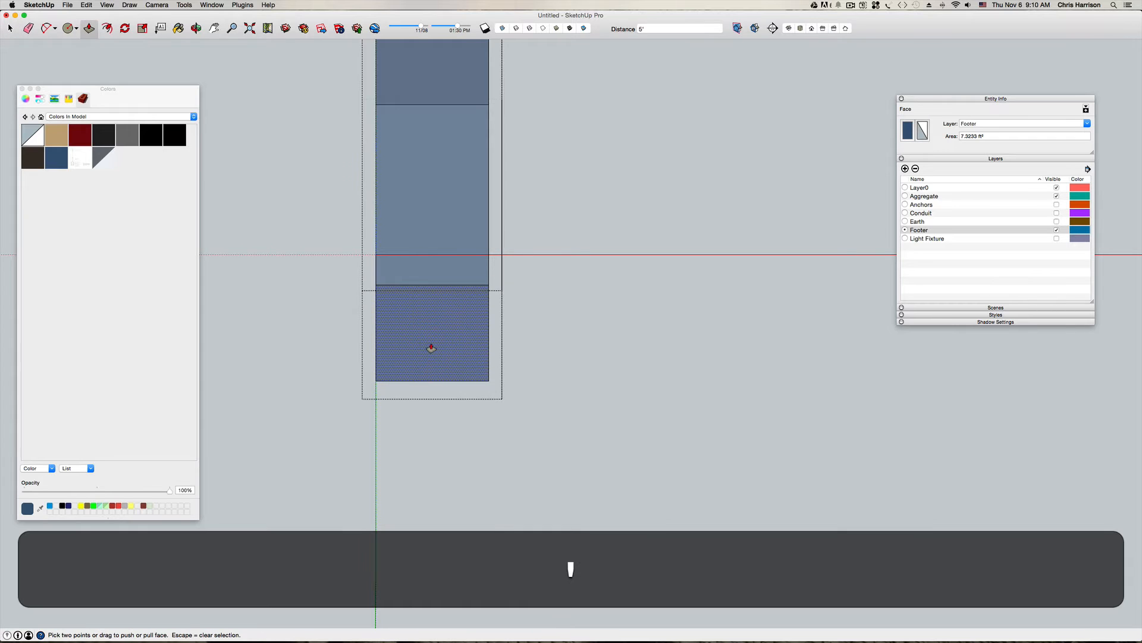
key(Return)
click(619, 367)
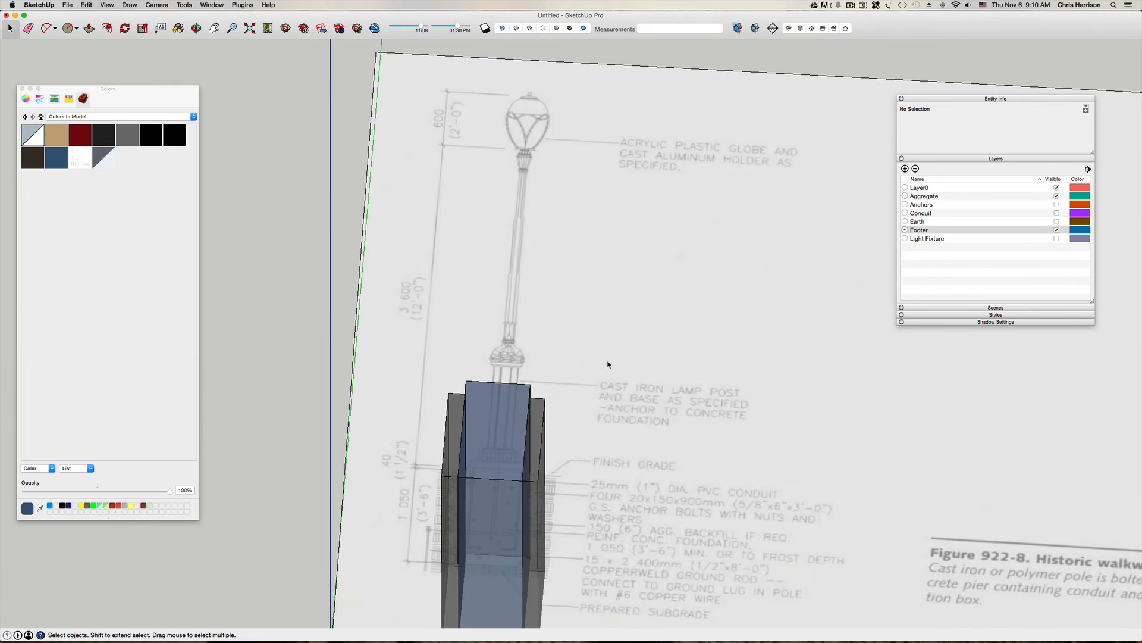
middle_drag(607, 361, 600, 363)
Step: In top view, make Earth the active, visible layer and hide the Footer layer
key(super+i)
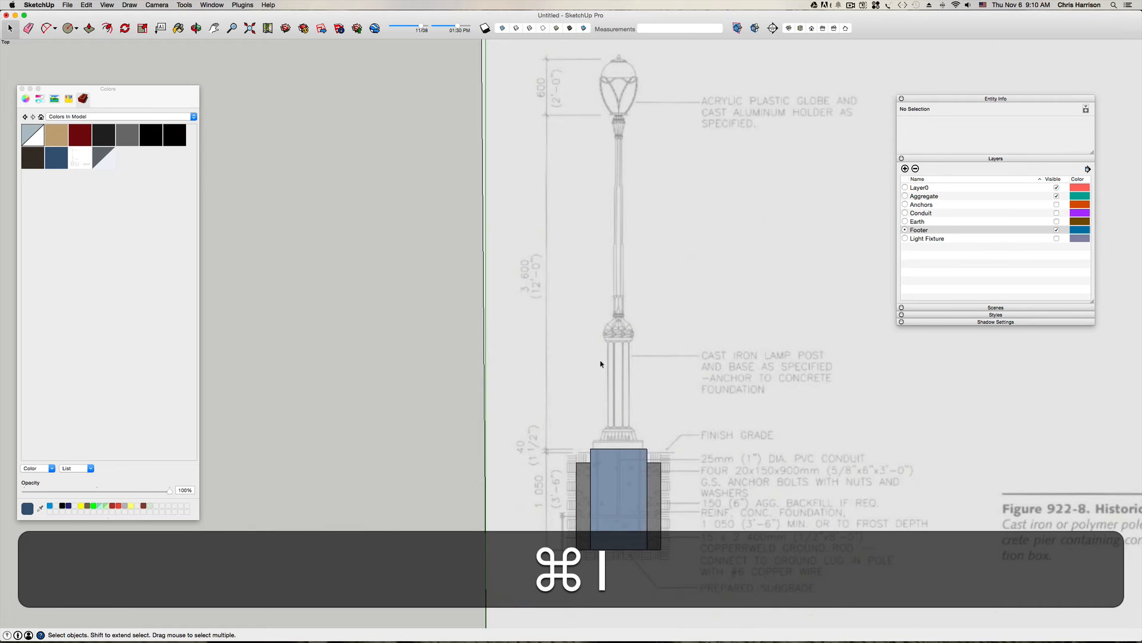
scroll(586, 481, up, 4)
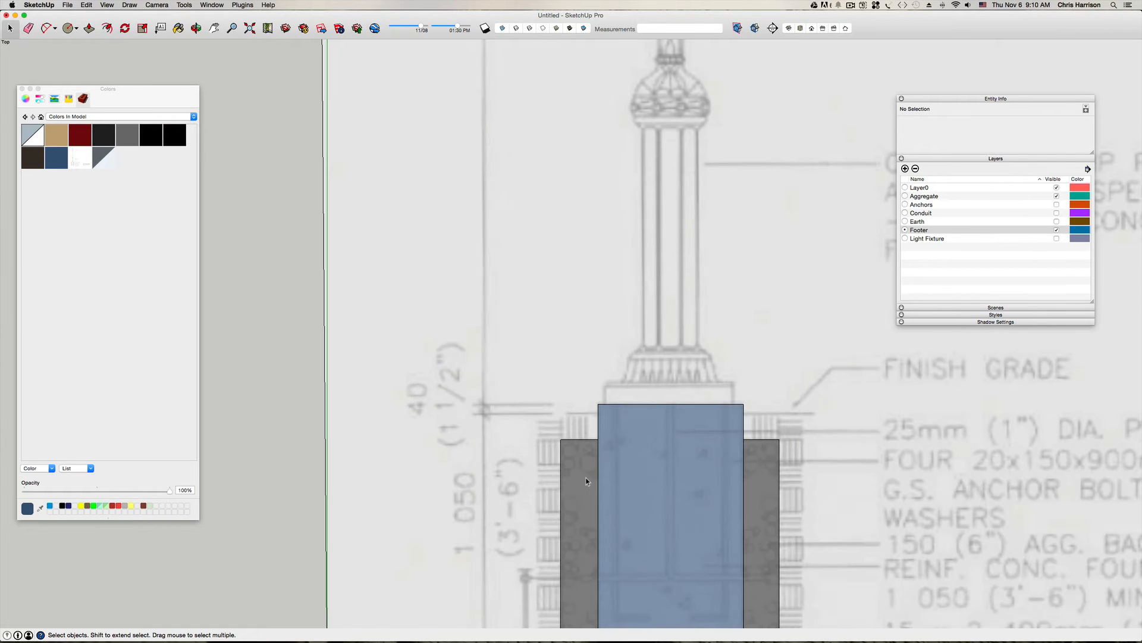
scroll(574, 441, down, 4)
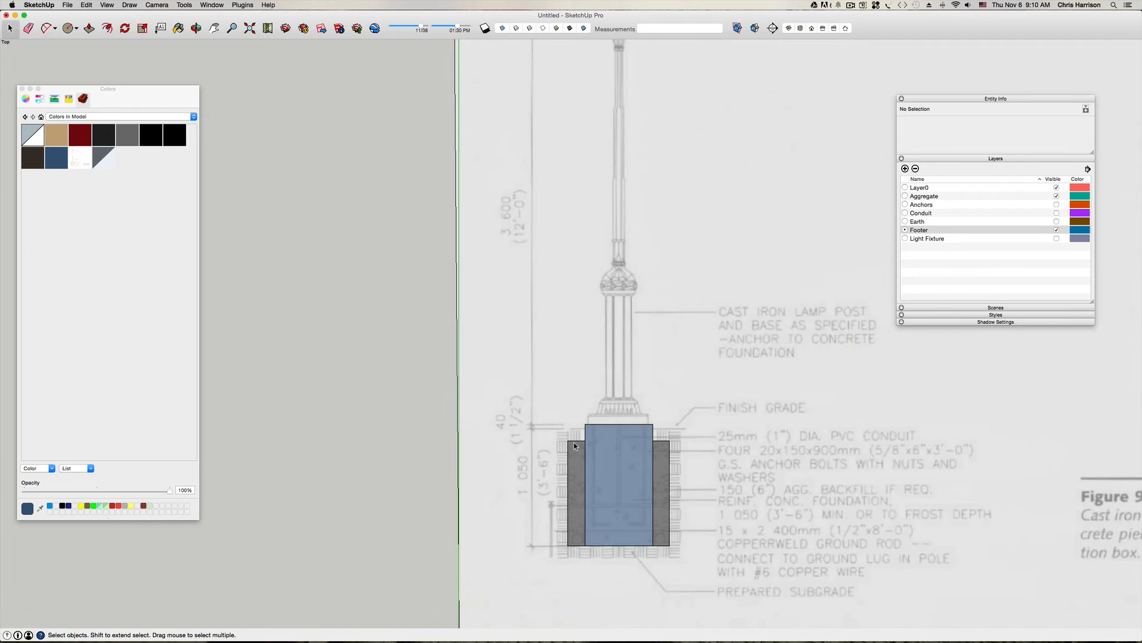
key(h)
drag(604, 500, 425, 410)
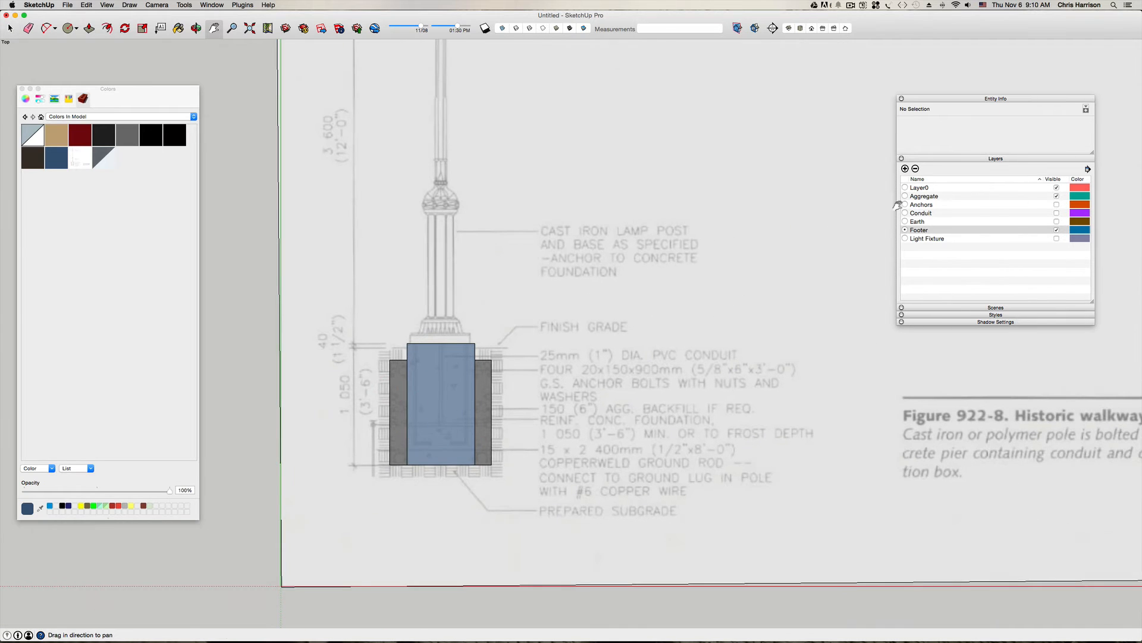
click(905, 221)
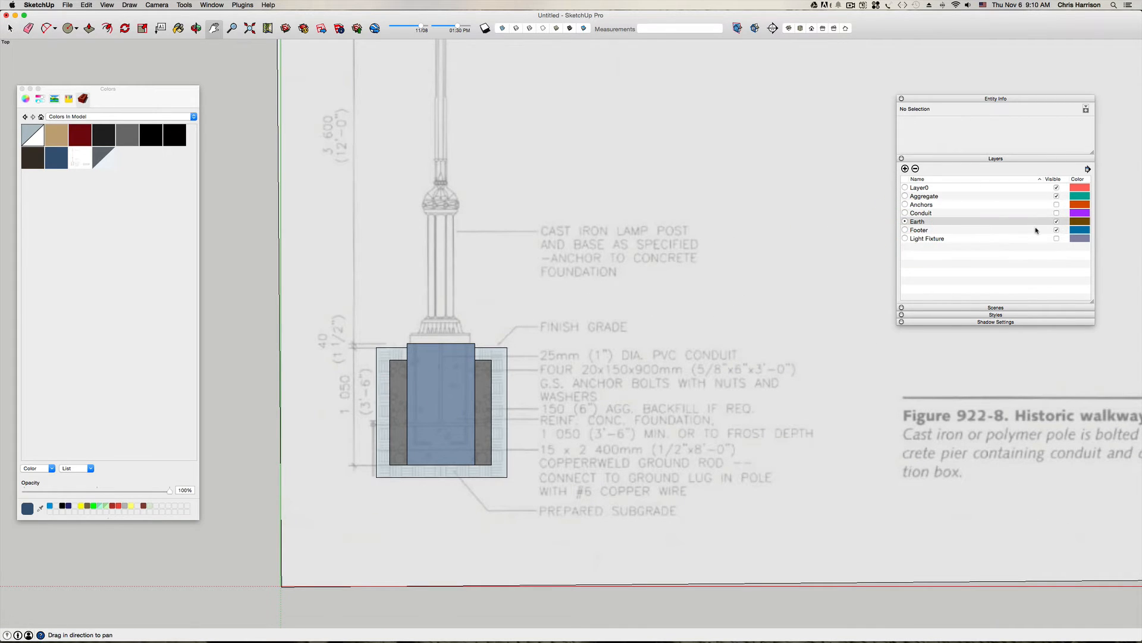
click(1056, 230)
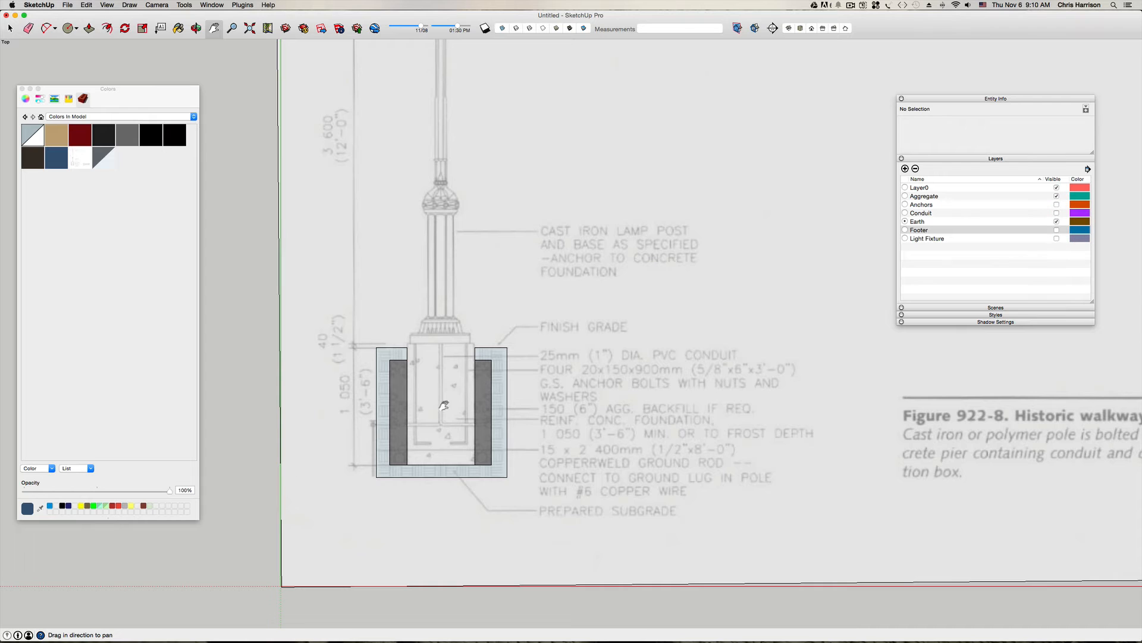
Step: Inside the Earth group, select all the geometry and paint the U-shaped face with the dark brown material
key(space)
click(498, 363)
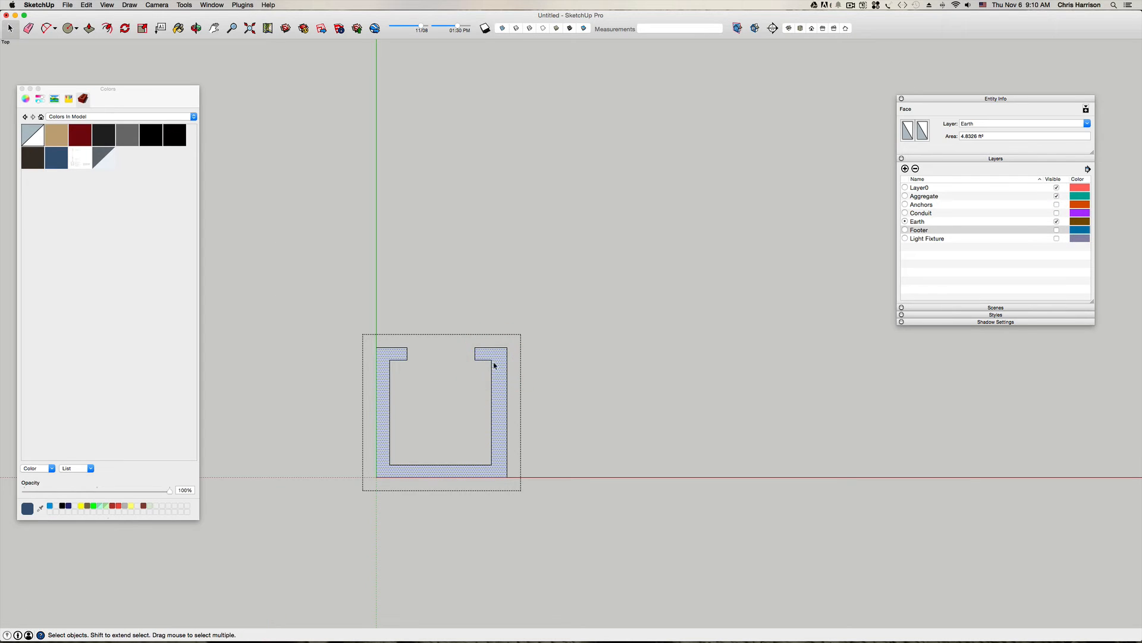
click(447, 279)
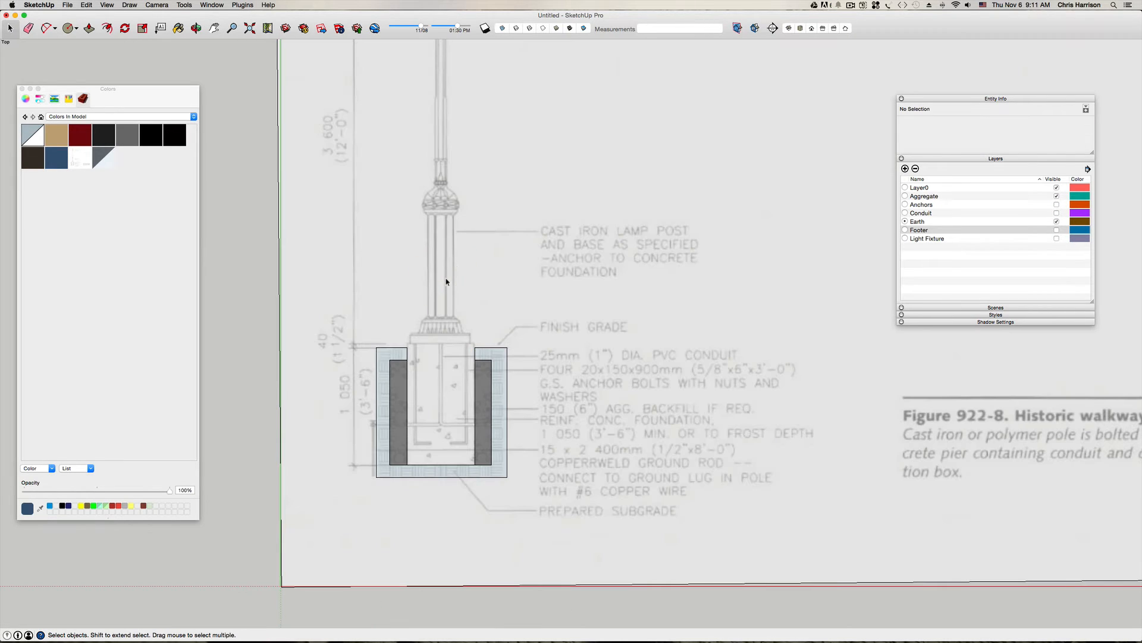
double_click(501, 382)
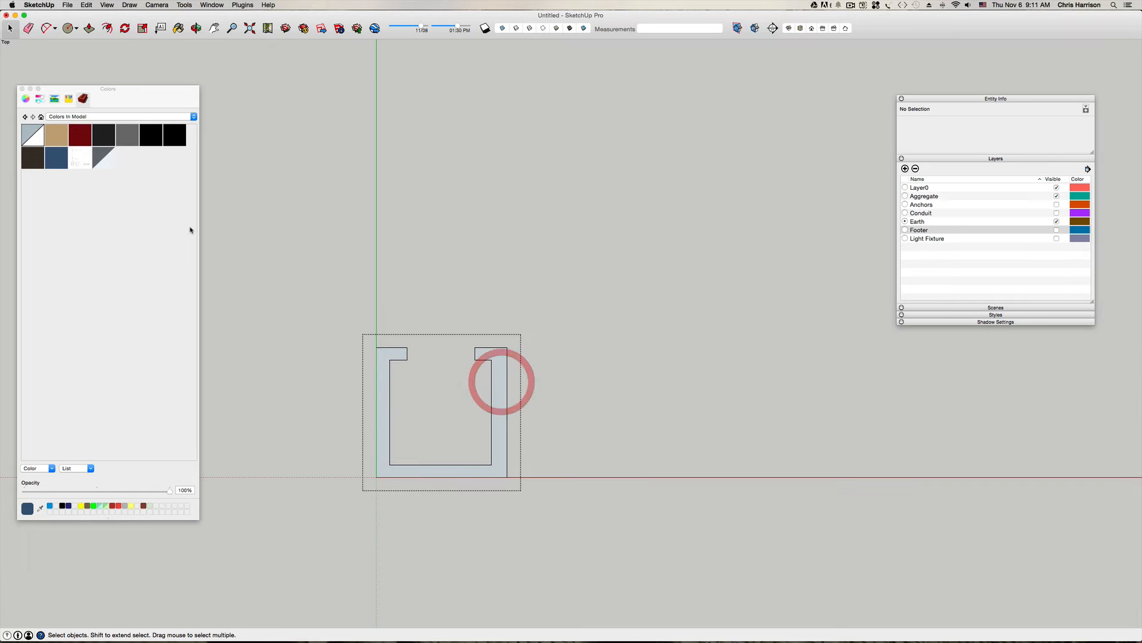
key(super+a)
click(408, 415)
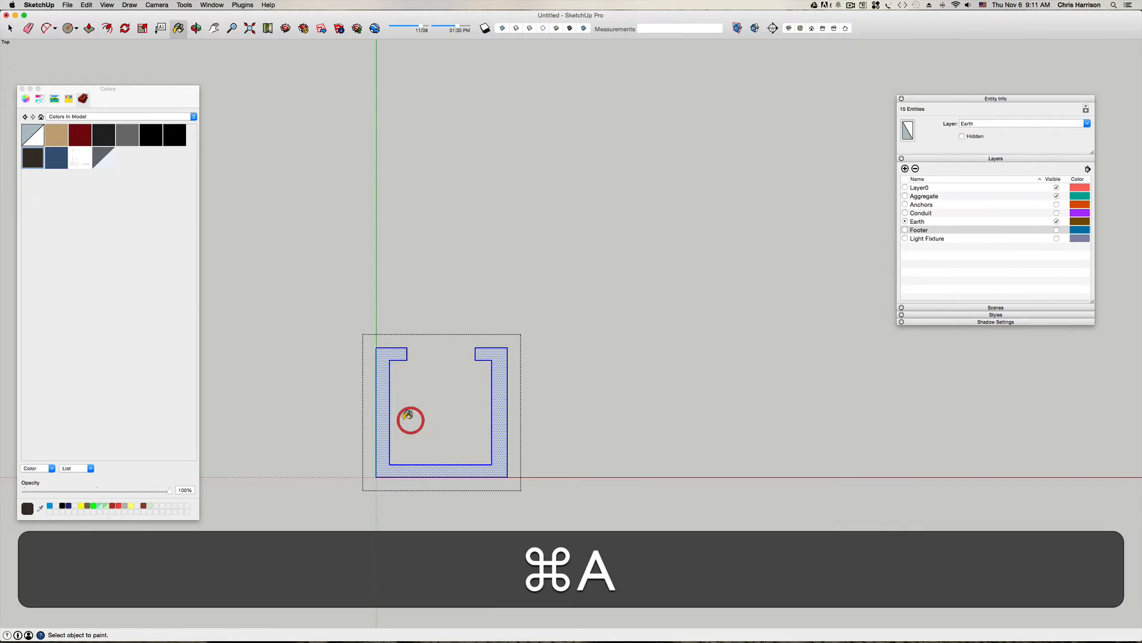
key(space)
Step: Close the Earth group and open the Aggregate group for editing
click(420, 285)
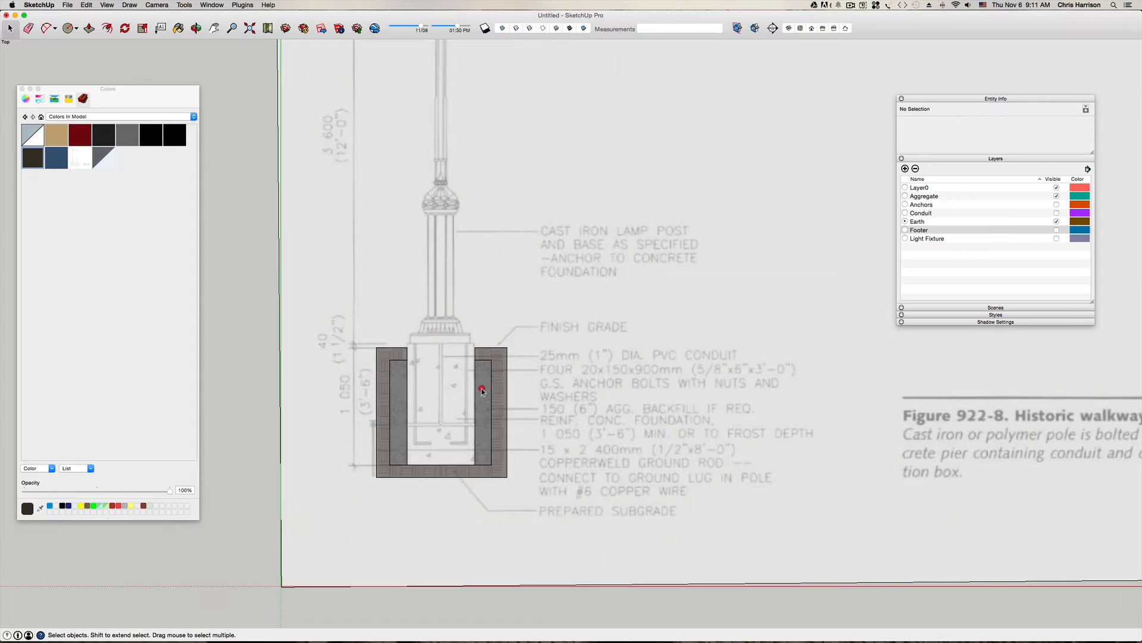
double_click(483, 391)
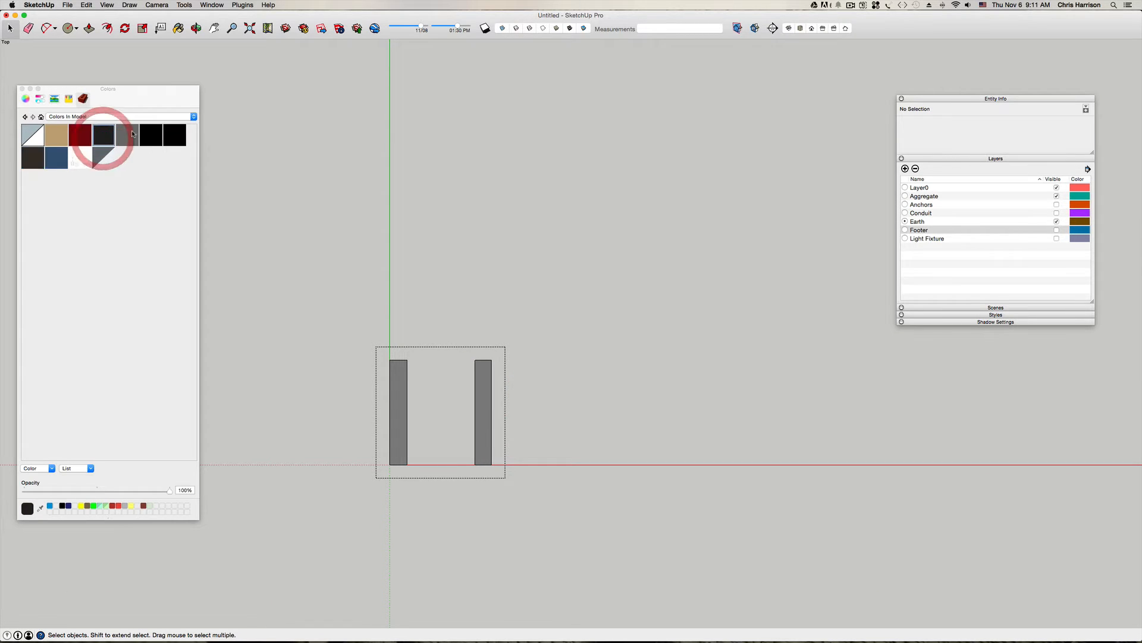
key(super+s)
key(super+a)
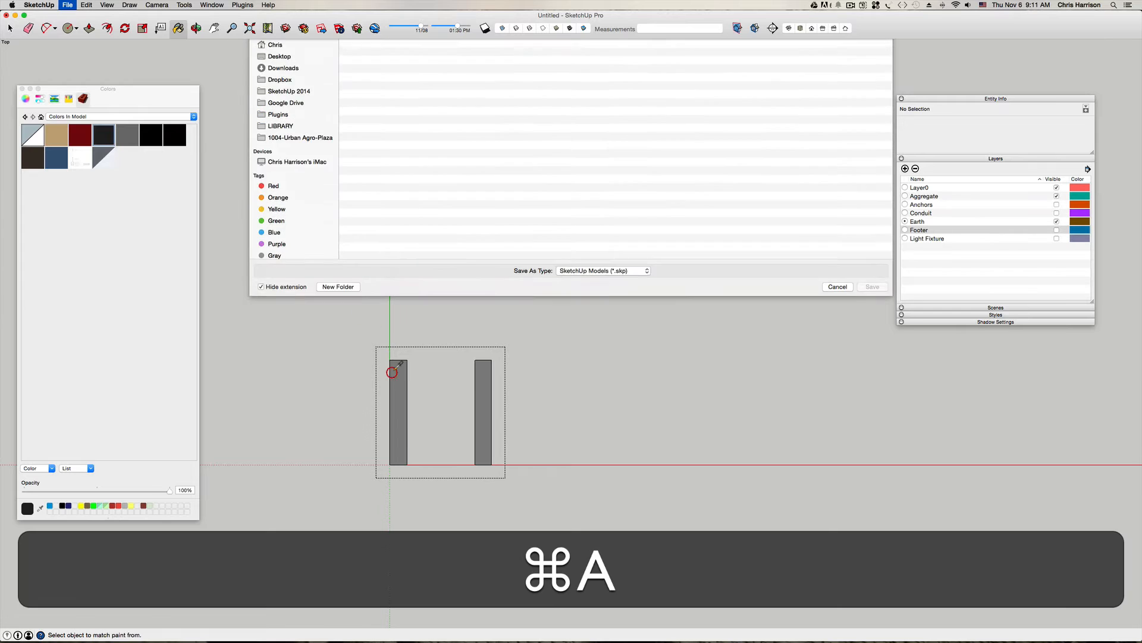
key(super+a)
click(845, 382)
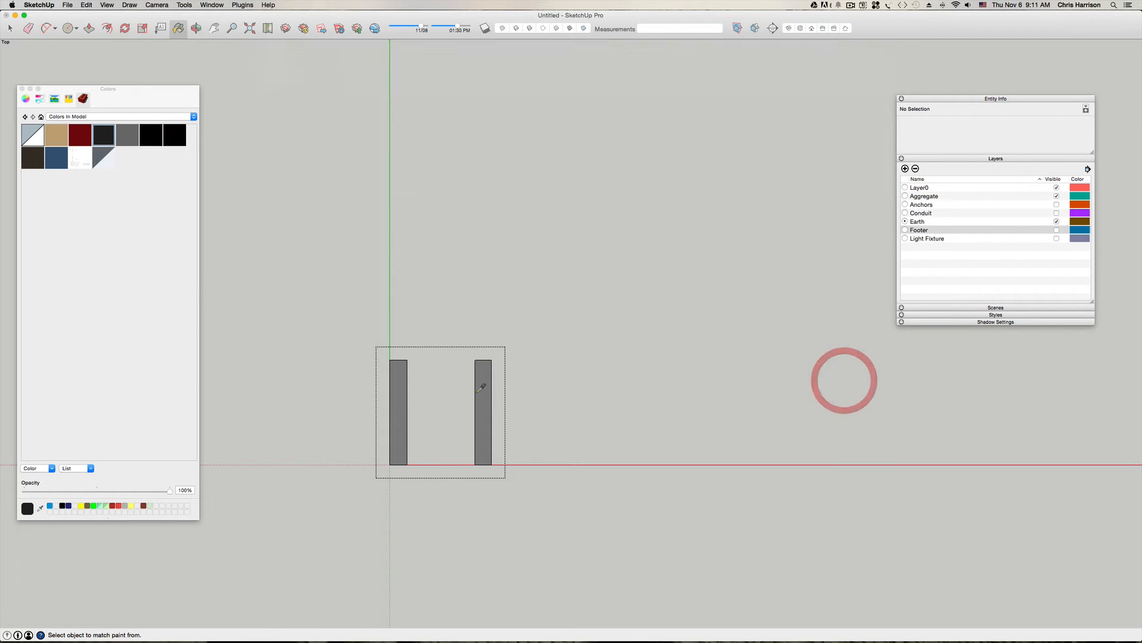
Step: Select everything in the Aggregate group and repaint both strips with the dark charcoal material
click(408, 382)
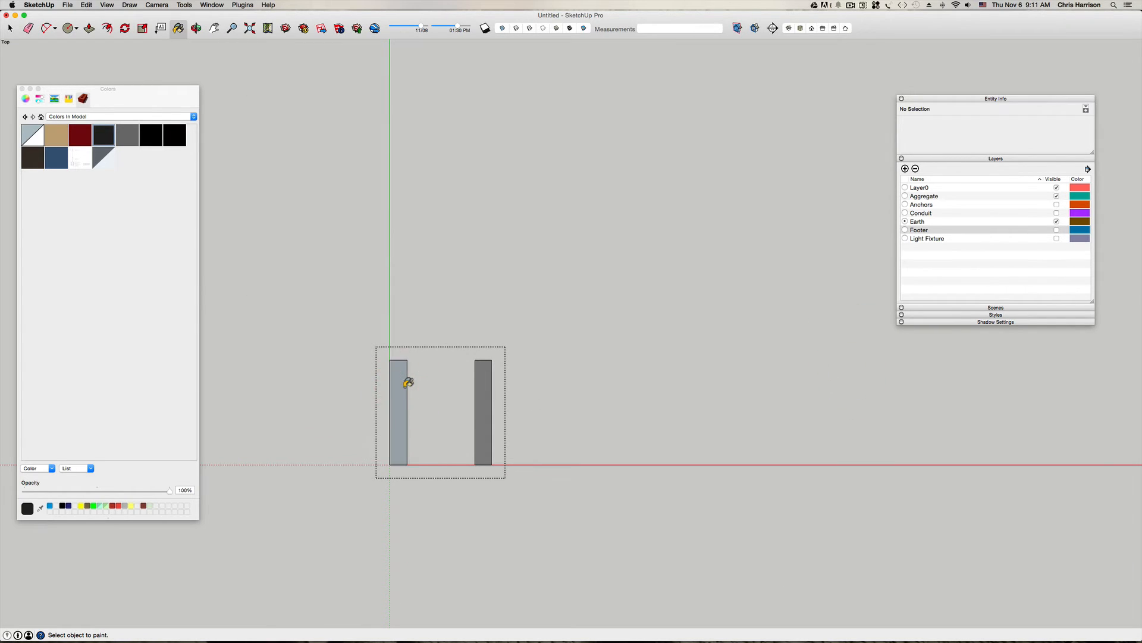
key(super+a)
click(408, 382)
key(space)
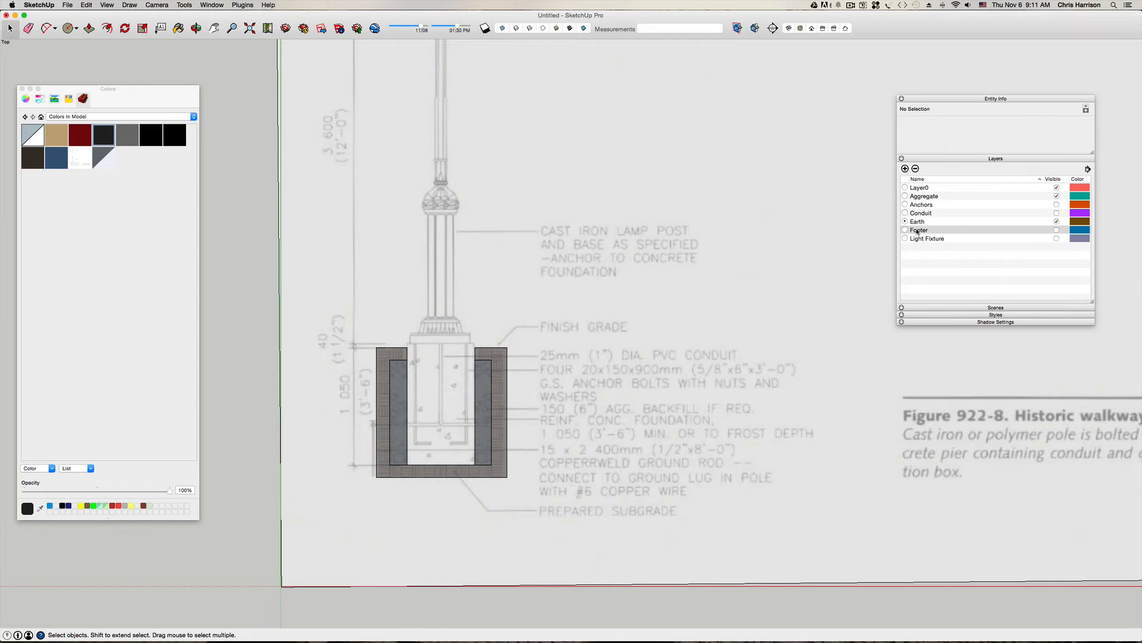
Step: Open the Earth group and extrude its U-shaped face upward by 5 ft
scroll(478, 430, up, 5)
click(505, 409)
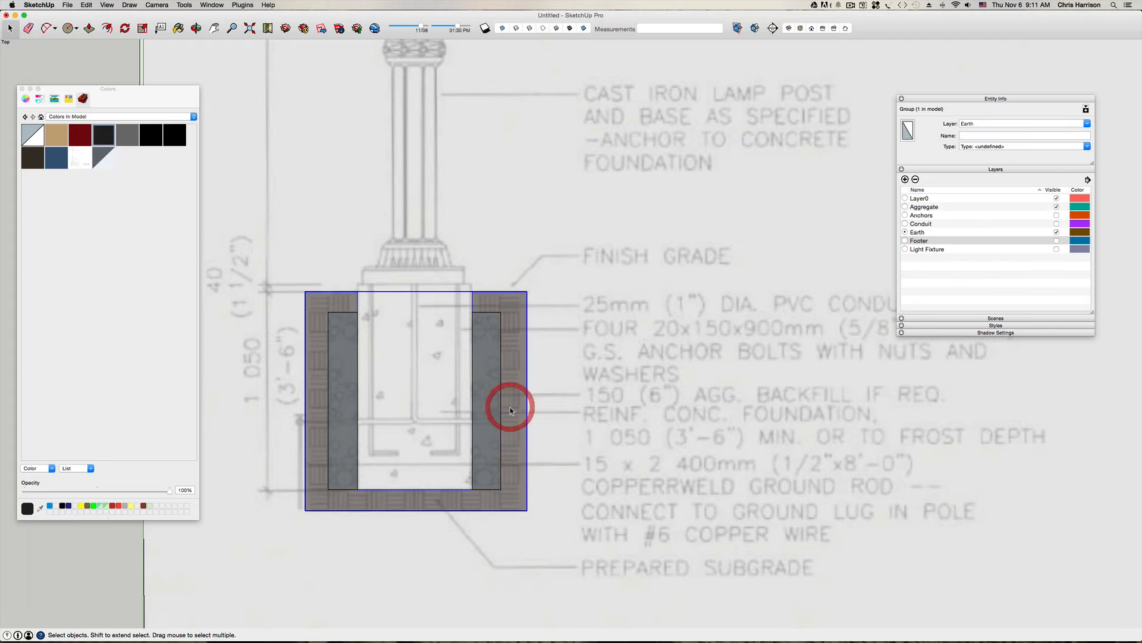
key(h)
drag(505, 406, 666, 370)
key(space)
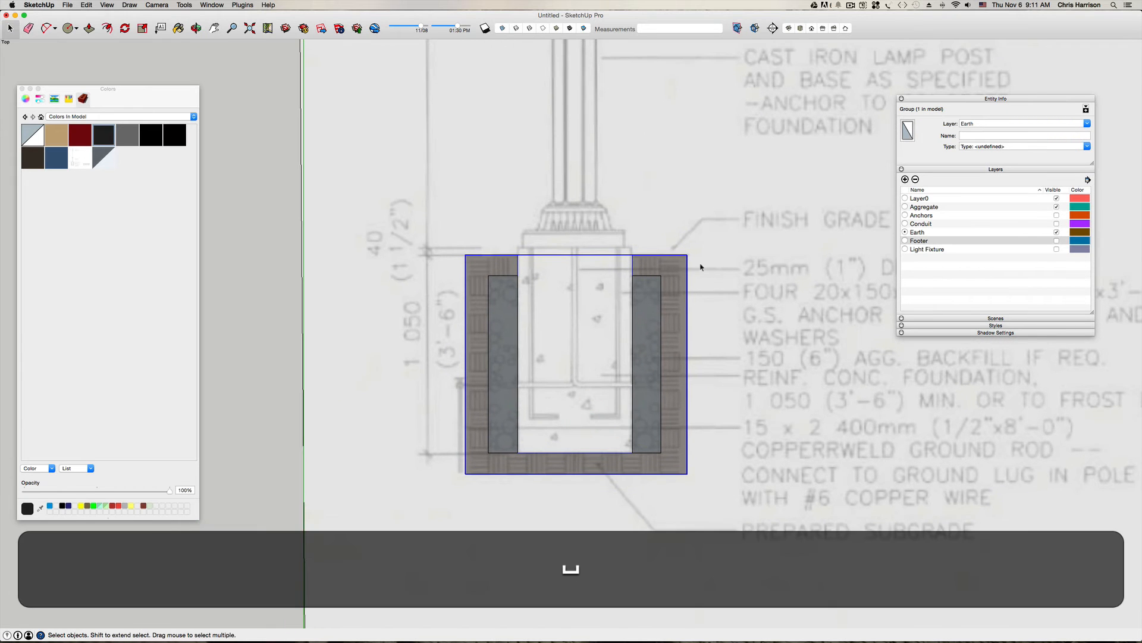
click(965, 232)
double_click(672, 310)
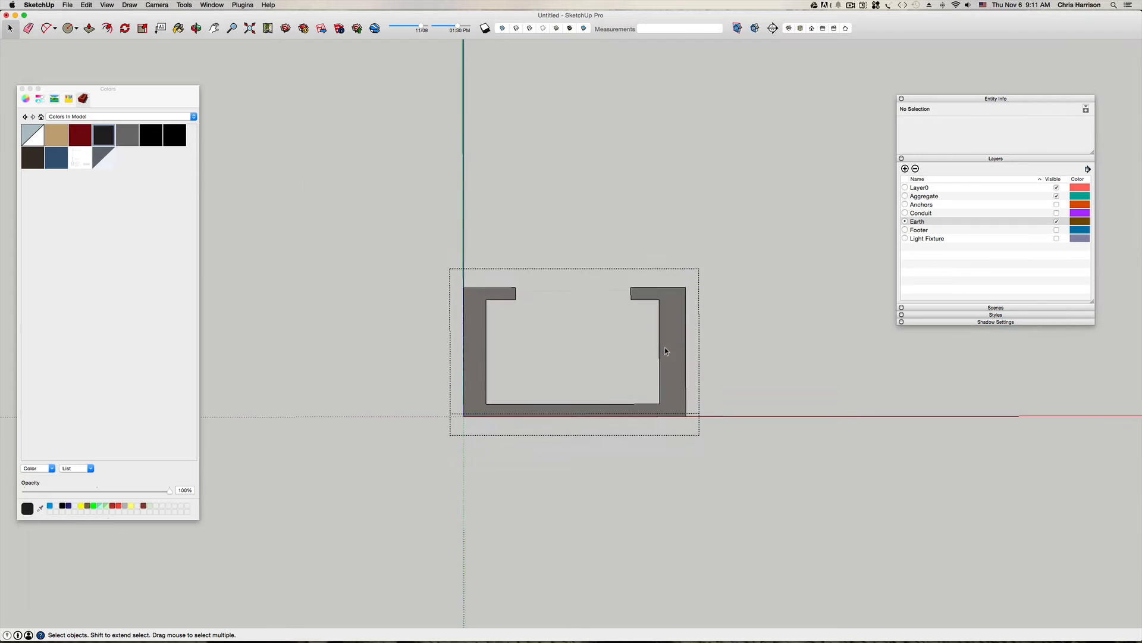
click(665, 350)
text(p5)
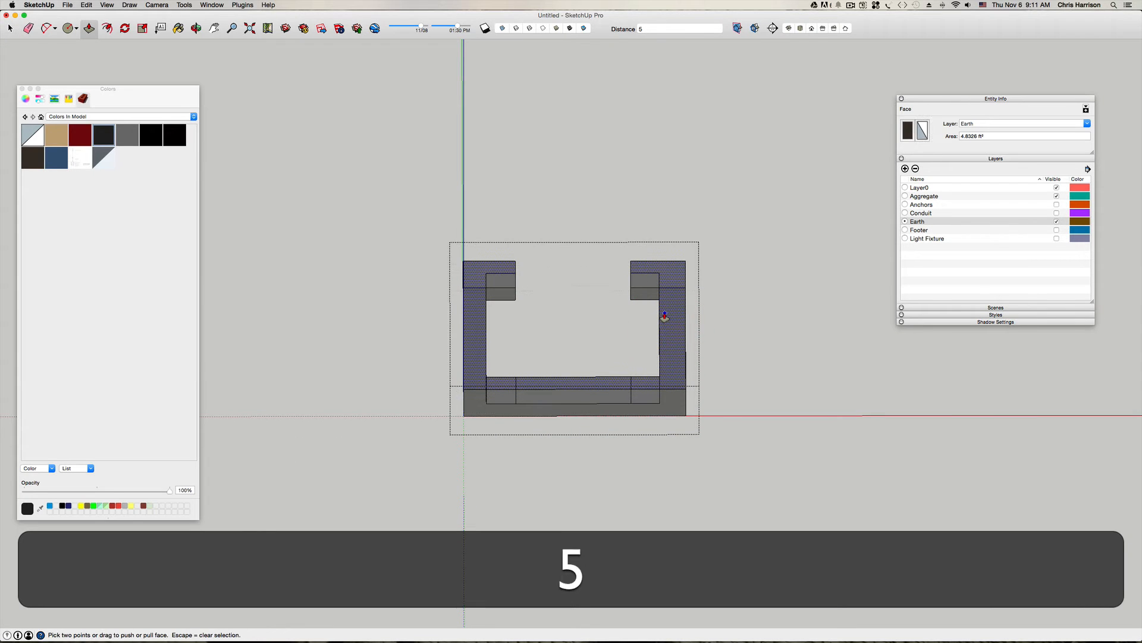
key(Return)
key(space)
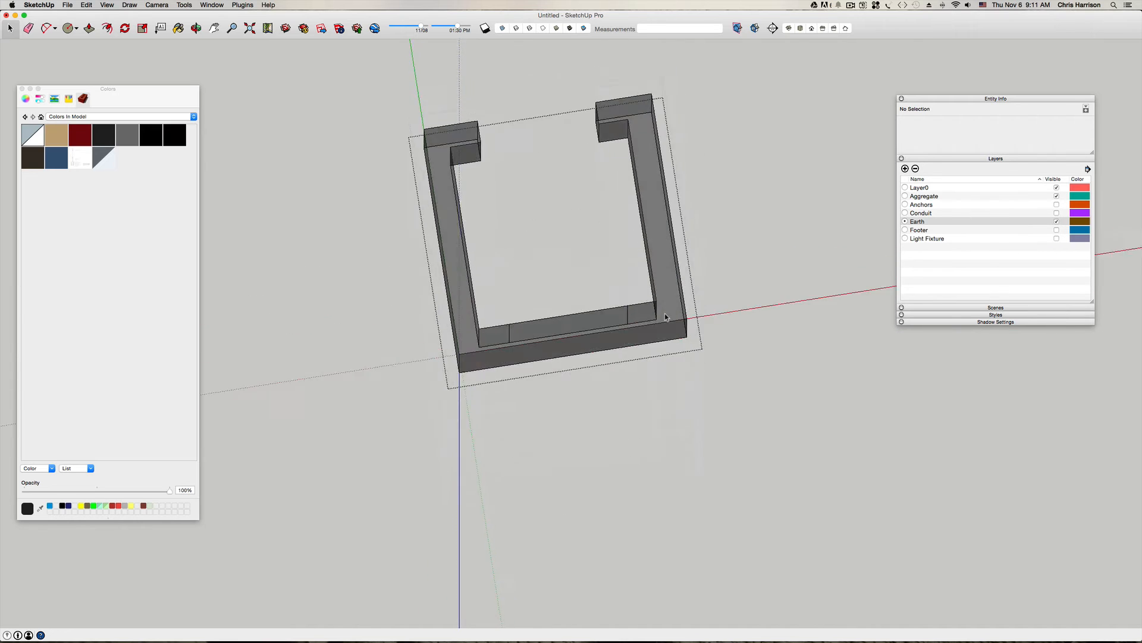
Step: Extend the Earth volume's bottom U-shaped face downward by 5 ft and close the group
key(super+i)
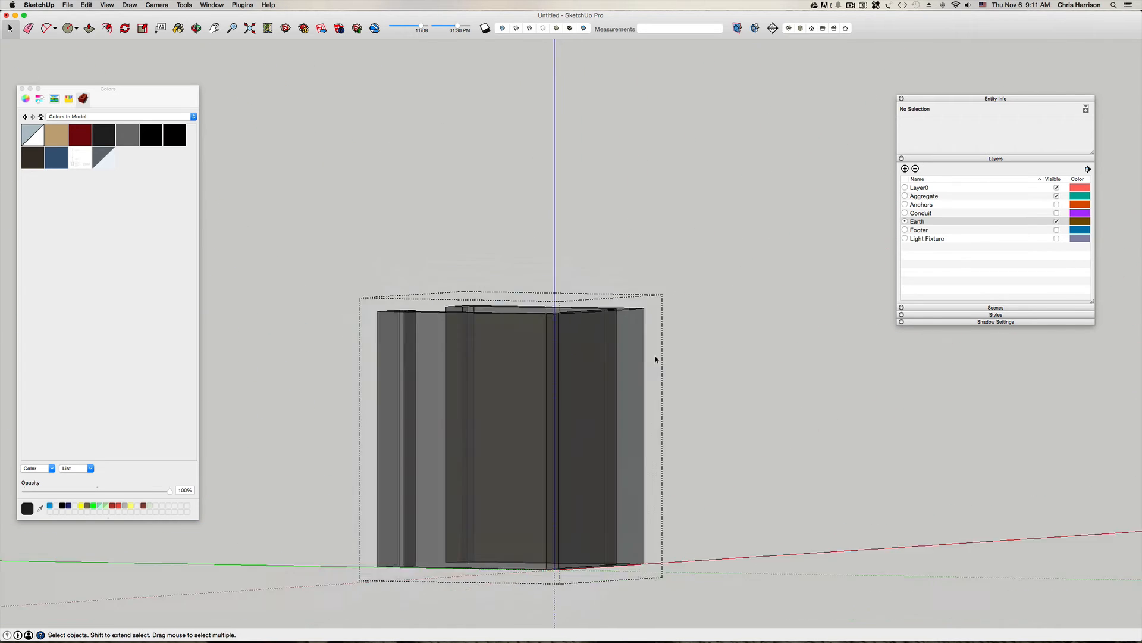
click(565, 513)
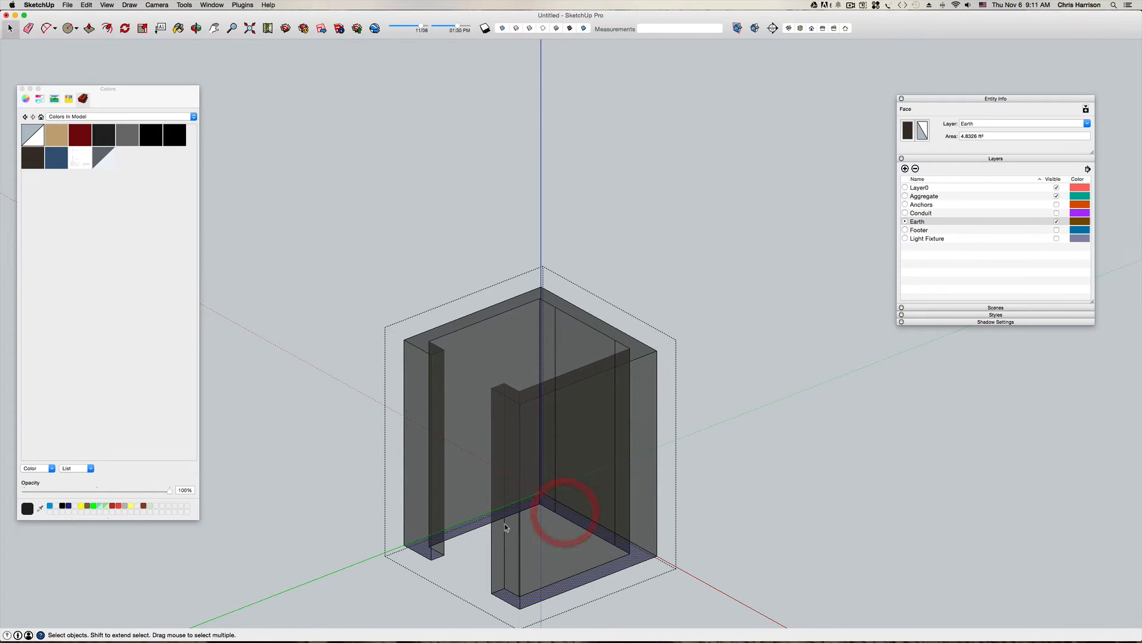
key(p)
click(561, 544)
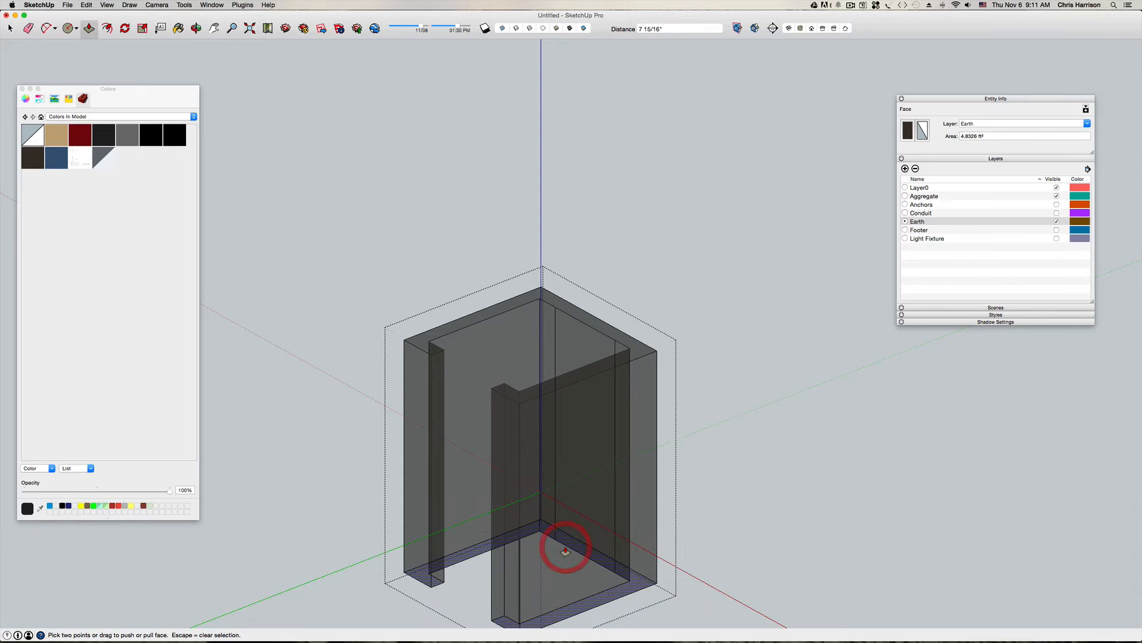
text(5)
key(Return)
key(space)
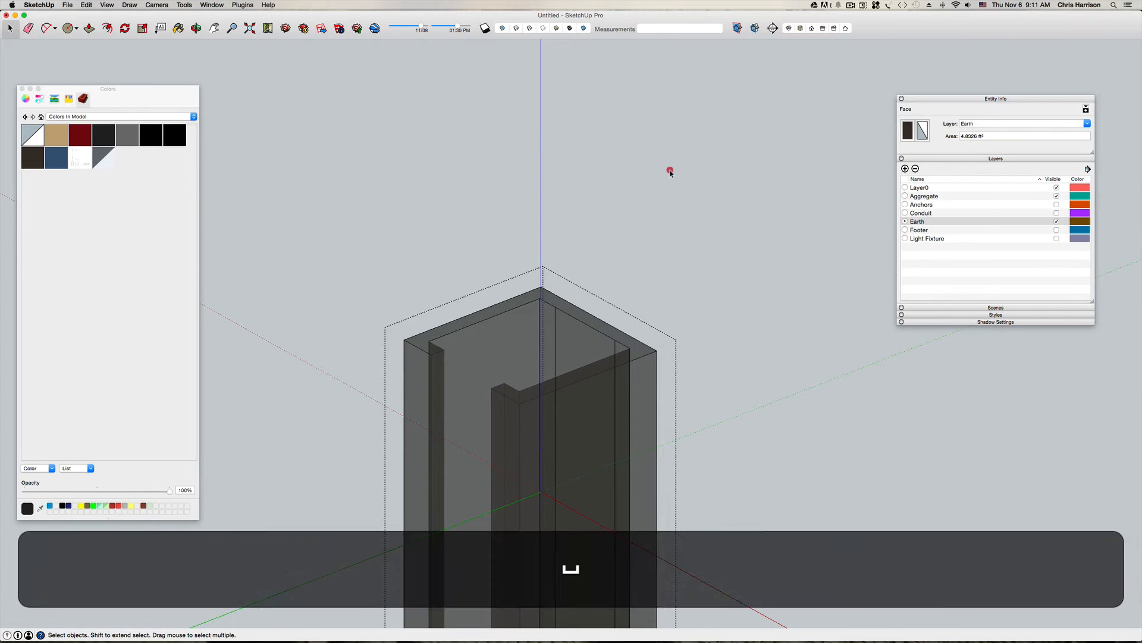
click(670, 173)
Step: Make the Footer layer visible again together with the Earth and Aggregate volumes
key(super+1)
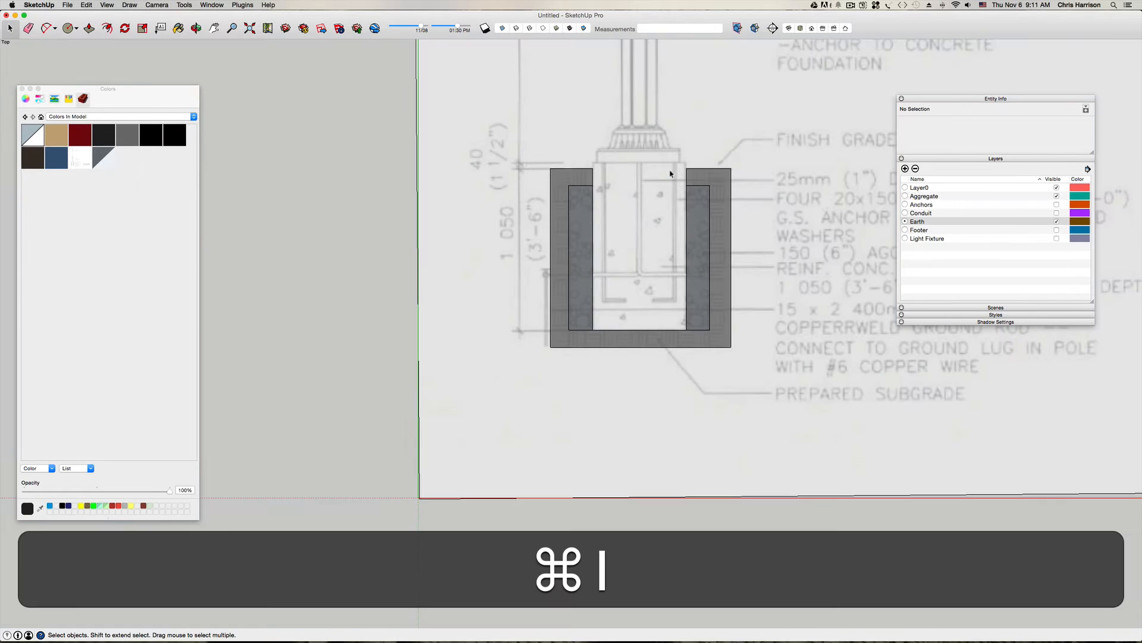
key(h)
drag(671, 179, 479, 256)
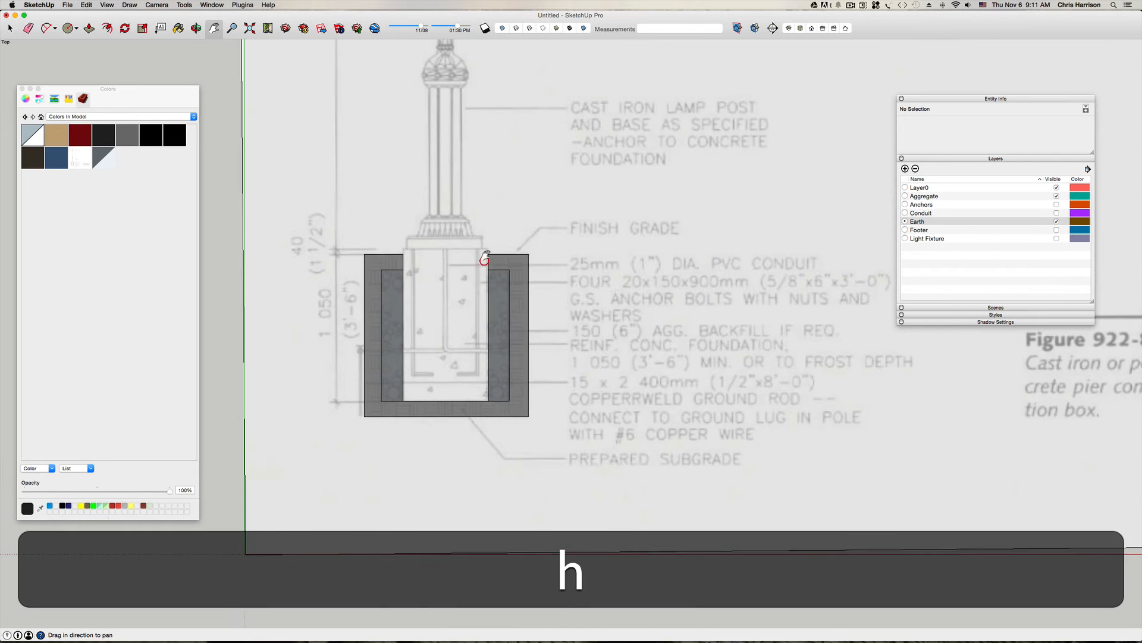
scroll(480, 256, down, 3)
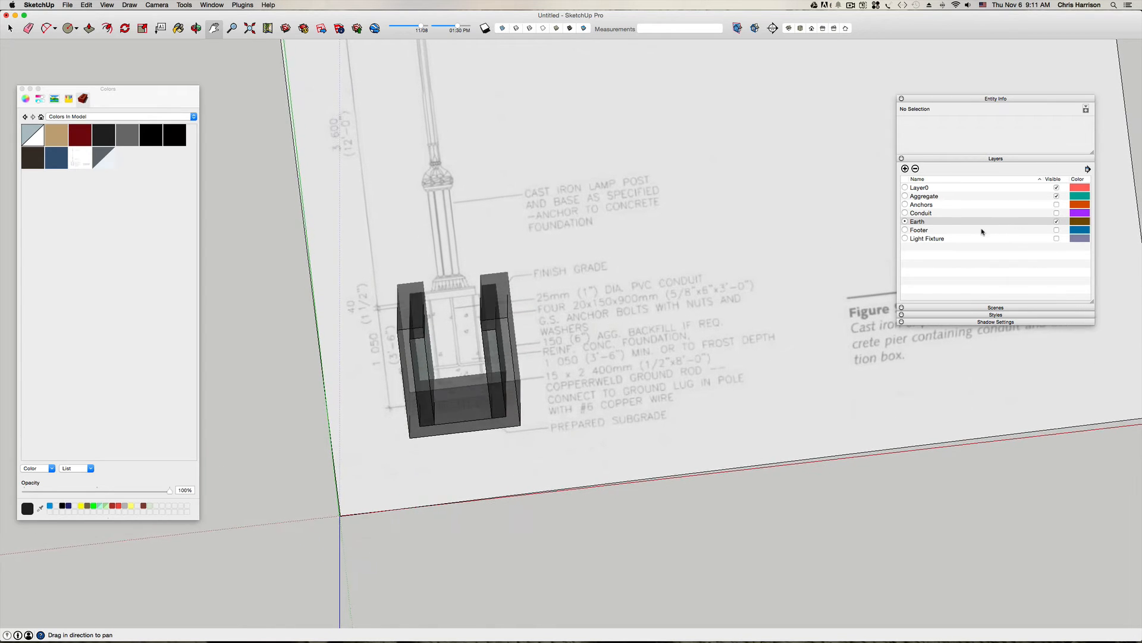
click(1057, 229)
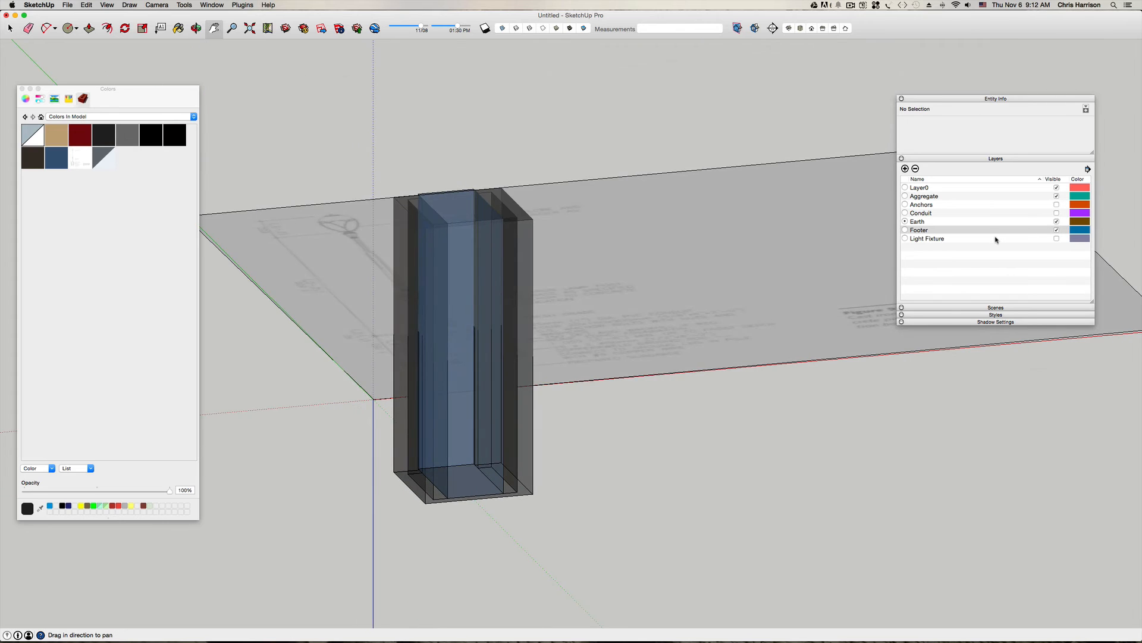
key(super+i)
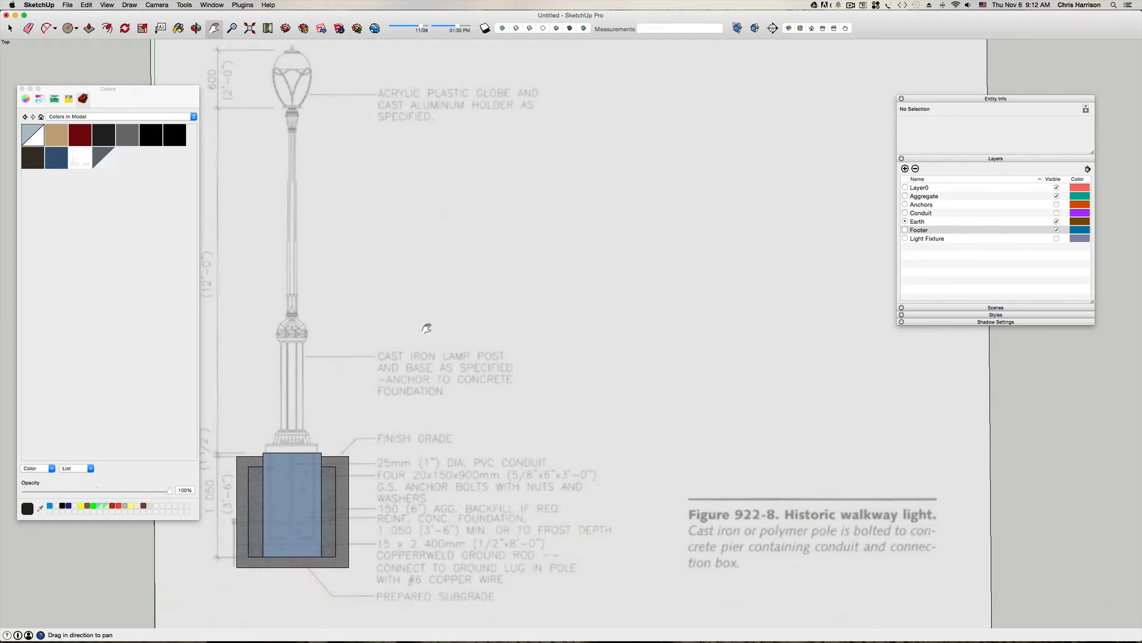
scroll(426, 328, down, 1)
drag(408, 391, 610, 391)
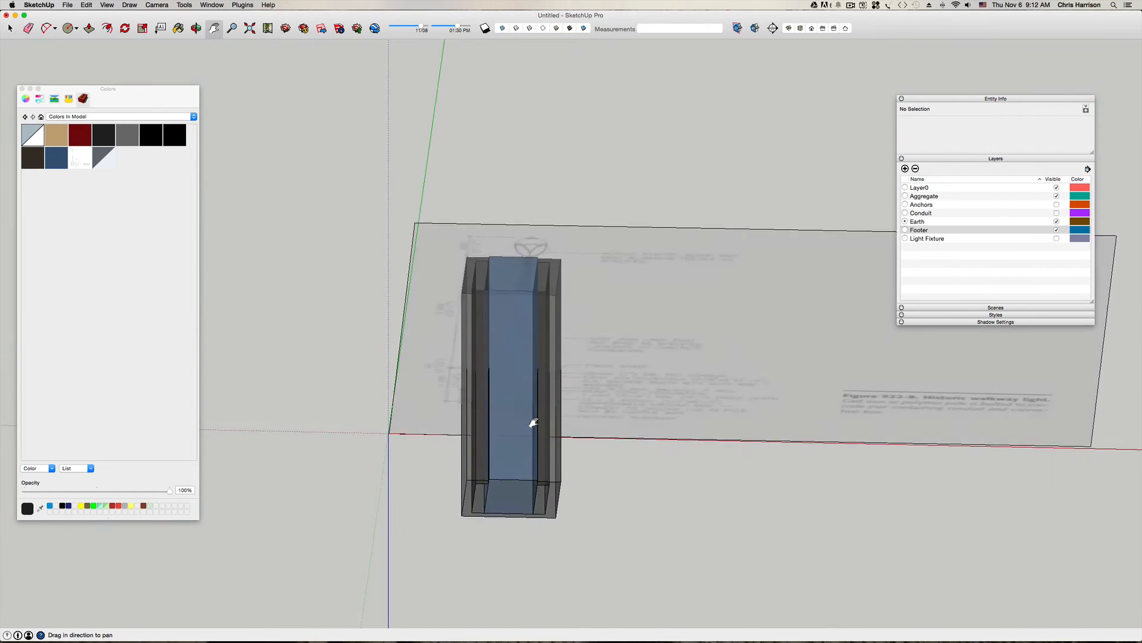
key(space)
click(515, 290)
click(515, 290)
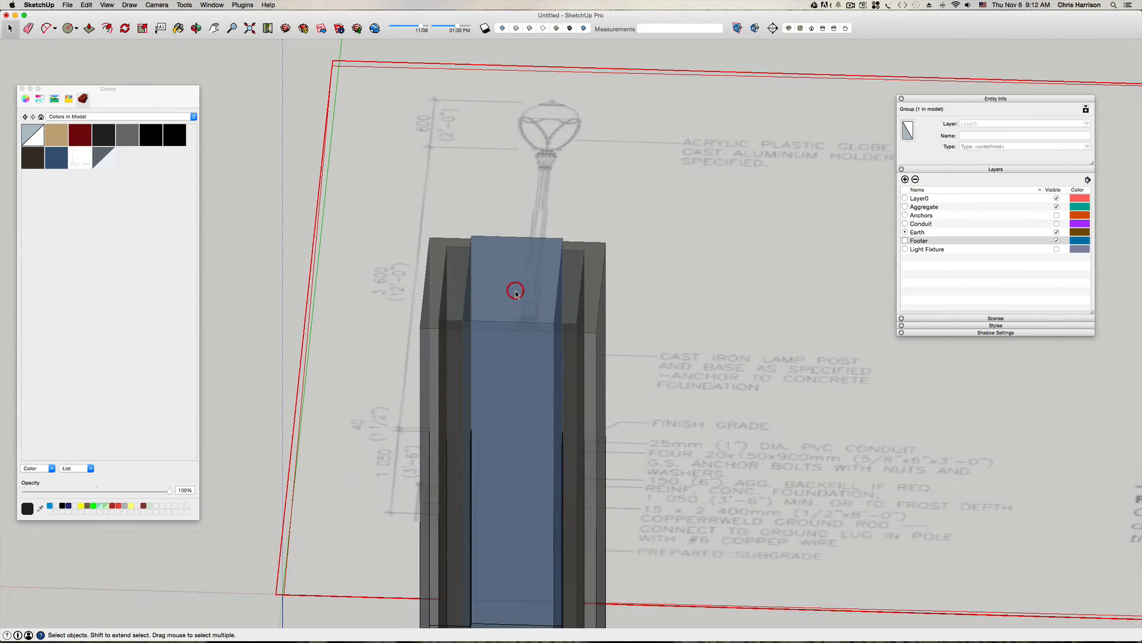
key(space)
click(289, 186)
click(484, 321)
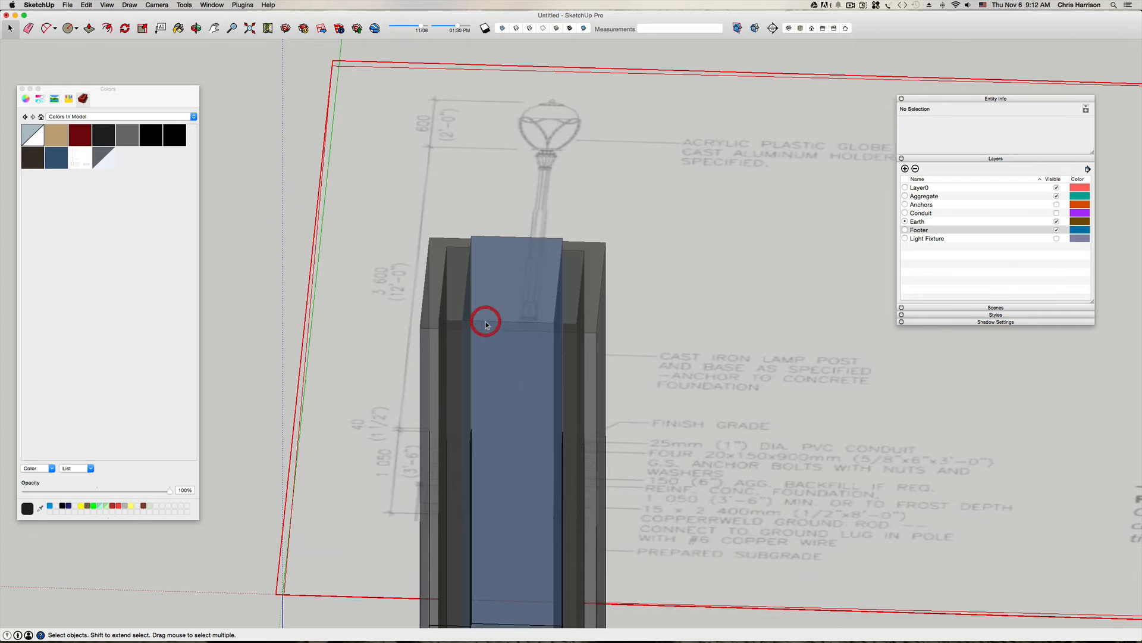
Step: Open the blue Footer group, push its top face down by 3 ft and close the group
key(super+i)
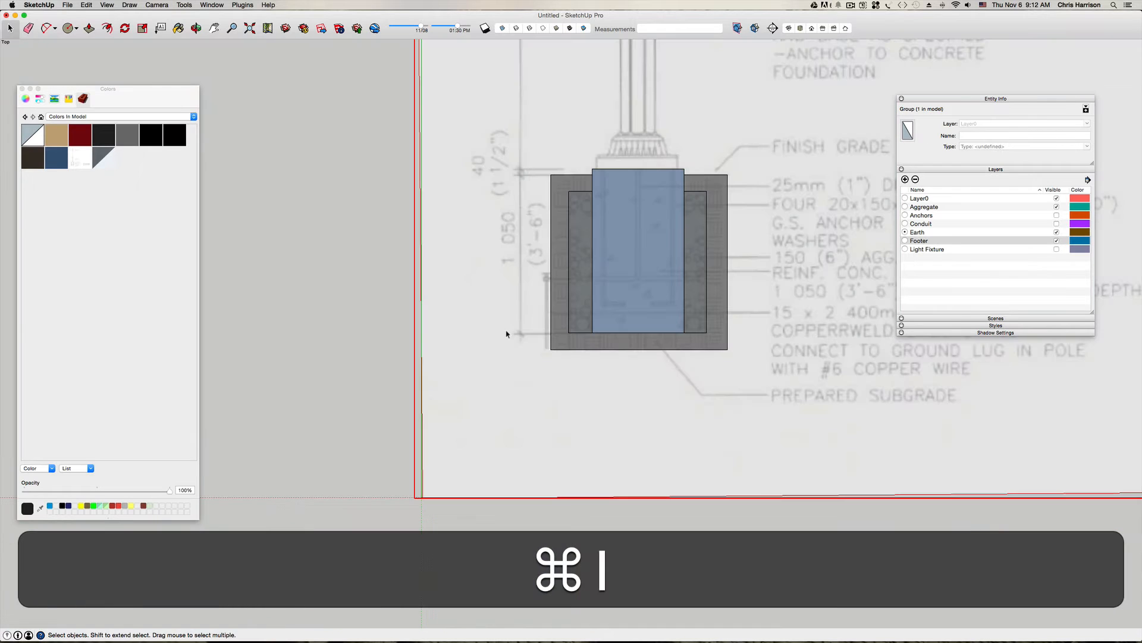
click(694, 260)
double_click(651, 254)
click(643, 254)
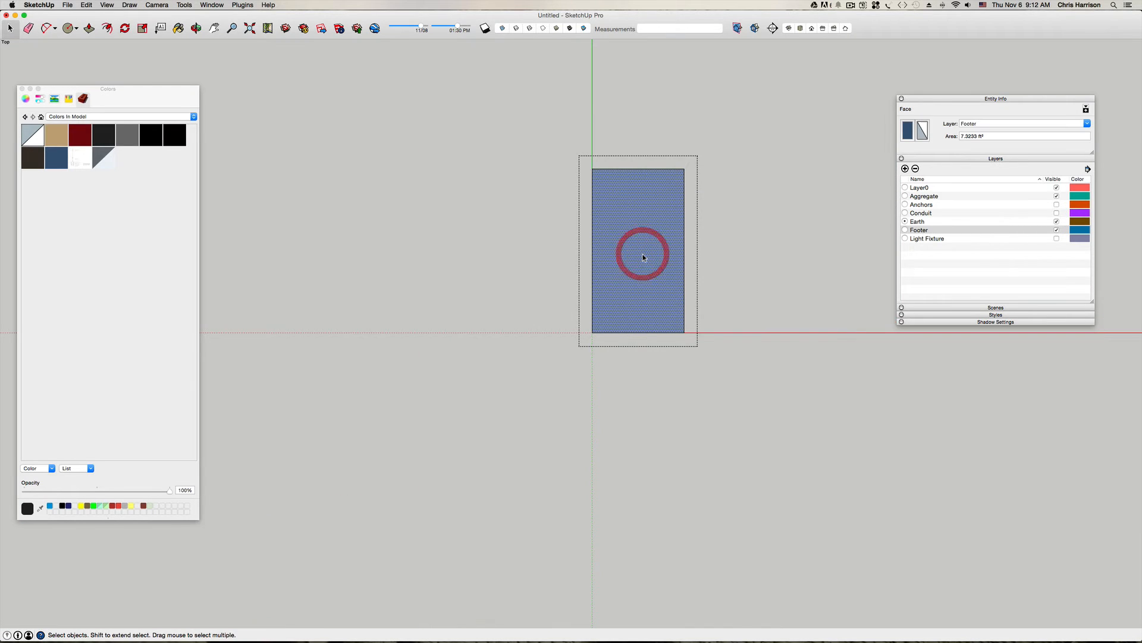
key(p)
drag(638, 177, 636, 195)
text(3)
key(Return)
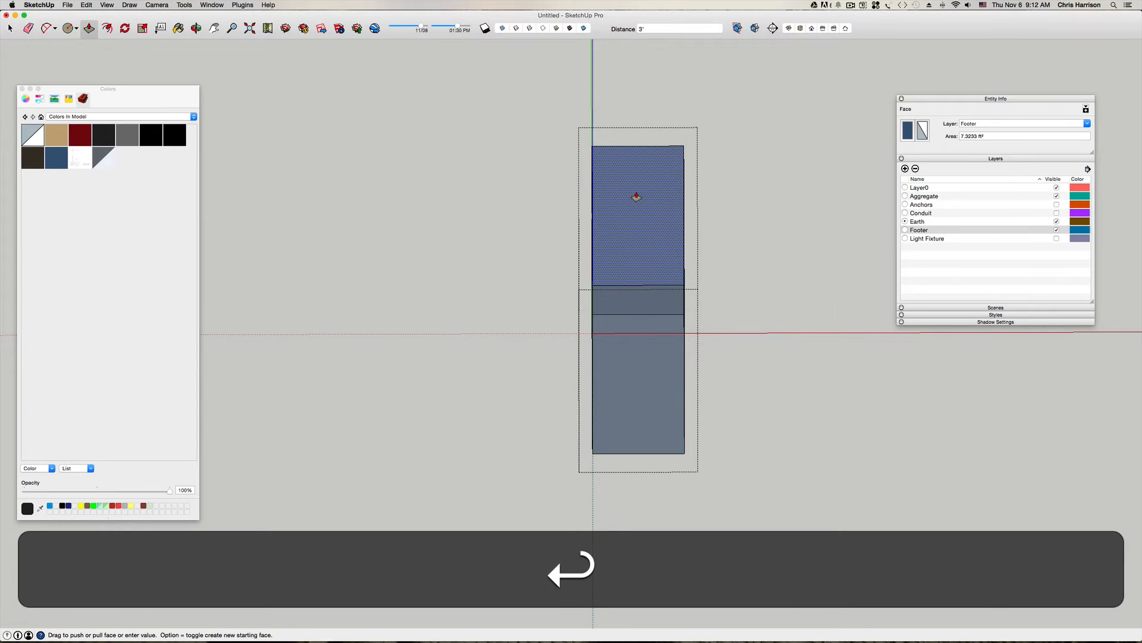
key(space)
click(717, 157)
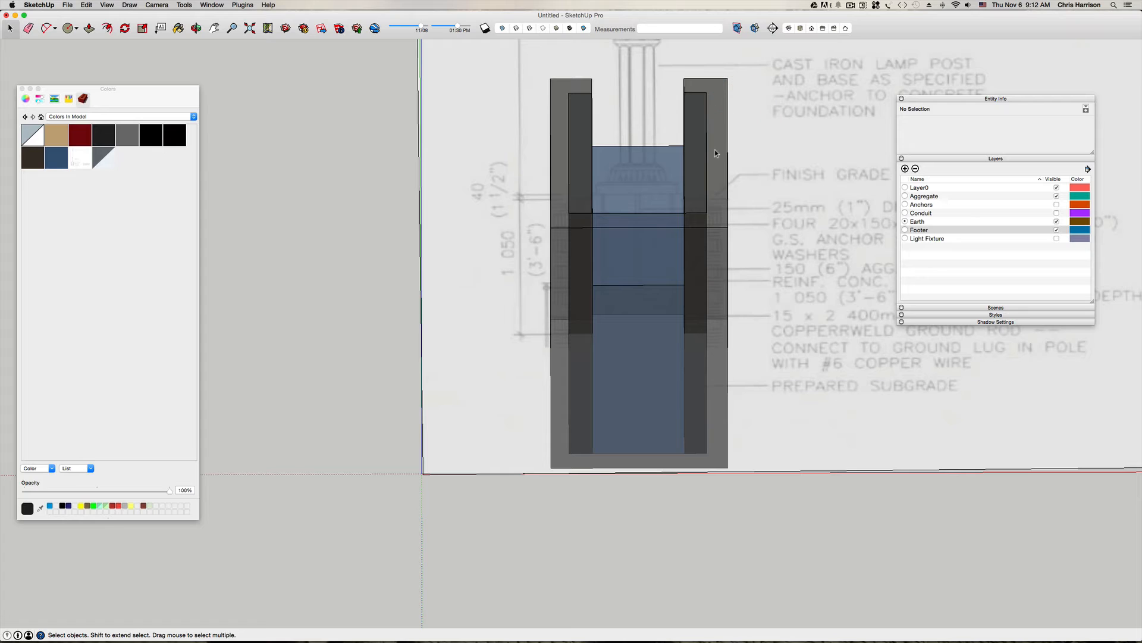
Step: Inside the Aggregate group, push the top faces of both strips down by 3 ft, then close the group
click(700, 159)
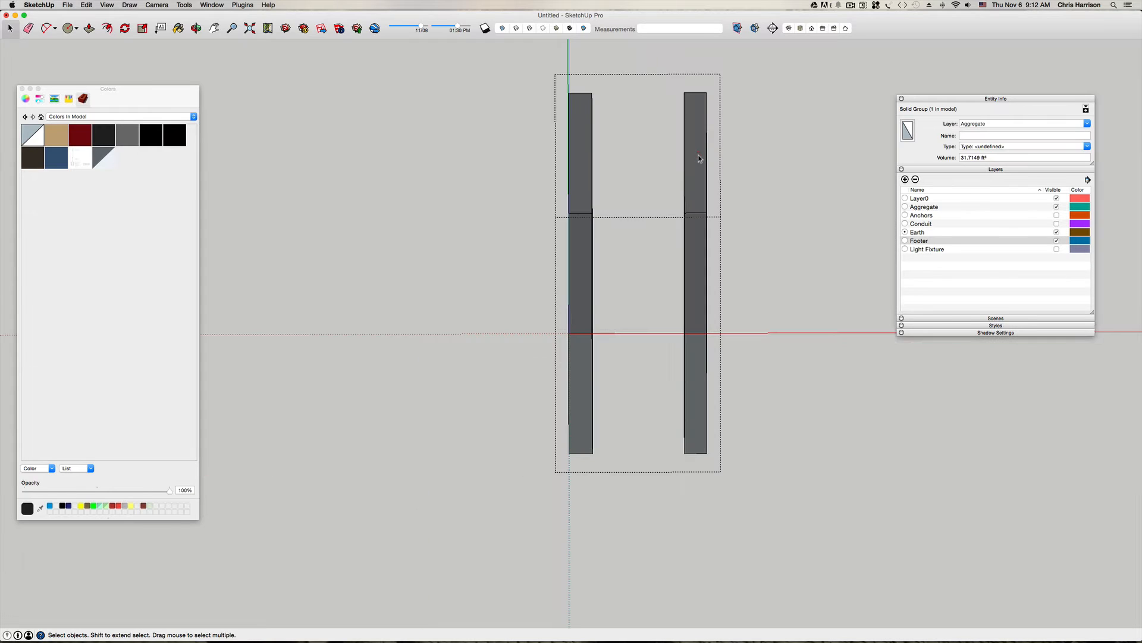
double_click(699, 159)
click(698, 159)
text(p)
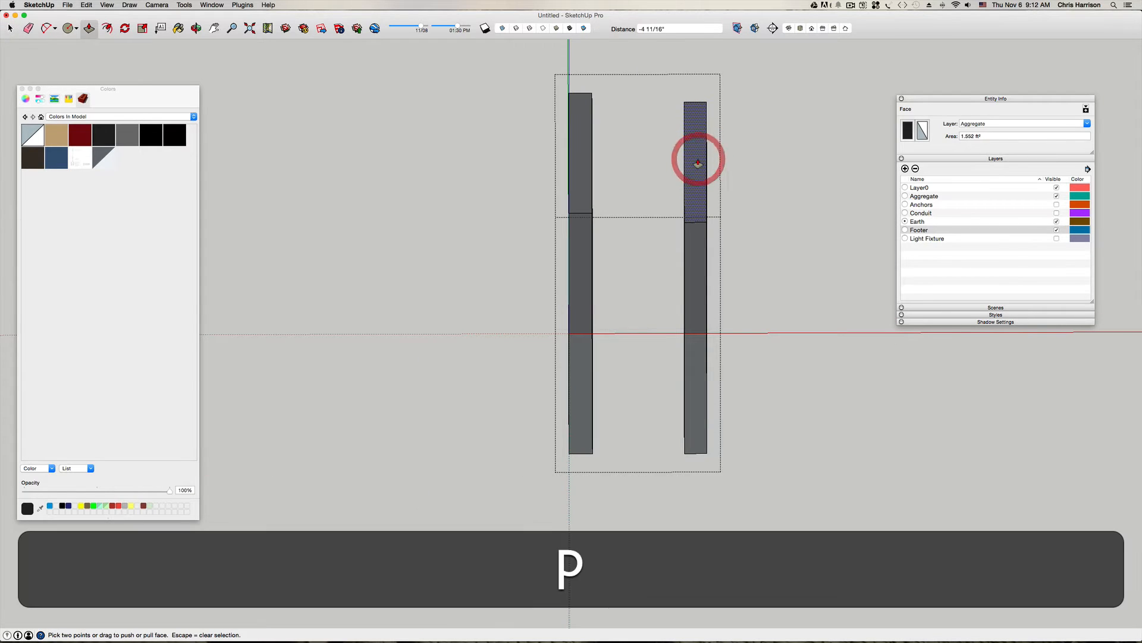
text(3')
key(Return)
key(space)
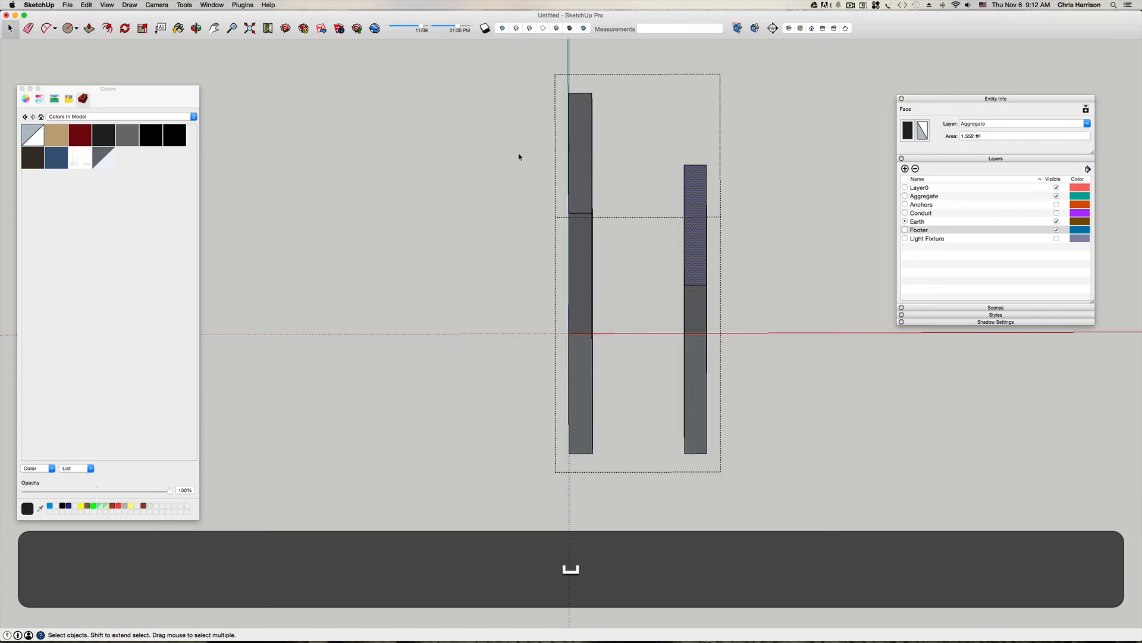
click(580, 138)
key(p)
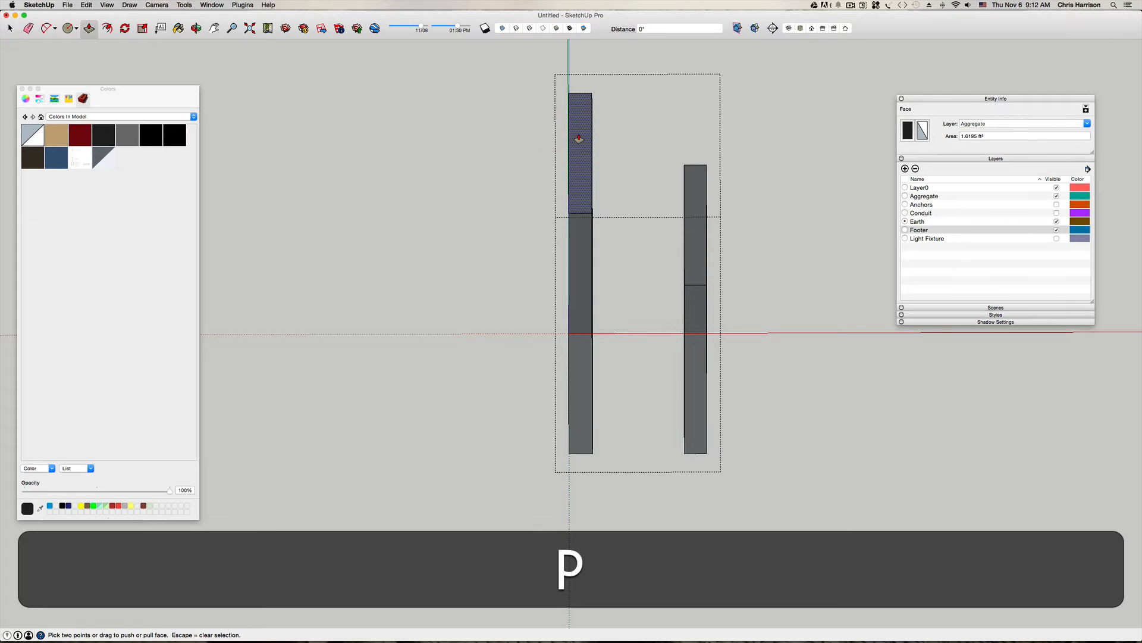
click(579, 135)
key(space)
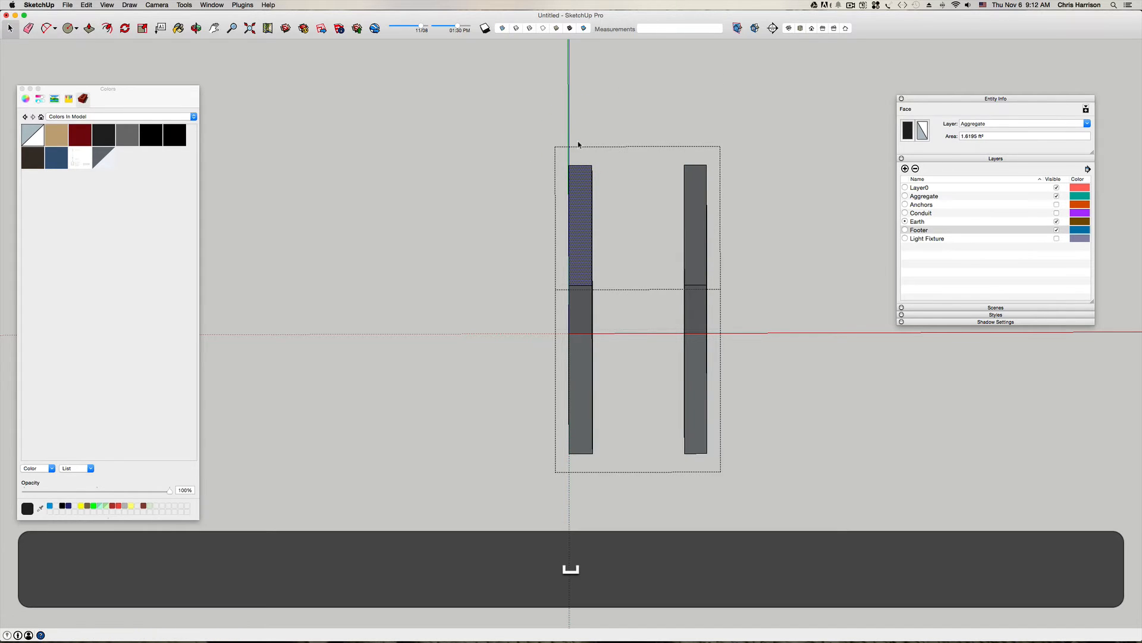
click(607, 109)
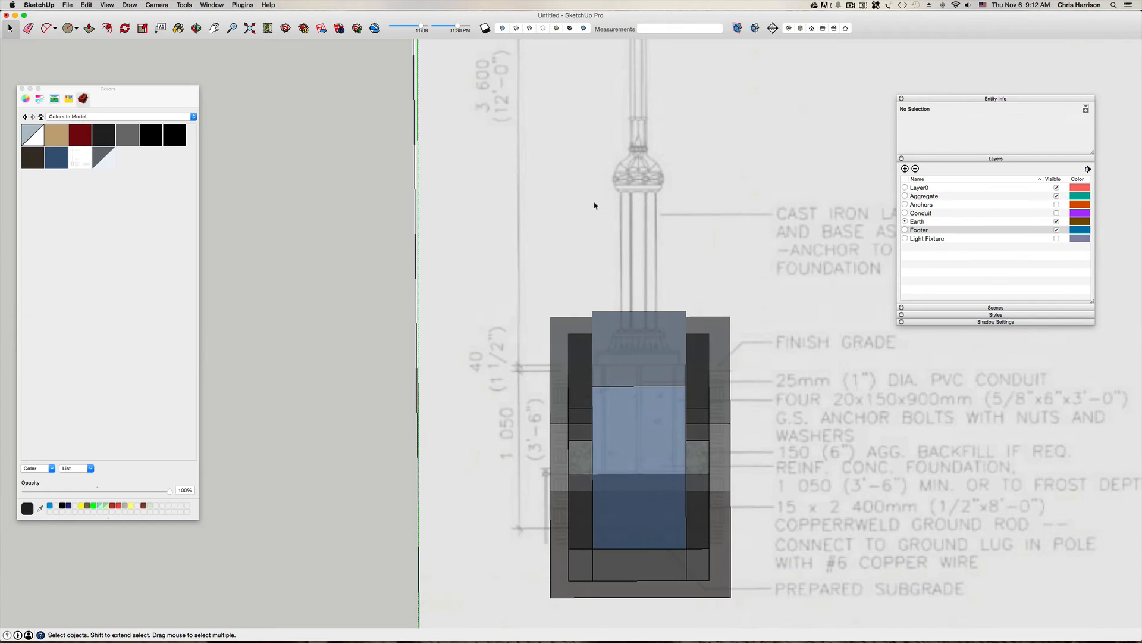
Step: Inside the Earth group, push the U-shaped top face down by 3 ft, then close the group
middle_drag(596, 207, 590, 194)
mouse_move(598, 211)
middle_down()
mouse_move(676, 454)
mouse_move(693, 428)
mouse_move(693, 337)
middle_up()
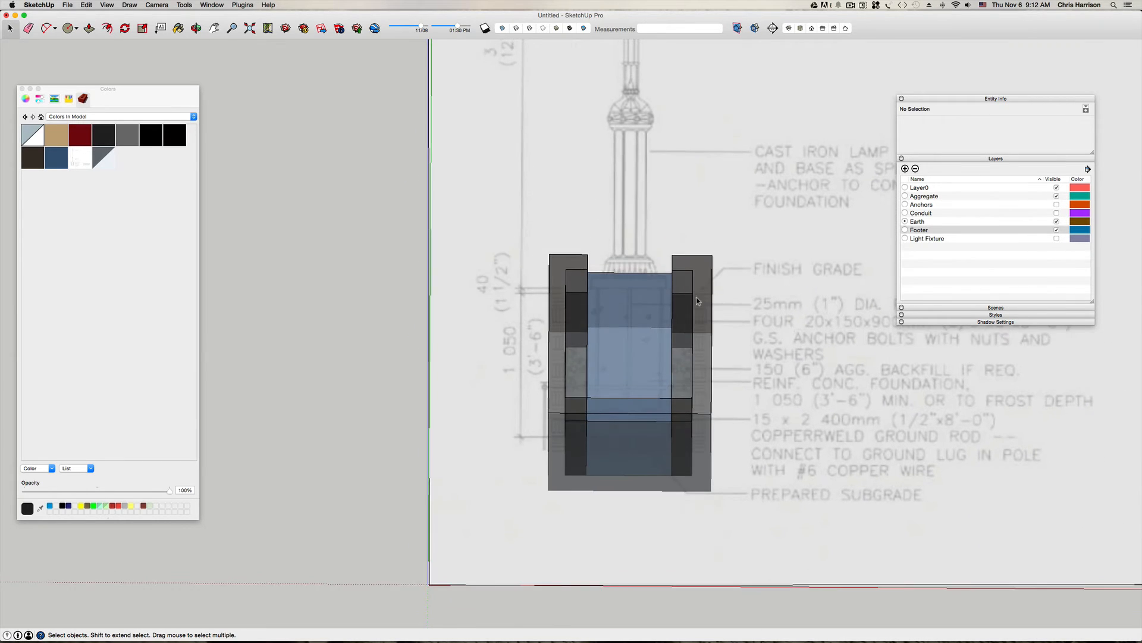
double_click(704, 276)
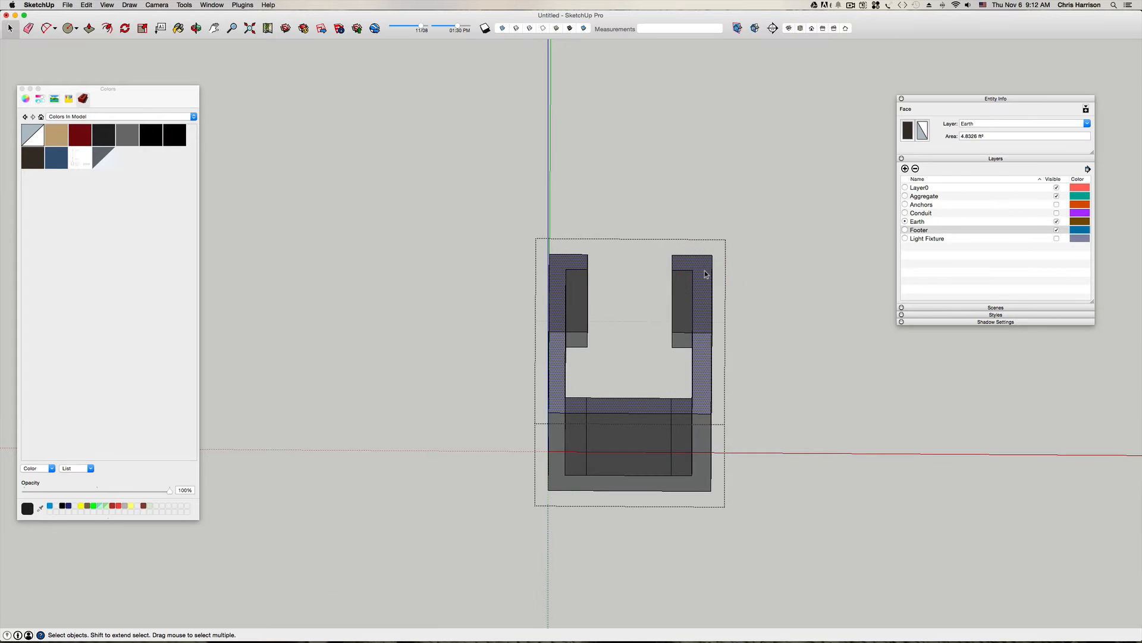
key(p)
click(704, 276)
text(3')
key(Return)
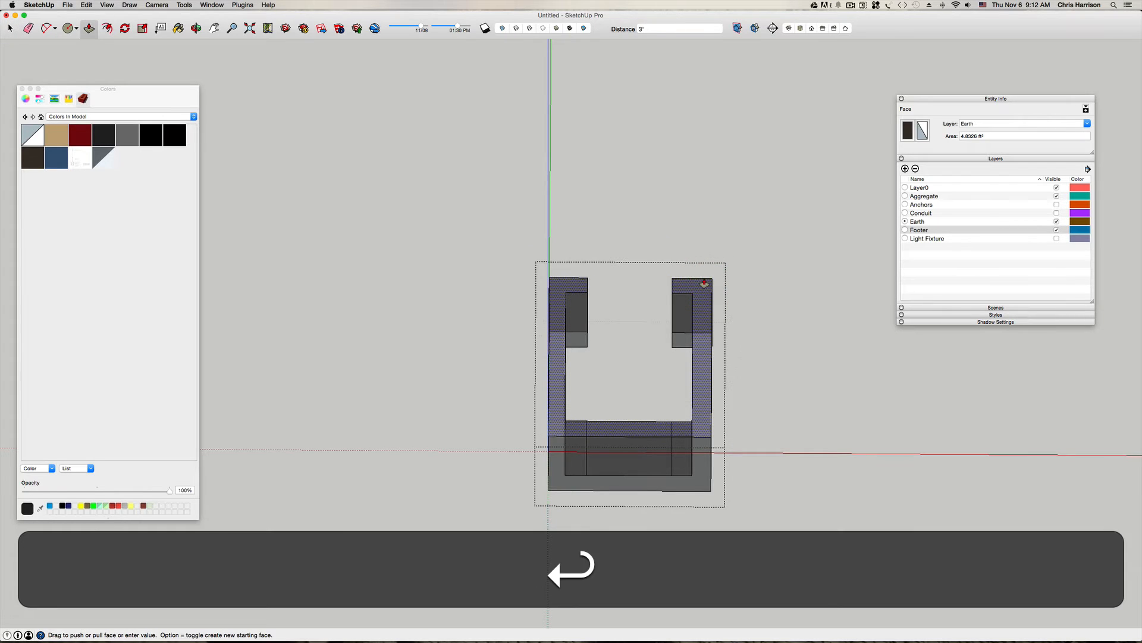
key(space)
click(675, 200)
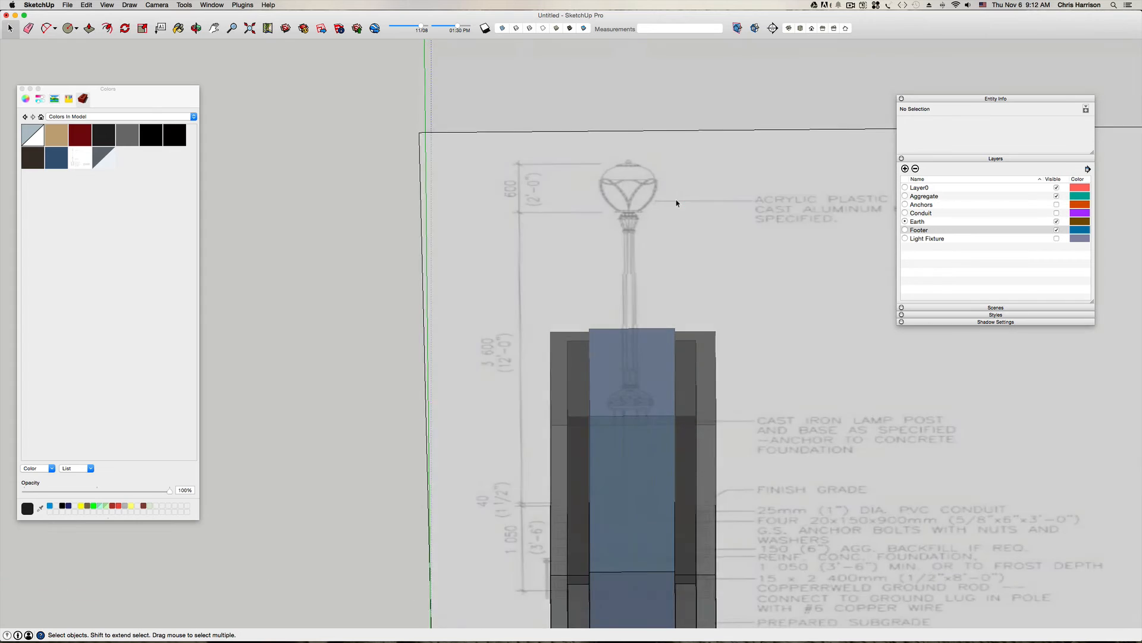
Step: Make the Conduit layer visible and inspect the conduit lines against the footer volumes in top and angled views
middle_drag(676, 200, 630, 216)
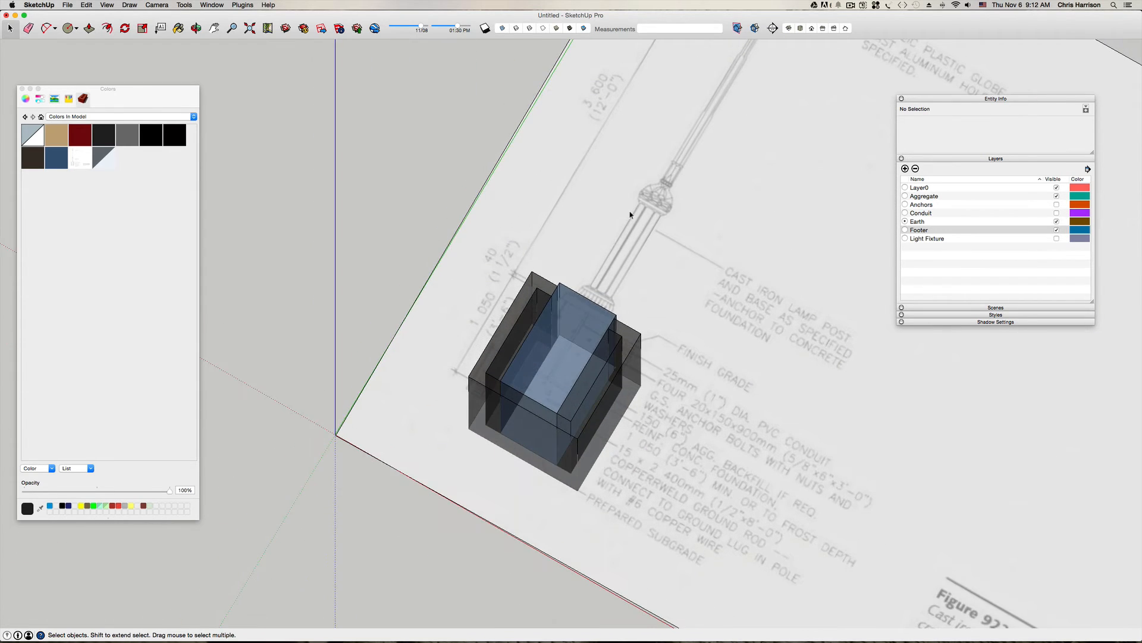
key(super+i)
key(h)
drag(640, 248, 476, 310)
drag(469, 234, 485, 314)
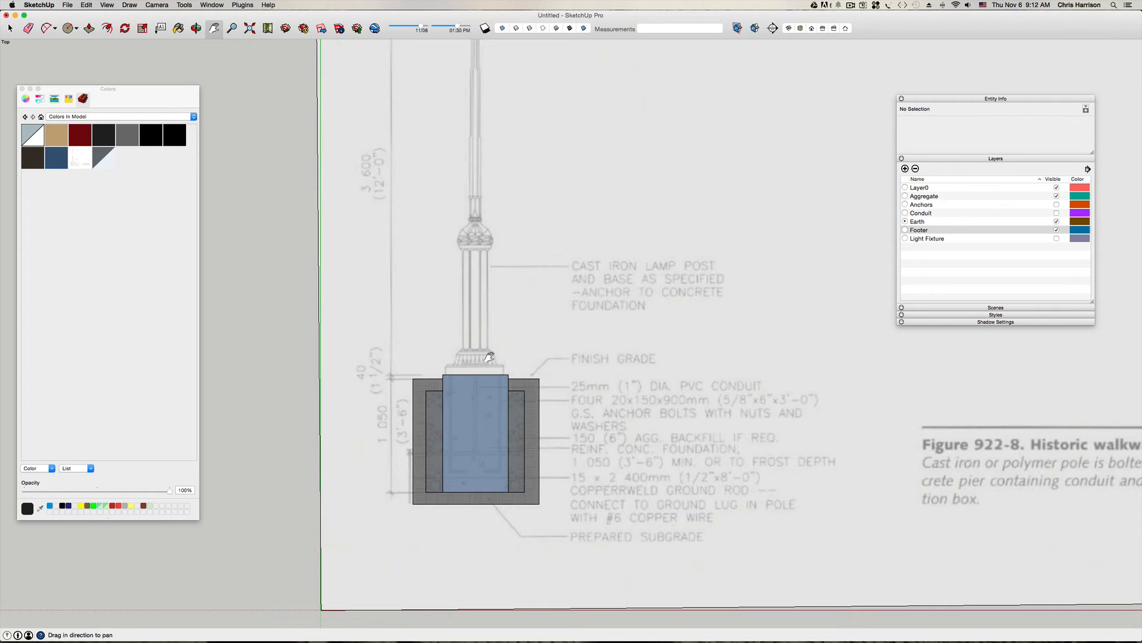
click(1057, 214)
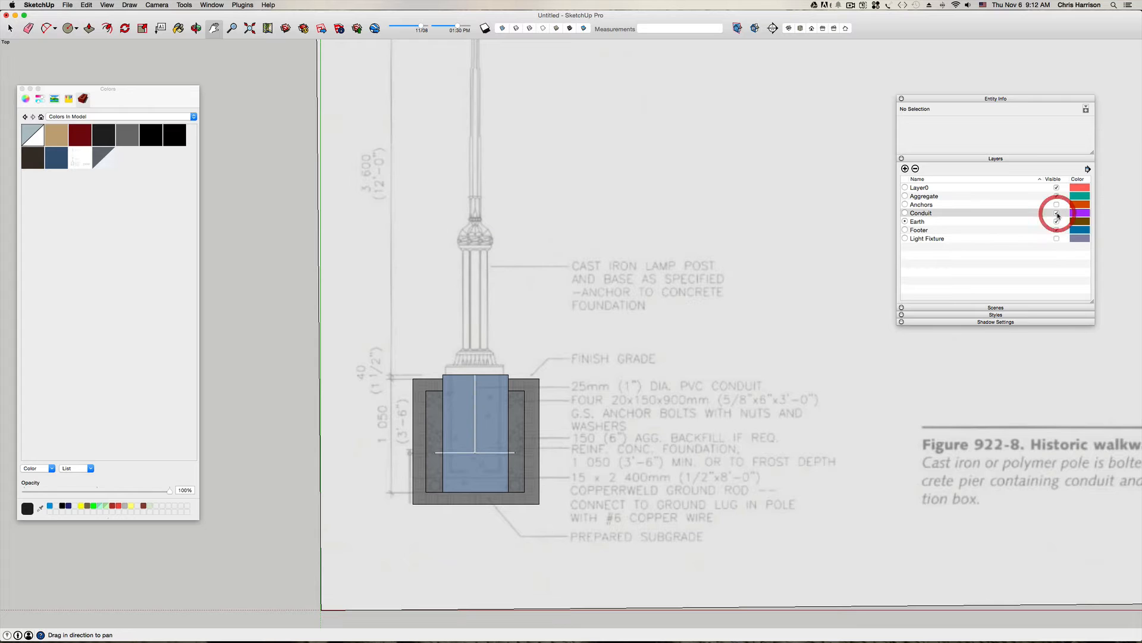
mouse_move(529, 421)
middle_down()
mouse_move(482, 422)
mouse_move(483, 288)
mouse_move(433, 302)
mouse_move(418, 339)
mouse_move(497, 285)
middle_up()
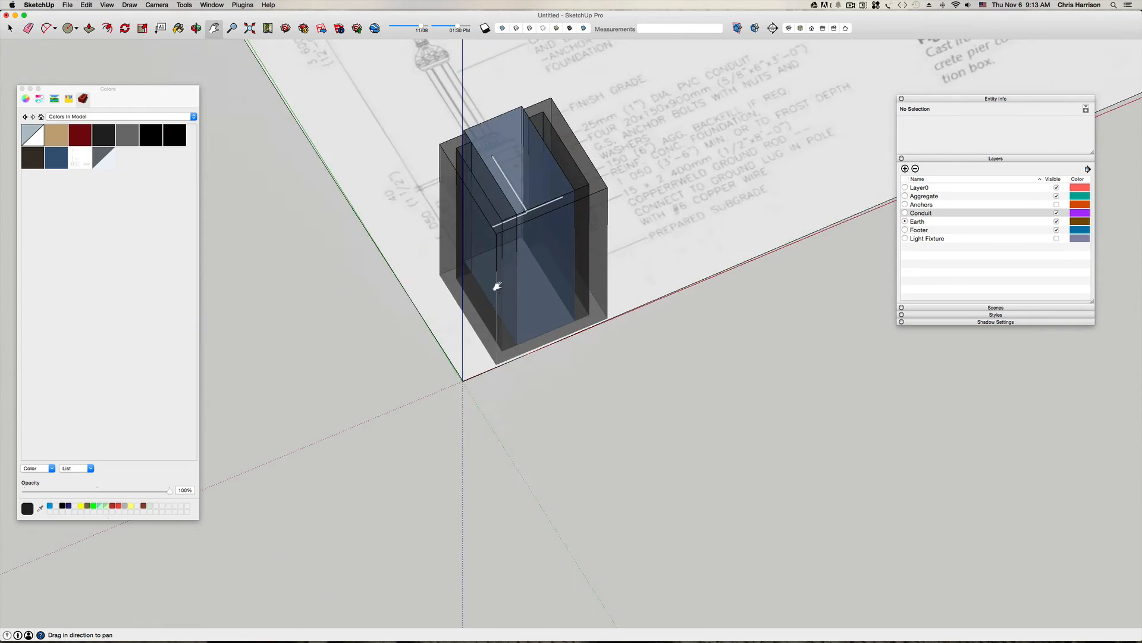
Step: Hide Layer0 containing the reference image and make the Light Fixture layer visible alongside the footer volumes and conduit
scroll(515, 195, up, 5)
scroll(515, 195, down, 8)
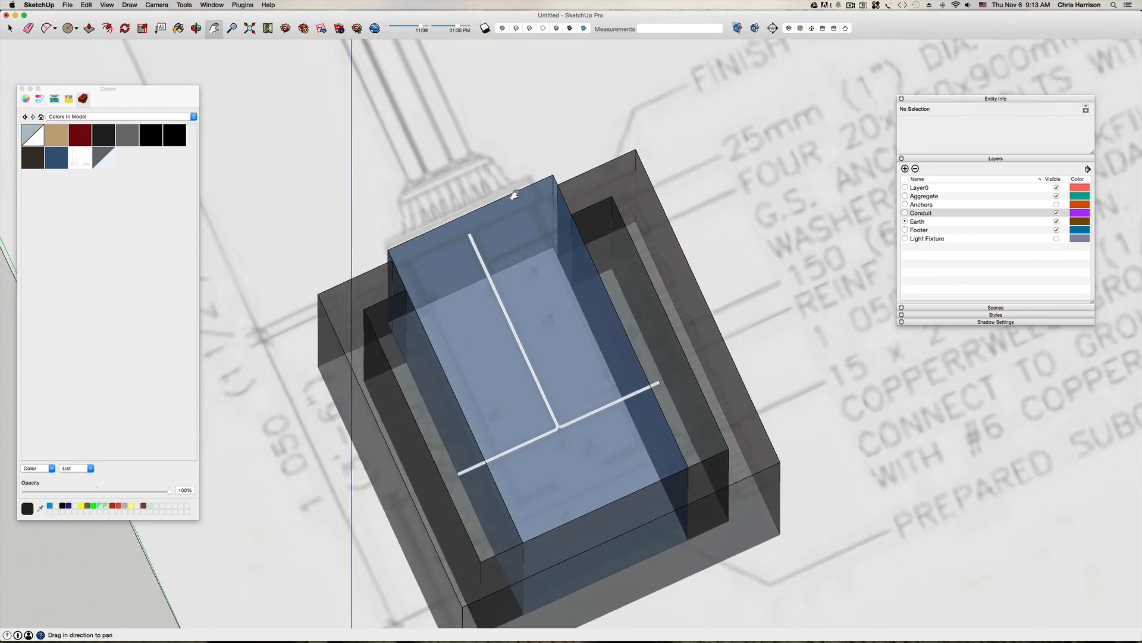
scroll(512, 191, up, 4)
scroll(512, 191, down, 6)
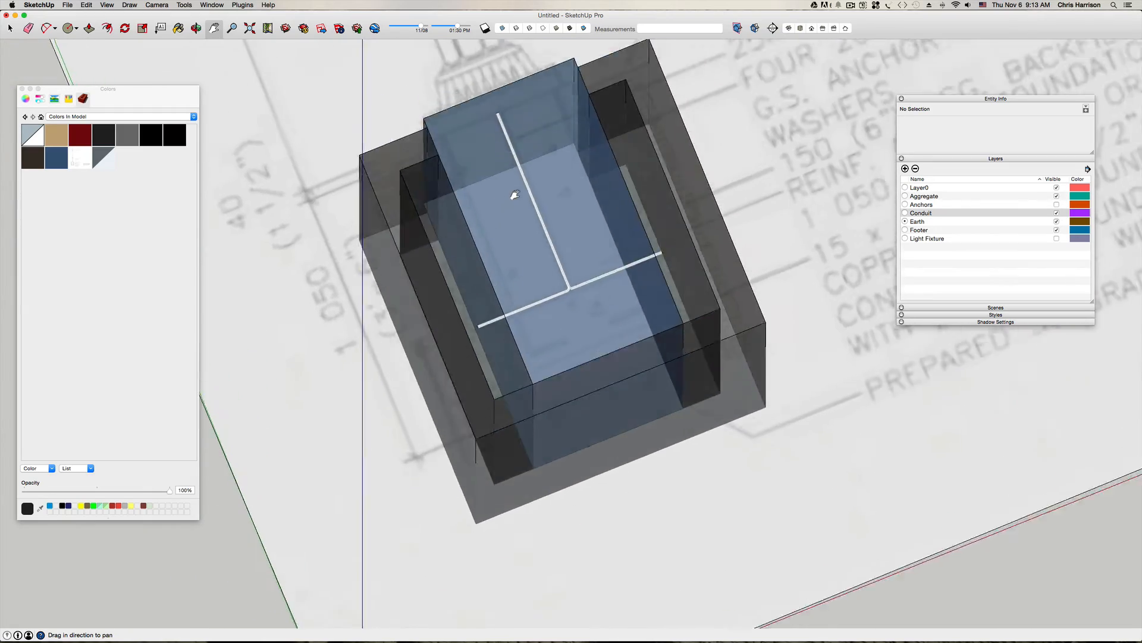
middle_drag(528, 211, 594, 261)
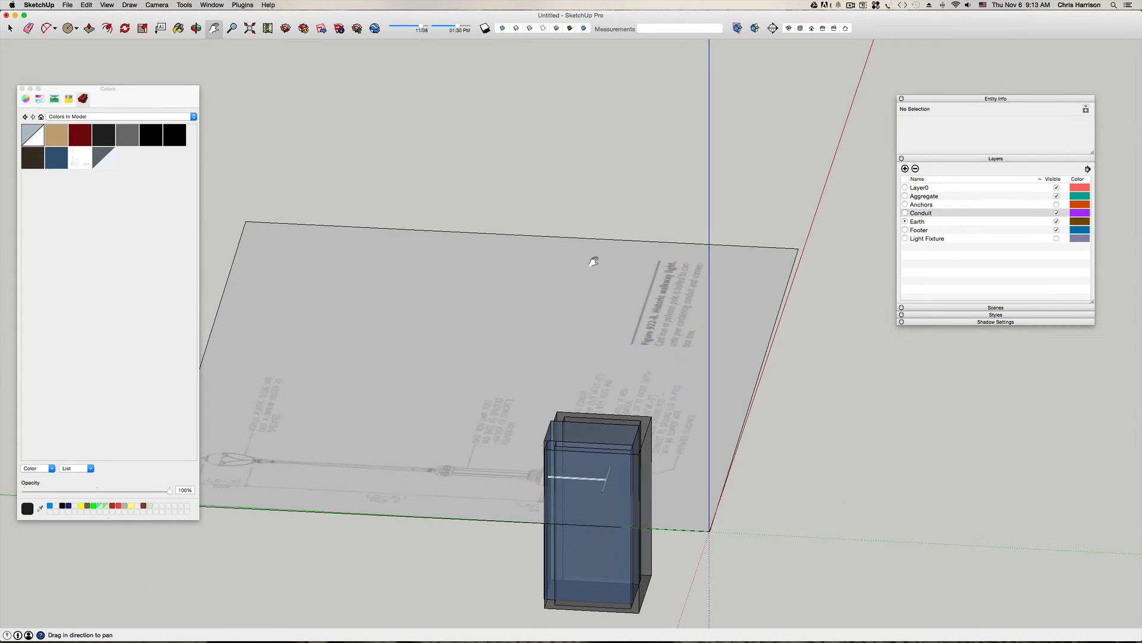
key(space)
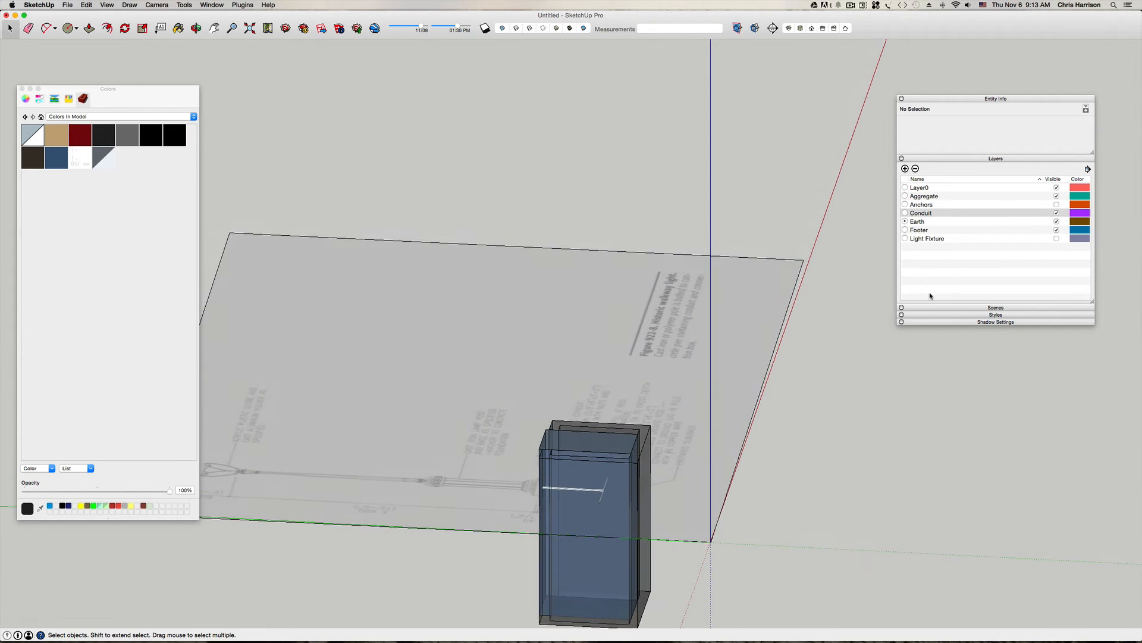
middle_drag(592, 489, 618, 424)
click(1057, 188)
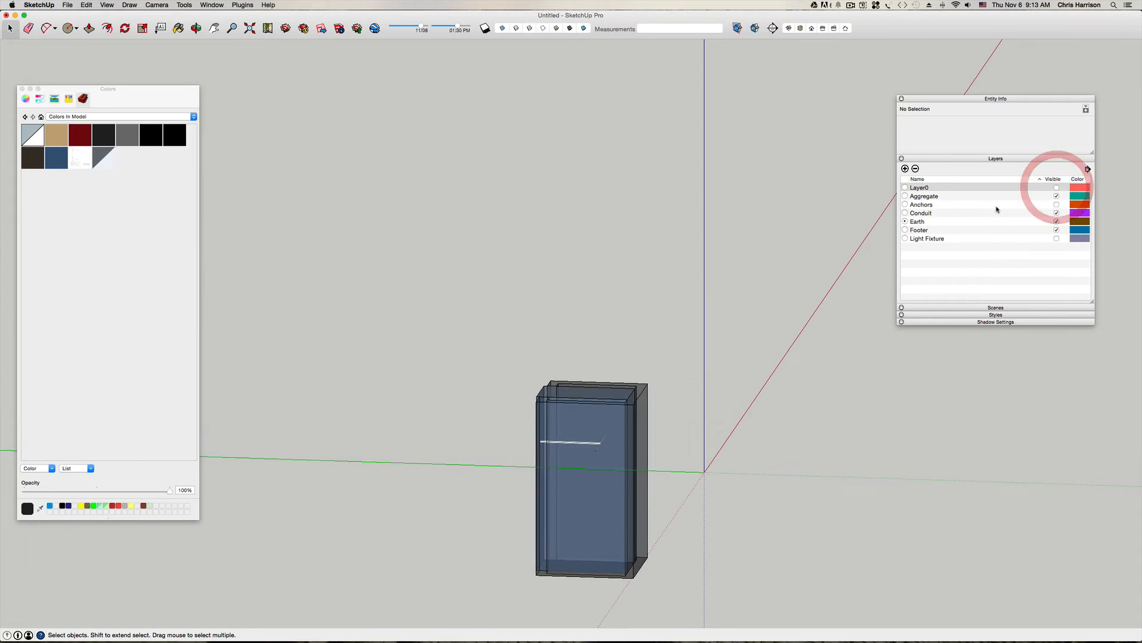
click(1056, 187)
click(1057, 188)
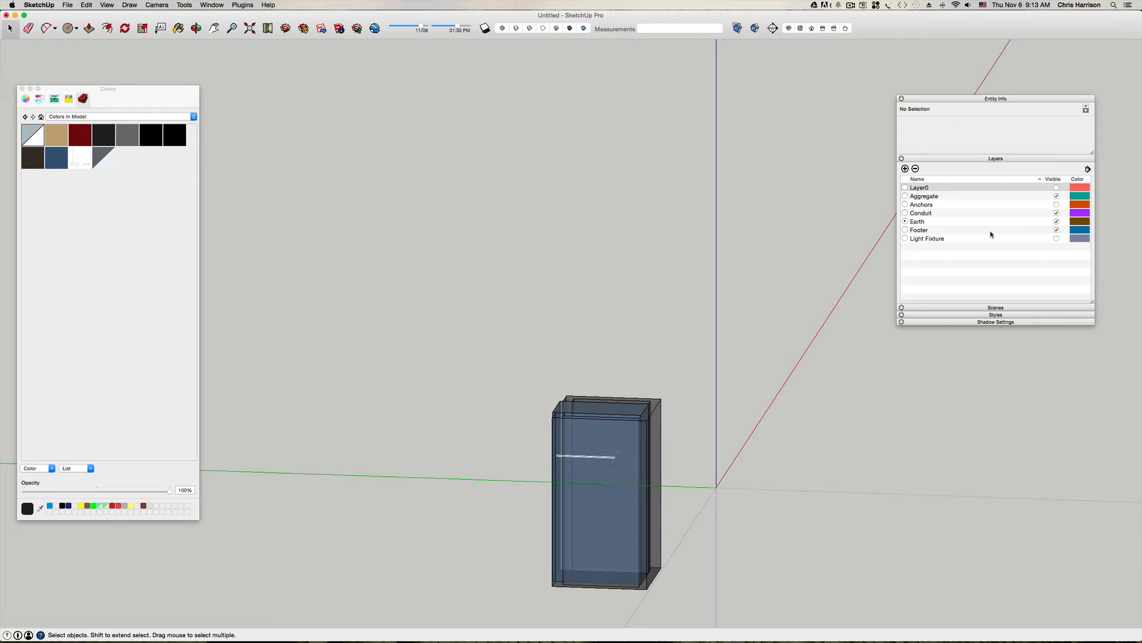
click(1057, 239)
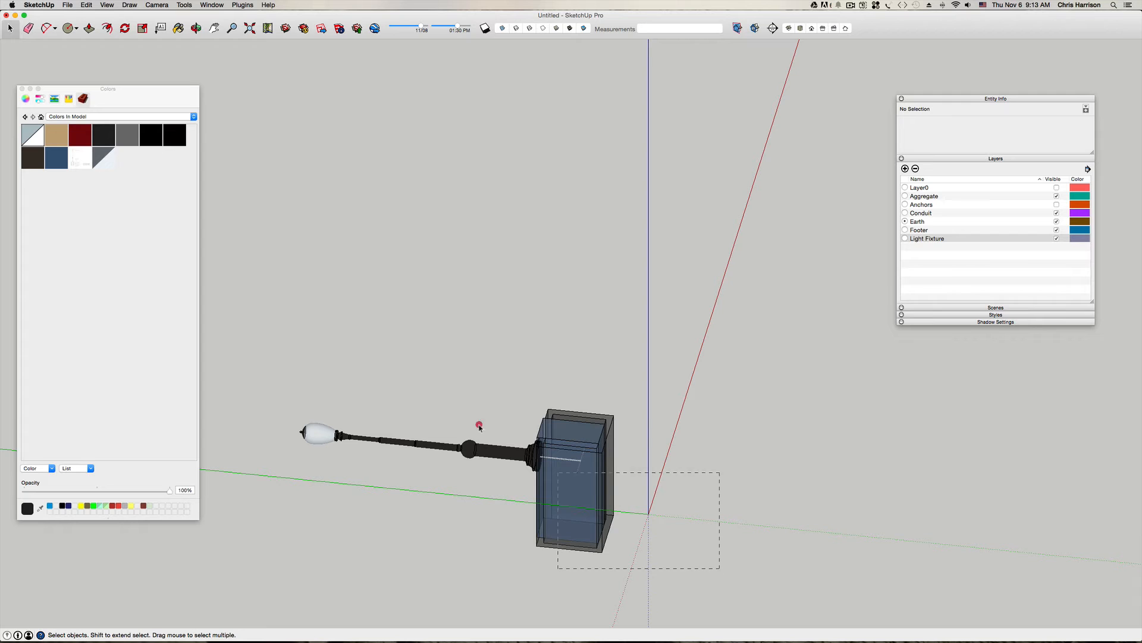
Step: Select all the light fixture and footing groups, make Light Fixture the active layer and hide Layer0
drag(286, 355, 285, 355)
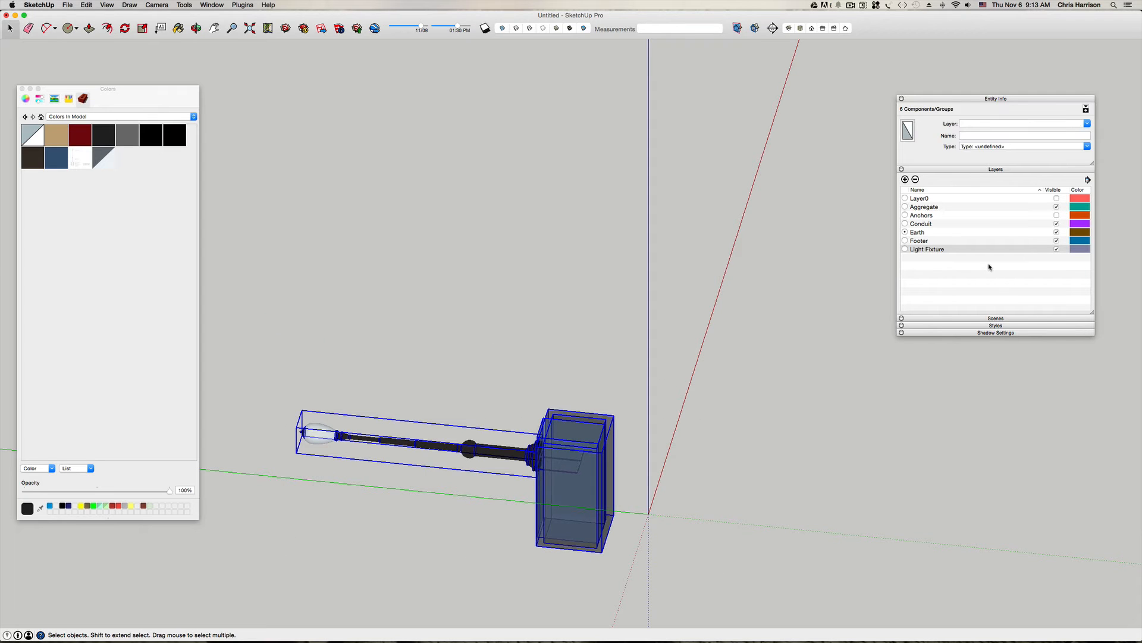
click(906, 198)
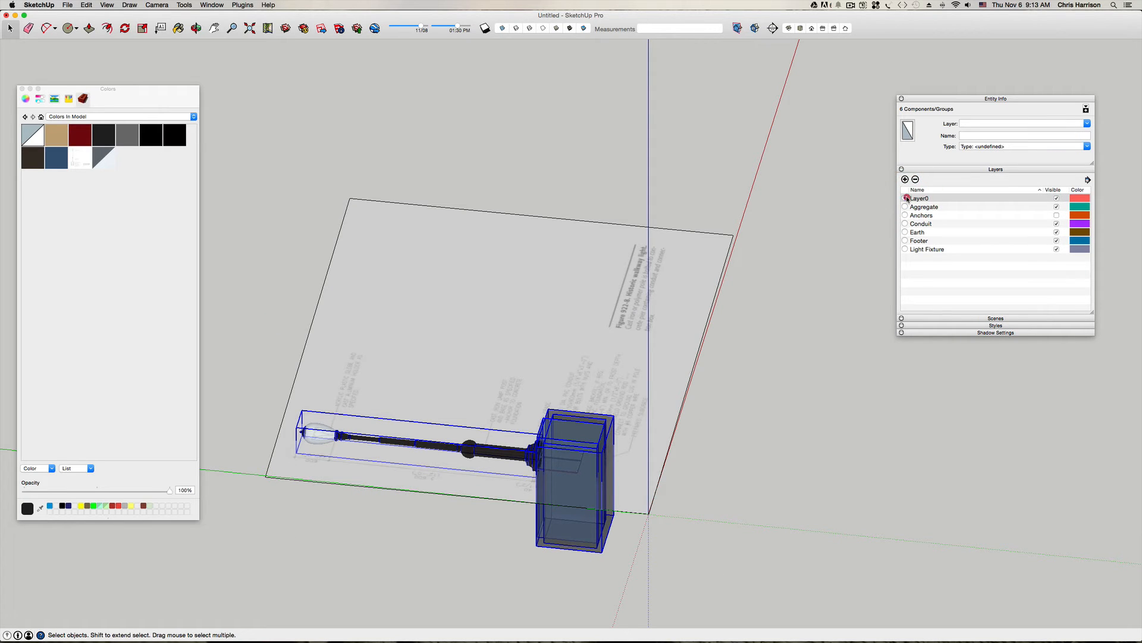
click(1057, 198)
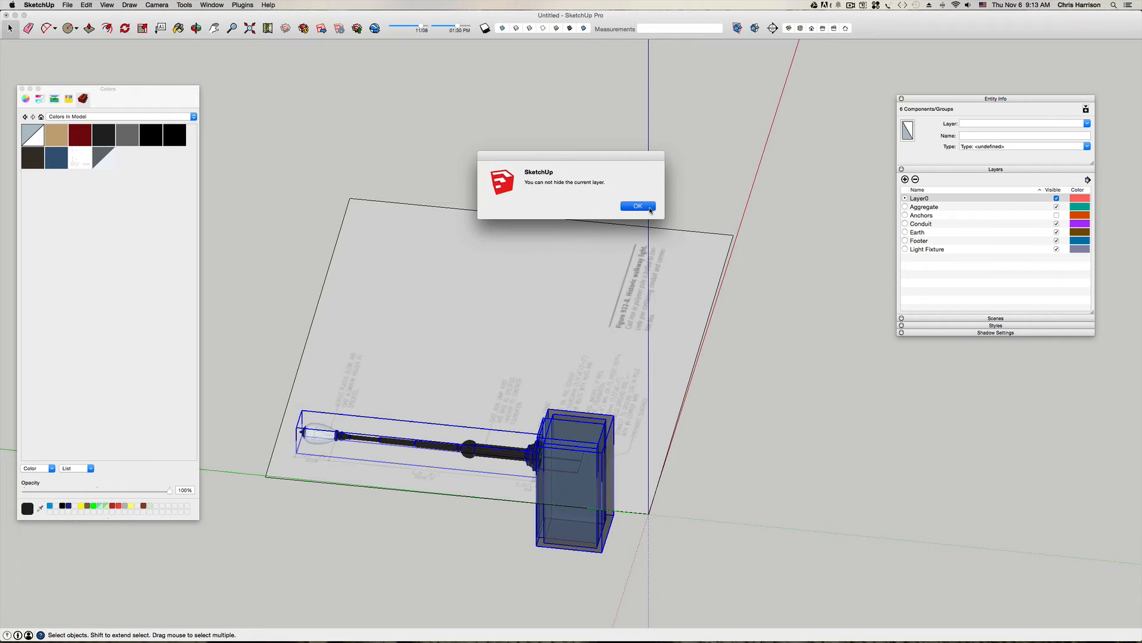
click(649, 207)
click(905, 250)
click(1057, 199)
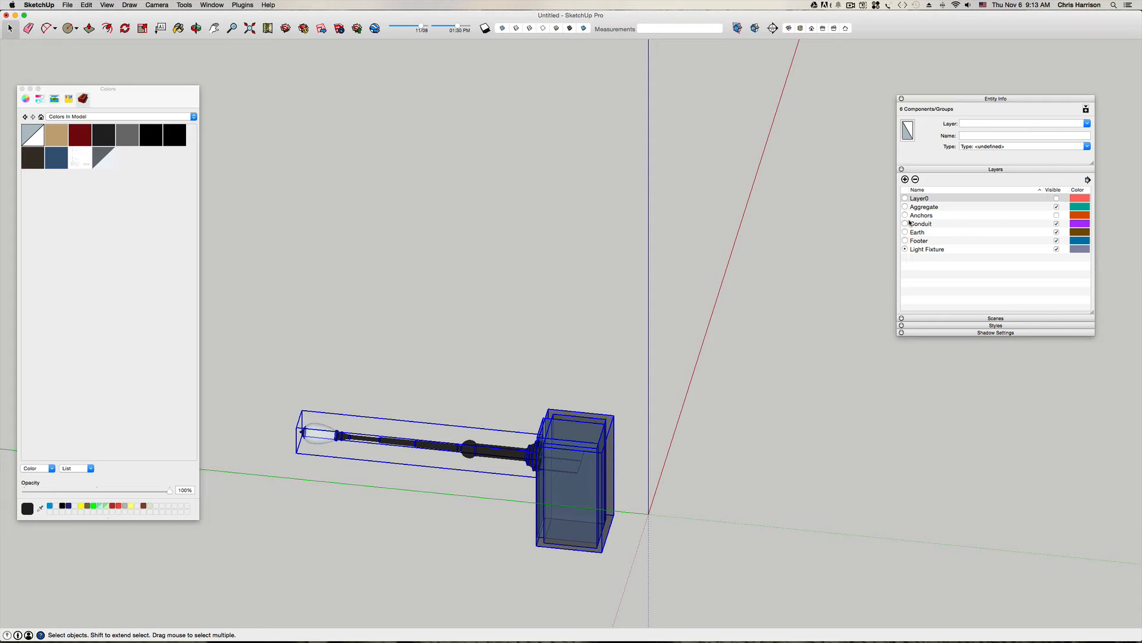
Step: Create an active layer named Combined and group the selected light fixture and footing objects on it
click(905, 179)
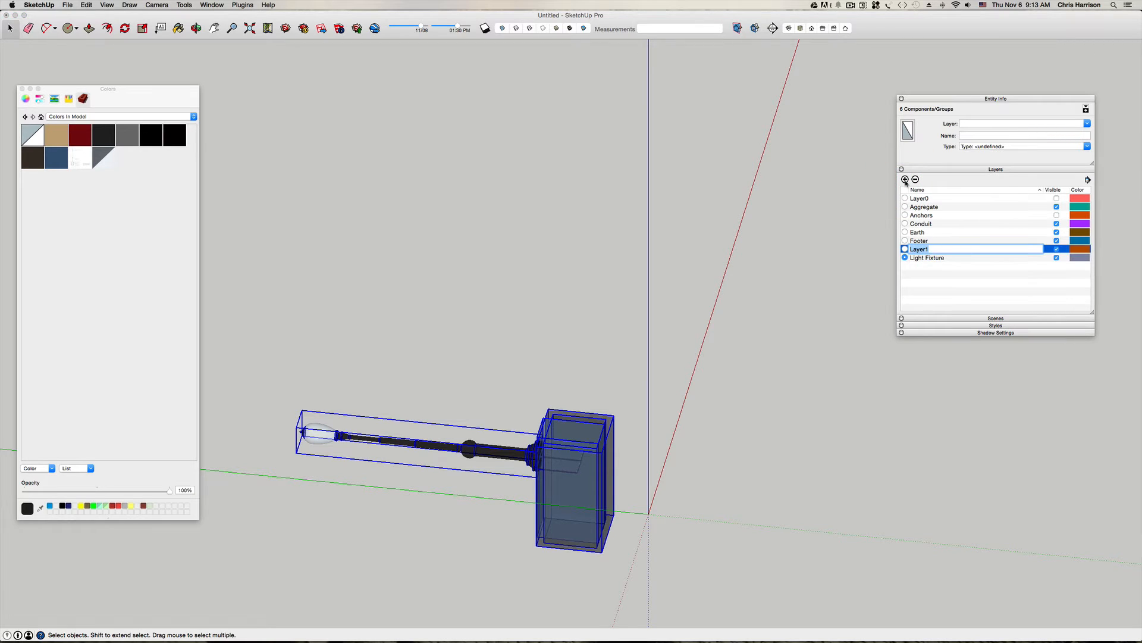
text(Combined)
key(Return)
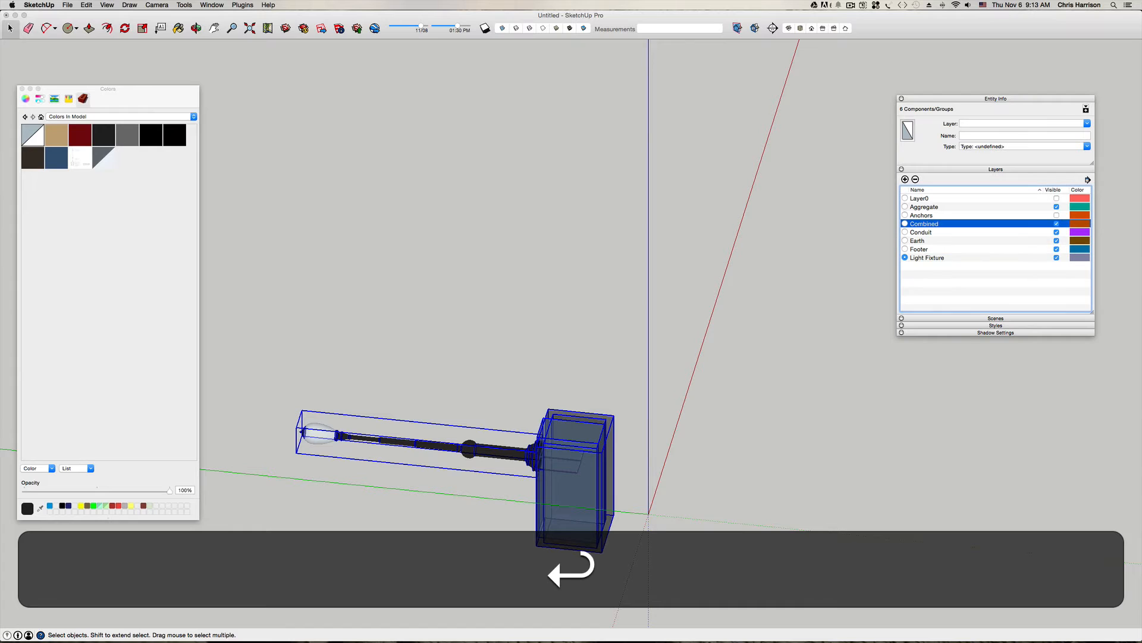
click(905, 224)
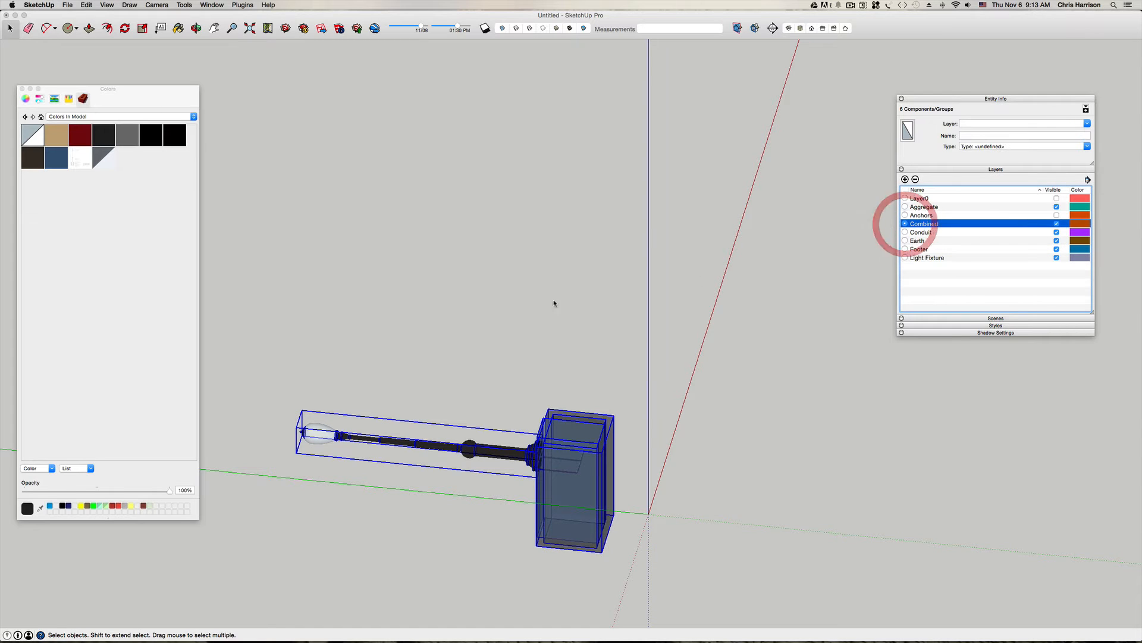
key(super+g)
click(538, 300)
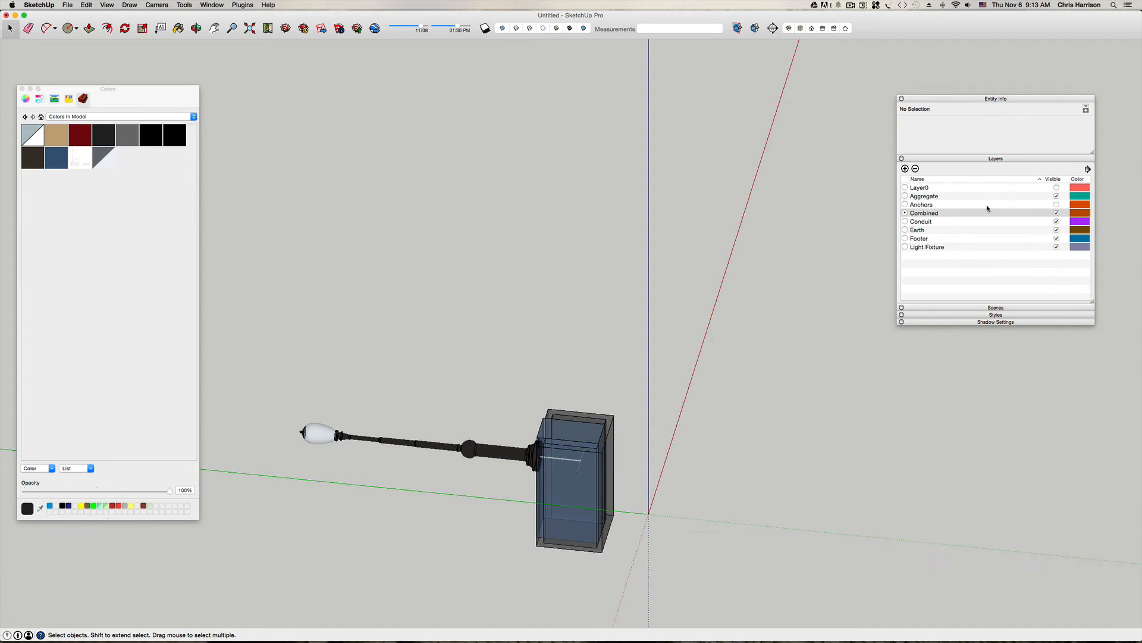
Step: Check the Combined layer by toggling its visibility, leaving it as the active layer with Layer0 hidden
click(906, 189)
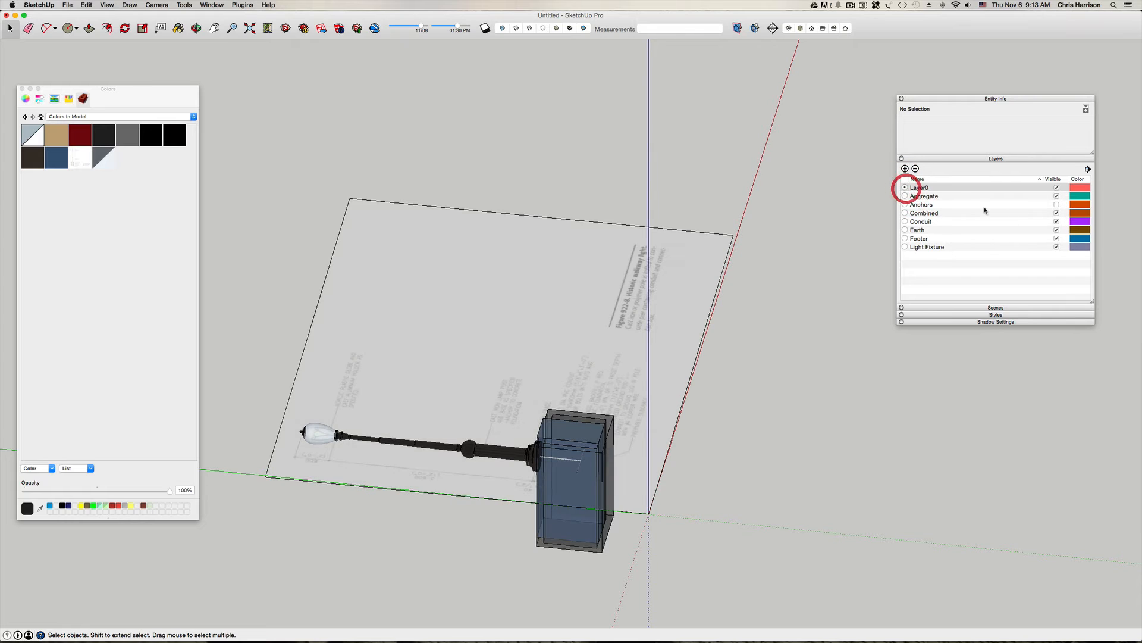
click(1057, 213)
click(1057, 213)
click(1057, 213)
click(1057, 213)
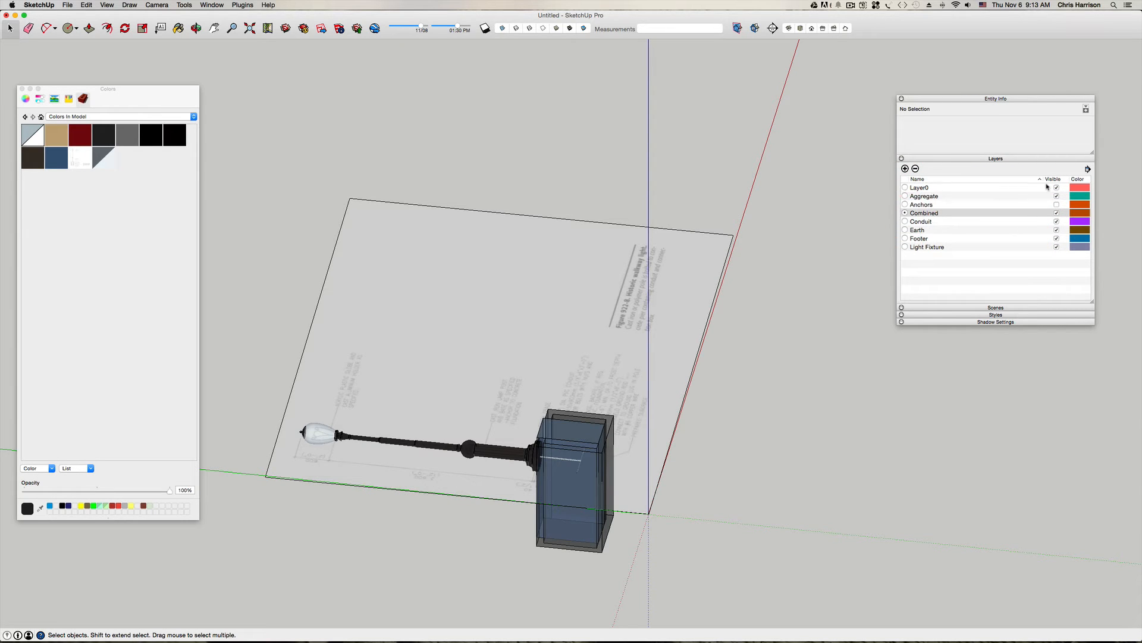
click(1057, 188)
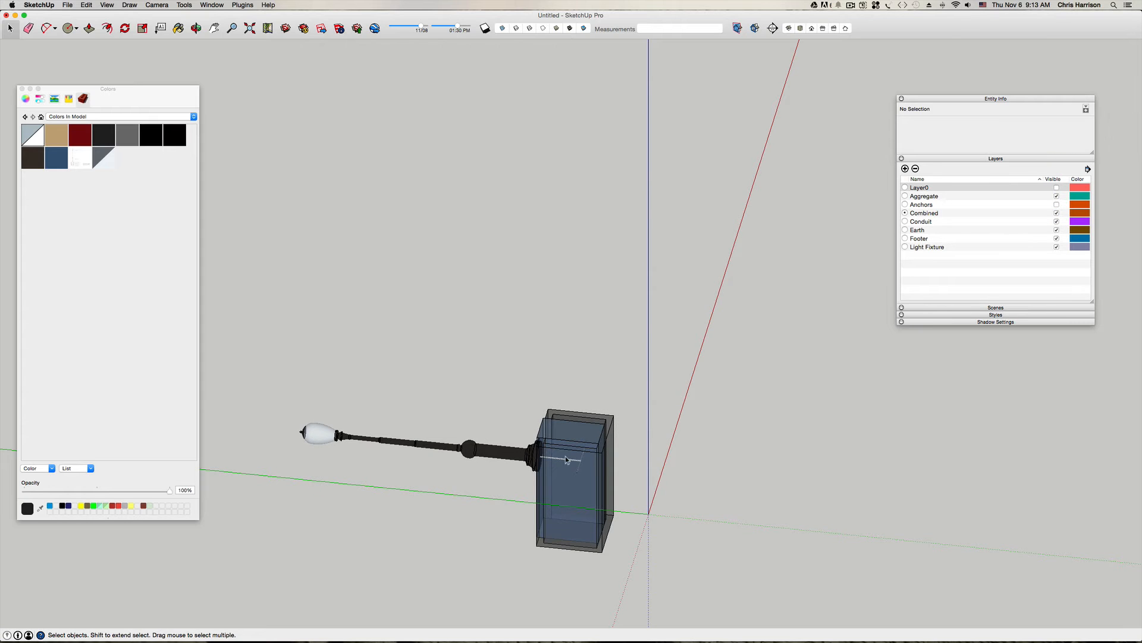
Step: Select the combined light and footing group and turn off the X-ray display
middle_drag(566, 460, 566, 455)
click(584, 407)
scroll(582, 405, up, 5)
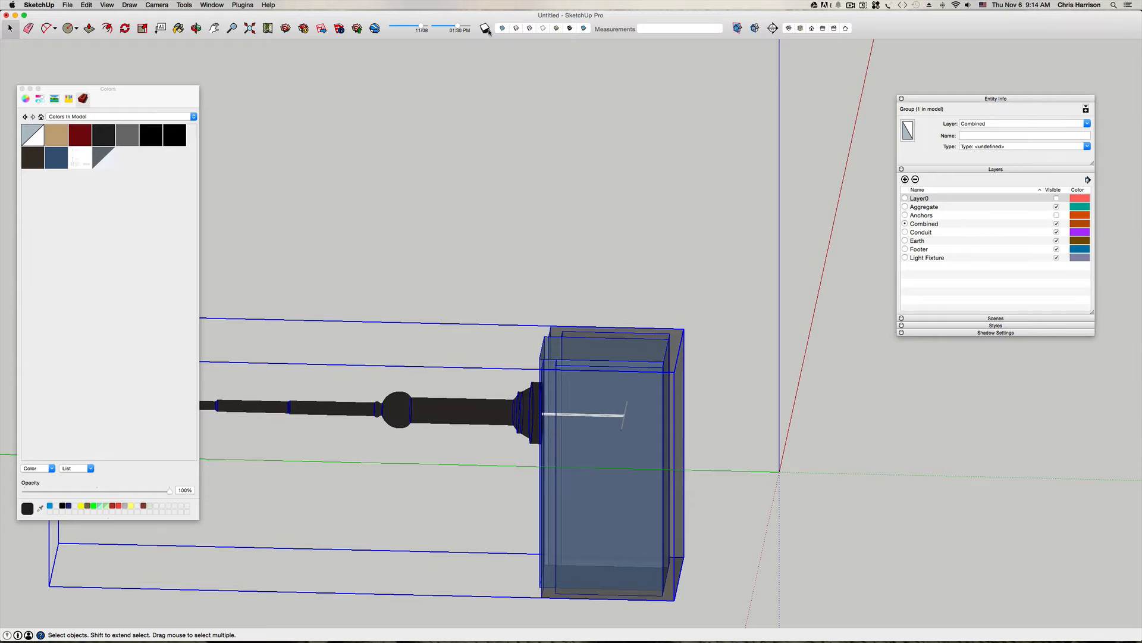
click(501, 28)
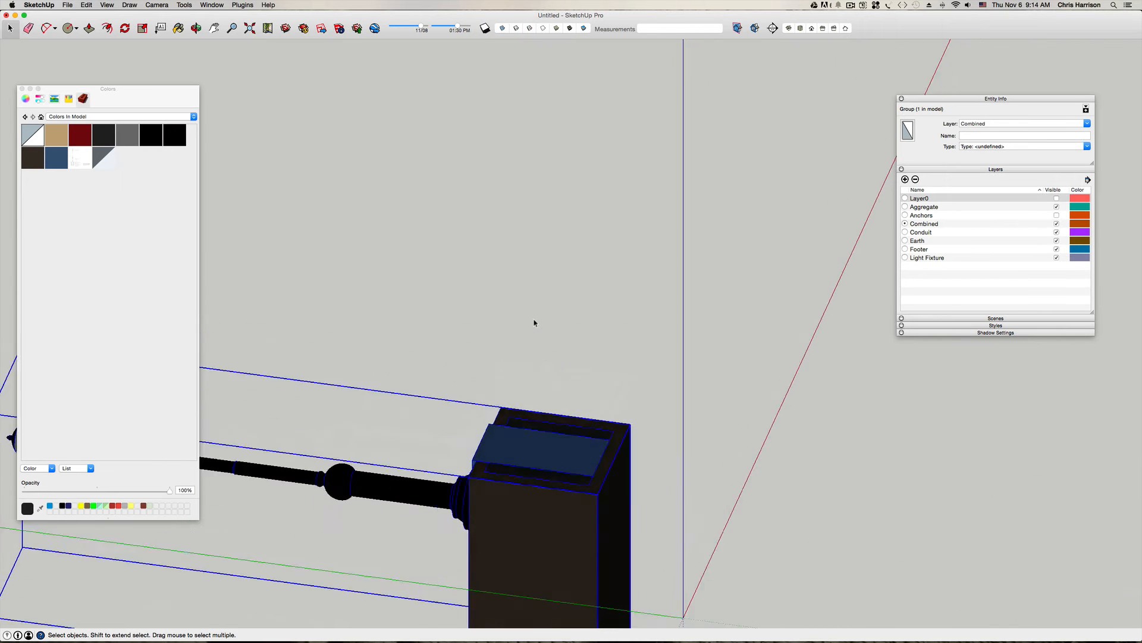
Step: Rotate the combined group 90 degrees so that the lamp post stands upright above its footing
middle_drag(534, 320, 595, 316)
scroll(564, 350, up, 5)
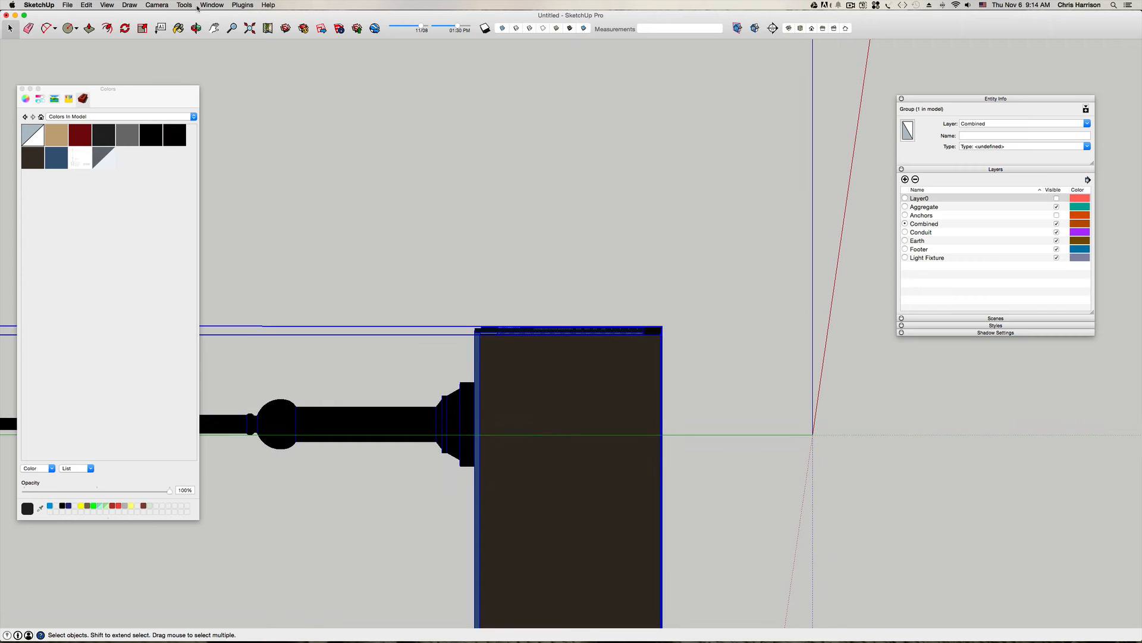
key(q)
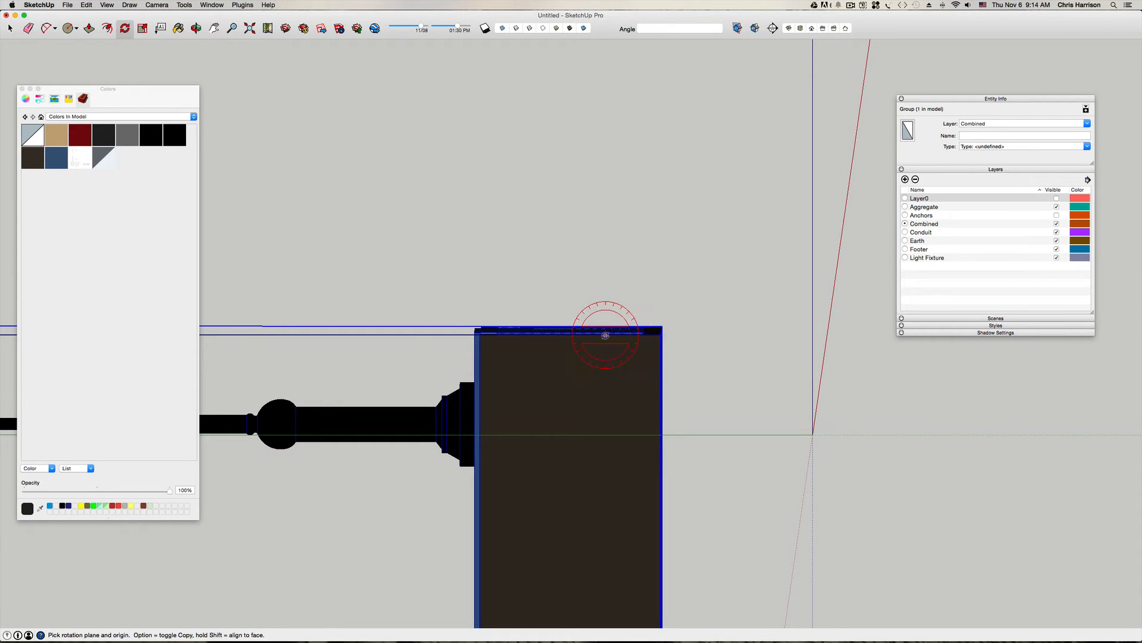
click(622, 335)
click(663, 334)
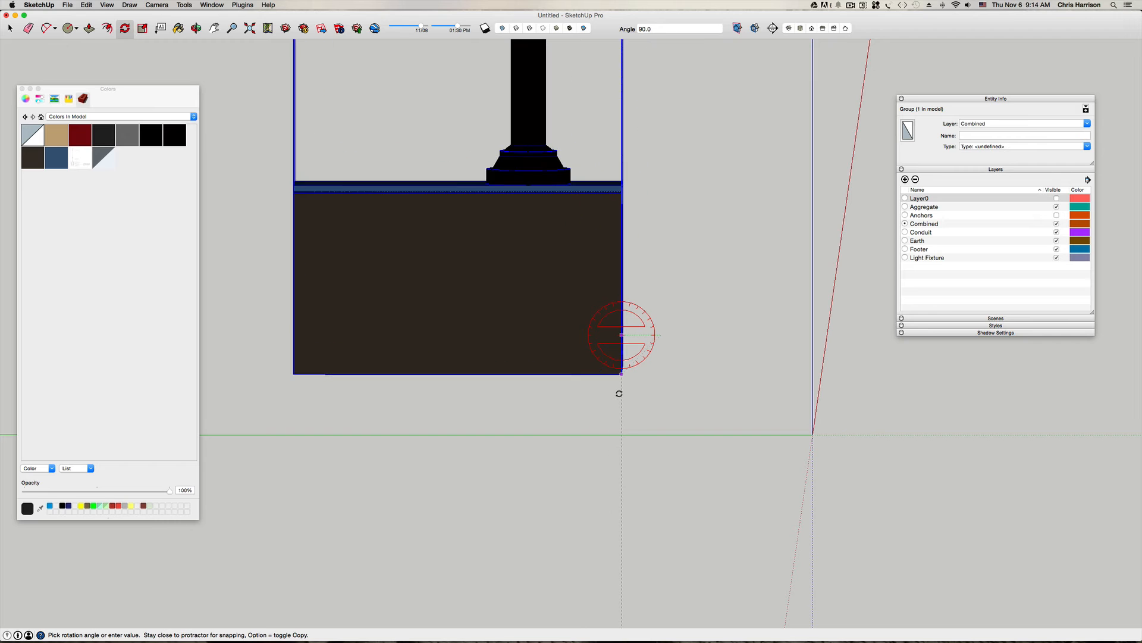
click(616, 391)
key(space)
click(673, 340)
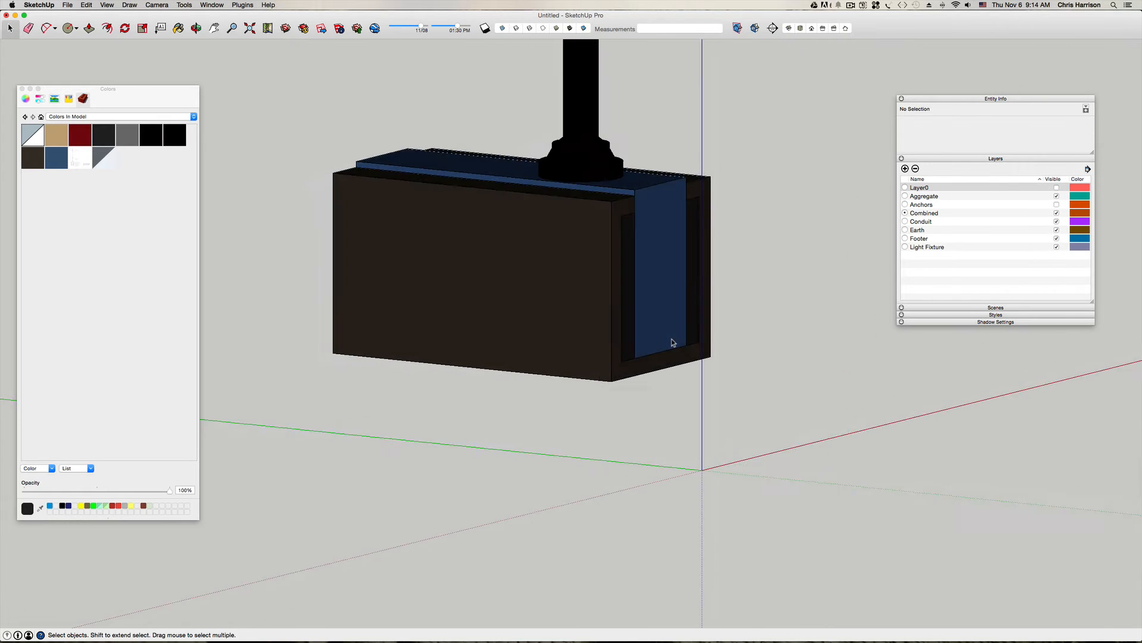
Step: Examine the upright lamp and its footing from the top, the front and oblique angles
scroll(624, 275, up, 6)
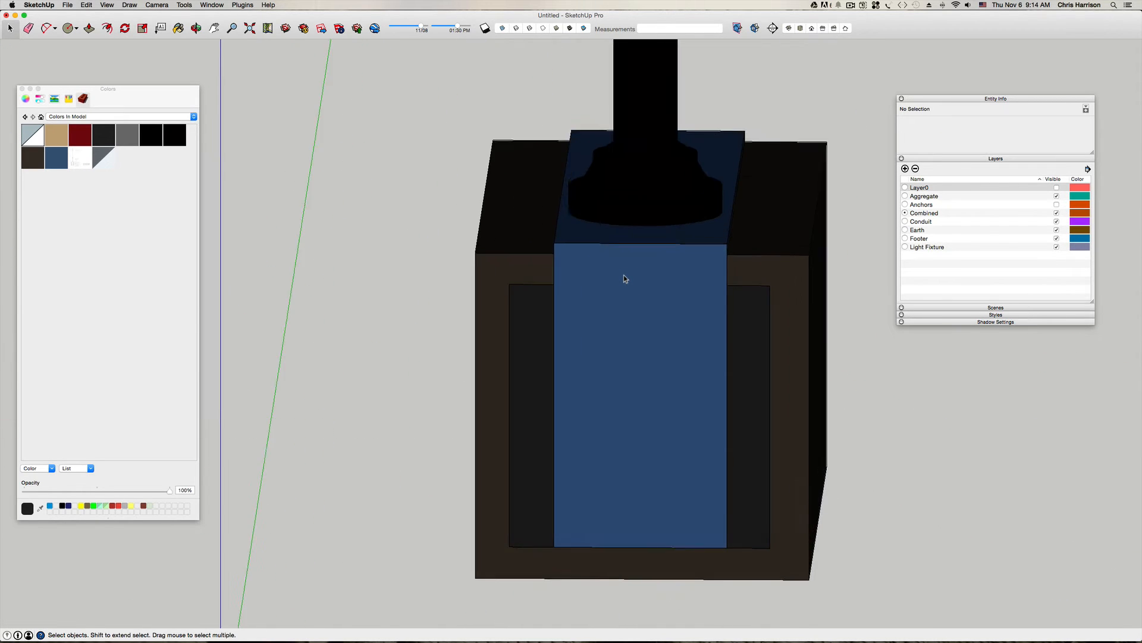
middle_drag(624, 275, 705, 292)
key(super+i)
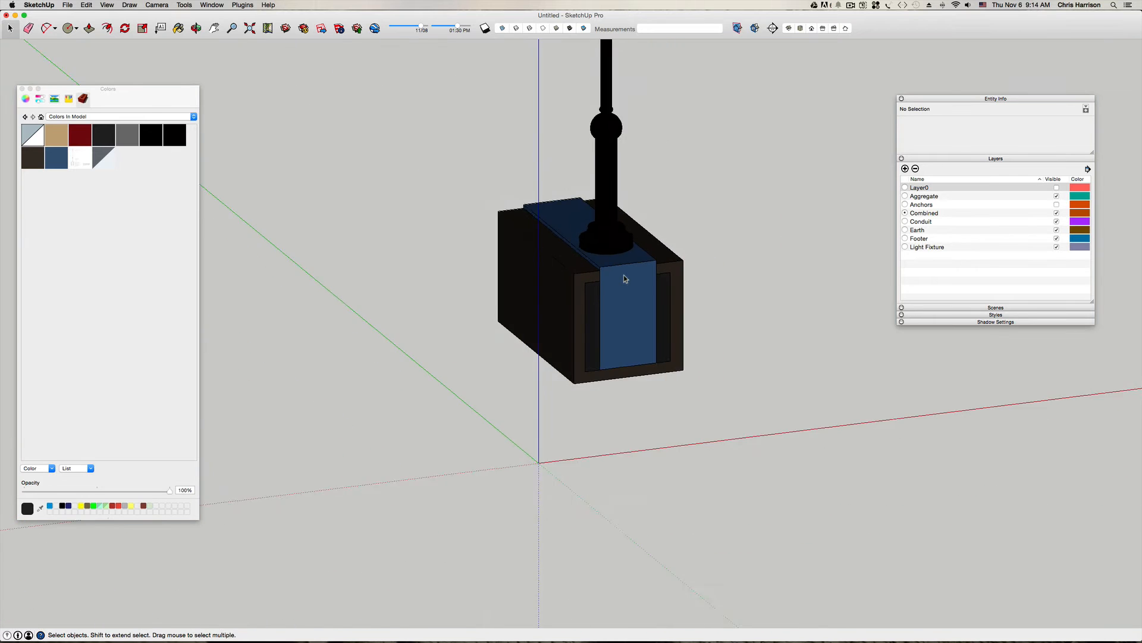
scroll(624, 278, down, 5)
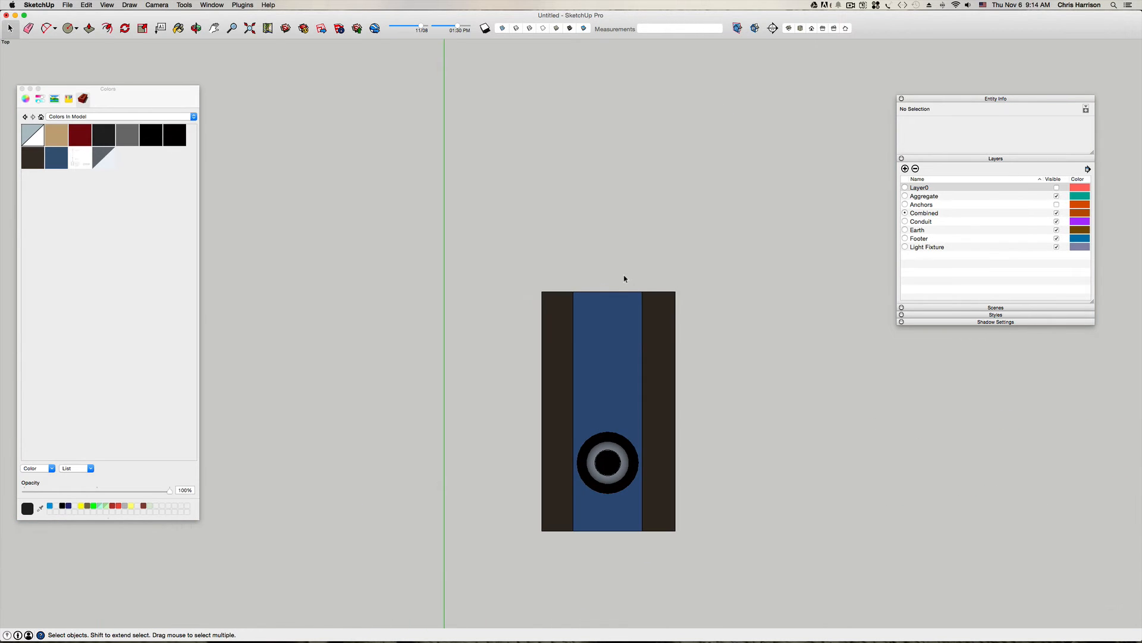
key(h)
drag(579, 350, 543, 280)
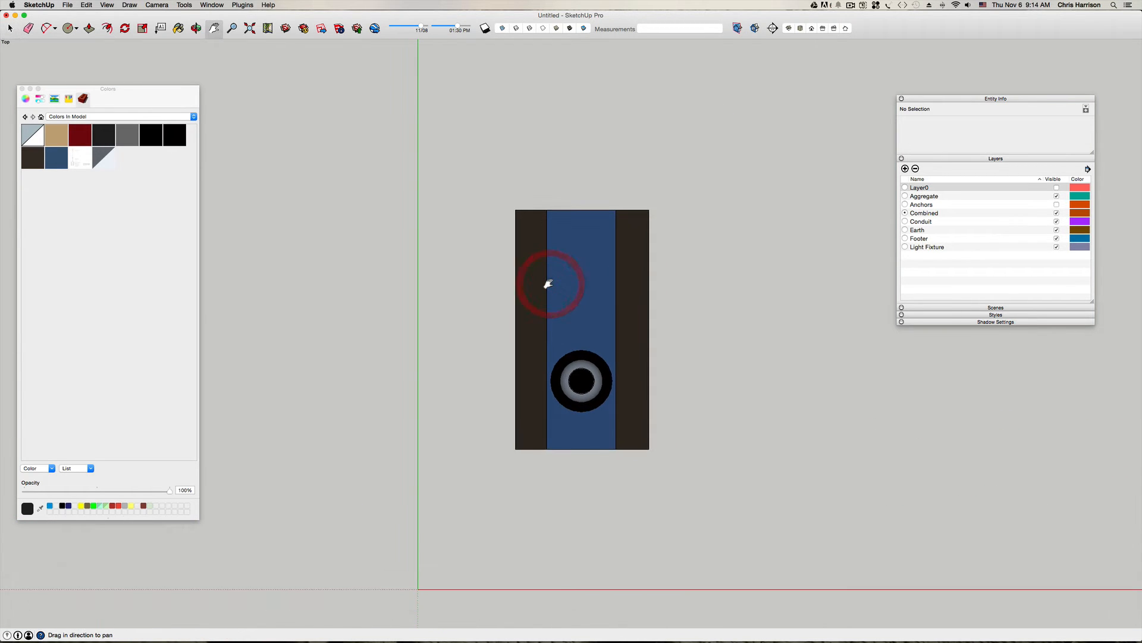
key(2)
scroll(549, 283, down, 3)
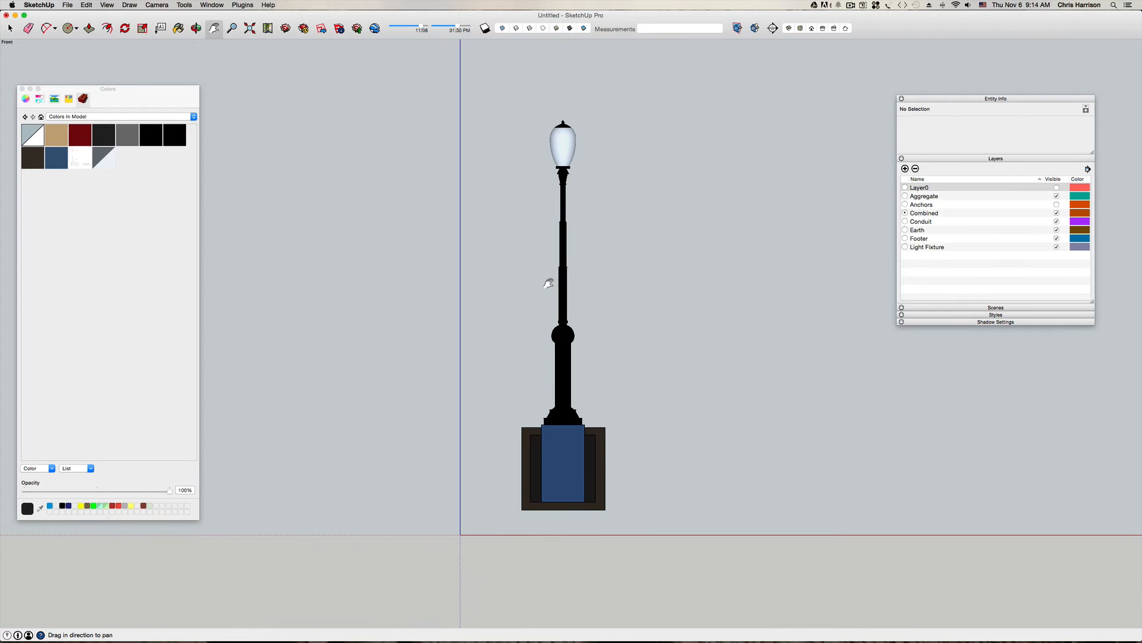
scroll(562, 346, up, 4)
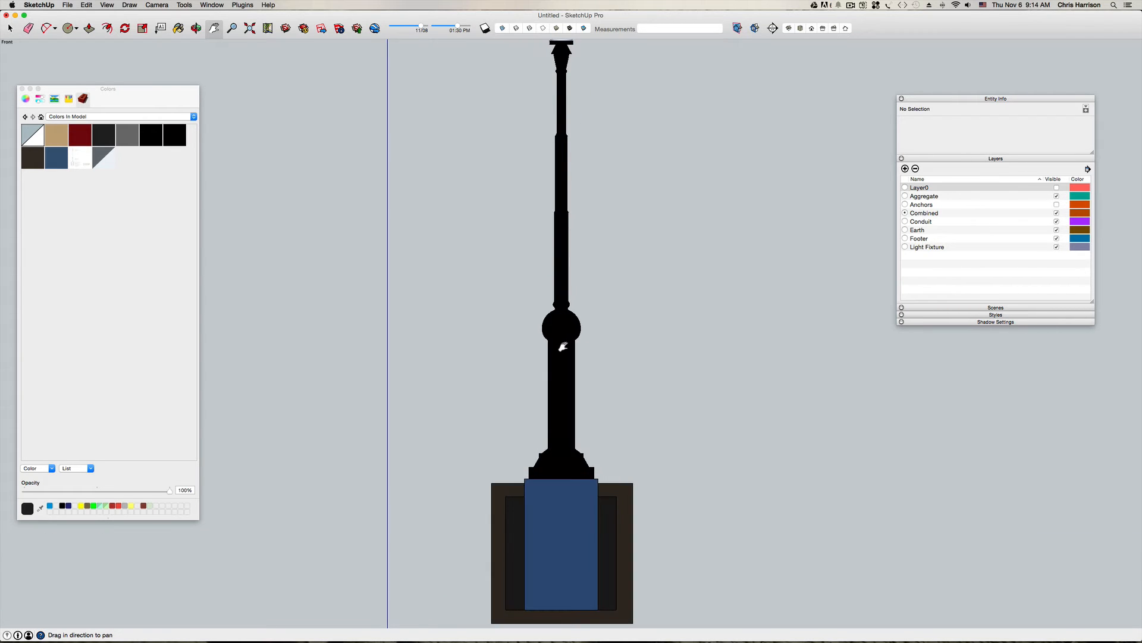
scroll(562, 345, down, 4)
drag(645, 257, 635, 328)
middle_drag(544, 459, 689, 516)
key(space)
scroll(689, 516, up, 6)
scroll(689, 516, down, 6)
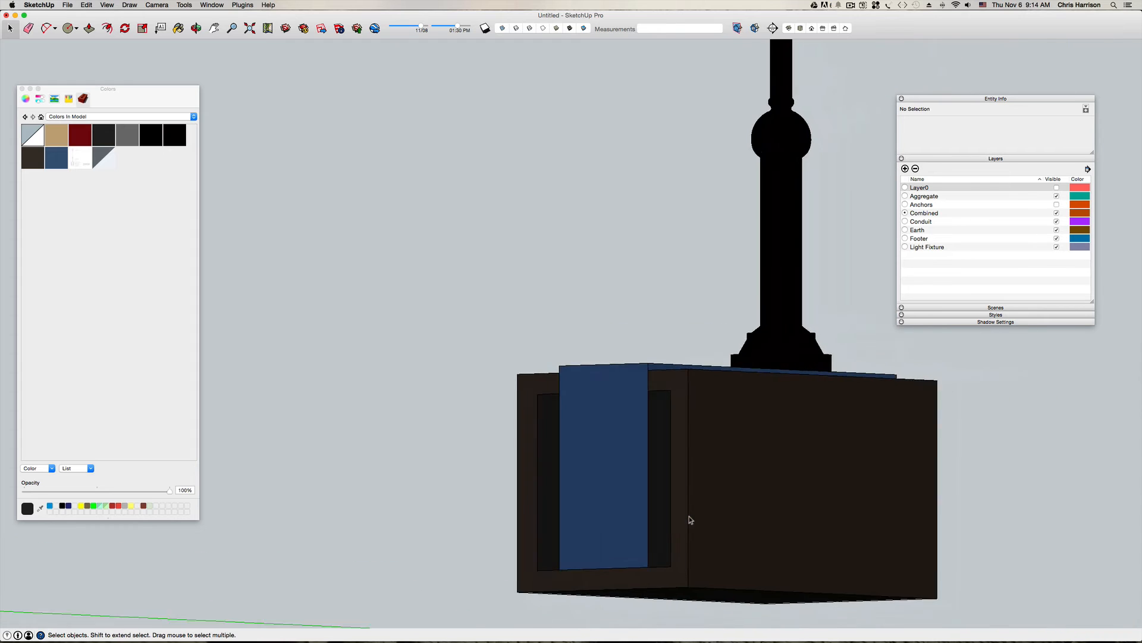
Step: Open the combined group and push the blue footer's front end face inward by 3'
double_click(660, 491)
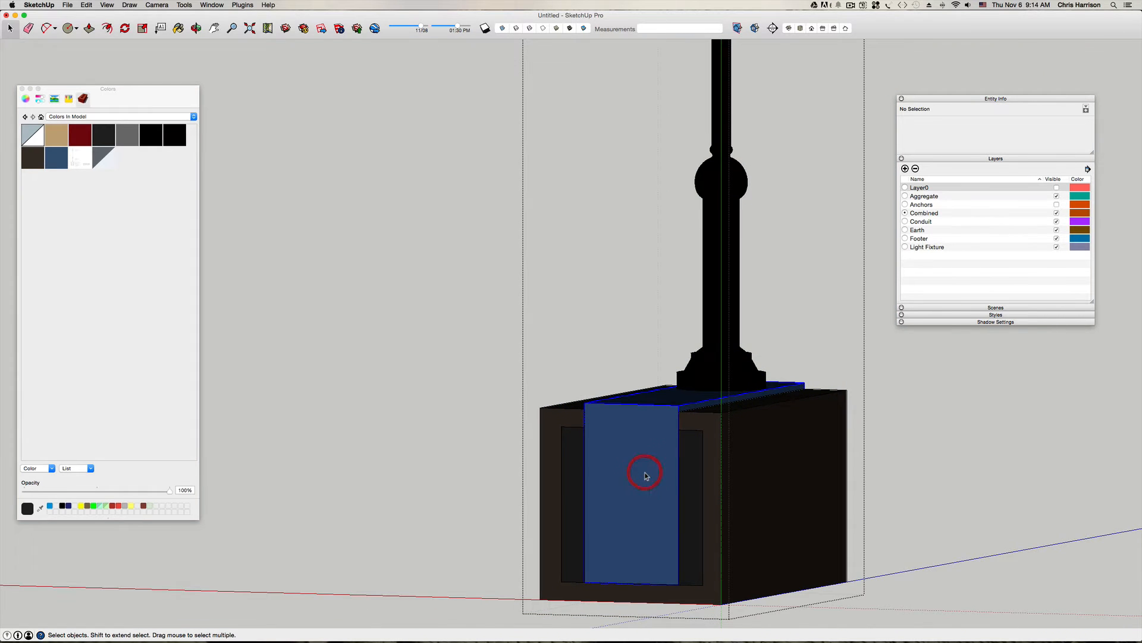
double_click(645, 475)
click(640, 461)
key(p)
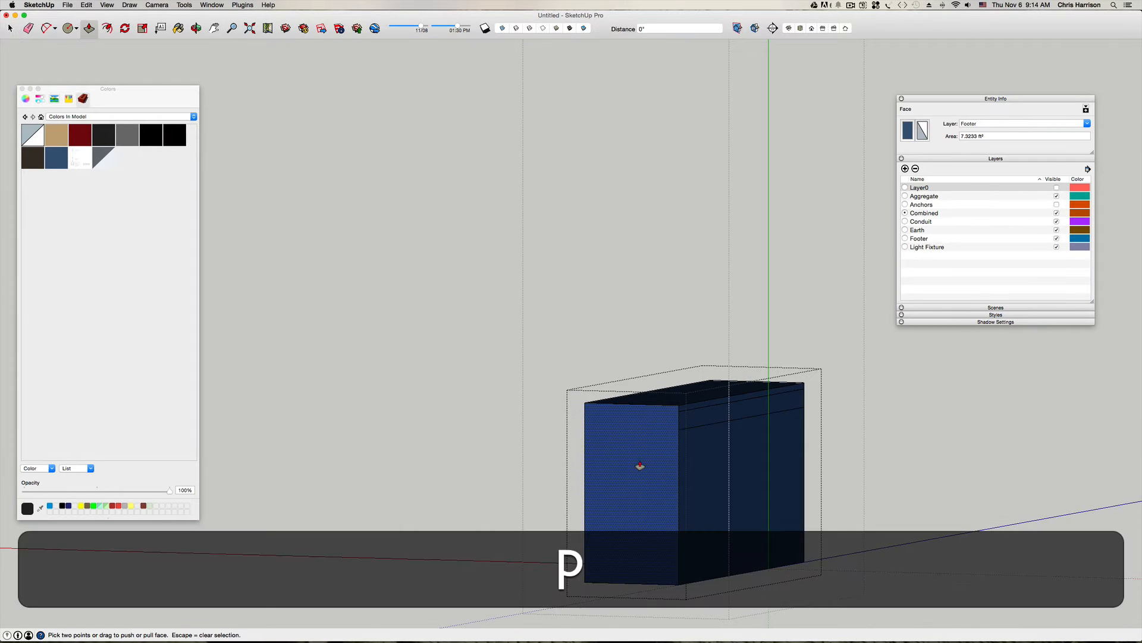
click(640, 466)
text(3')
key(Return)
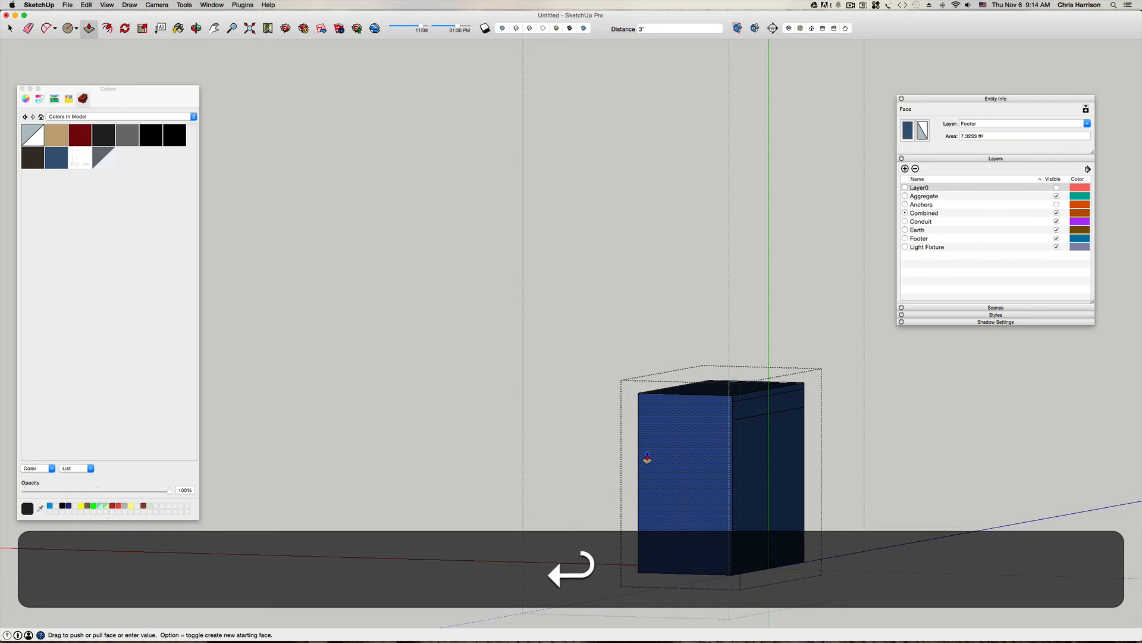
key(space)
click(301, 431)
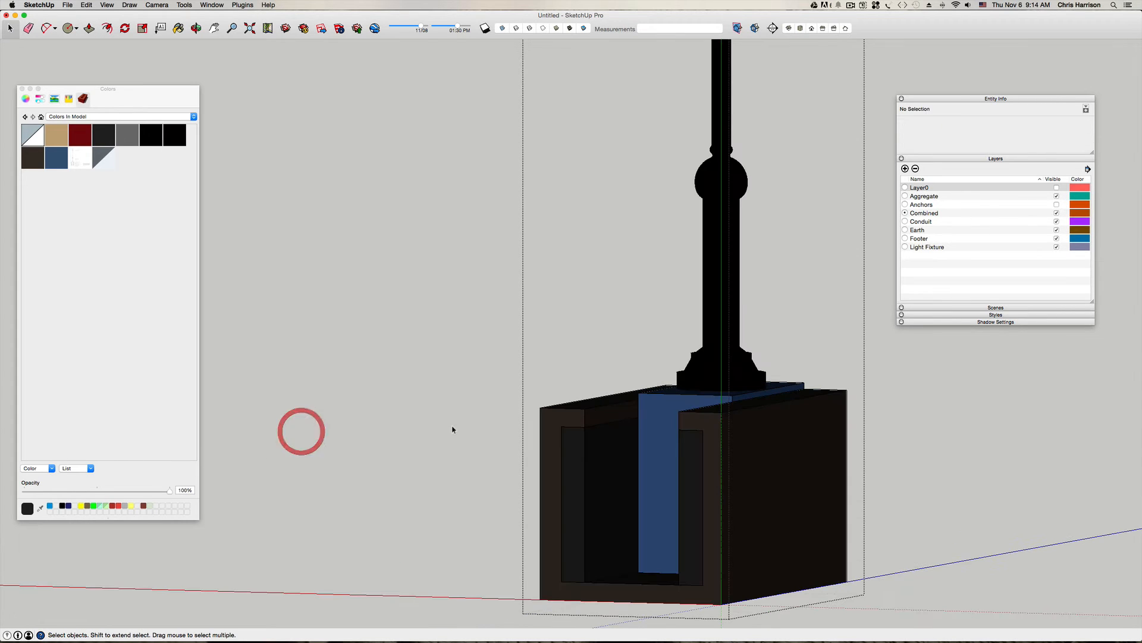
Step: Open the aggregate group and push the front end face of its left wall inward by 3'
double_click(573, 465)
click(573, 462)
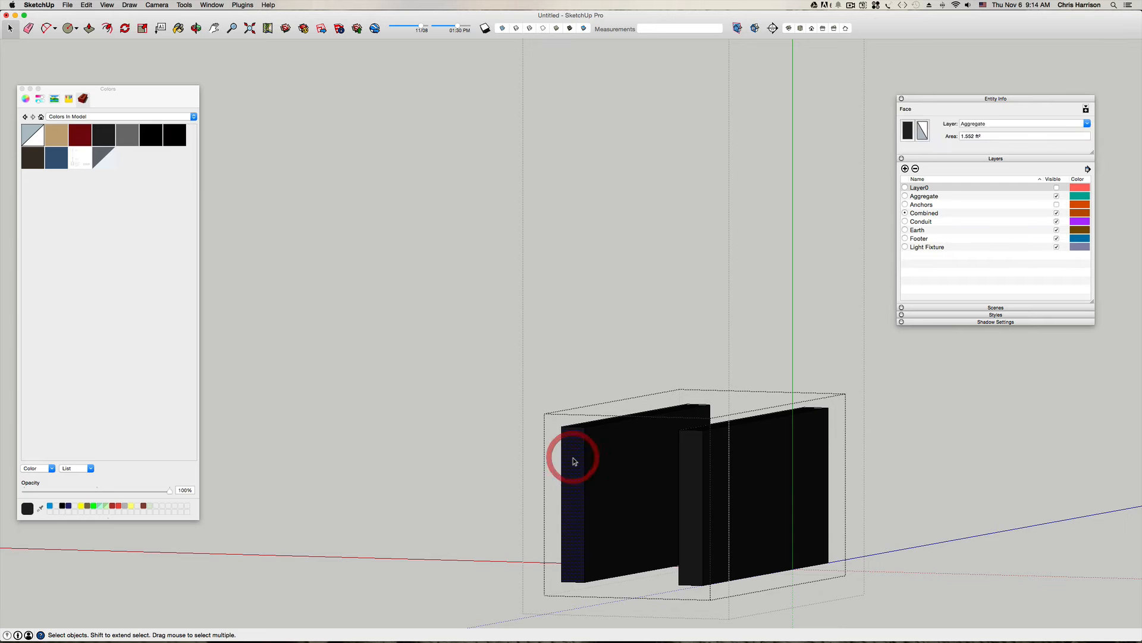
key(p)
drag(573, 462, 582, 454)
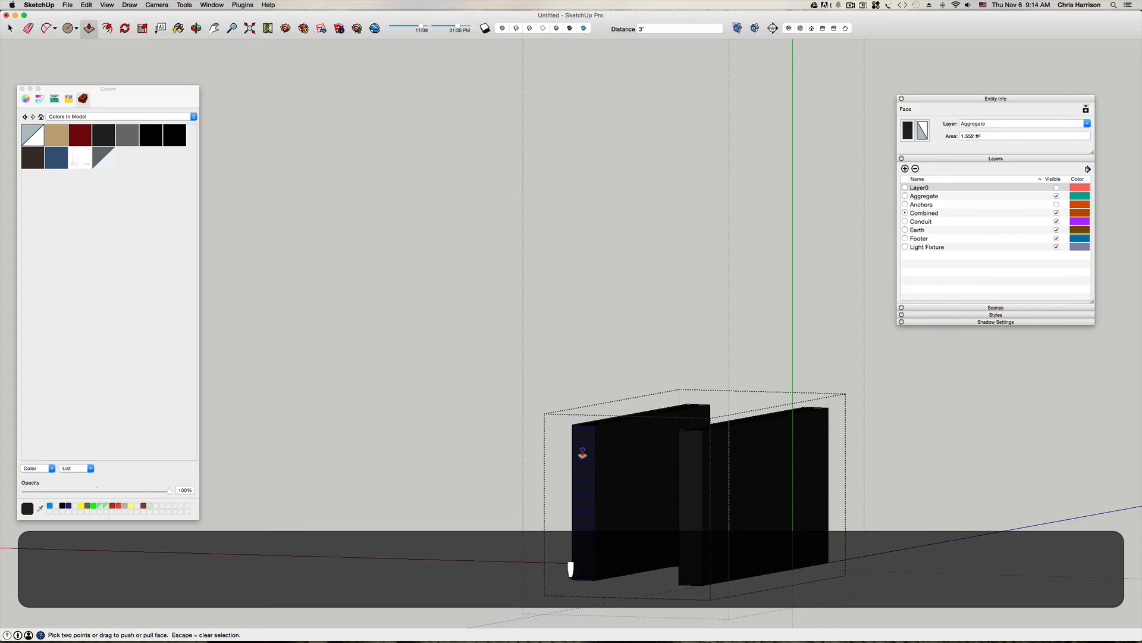
text(3')
key(Return)
key(space)
Step: Push the front end face of the aggregate's right wall inward by 3'
click(697, 448)
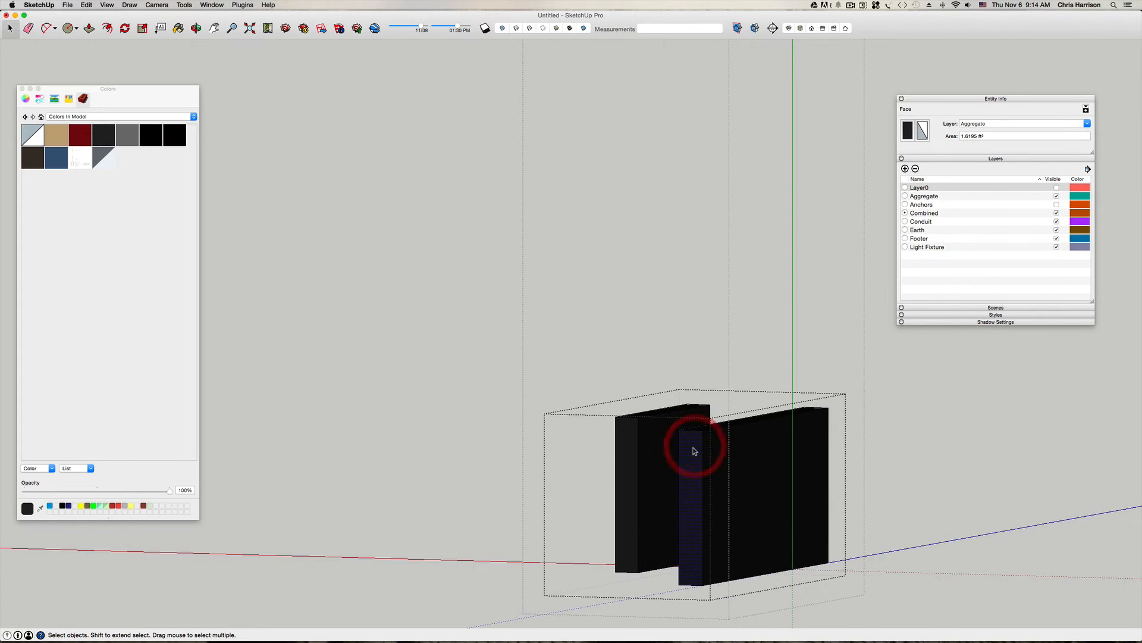
key(p)
click(694, 463)
text(3)
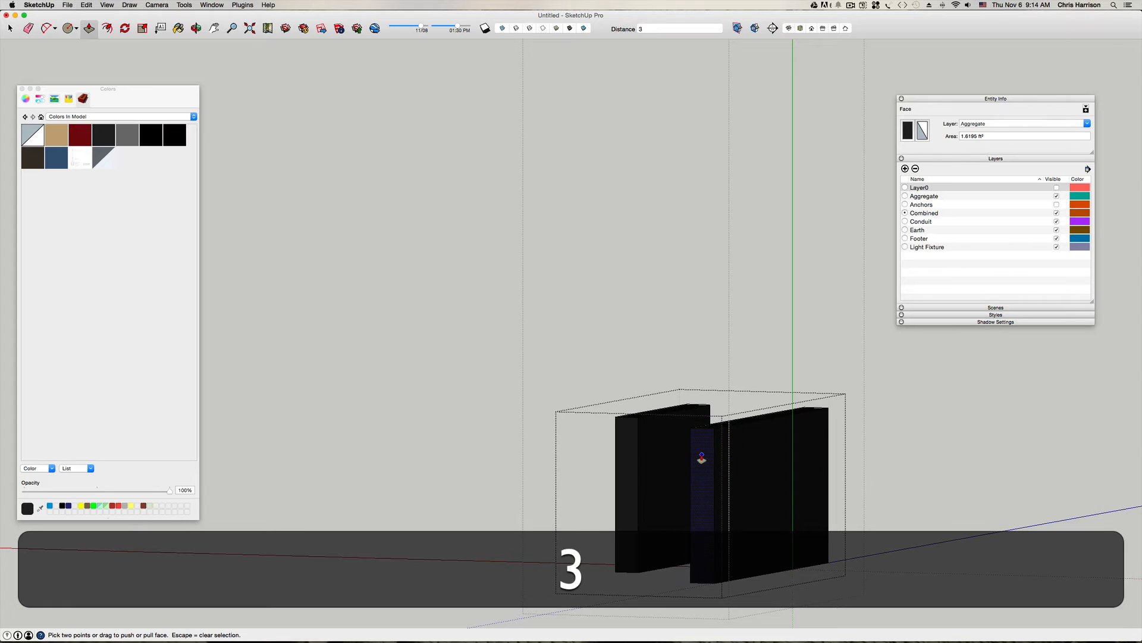
key(Return)
key(space)
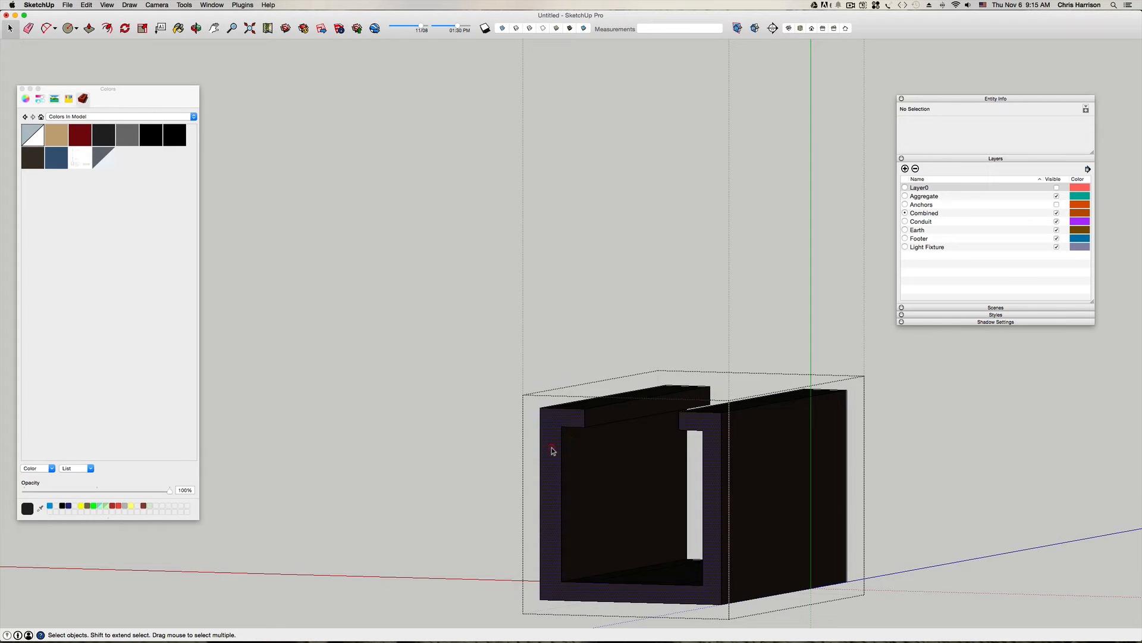
Step: Push the front face of the U-shaped earth block inward by 3'
click(553, 451)
key(p)
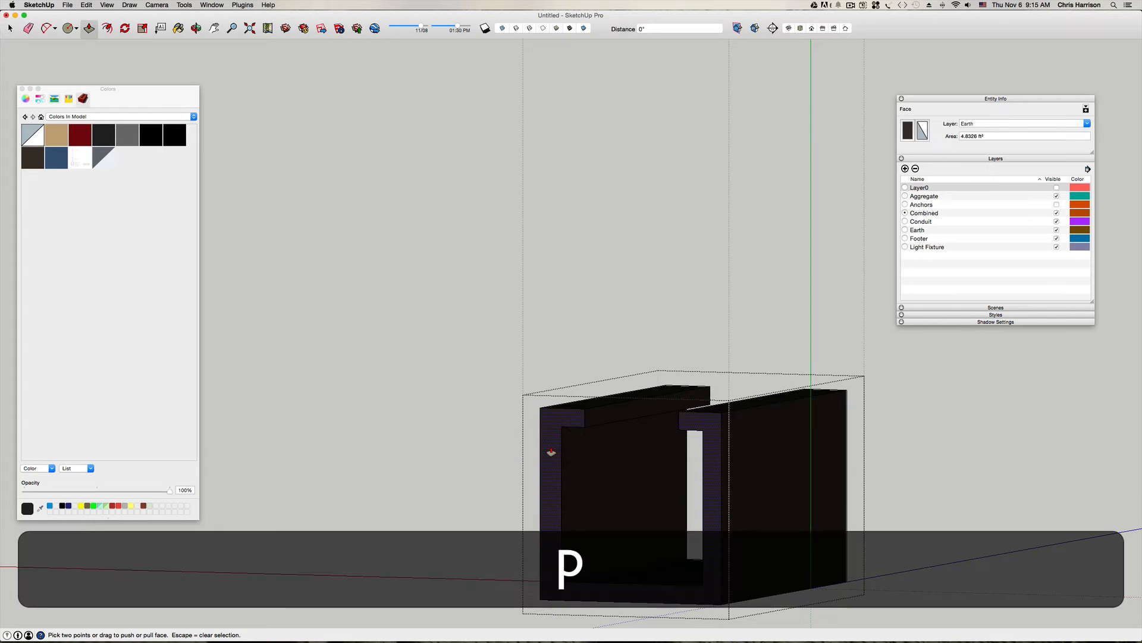
click(552, 451)
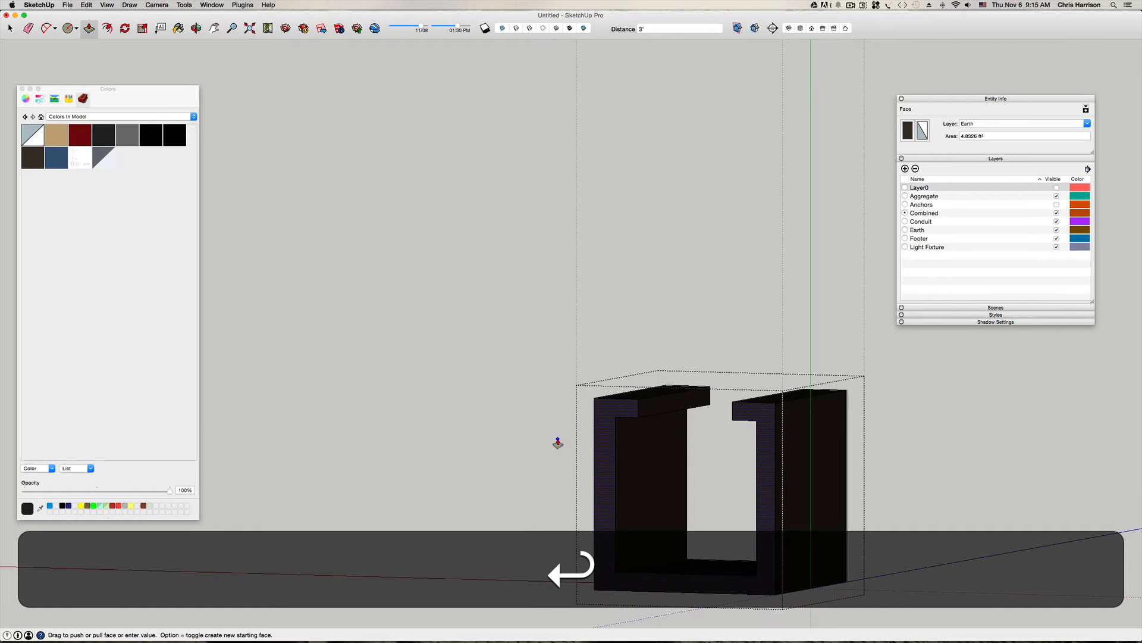
Step: Close the earth group and the combined group to return to the whole model
key(XF86AudioLowerVolume)
key(space)
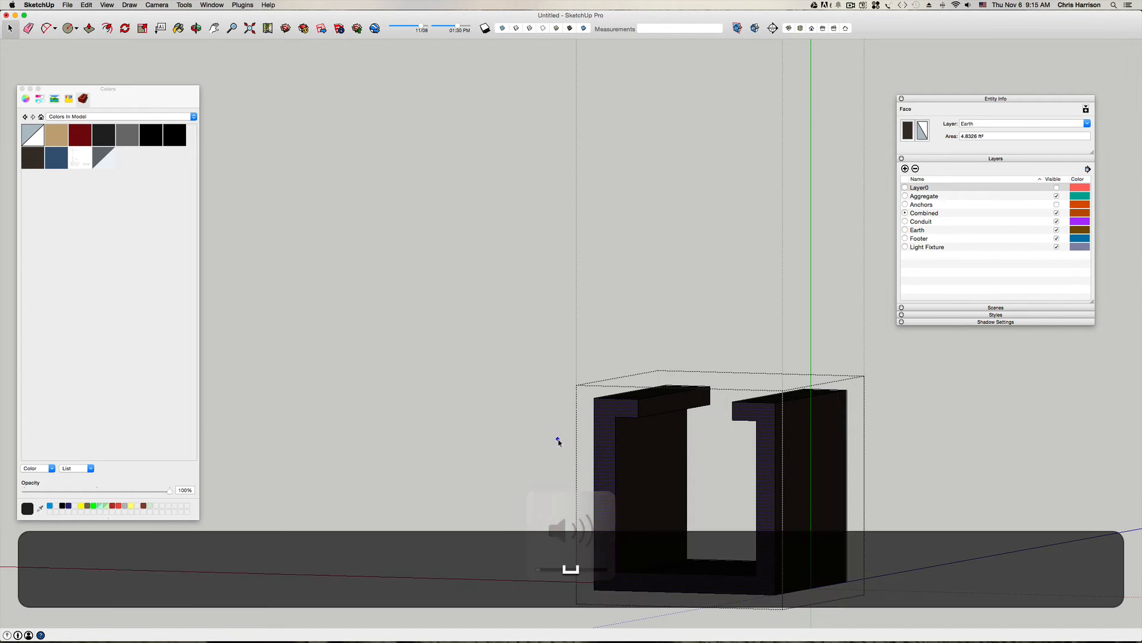
click(497, 298)
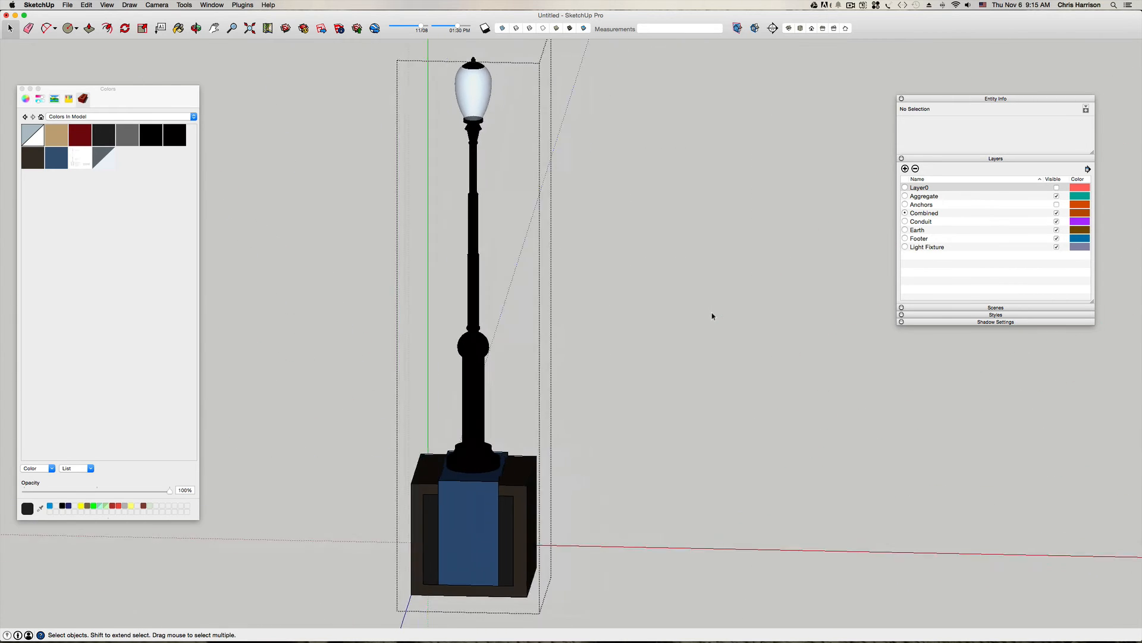
click(756, 332)
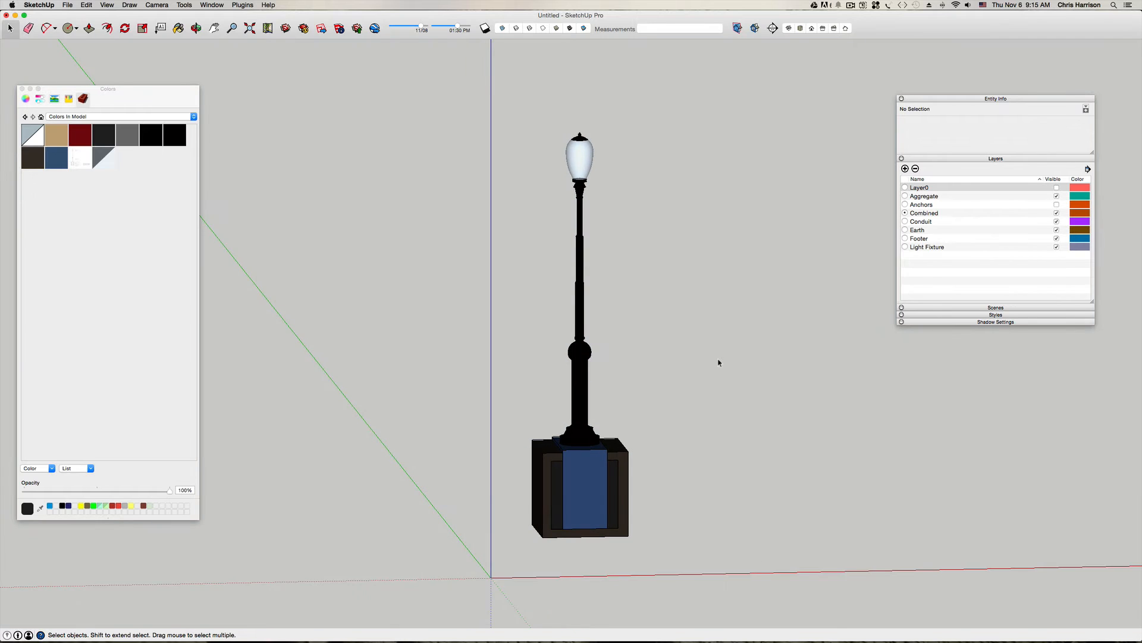
Step: Save the model as Detail 2 in the Sketchup folder of LDAR 360 Sketchup Detailing on the Desktop, replacing the existing file
key(super+s)
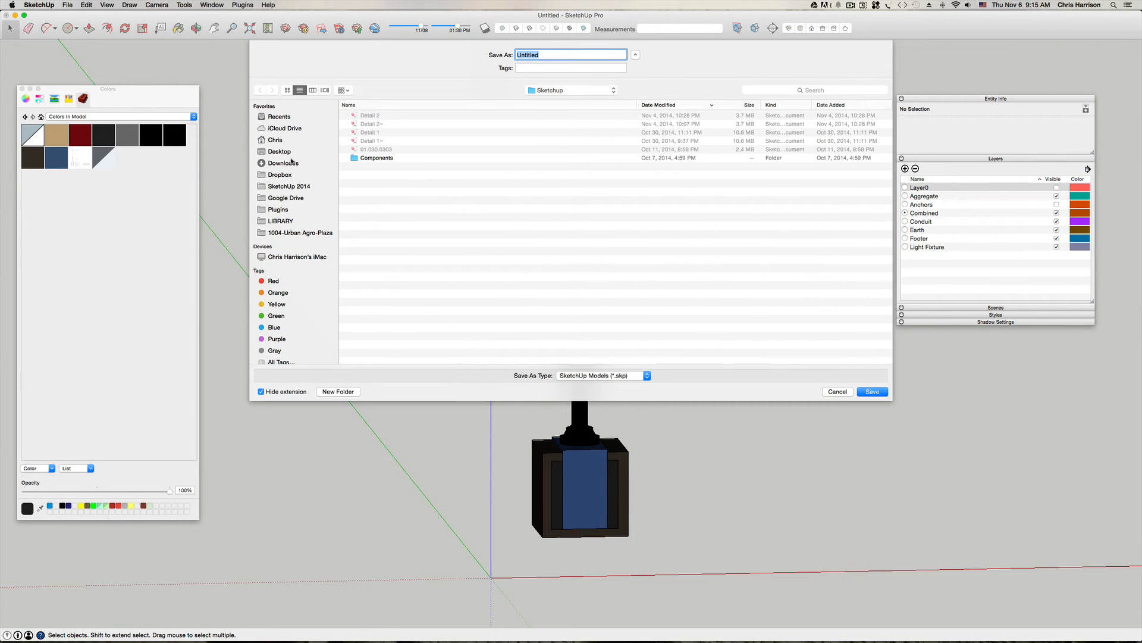
click(288, 153)
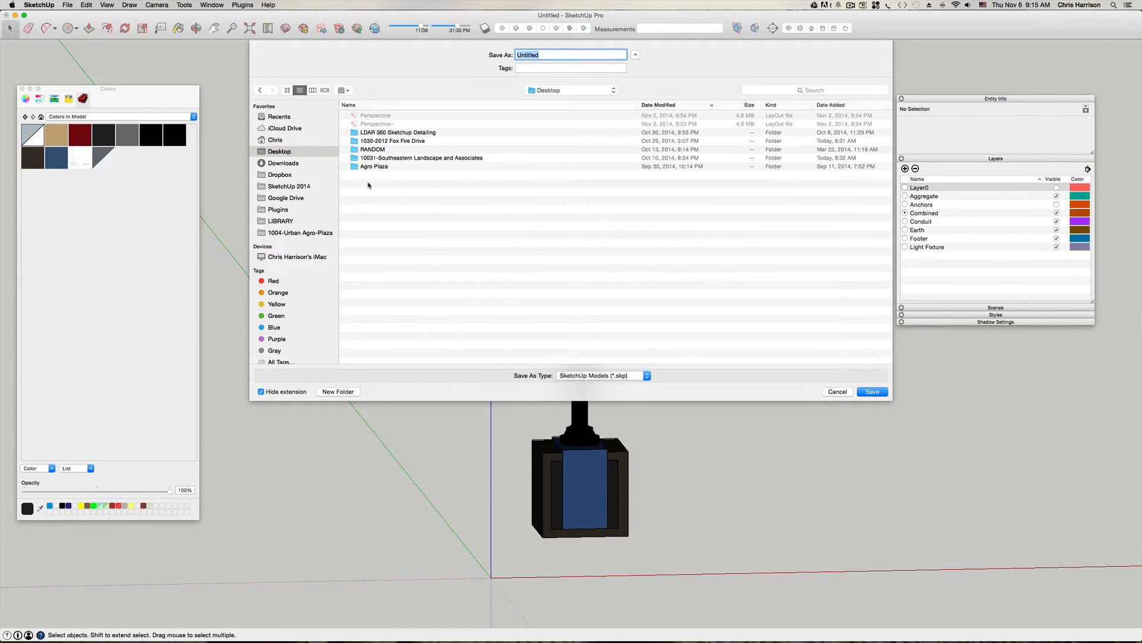
double_click(417, 132)
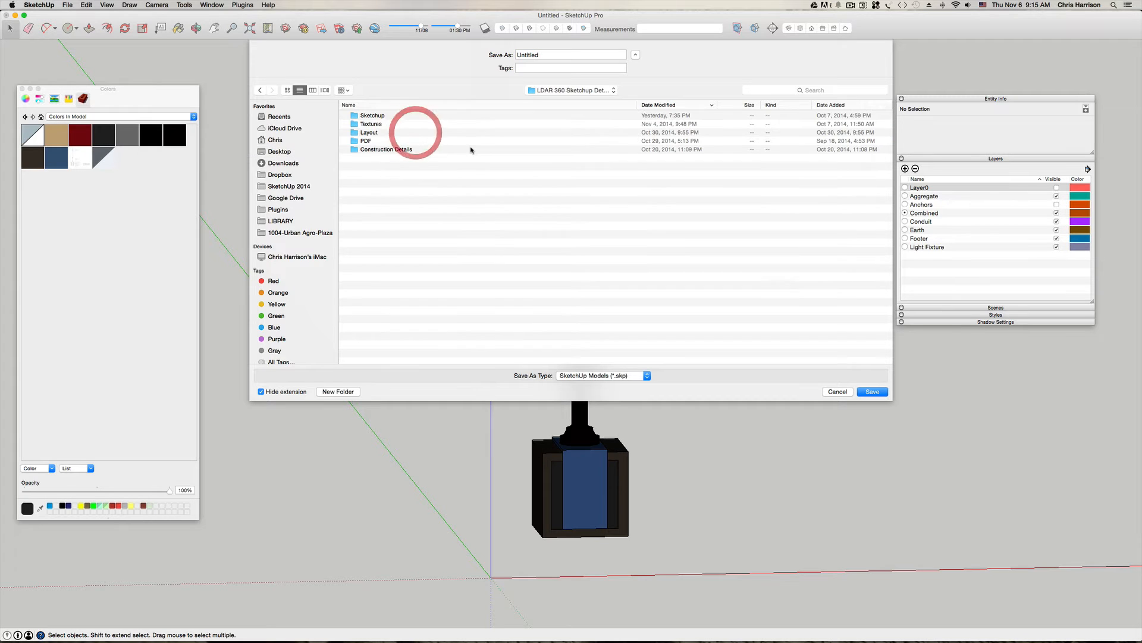
double_click(374, 116)
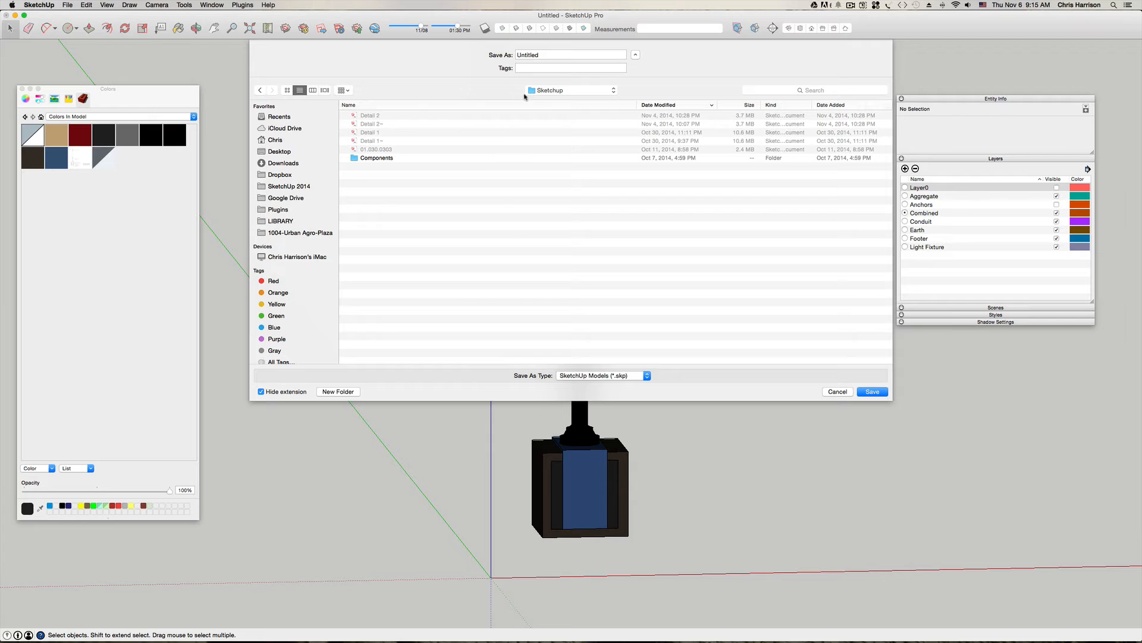
drag(542, 55, 498, 55)
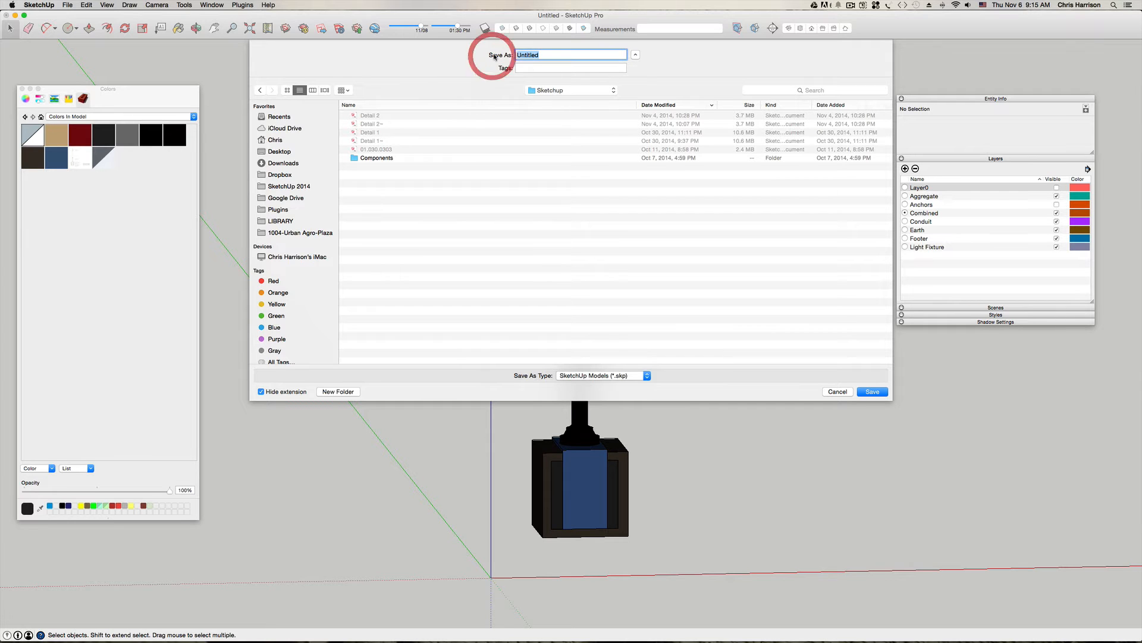
text(De)
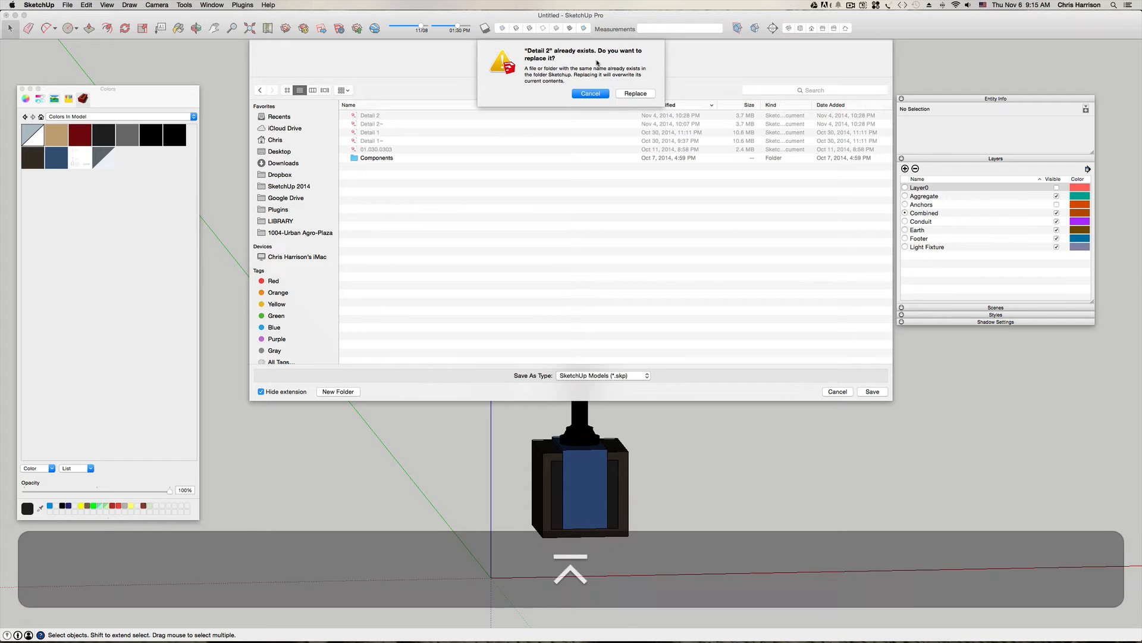
click(631, 93)
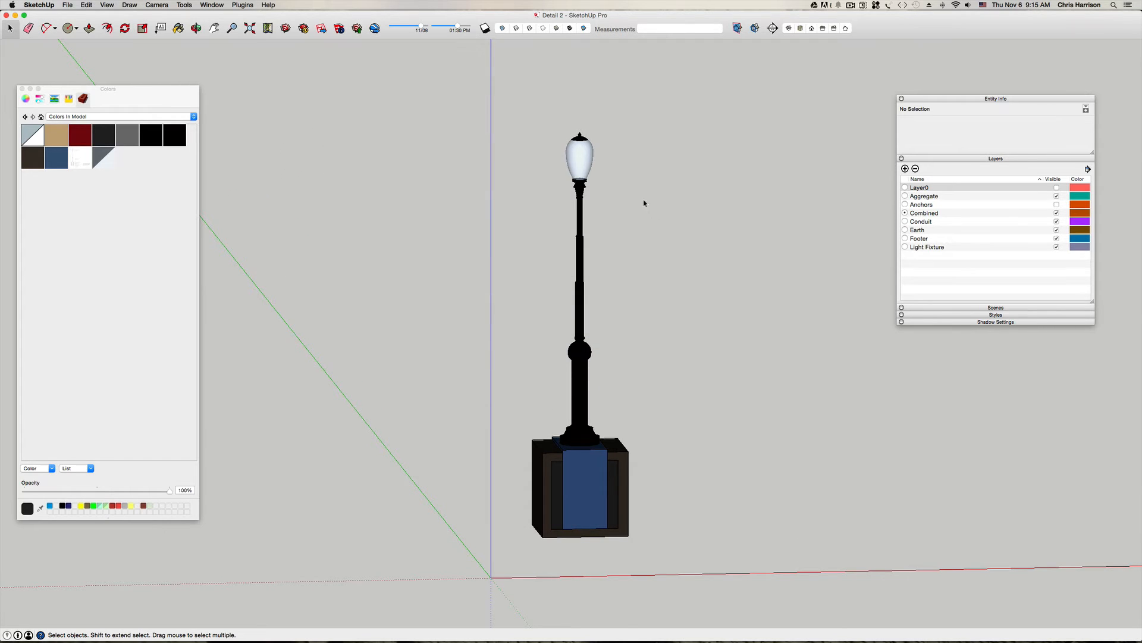
Step: Edit the footer's blue material and load Concrete.jpg from the Textures folder as its texture
middle_drag(495, 322, 524, 457)
scroll(520, 472, up, 10)
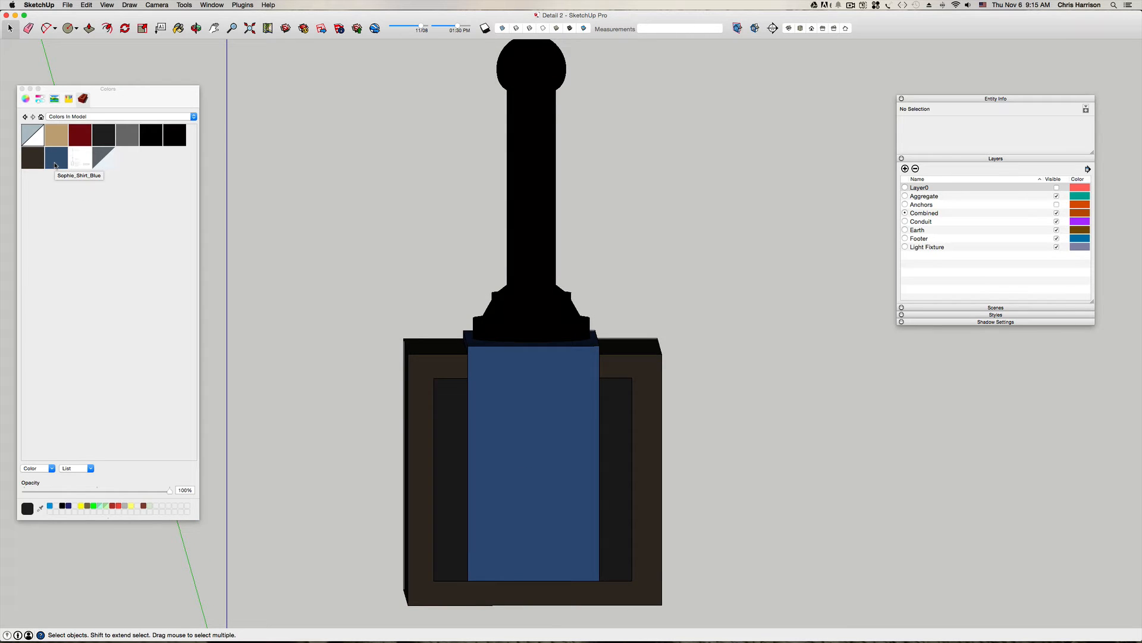
right_click(56, 165)
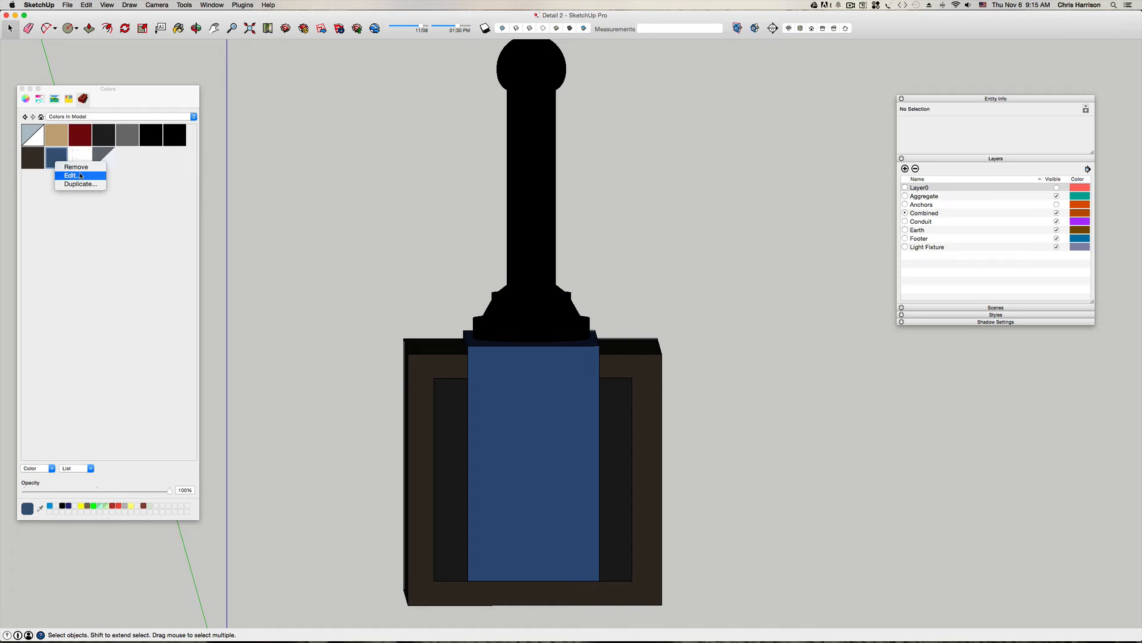
click(81, 176)
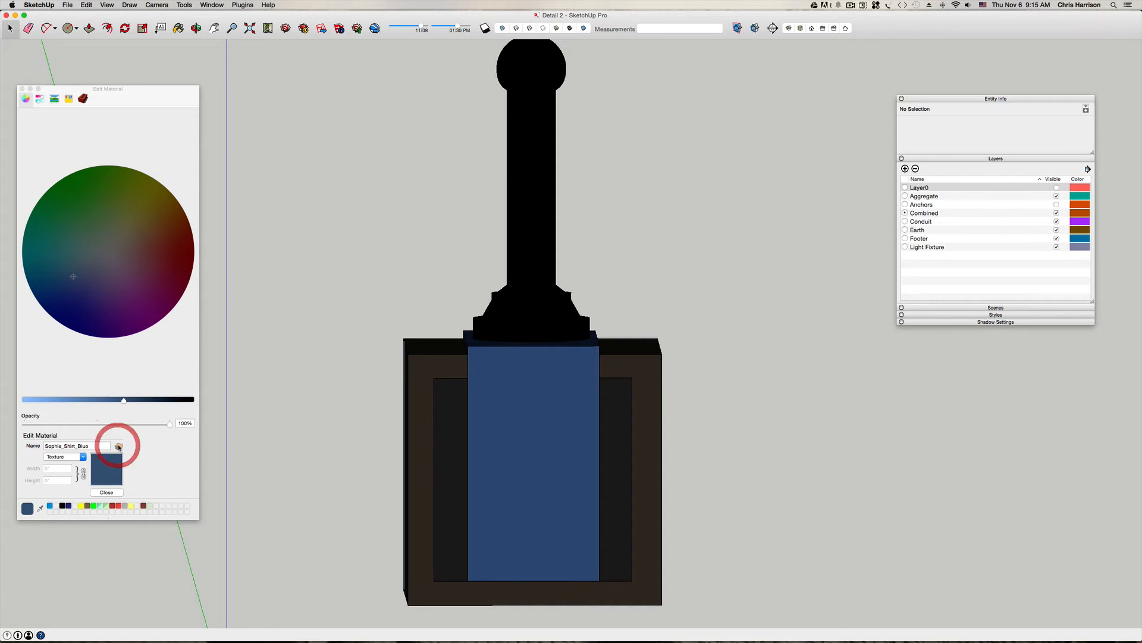
click(102, 447)
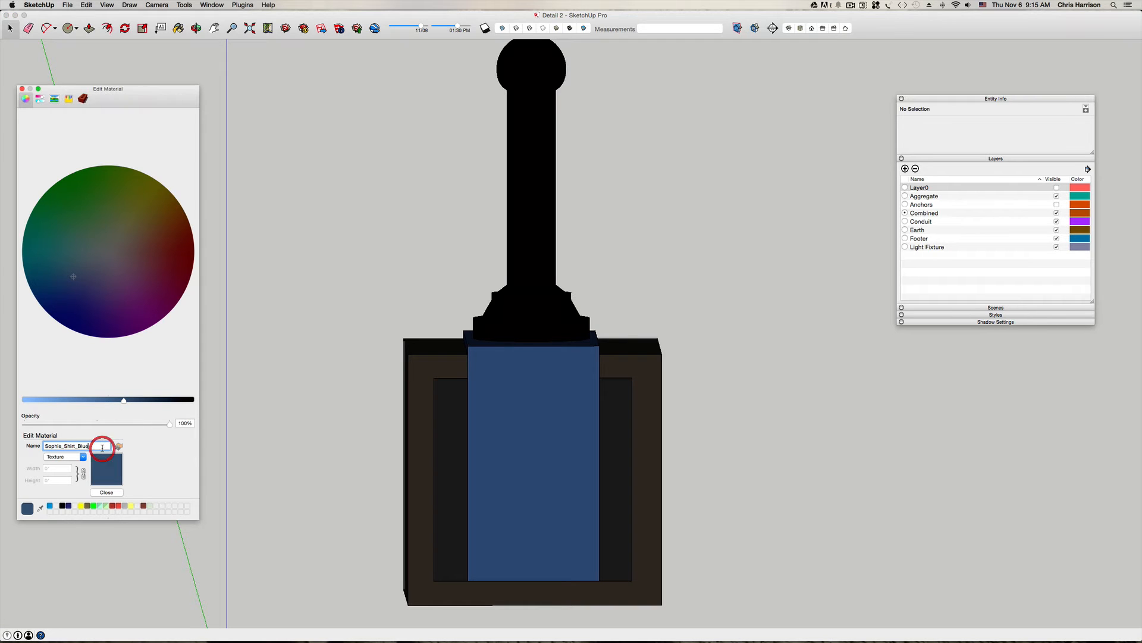
click(120, 447)
click(82, 455)
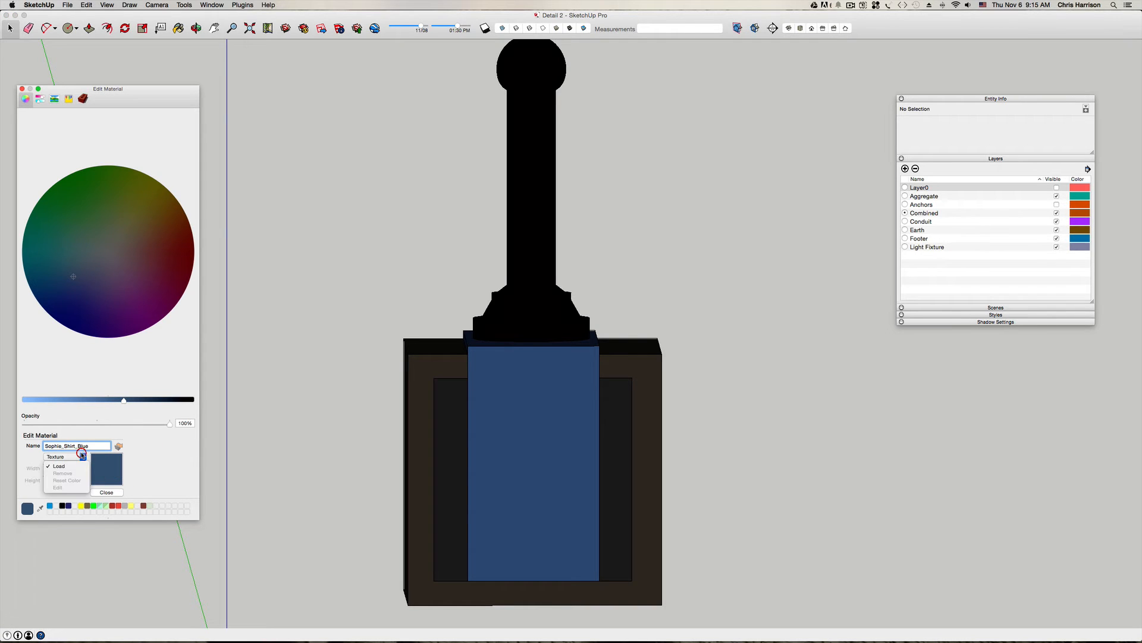
click(75, 467)
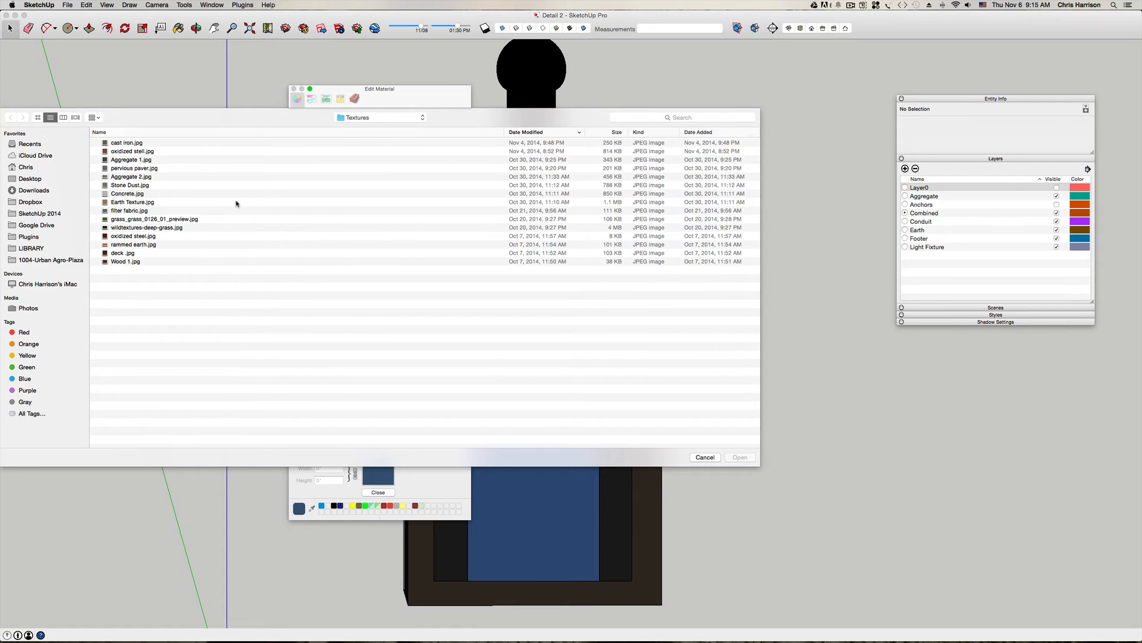
click(125, 194)
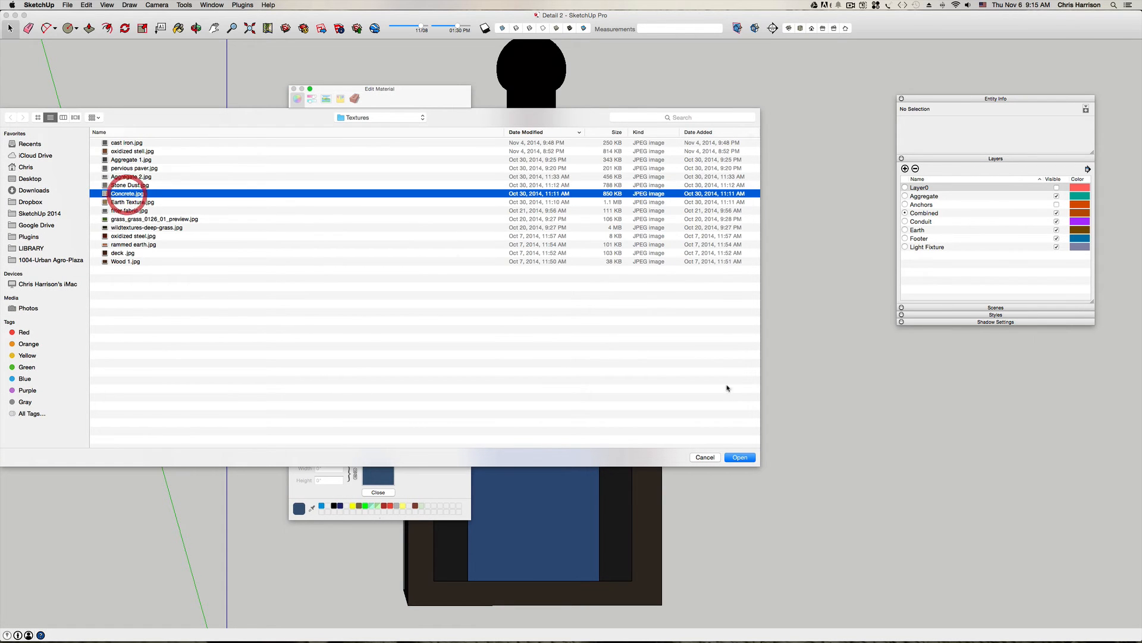
click(739, 457)
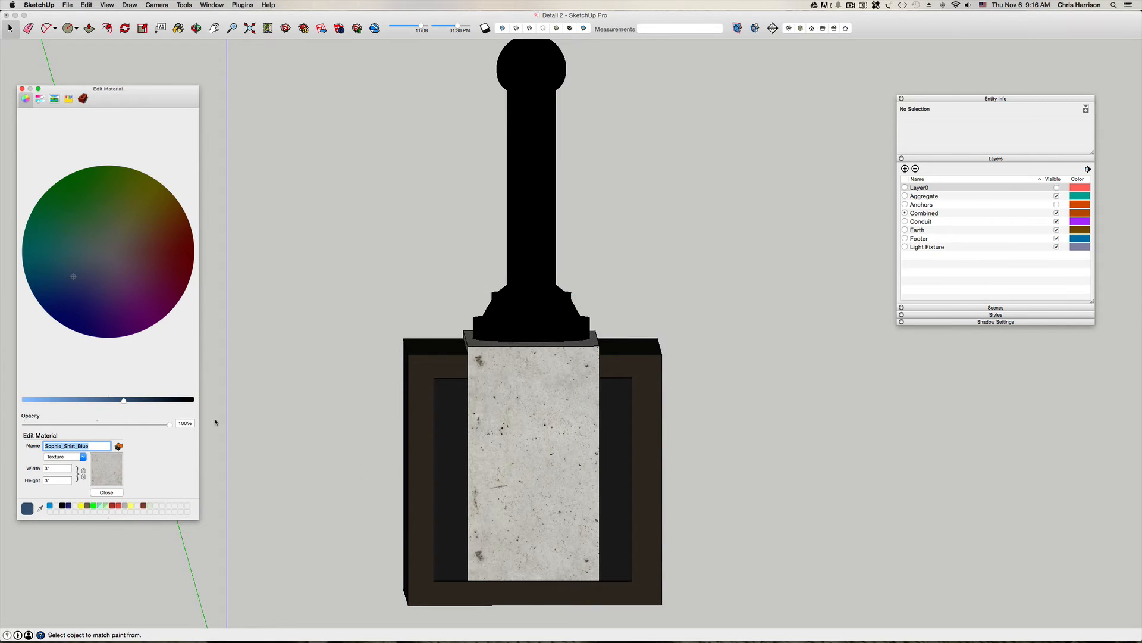
Step: Set the concrete texture's width to 2' and finish editing the footer material
scroll(548, 427, down, 5)
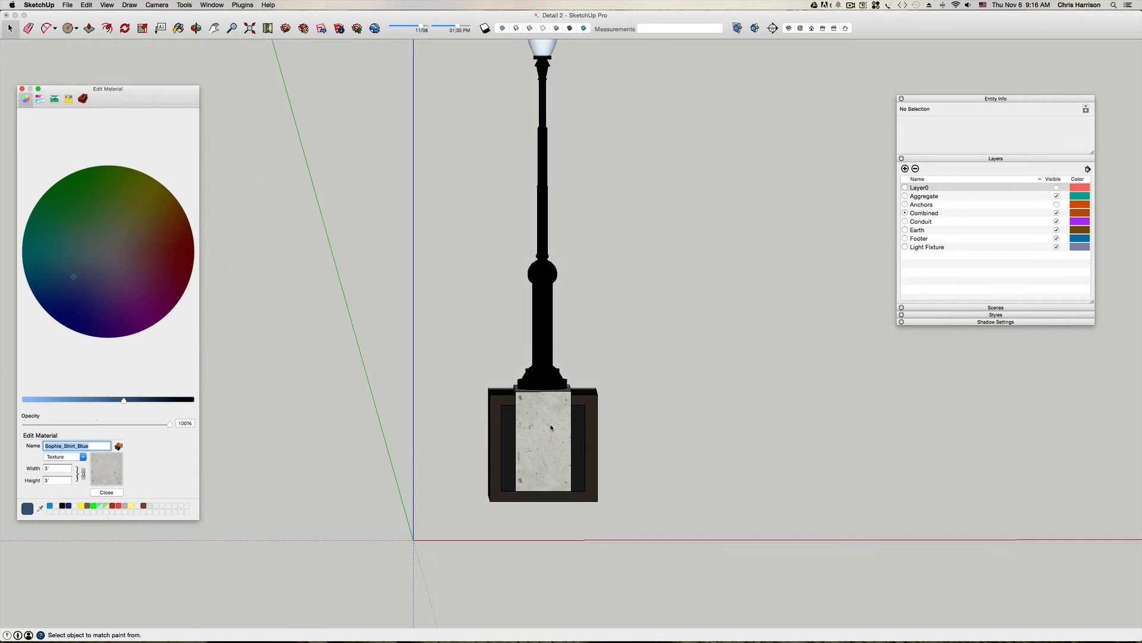
scroll(548, 427, up, 4)
drag(53, 468, 35, 467)
text(2')
key(Return)
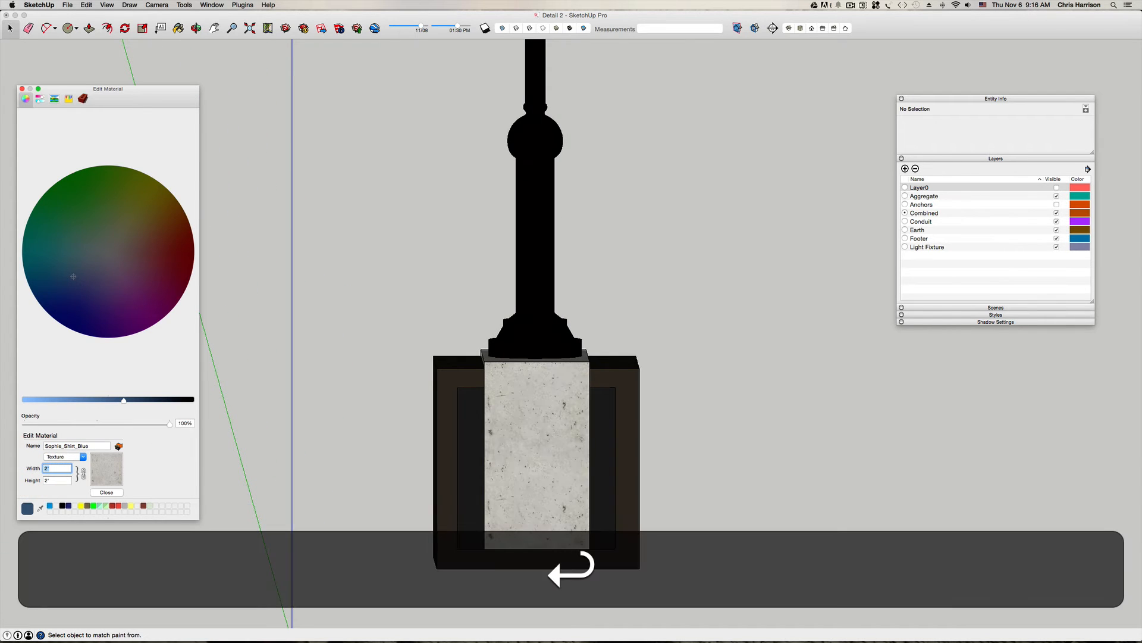
click(111, 492)
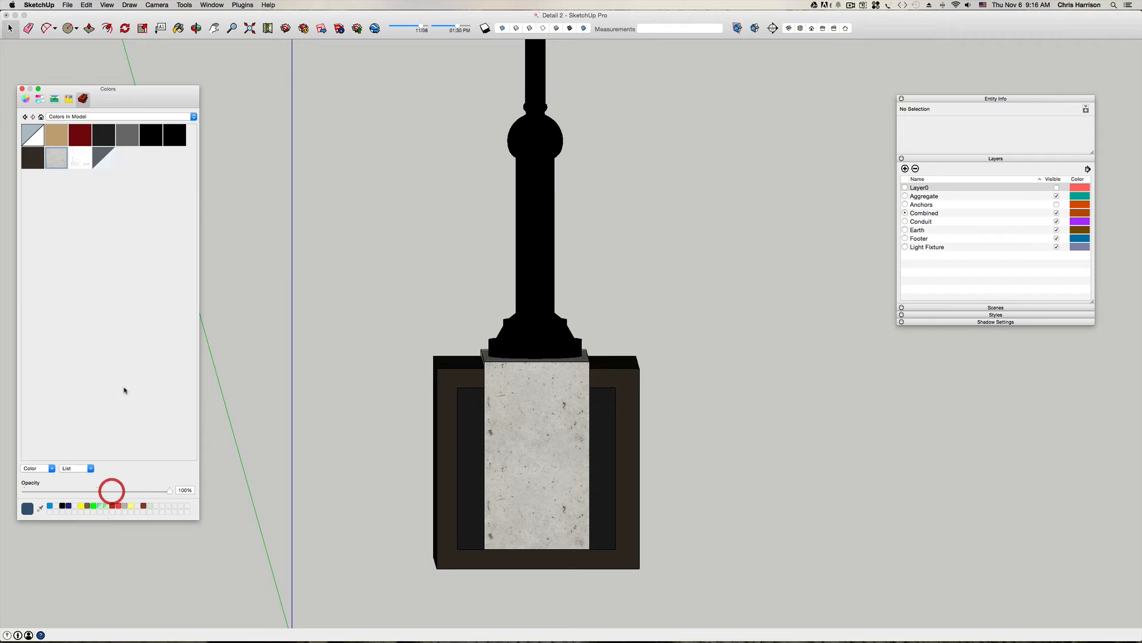
Step: Edit the dark brown earth material and load Earth Texture.jpg as its texture
click(27, 167)
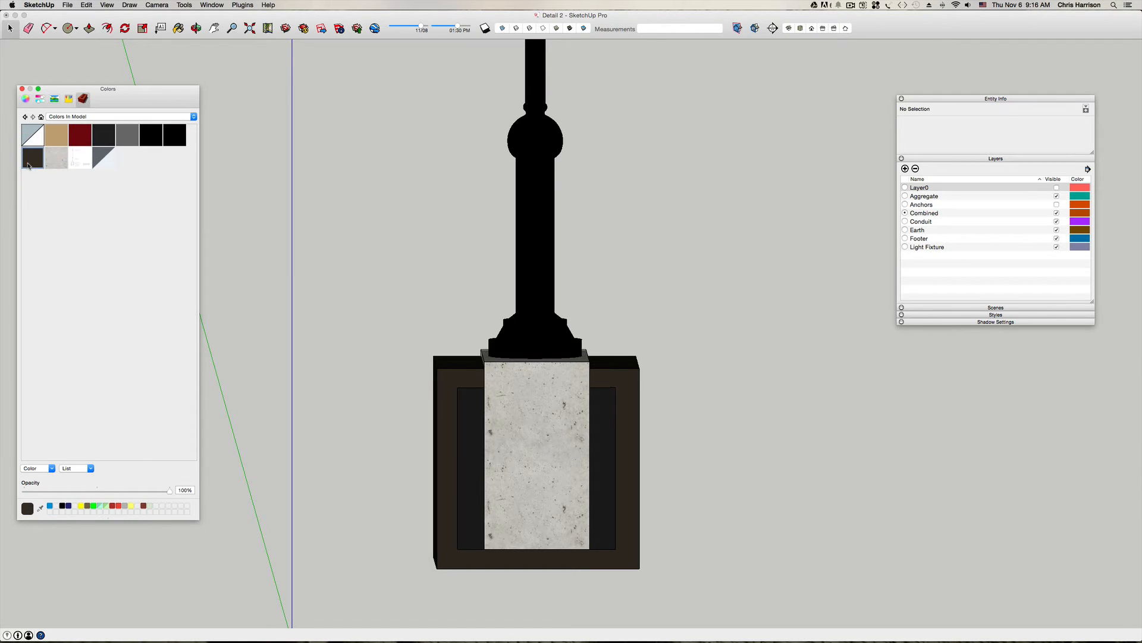
right_click(36, 161)
click(40, 173)
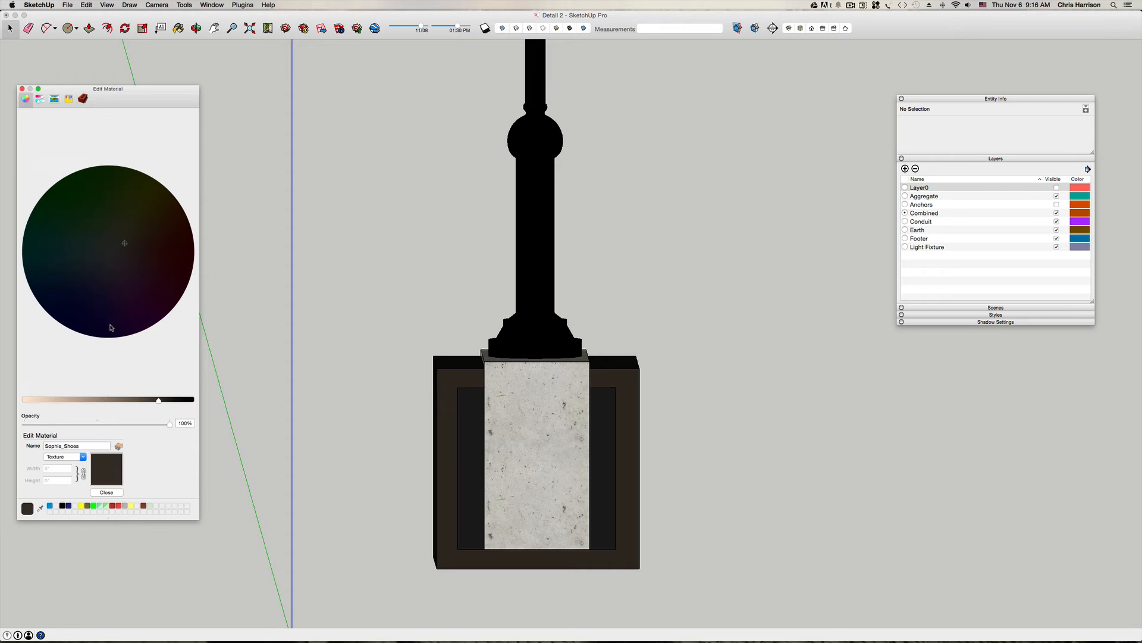
click(66, 456)
click(66, 466)
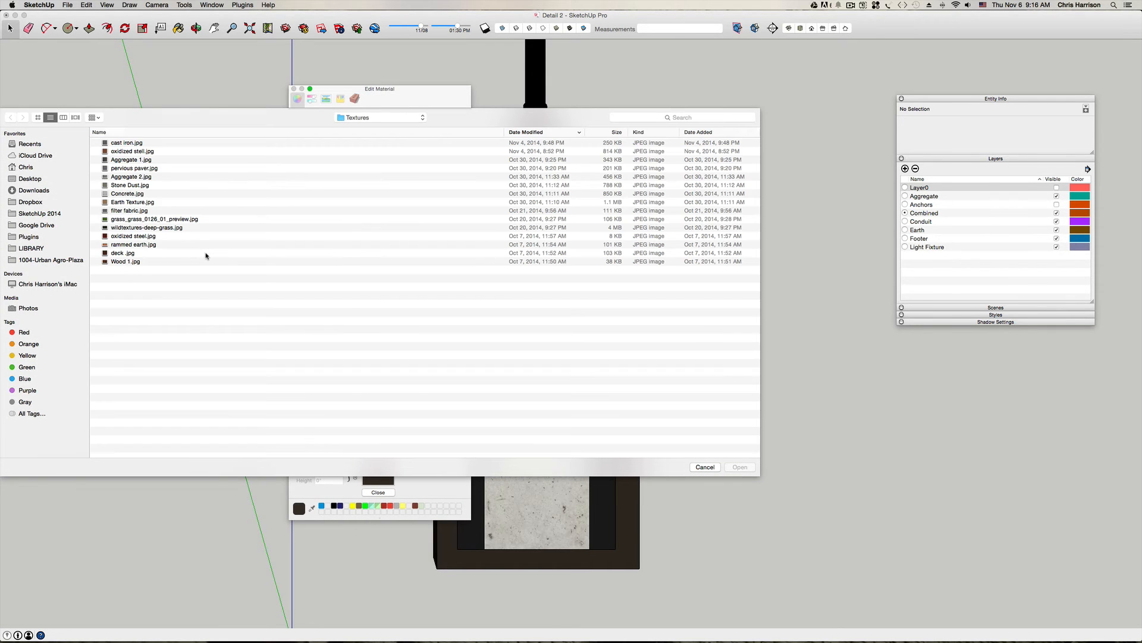
click(123, 203)
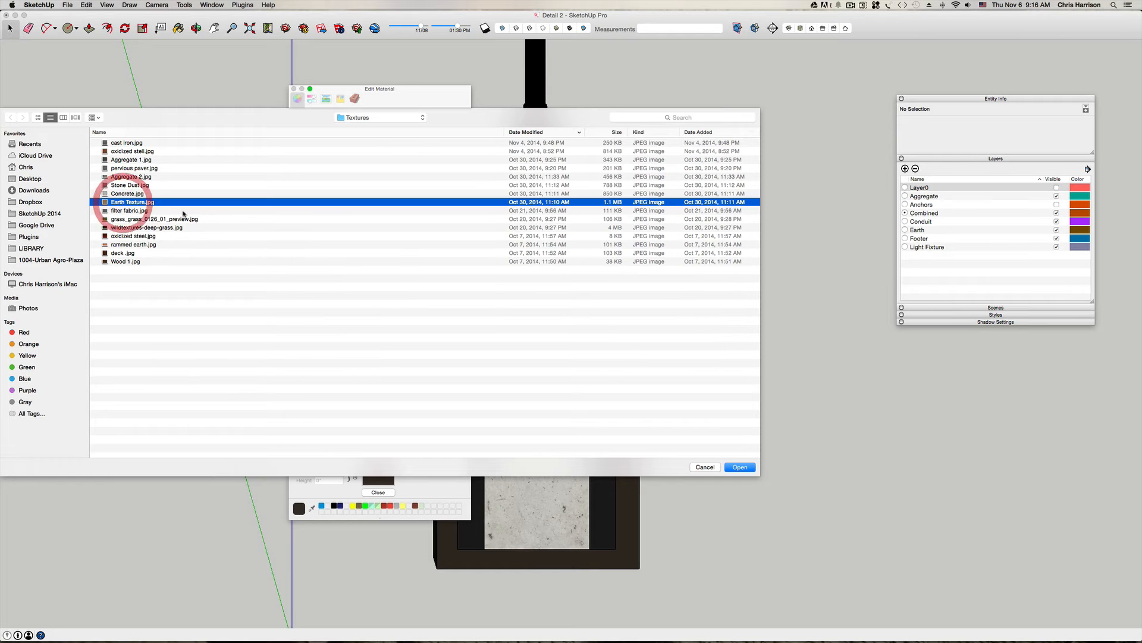
click(749, 467)
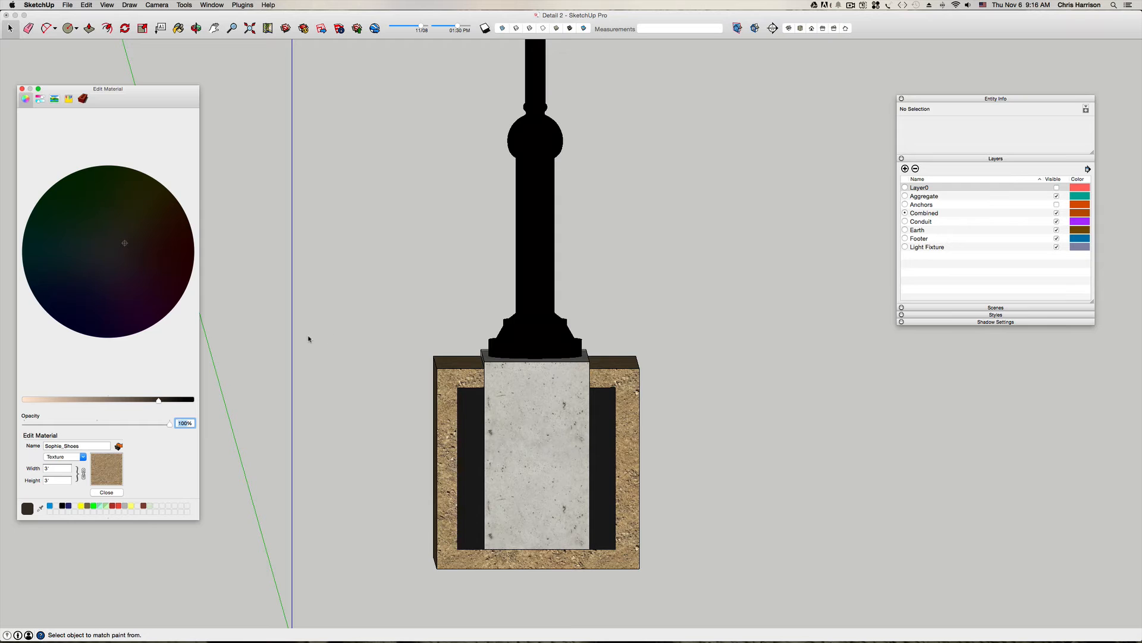
scroll(423, 520, up, 10)
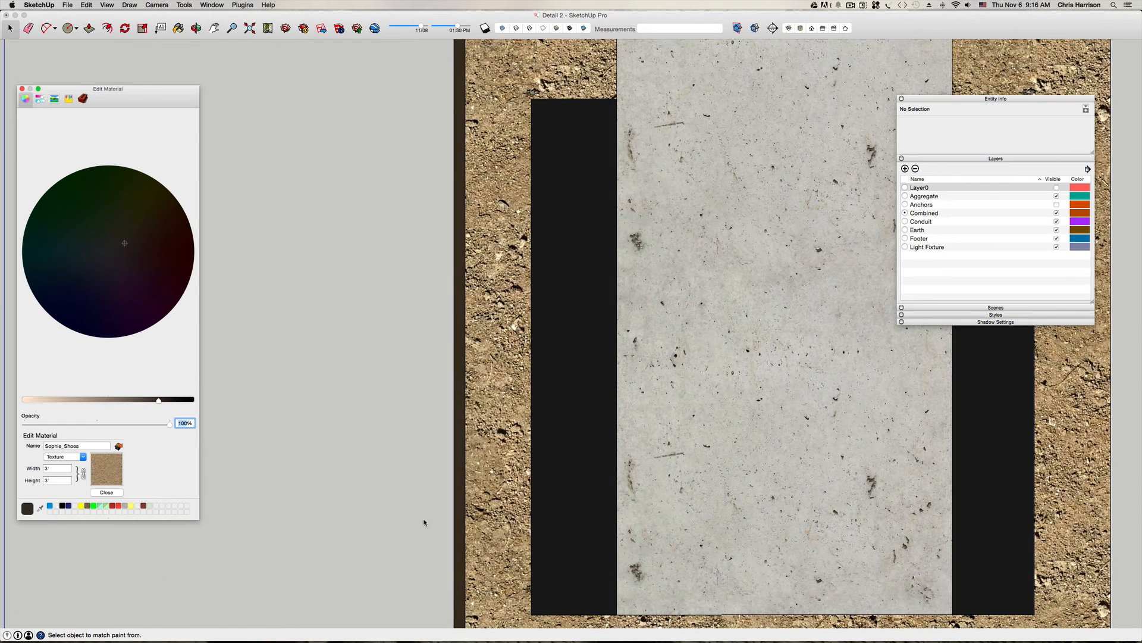
scroll(425, 522, down, 8)
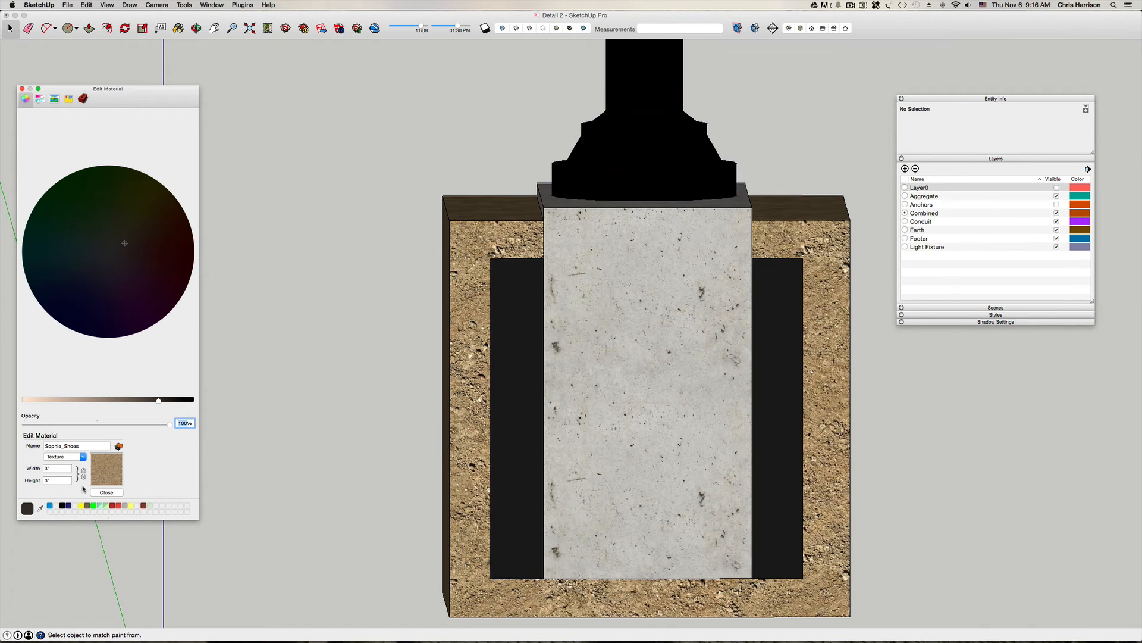
Step: Try rammed earth.jpg as the texture of the earth material
click(85, 457)
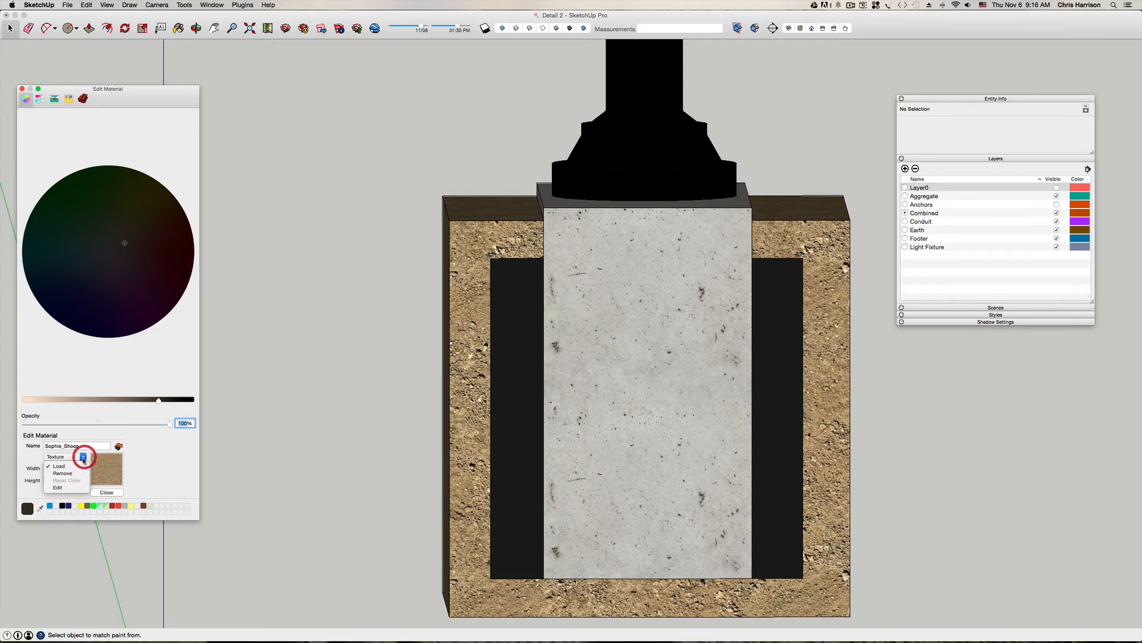
click(78, 486)
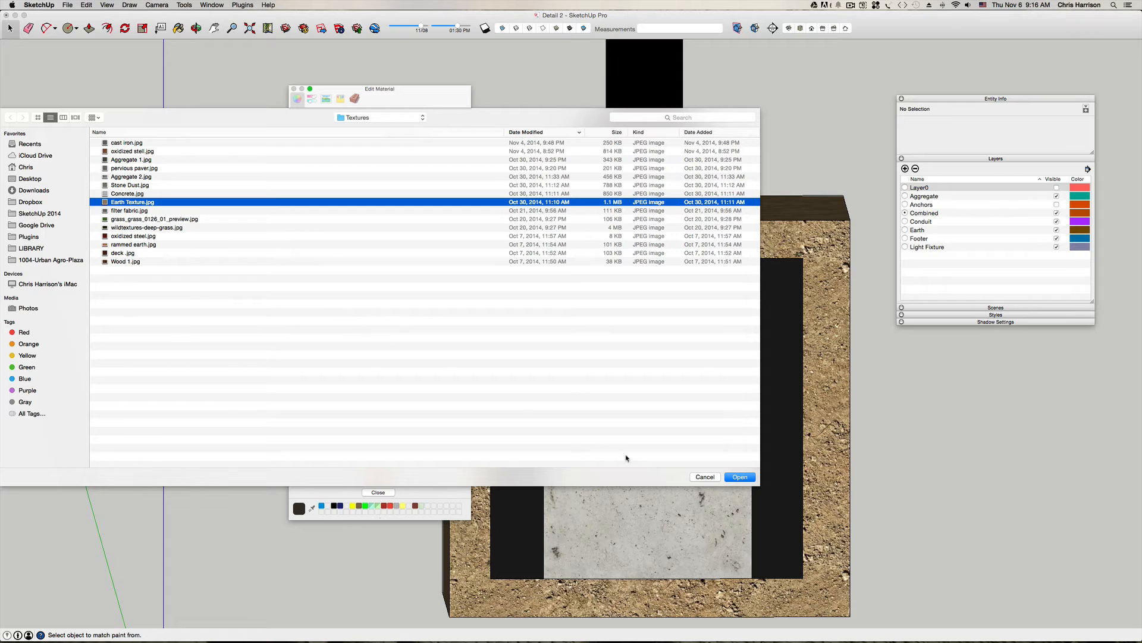
click(136, 245)
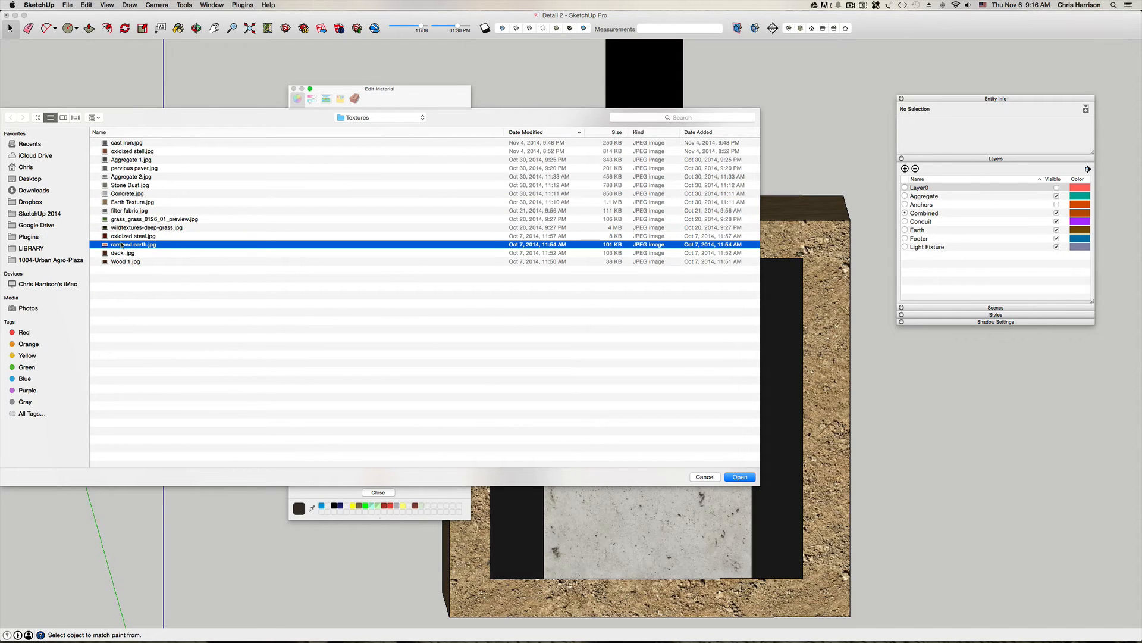
click(738, 476)
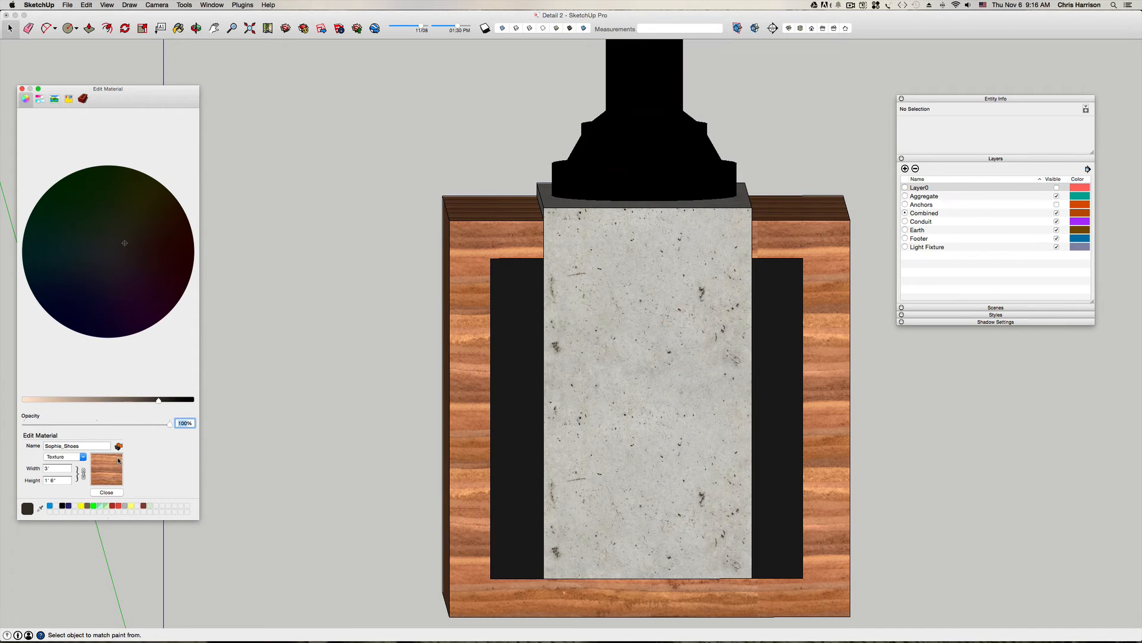
Step: Replace the rammed earth texture on the earth material with Earth Texture.jpg
click(83, 459)
click(80, 468)
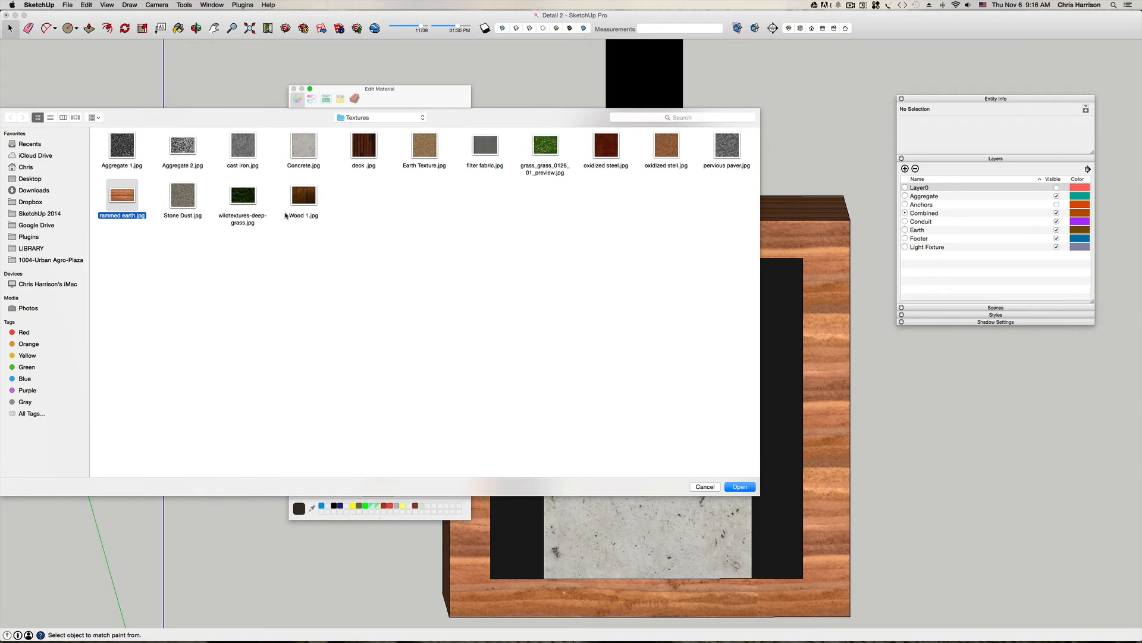
click(419, 152)
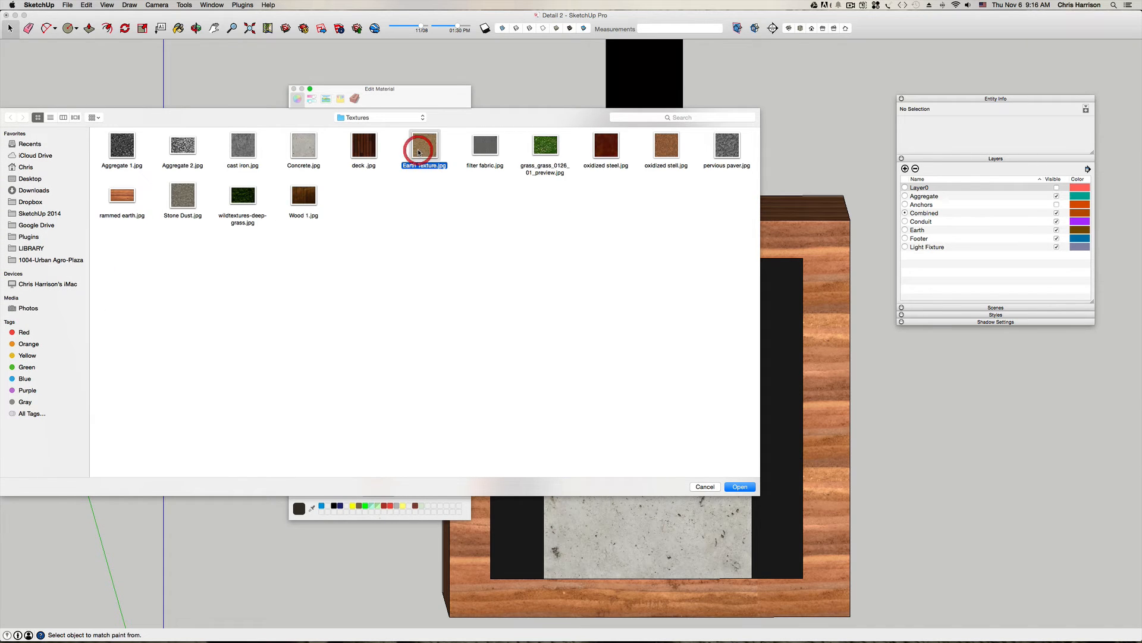
click(752, 488)
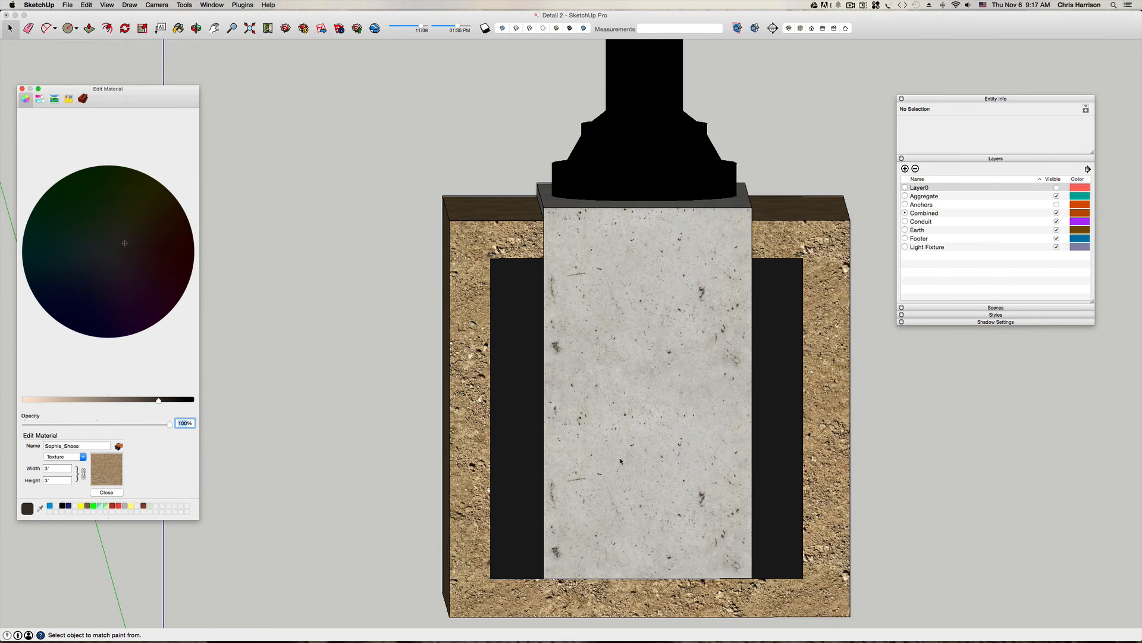
Step: Reopen the Earth Texture material for editing and try different tints, settling on a neutral brown
click(107, 493)
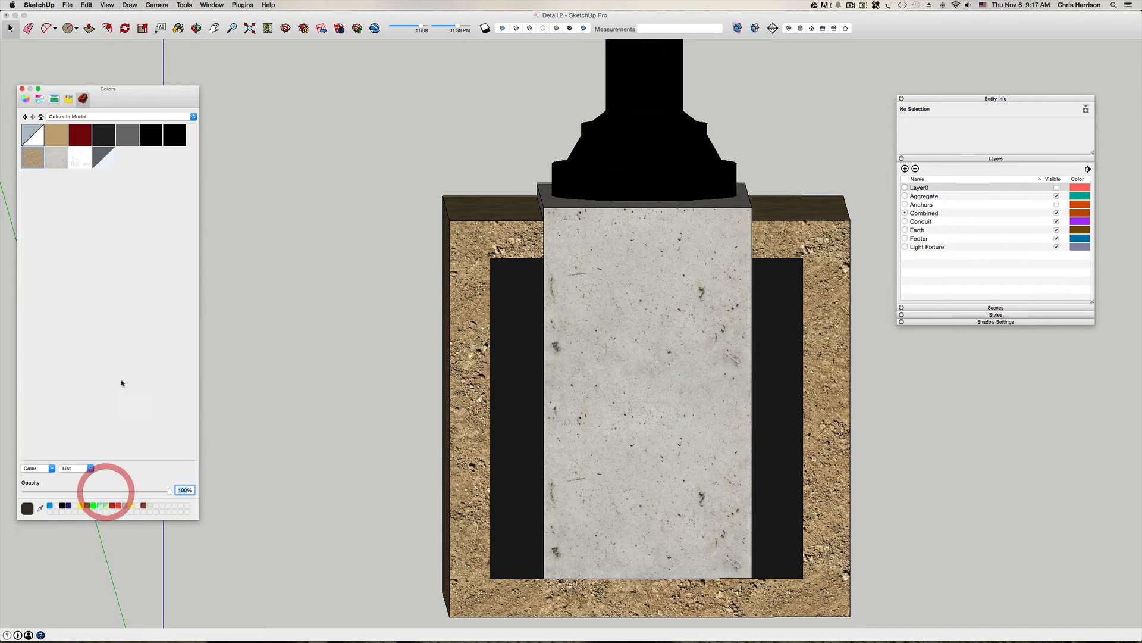
right_click(29, 160)
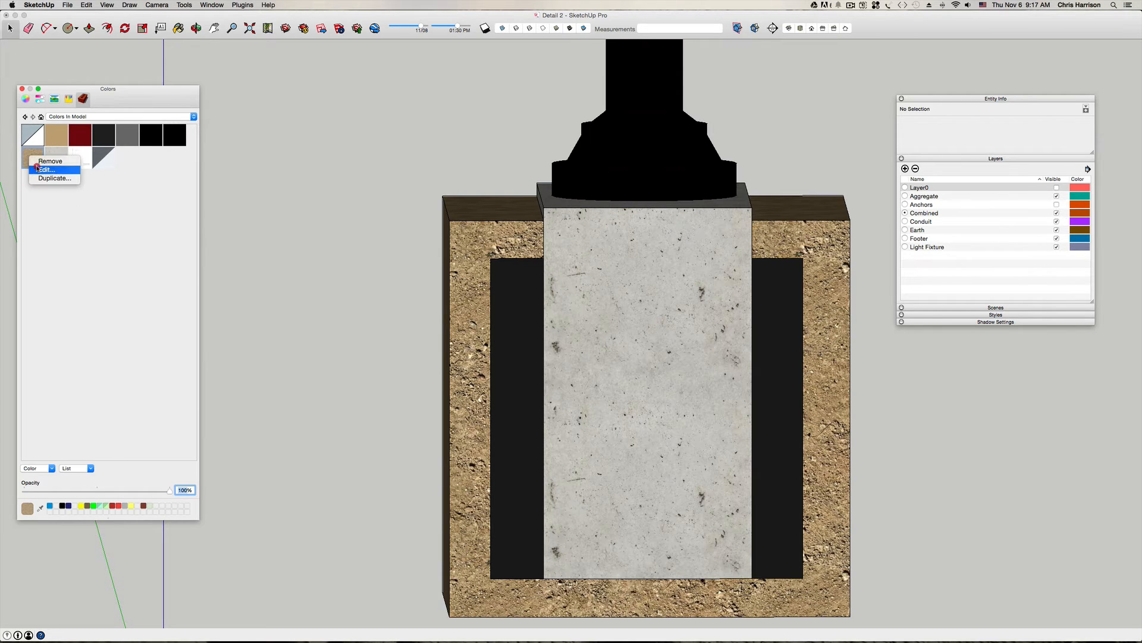
click(38, 169)
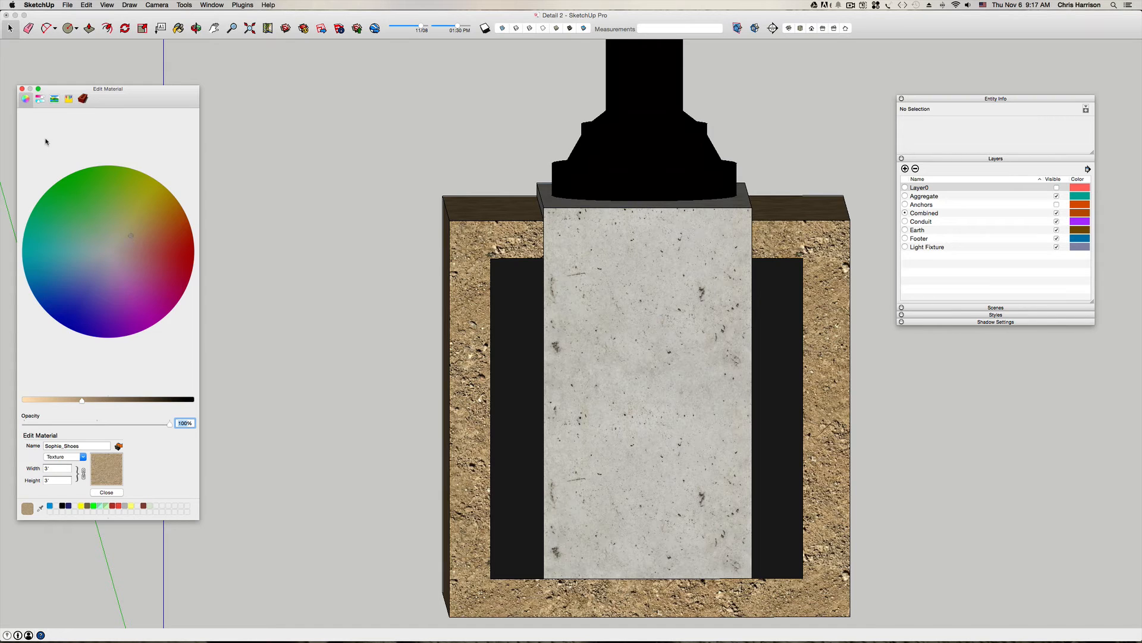
click(26, 99)
click(25, 100)
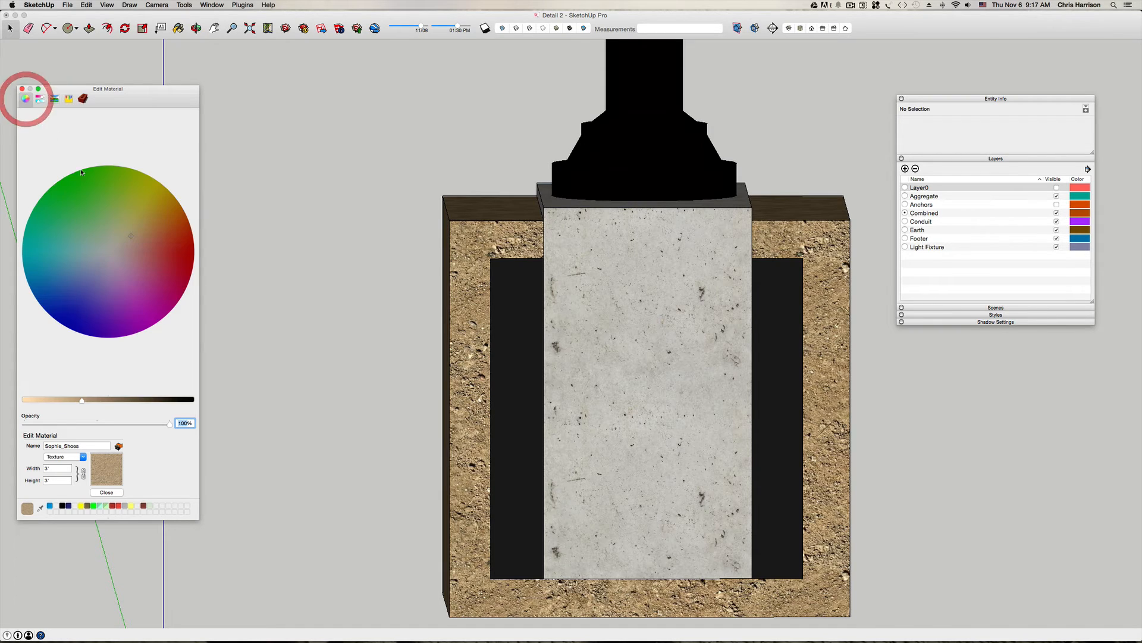
mouse_move(133, 243)
mouse_down()
mouse_move(136, 253)
mouse_move(136, 226)
mouse_up()
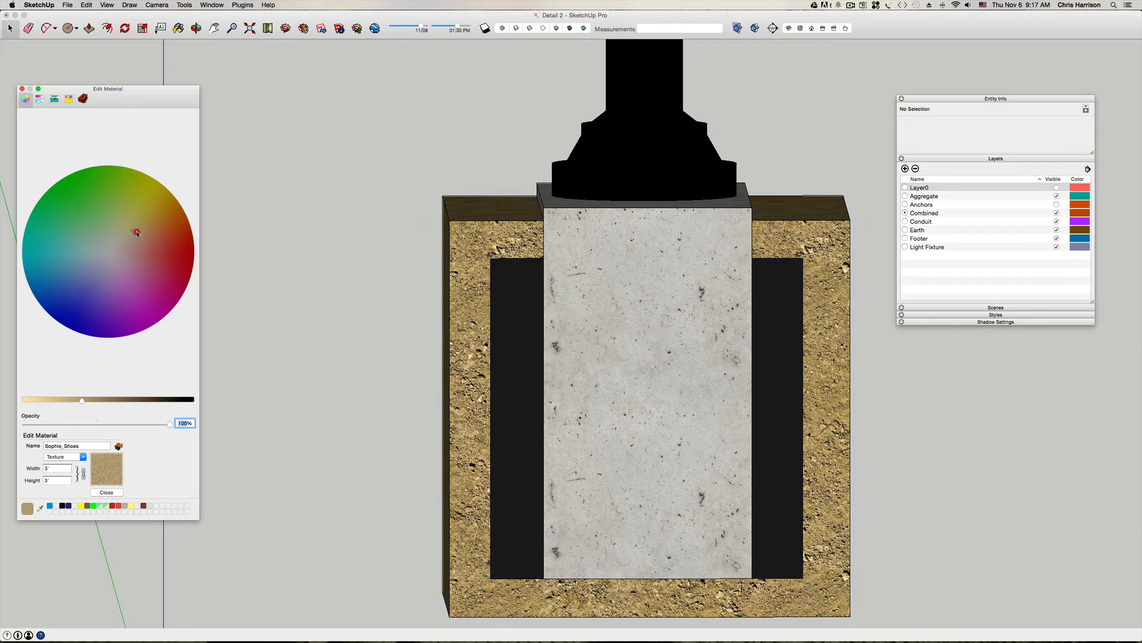
drag(136, 233, 139, 232)
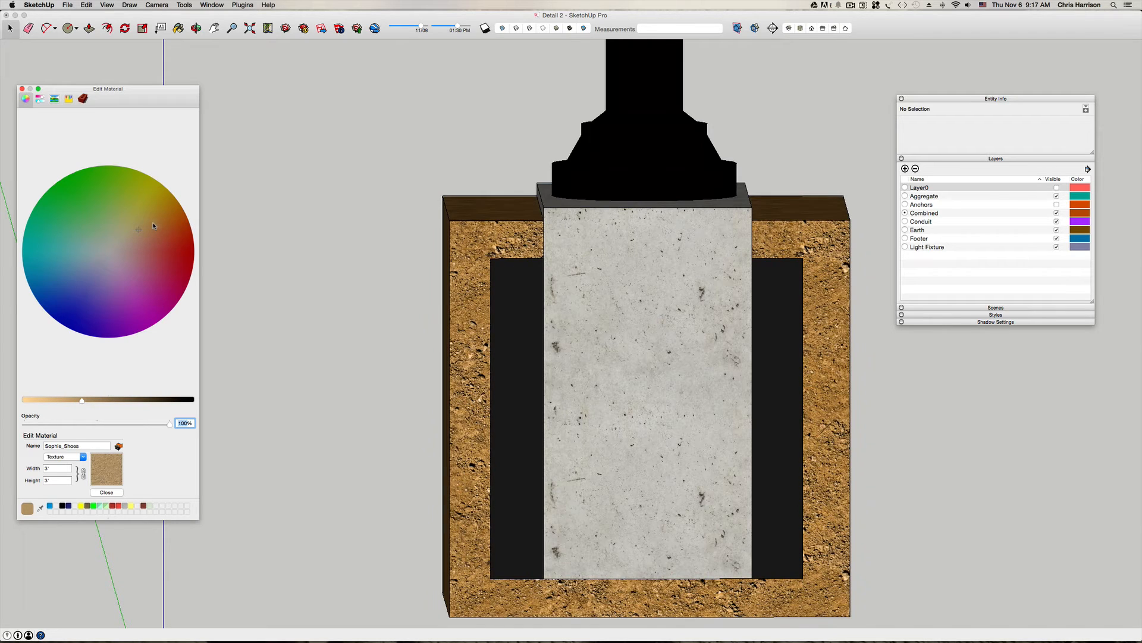
click(141, 220)
drag(84, 403, 94, 400)
click(138, 222)
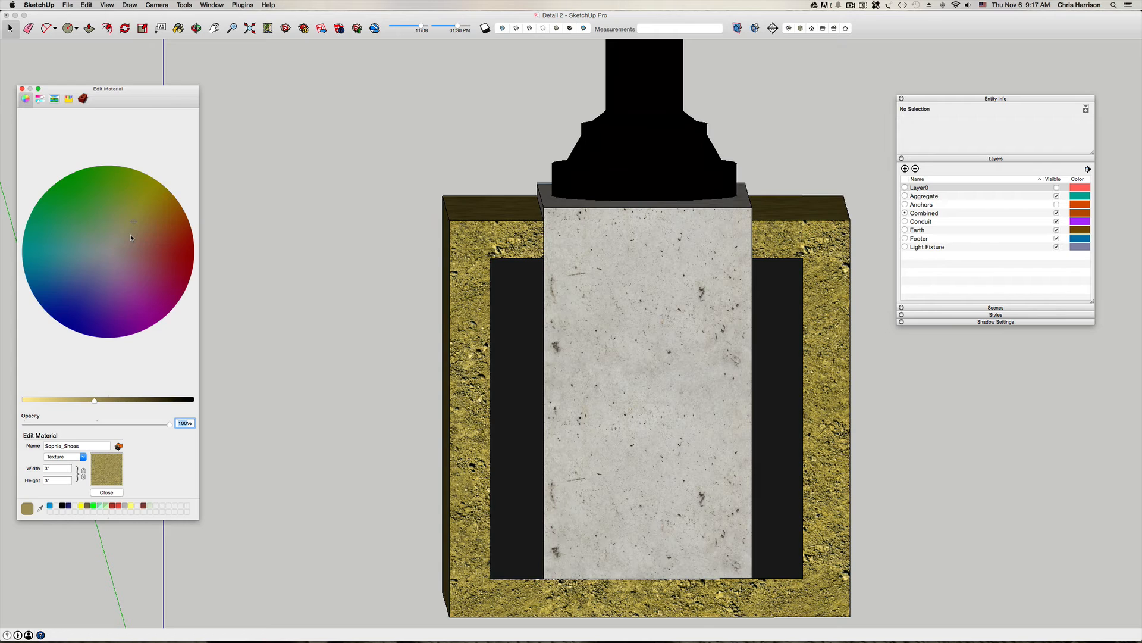
click(130, 236)
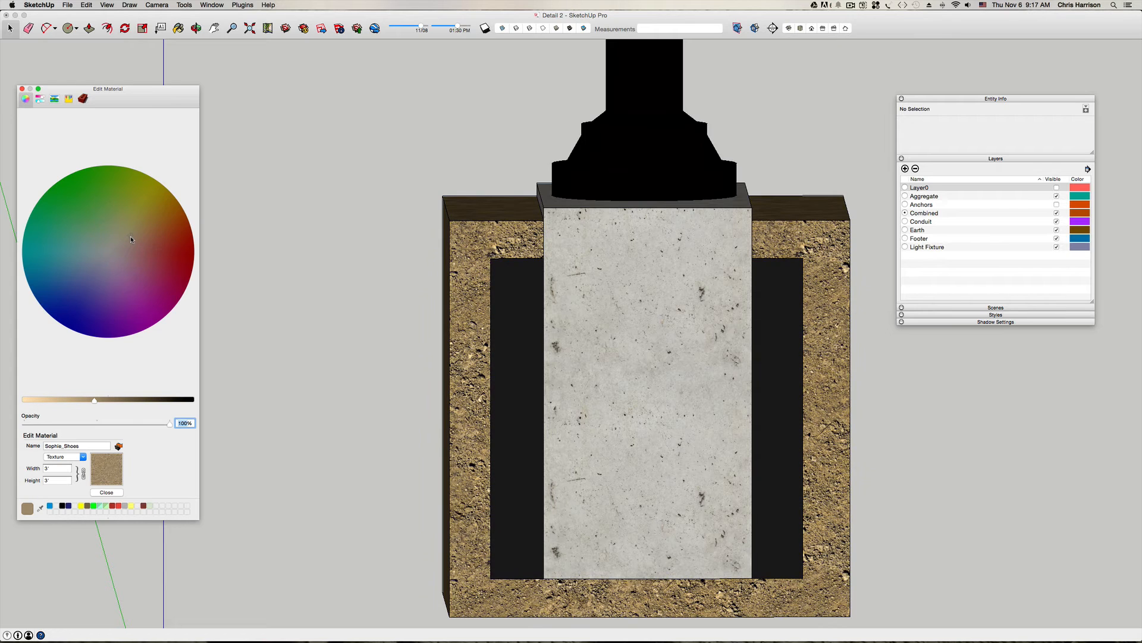
Step: Darken the earth material's colour to a deeper brown and finish editing it
click(103, 403)
drag(103, 403, 112, 403)
click(116, 402)
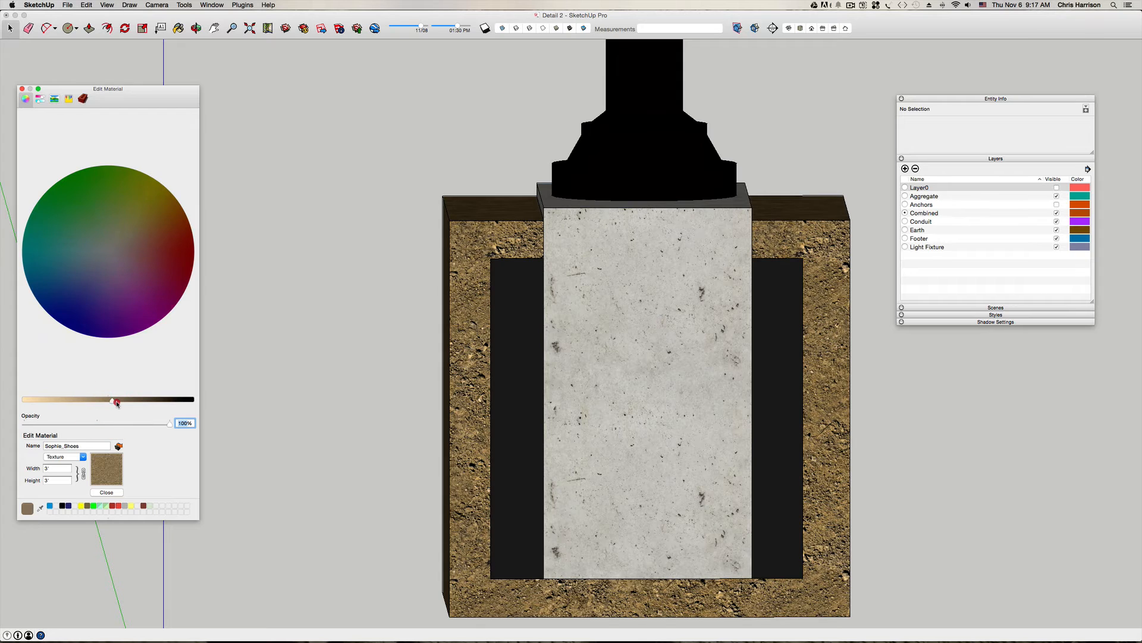
click(119, 403)
click(119, 403)
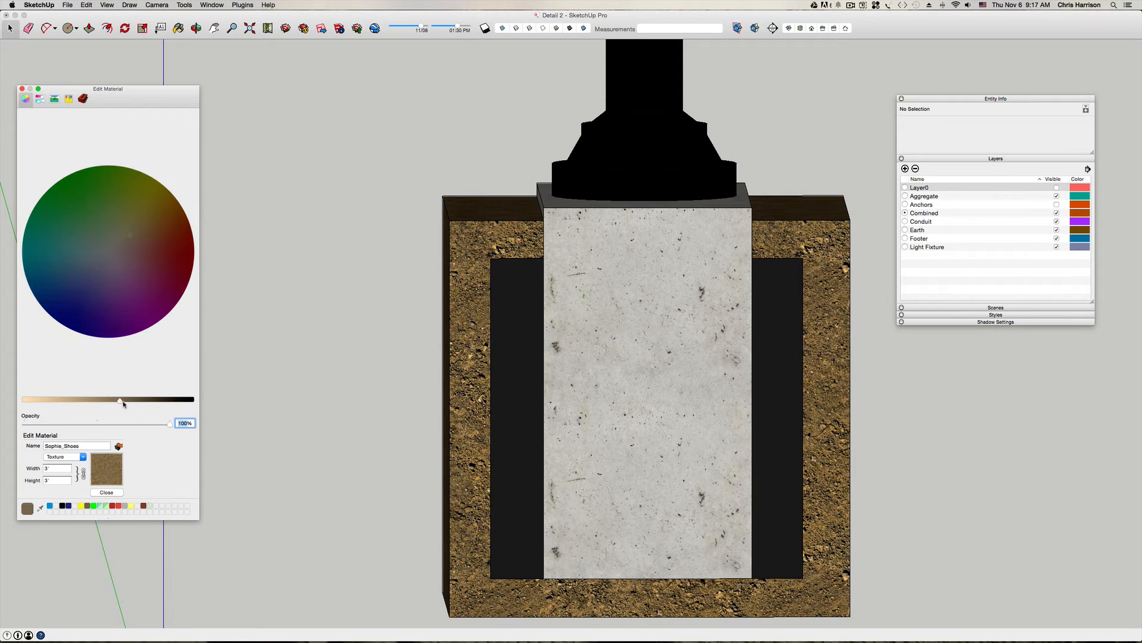
click(122, 403)
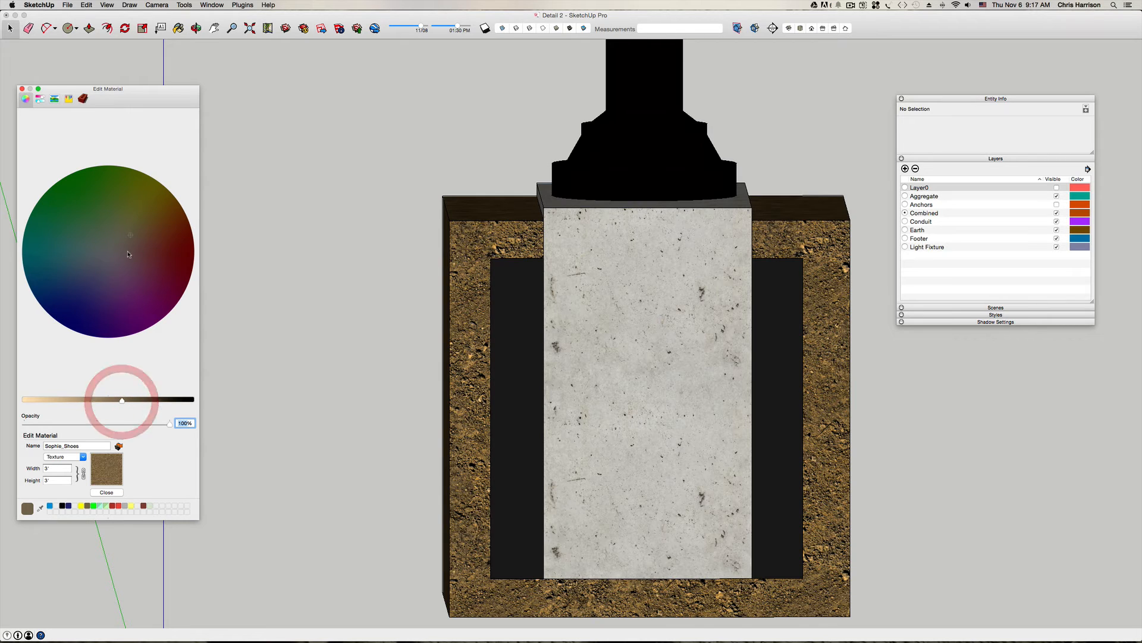
click(127, 236)
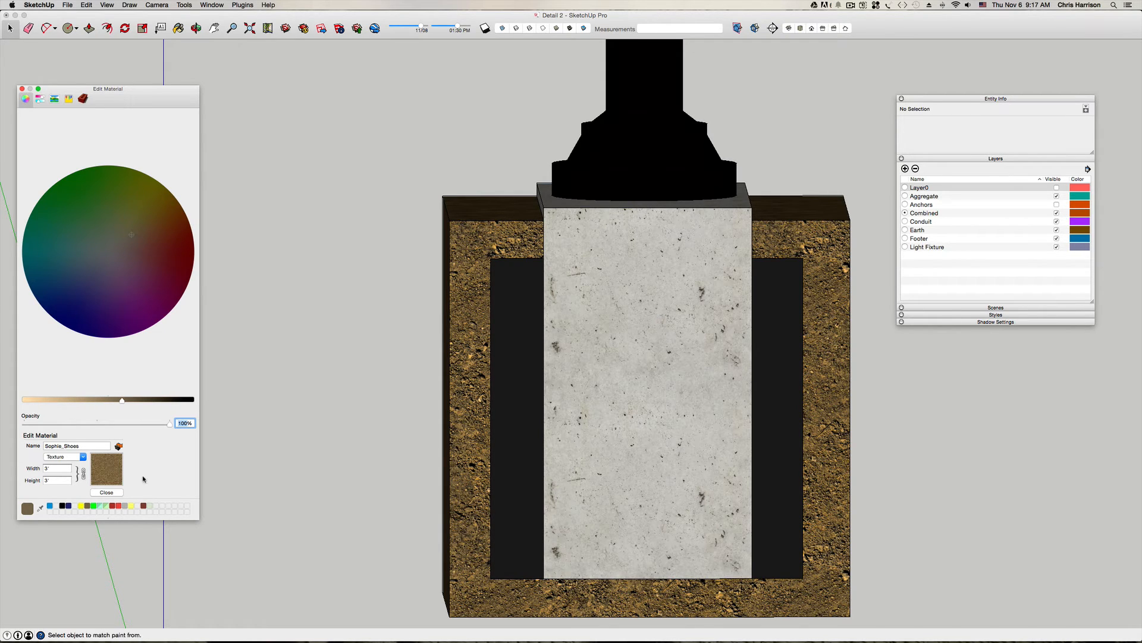
click(107, 493)
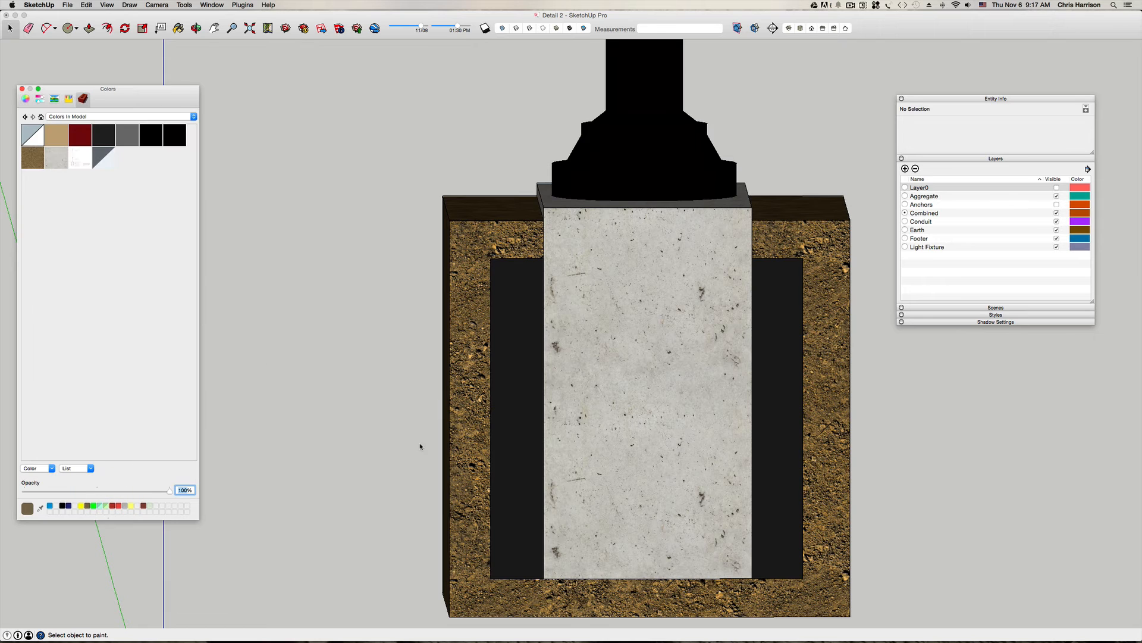
Step: Sample the dark material from the aggregate infill between the earth and the concrete footer
scroll(420, 447, down, 3)
middle_drag(618, 407, 559, 454)
click(483, 381)
key(space)
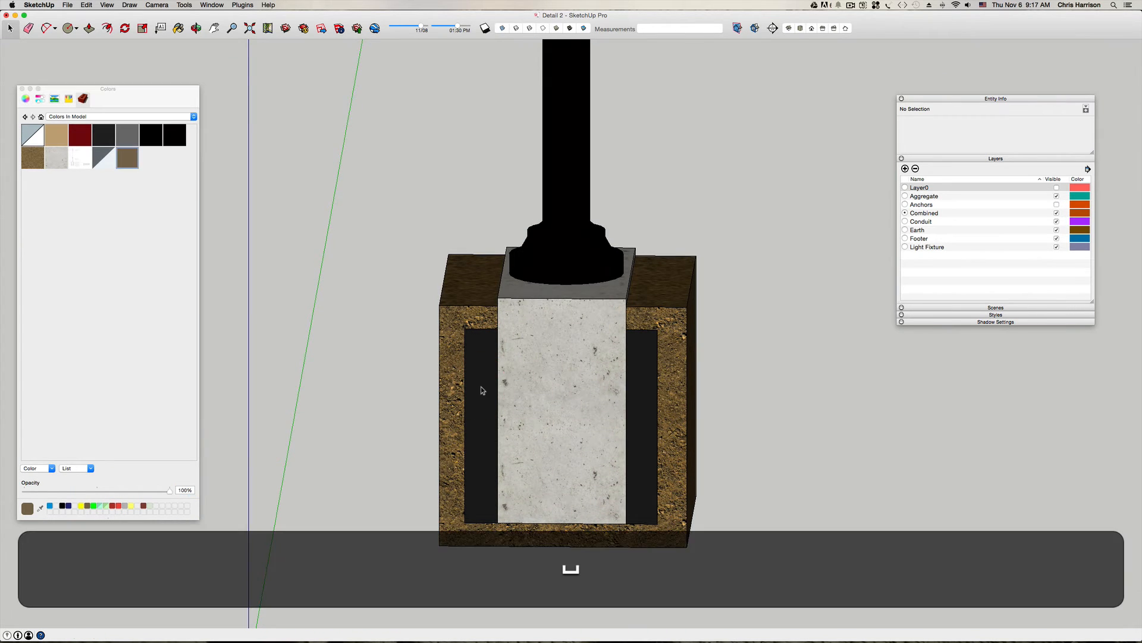
click(482, 388)
scroll(482, 390, up, 5)
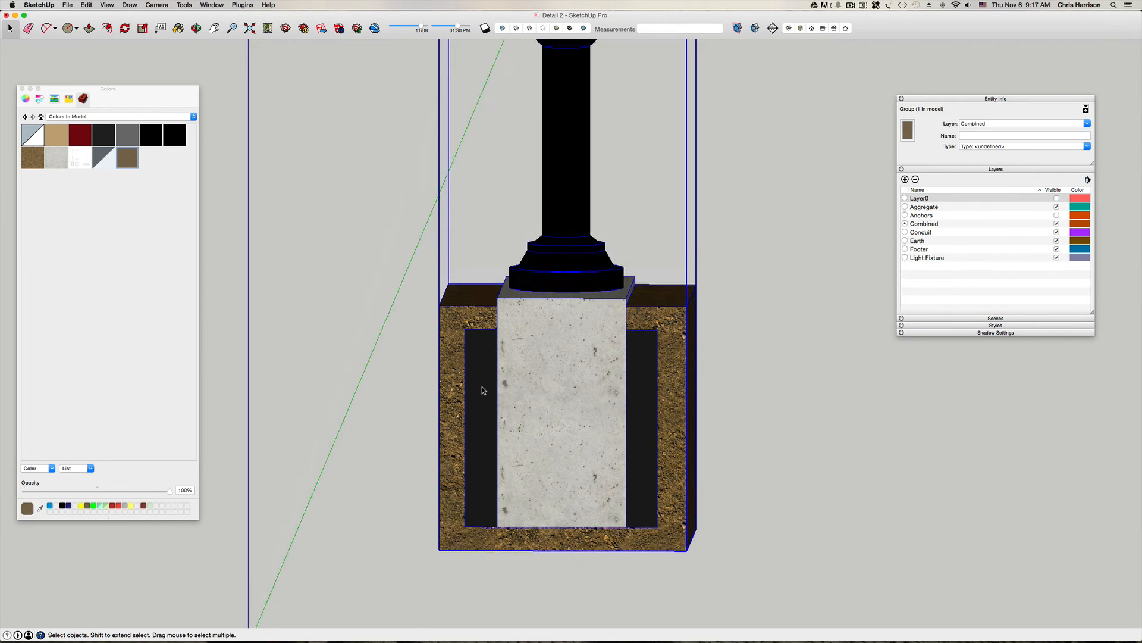
click(483, 388)
click(331, 351)
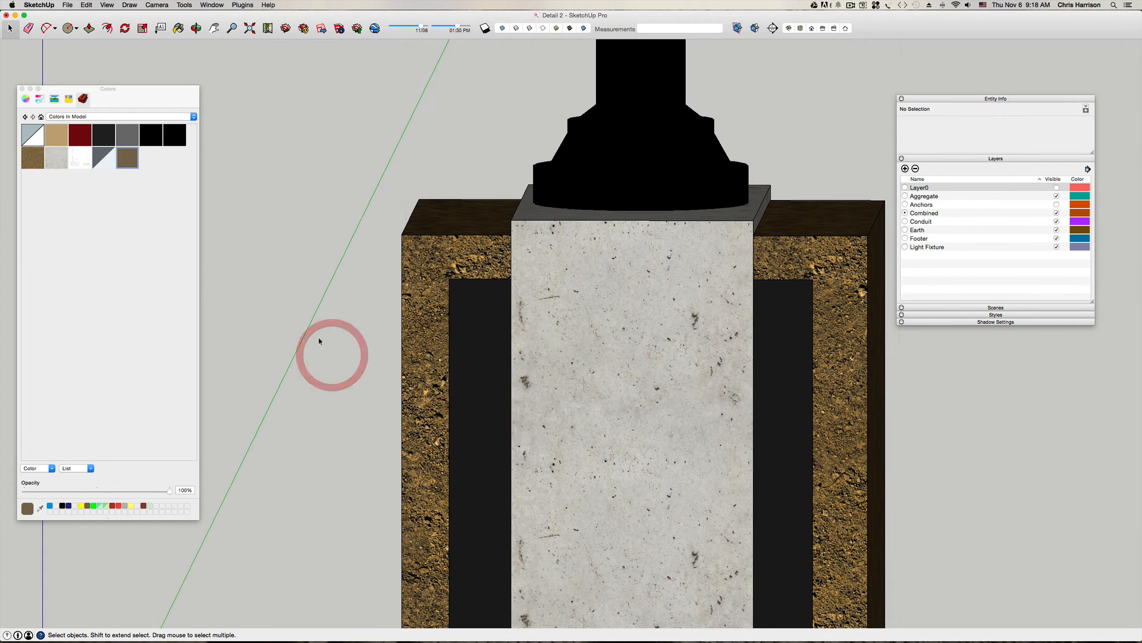
key(b)
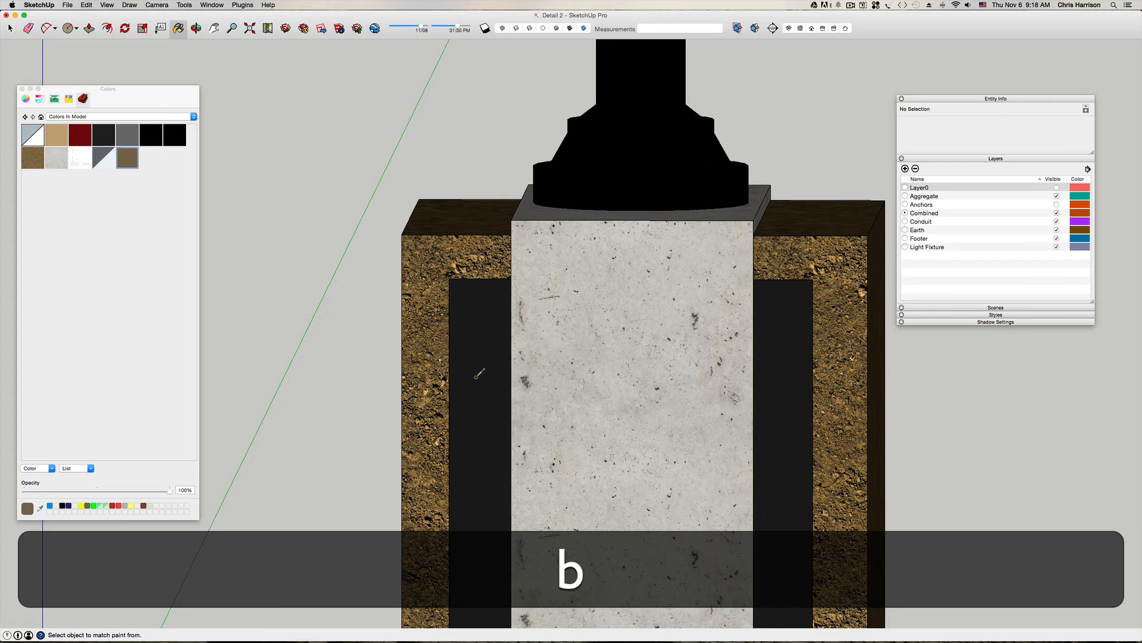
super+click(473, 376)
Step: Edit the sampled aggregate material and load Aggregate 1.jpg as its texture
right_click(124, 144)
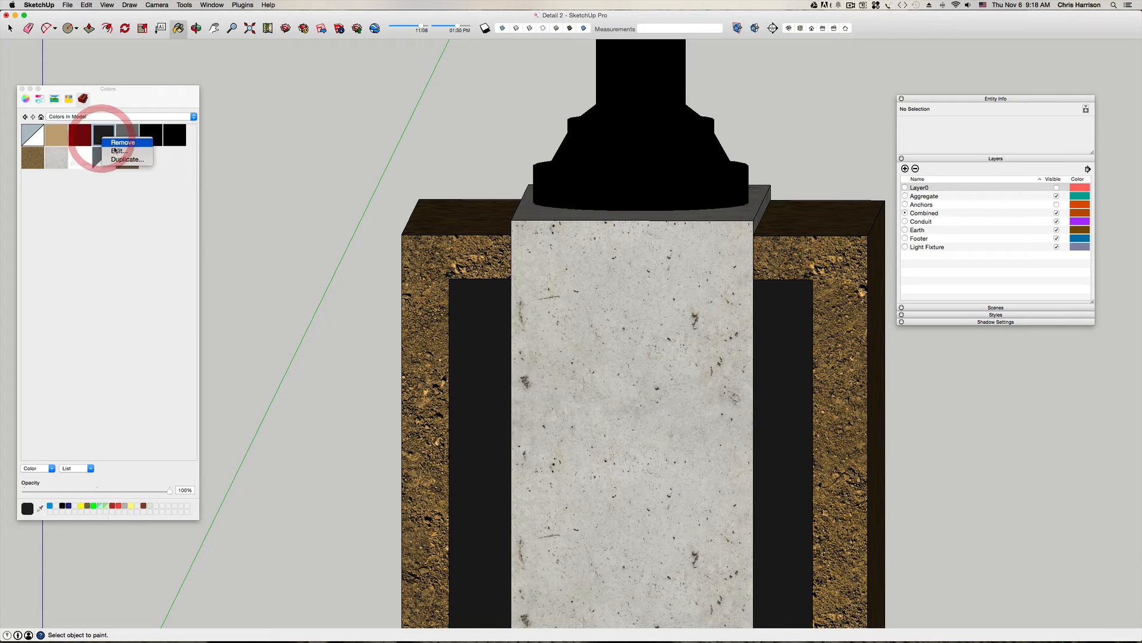
click(121, 149)
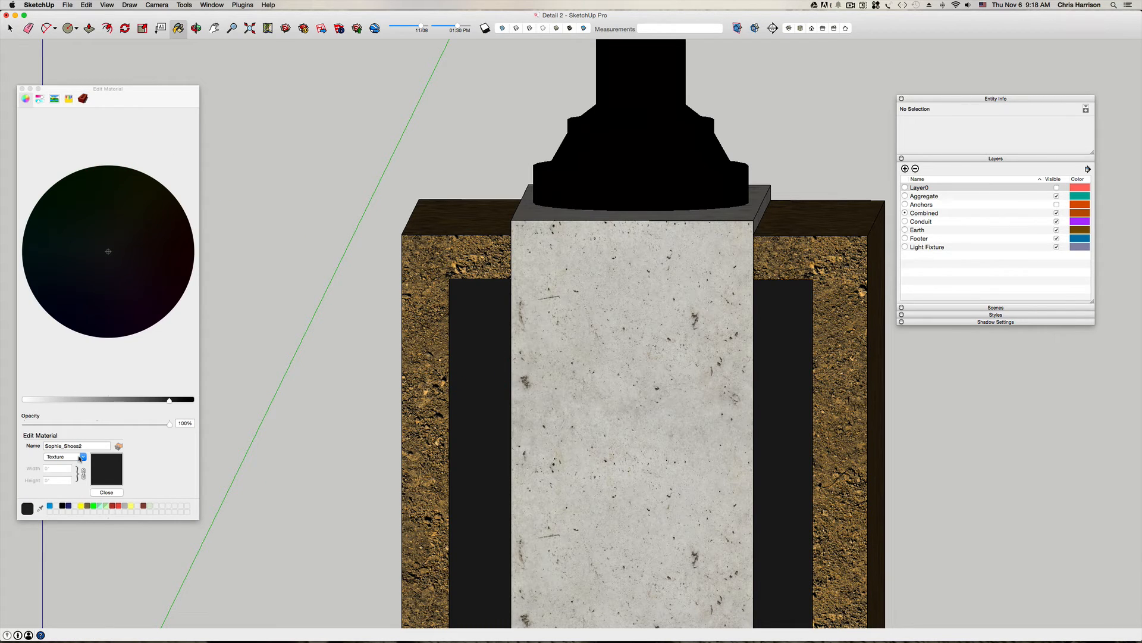
click(83, 457)
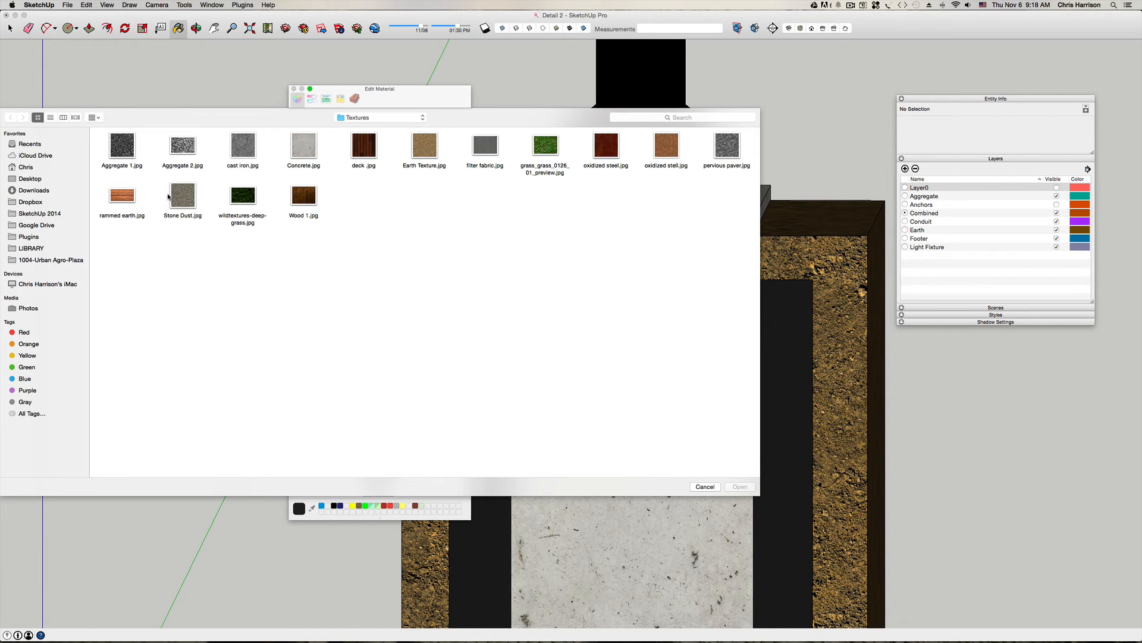
double_click(122, 146)
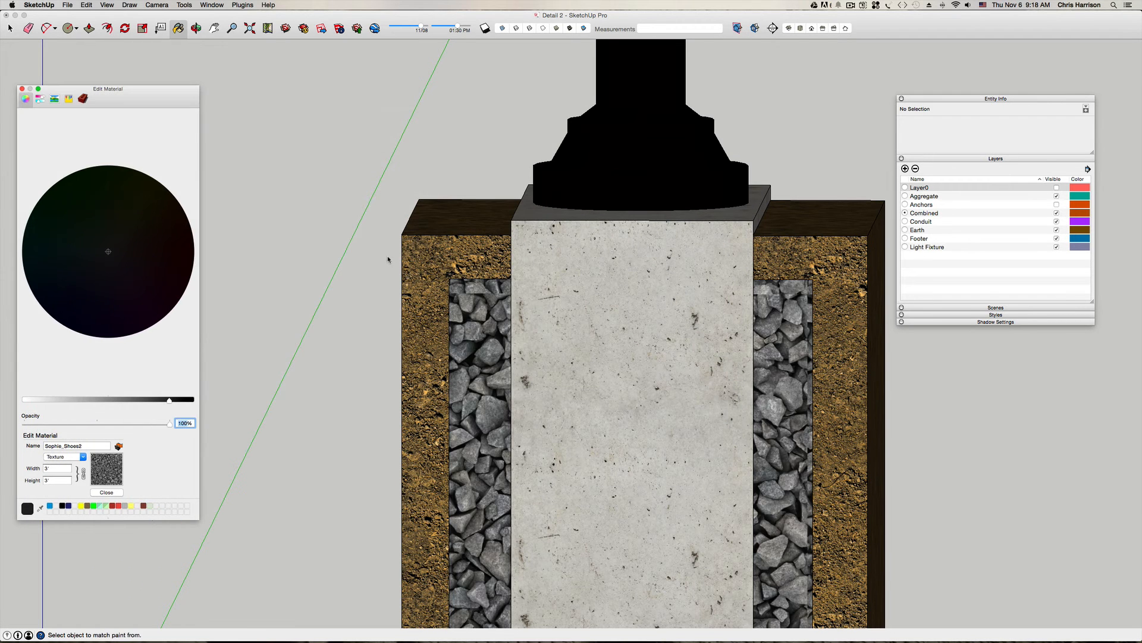
Step: Set the aggregate texture's width to 1' and finish editing the material
scroll(388, 259, down, 3)
click(50, 468)
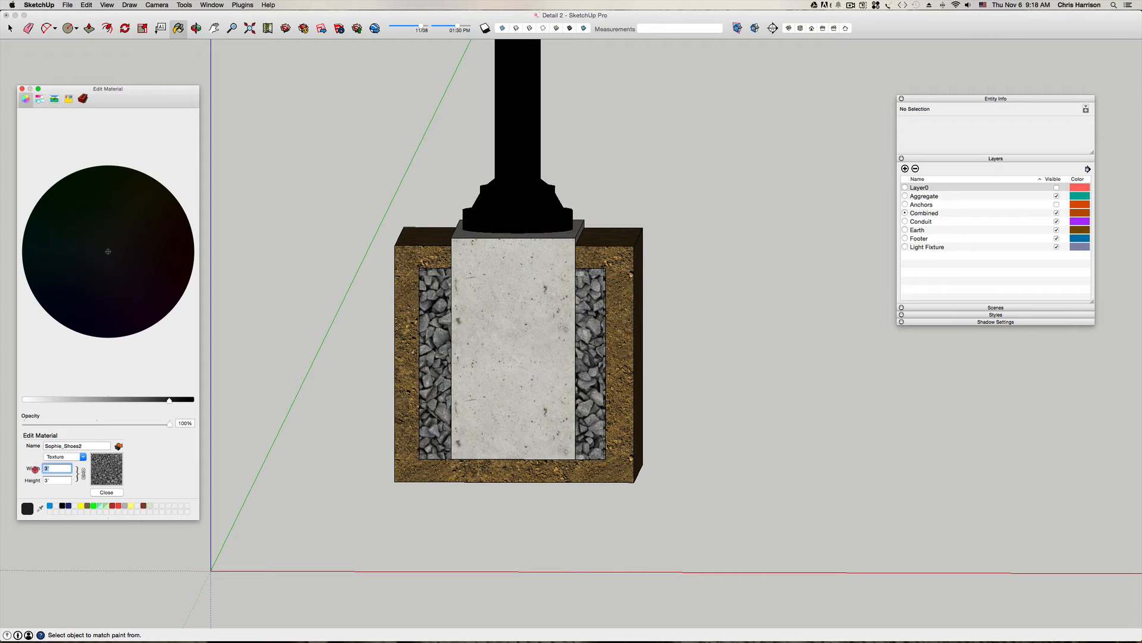
text(1')
key(Return)
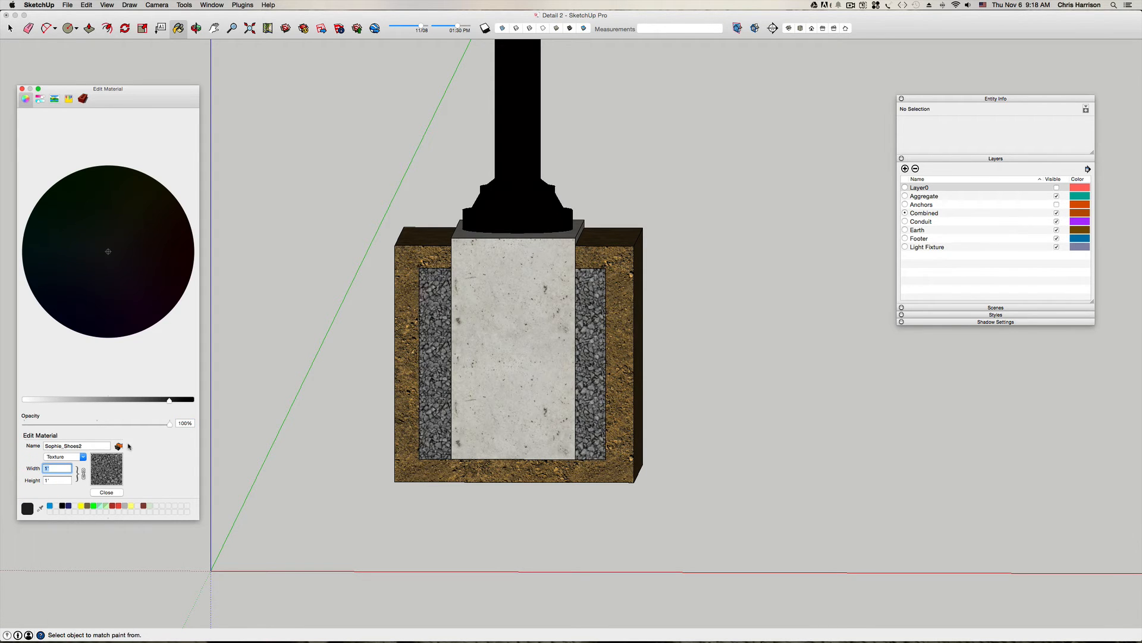
click(106, 492)
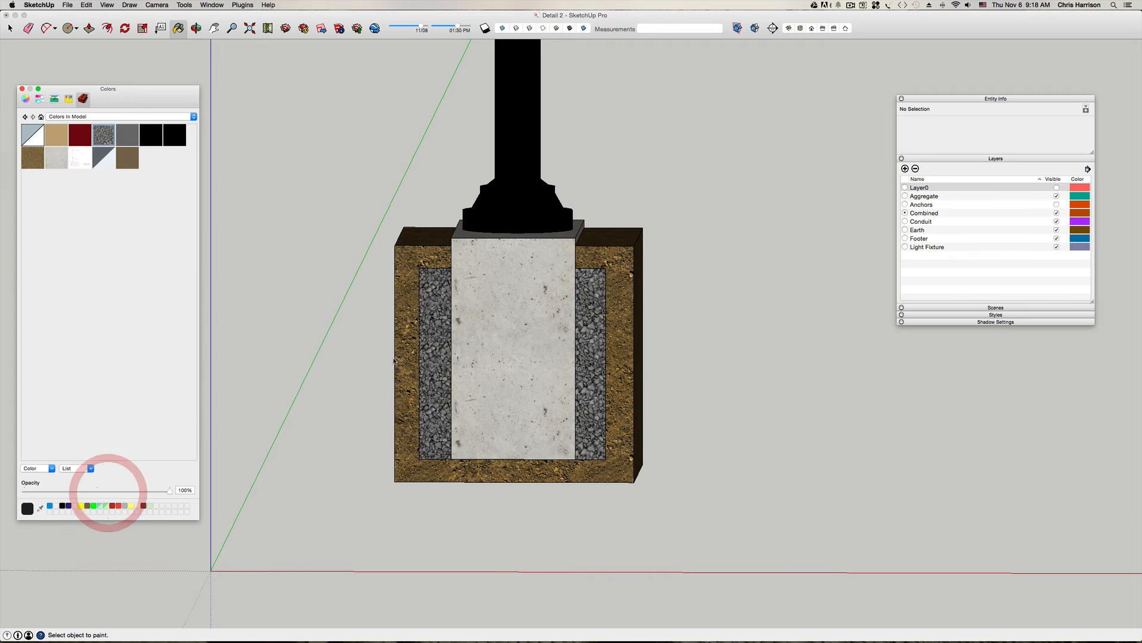
Step: Open the combined detail group for editing and add a new texture material from grass_grass_0126_01_preview.jpg
mouse_move(441, 336)
middle_down()
mouse_move(435, 309)
mouse_move(444, 335)
mouse_move(444, 315)
mouse_move(476, 314)
mouse_move(444, 336)
mouse_move(441, 324)
mouse_move(435, 345)
mouse_move(414, 326)
middle_up()
scroll(444, 336, down, 2)
scroll(444, 336, down, 2)
scroll(435, 346, up, 3)
scroll(435, 345, up, 3)
click(413, 325)
key(space)
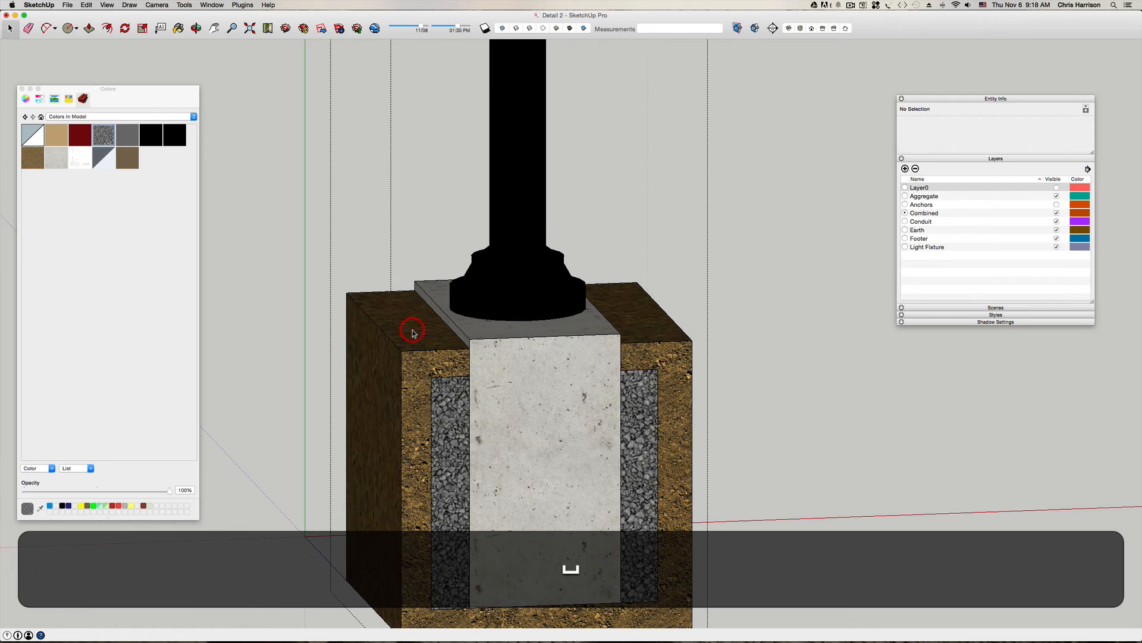
right_click(140, 193)
click(150, 199)
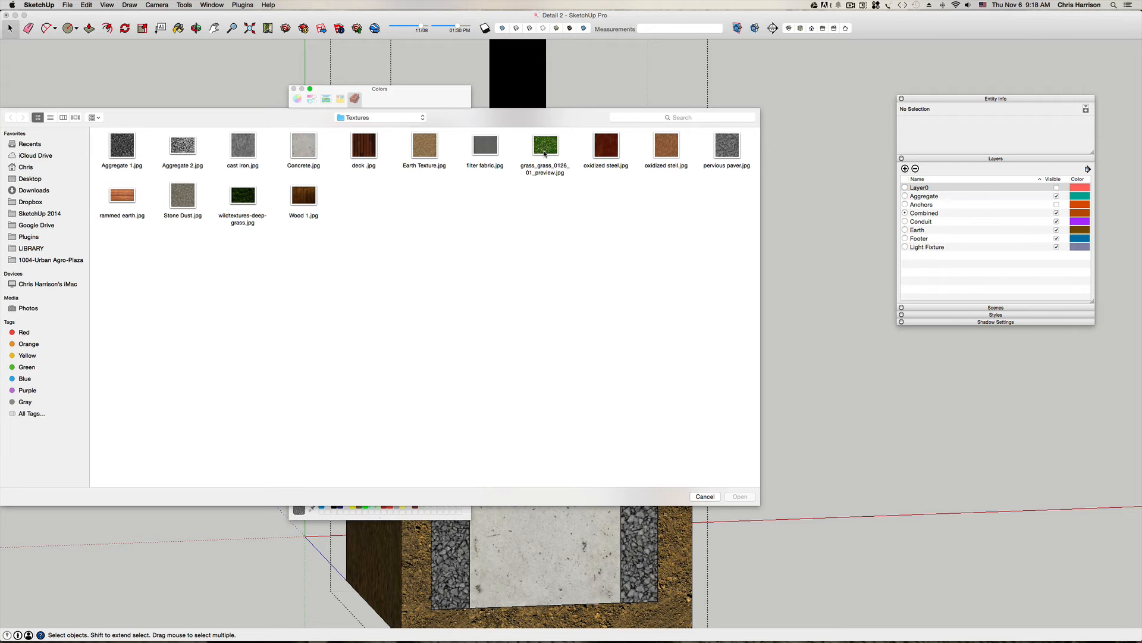
click(545, 148)
click(739, 495)
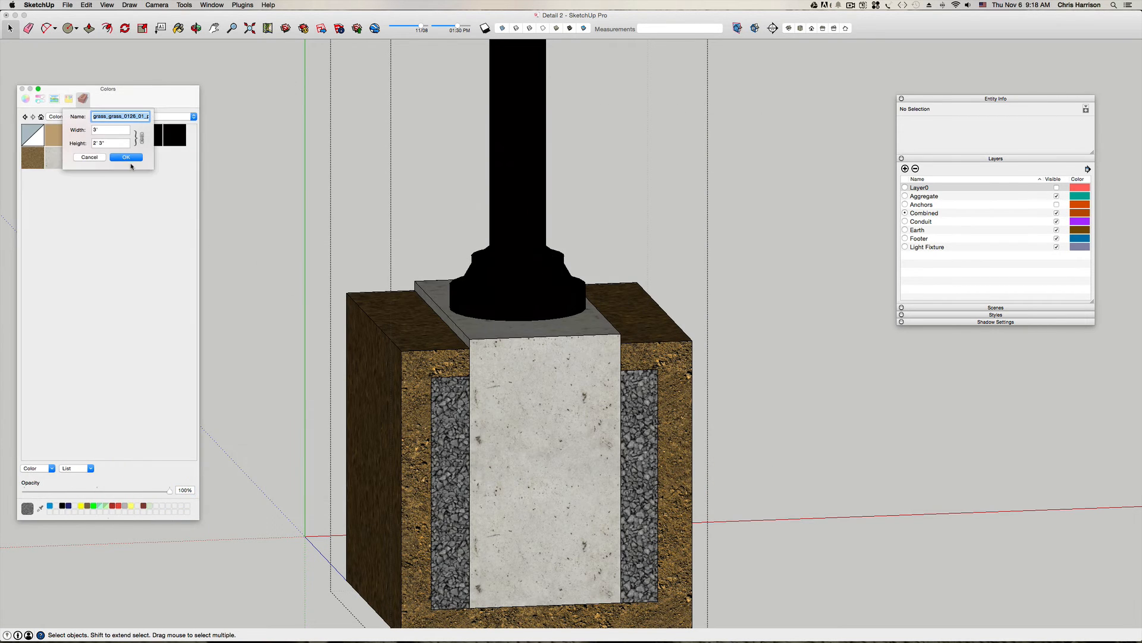
click(127, 157)
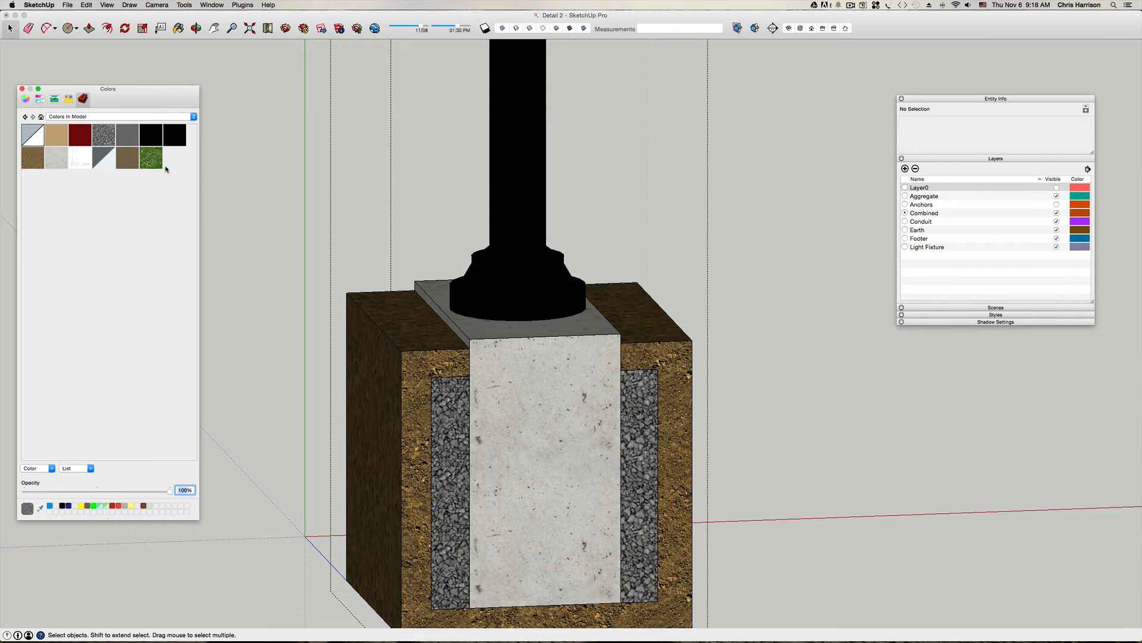
Step: Open the earth group and paint the top face on the left of the footer with the grass material
click(156, 161)
middle_drag(416, 256, 418, 347)
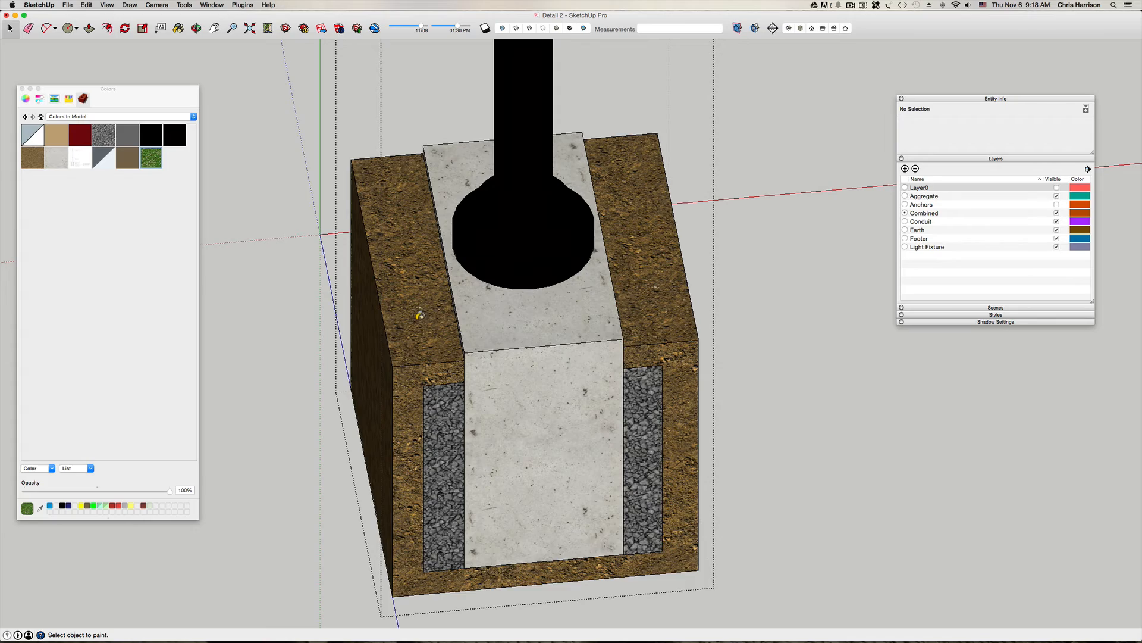
key(space)
triple_click(417, 317)
click(415, 316)
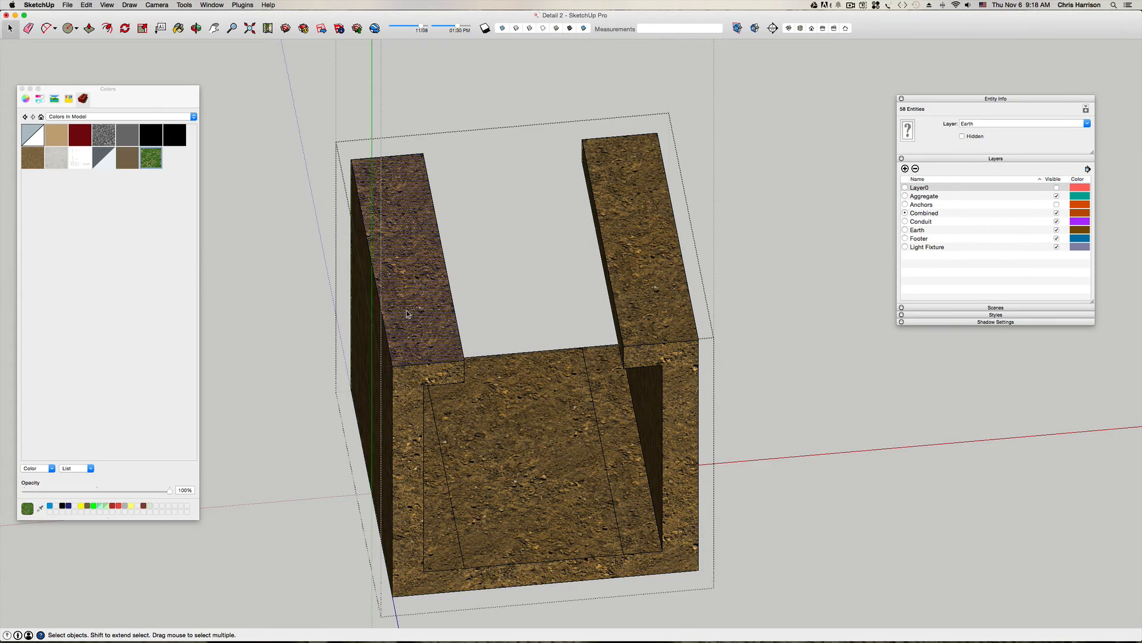
scroll(410, 314, up, 3)
scroll(410, 314, down, 4)
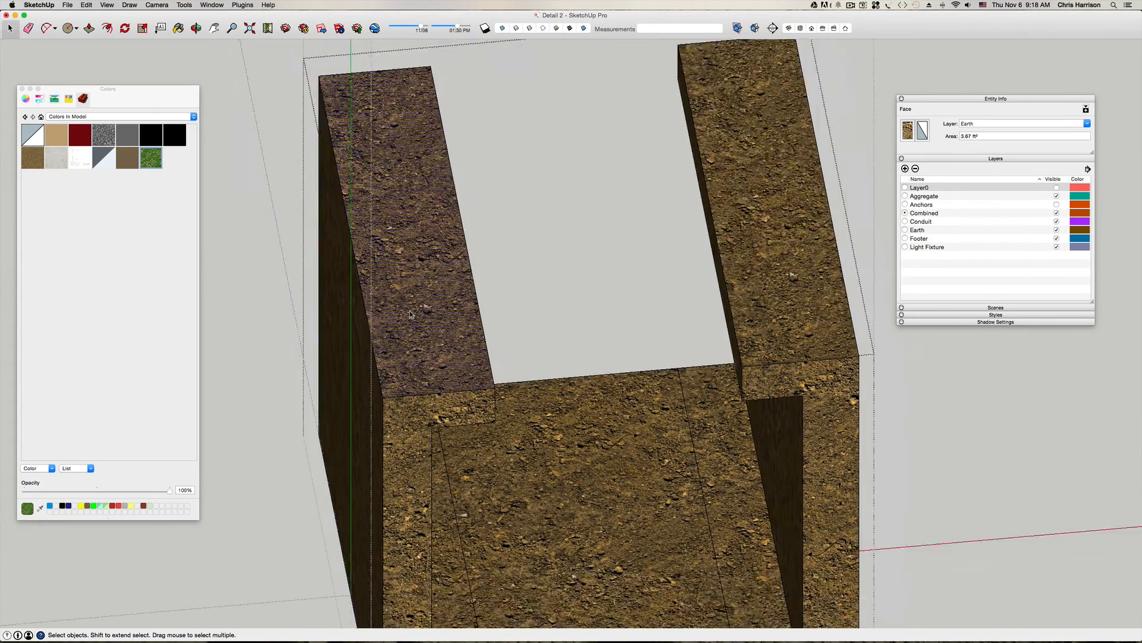
key(b)
click(410, 314)
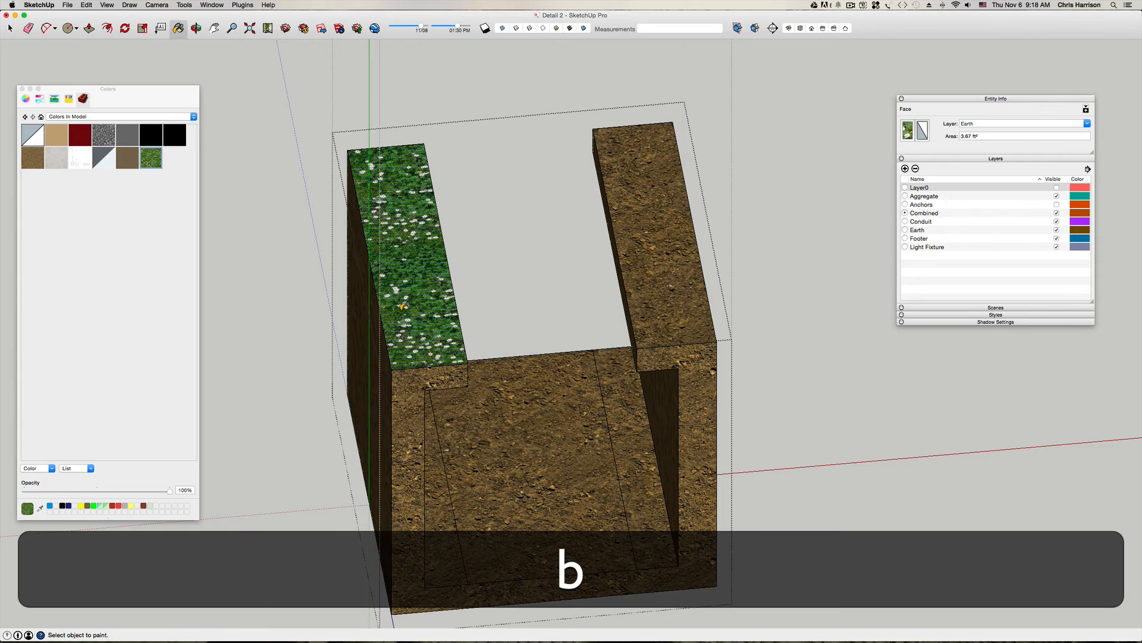
Step: Paint the earth's other top face, on the right of the footer, with the grass material
key(space)
click(647, 261)
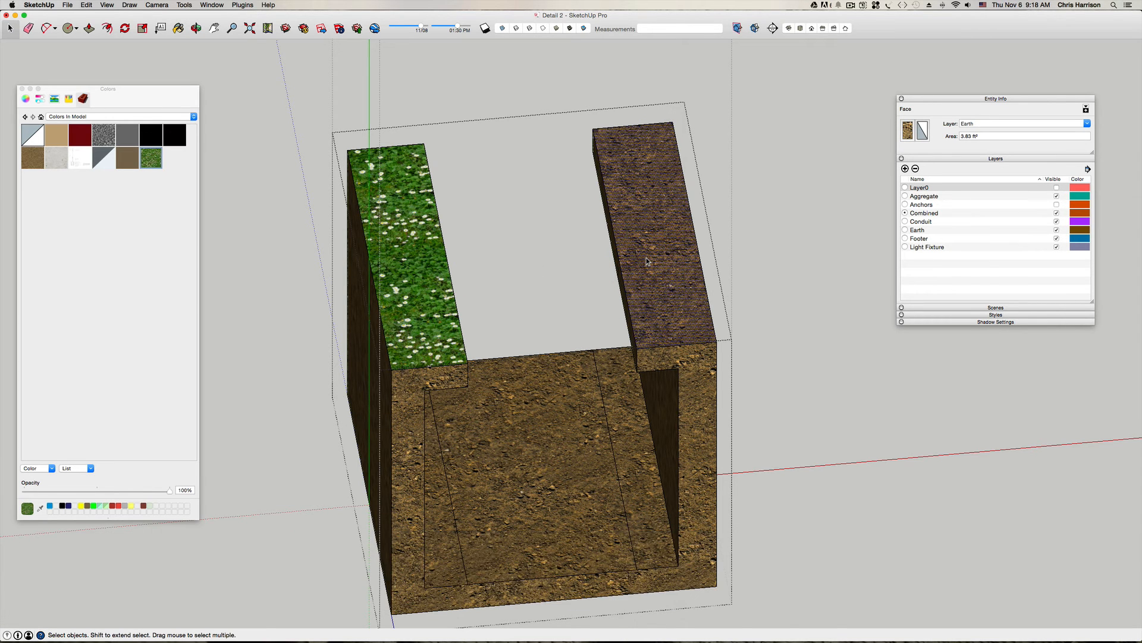
key(b)
click(647, 261)
key(space)
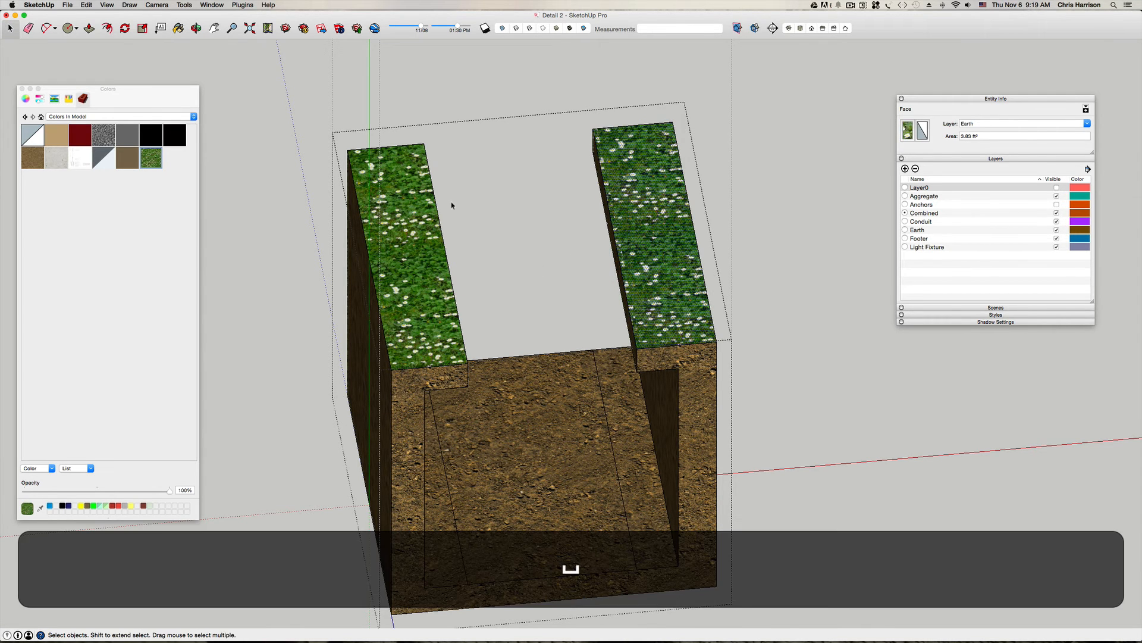
Step: Group the grass face on the left of the footer, pull it up about 2", and close the group
scroll(419, 300, up, 3)
double_click(416, 298)
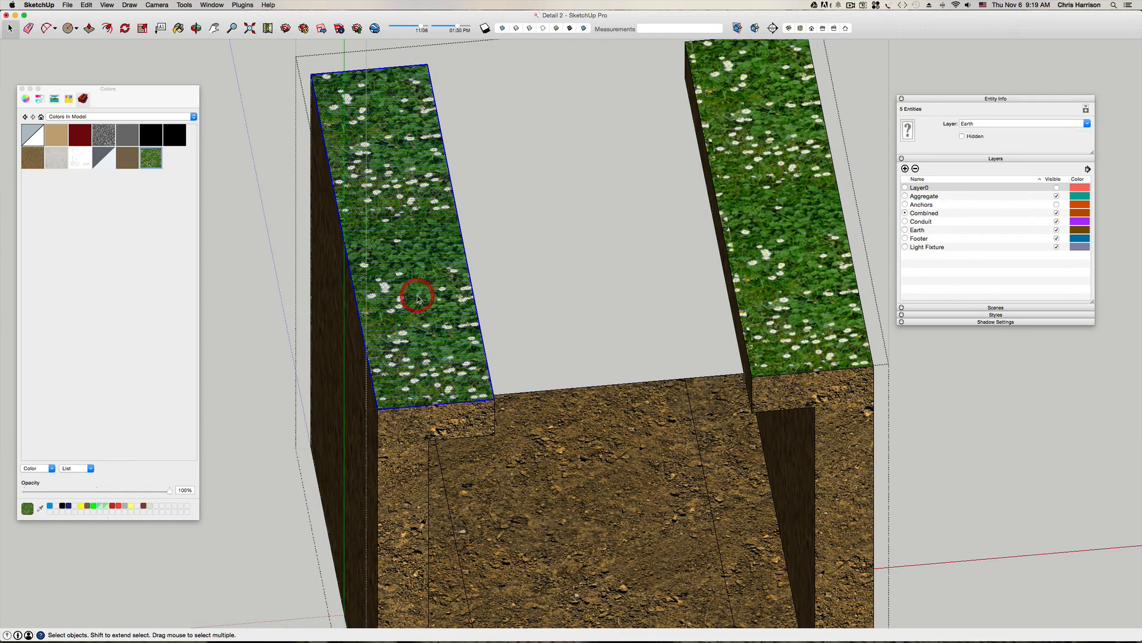
key(super+g)
scroll(416, 295, down, 2)
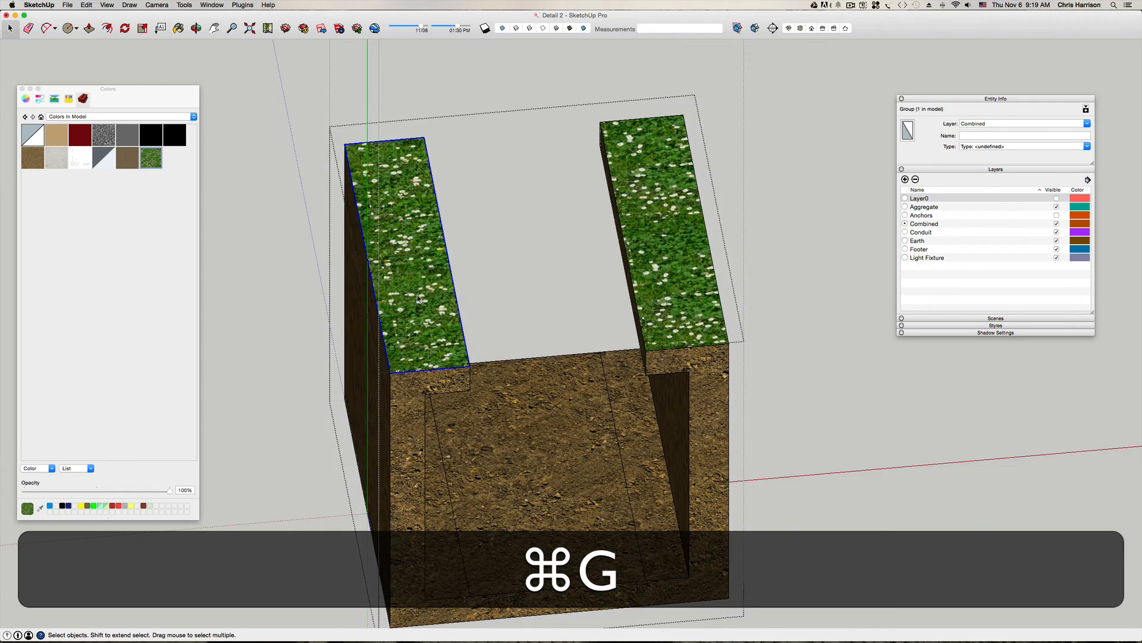
double_click(418, 295)
key(p)
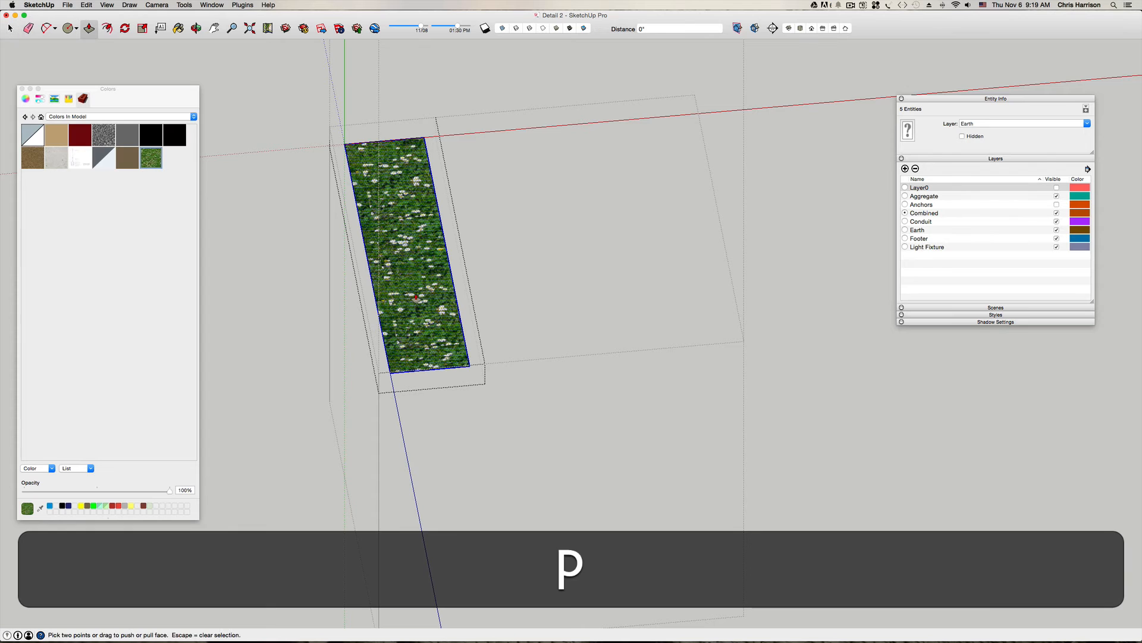
drag(417, 295, 419, 284)
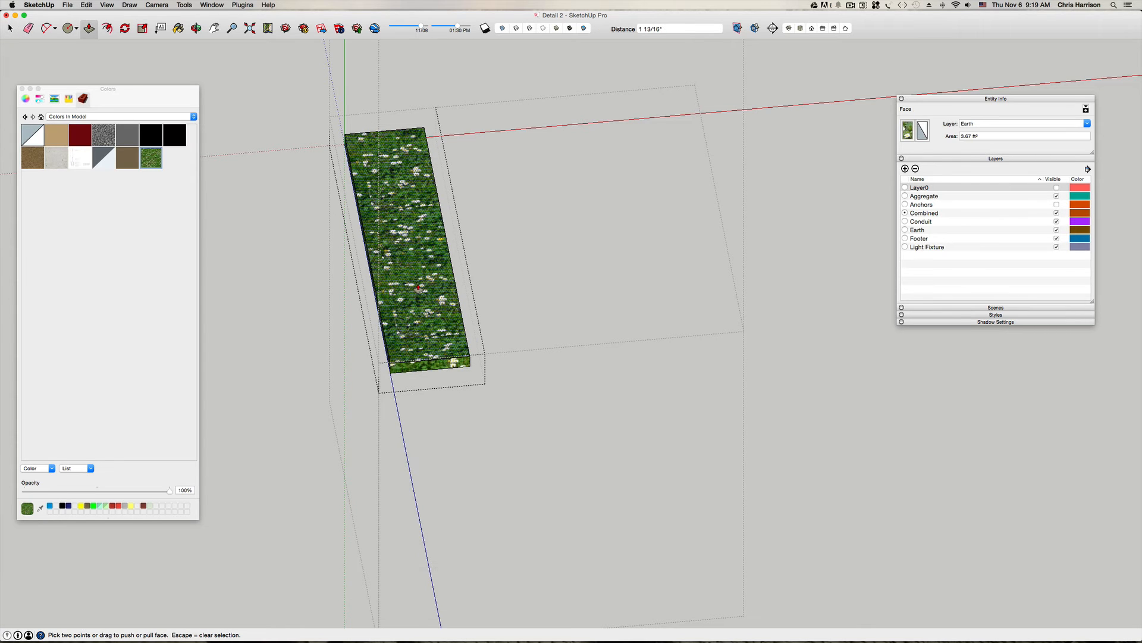
key(Return)
key(space)
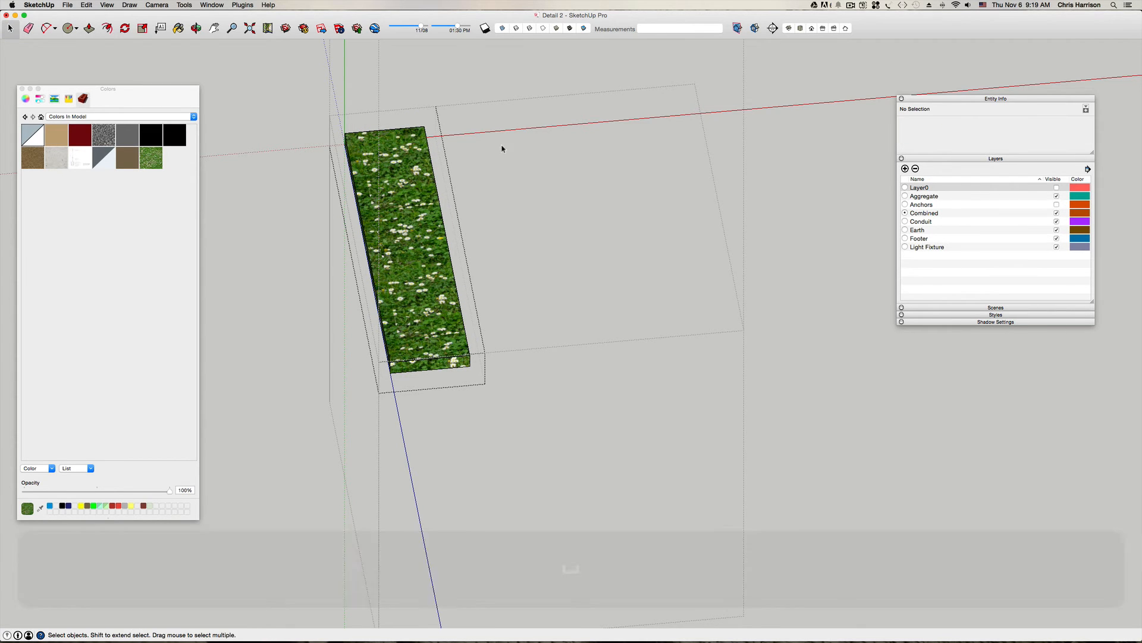
click(463, 76)
middle_drag(506, 123, 505, 116)
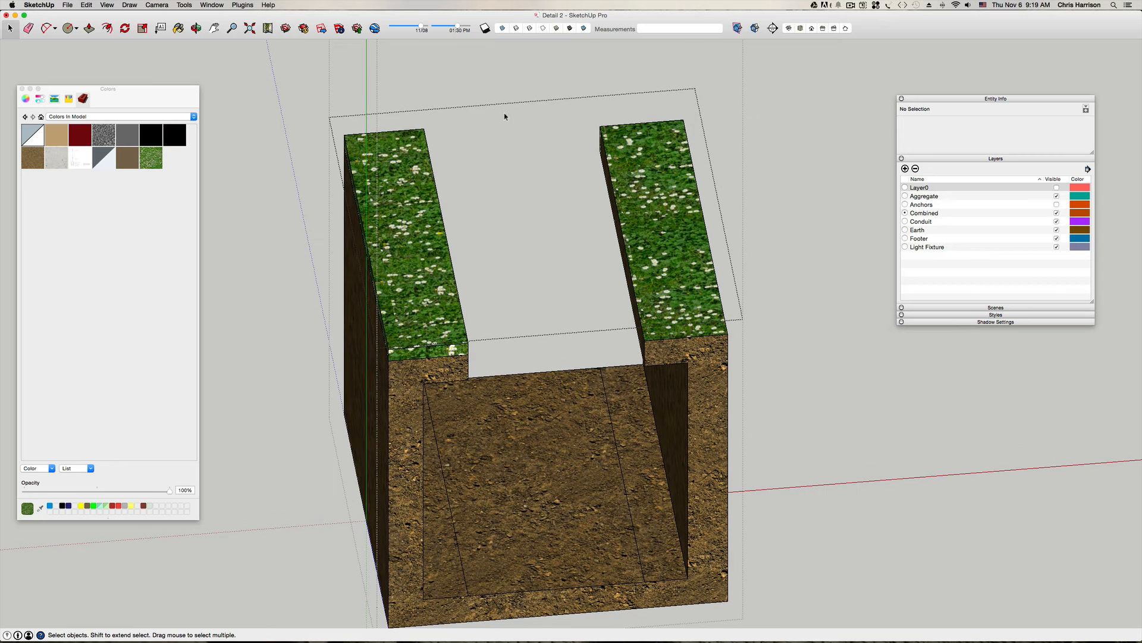
Step: Group the grass face on the right of the footer, pull it up 2", and close the open groups
double_click(676, 243)
key(cmd+g)
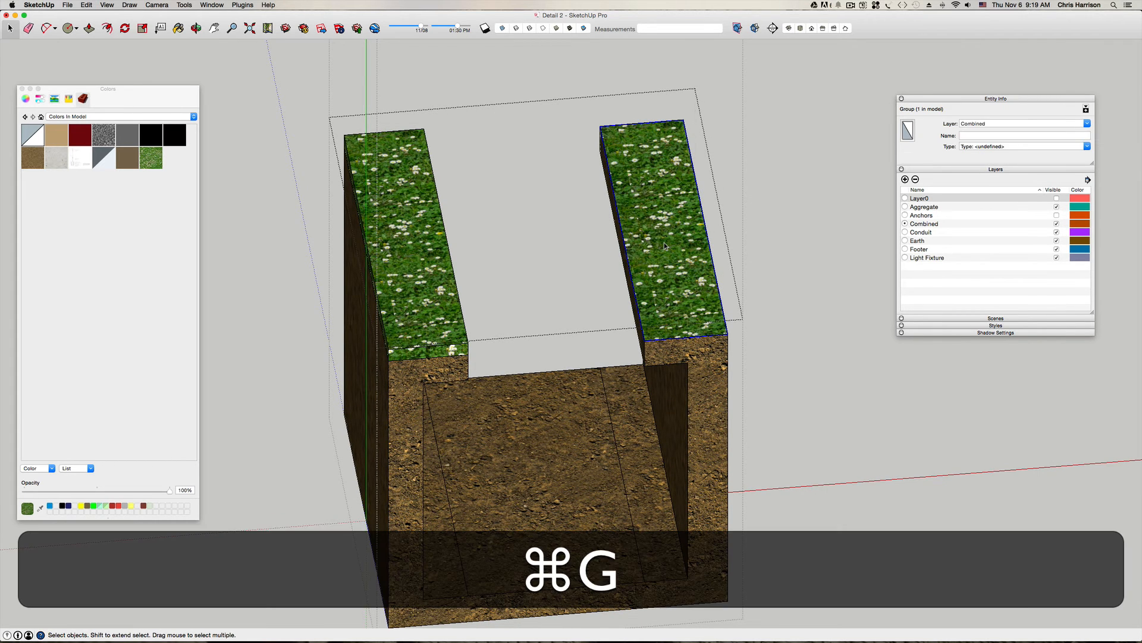
double_click(664, 244)
key(p)
click(664, 244)
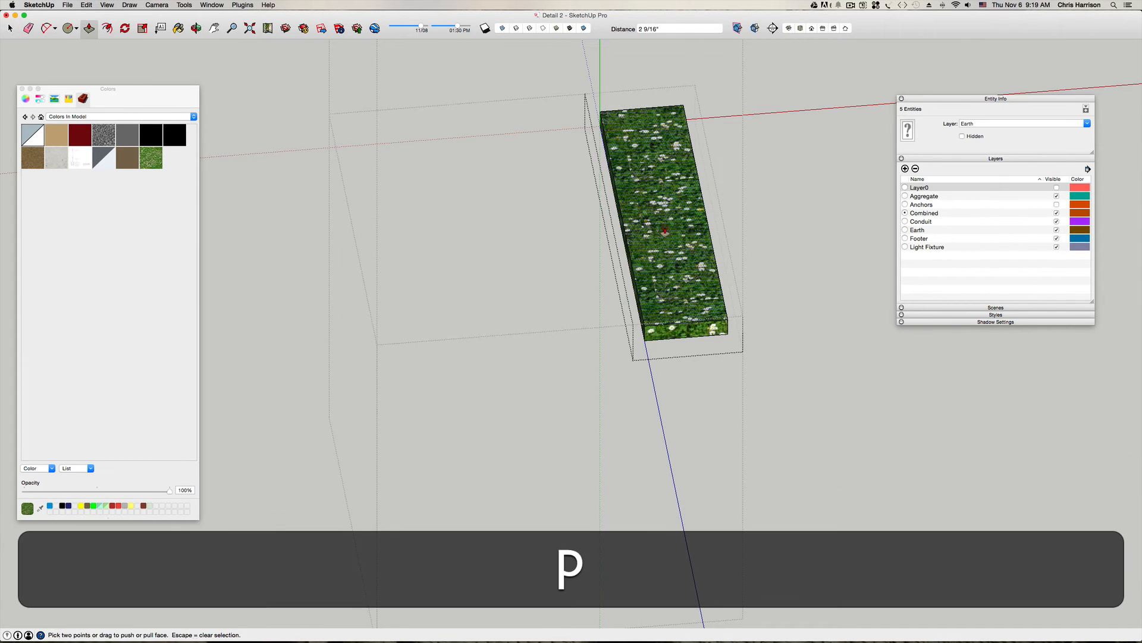
text(2)
key(Return)
key(space)
scroll(664, 227, down, 5)
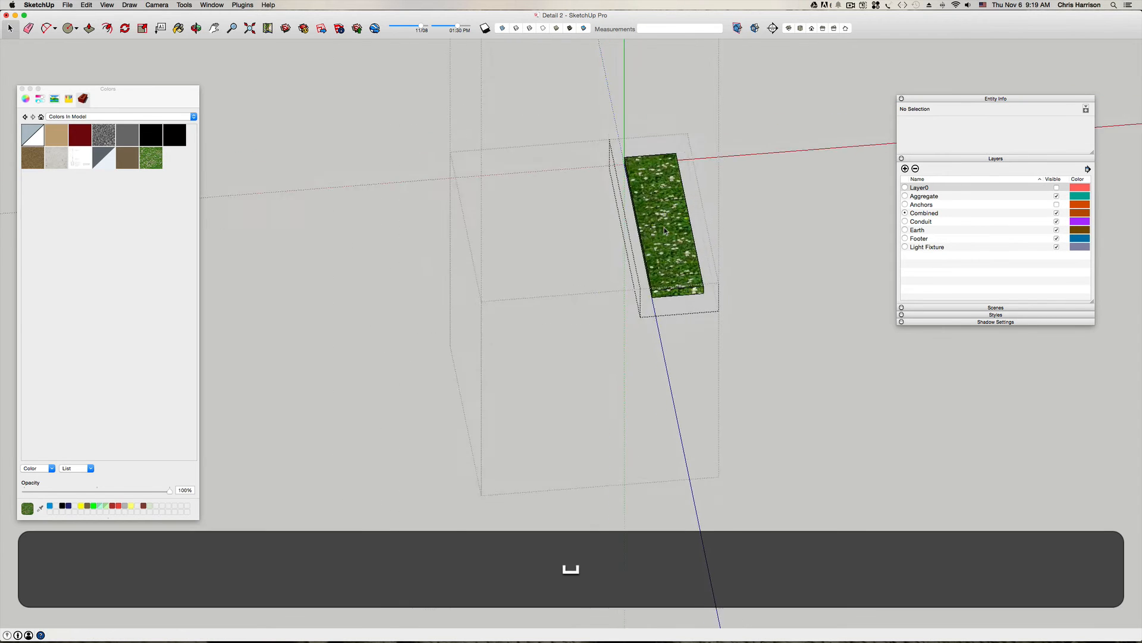
click(601, 180)
mouse_move(601, 180)
middle_down()
mouse_move(612, 194)
mouse_move(614, 180)
middle_up()
click(759, 180)
Step: Examine the textured footer, aggregate, earth and grass around the lamp post base, including from the front view
middle_drag(760, 180, 576, 329)
scroll(607, 299, up, 6)
scroll(574, 331, up, 8)
scroll(575, 330, down, 6)
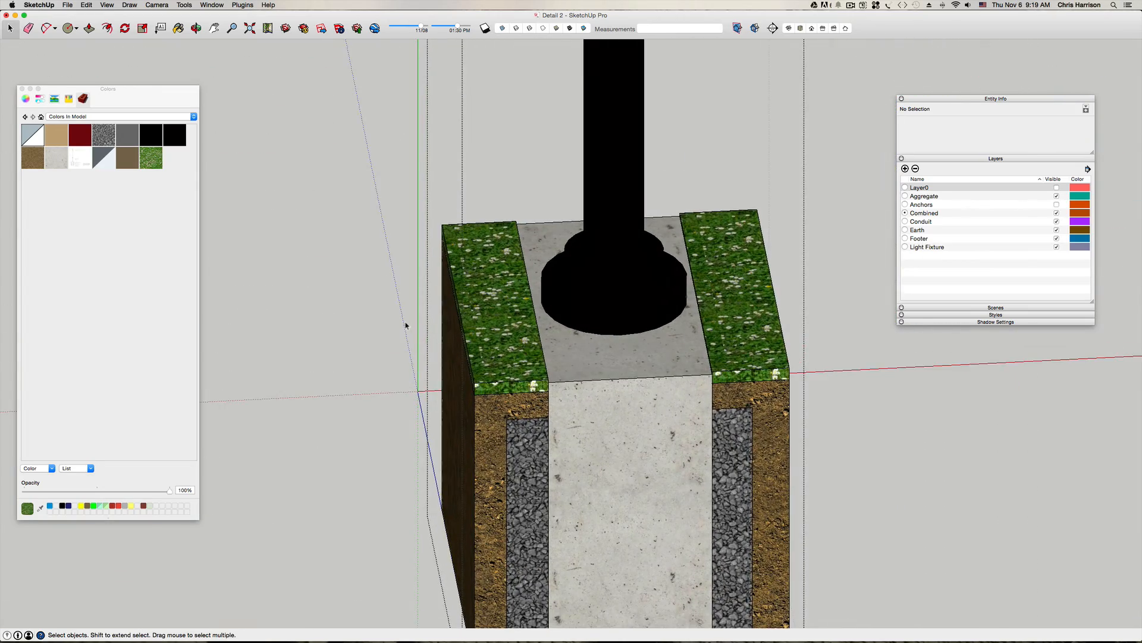
click(382, 316)
scroll(379, 317, down, 4)
scroll(379, 317, down, 4)
middle_drag(378, 317, 491, 299)
key(super+3)
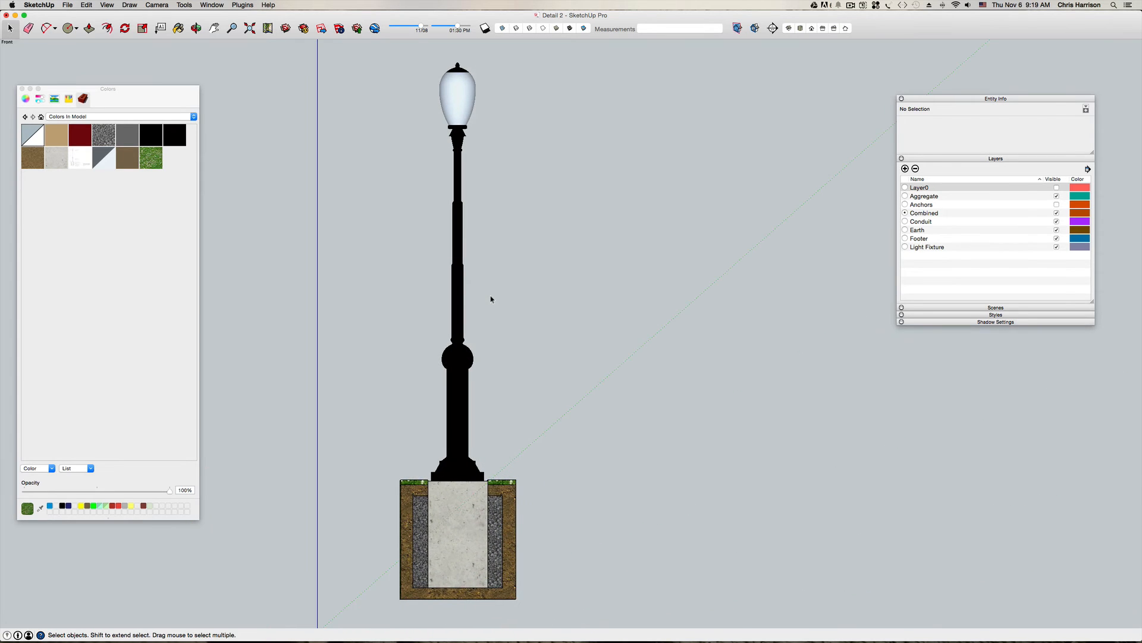
scroll(444, 495, up, 5)
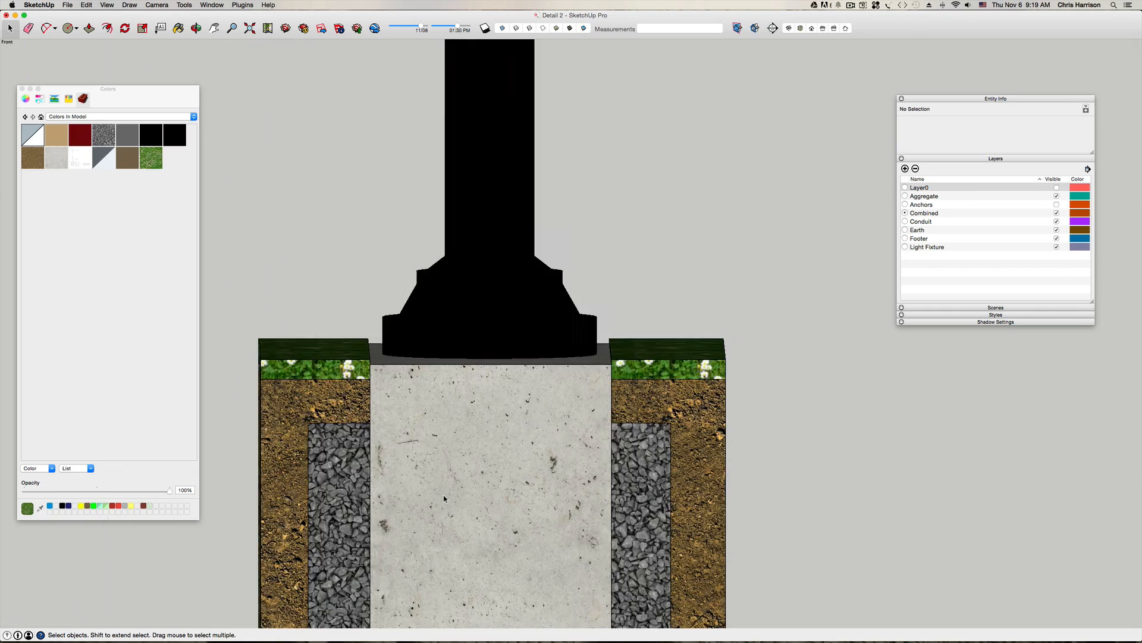
middle_drag(444, 495, 443, 495)
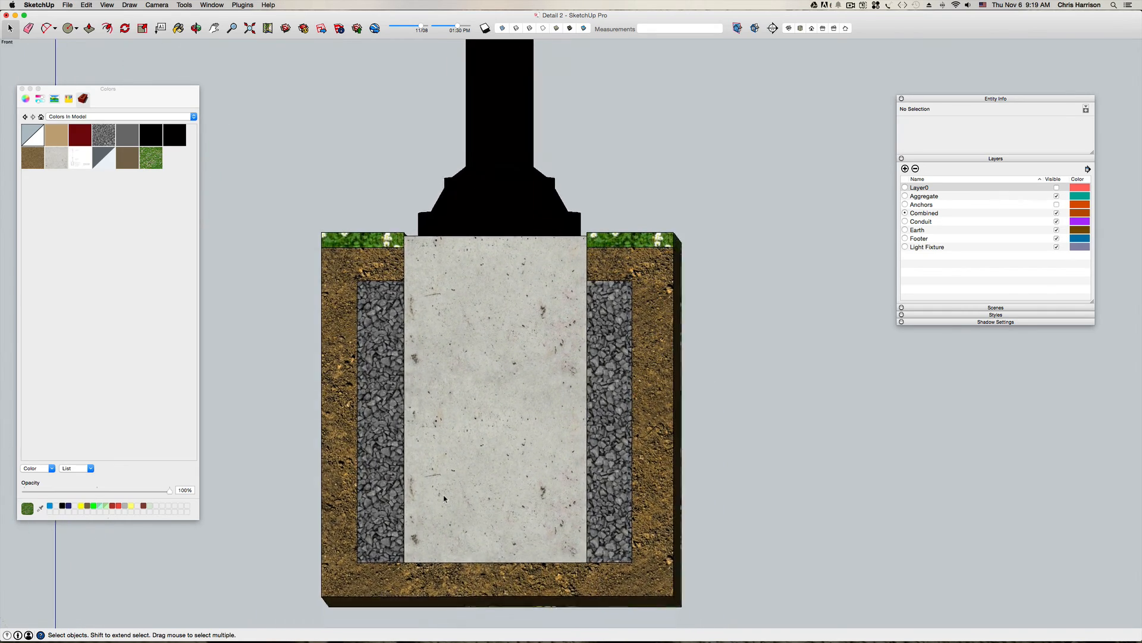
scroll(444, 498, down, 5)
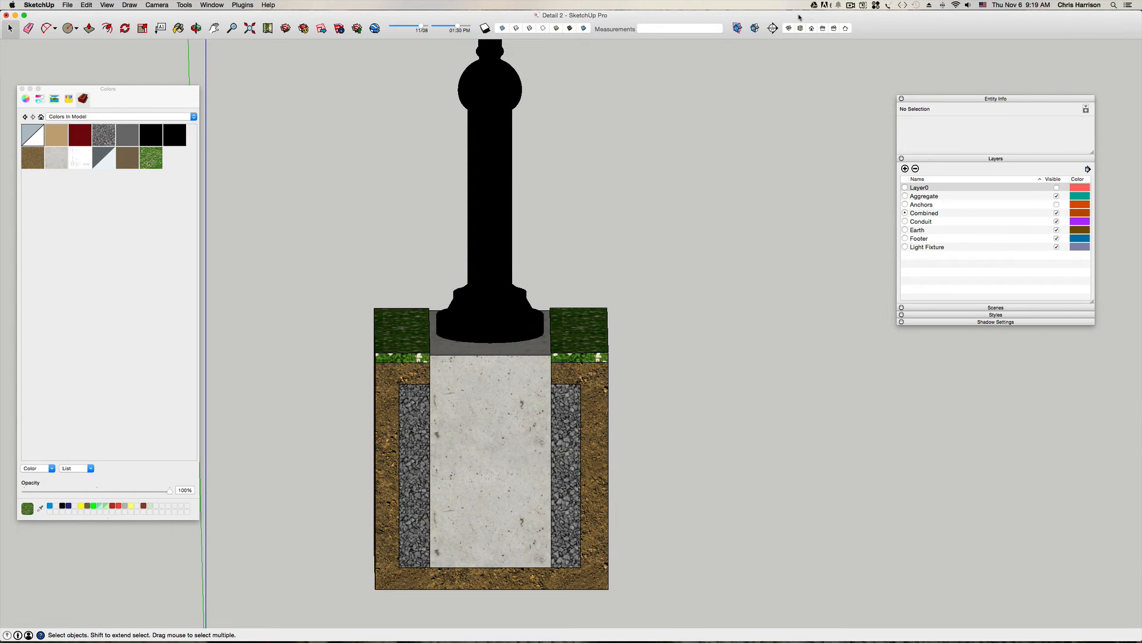
click(850, 5)
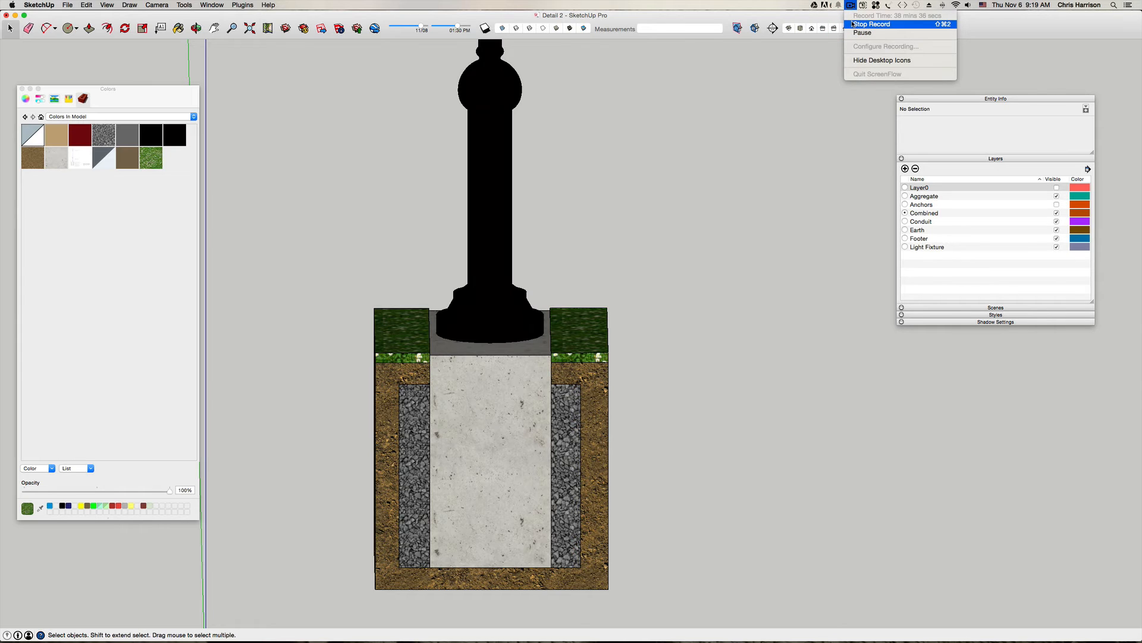
click(857, 24)
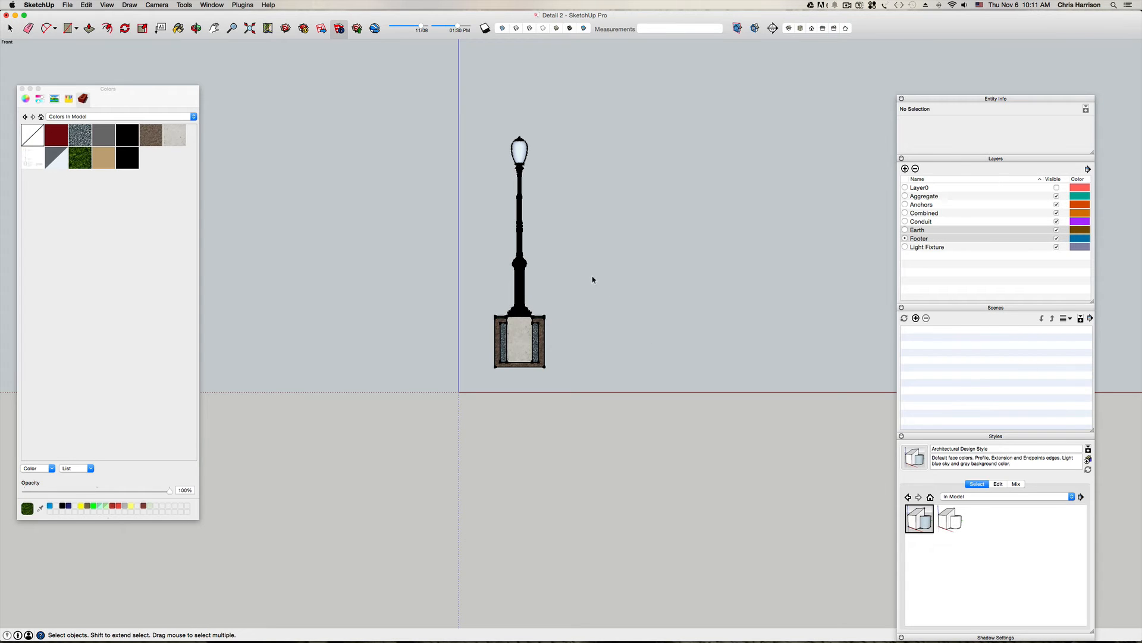
Step: Examine the anchors and conduit inside the footer with X-ray display on, and turn X-ray off again
middle_drag(626, 285, 527, 389)
scroll(541, 408, up, 6)
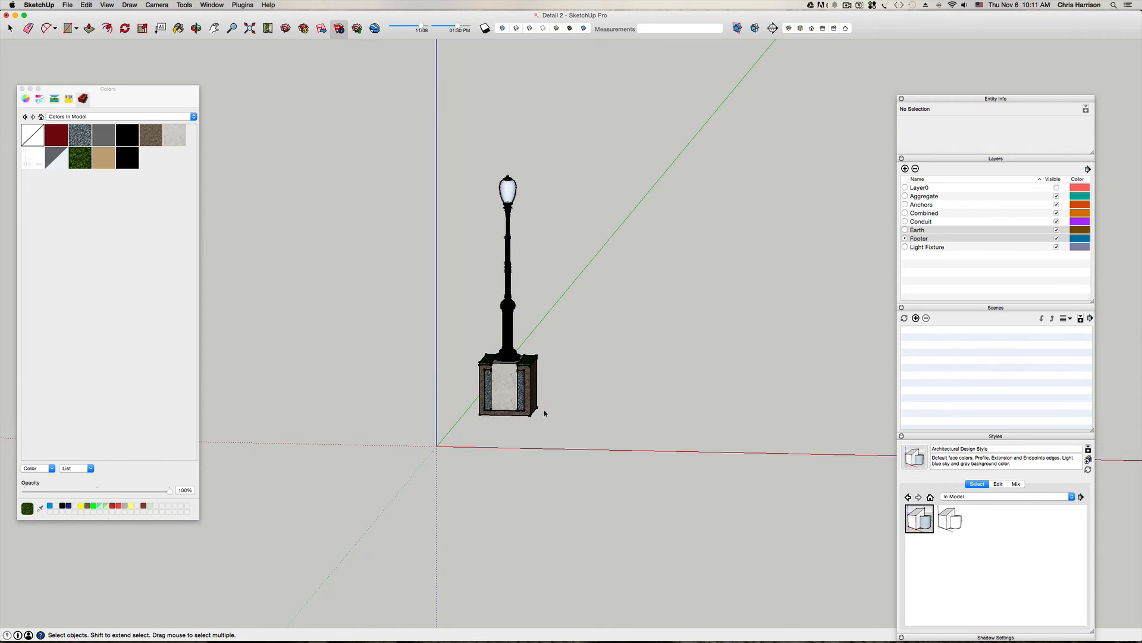
mouse_move(615, 408)
middle_down()
mouse_move(587, 393)
mouse_move(630, 405)
middle_up()
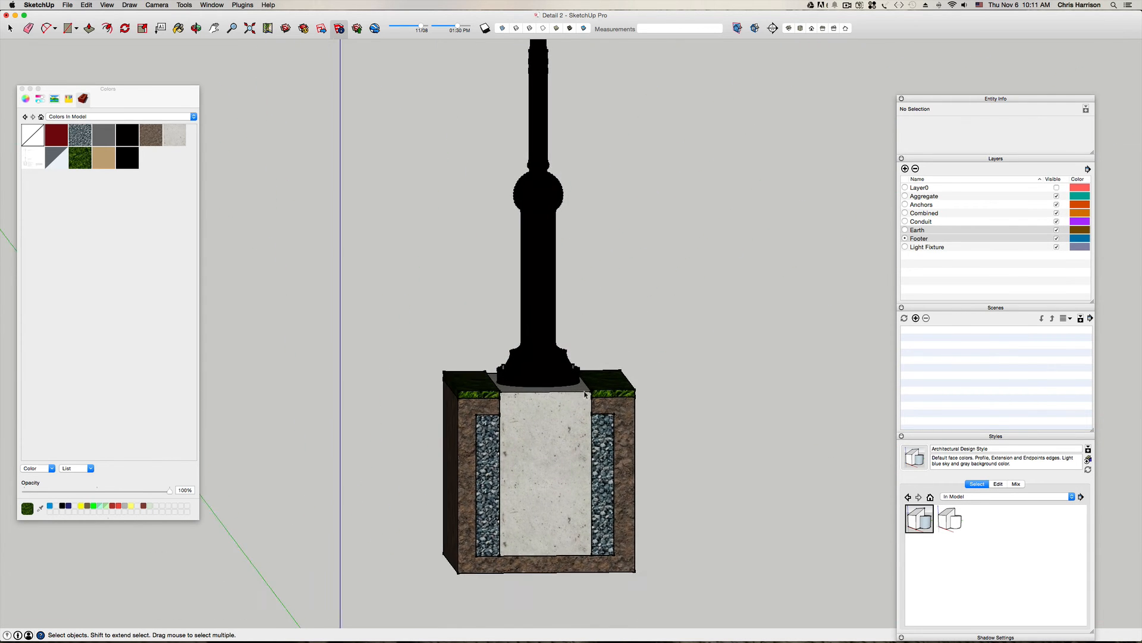
scroll(511, 386, up, 5)
mouse_move(535, 435)
middle_down()
mouse_move(498, 404)
mouse_move(533, 395)
mouse_move(548, 423)
middle_up()
scroll(535, 403, down, 5)
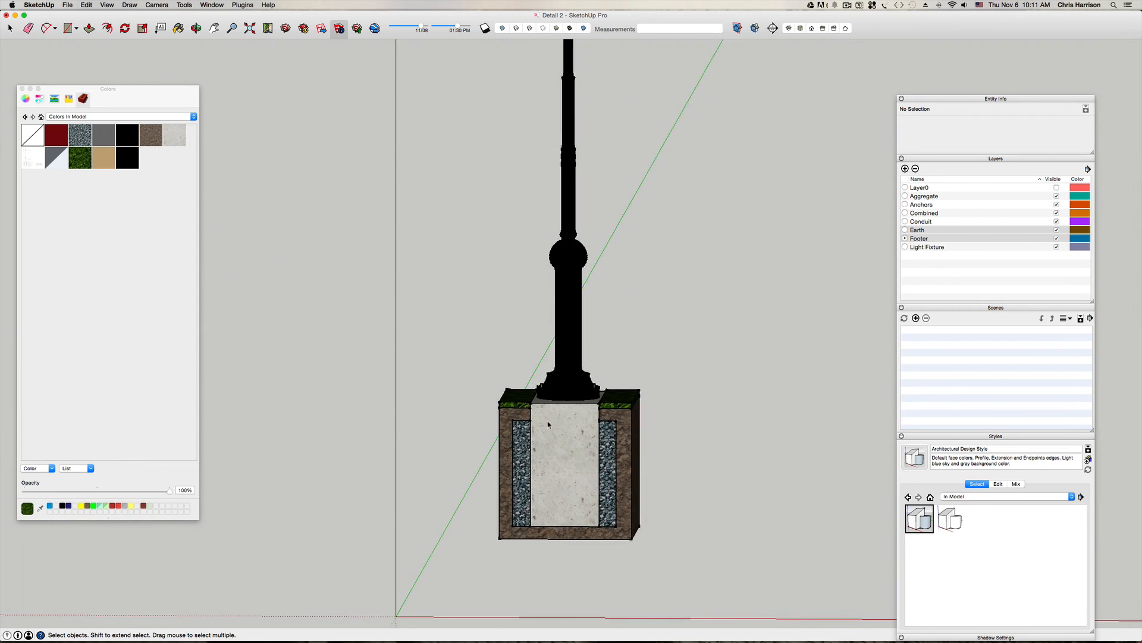
click(502, 28)
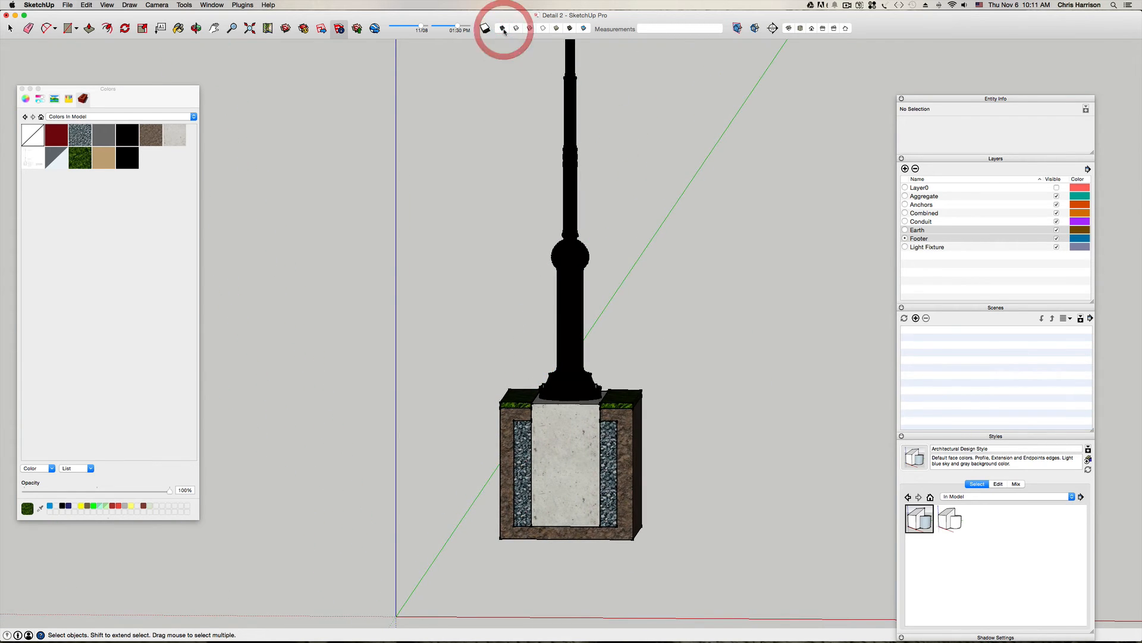
scroll(559, 441, up, 10)
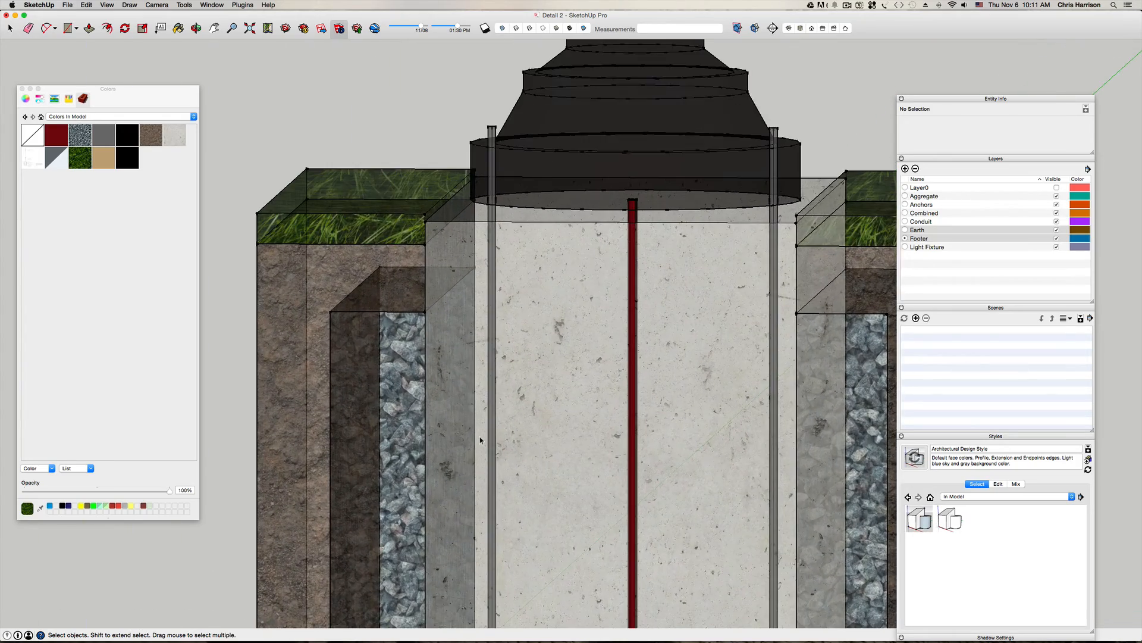
scroll(480, 437, down, 3)
mouse_move(480, 437)
middle_down()
mouse_move(474, 463)
mouse_move(467, 454)
mouse_move(499, 444)
mouse_move(559, 351)
mouse_move(489, 354)
mouse_move(569, 304)
mouse_move(669, 336)
middle_up()
scroll(470, 453, up, 5)
scroll(469, 454, up, 3)
scroll(469, 453, down, 10)
key(super+3)
scroll(569, 304, down, 4)
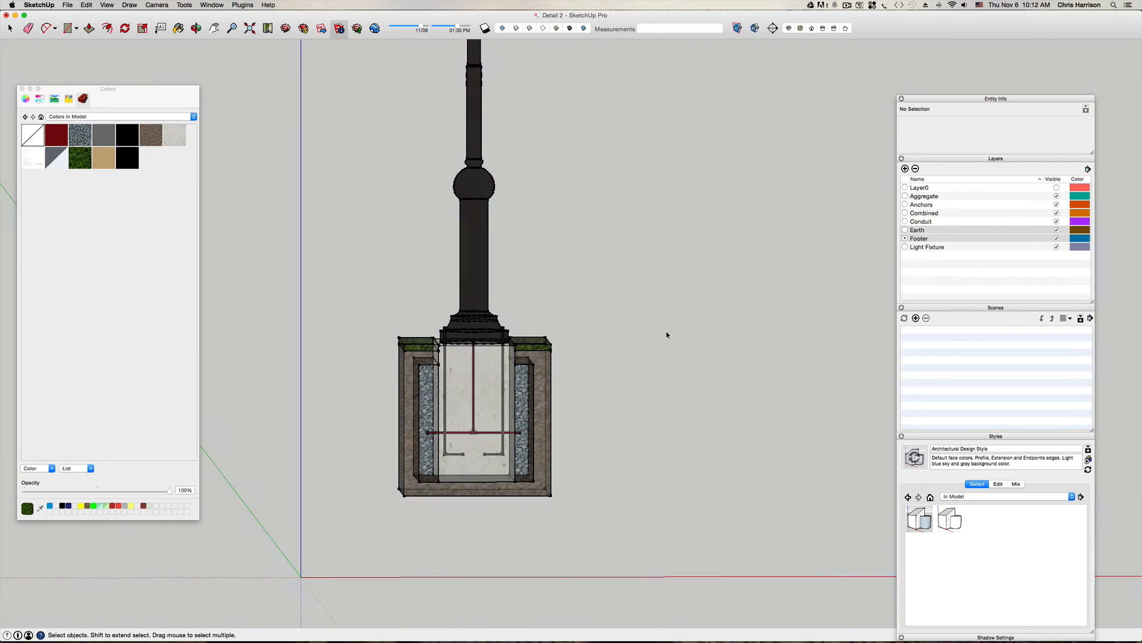
click(667, 332)
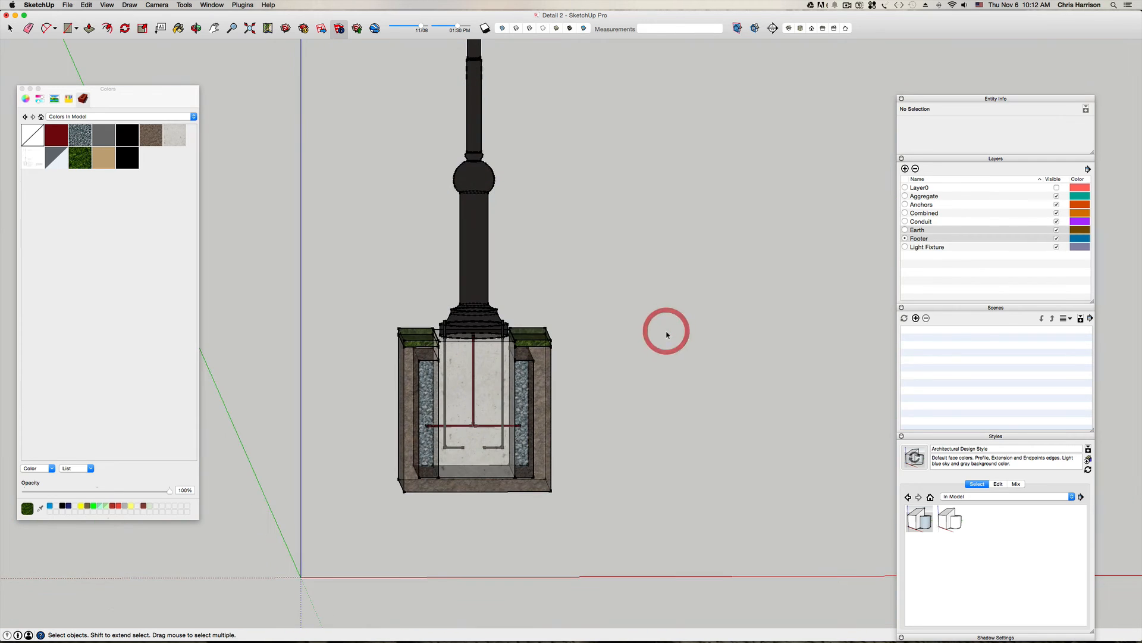
click(503, 28)
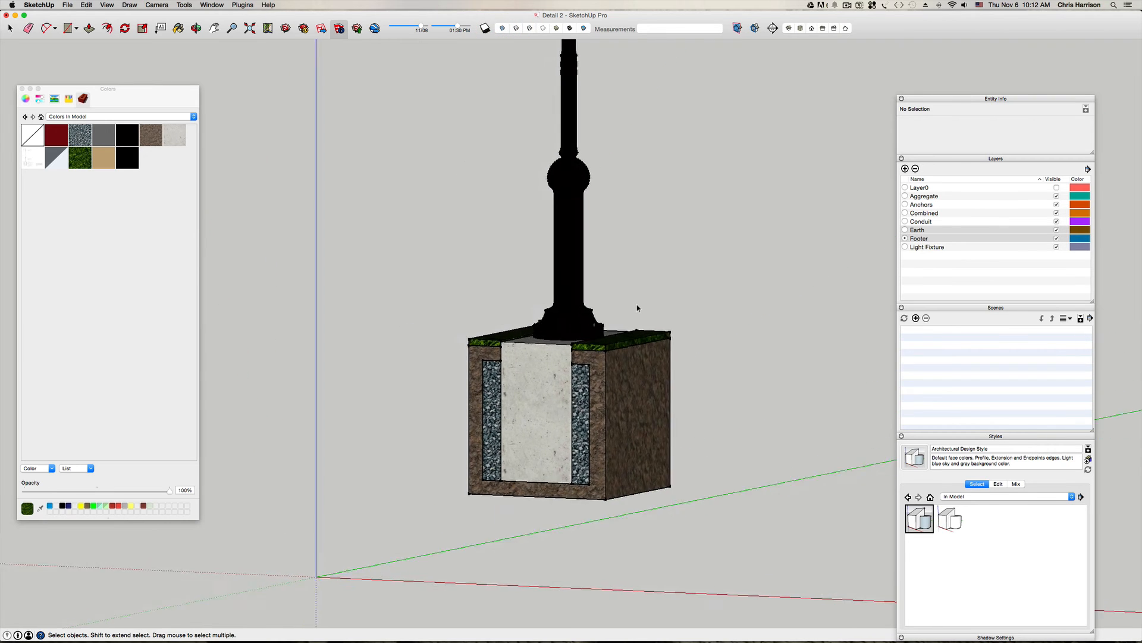
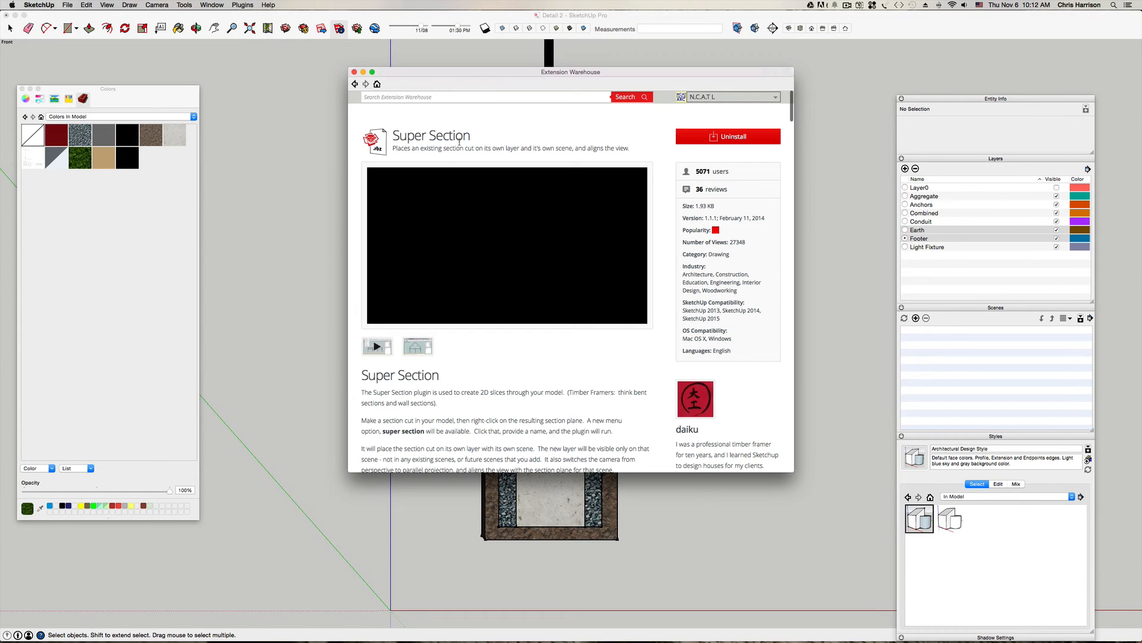
Step: Close the Super Section page of the Extension Warehouse and apply the Detailing style to the model
click(355, 72)
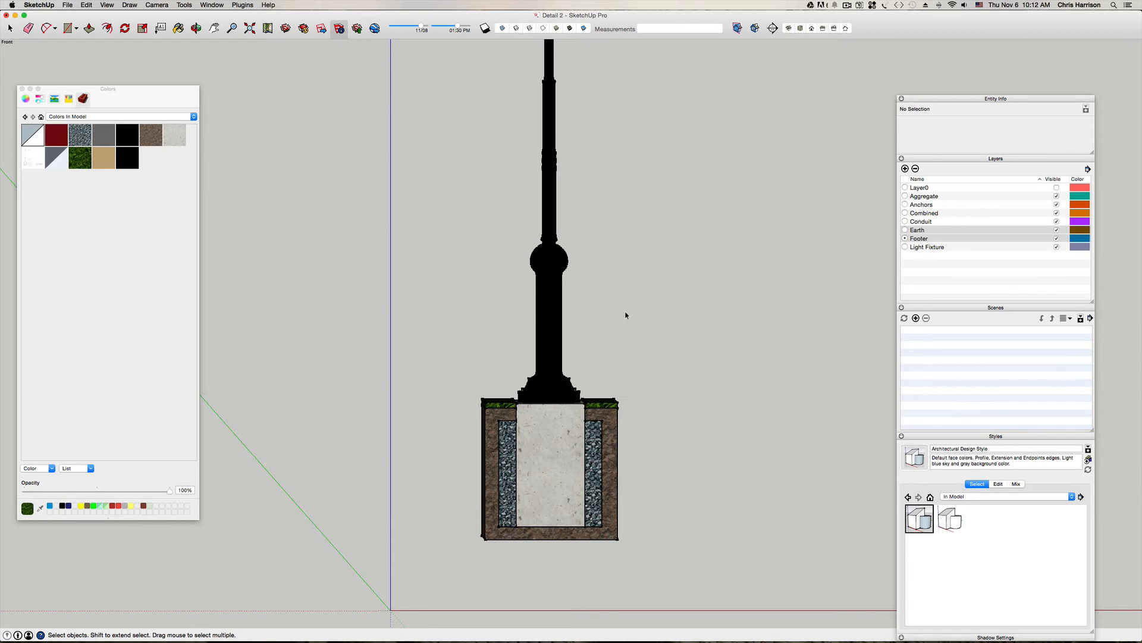
scroll(626, 315, down, 3)
scroll(610, 312, down, 2)
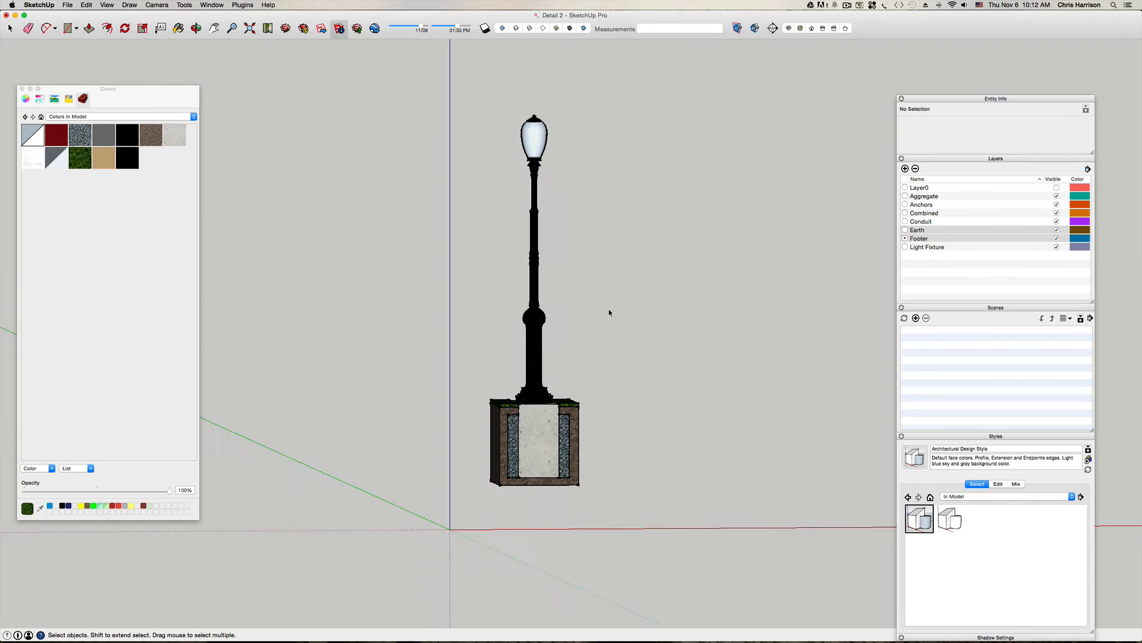
middle_drag(607, 314, 727, 419)
click(950, 518)
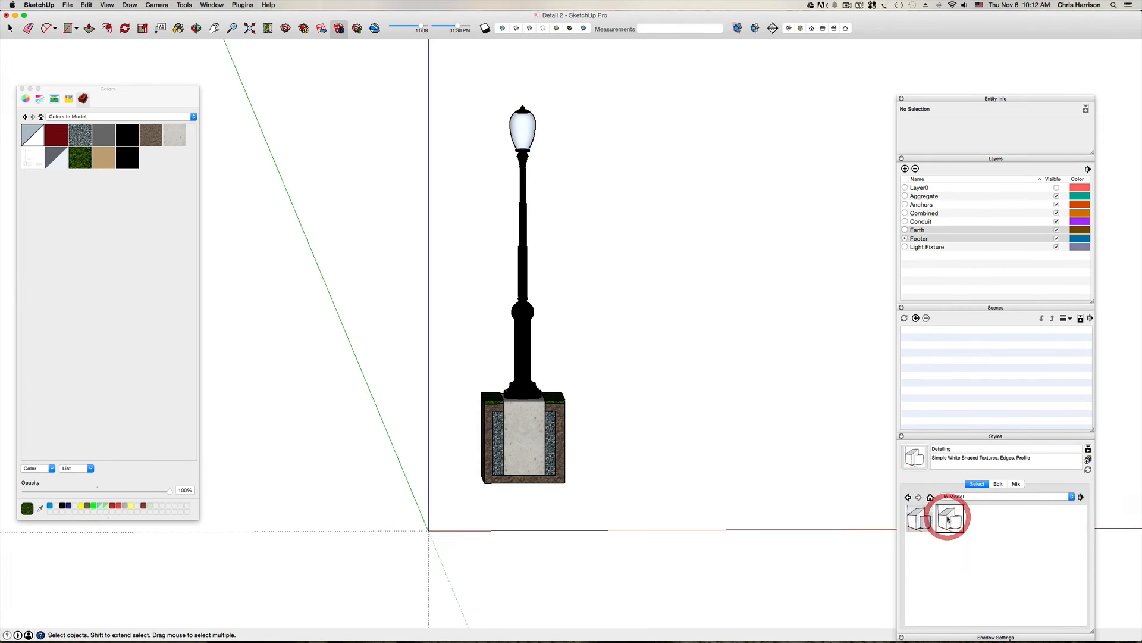
scroll(512, 435, up, 5)
middle_drag(511, 434, 550, 437)
scroll(512, 434, down, 5)
Step: Turn off Model Axes in the Detailing style's modeling settings and update the style
middle_drag(932, 477, 995, 485)
click(997, 484)
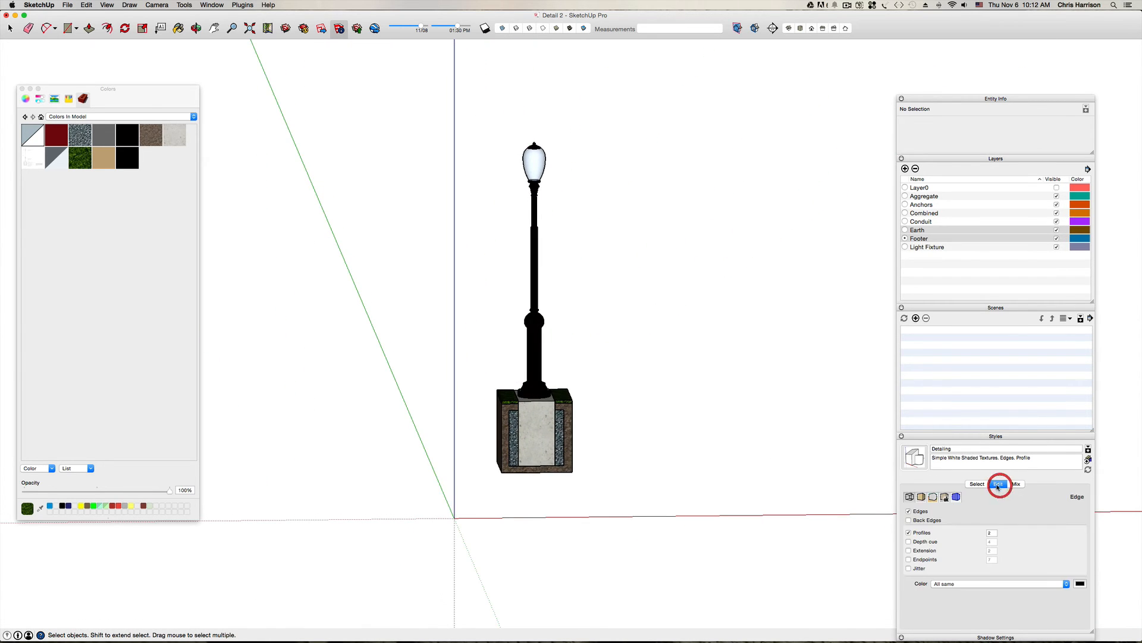
click(946, 496)
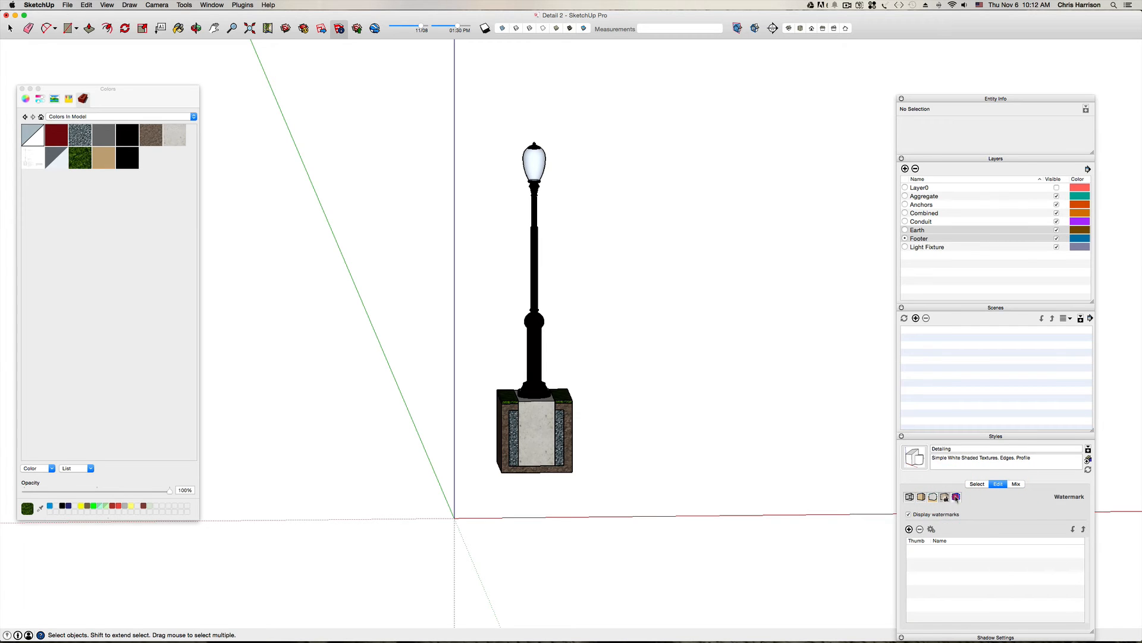
click(956, 496)
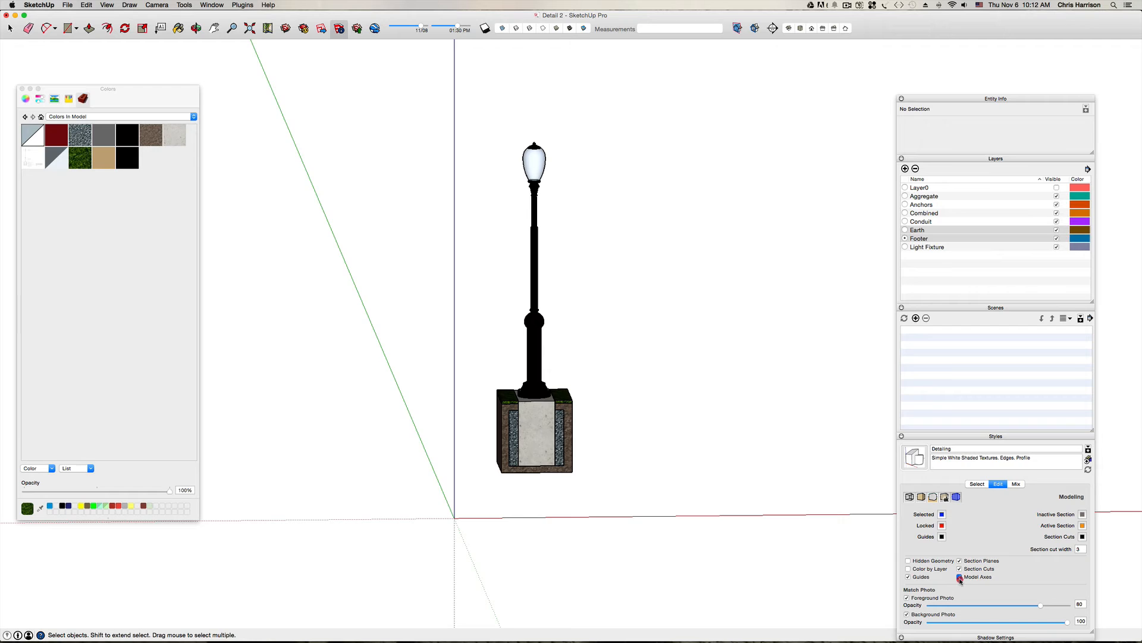
click(960, 577)
middle_drag(630, 444, 687, 454)
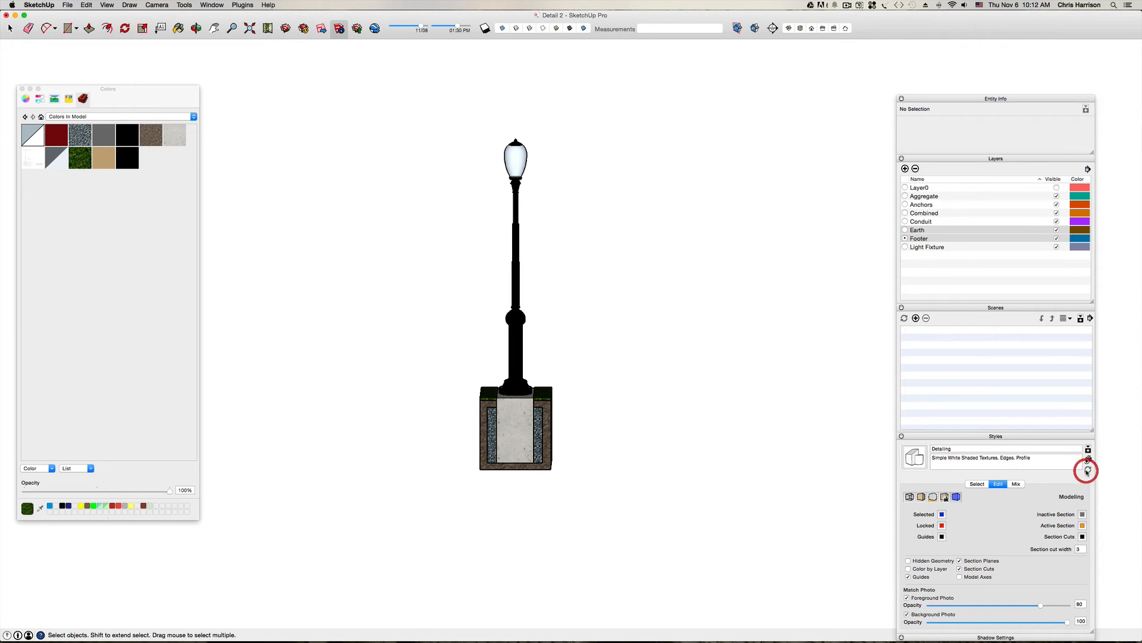
Step: Apply the Architectural Design Style from the in-model styles and make a copy of it
click(977, 484)
click(919, 519)
middle_drag(544, 350, 998, 495)
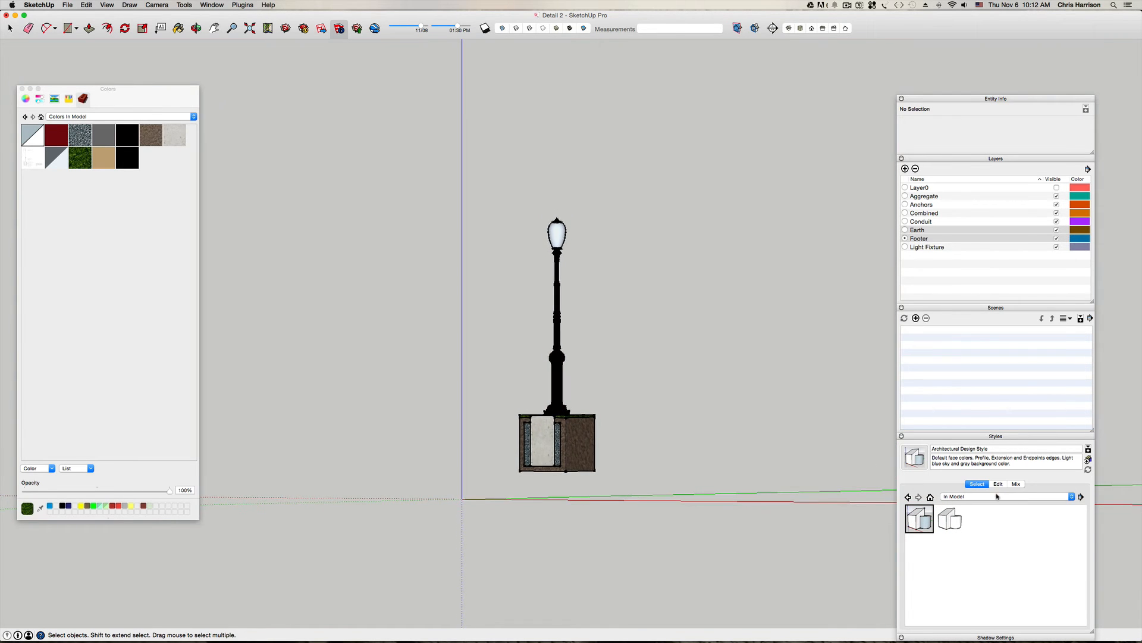
right_click(933, 514)
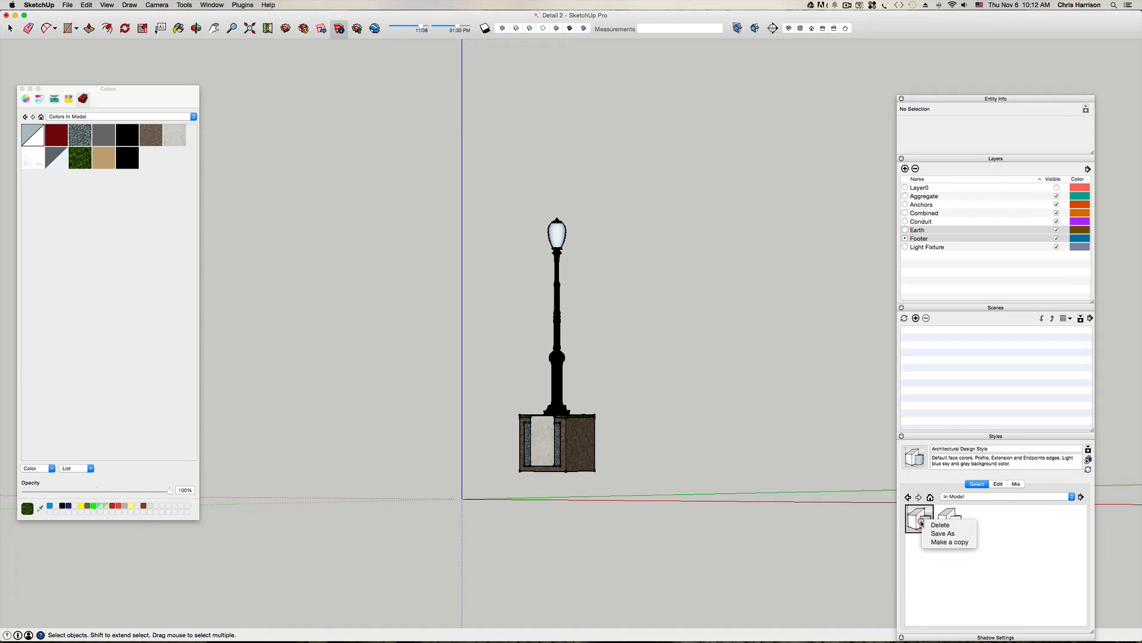
click(954, 542)
Step: Rename the copied style as Construction Detail
drag(1003, 450, 950, 448)
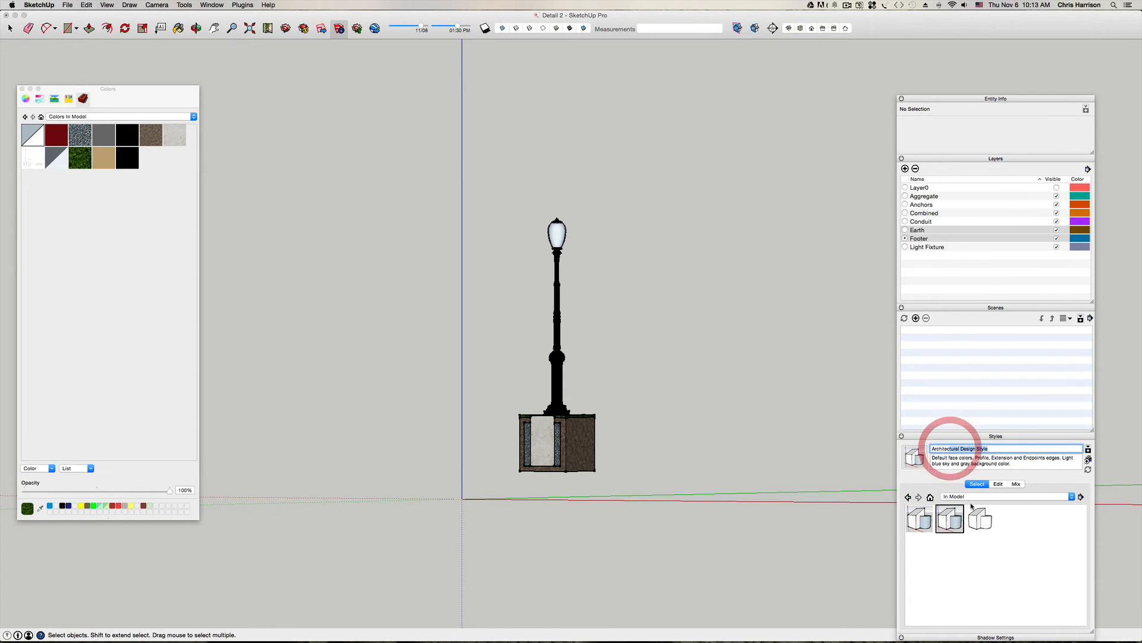
click(948, 522)
click(947, 523)
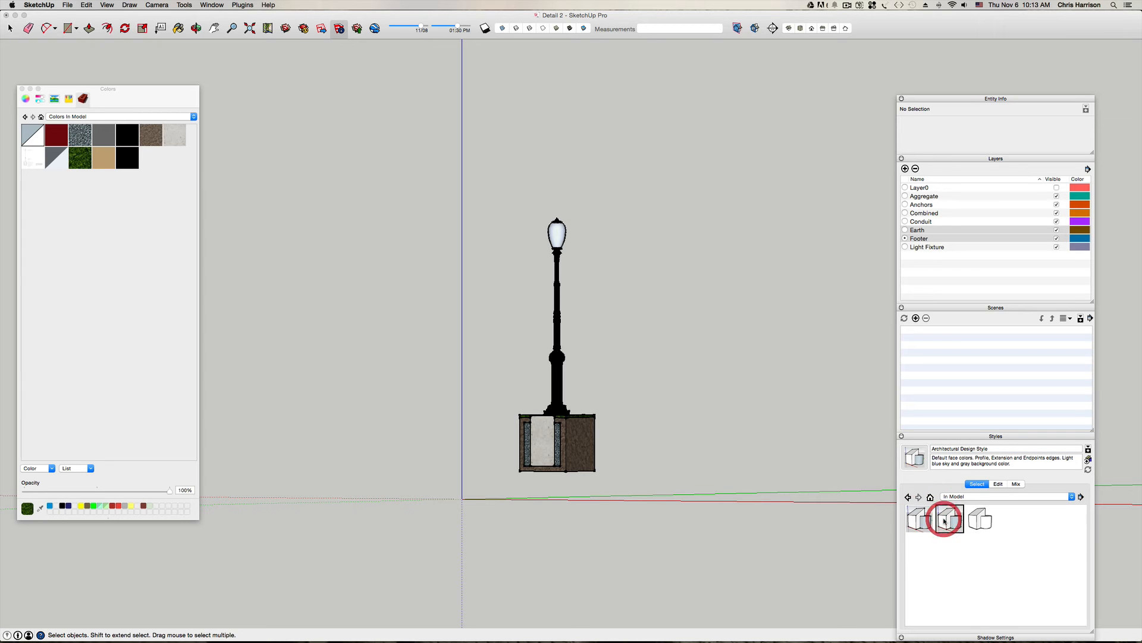
click(989, 447)
drag(988, 447, 867, 441)
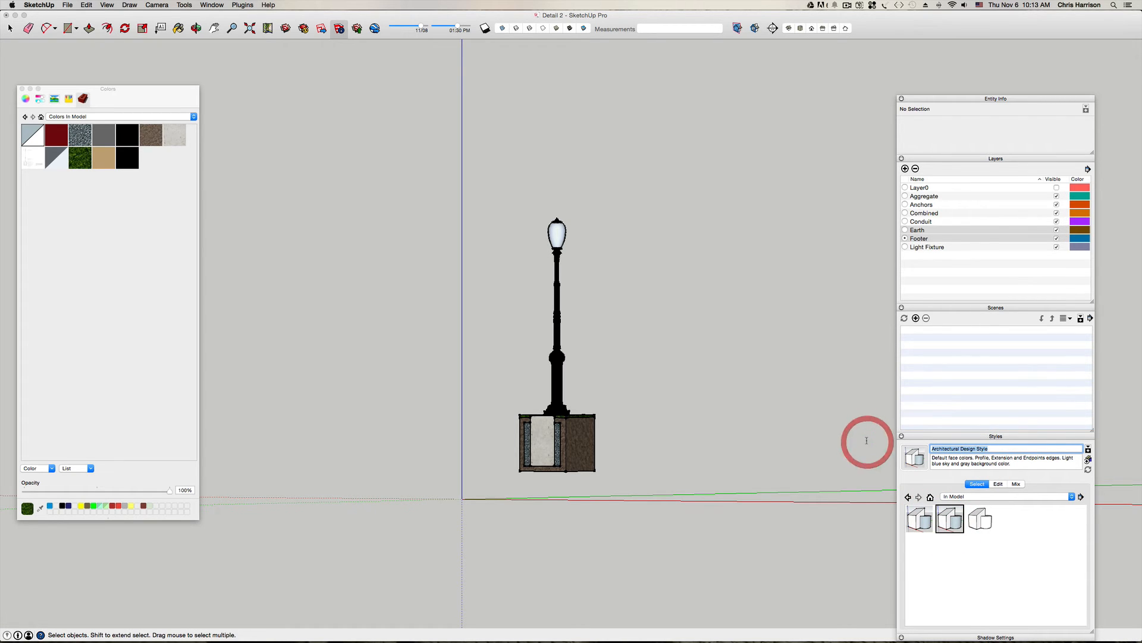
text(Cons)
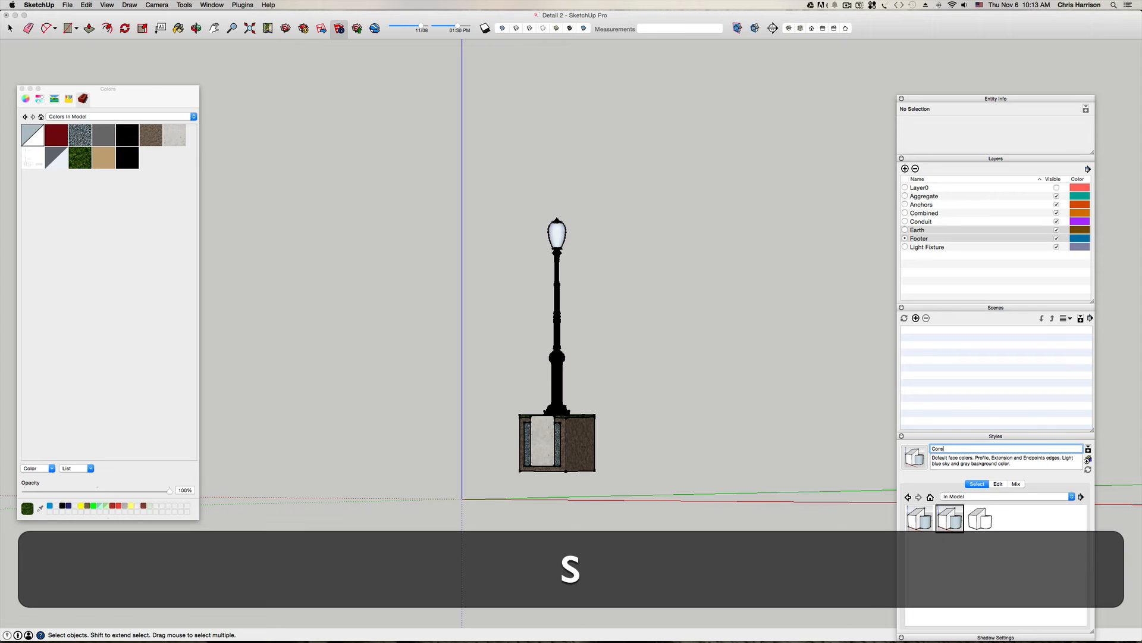
text(truction D)
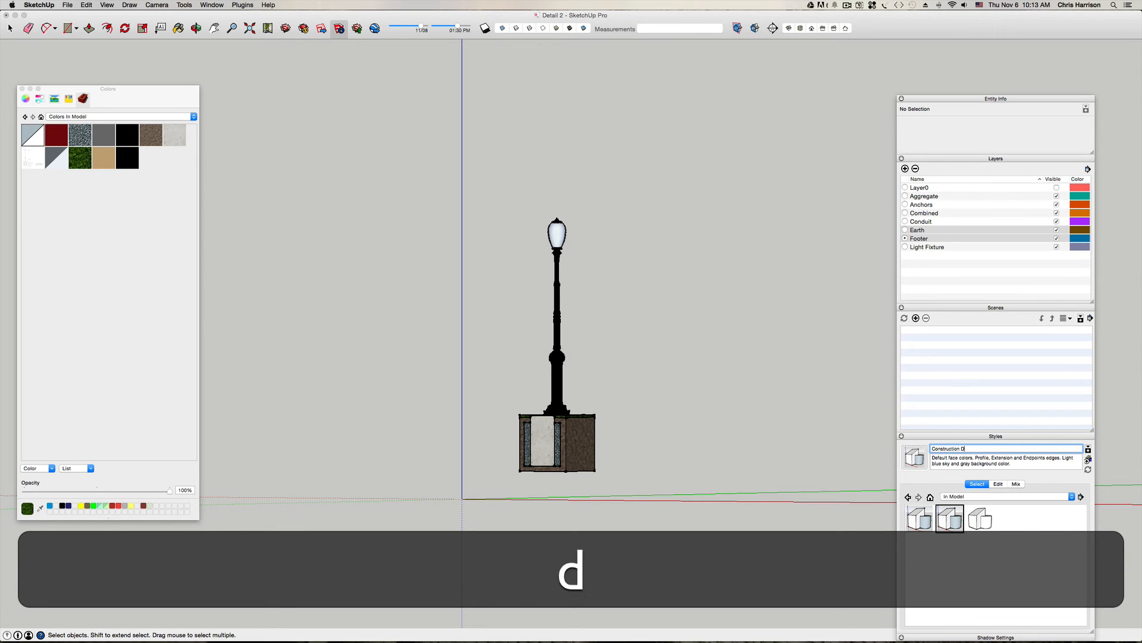
text(etail)
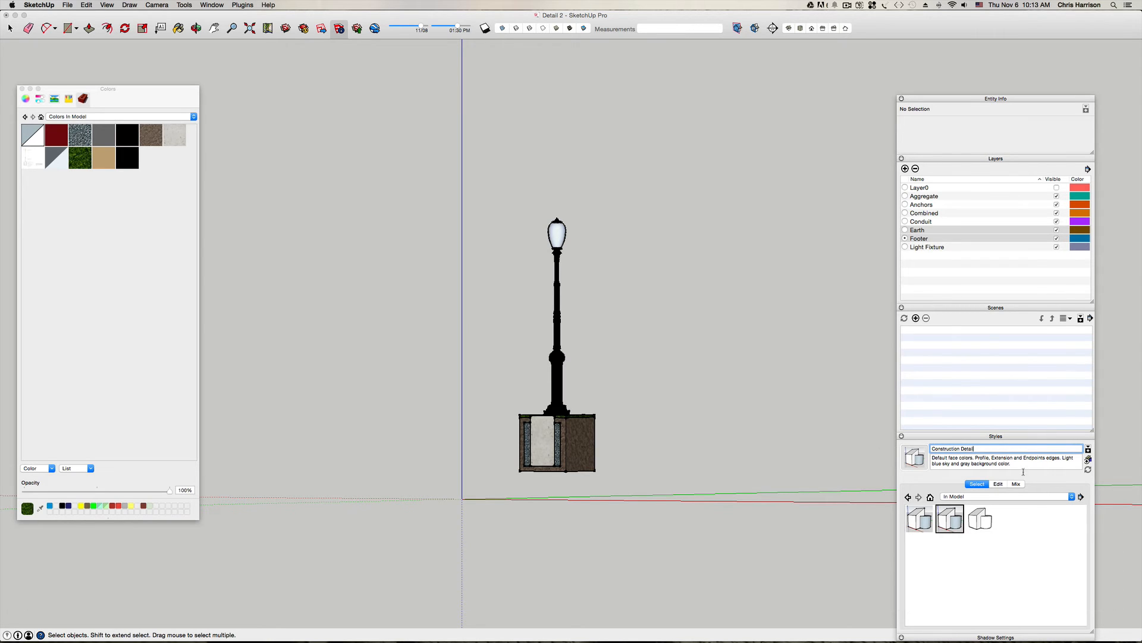
Step: Try to replace the style's description with "Simple White with profile lines, edges, no shadow, shaded with textures."
drag(1010, 463, 915, 458)
text(Sim)
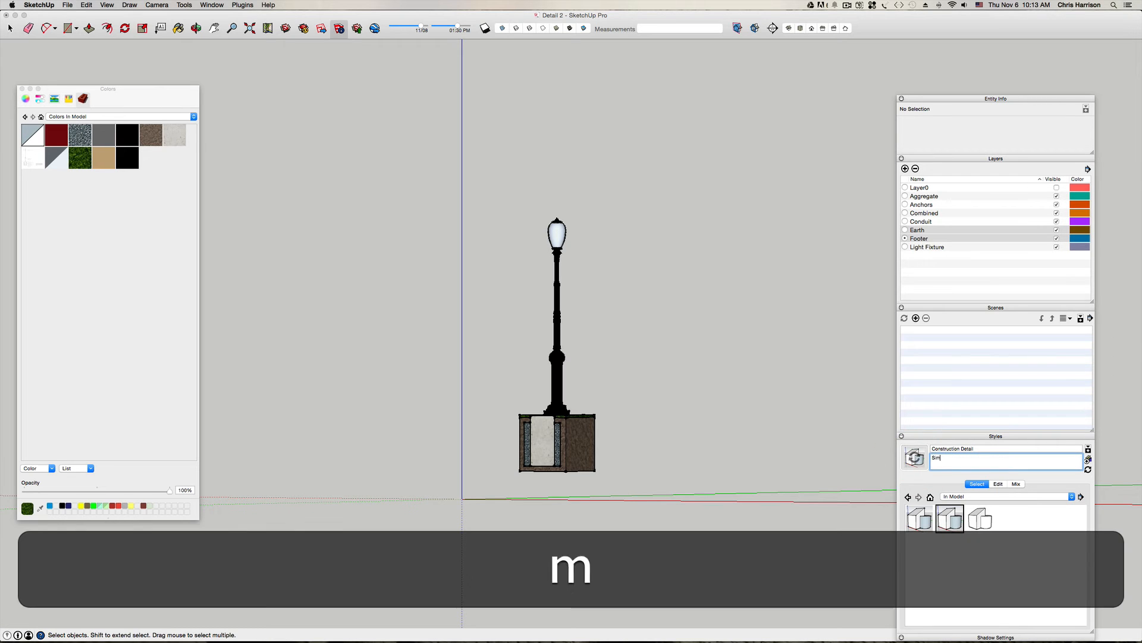
text(ple White )
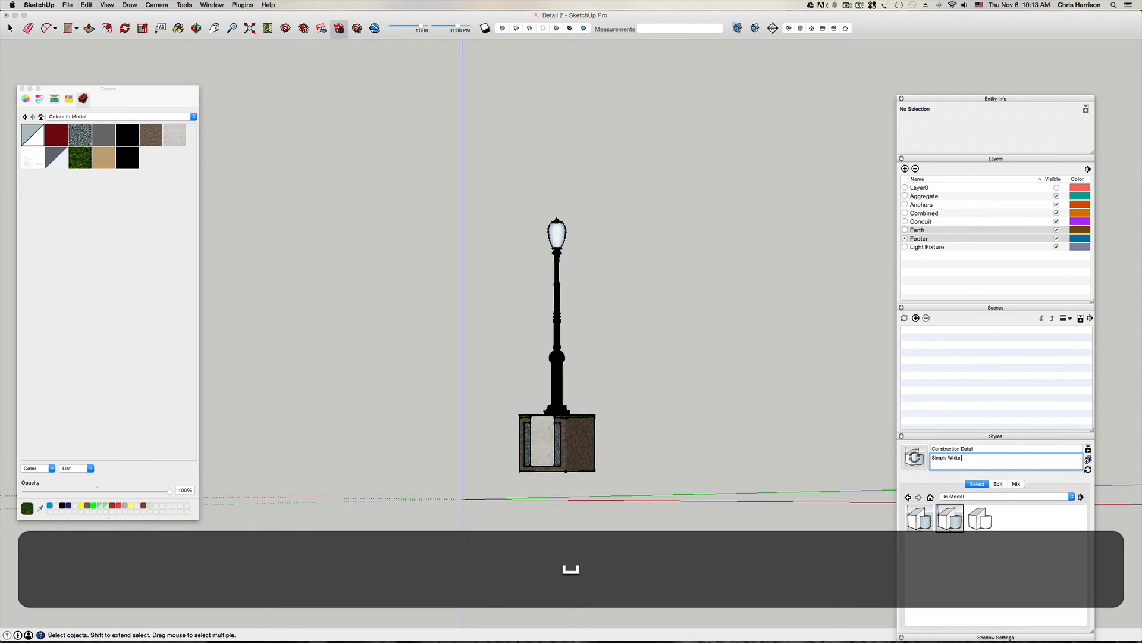
text(with profile lines edges)
key(BackSpace)
key(BackSpace)
key(BackSpace)
key(BackSpace)
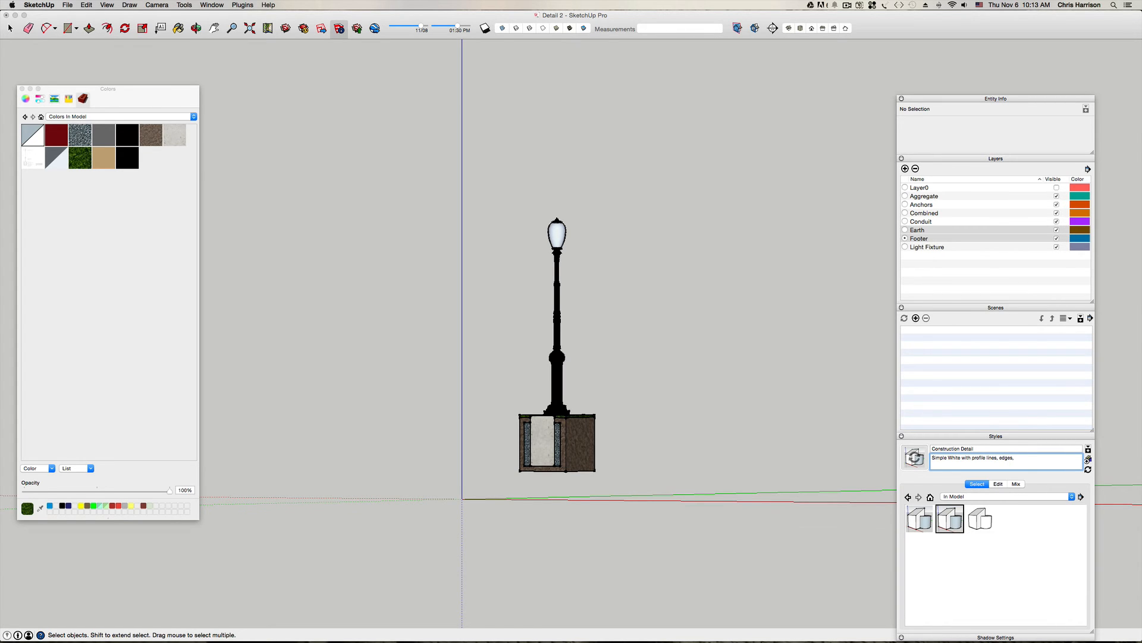
text(no shad)
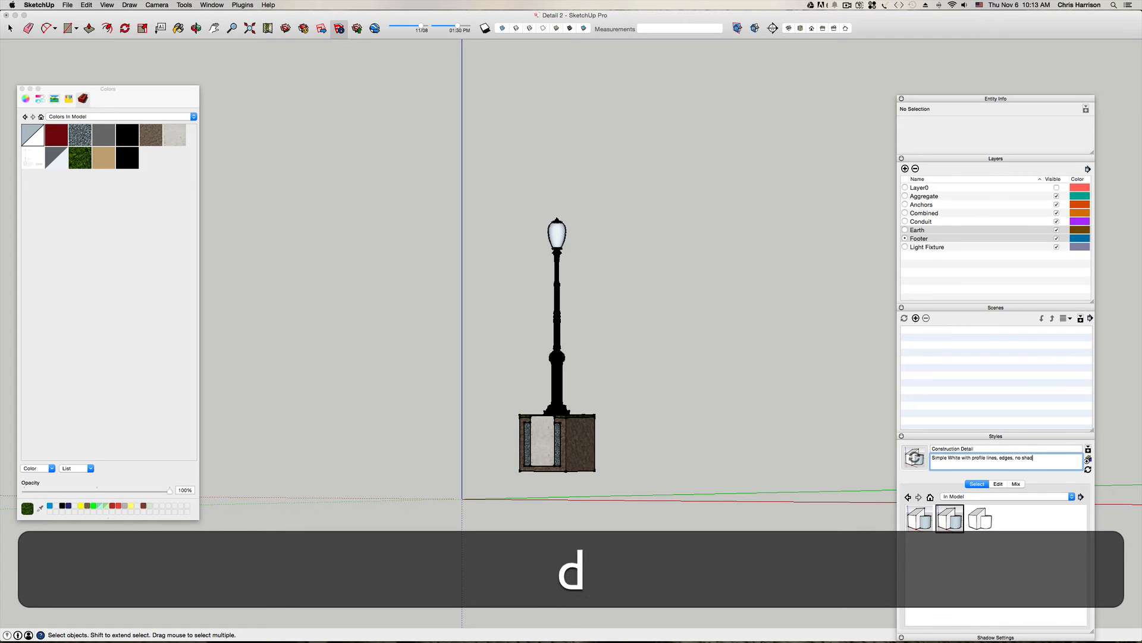
text(ow, shade)
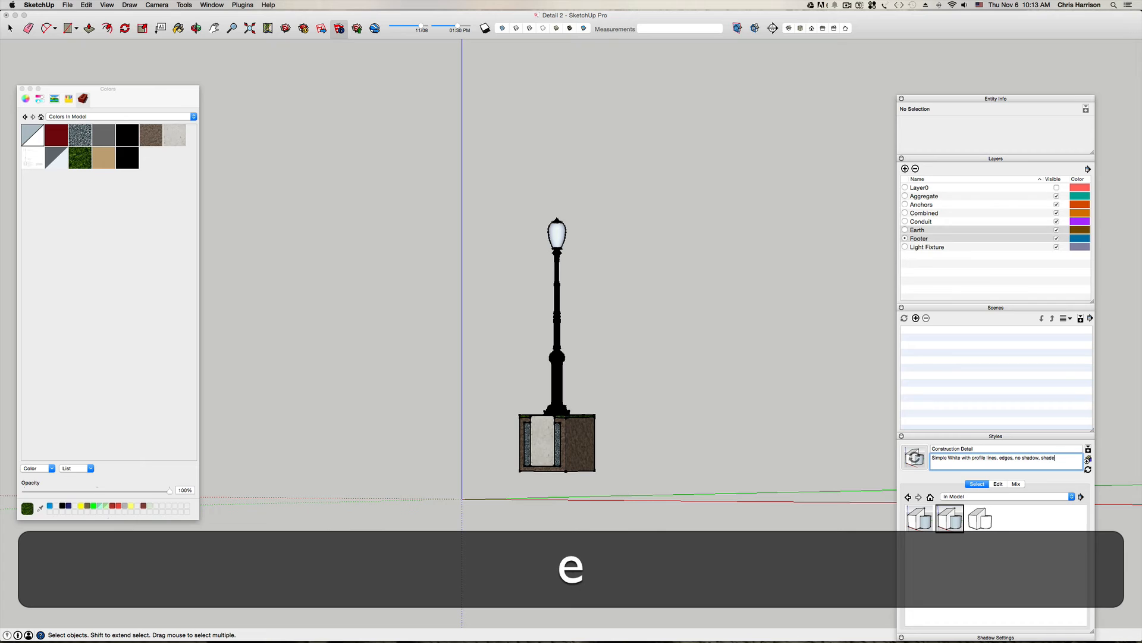
text(ed)
key(BackSpace)
key(BackSpace)
key(BackSpace)
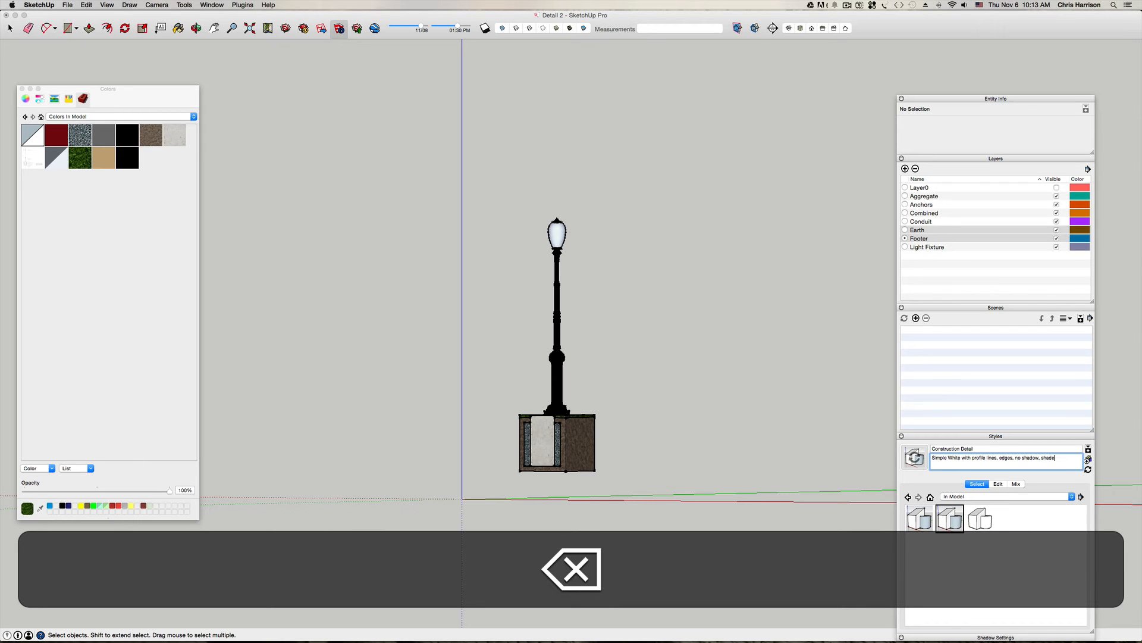
text(d with textures.)
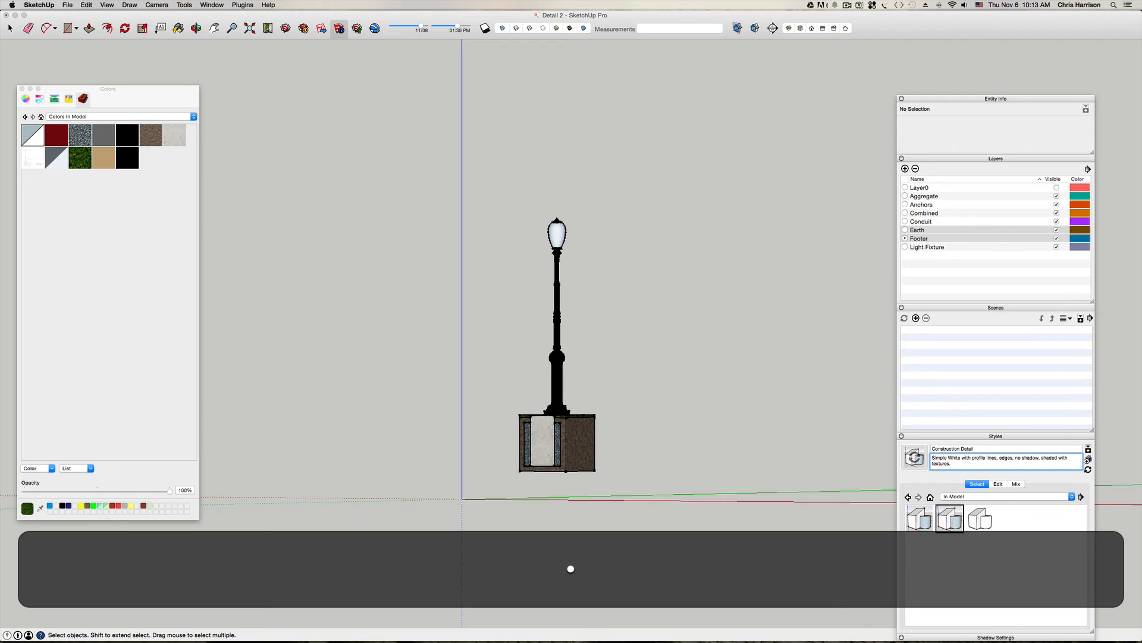
Step: Turn off Model Axes, Endpoints and Extension in the Construction Detail style and set the profile width to 3
click(999, 483)
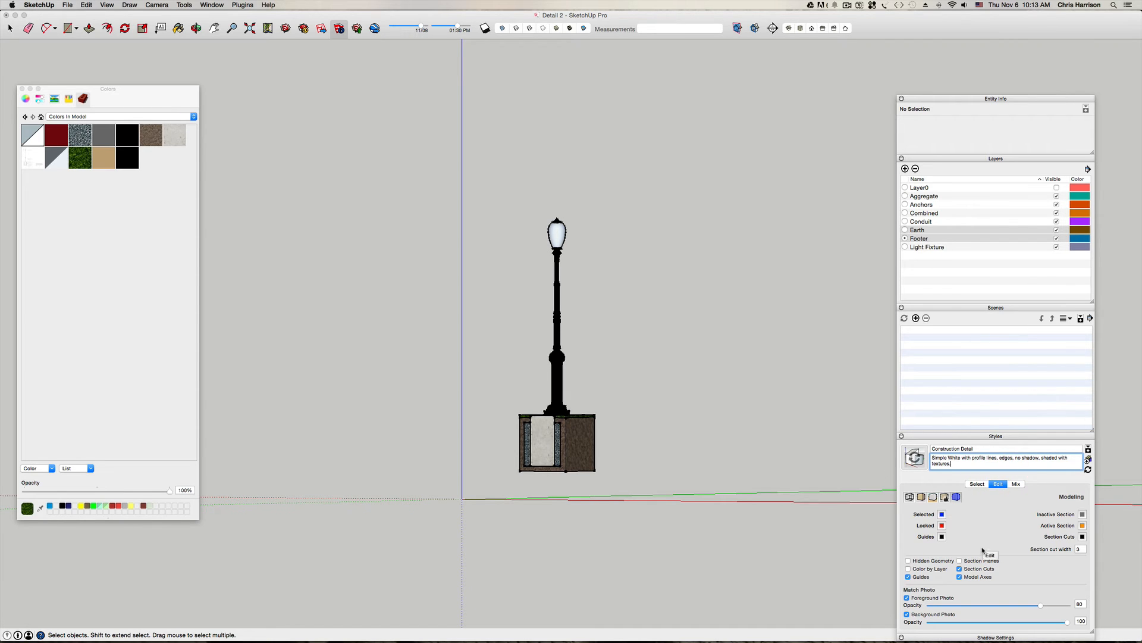
click(961, 576)
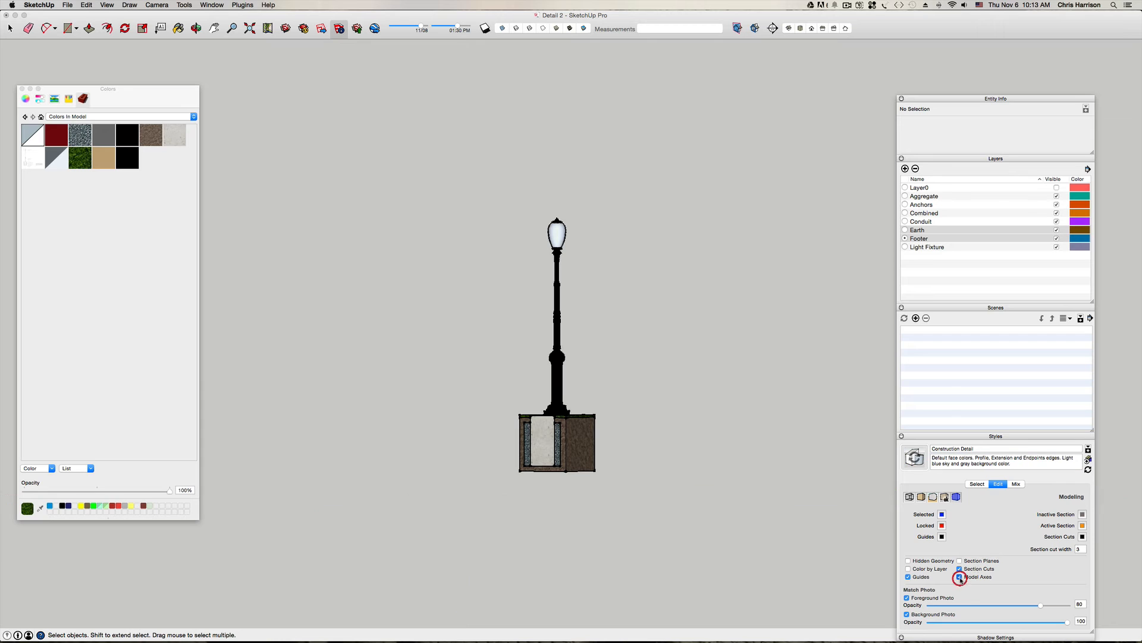
click(908, 497)
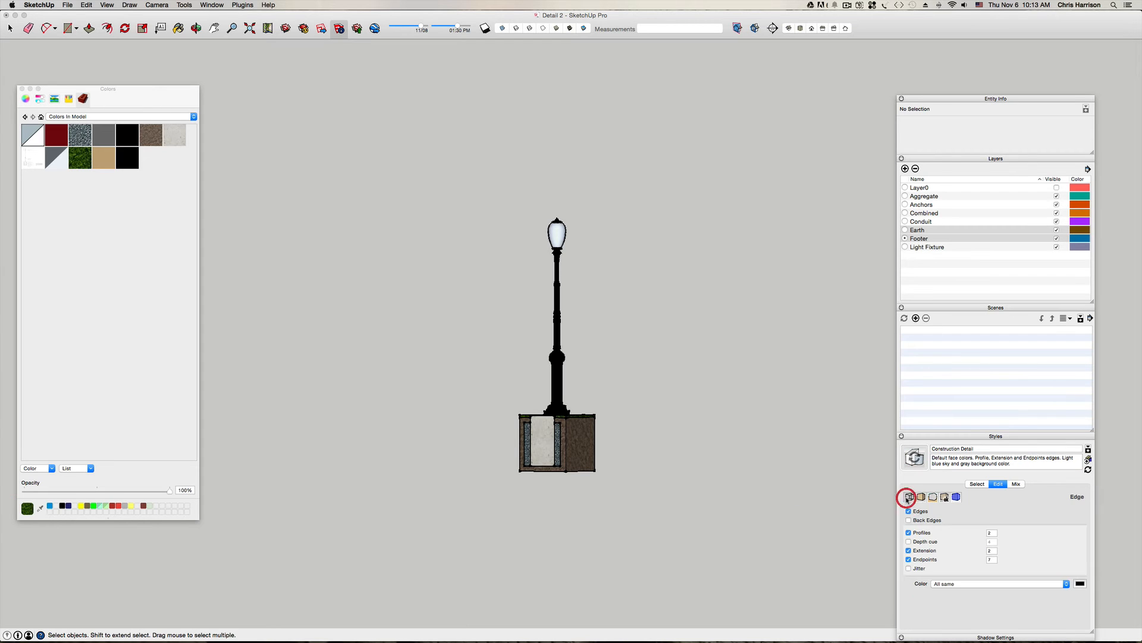
click(909, 559)
click(909, 550)
text(3)
Step: Set the style's back face color to white at 100% brightness
click(944, 497)
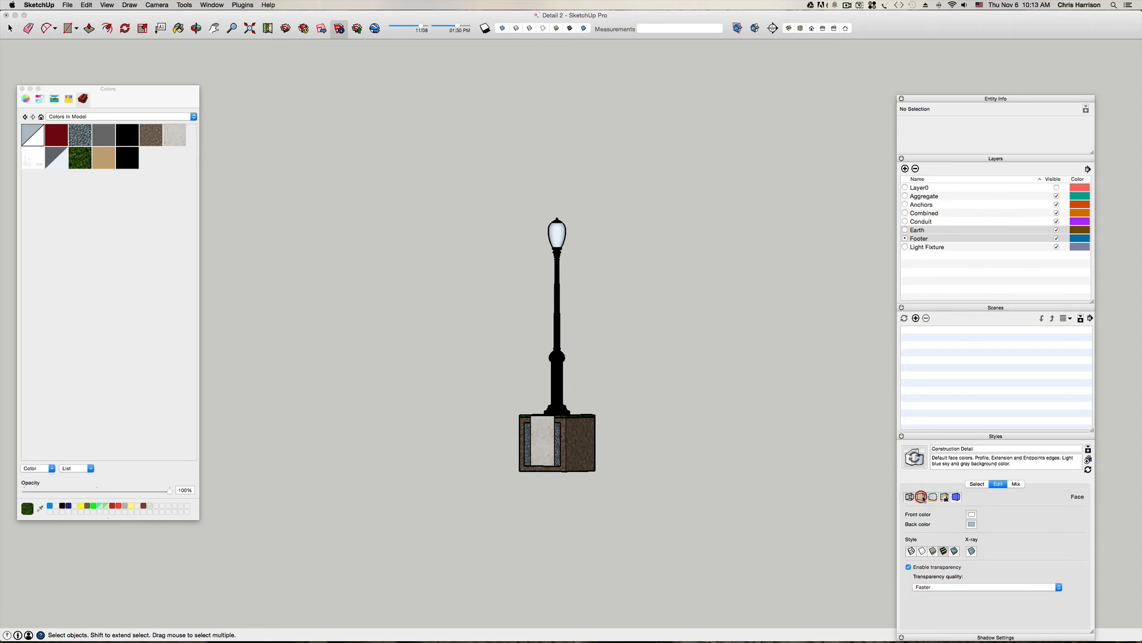
click(975, 525)
click(39, 98)
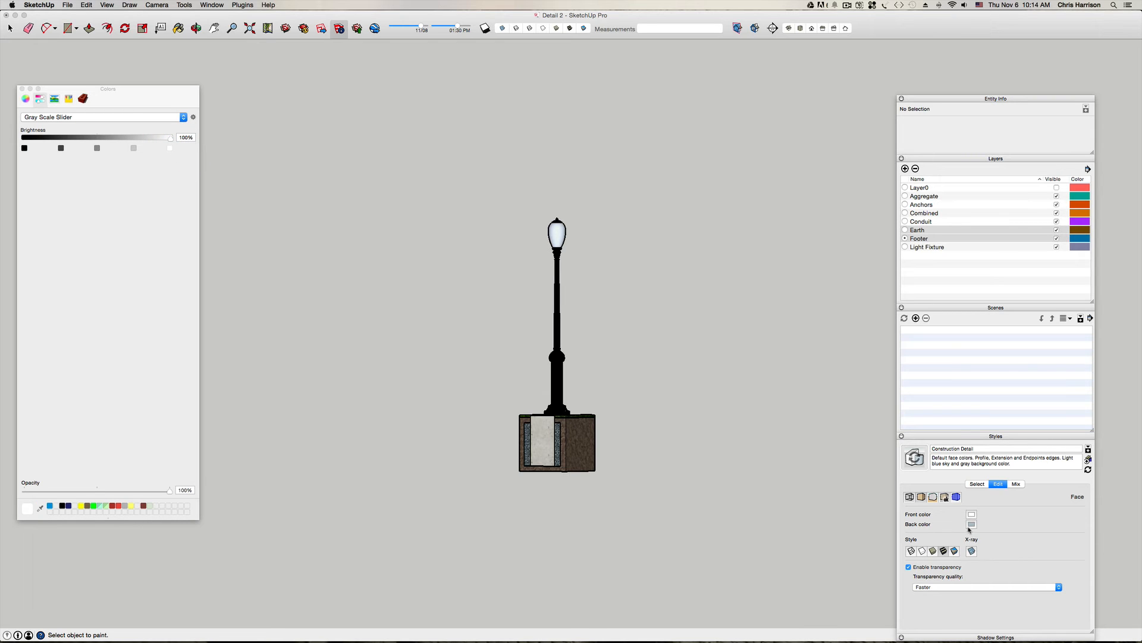
click(170, 148)
Step: Turn off the sky, set the background color to white, update the style and close the color picker
click(933, 497)
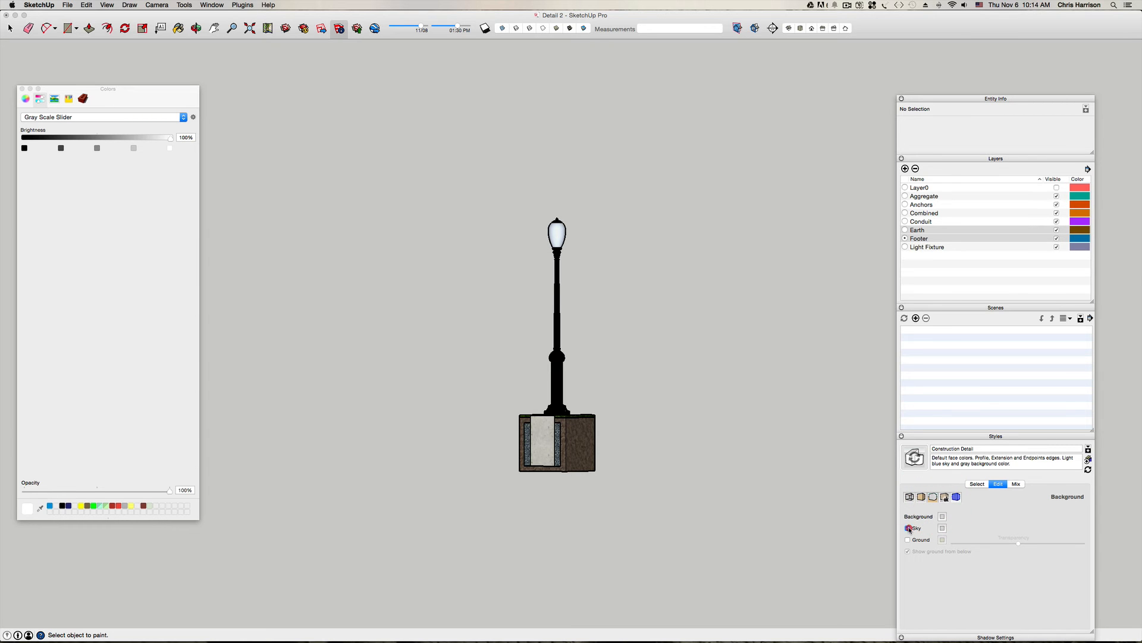
click(942, 516)
click(169, 148)
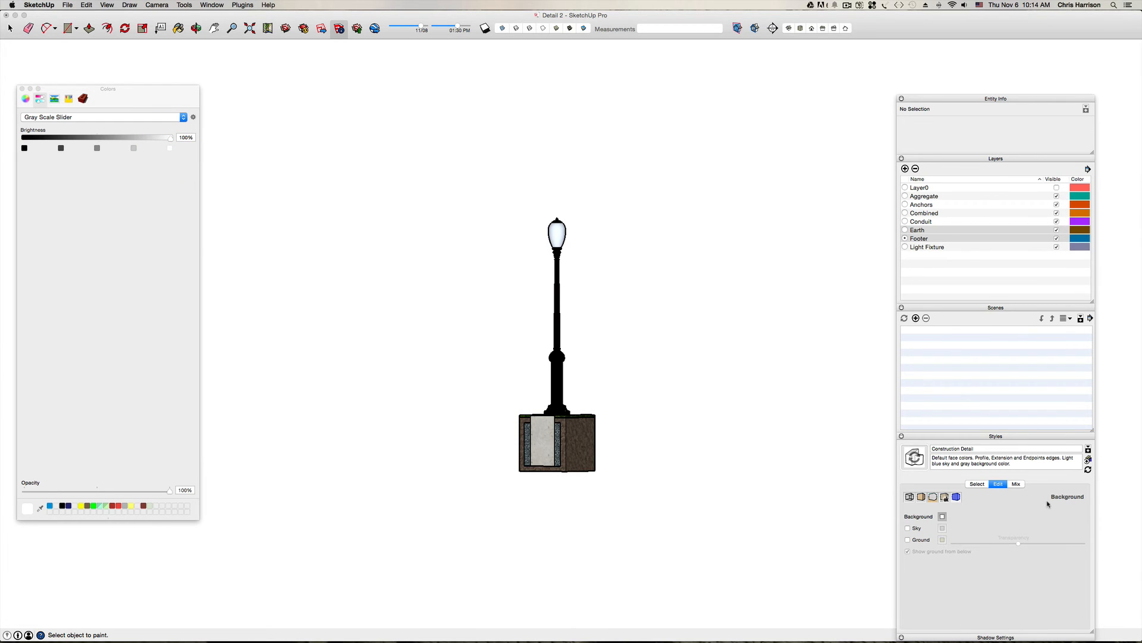
click(1088, 471)
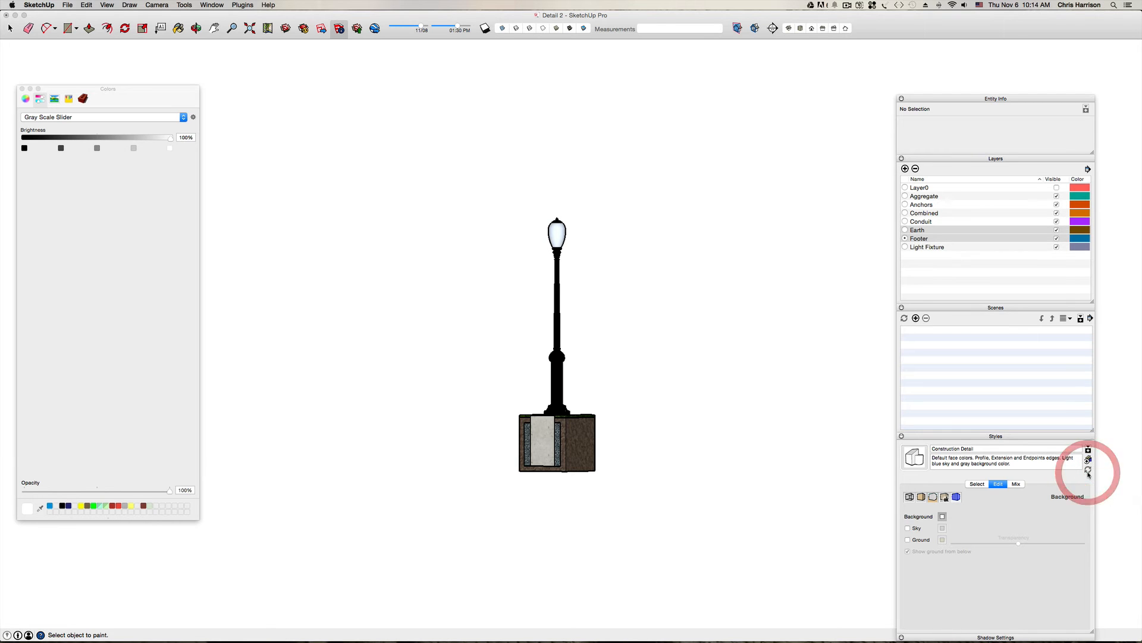
click(22, 89)
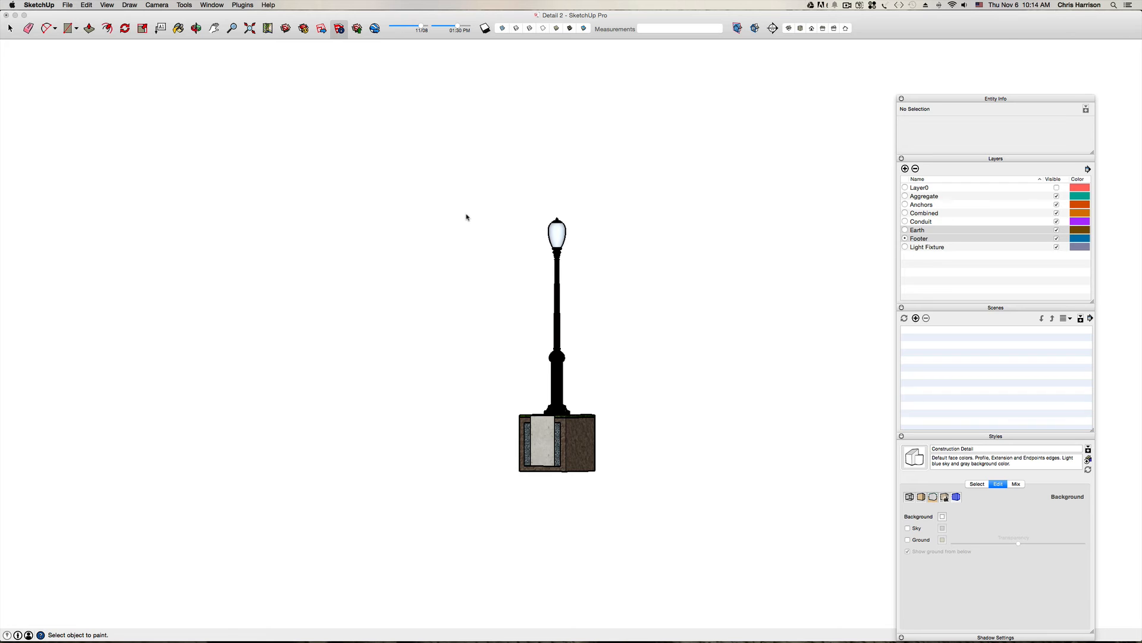
Step: Check the whole light detail in the new style from the top, bottom and front views
key(shift+z)
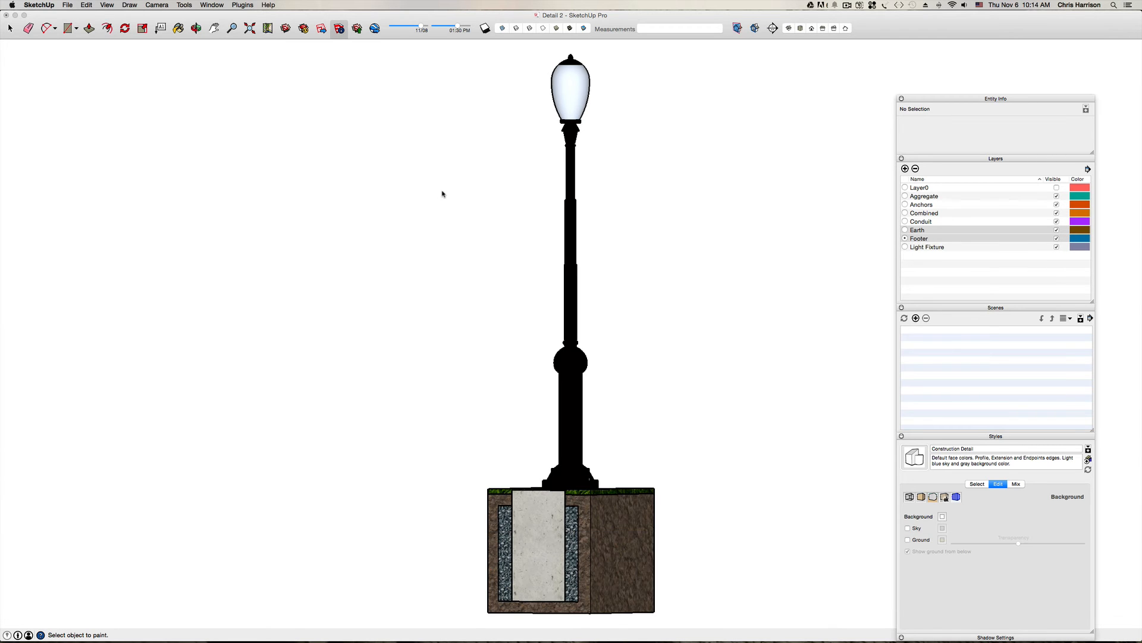
key(super+2)
key(super+1)
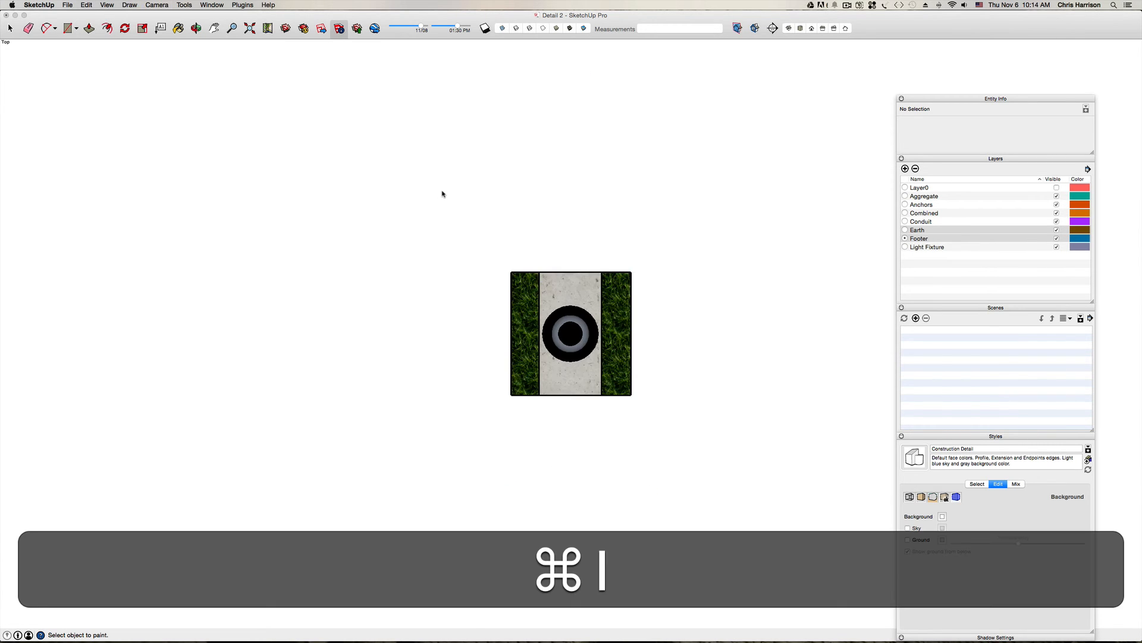
key(super+2)
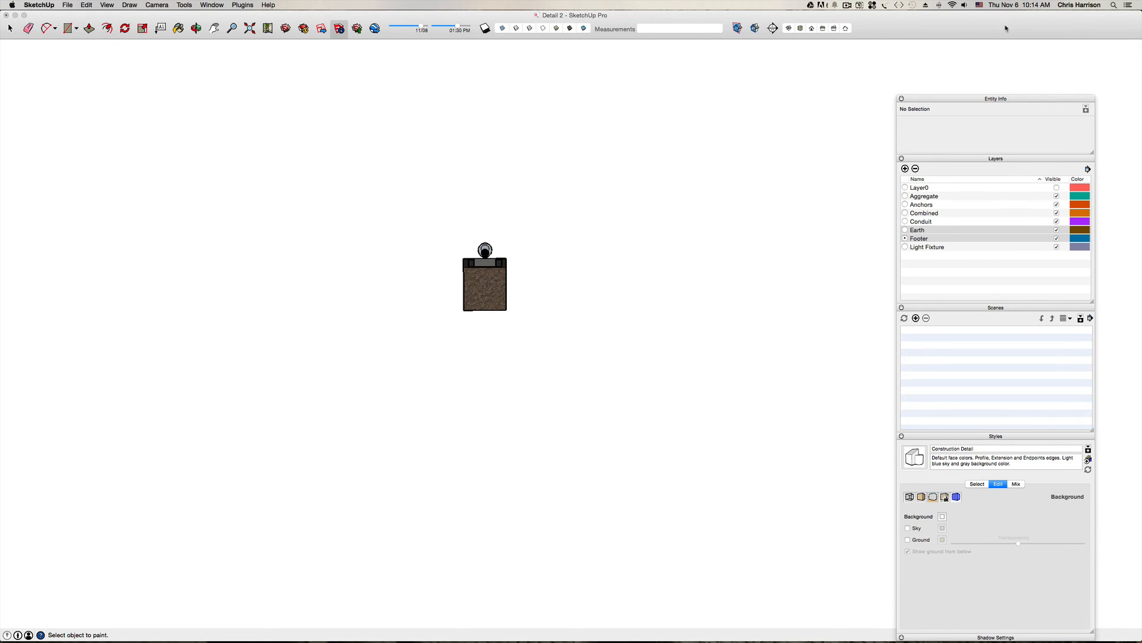
click(812, 28)
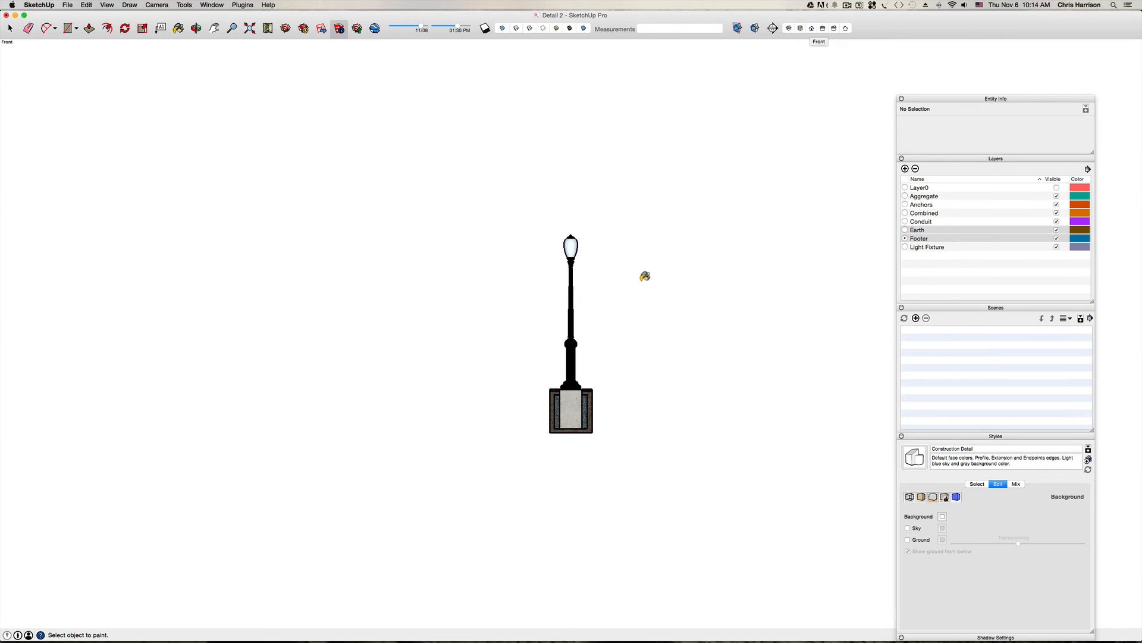
Step: Examine the lamp post base, concrete footer, aggregate, earth and grass up close in the front view
scroll(614, 283, up, 3)
key(h)
drag(578, 494, 533, 391)
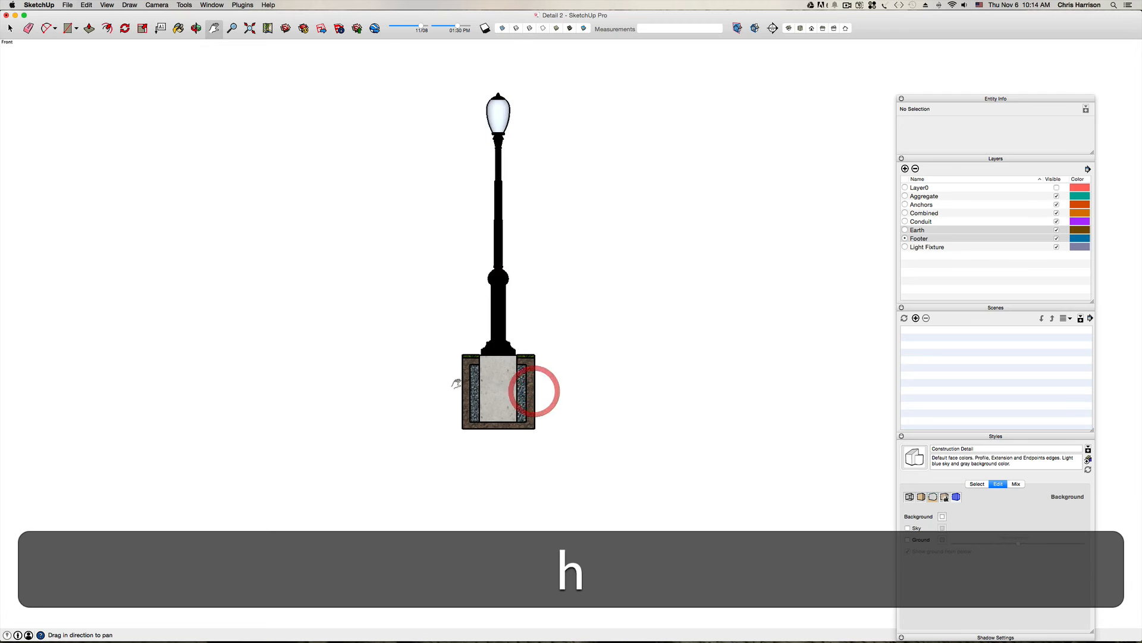
scroll(457, 384, up, 3)
drag(537, 320, 533, 445)
scroll(506, 450, down, 3)
scroll(530, 491, up, 5)
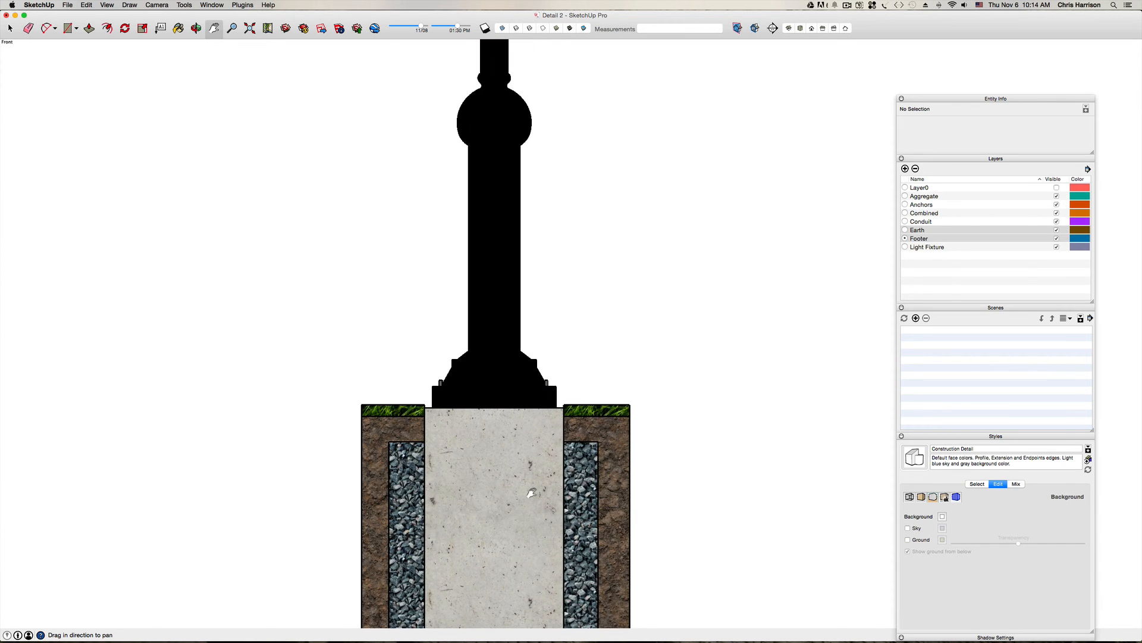
drag(529, 492, 506, 403)
scroll(506, 403, up, 3)
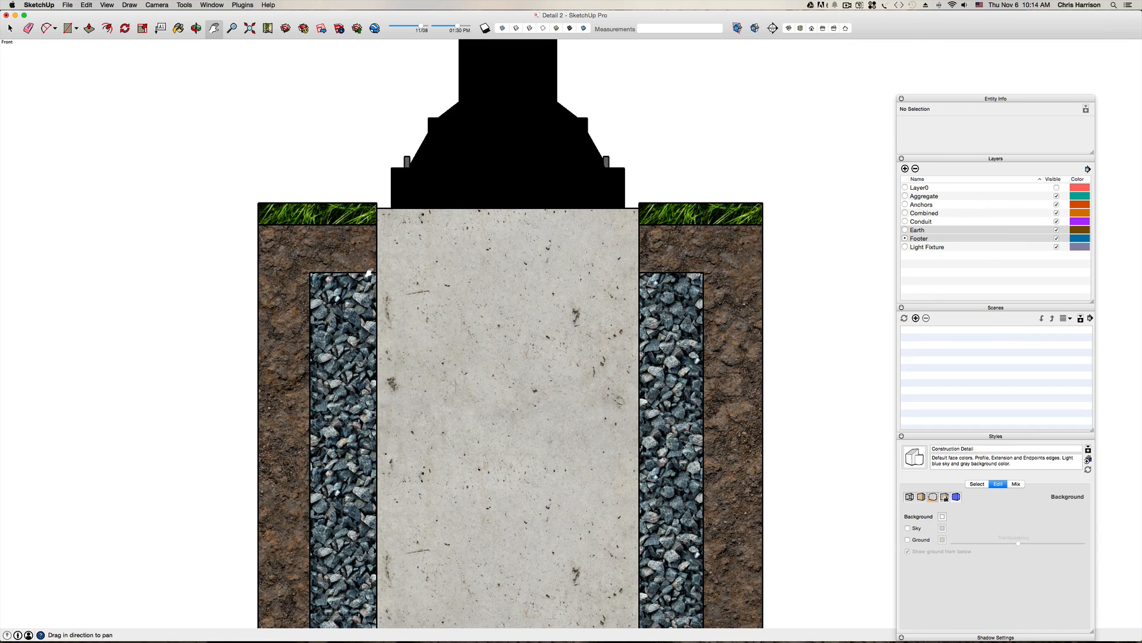
scroll(280, 375, down, 2)
scroll(286, 385, down, 10)
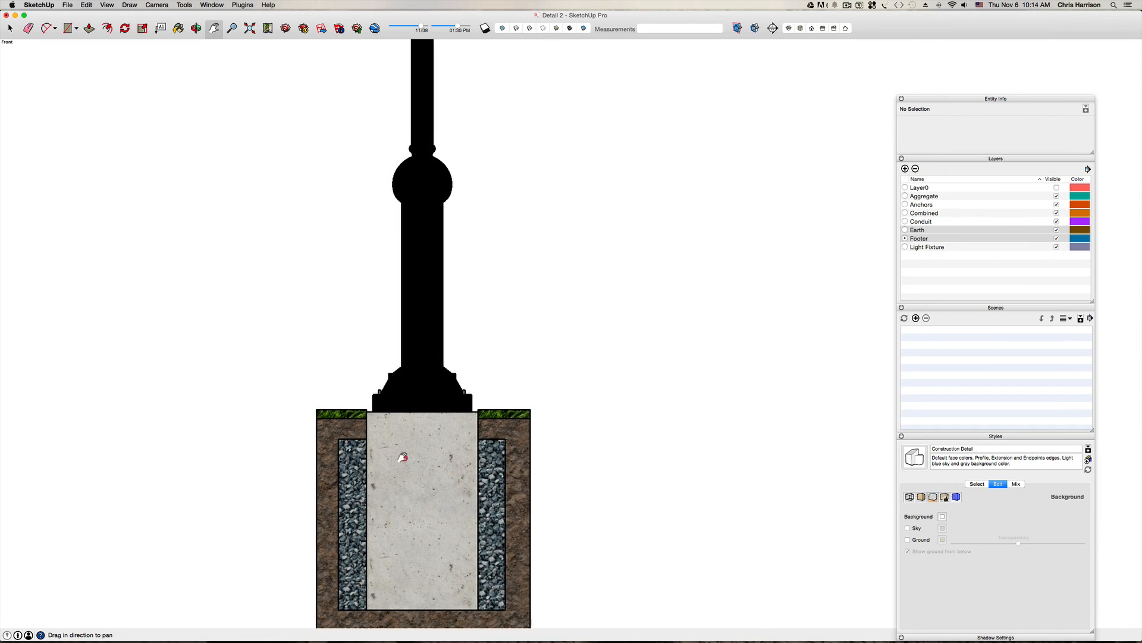
drag(392, 355, 447, 357)
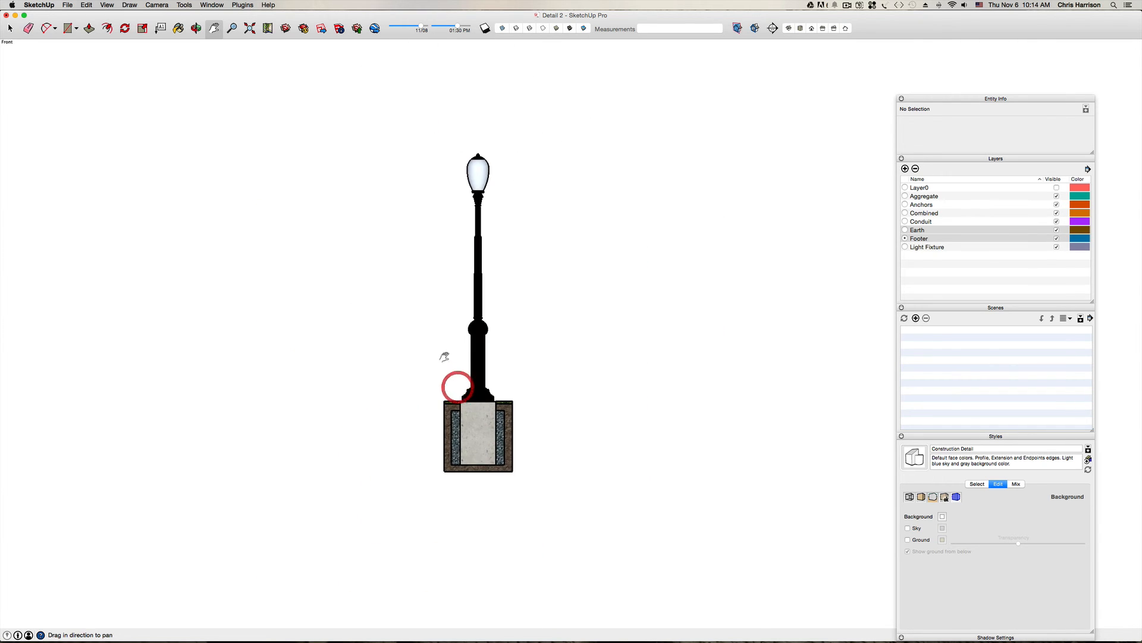
scroll(404, 350, down, 3)
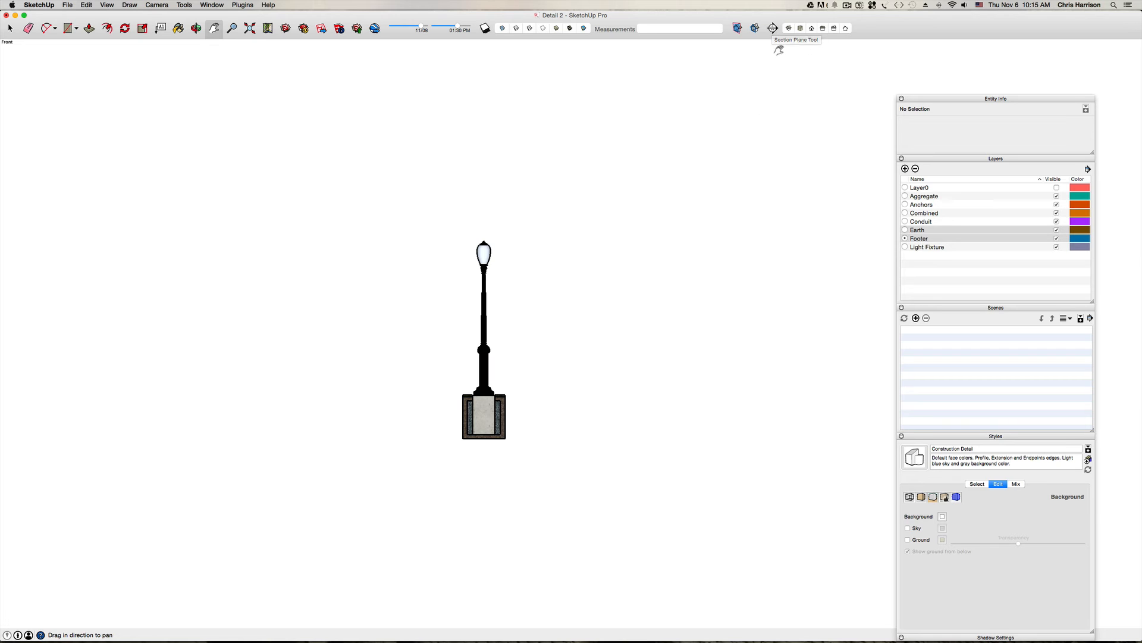
click(185, 5)
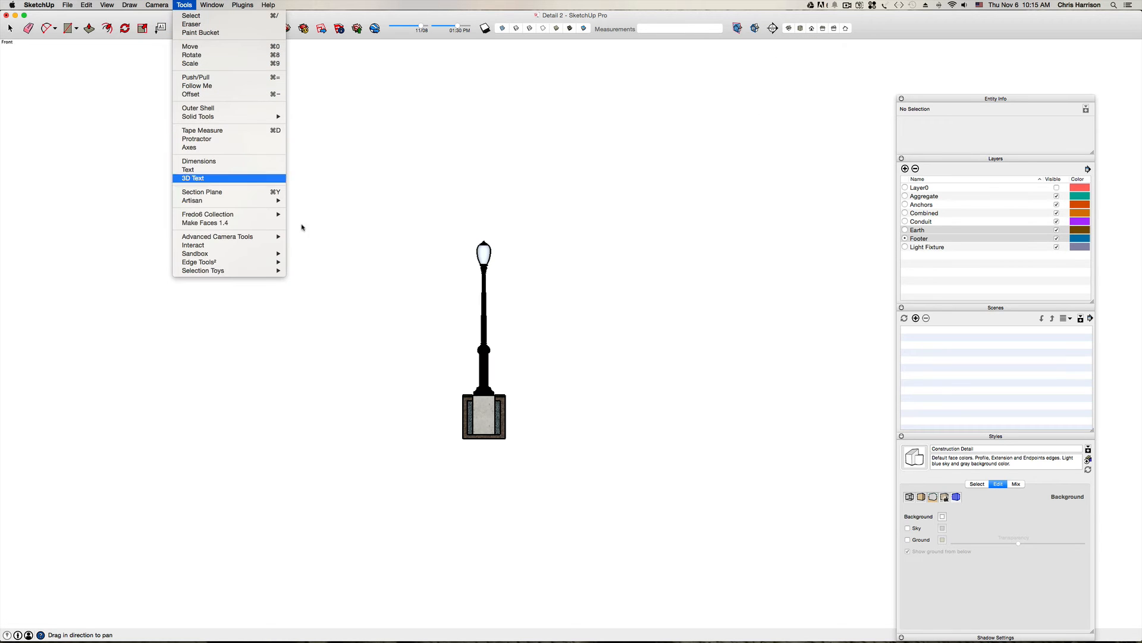
Step: Place a section plane on the front of the concrete footer, parallel to the front view
click(772, 28)
click(772, 28)
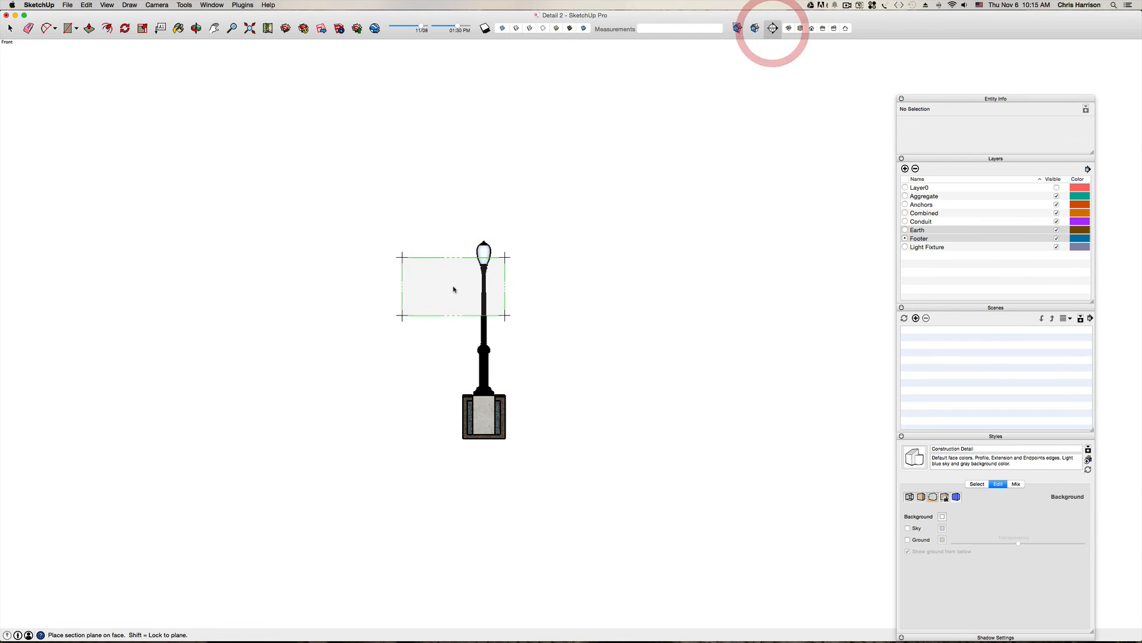
click(484, 422)
key(h)
scroll(489, 375, down, 3)
middle_drag(489, 374, 560, 367)
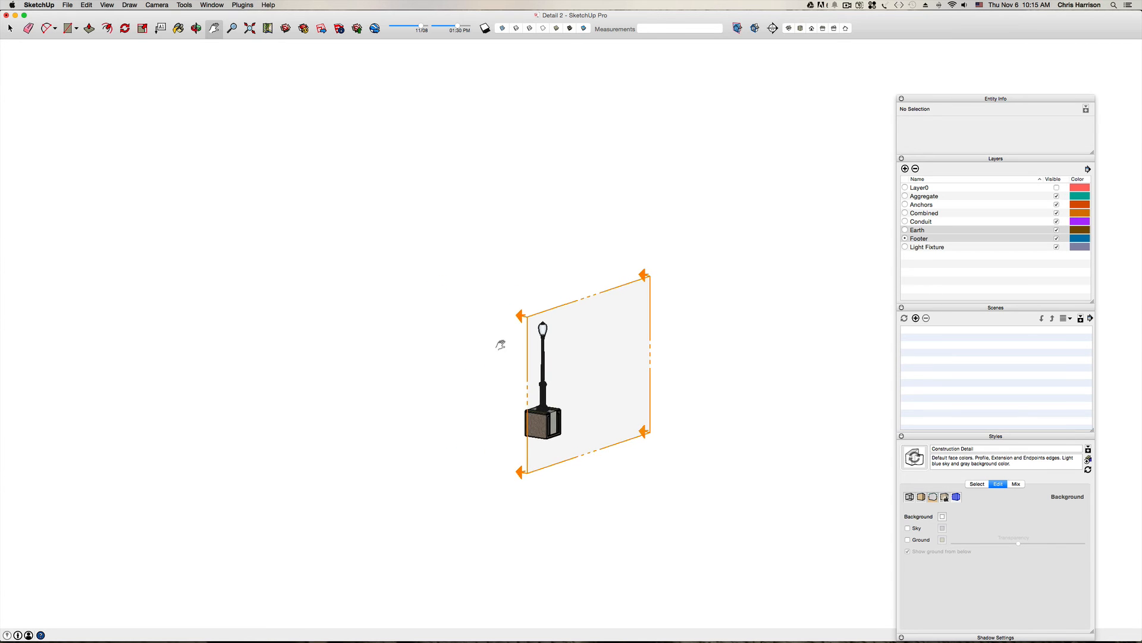
Step: Move the section plane about 1' 1 13/16" along the green axis so it cuts through the footer
key(space)
click(573, 317)
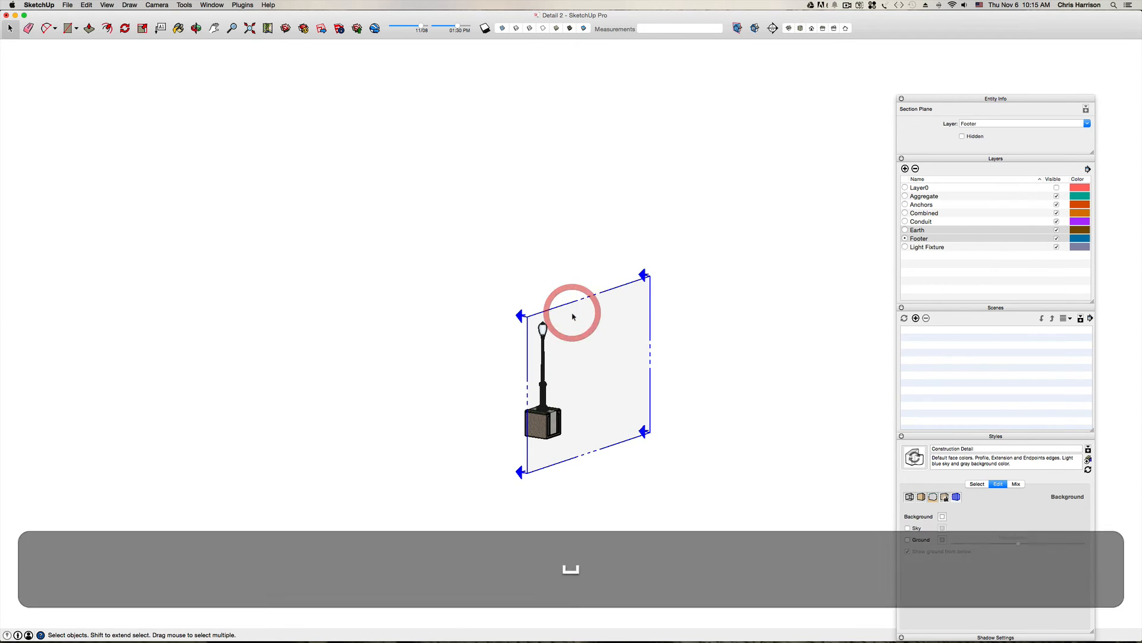
scroll(536, 315, up, 3)
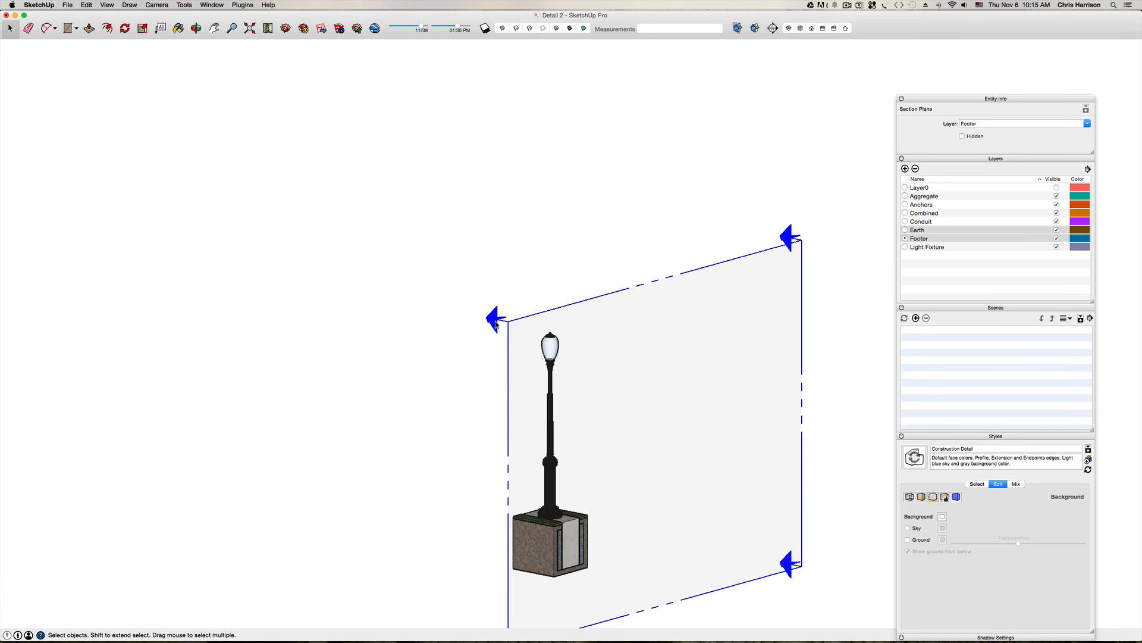
key(m)
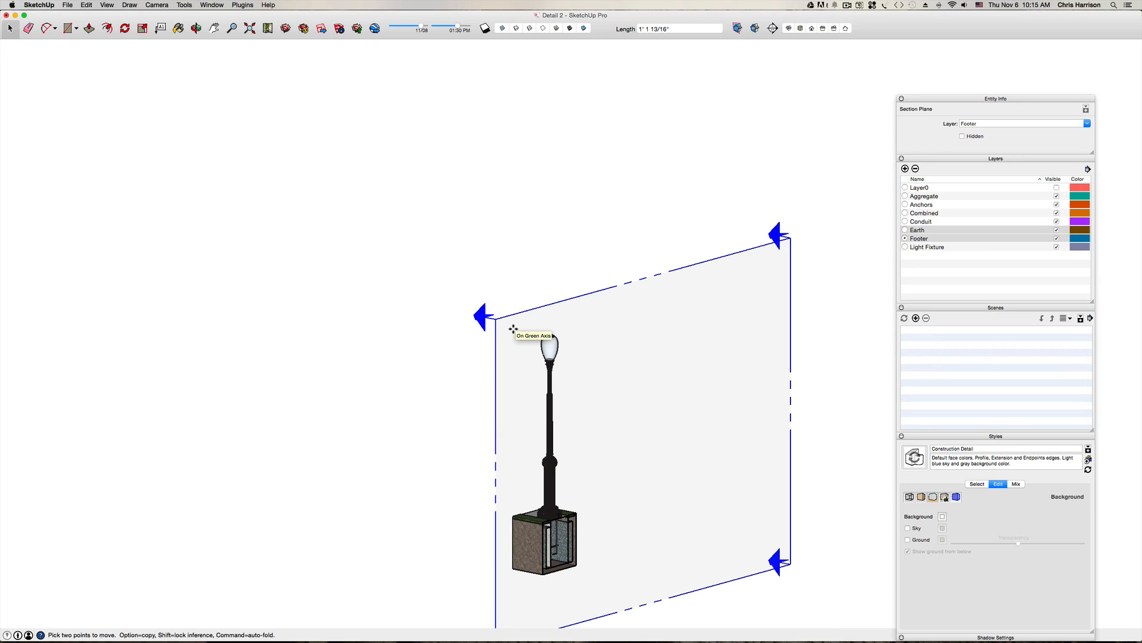
click(513, 329)
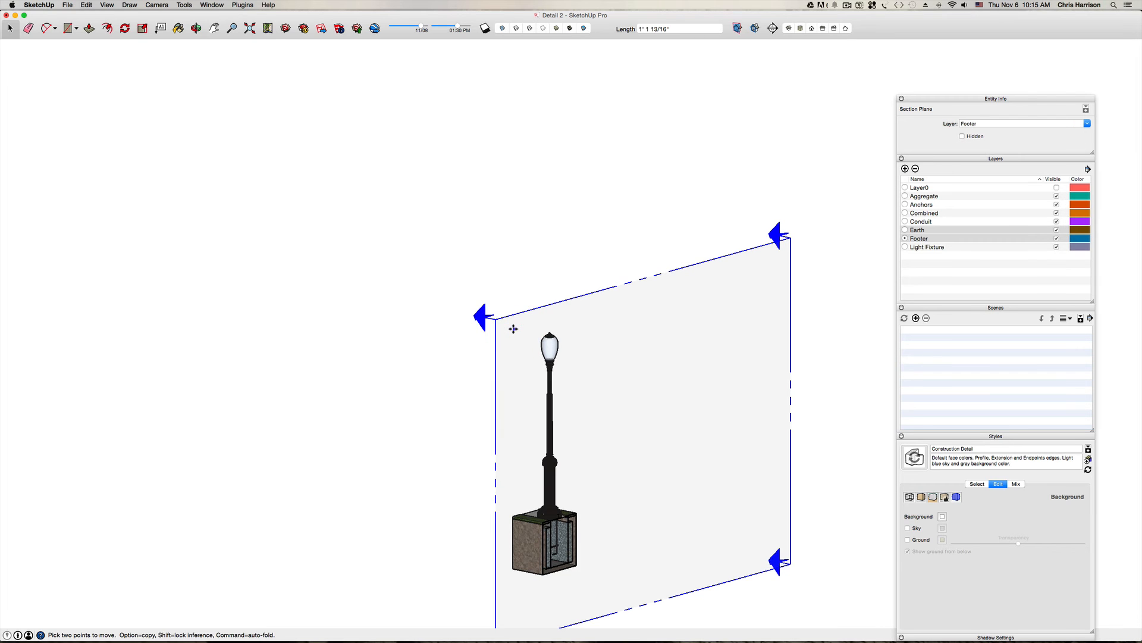
key(space)
Step: Create a Super Section named Detail from the section plane
click(527, 272)
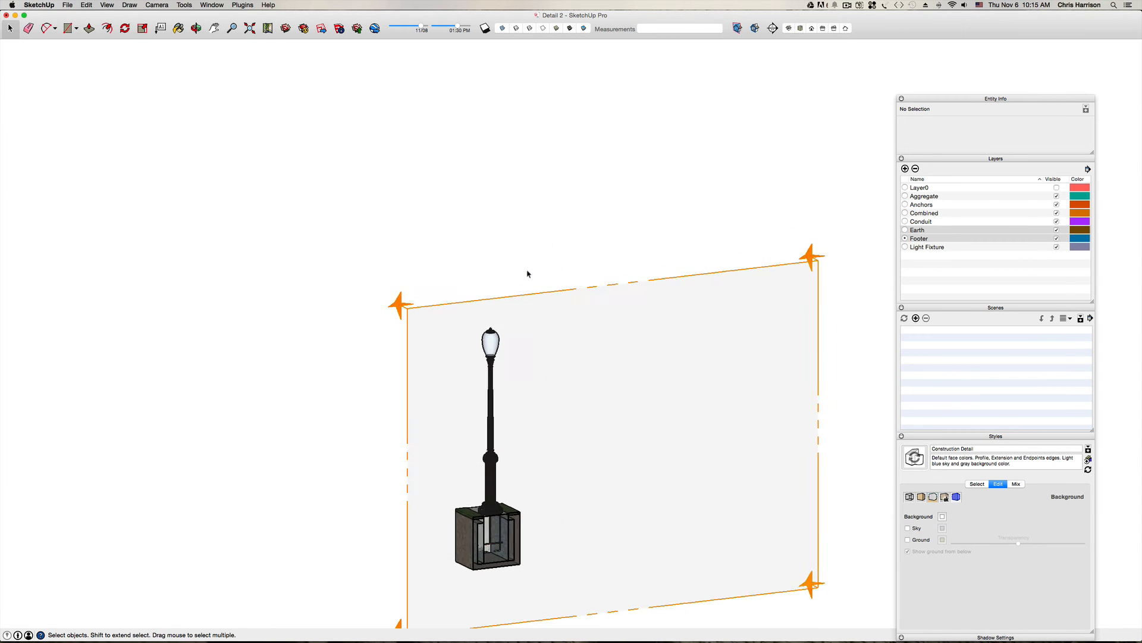
click(428, 331)
right_click(429, 332)
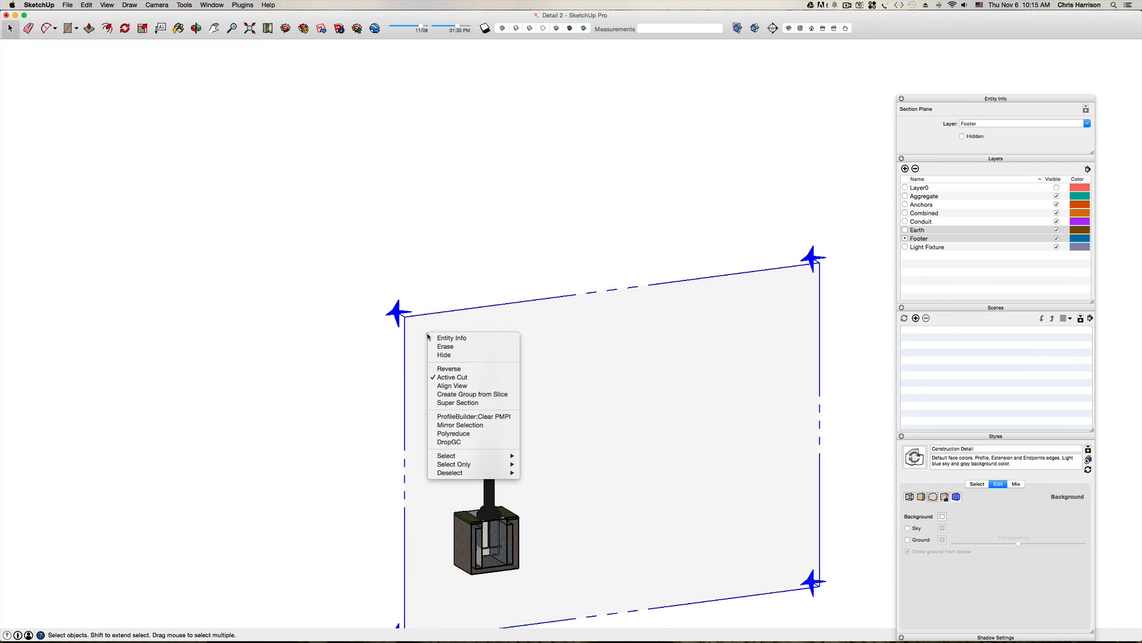
click(471, 403)
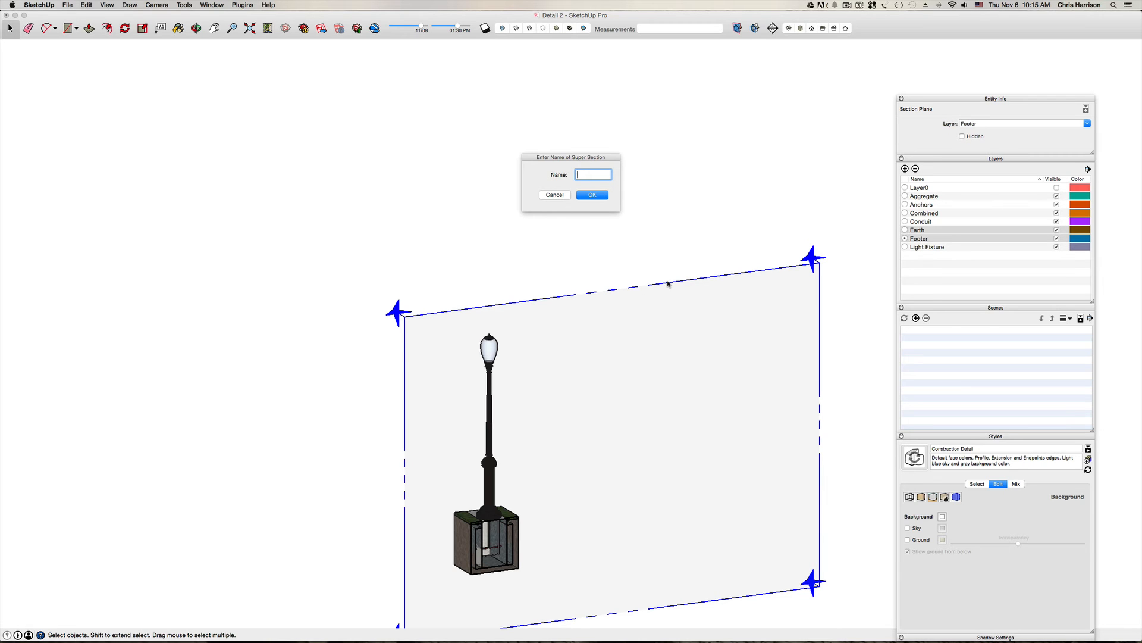
text(Detail)
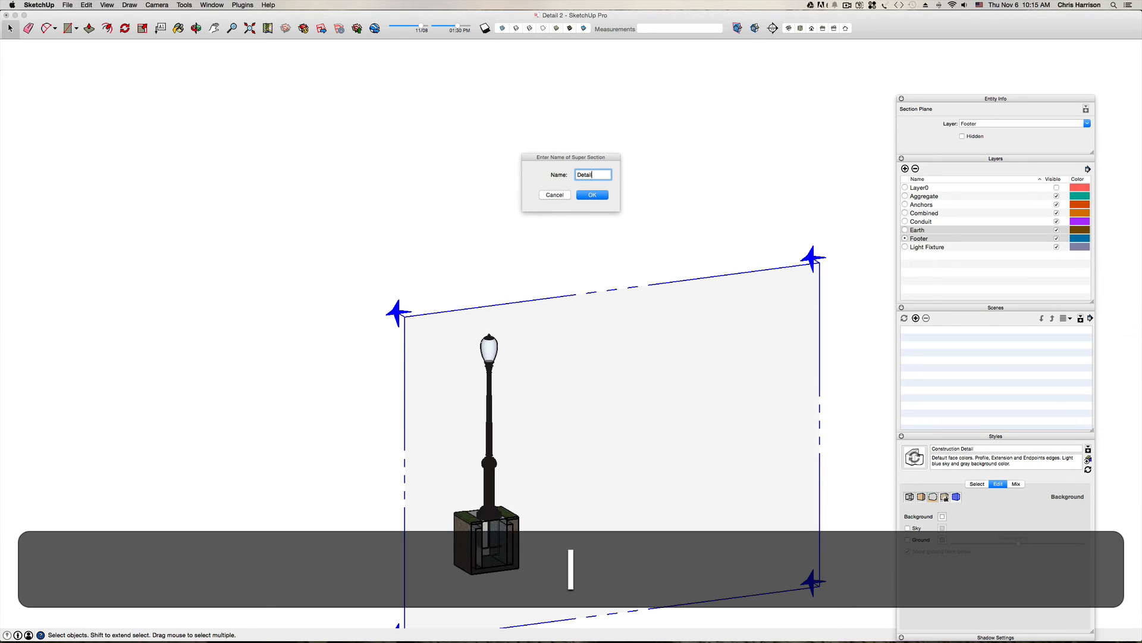
click(603, 197)
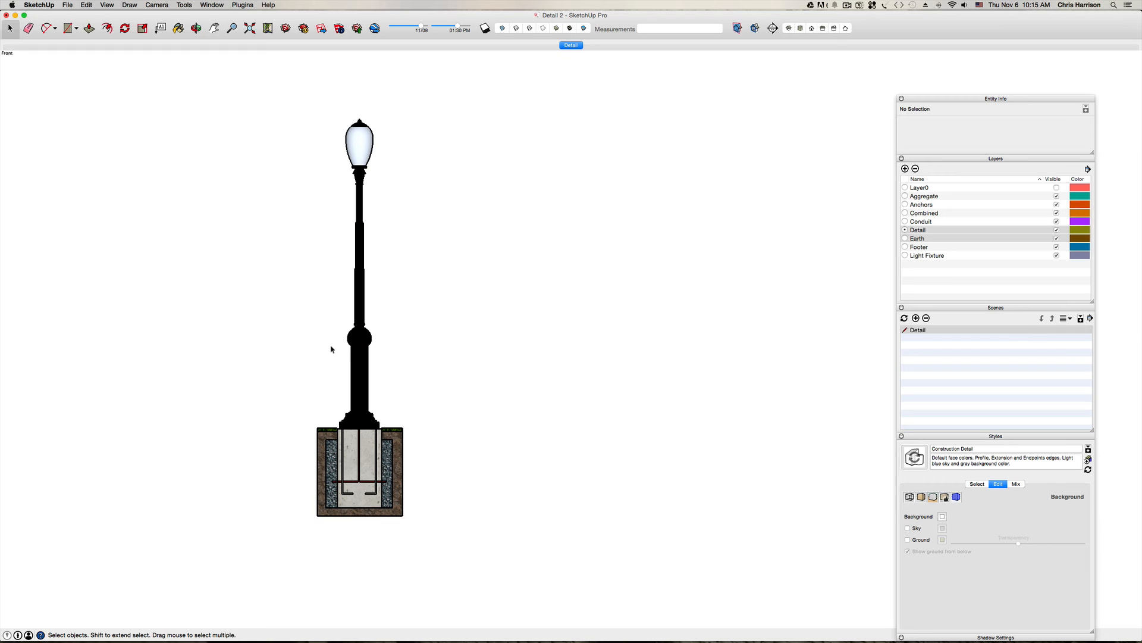
Step: Update the Construction Detail style and update the Detail scene with all properties, using a front view fitted to the whole light
key(h)
drag(347, 379, 465, 409)
key(shift+z)
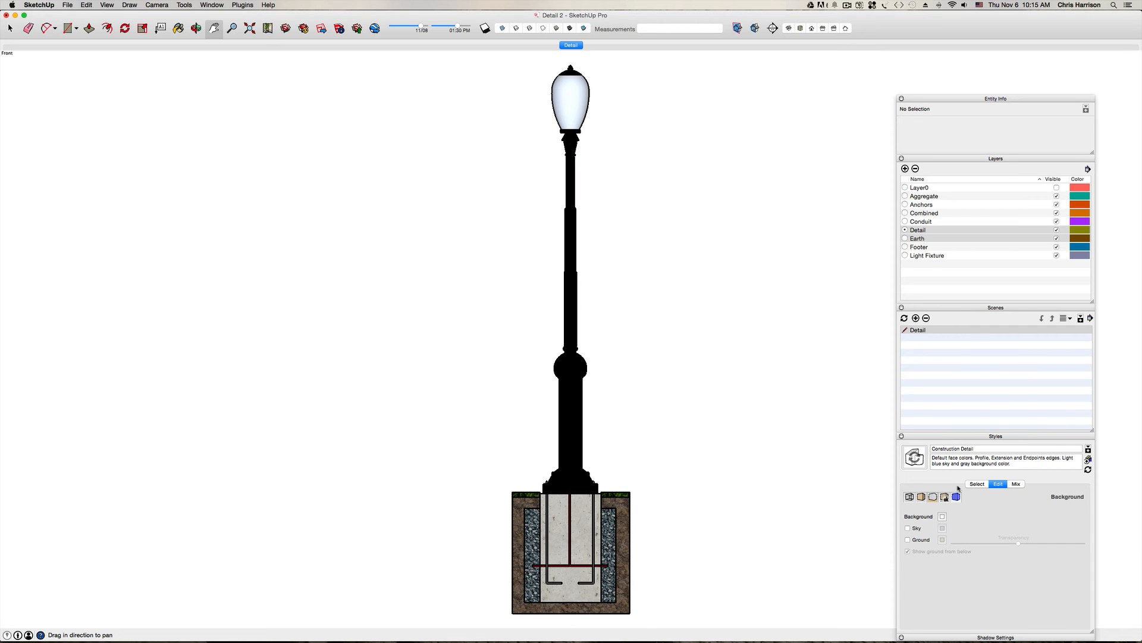
click(1088, 472)
click(1007, 437)
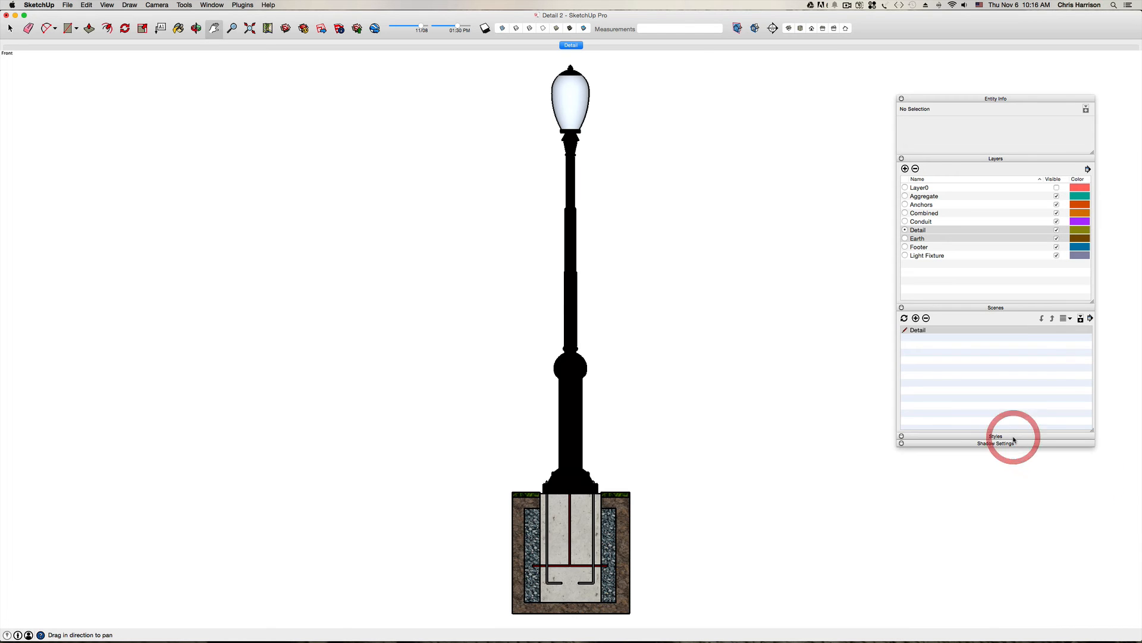
click(920, 329)
click(905, 318)
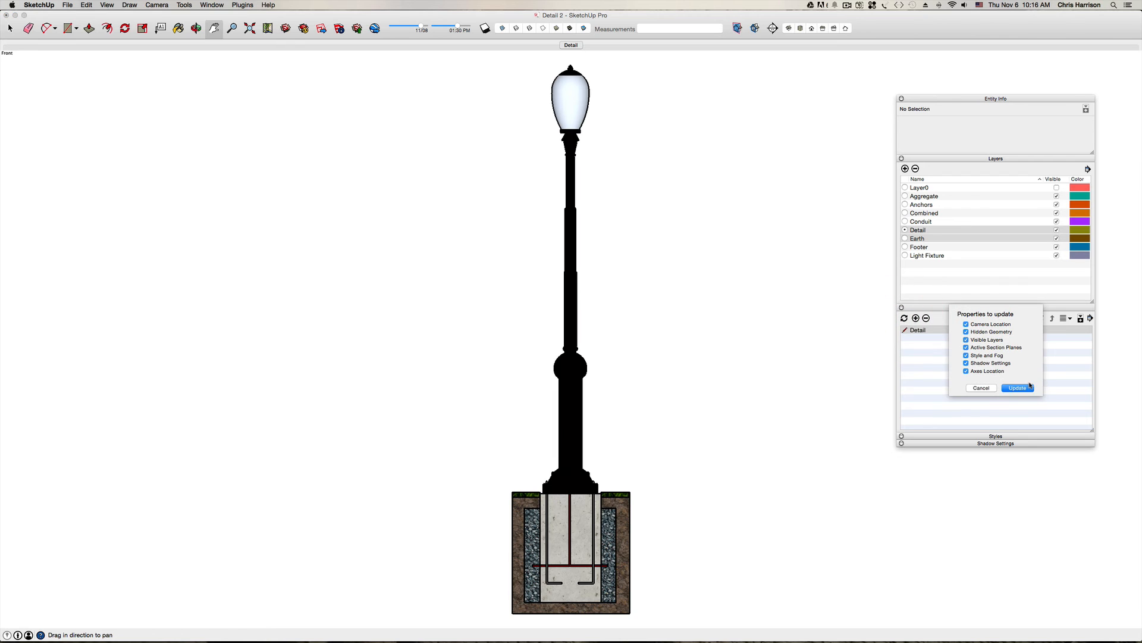
click(1026, 387)
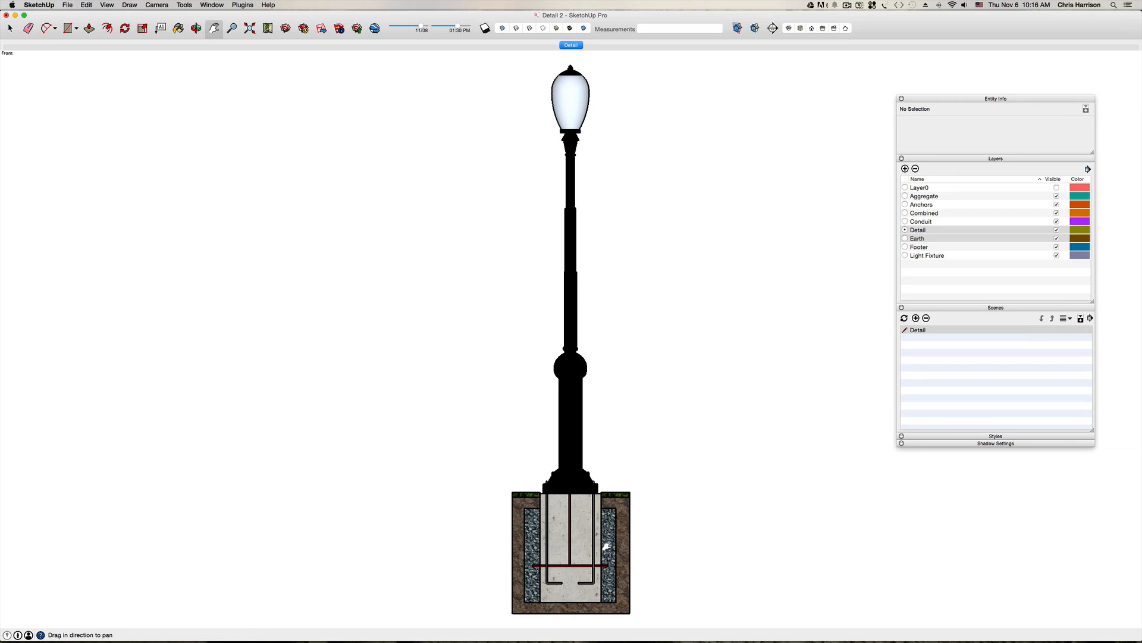
Step: Examine the cut footer with its conduit, anchors, aggregate, earth and grass up close, and then the post above it
scroll(607, 546, up, 10)
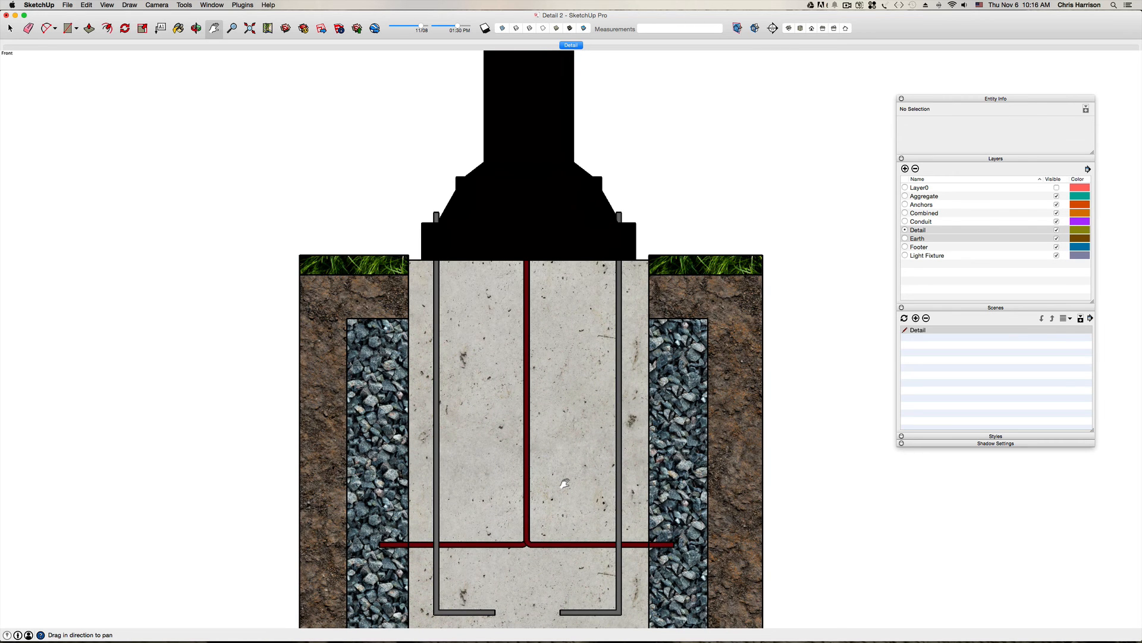
scroll(565, 484, down, 9)
drag(563, 423, 551, 497)
scroll(548, 485, down, 2)
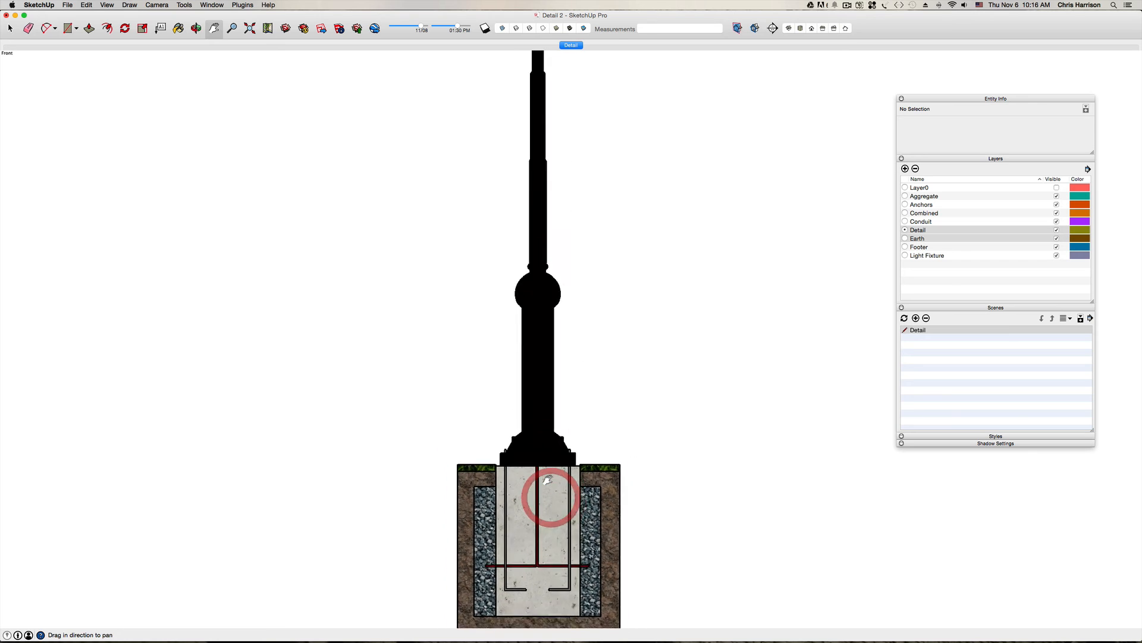
scroll(548, 480, down, 3)
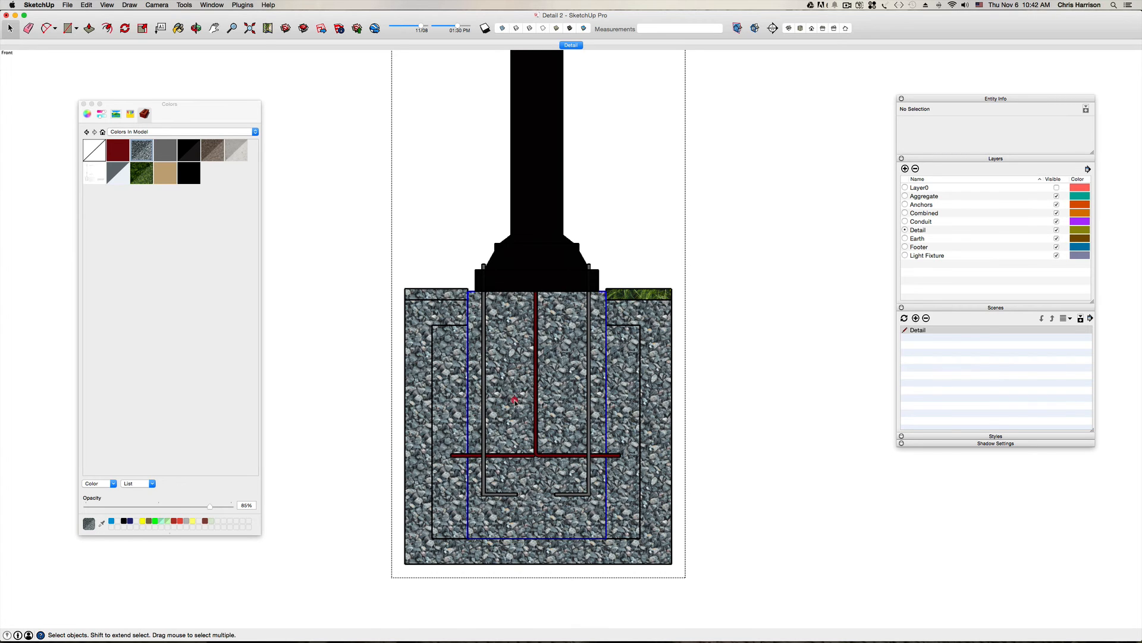
Step: Paint the cut face of the central footer with the concrete material from the model's colors
double_click(516, 402)
click(522, 402)
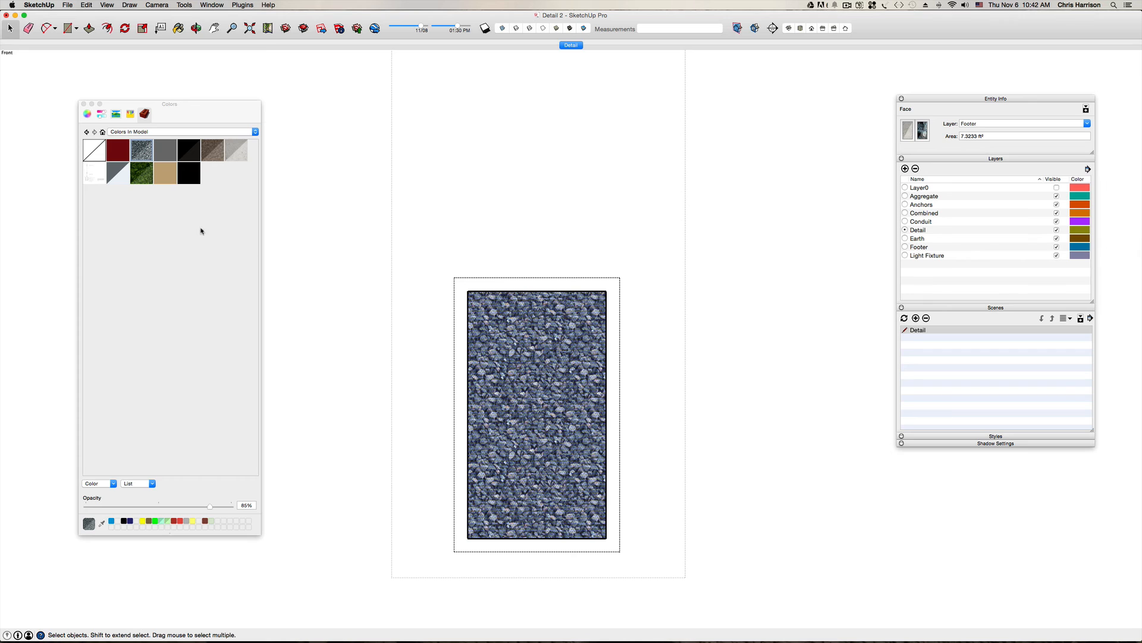
click(236, 149)
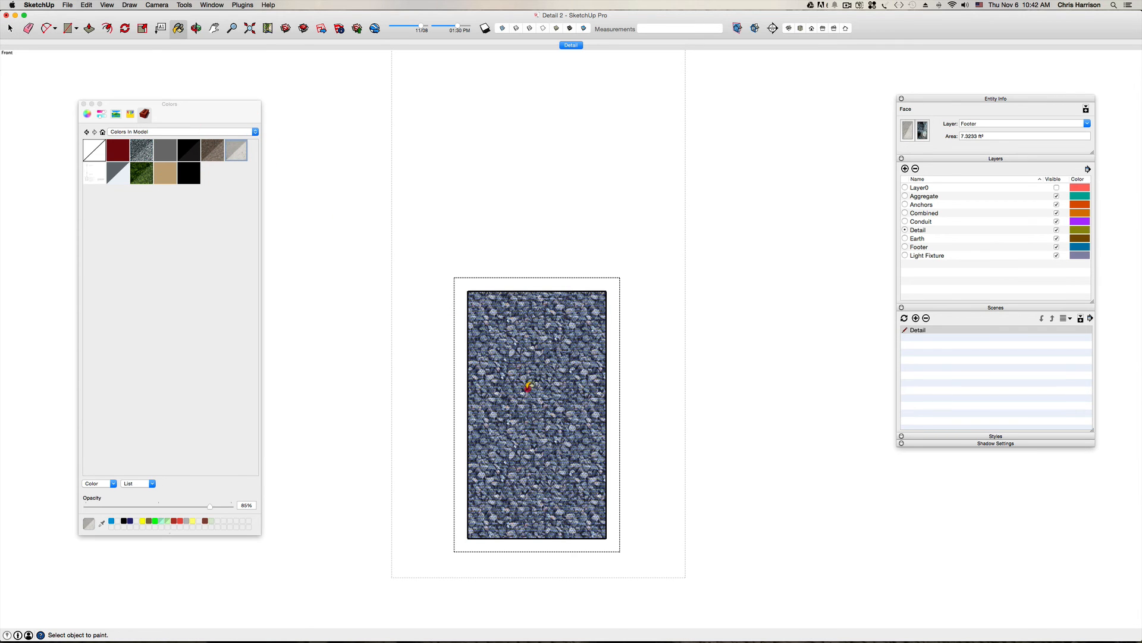
click(529, 386)
key(space)
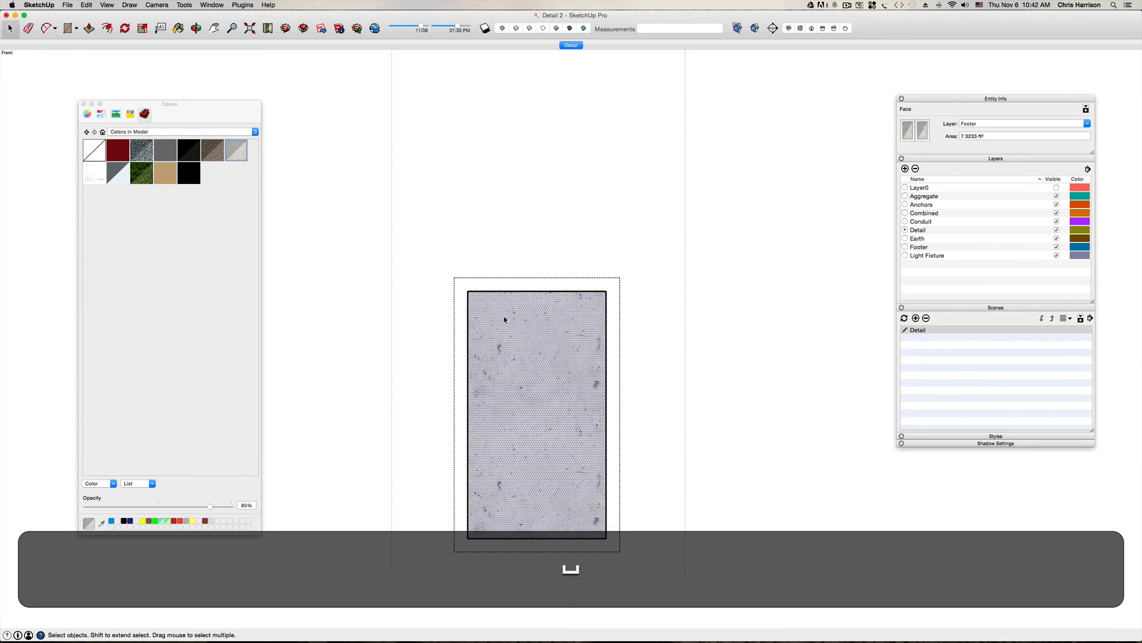
click(512, 210)
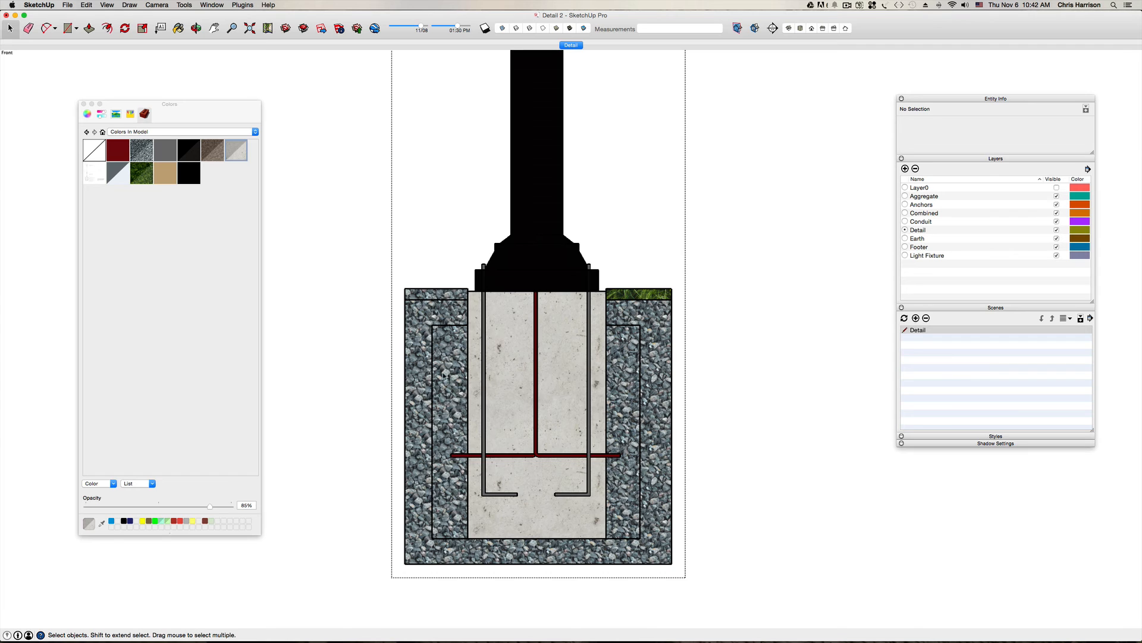
Step: Paint the faces of the outer earth block with the brown earth material
double_click(419, 348)
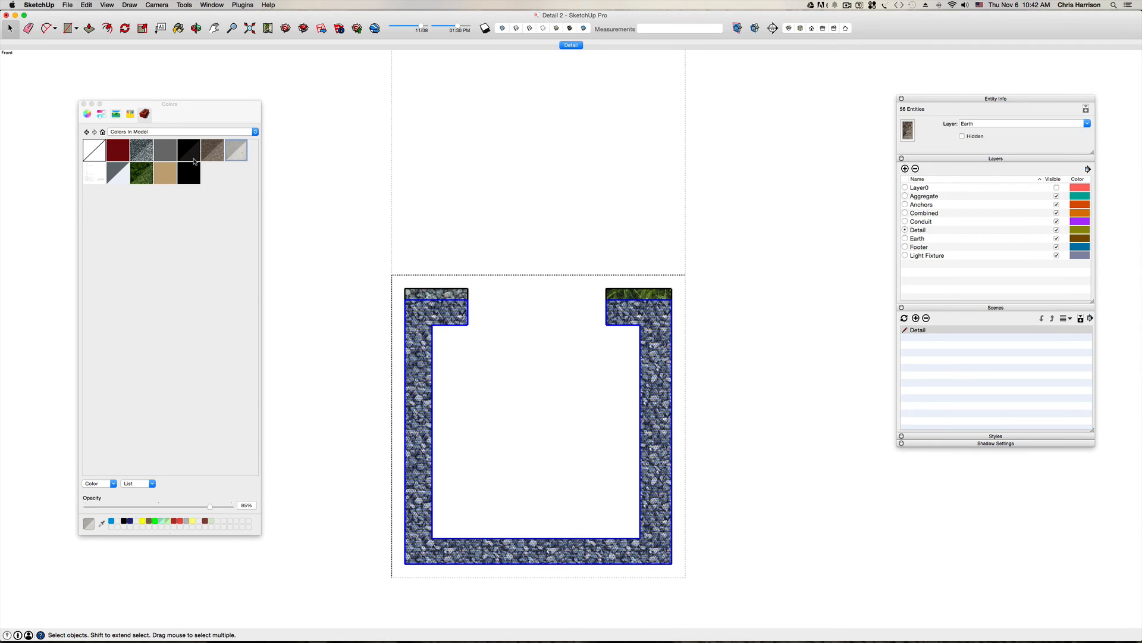
key(b)
click(435, 337)
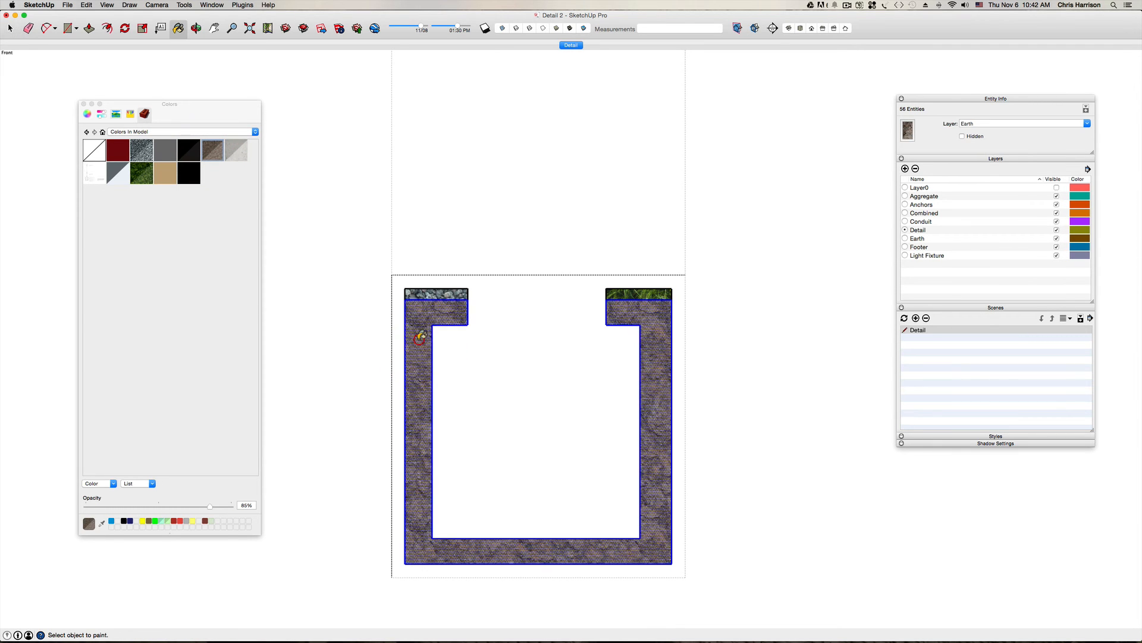
key(space)
click(447, 225)
Step: Paint the gravel-textured strip above the earth with the green grass material and leave the group
double_click(443, 297)
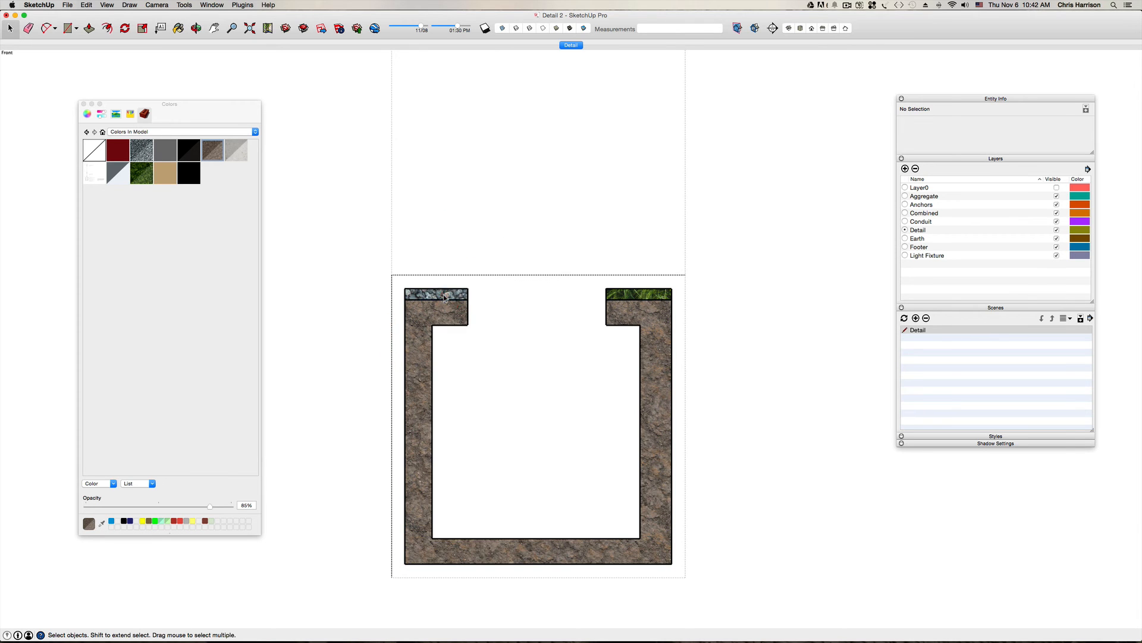
click(140, 173)
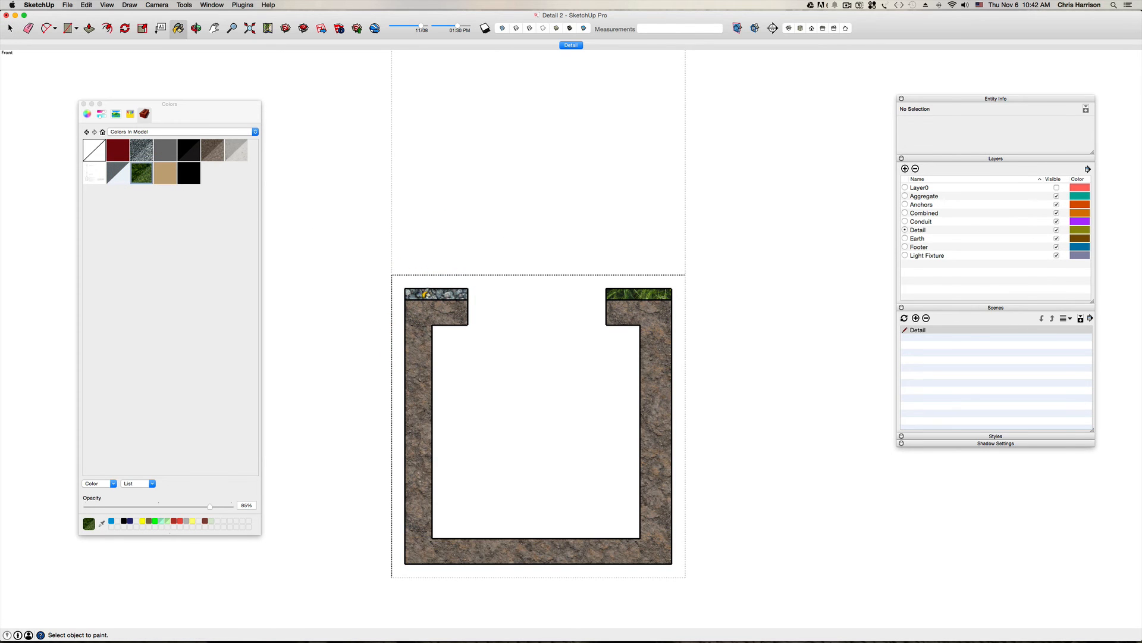
click(426, 295)
key(space)
click(424, 222)
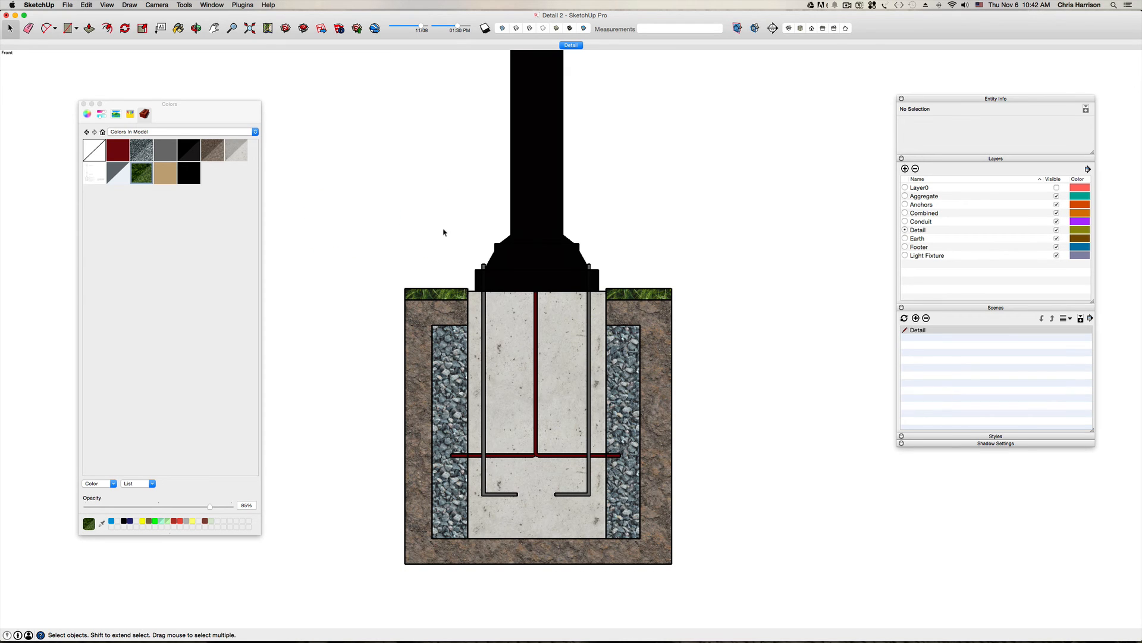
click(845, 6)
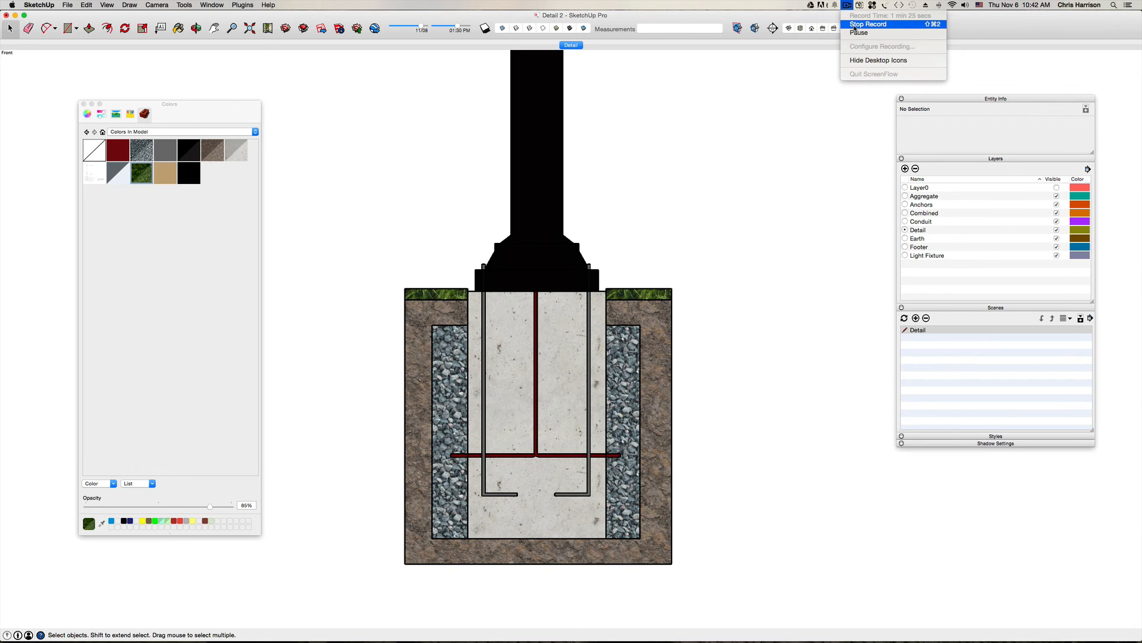
click(855, 24)
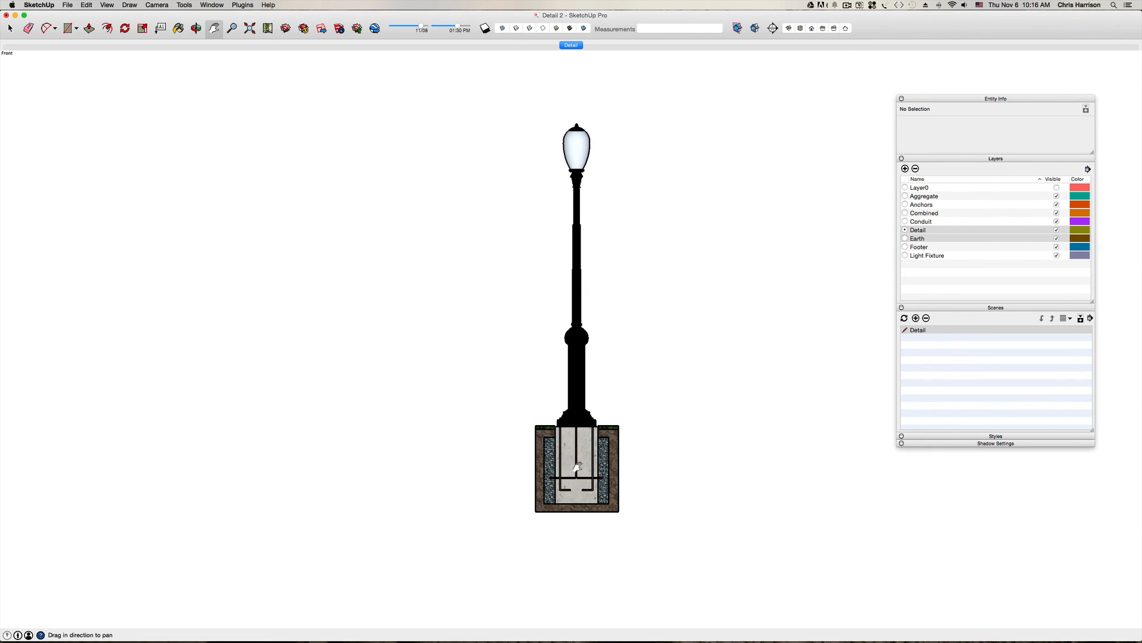
Step: Bring up the list of materials used in the model beside a close view of the whole sectioned footer
key(b)
scroll(532, 437, up, 5)
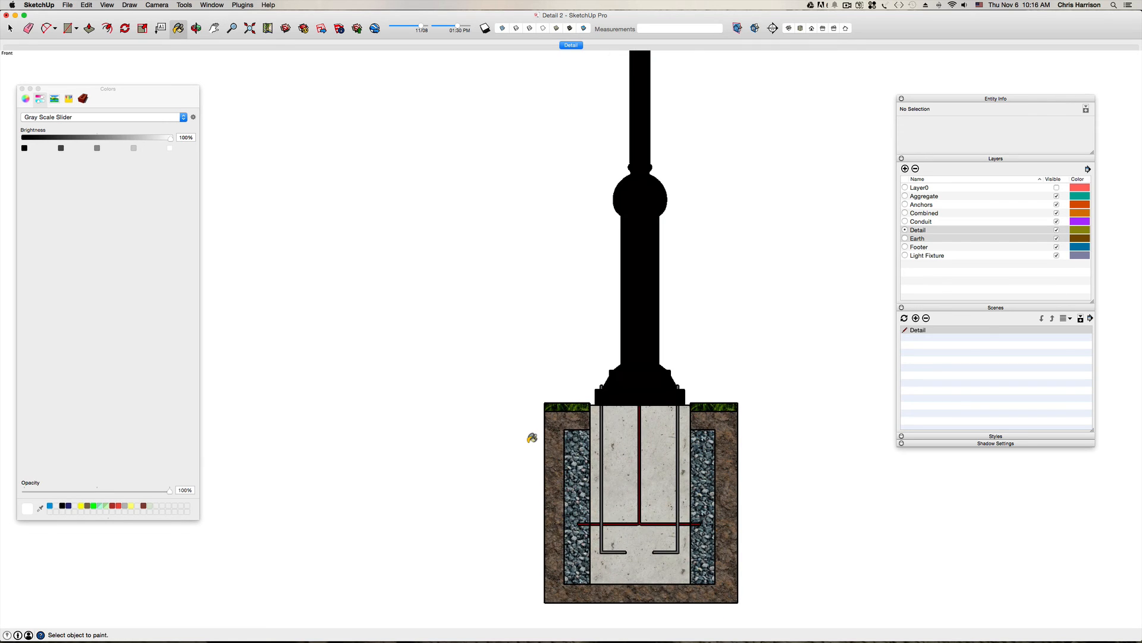
key(h)
drag(532, 437, 528, 360)
scroll(533, 362, up, 8)
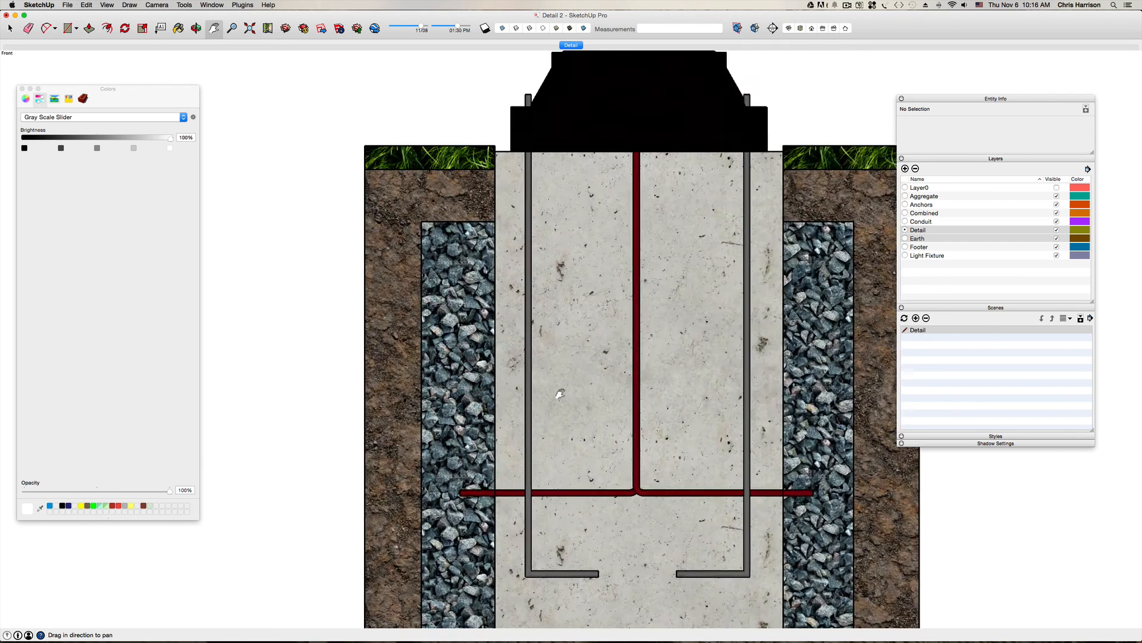
scroll(560, 393, up, 3)
scroll(560, 395, down, 9)
drag(579, 418, 561, 392)
scroll(559, 393, up, 1)
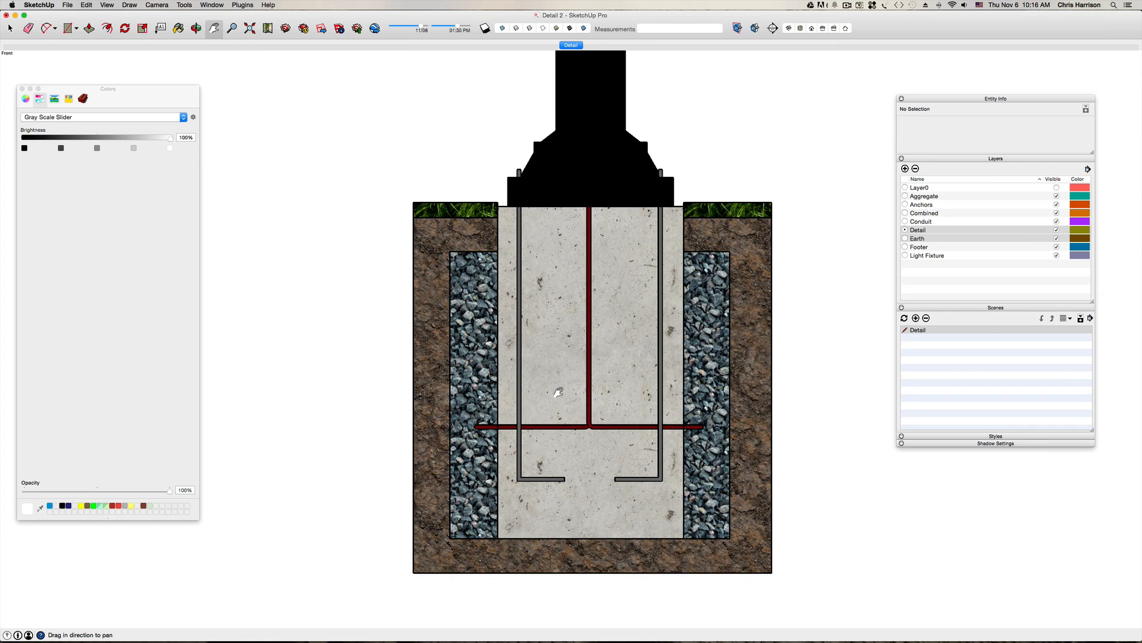
click(83, 98)
drag(111, 99, 172, 114)
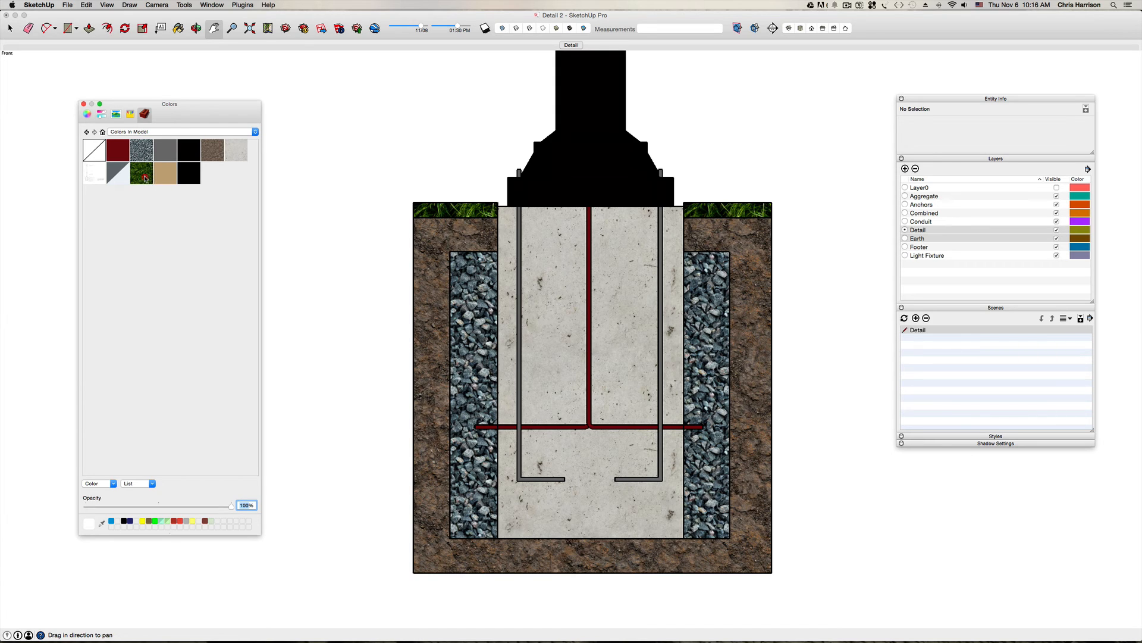
Step: Set the opacity of the green grass material to 85% and finish editing it
right_click(145, 176)
click(160, 187)
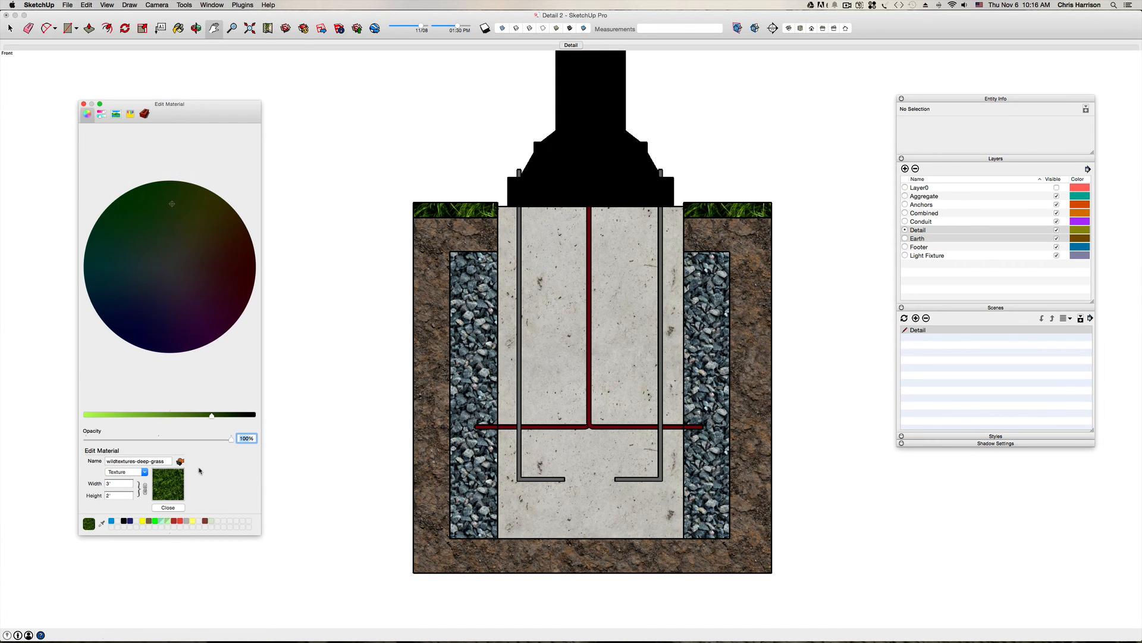
click(208, 440)
drag(208, 440, 190, 440)
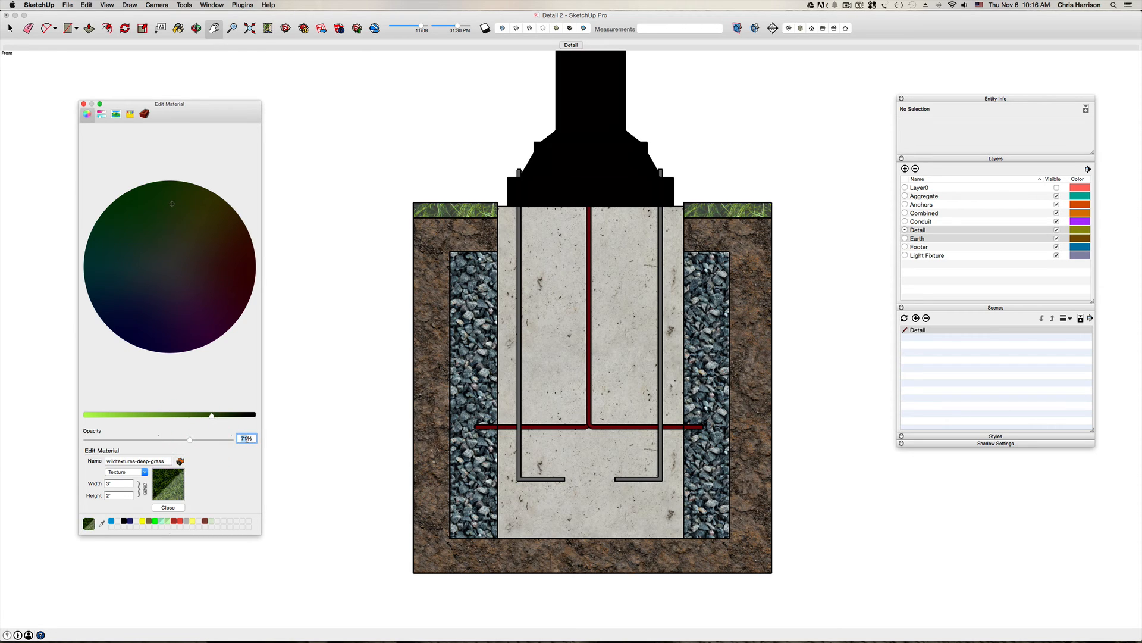
click(247, 438)
text(85)
key(Return)
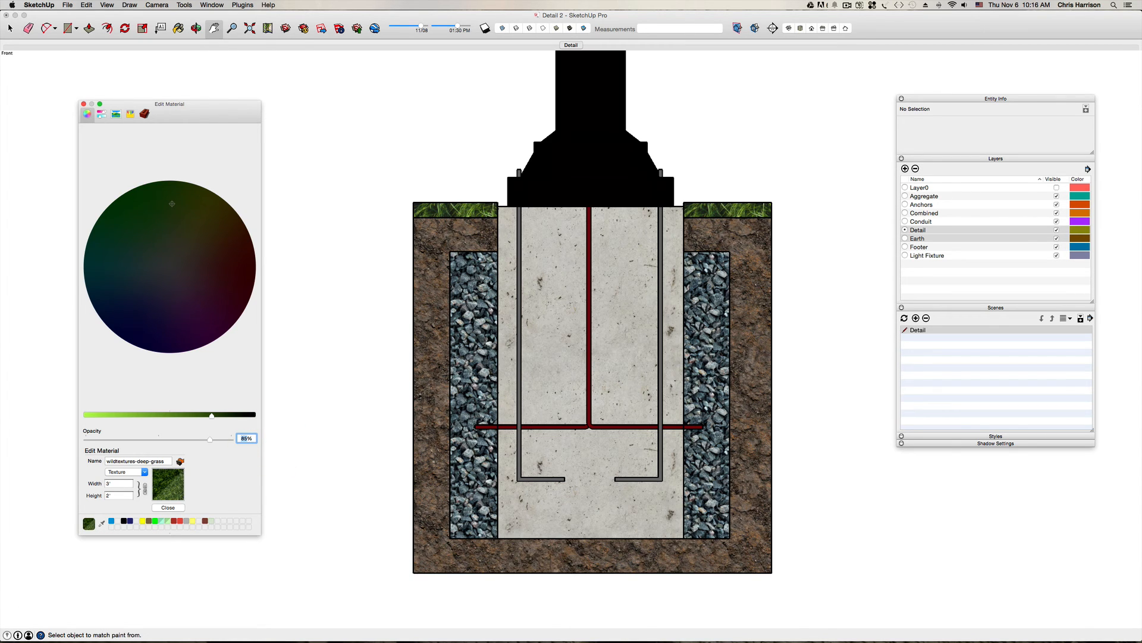
click(168, 508)
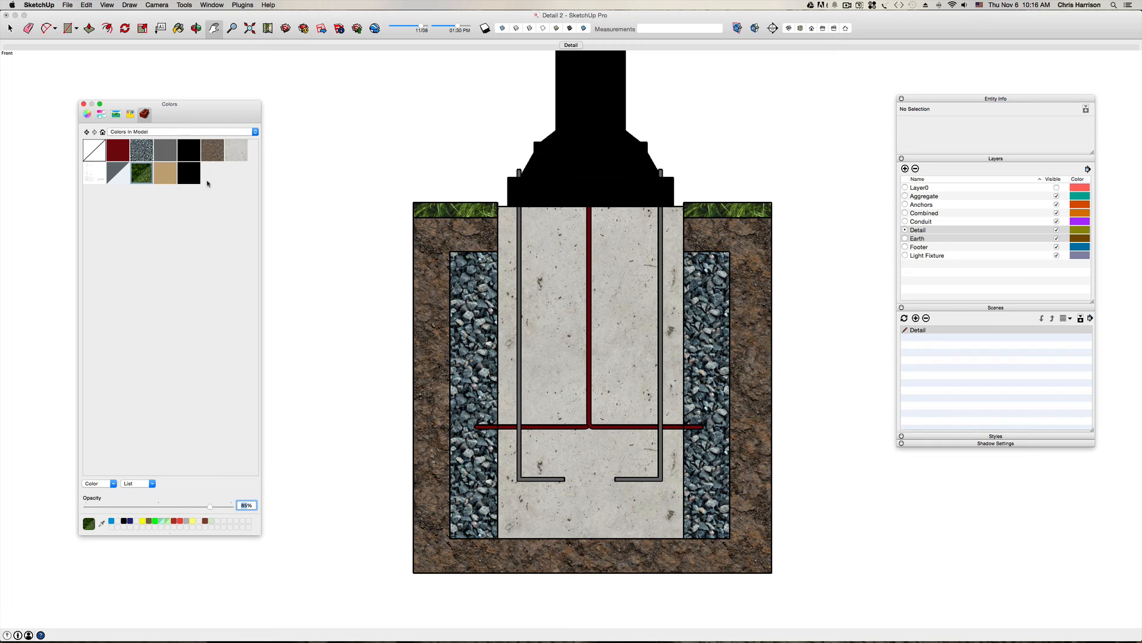
Step: Set the opacity of the brown earth material to 85% and finish editing it
click(212, 151)
right_click(213, 151)
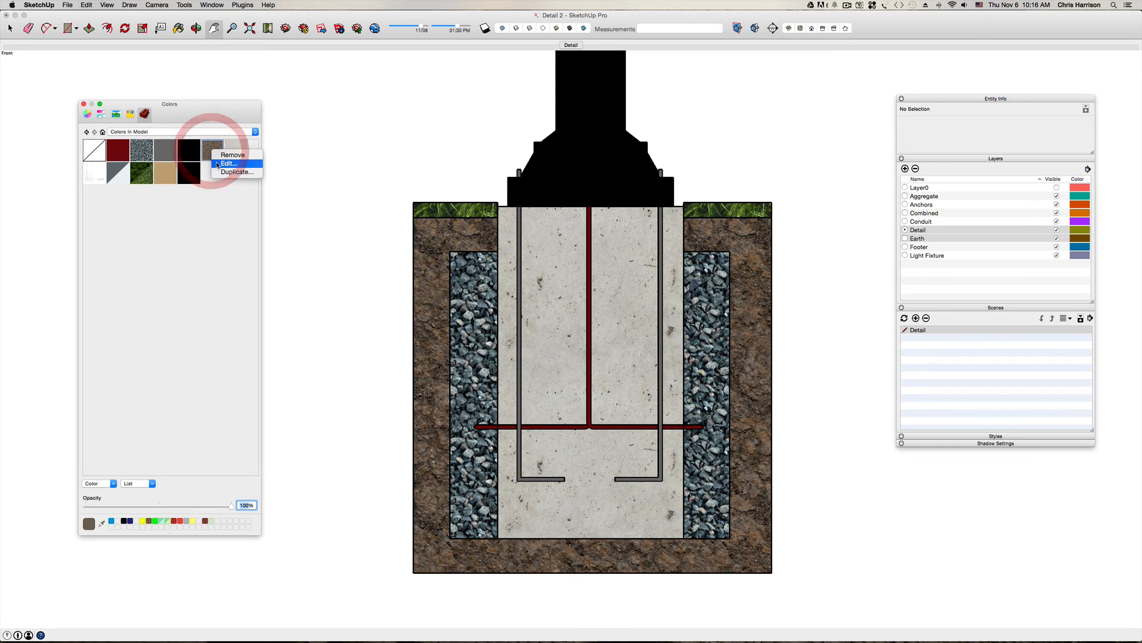
click(218, 164)
click(248, 437)
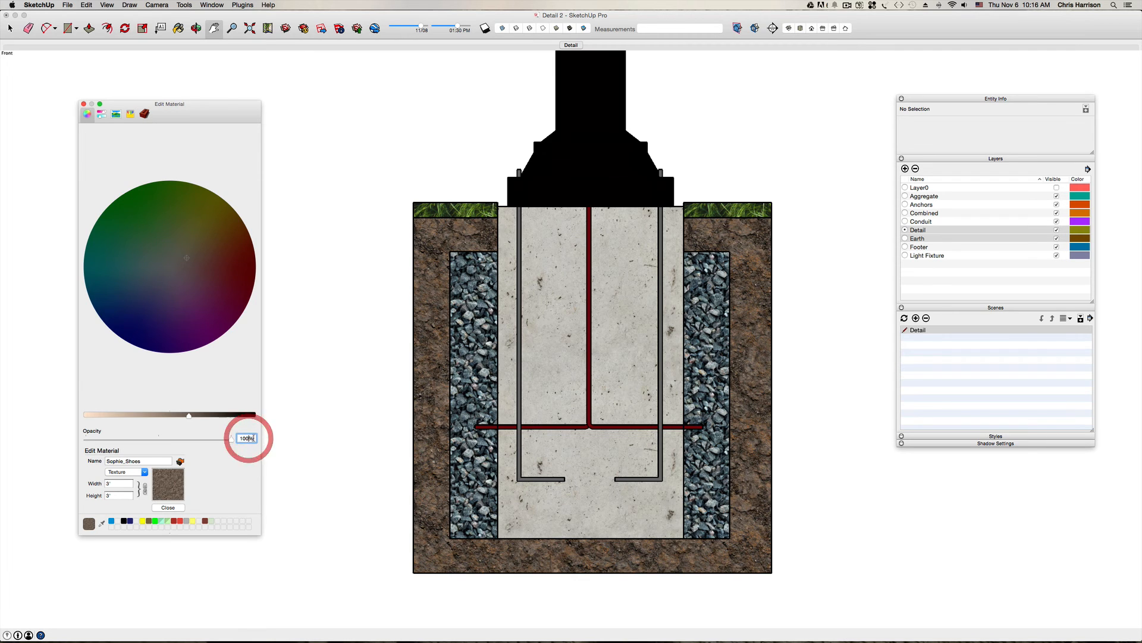
drag(249, 438, 222, 436)
text(85)
key(Return)
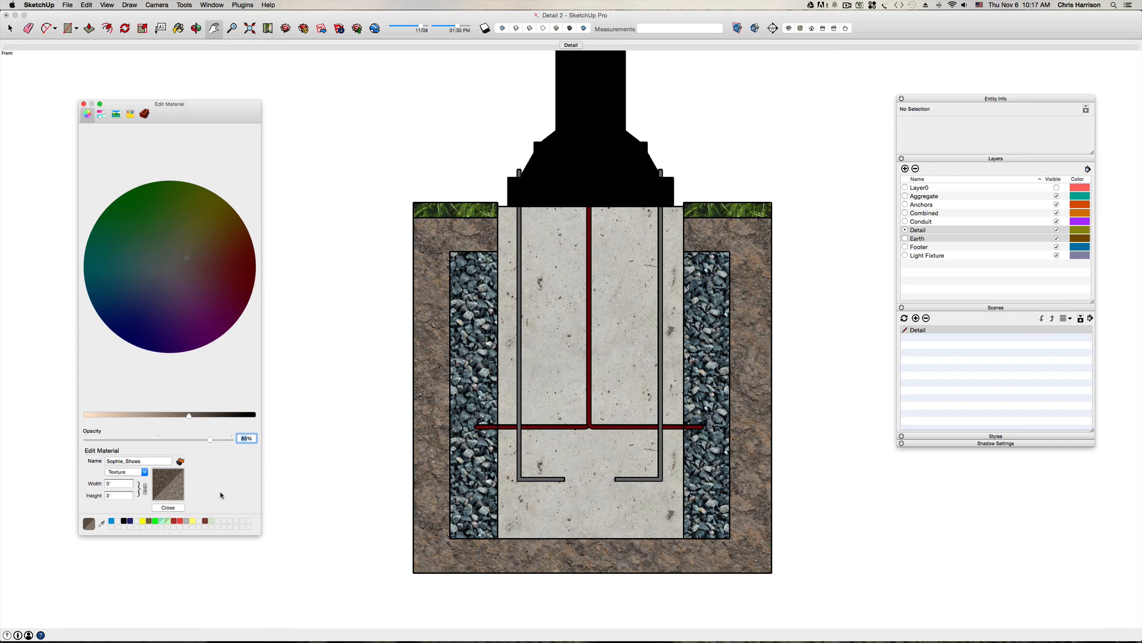
click(166, 509)
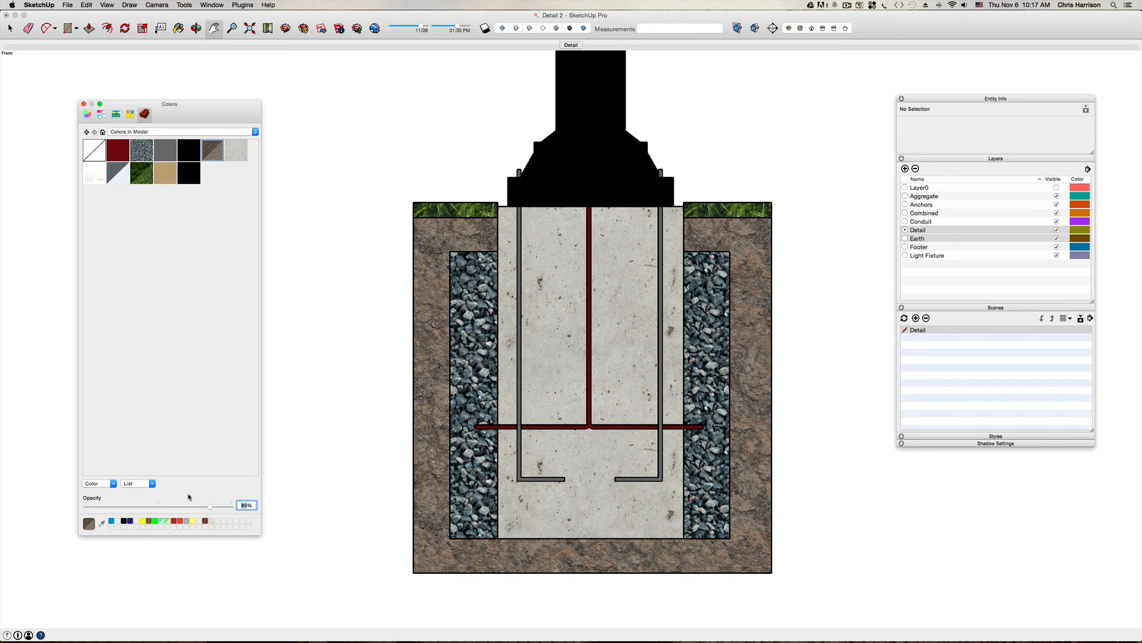
Step: Set the opacity of the gravel material used for the aggregate to 85%
right_click(153, 158)
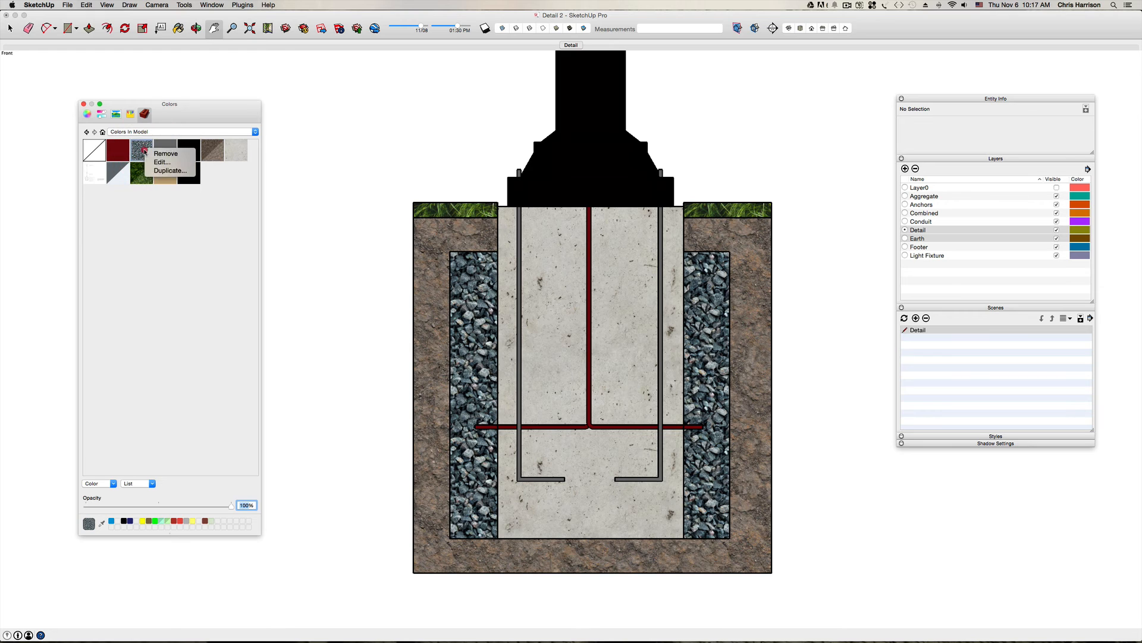
click(161, 162)
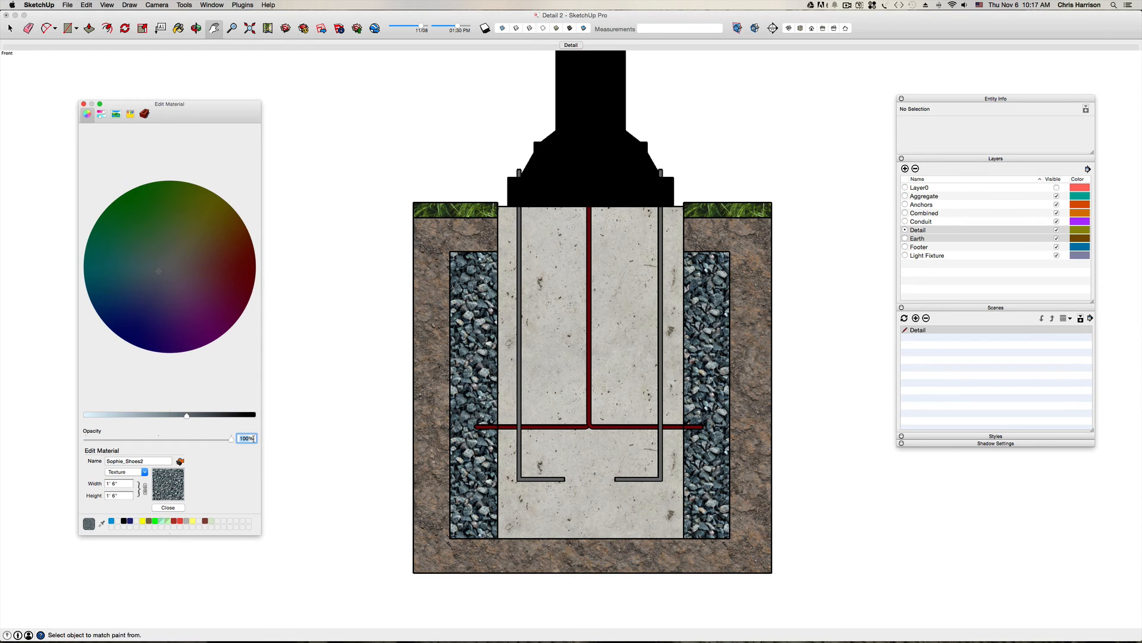
drag(254, 439, 234, 439)
text(85)
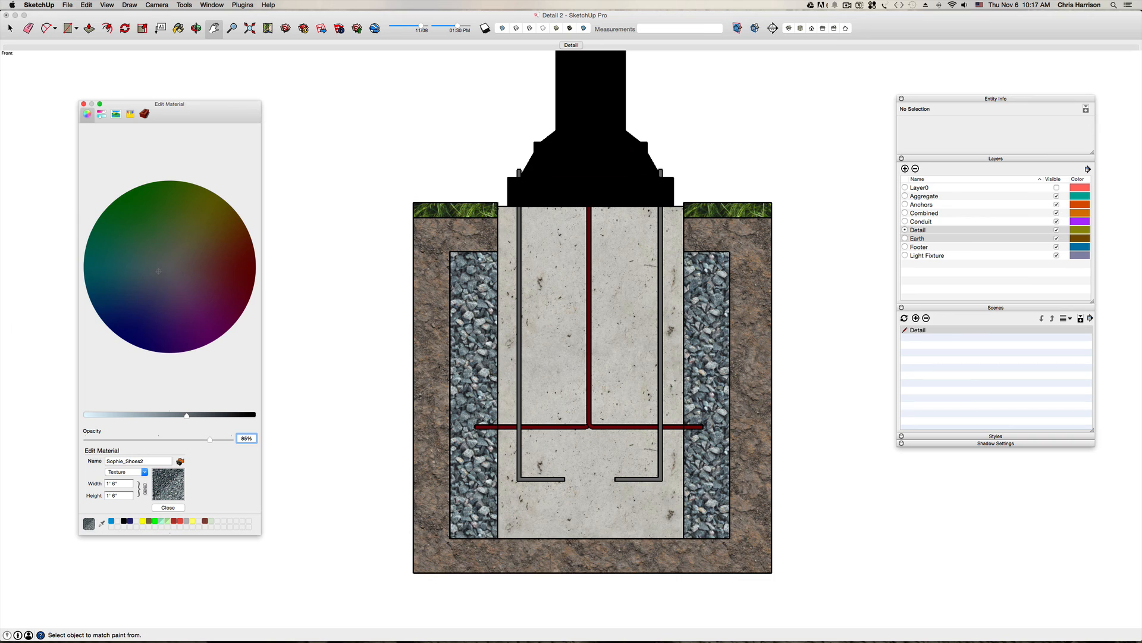
click(168, 507)
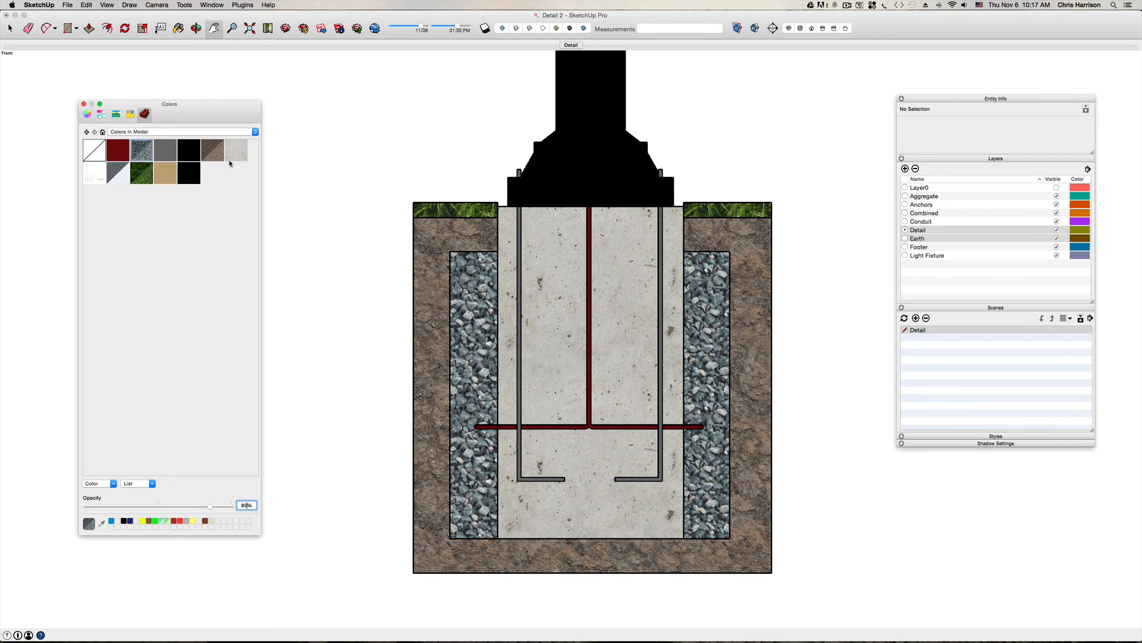
Step: Set the opacity of the footer's concrete material to 85% and finish editing it
click(241, 153)
right_click(243, 156)
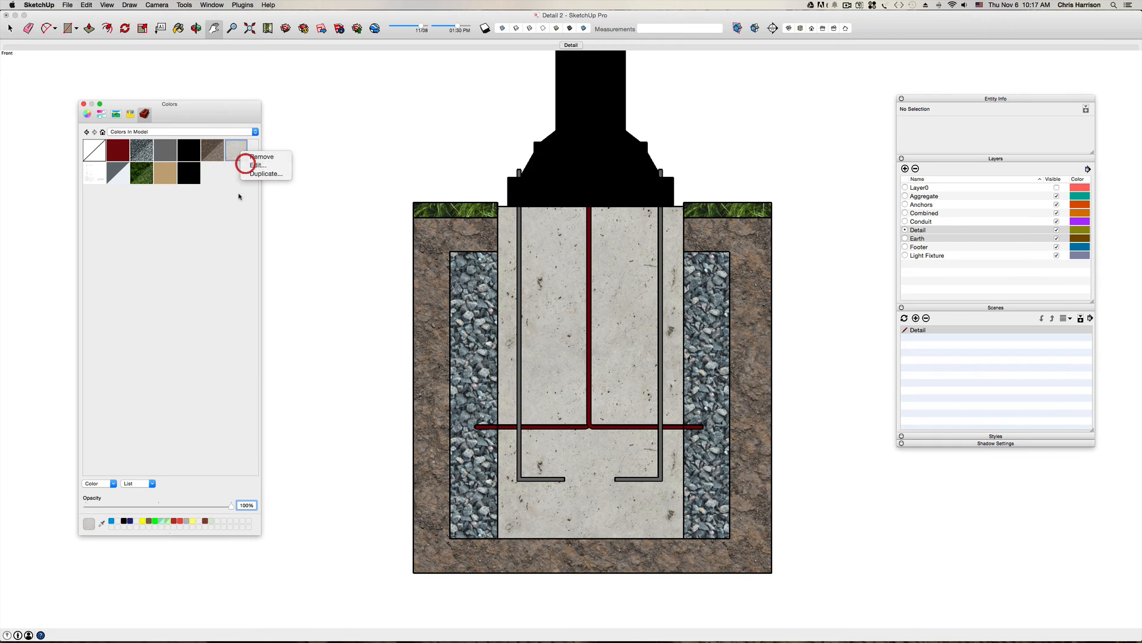
click(257, 165)
click(241, 438)
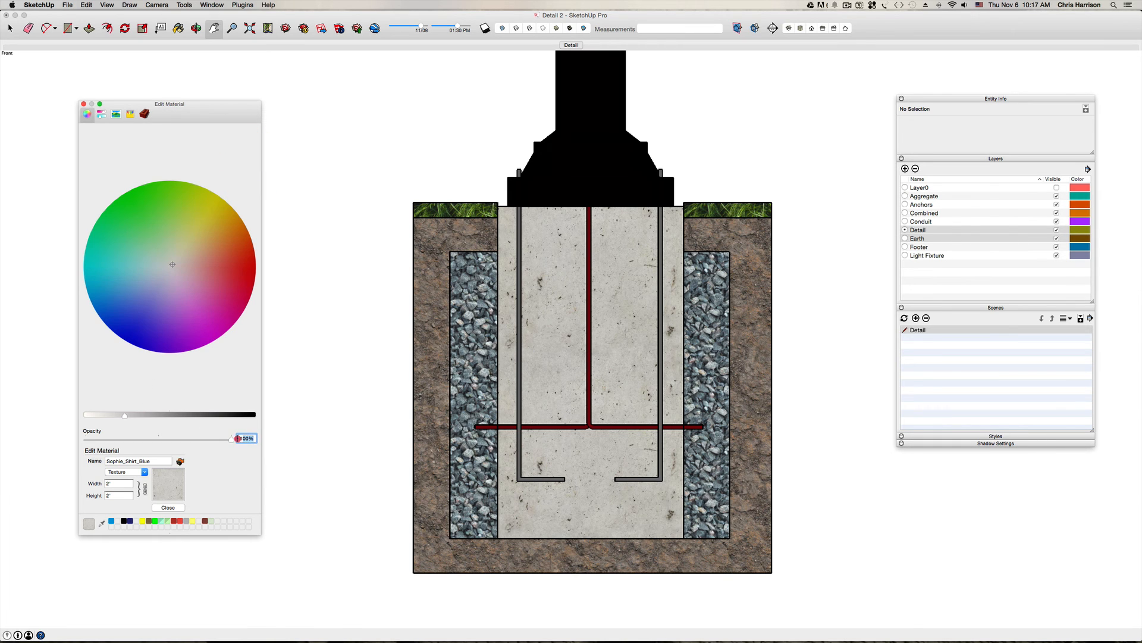
click(239, 438)
text(85)
key(Return)
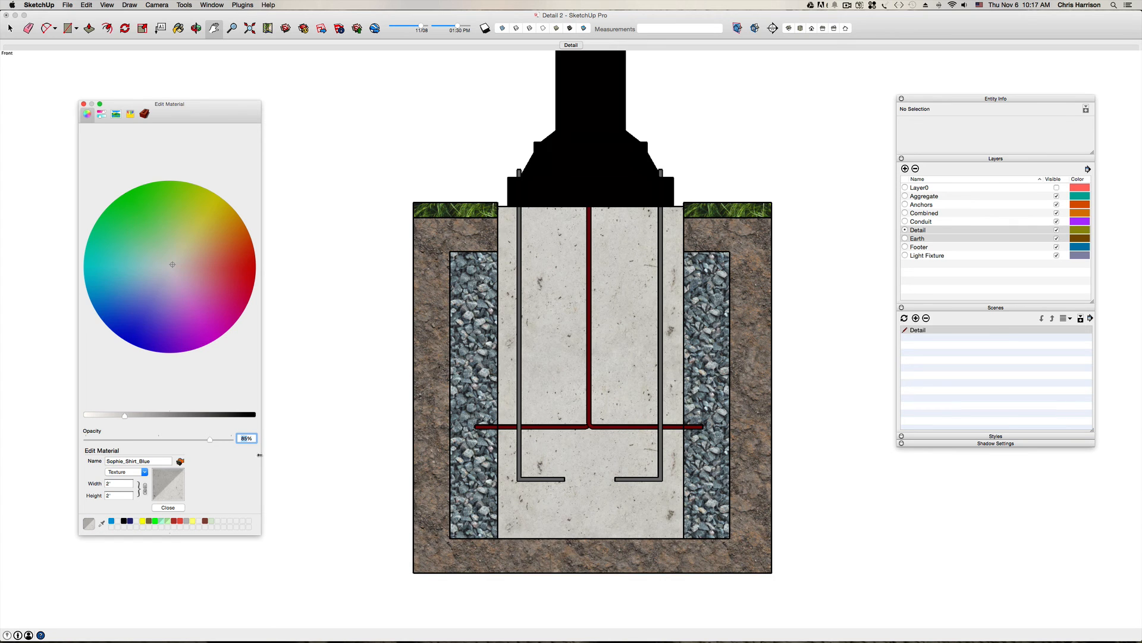
click(216, 461)
click(246, 439)
click(249, 439)
click(230, 438)
text(85)
key(Return)
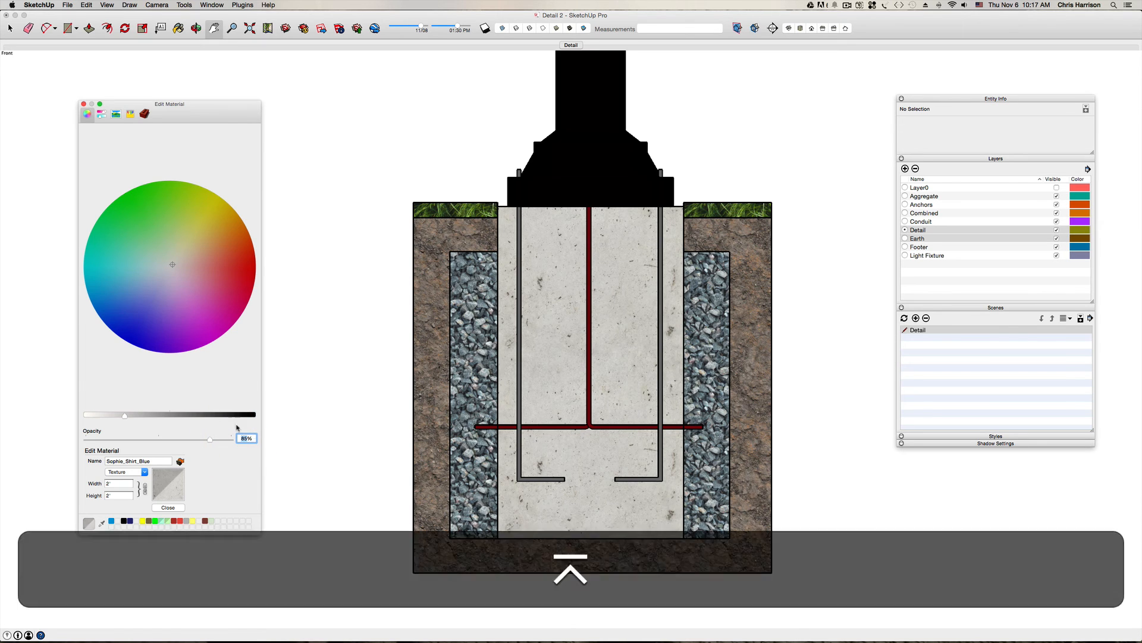
click(176, 393)
click(168, 508)
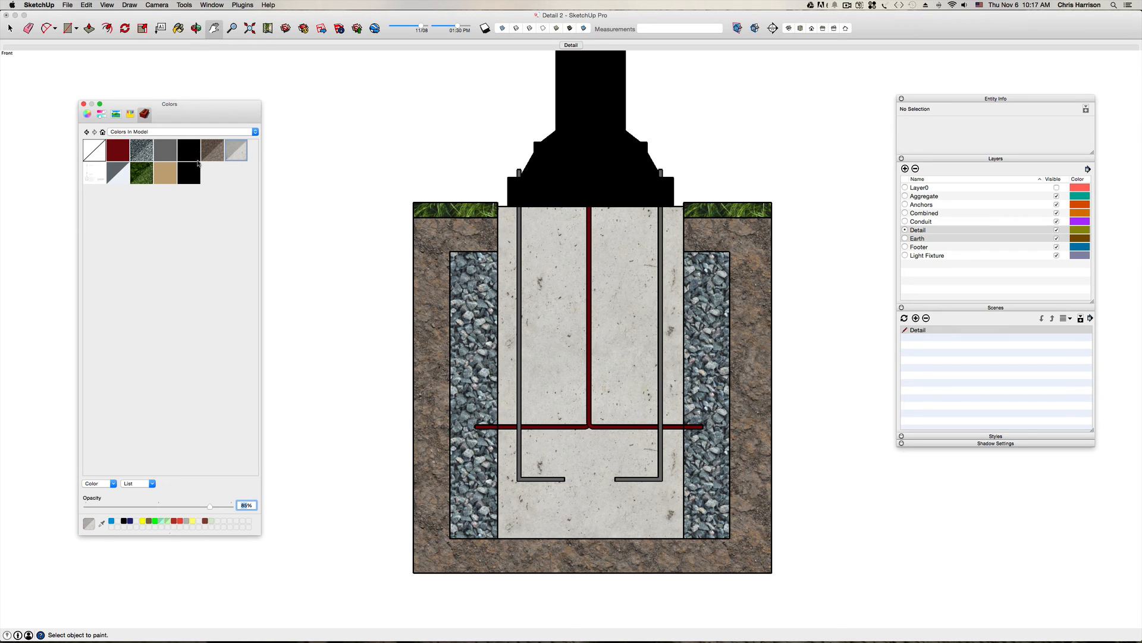
Step: Set the opacity of the black light pole material to 85%
click(186, 148)
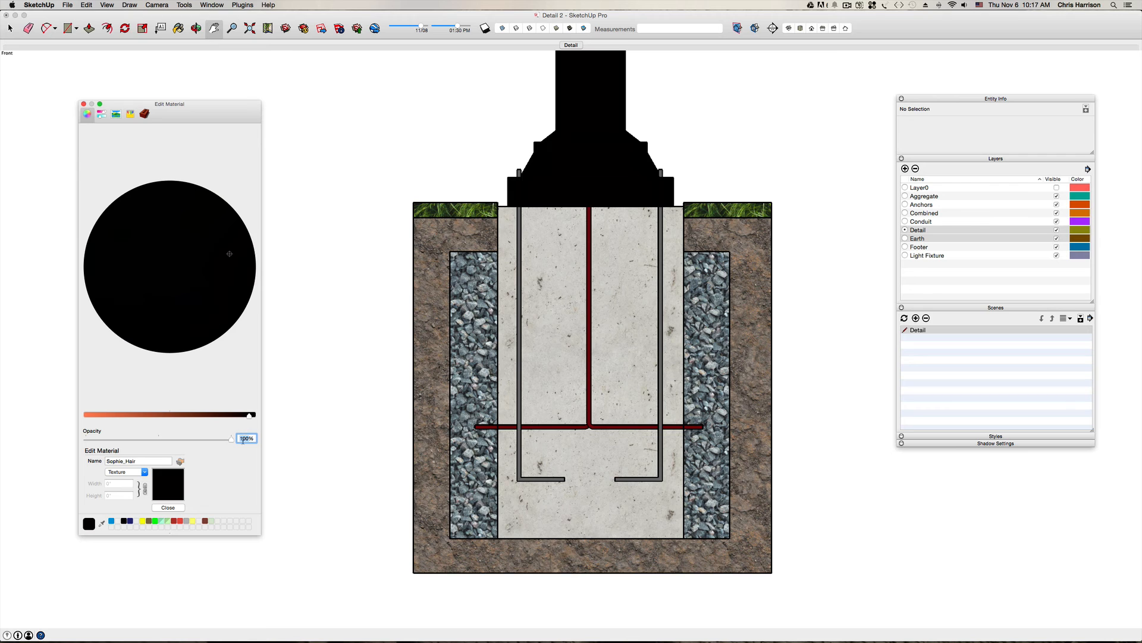
drag(250, 439, 229, 438)
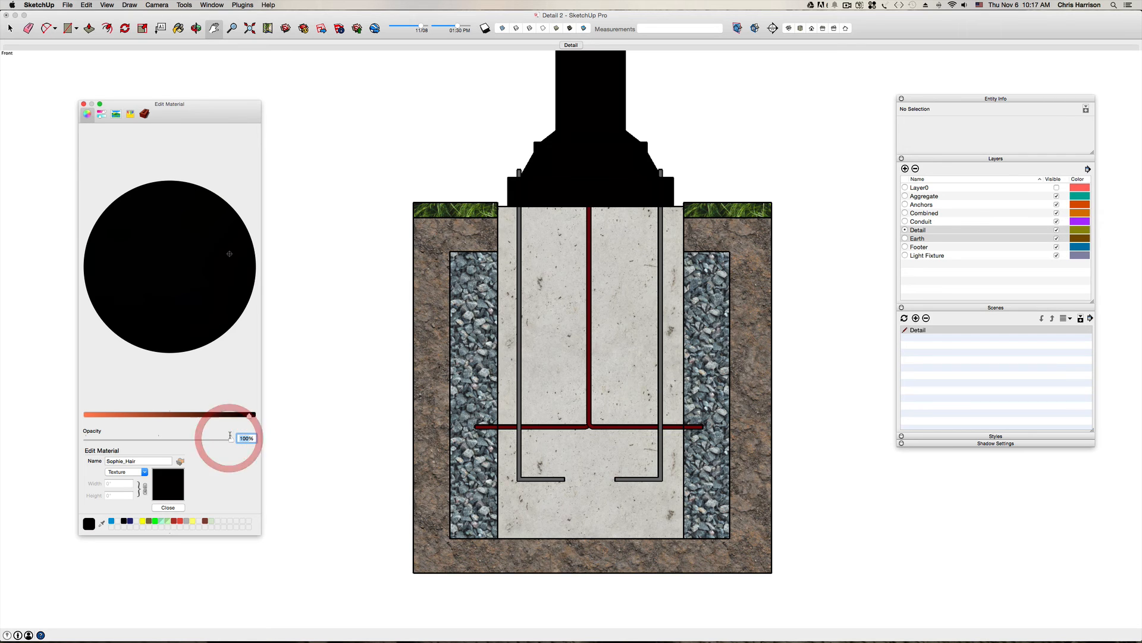
text(85)
key(Return)
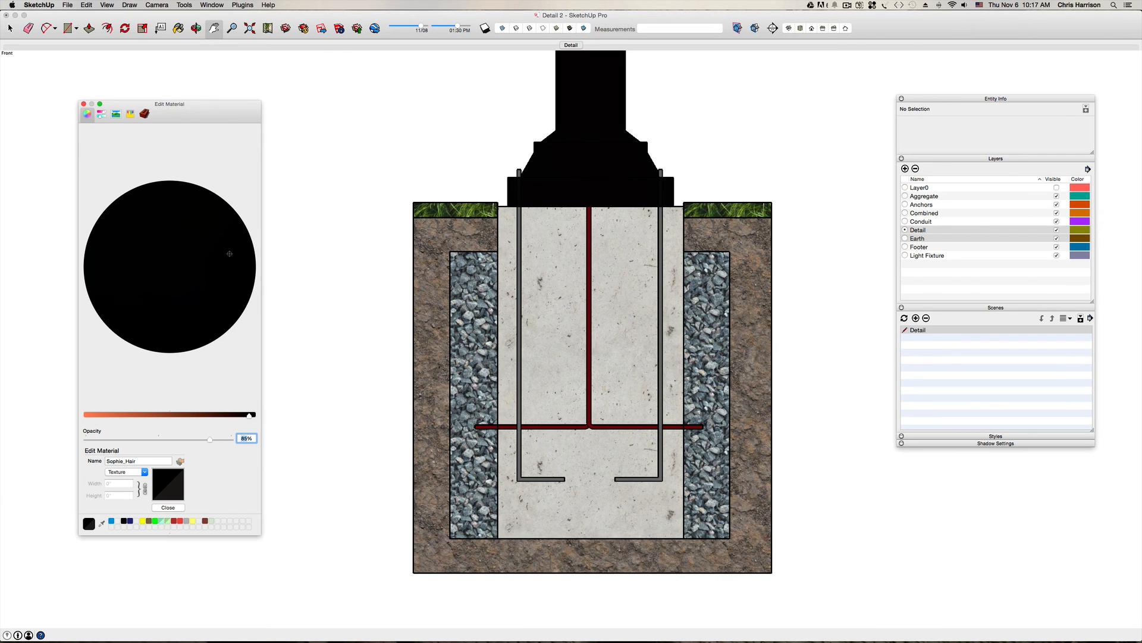
click(168, 507)
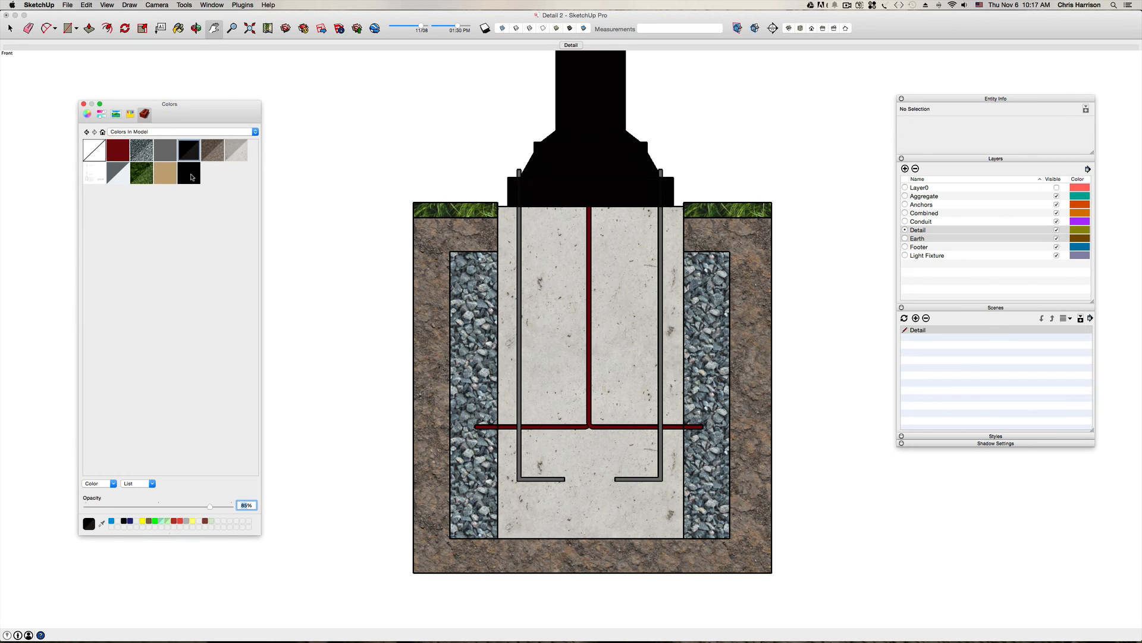
Step: Try to paint the base of the light pole with the black material
key(b)
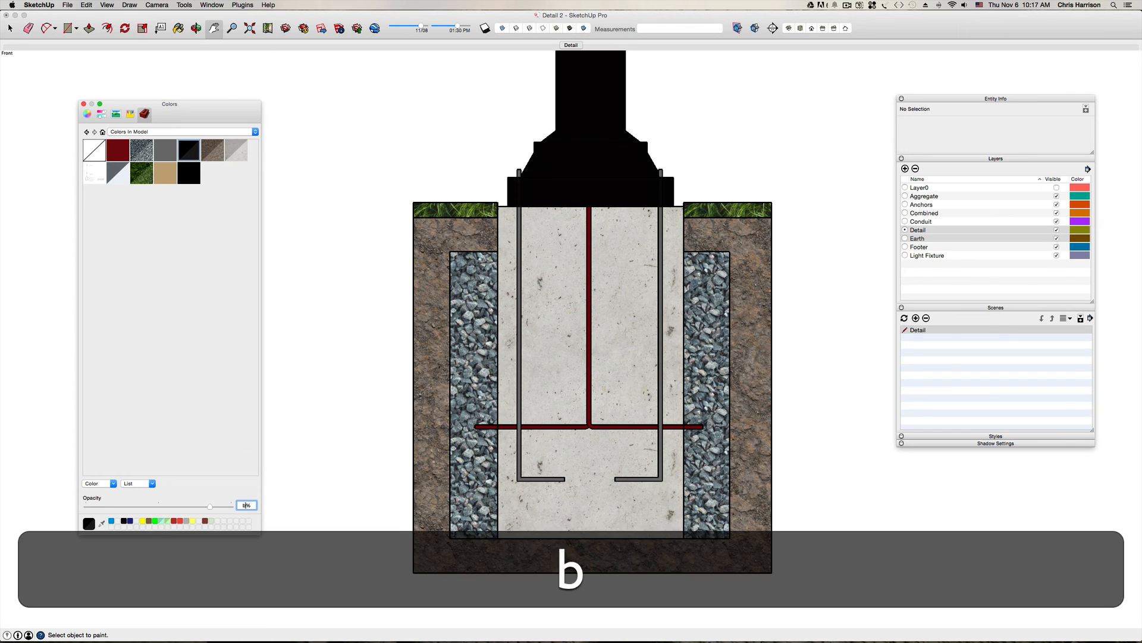
click(595, 149)
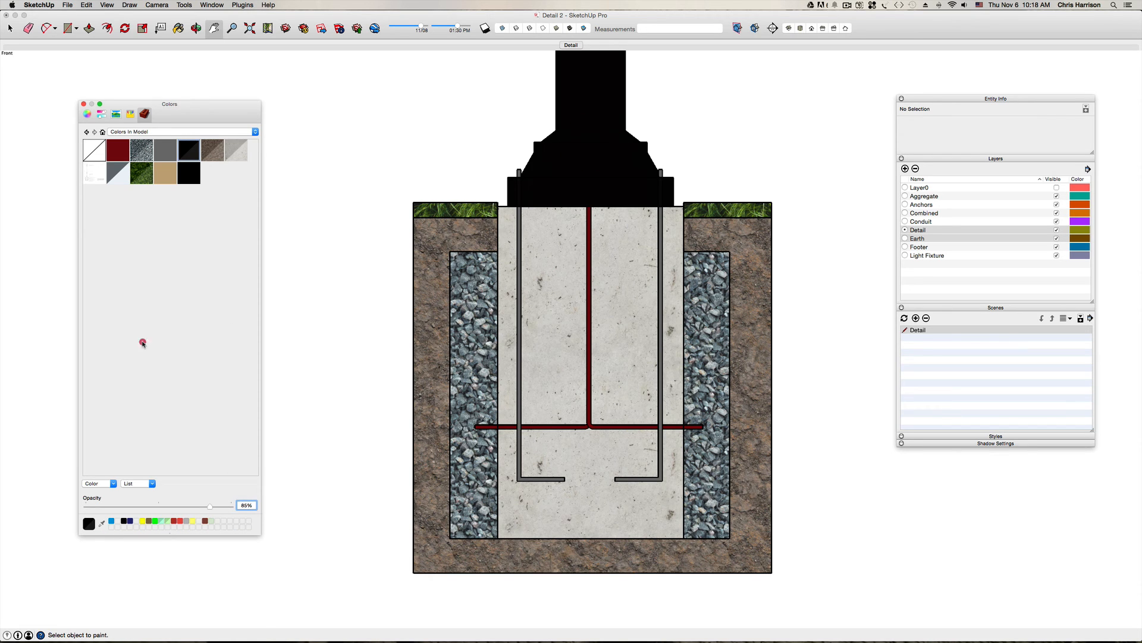
key(space)
key(Delete)
Step: Save the model and fit the entire light fixture with its footer in the view
scroll(441, 402, down, 3)
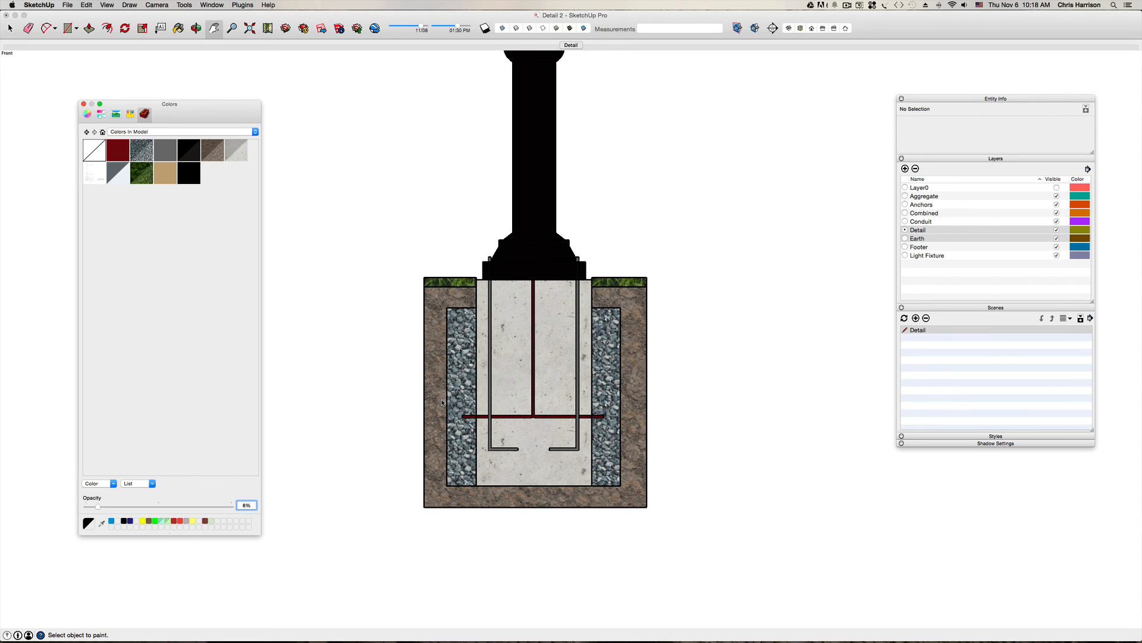
scroll(441, 402, down, 5)
scroll(442, 402, up, 3)
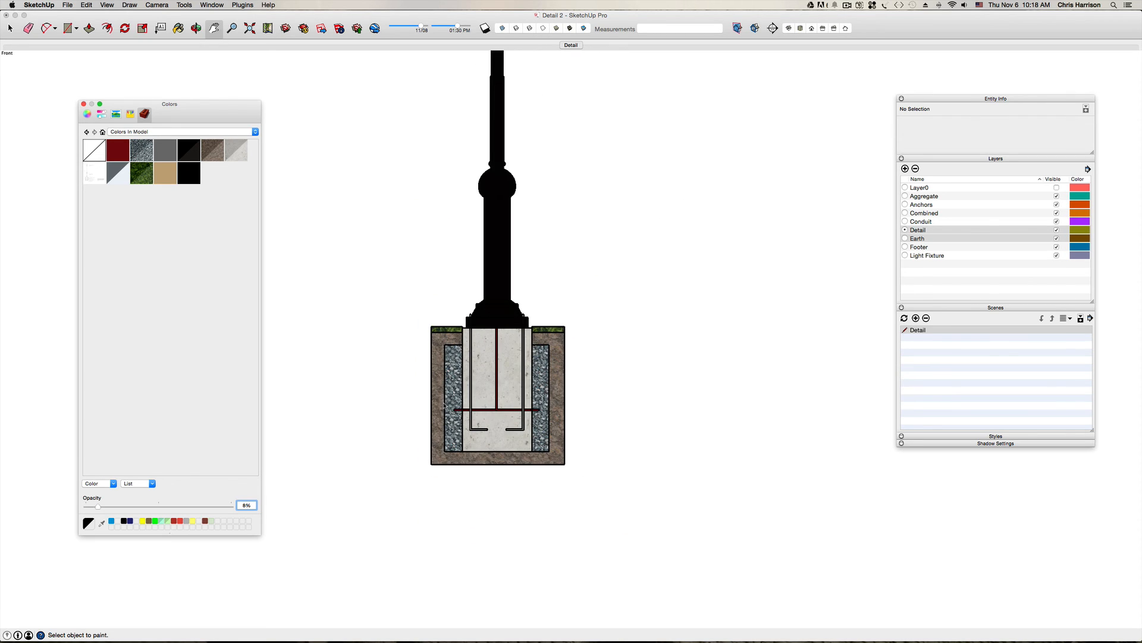
key(super+s)
text(Z)
click(645, 247)
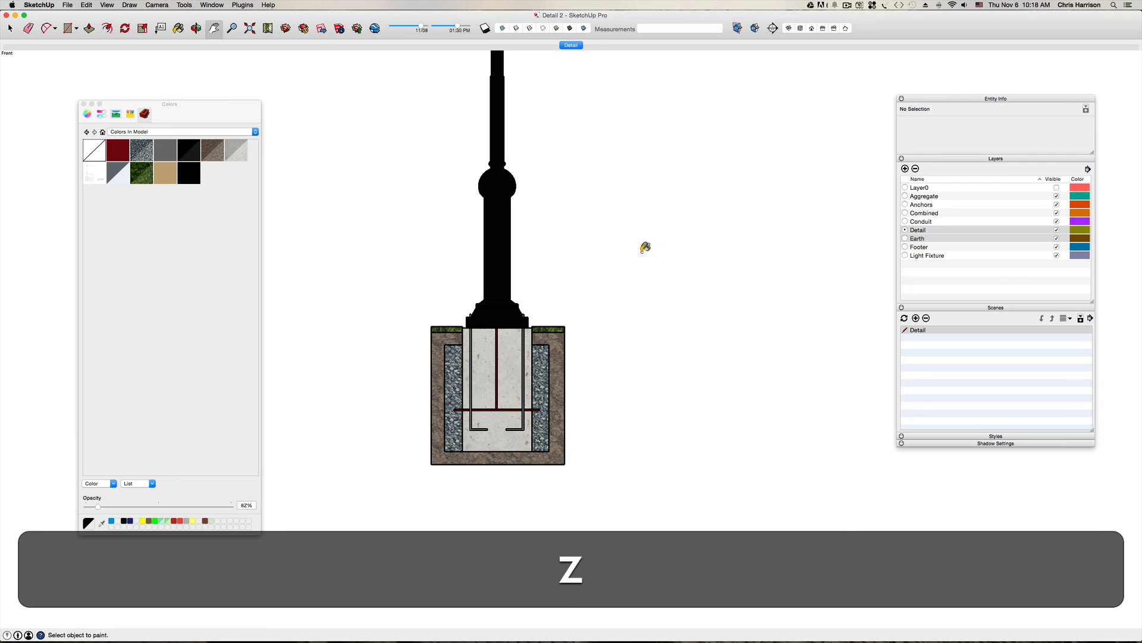
key(shift+z)
key(space)
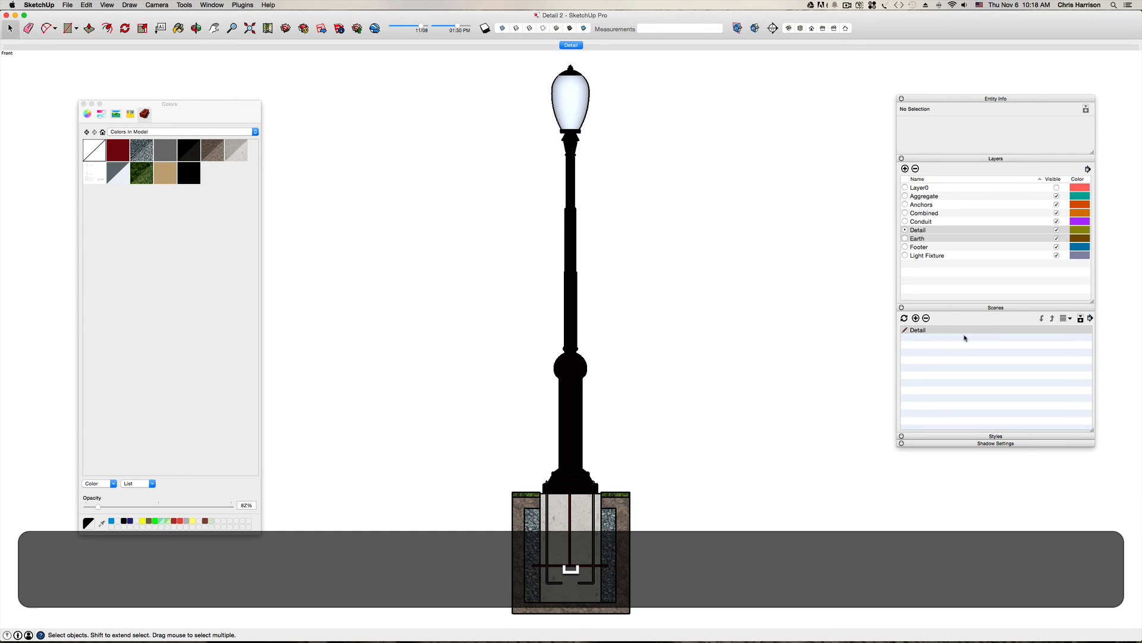
Step: Update the Detail scene with the full view, skipping thumbnail generation, and save the model
click(935, 332)
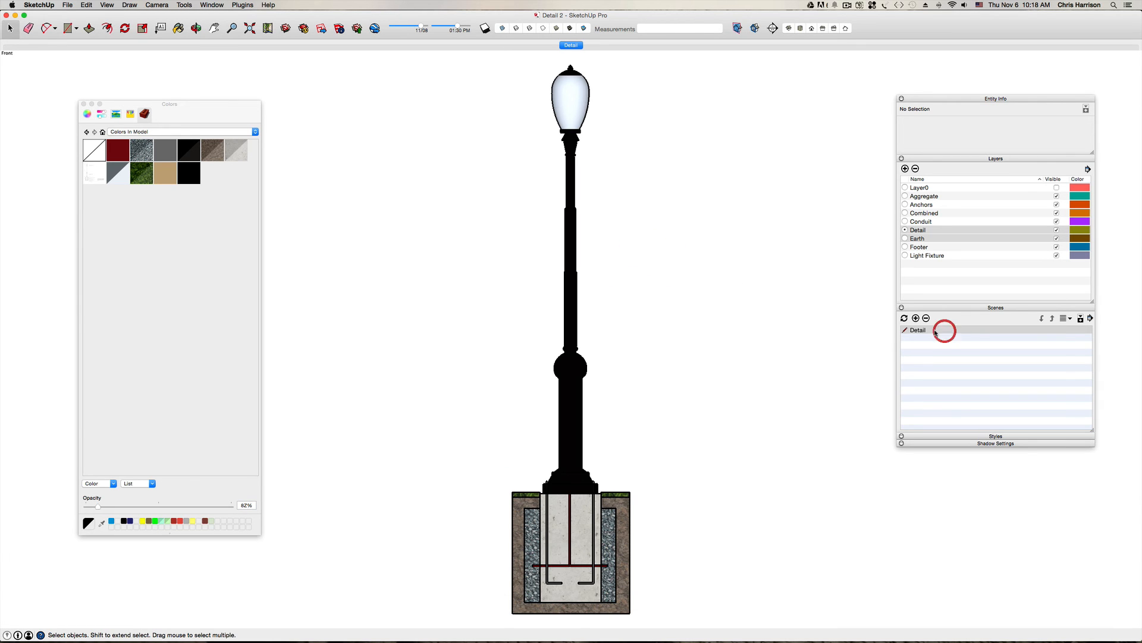
click(903, 319)
click(1018, 386)
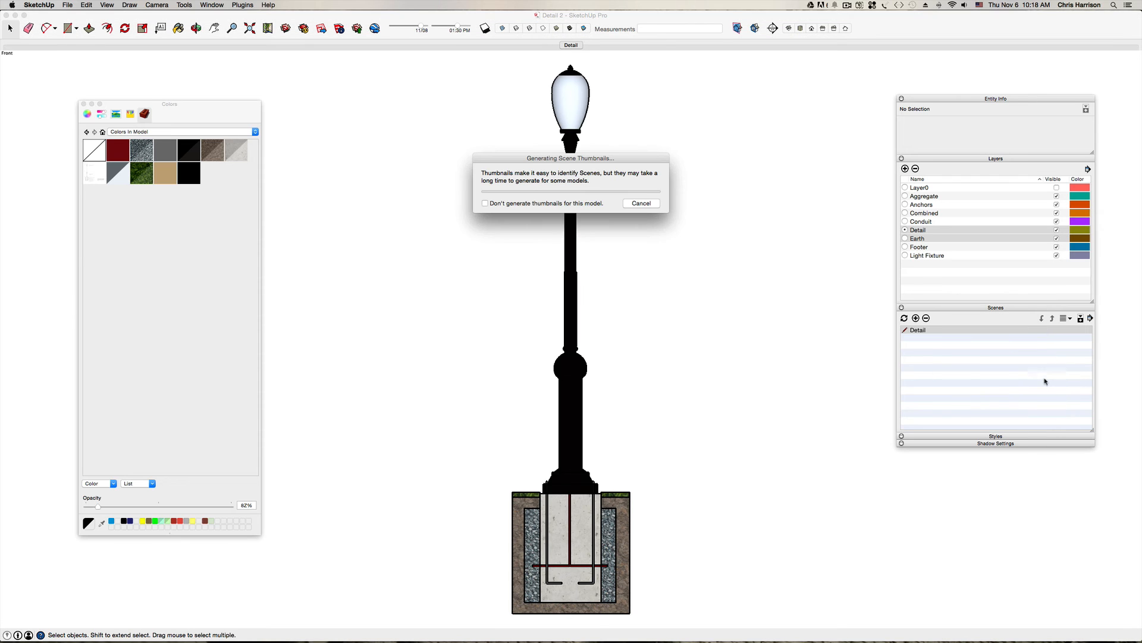
click(648, 205)
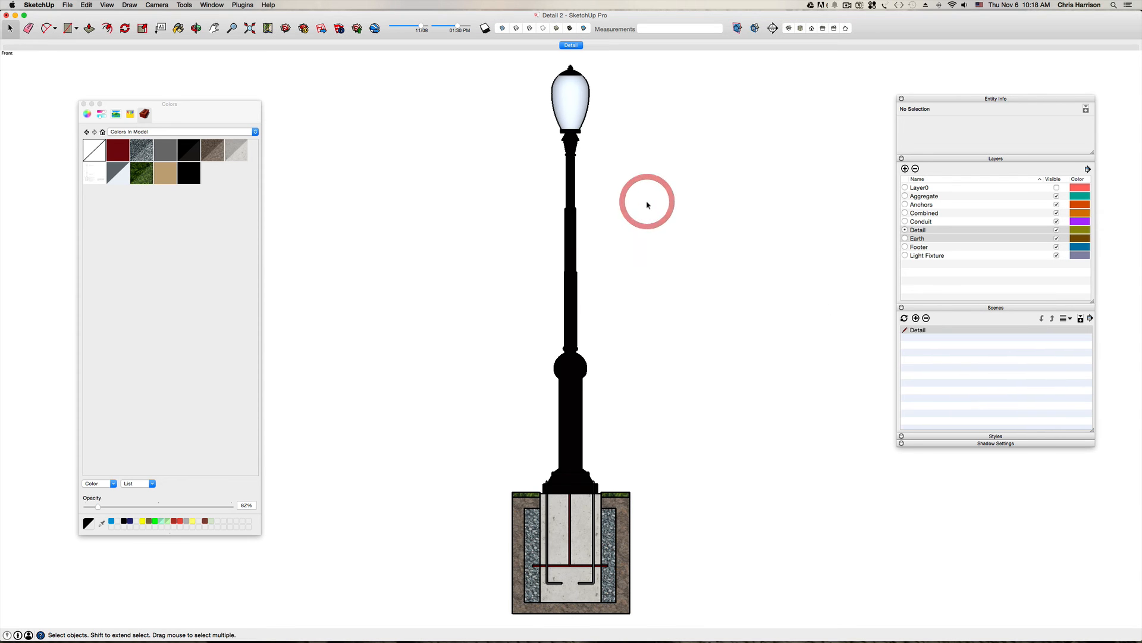
key(super+s)
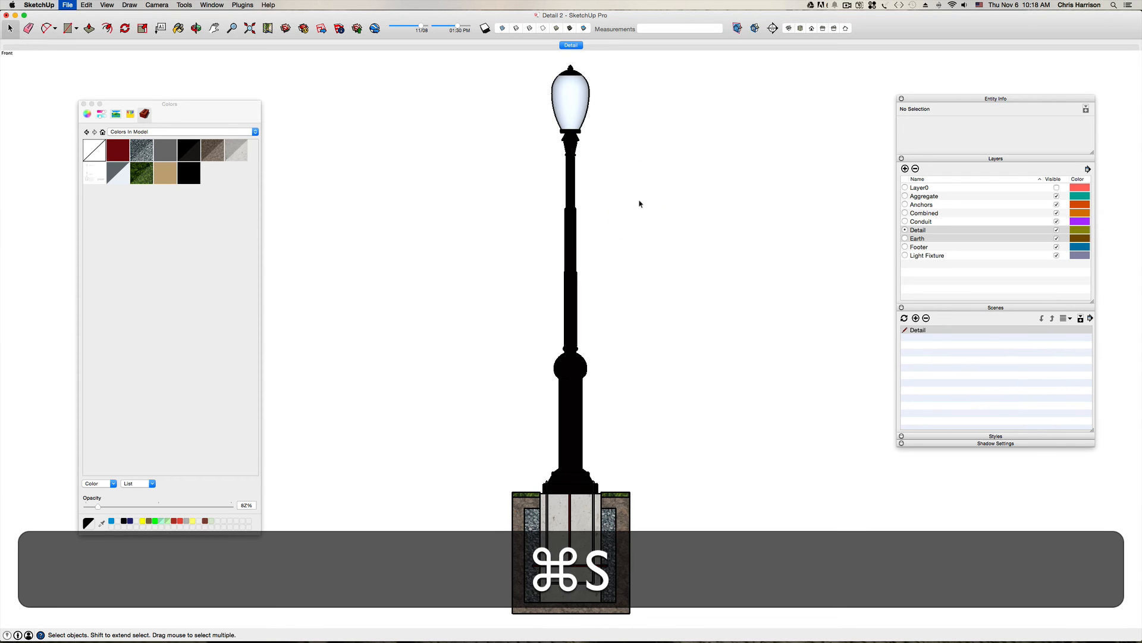
Step: Send the saved model to LayOut and dismiss the tip of the day
key(h)
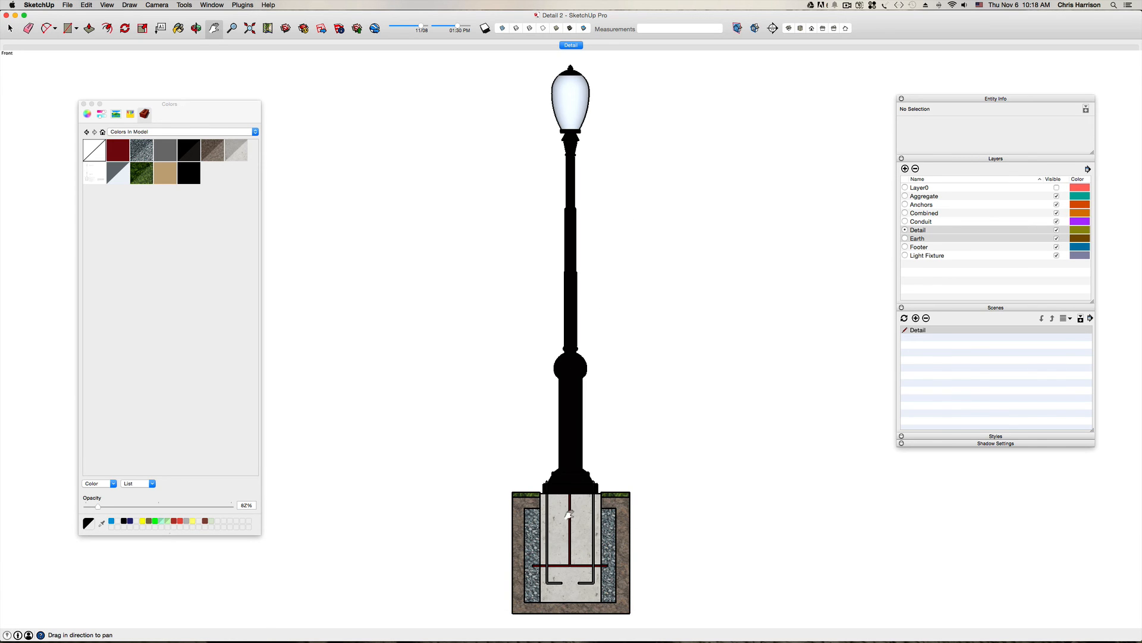
scroll(429, 185, up, 3)
scroll(320, 54, down, 2)
key(space)
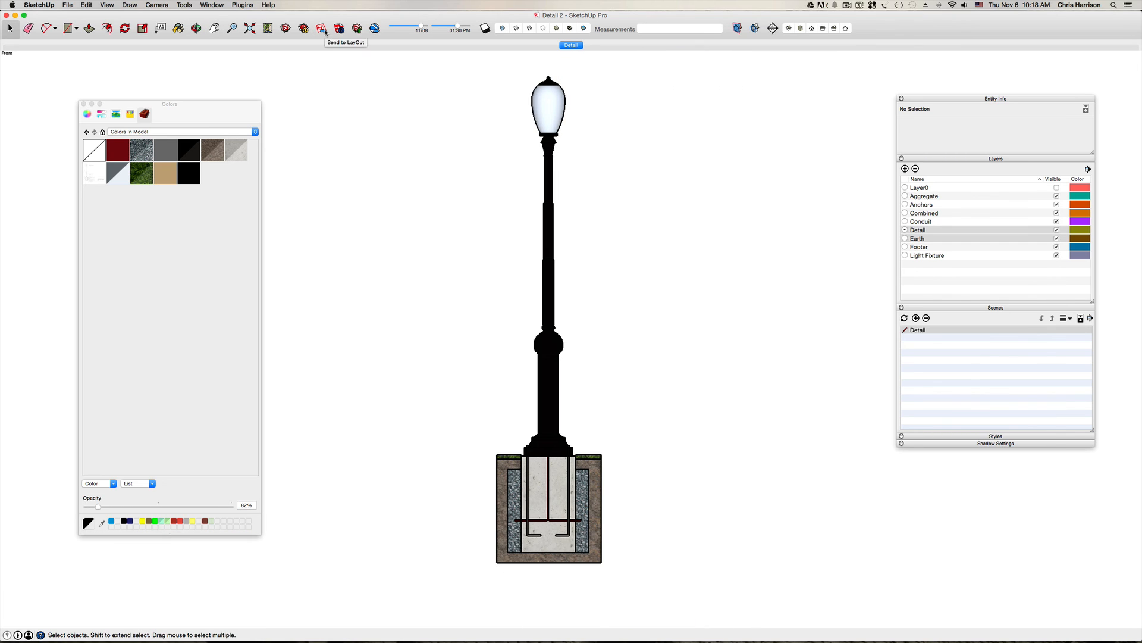
click(324, 31)
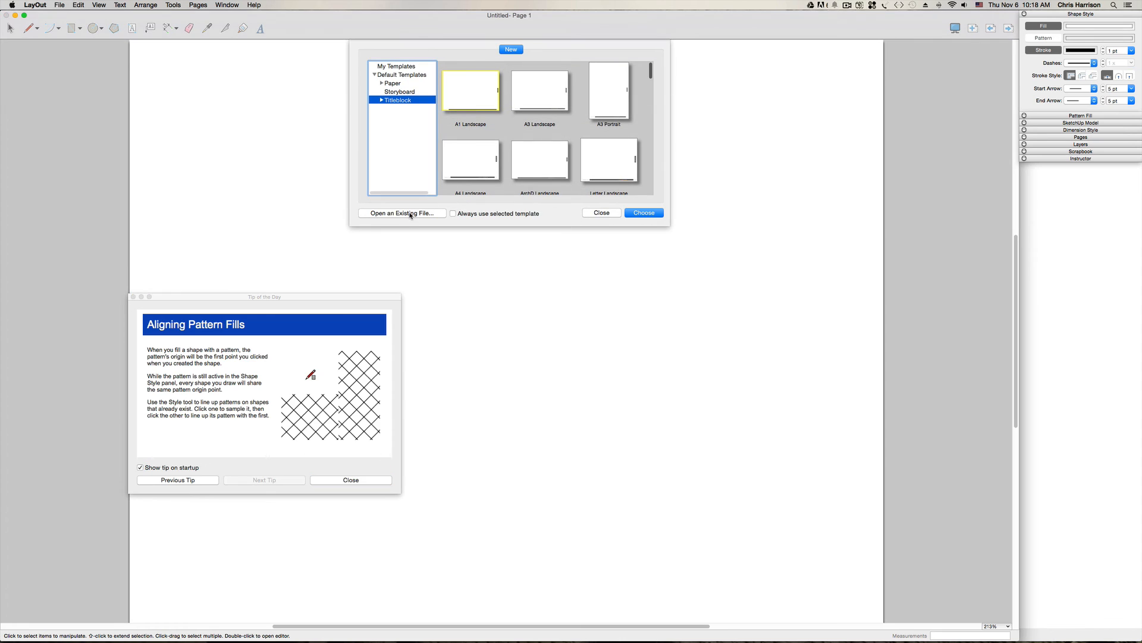
click(368, 478)
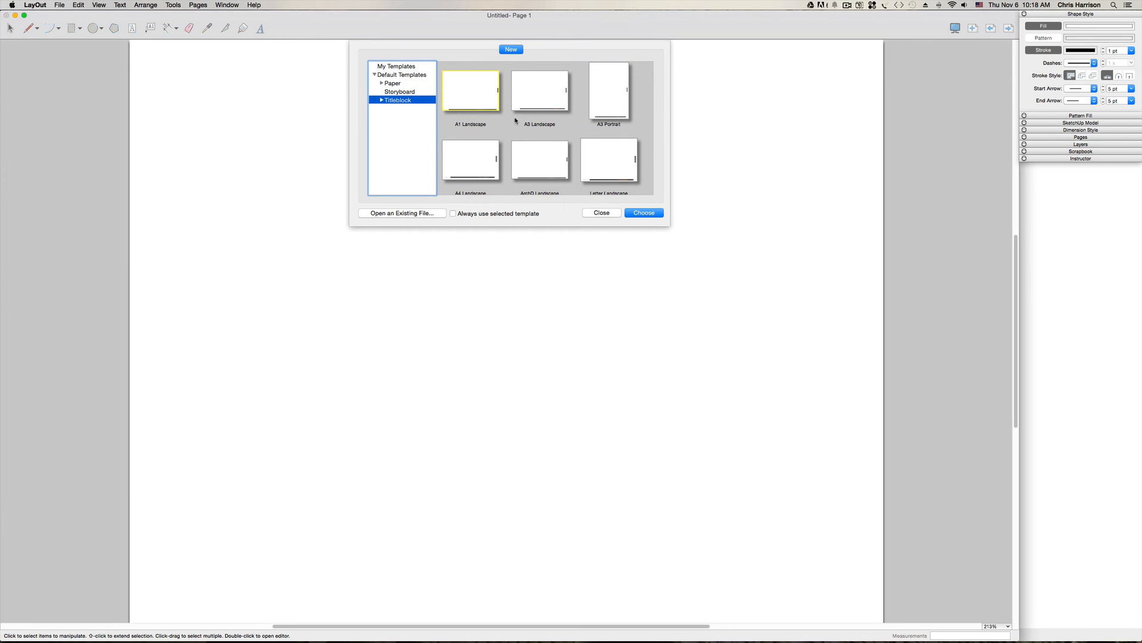
scroll(562, 120, down, 3)
scroll(508, 129, down, 4)
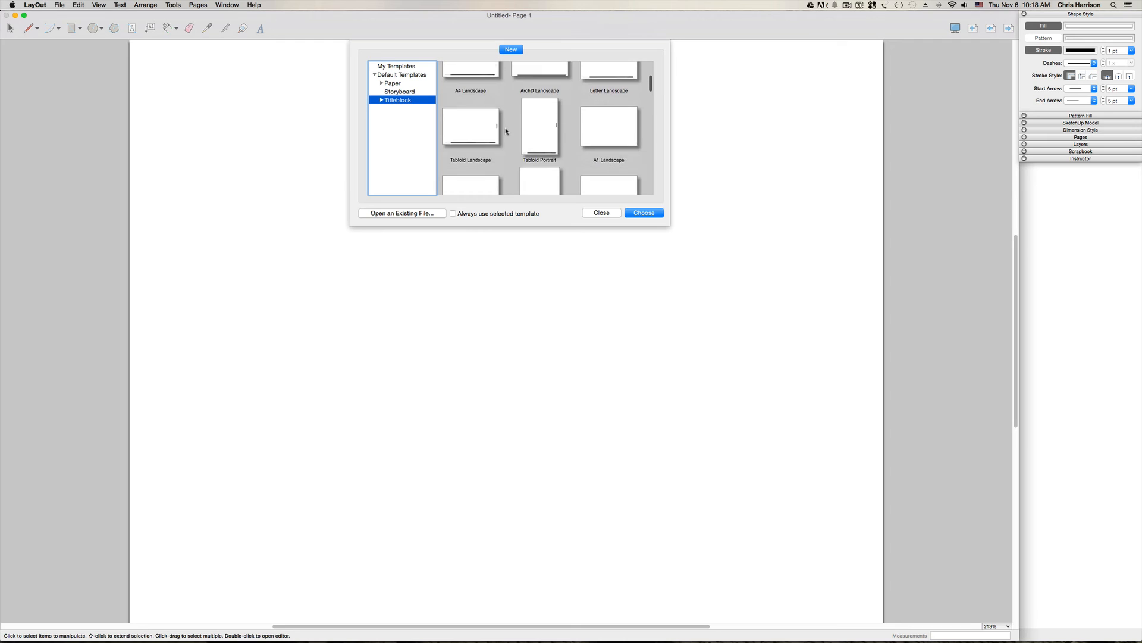
scroll(508, 129, up, 5)
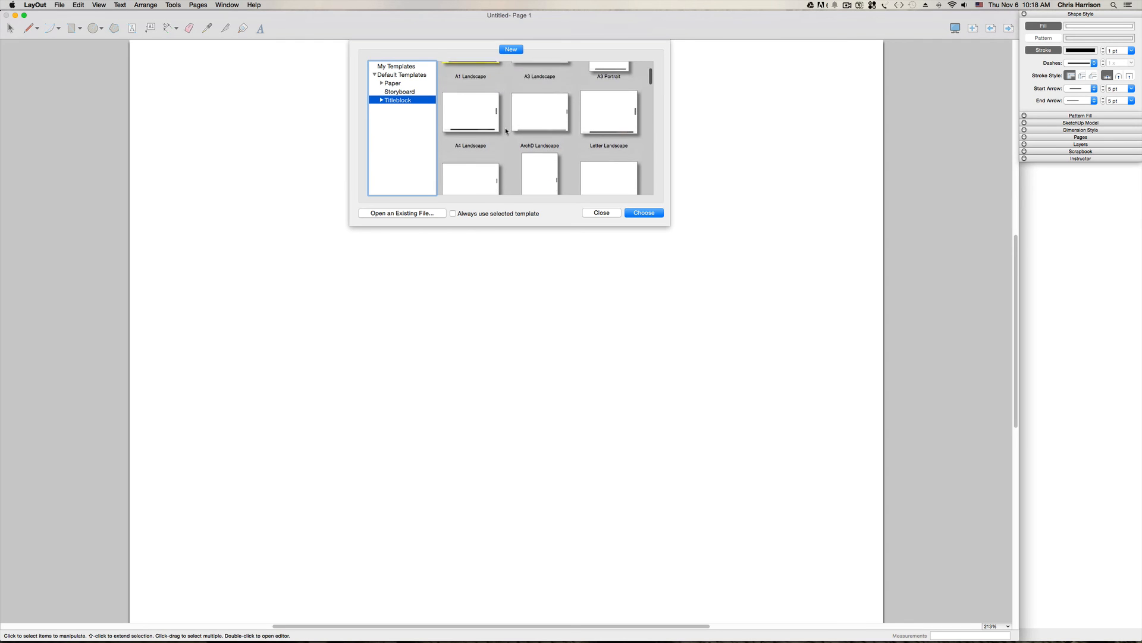
click(602, 213)
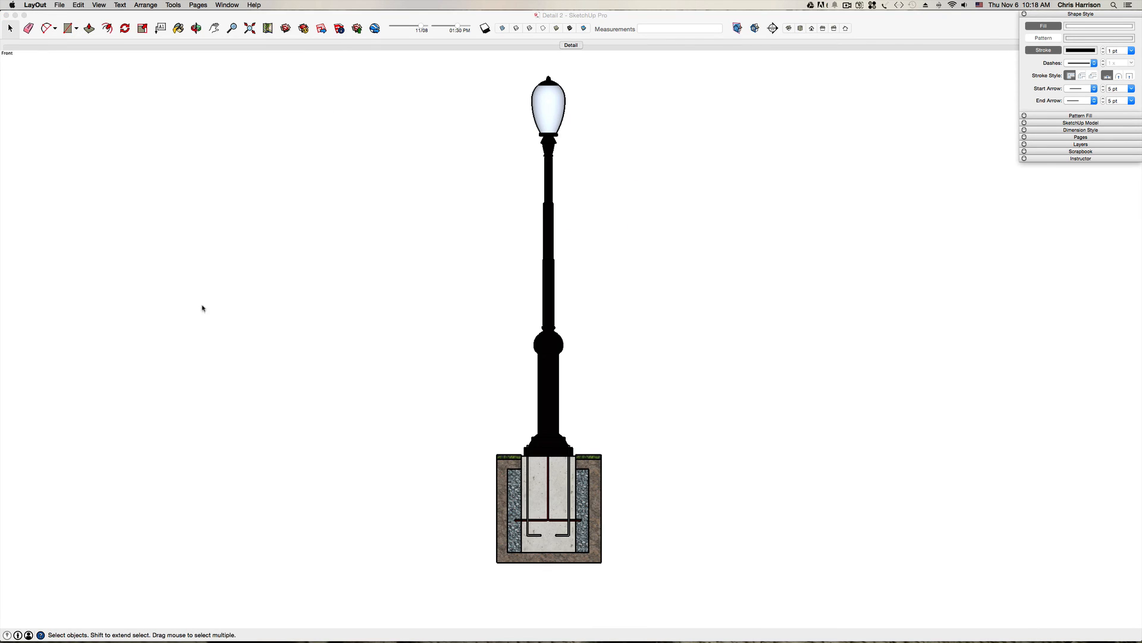
mouse_move(303, 639)
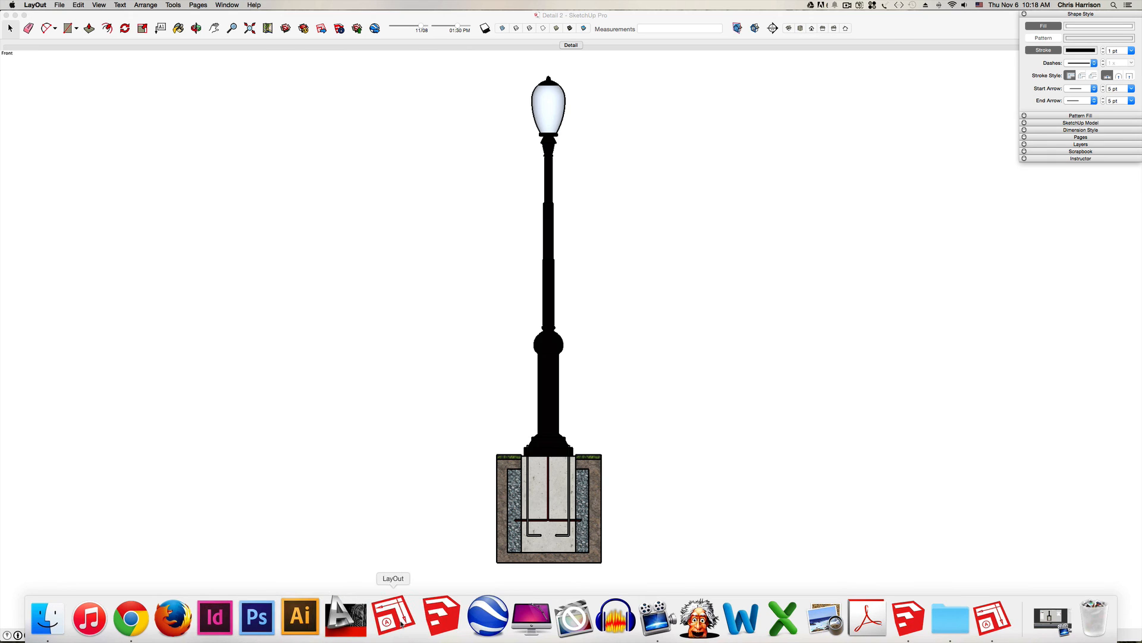
click(980, 612)
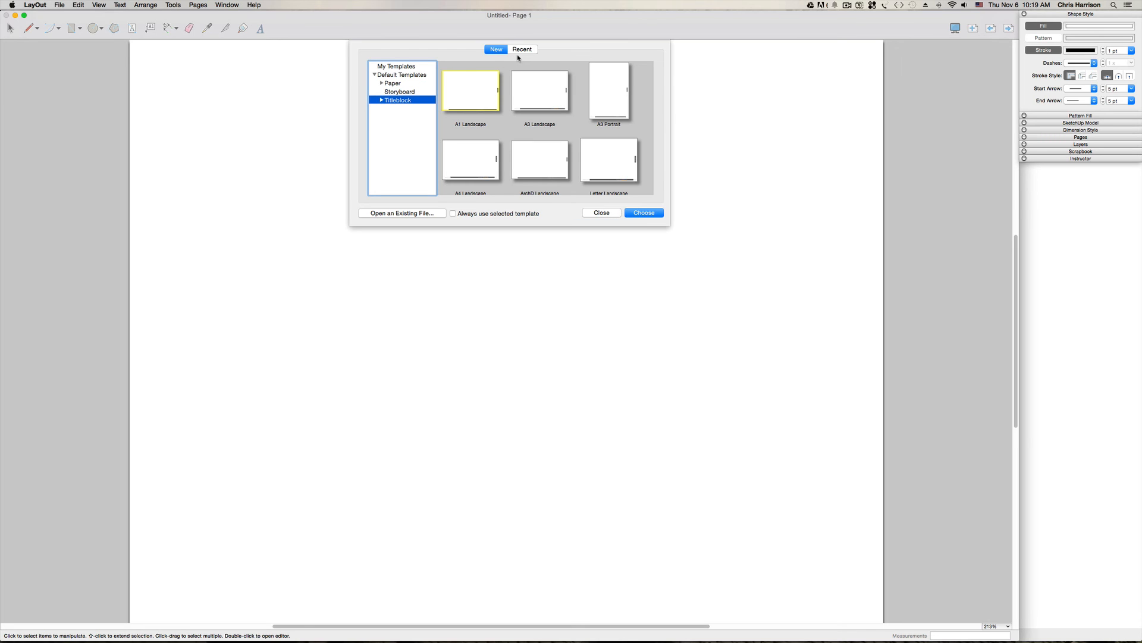
click(415, 211)
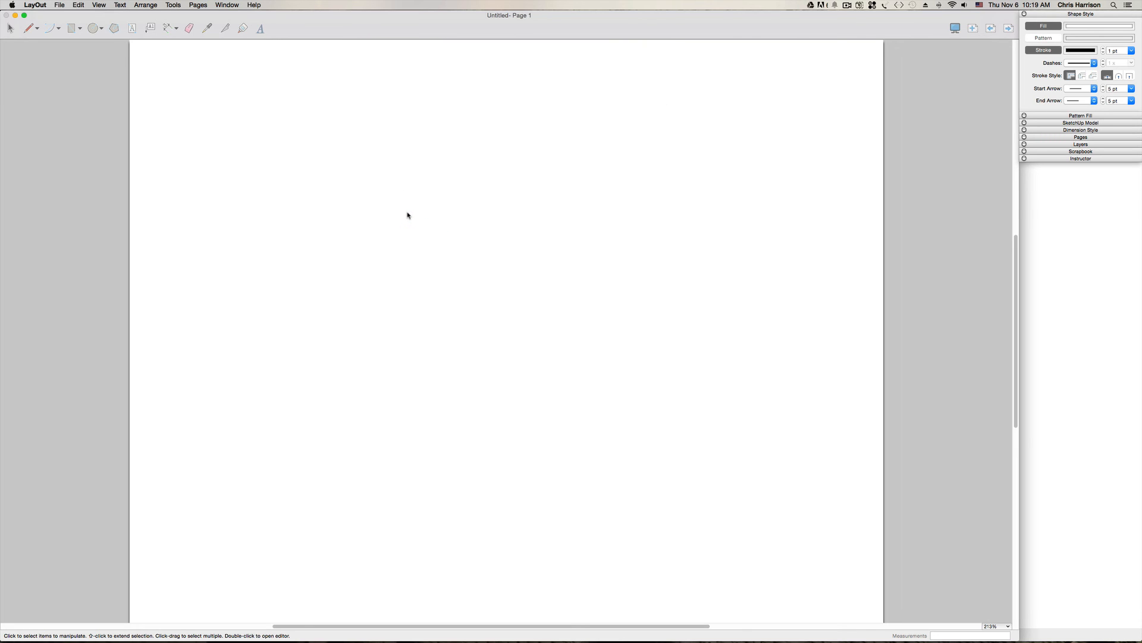
click(614, 230)
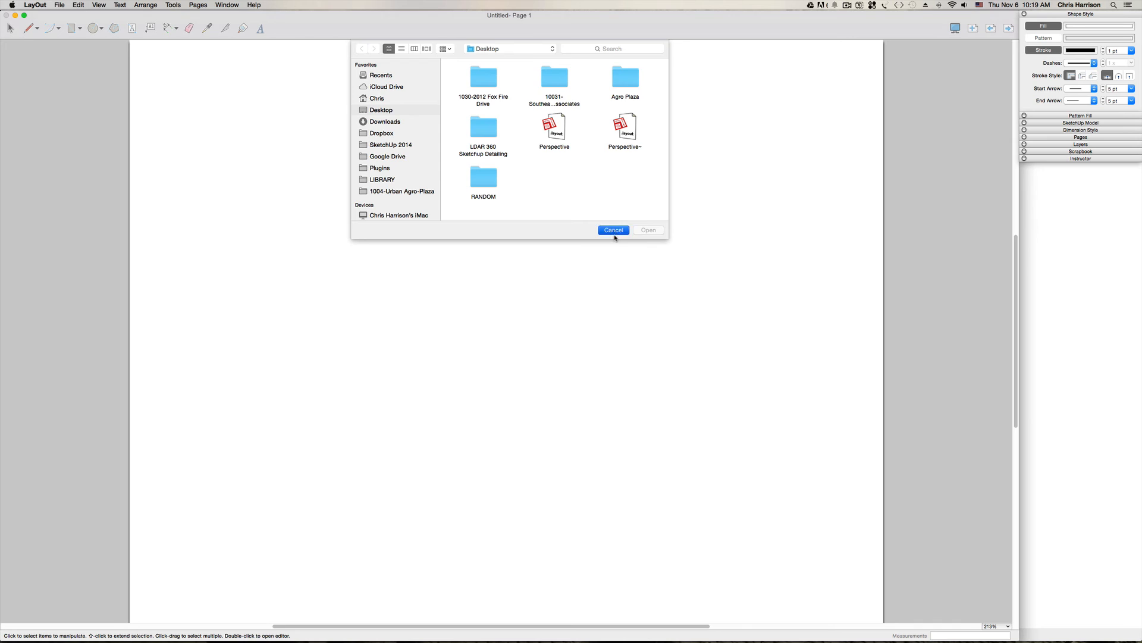
click(7, 16)
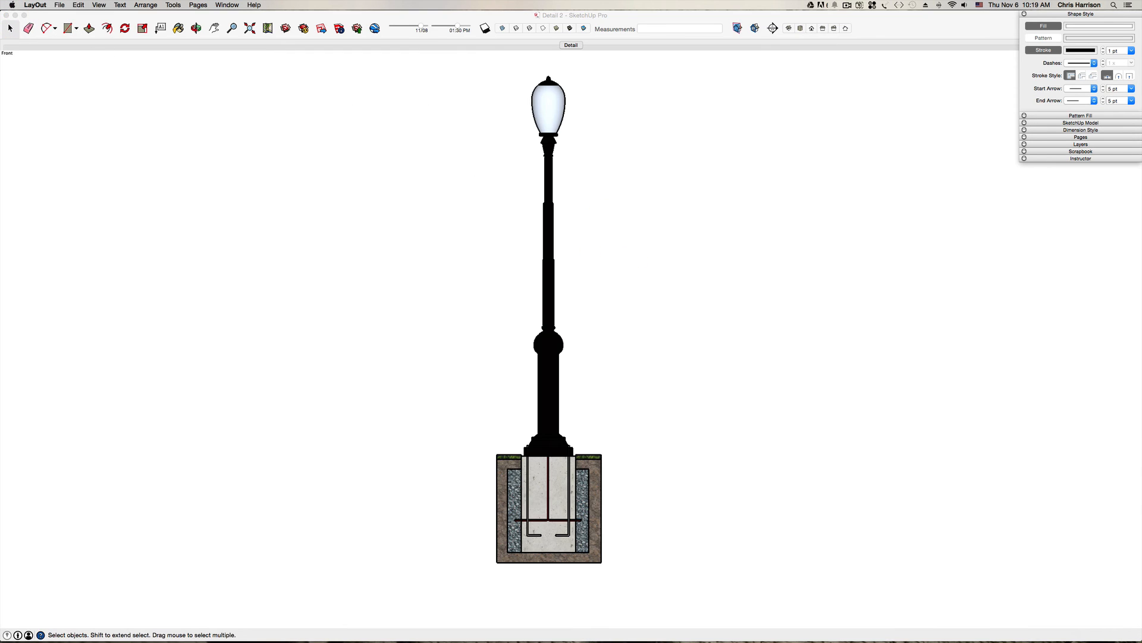
right_click(981, 595)
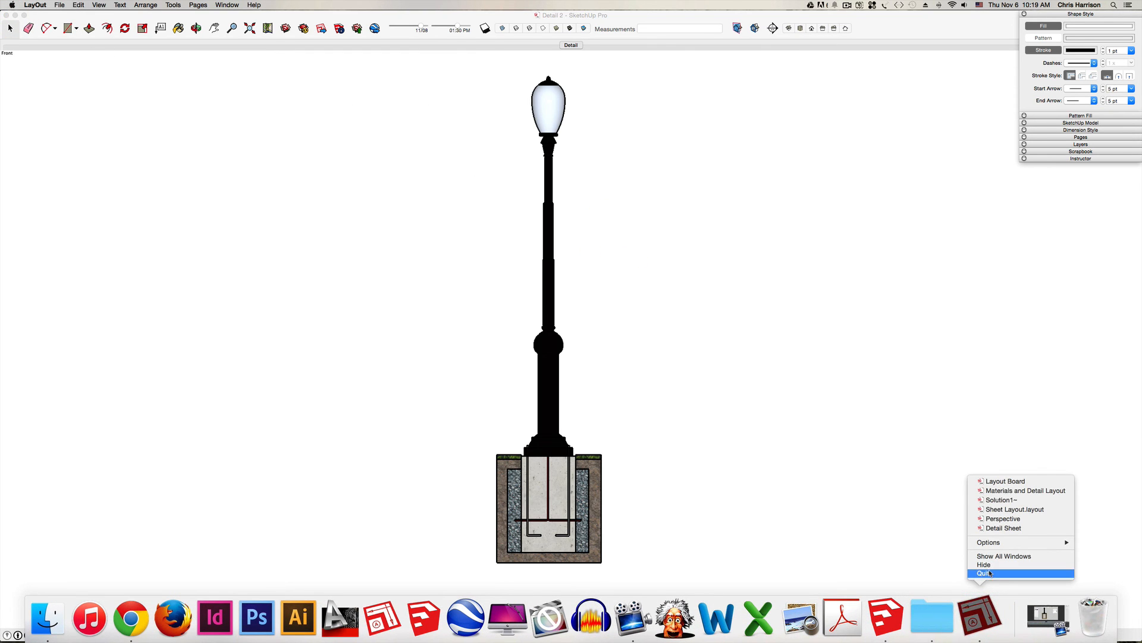
click(983, 573)
Step: Switch back to SketchUp, close the Colors window, and send the Detail 2 model to LayOut again
click(248, 113)
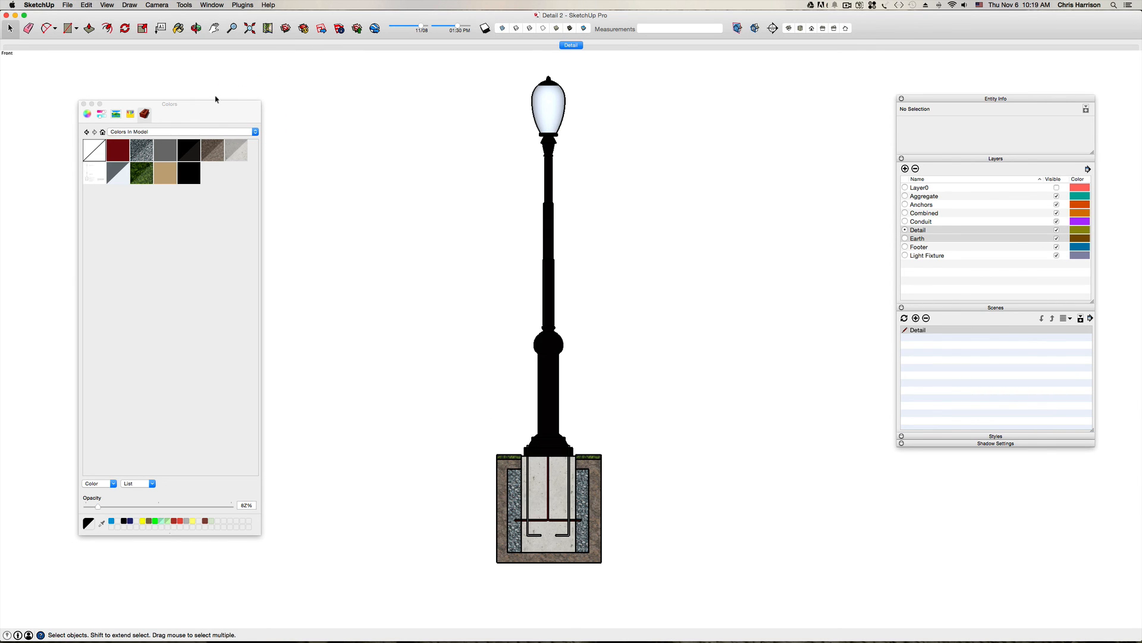
click(84, 103)
click(323, 31)
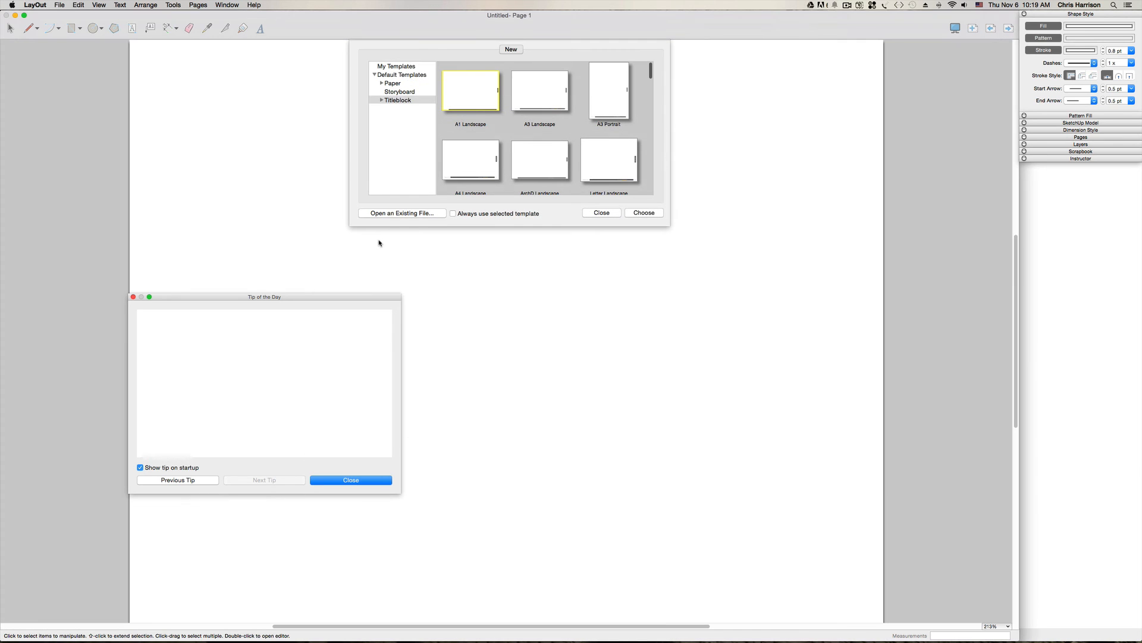
click(375, 480)
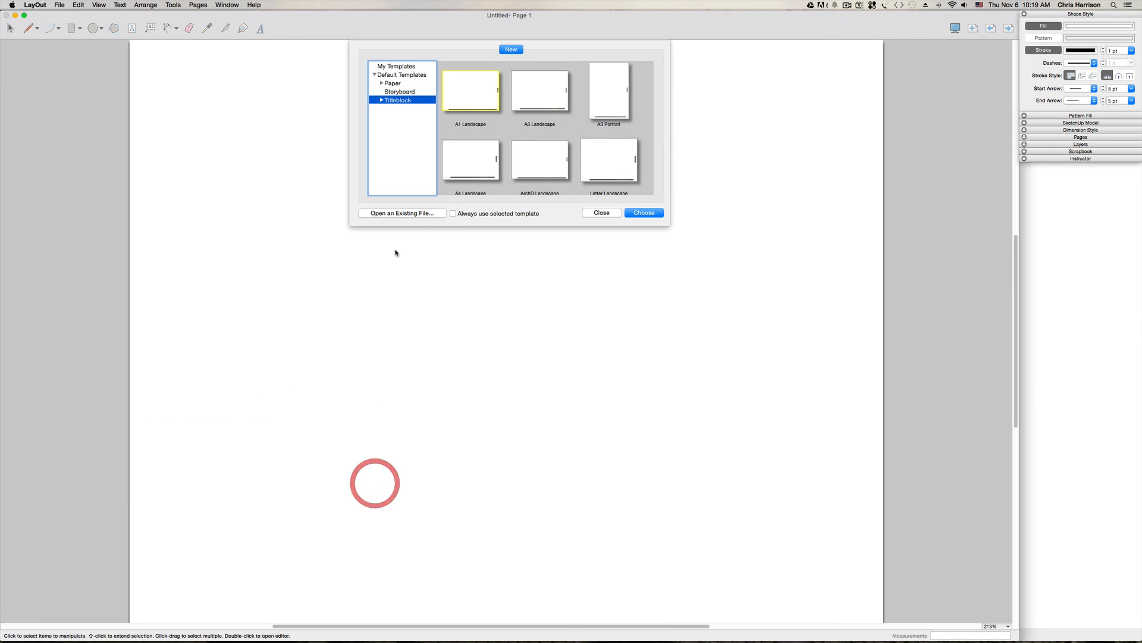
Step: Open the existing Detail Sheet file from the LDAR 360 Sketchup Detailing project's Layout folder and update all its outdated references
click(400, 214)
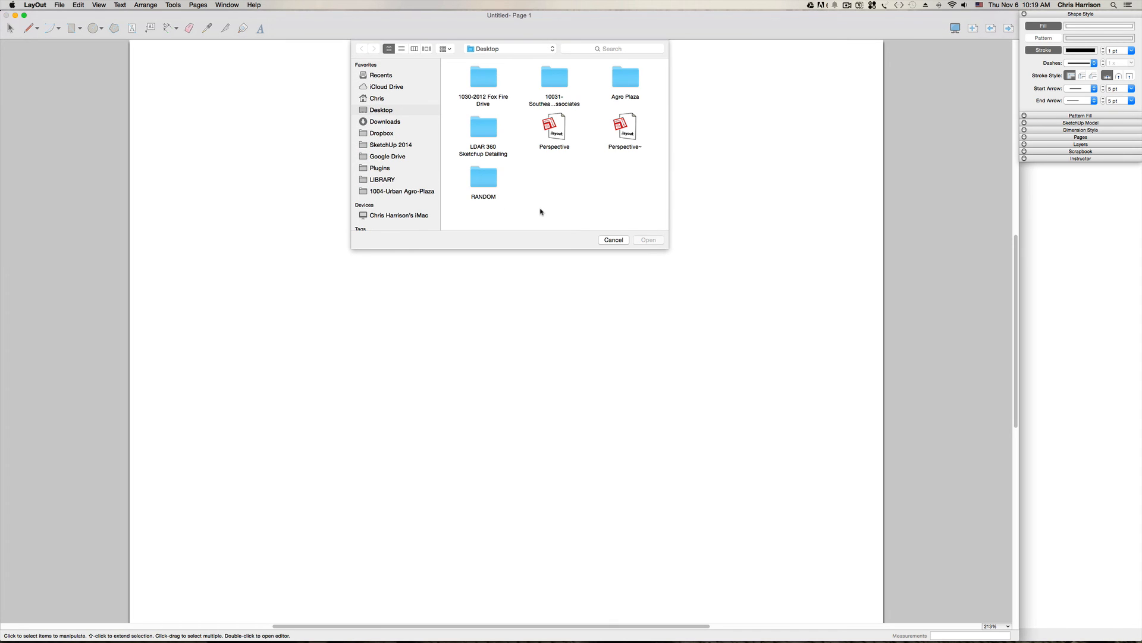
double_click(483, 128)
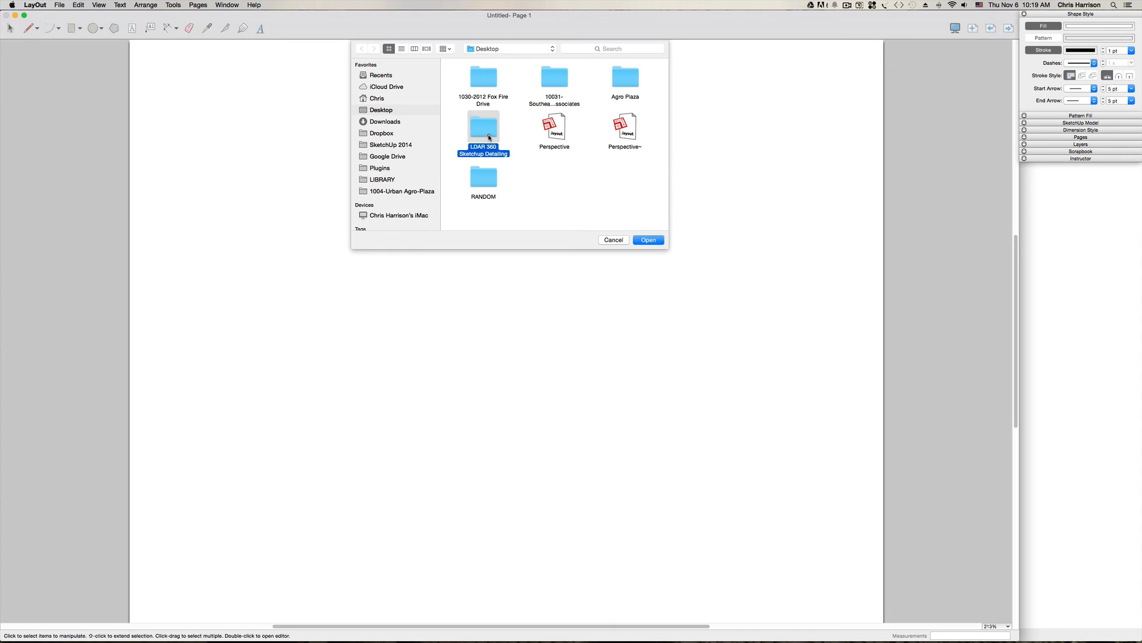
click(555, 76)
double_click(554, 76)
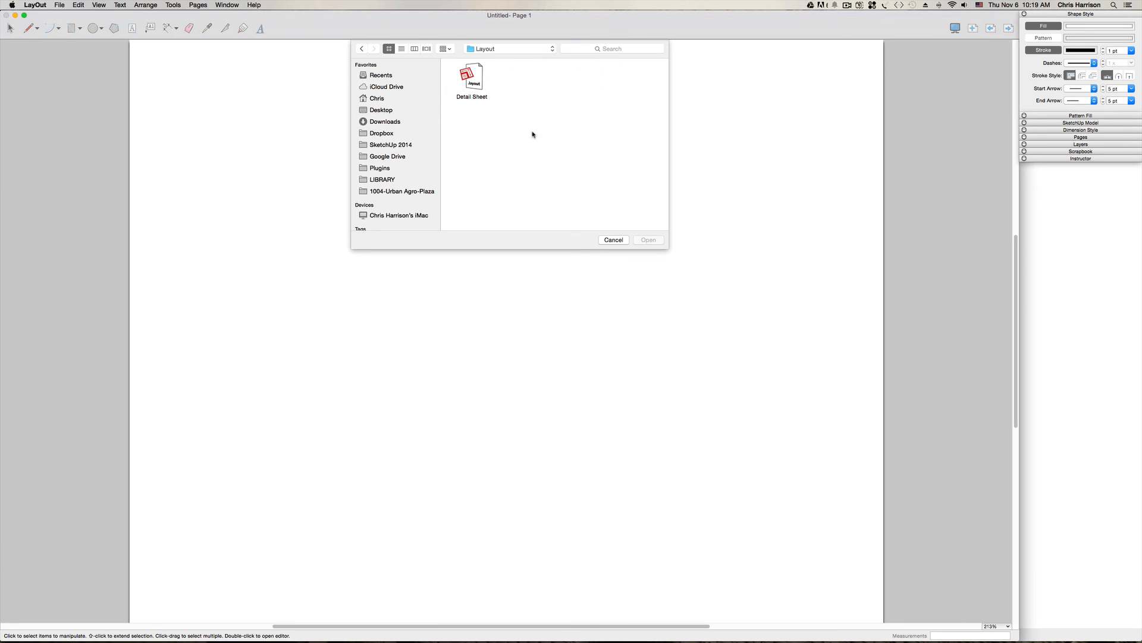
click(473, 77)
click(655, 241)
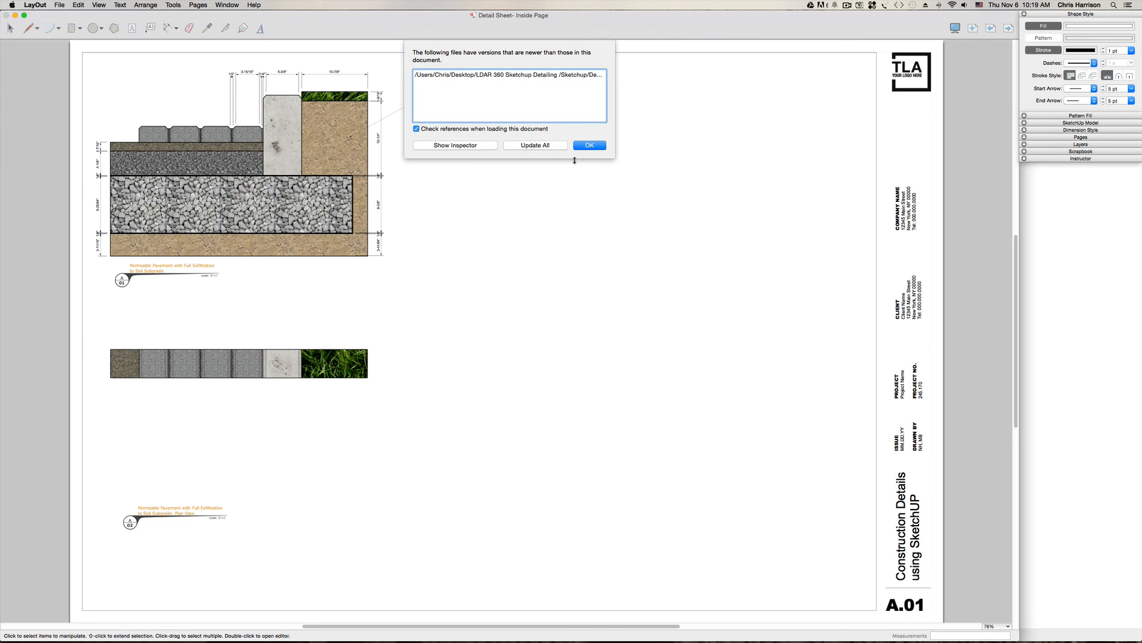
click(545, 144)
key(Return)
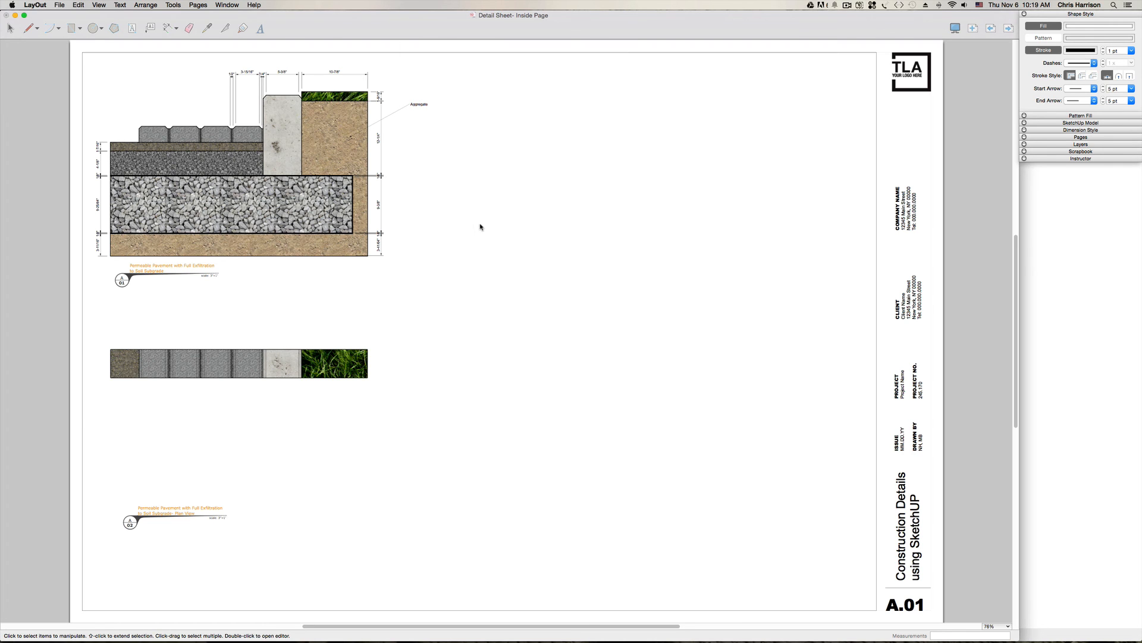
Step: Look over the whole inside page and the cover page of the detail sheet, ending on the inside page
scroll(500, 237, down, 3)
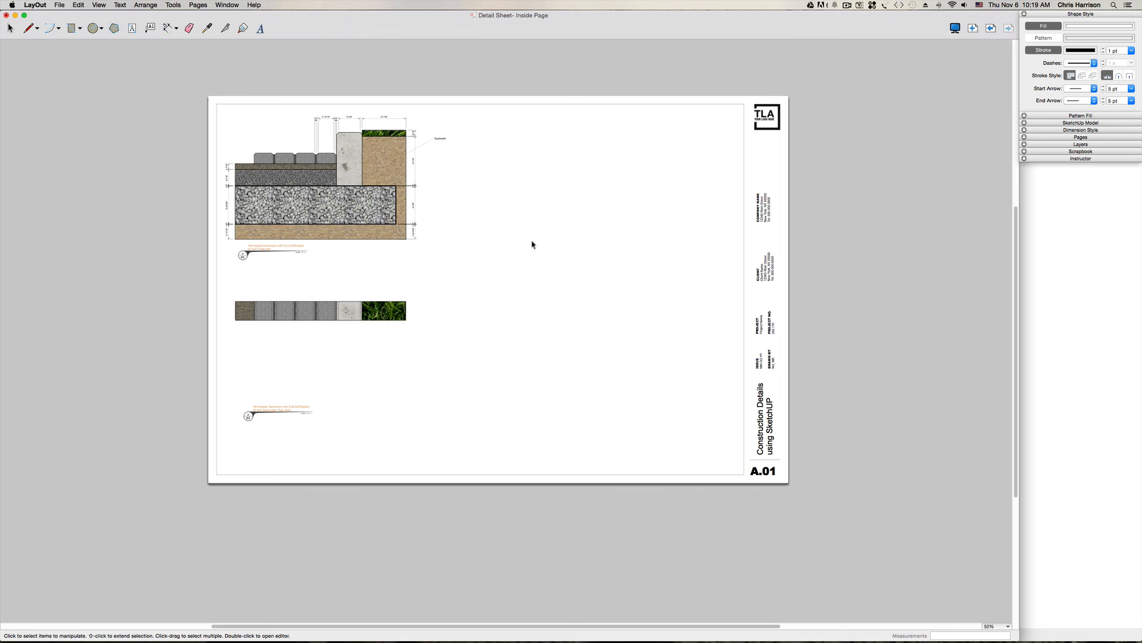
click(60, 4)
mouse_move(79, 5)
click(595, 278)
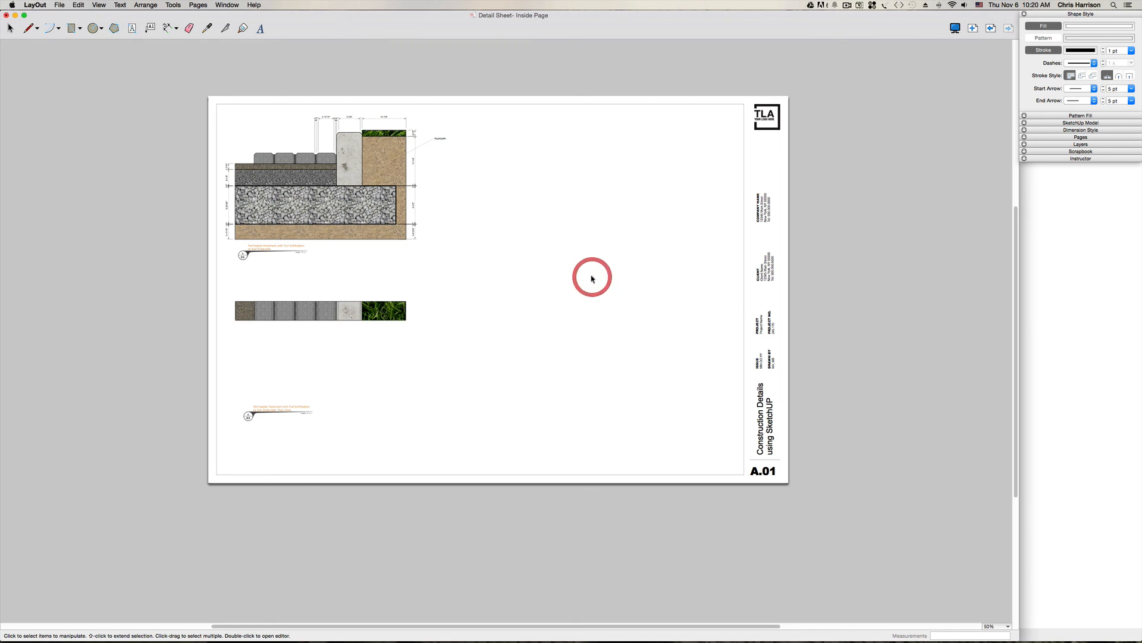
click(55, 5)
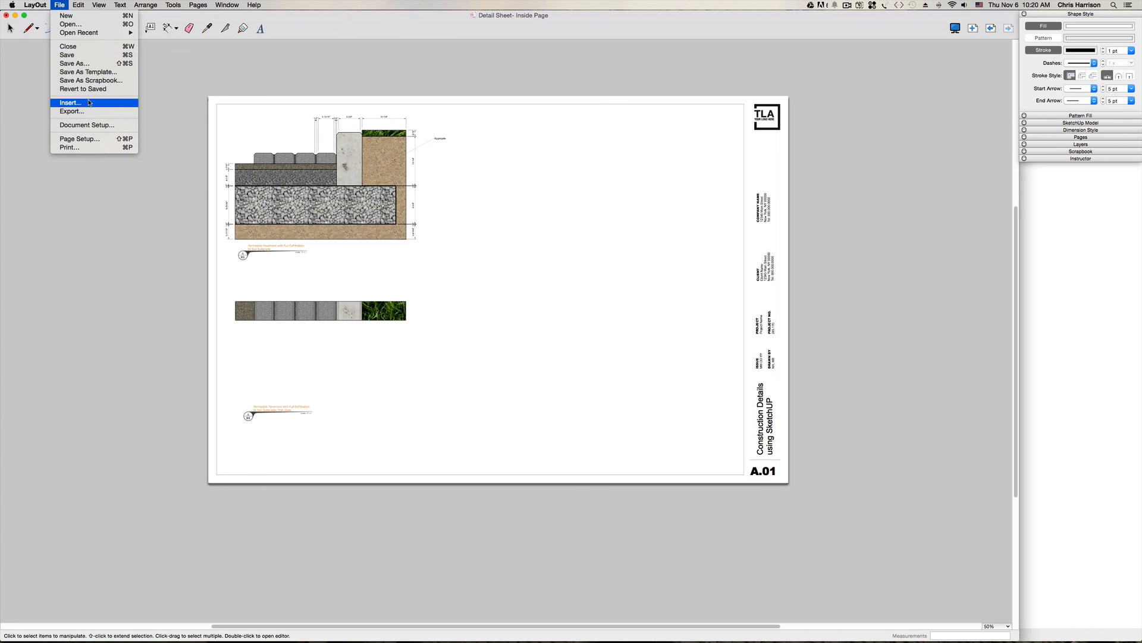
click(689, 141)
click(993, 29)
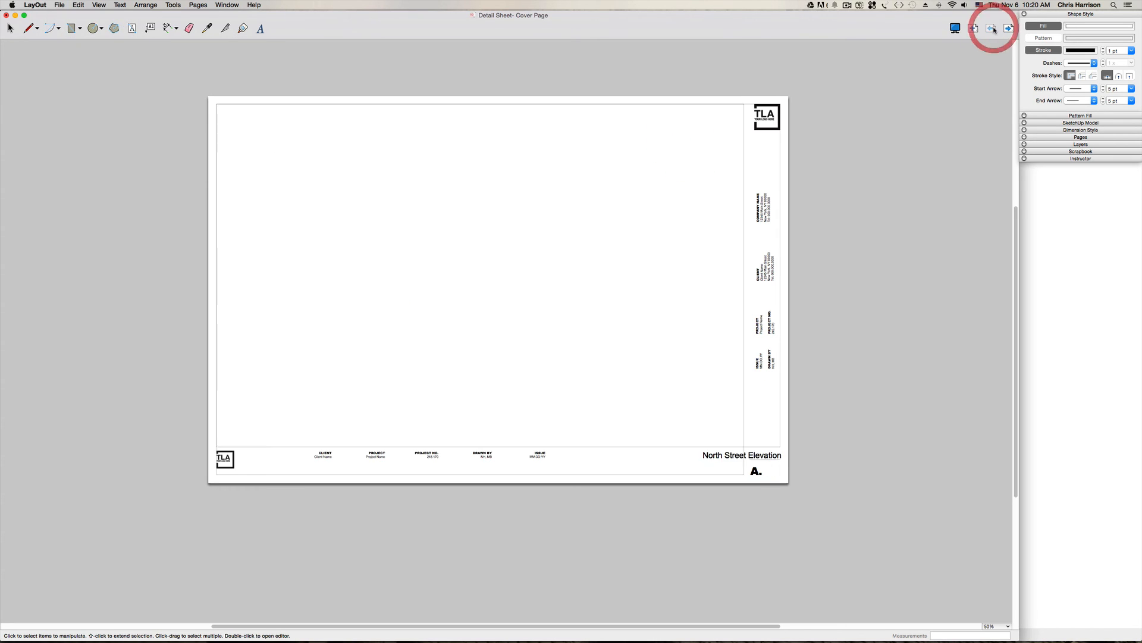
click(992, 29)
click(1008, 29)
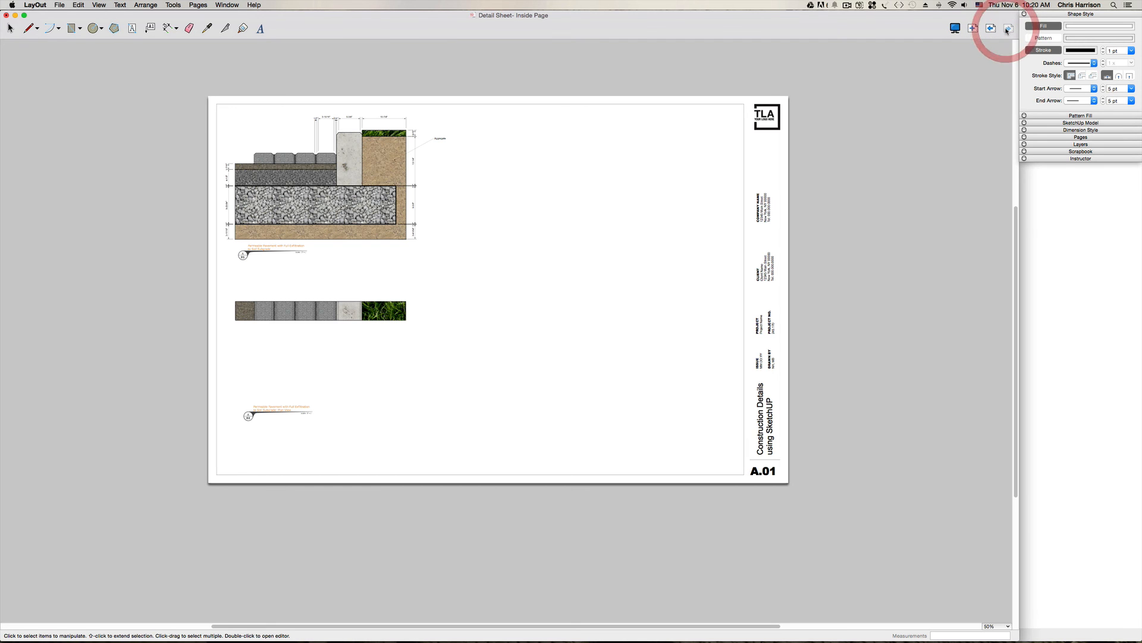
click(1008, 29)
click(990, 29)
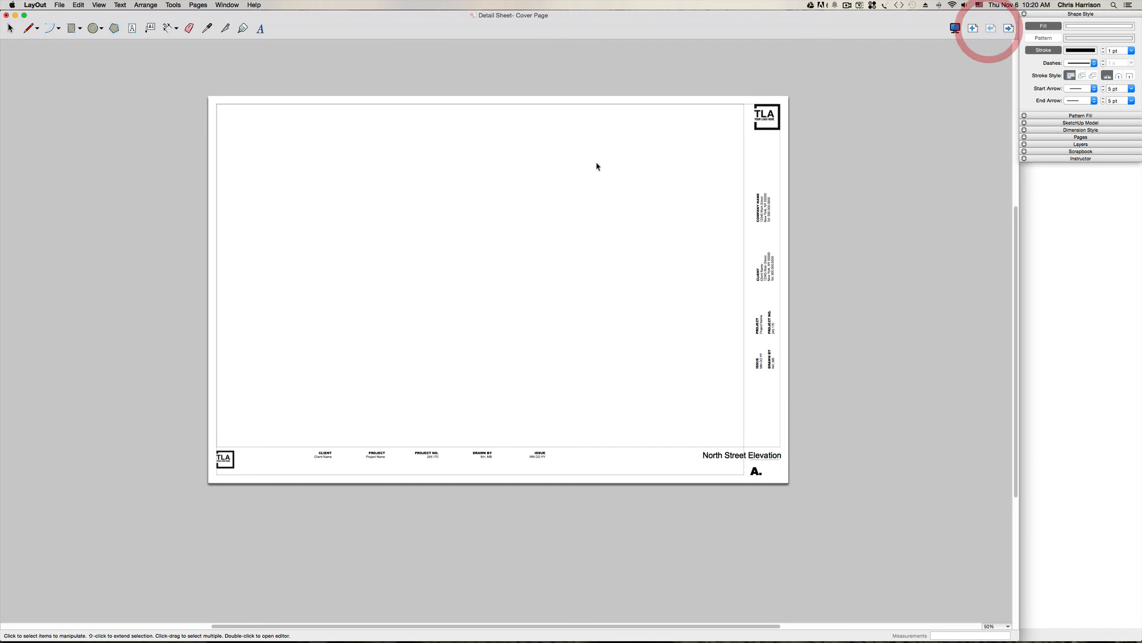
click(1008, 29)
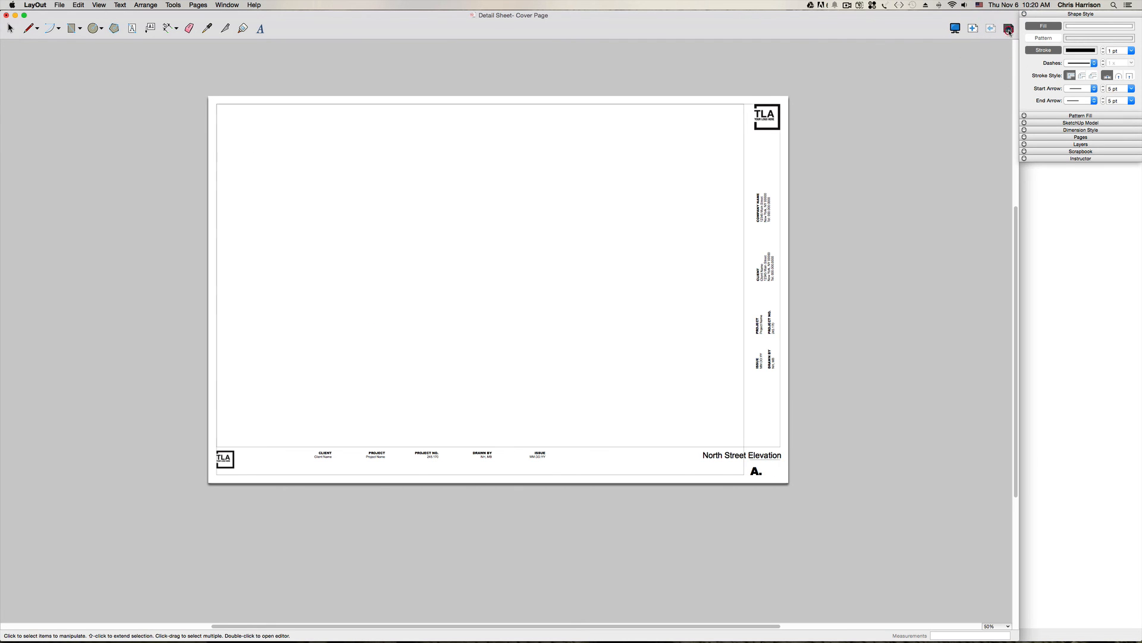
Step: Insert the Detail 2 model from the project's Sketchup folder onto the inside page of the sheet
click(57, 5)
click(82, 104)
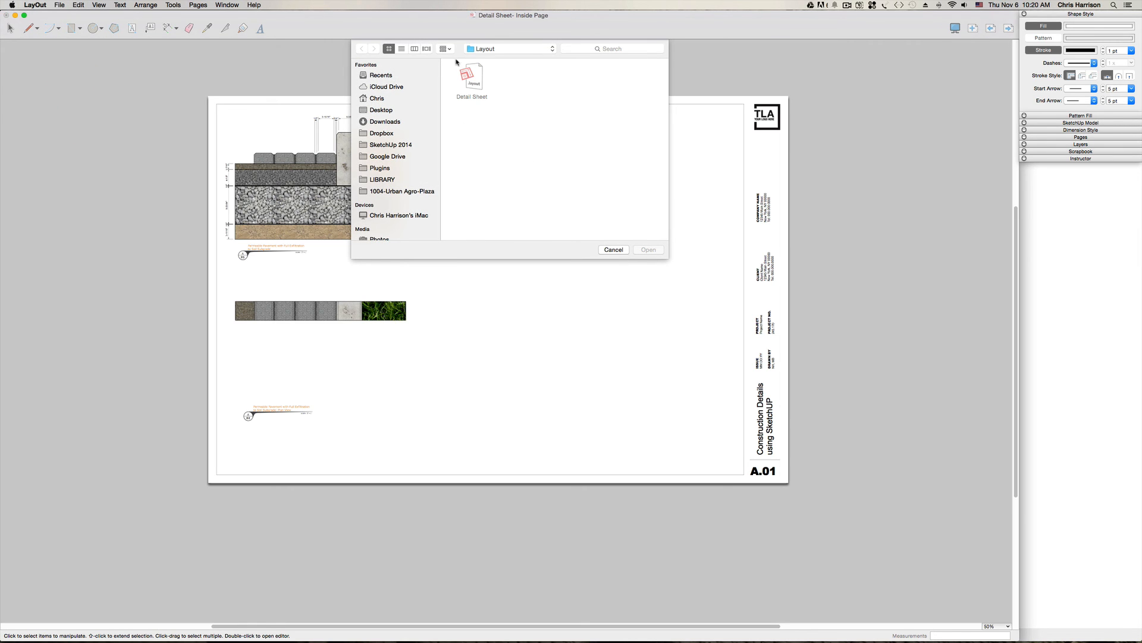
click(549, 48)
click(543, 56)
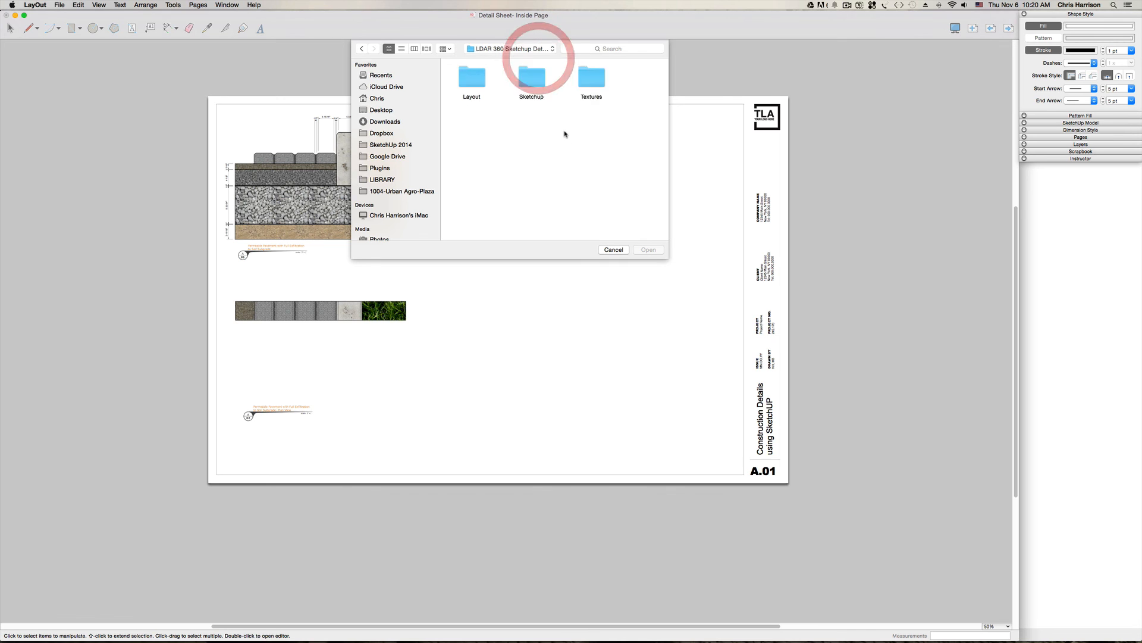
double_click(480, 134)
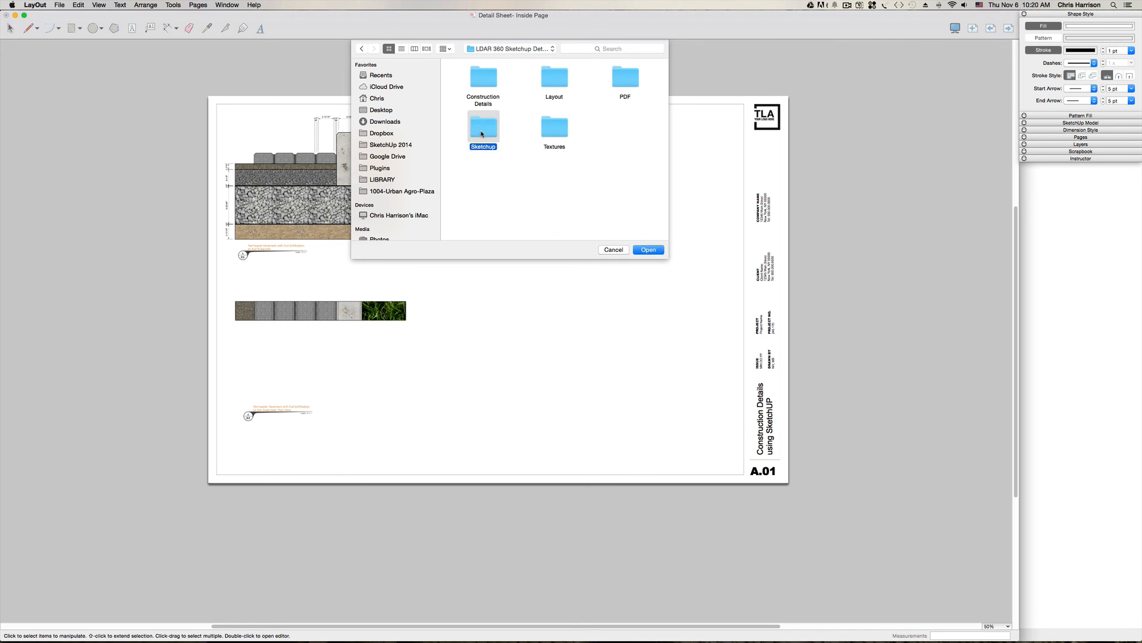
click(563, 127)
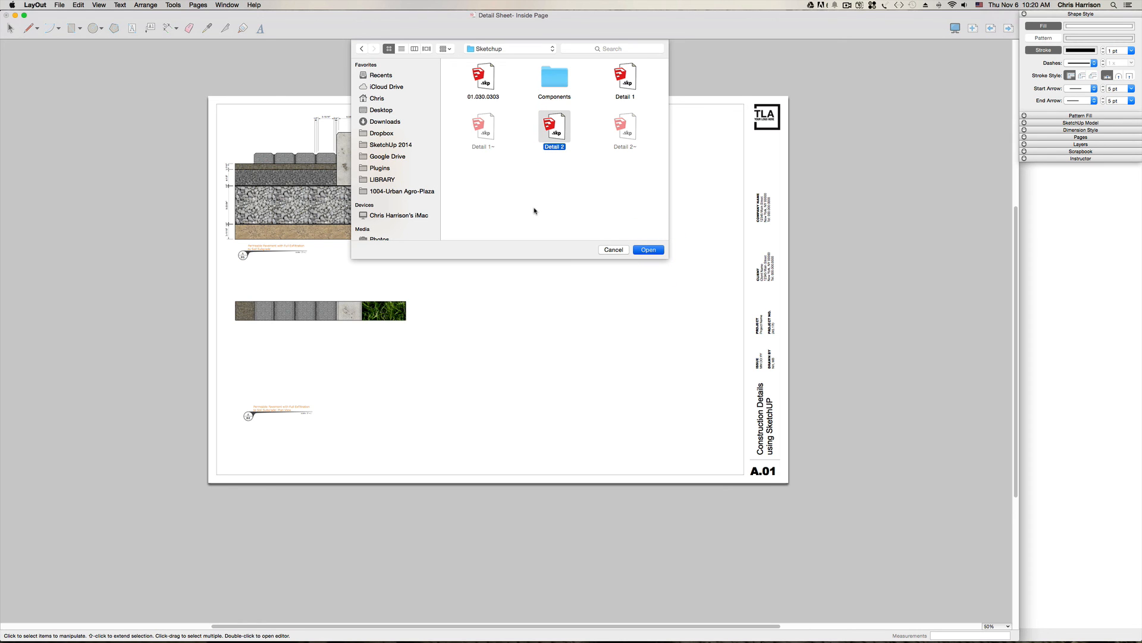
key(Return)
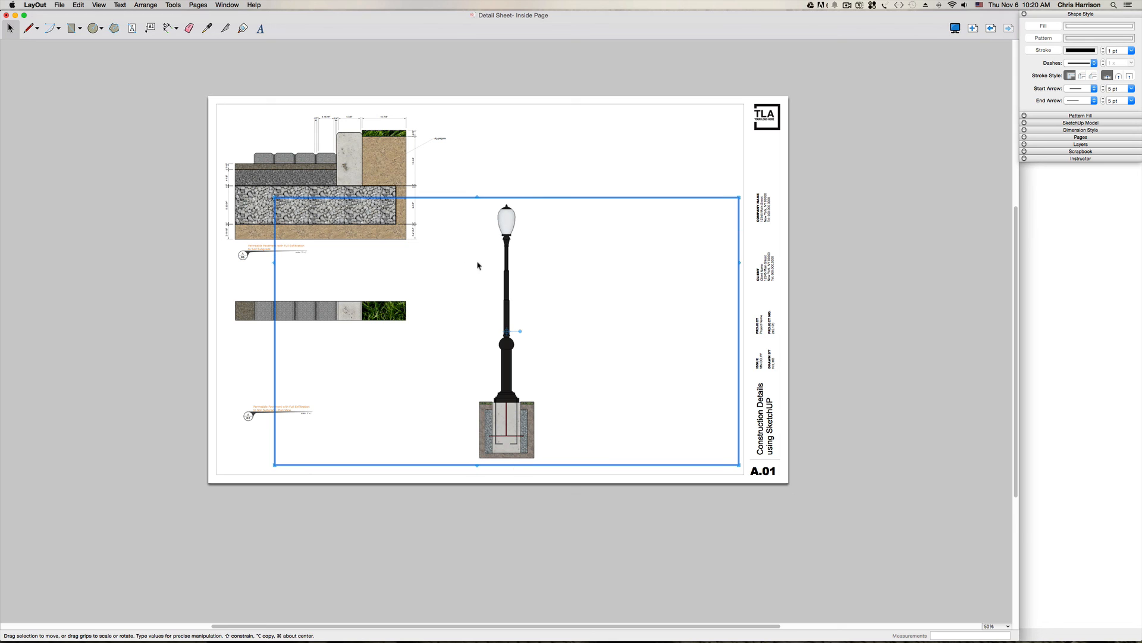
Step: Narrow the light detail viewport around the lamp post and position it beside the pavement details, along the sheet's bottom border
drag(532, 198, 716, 123)
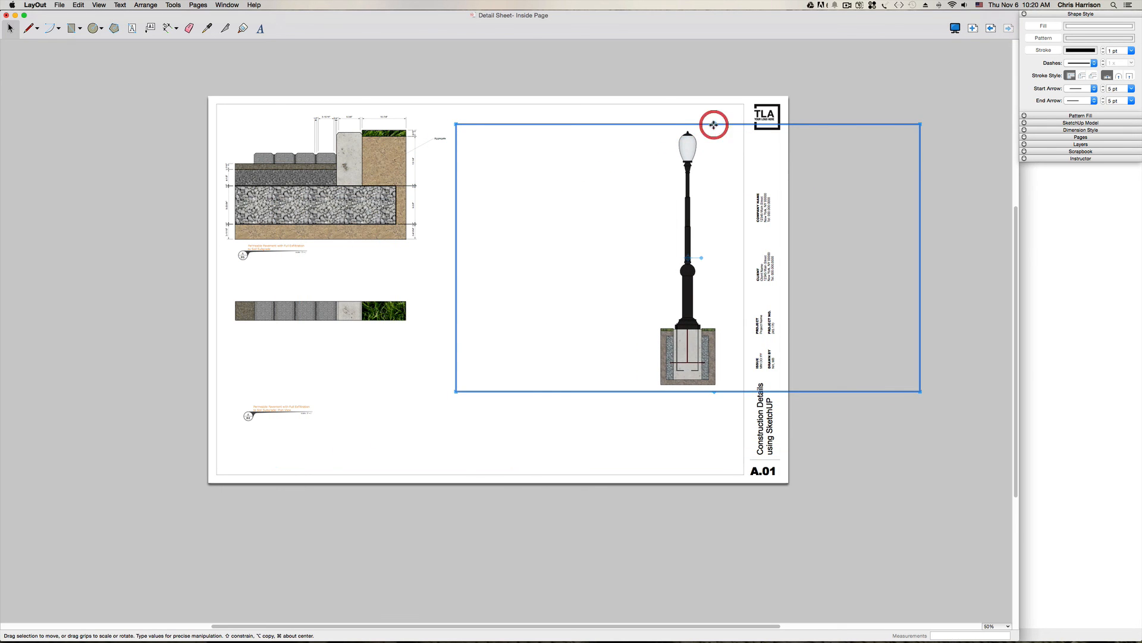
scroll(373, 183, up, 1)
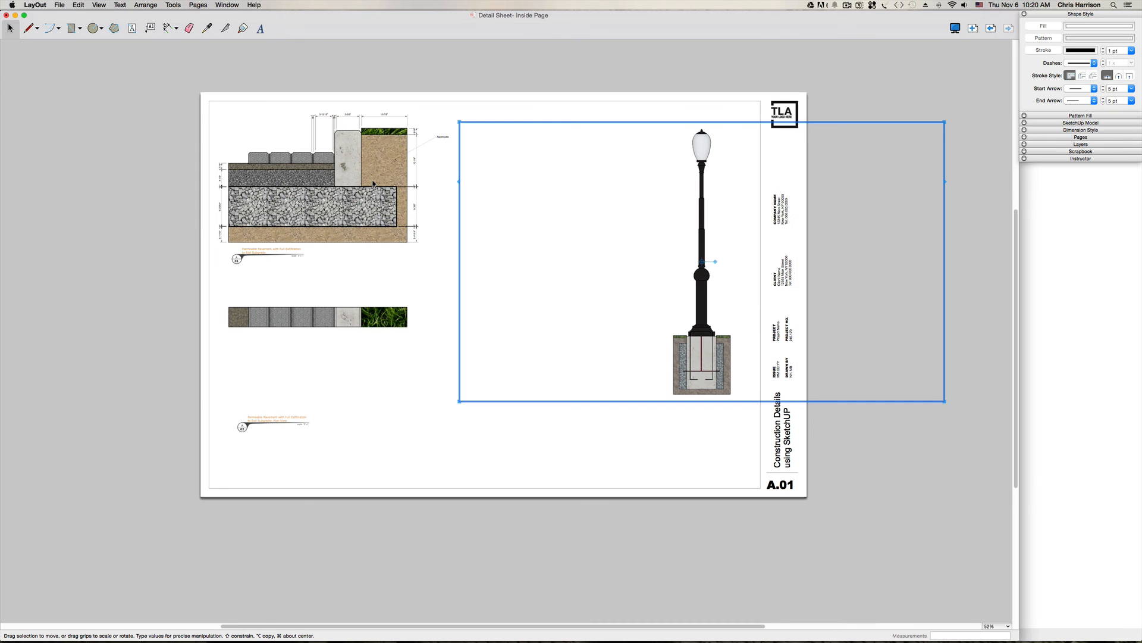
scroll(390, 171, up, 5)
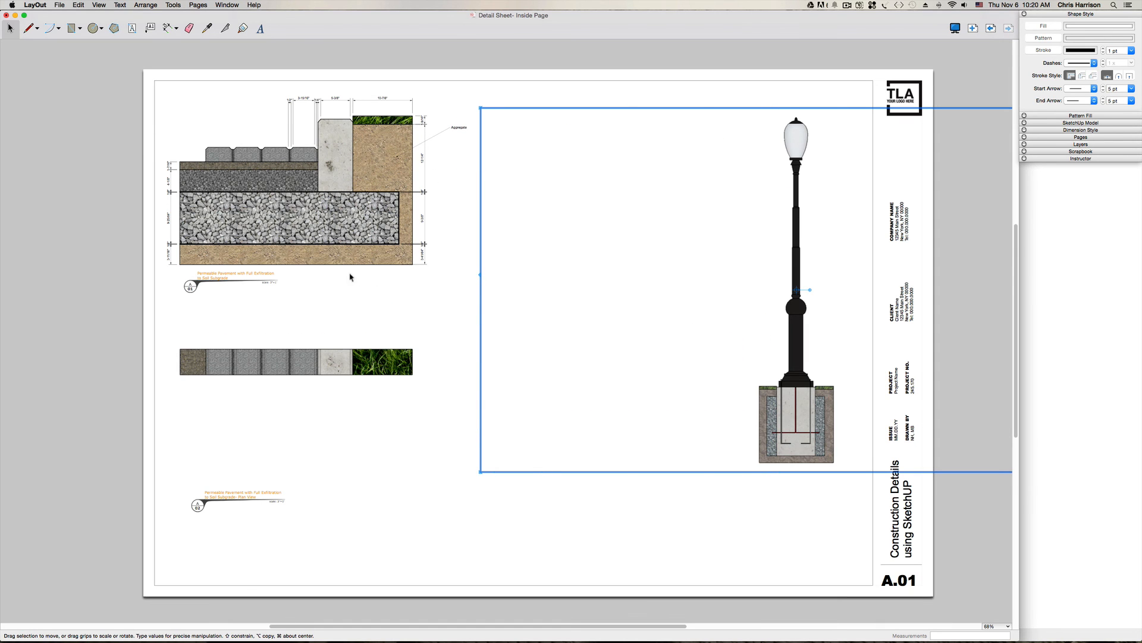
scroll(240, 201, down, 5)
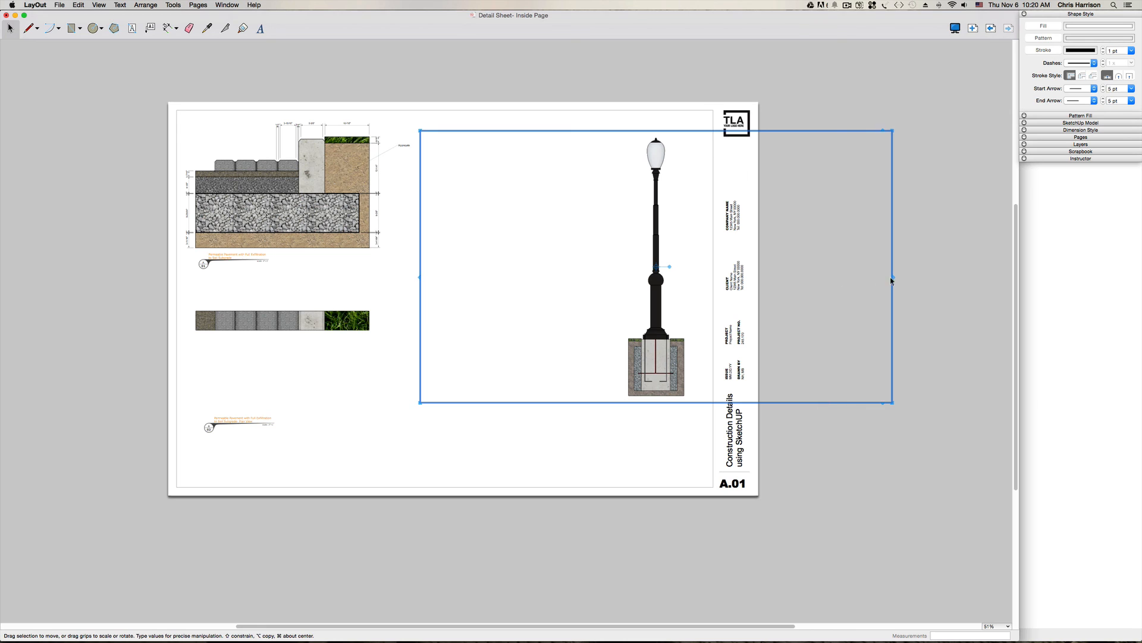
drag(896, 279, 565, 268)
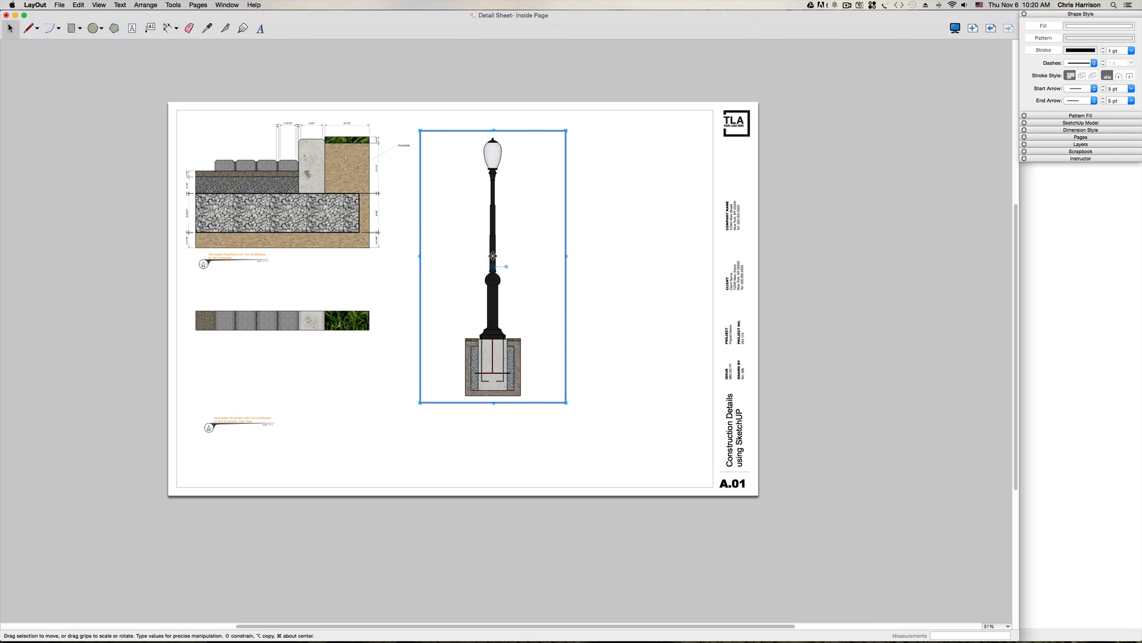
drag(494, 252, 510, 334)
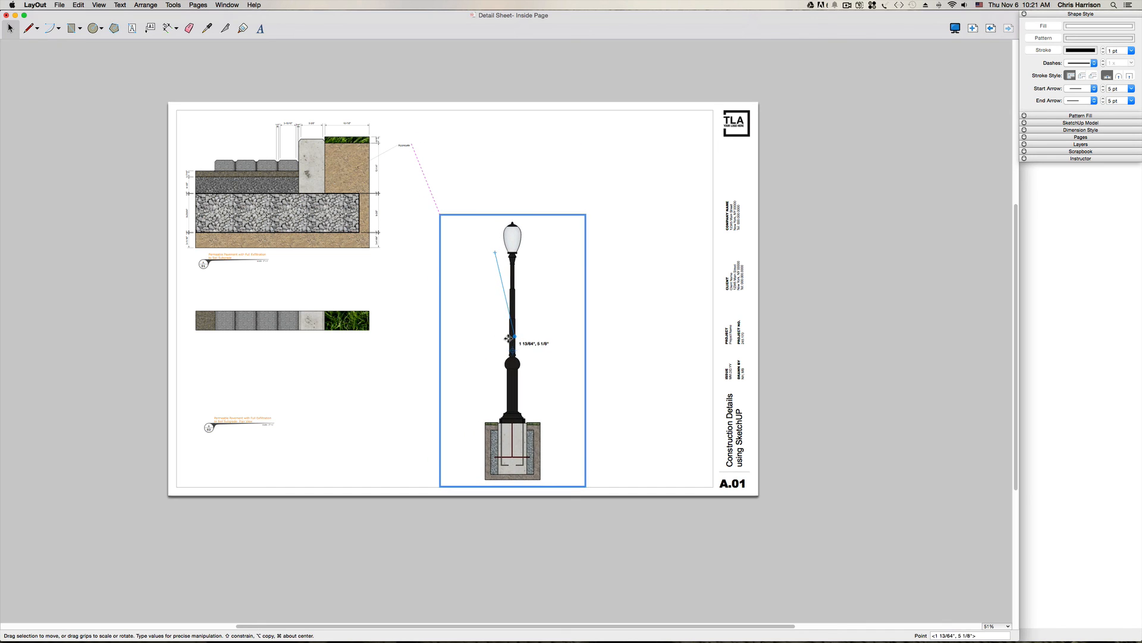
Step: Show the page grid and extend the light detail viewport up to the sheet's top border
click(142, 5)
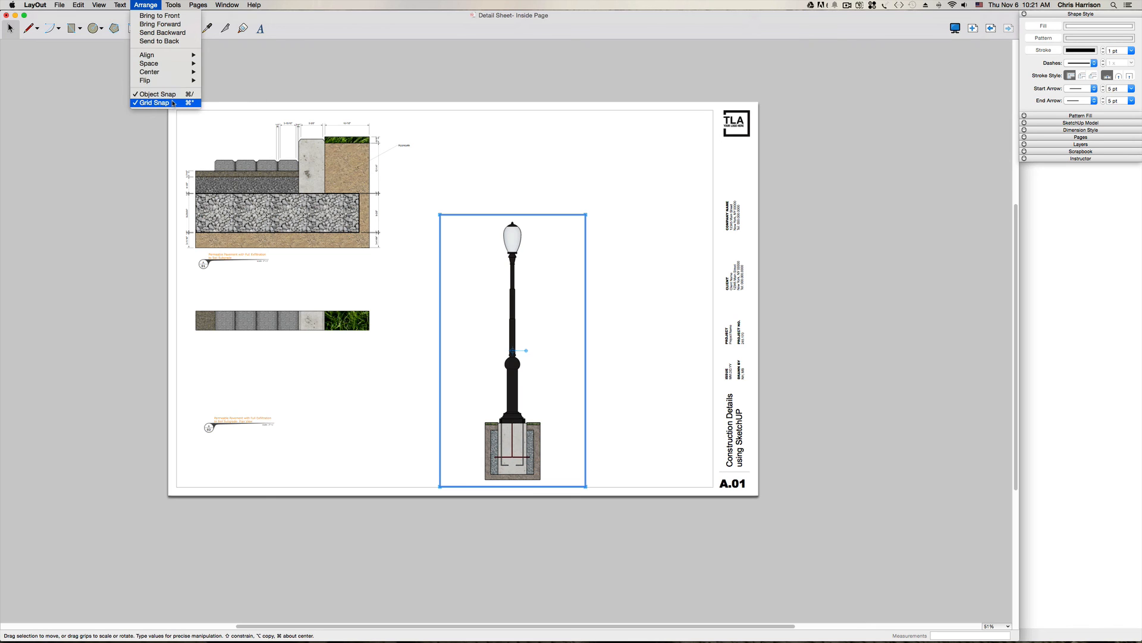
mouse_move(93, 6)
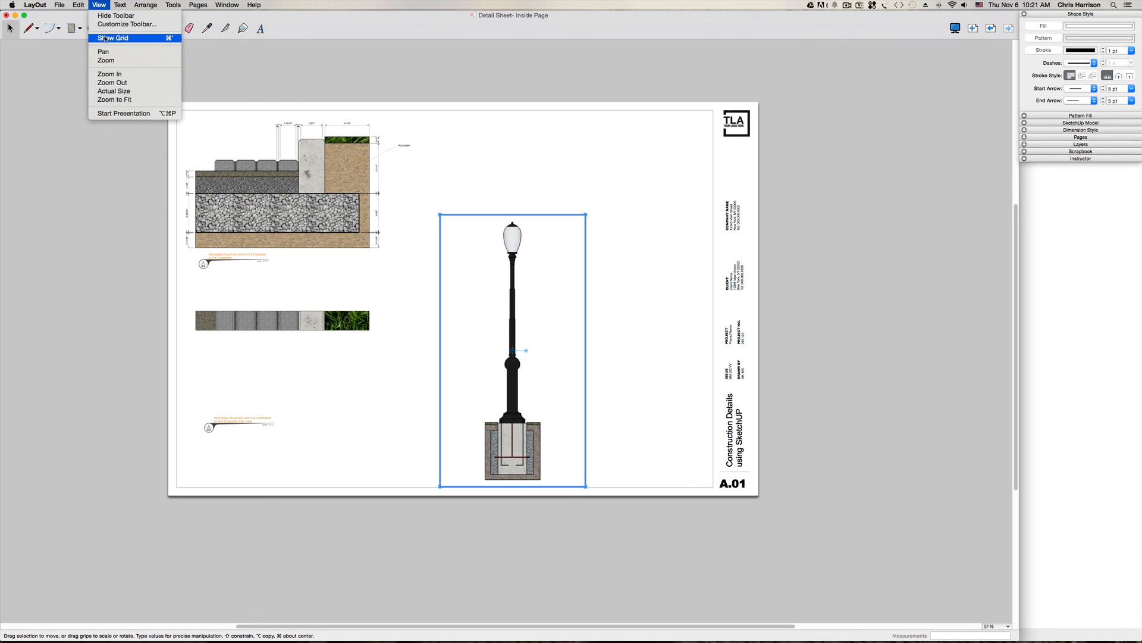
click(102, 38)
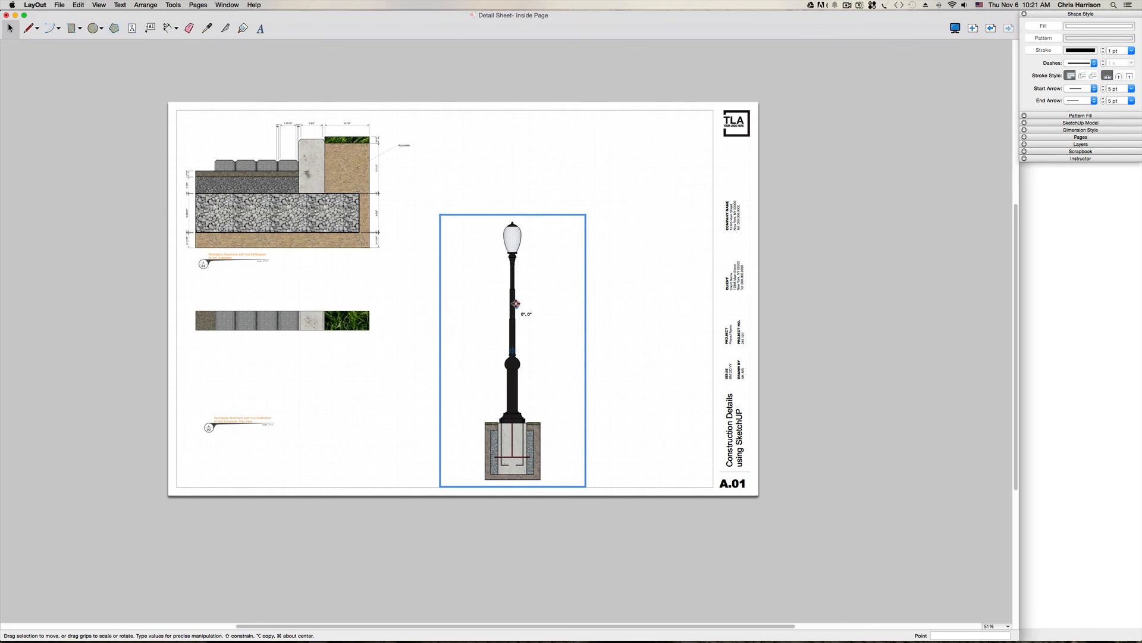
click(515, 303)
drag(517, 213, 517, 114)
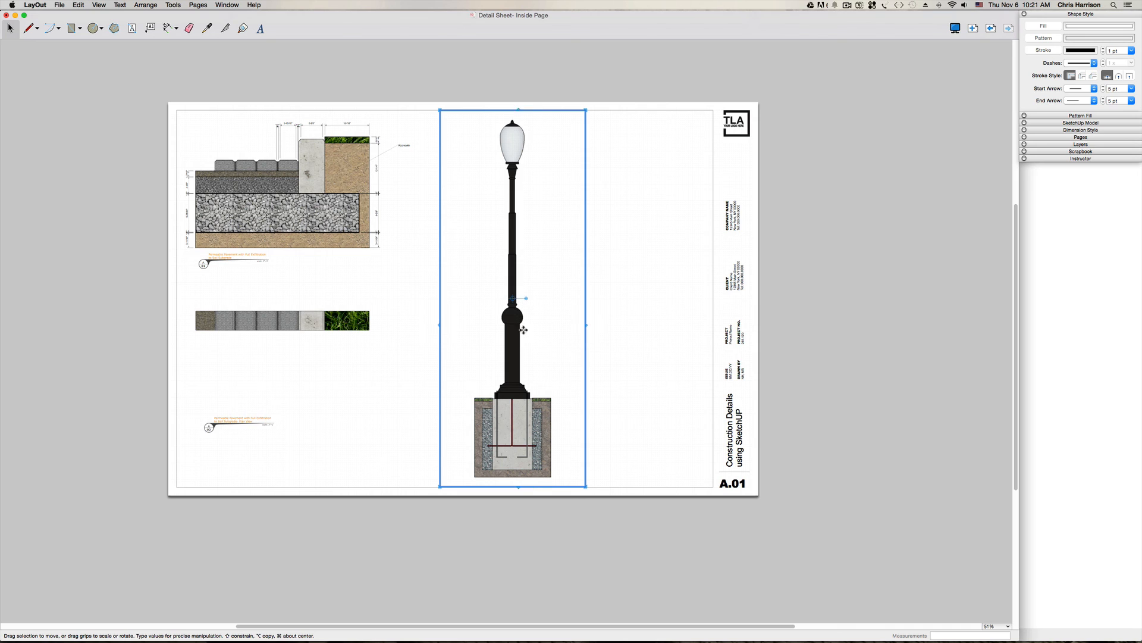
Step: Duplicate the light viewport on the side toward the title block, reduce the copy to a short, wider viewport, and place it around mid-height
drag(515, 353, 653, 363)
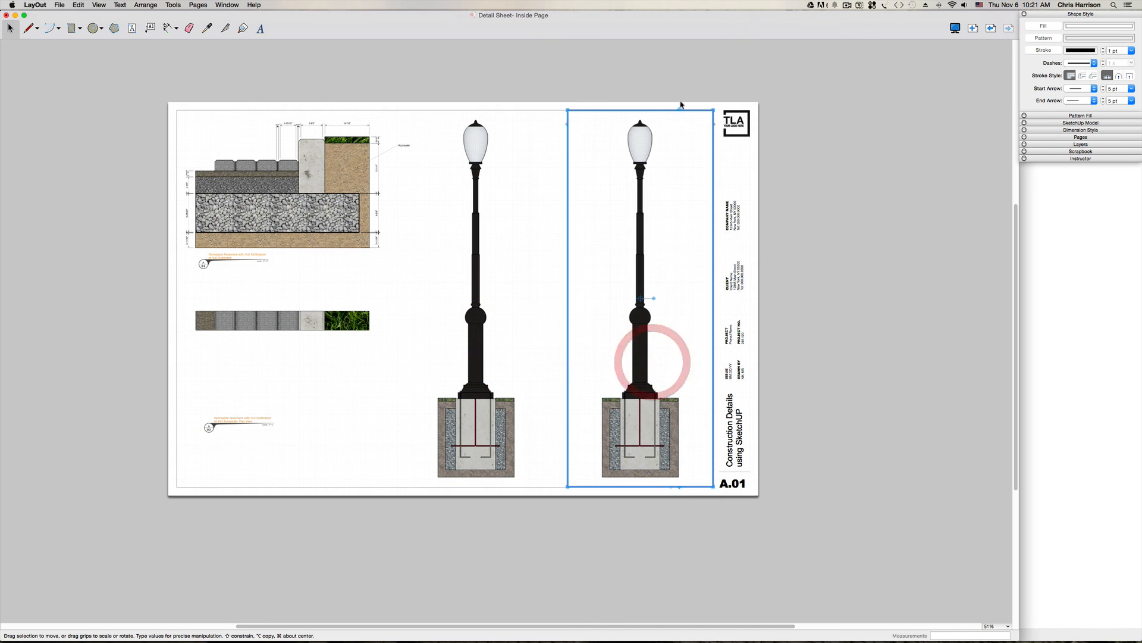
drag(658, 108, 655, 357)
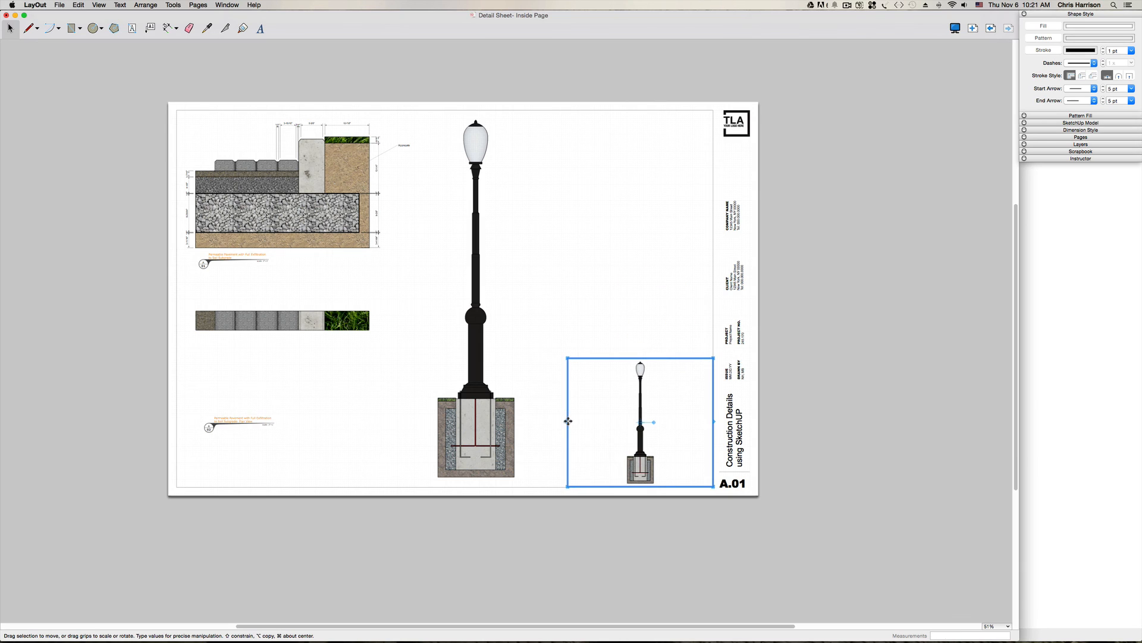
drag(566, 421, 549, 421)
key(space)
click(632, 406)
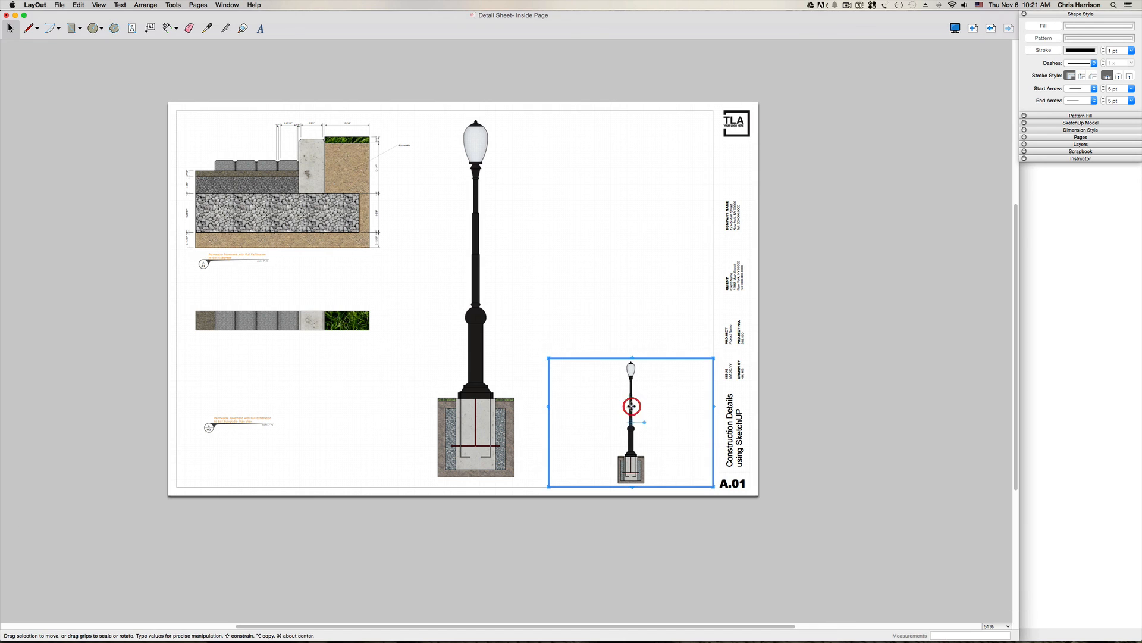
drag(630, 410, 632, 278)
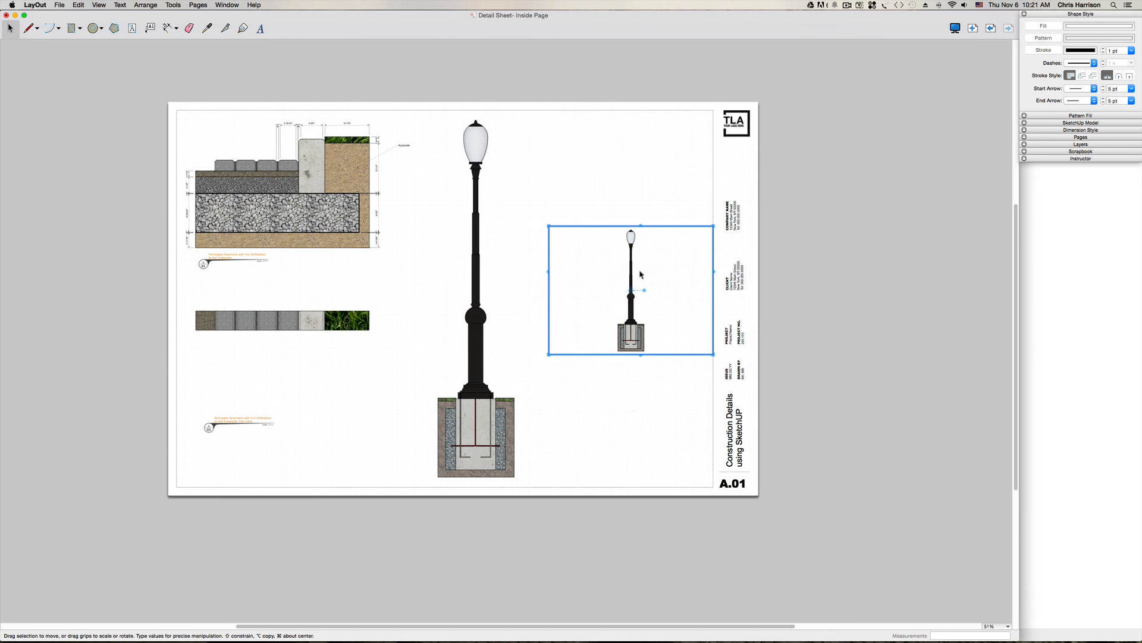
double_click(659, 317)
scroll(648, 319, up, 8)
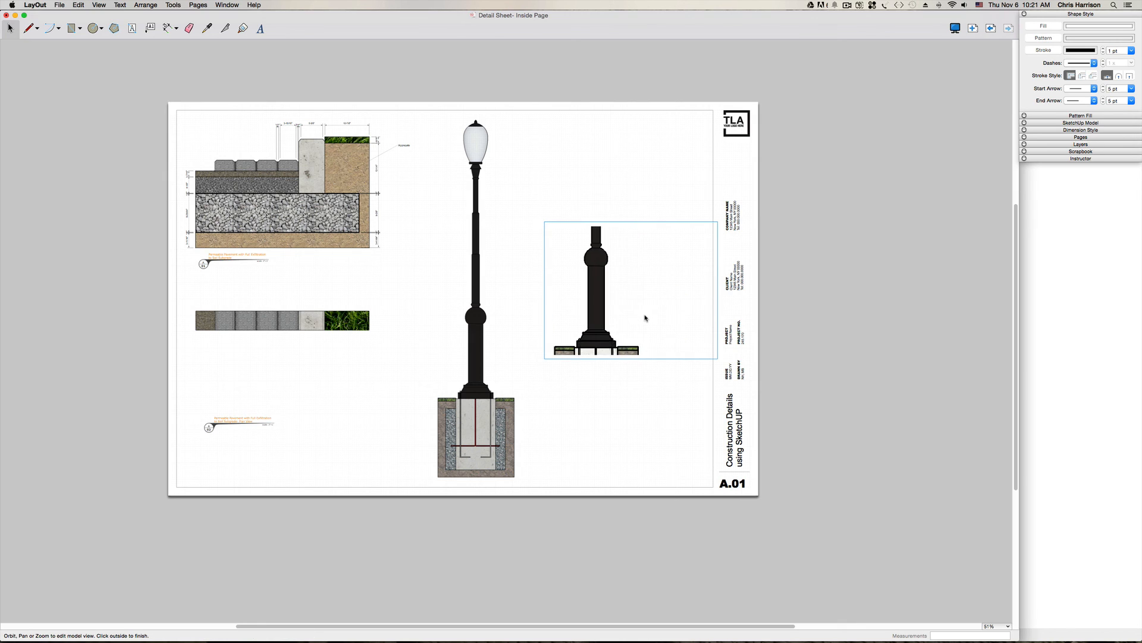
scroll(643, 317, up, 2)
shift+middle_drag(642, 317, 676, 270)
click(631, 291)
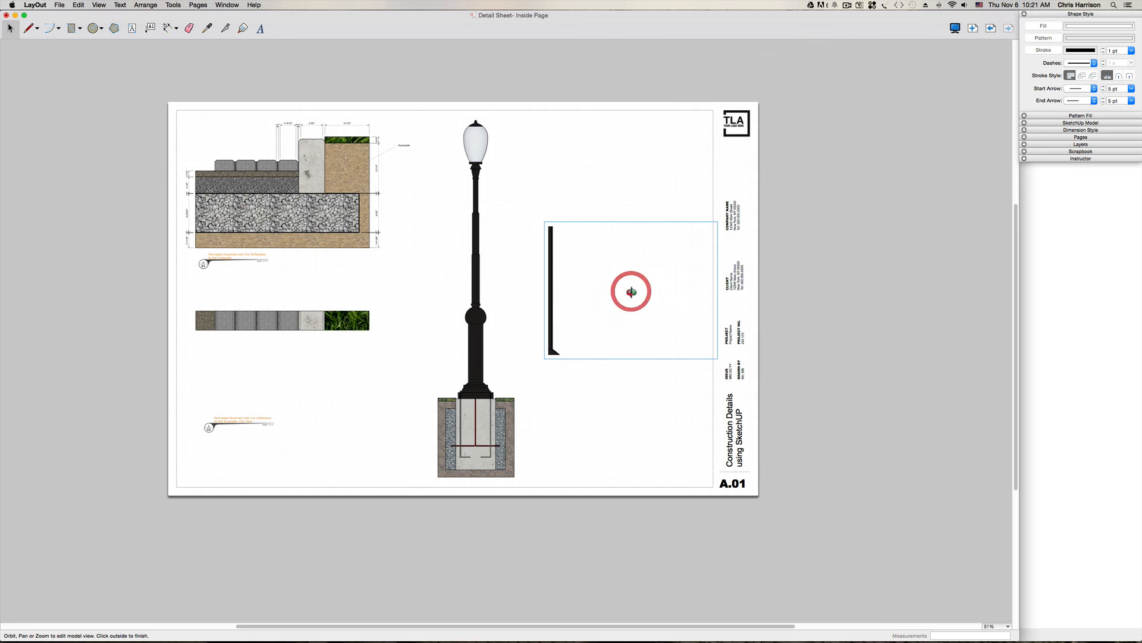
click(645, 280)
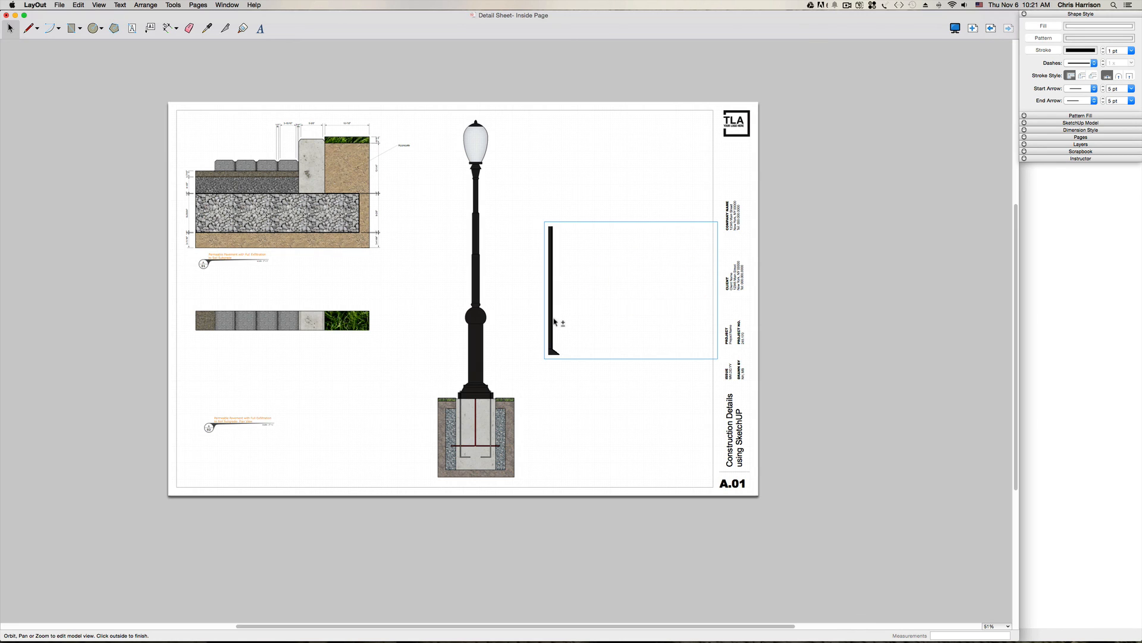
click(589, 304)
click(609, 296)
scroll(603, 320, down, 5)
scroll(583, 334, down, 3)
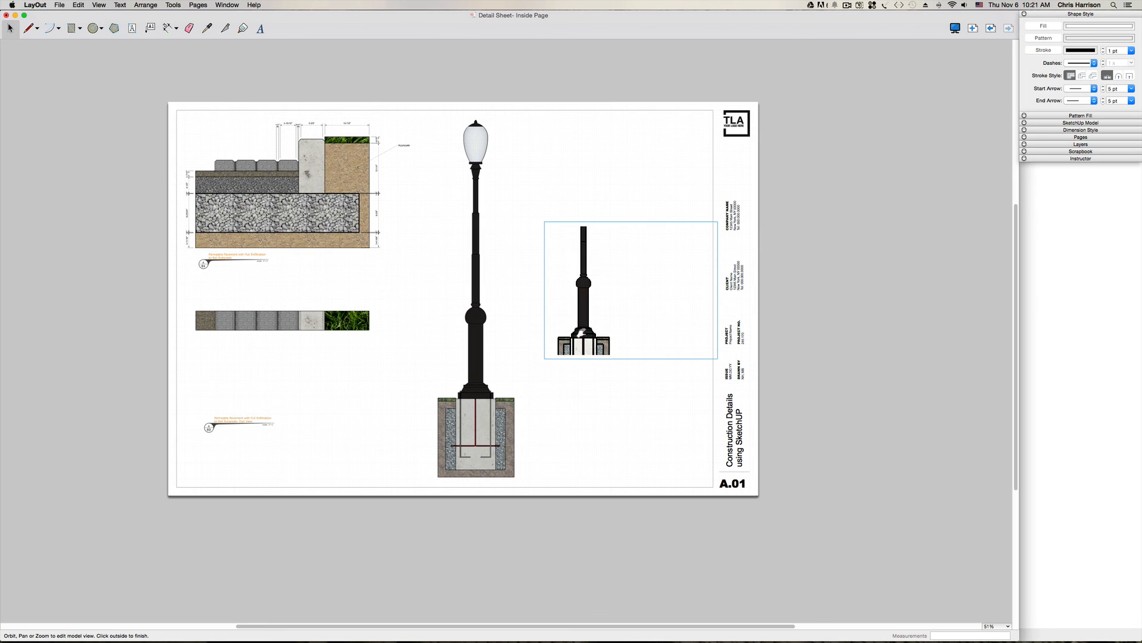
click(602, 321)
key(h)
middle_drag(600, 321, 665, 272)
click(606, 303)
scroll(583, 335, down, 3)
click(666, 273)
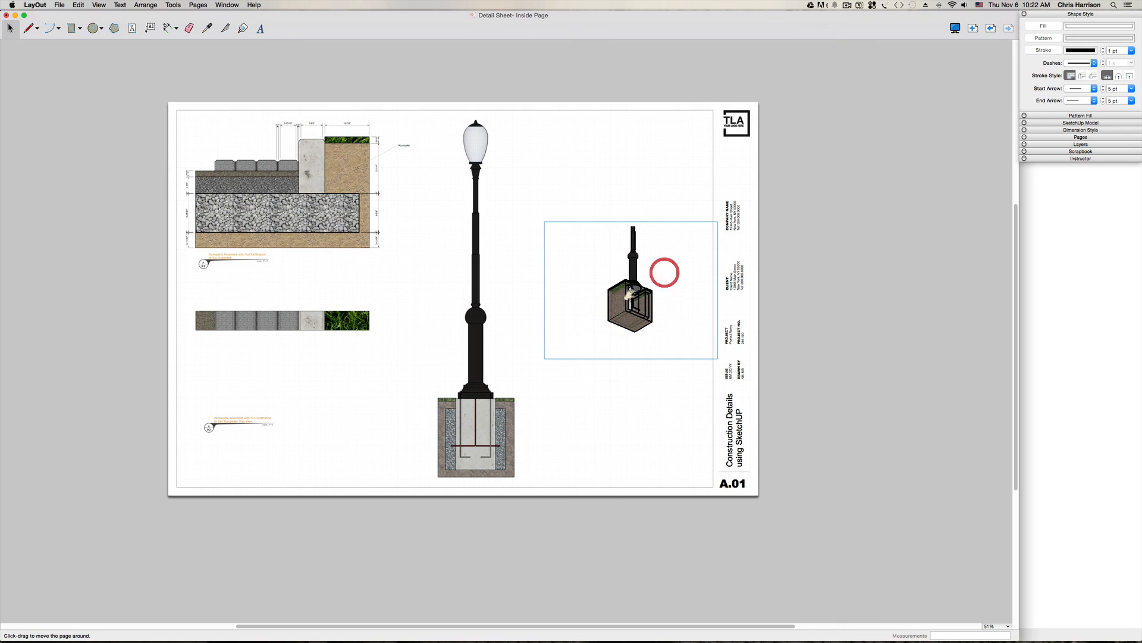
scroll(626, 297, up, 3)
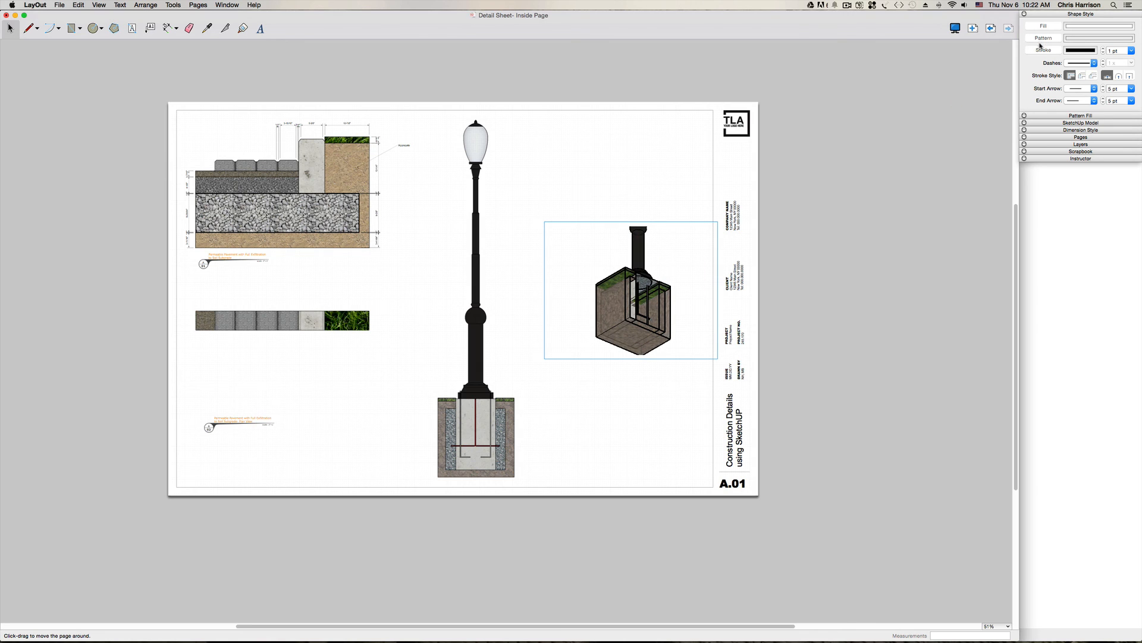
Step: Switch the smaller viewport's Ortho projection off and back on to reset its front view
click(1096, 123)
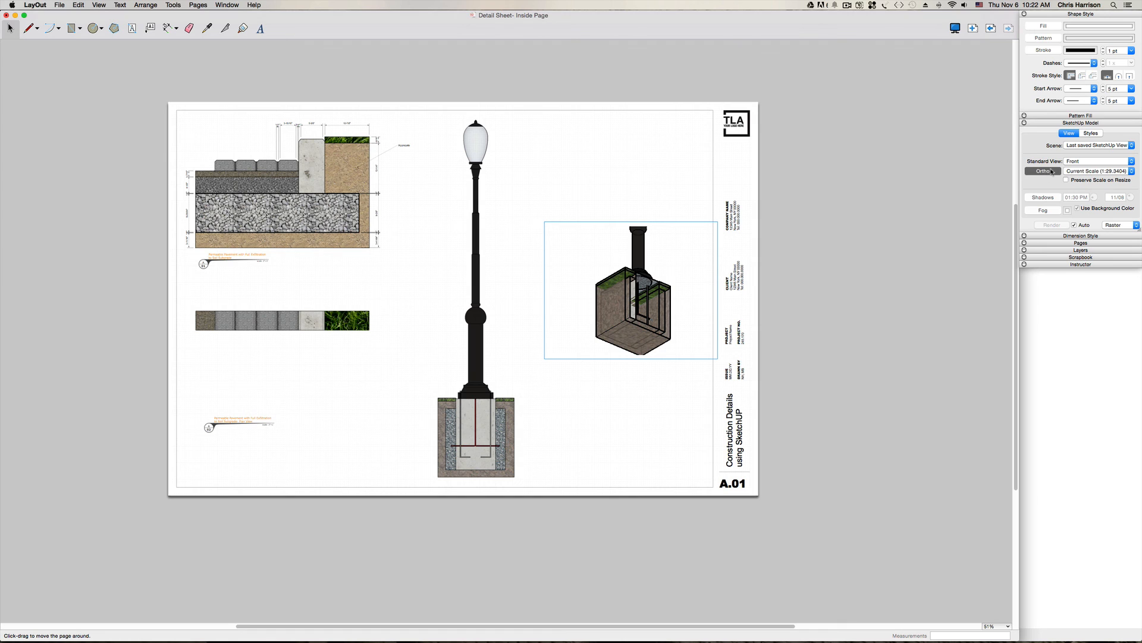
click(1052, 171)
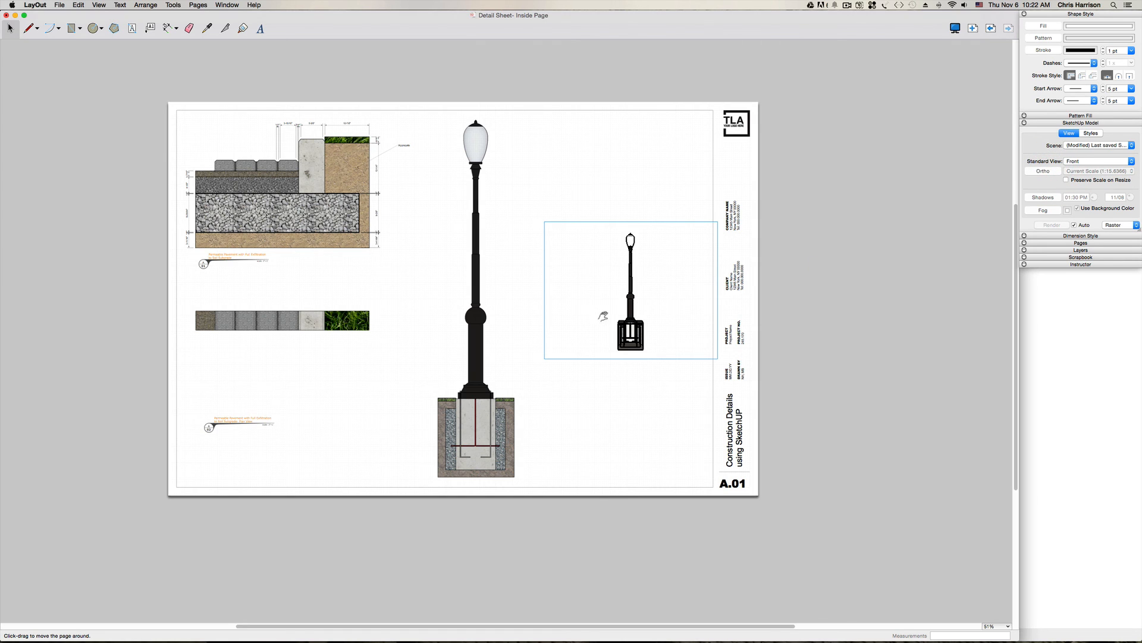
scroll(608, 316, up, 4)
middle_drag(635, 321, 627, 285)
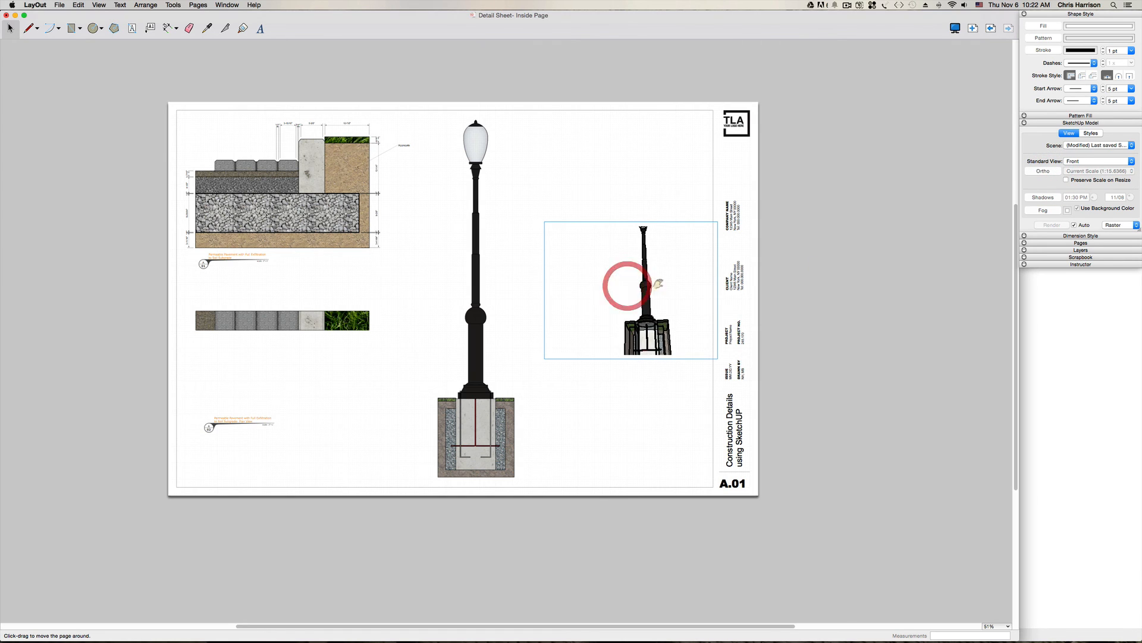
click(1041, 171)
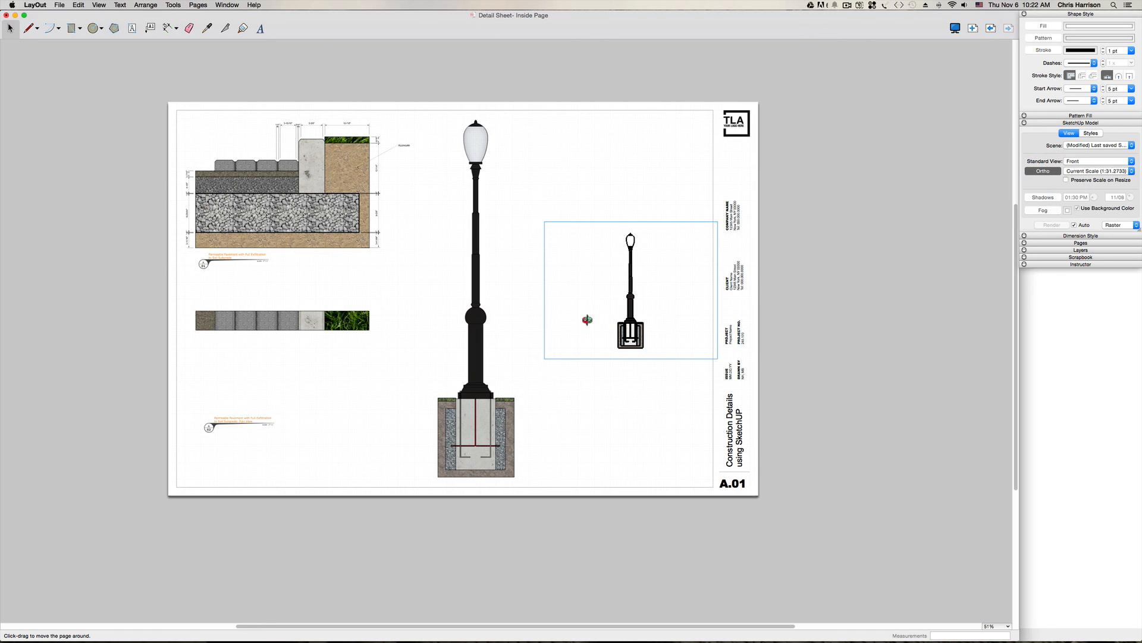
Step: Frame the lamp's footing inside the smaller viewport and set its scale to 1 1/2" = 1'-0" (1:8)
middle_drag(630, 324, 625, 294)
scroll(624, 297, up, 8)
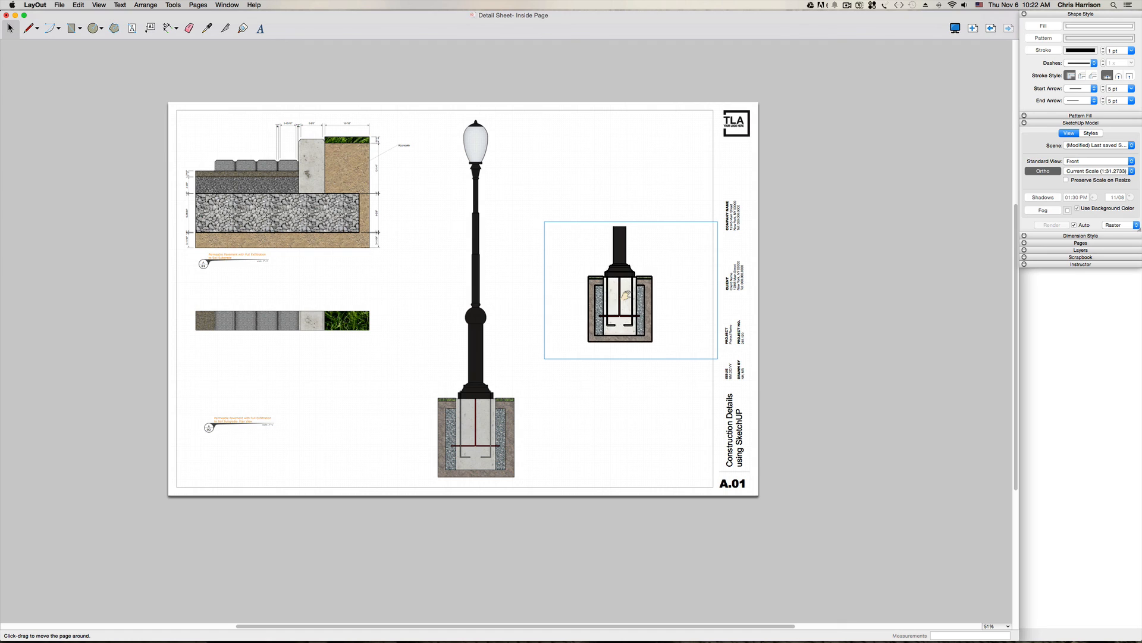
middle_drag(621, 299, 626, 278)
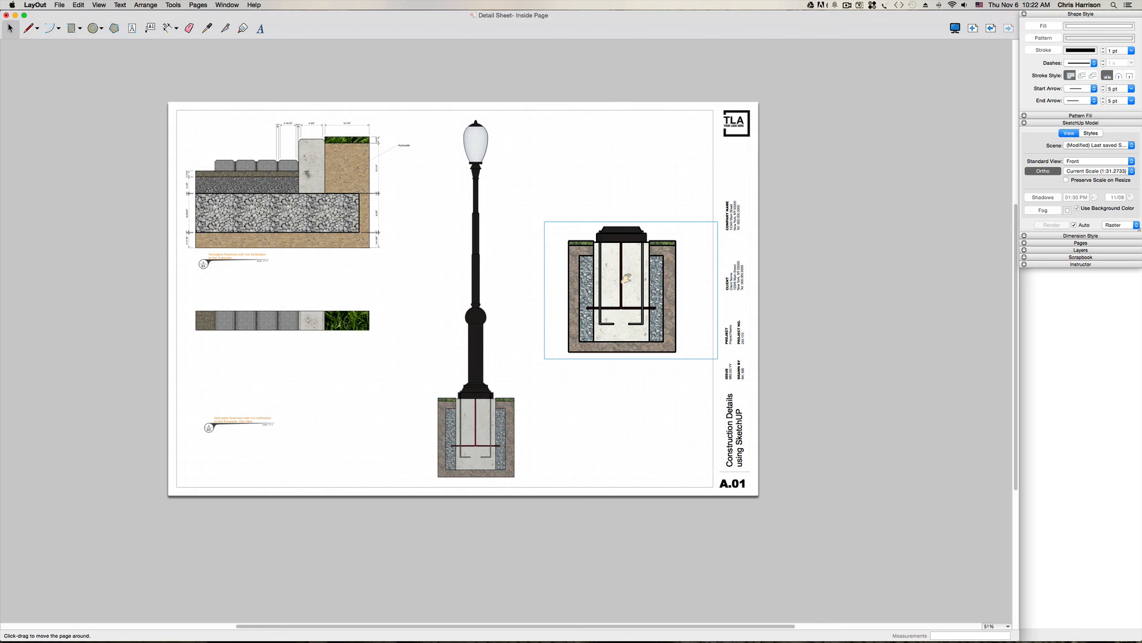
click(626, 277)
click(10, 28)
click(623, 257)
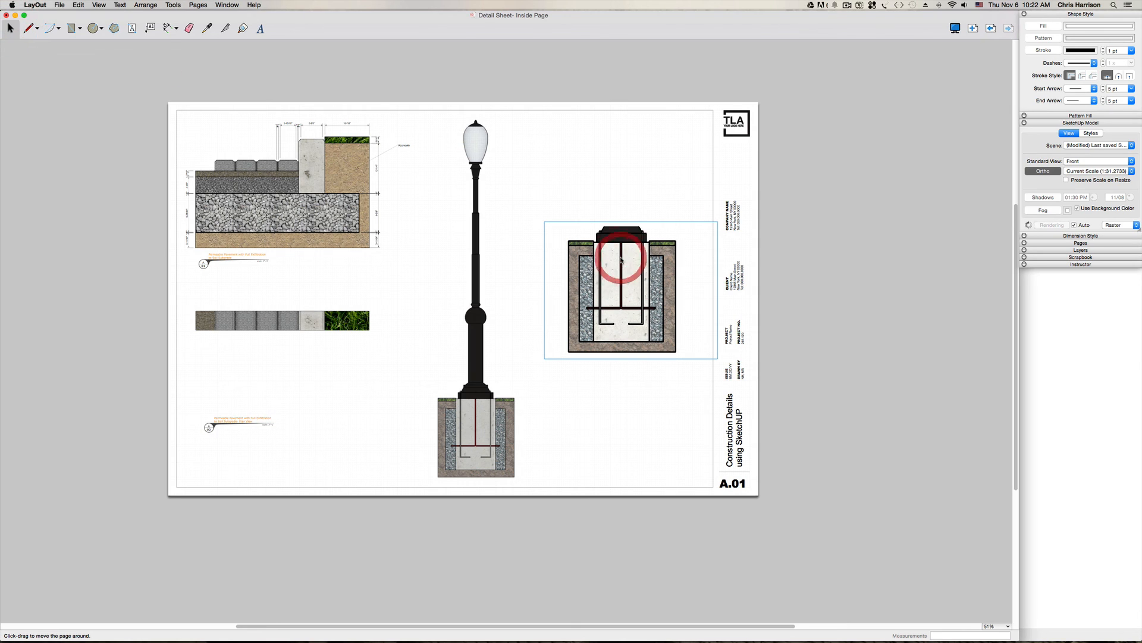
click(1130, 171)
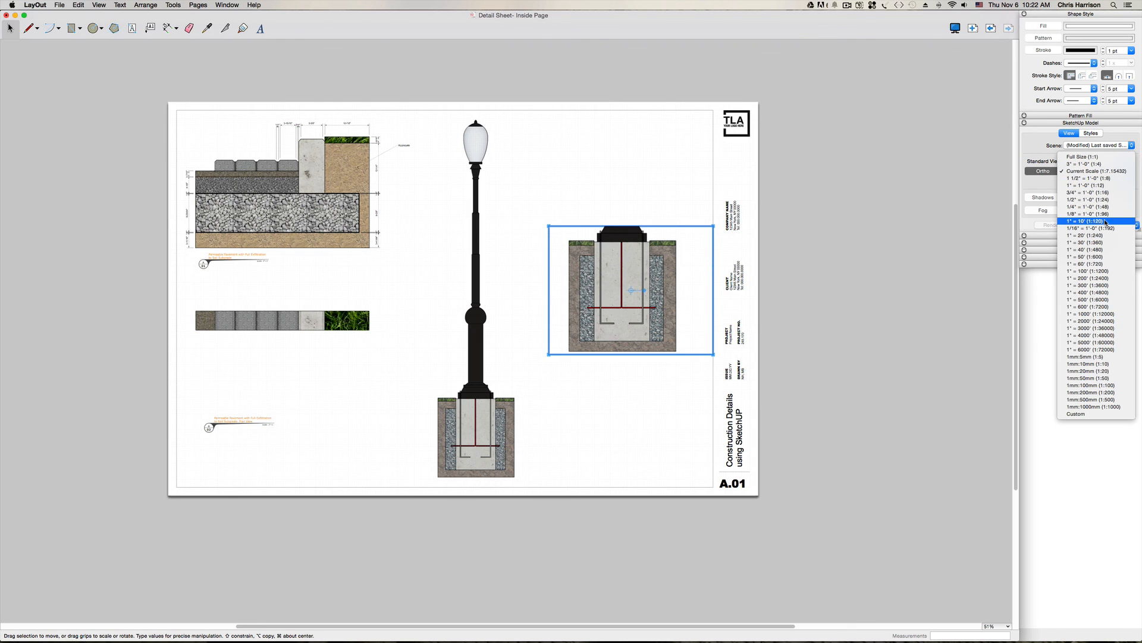
click(1121, 178)
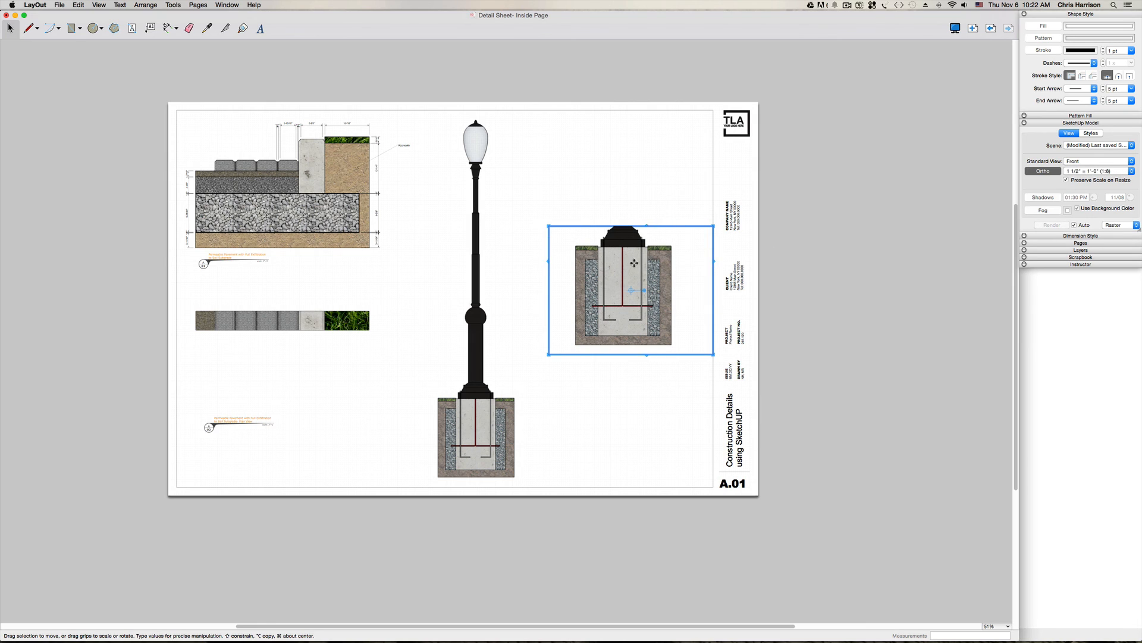
Step: Move the footing viewport down beside the full lamp post and nudge it until both footing bases align
mouse_move(628, 263)
mouse_down()
mouse_move(588, 245)
mouse_move(599, 249)
mouse_move(615, 228)
mouse_move(605, 196)
mouse_move(614, 394)
mouse_up()
scroll(562, 472, up, 2)
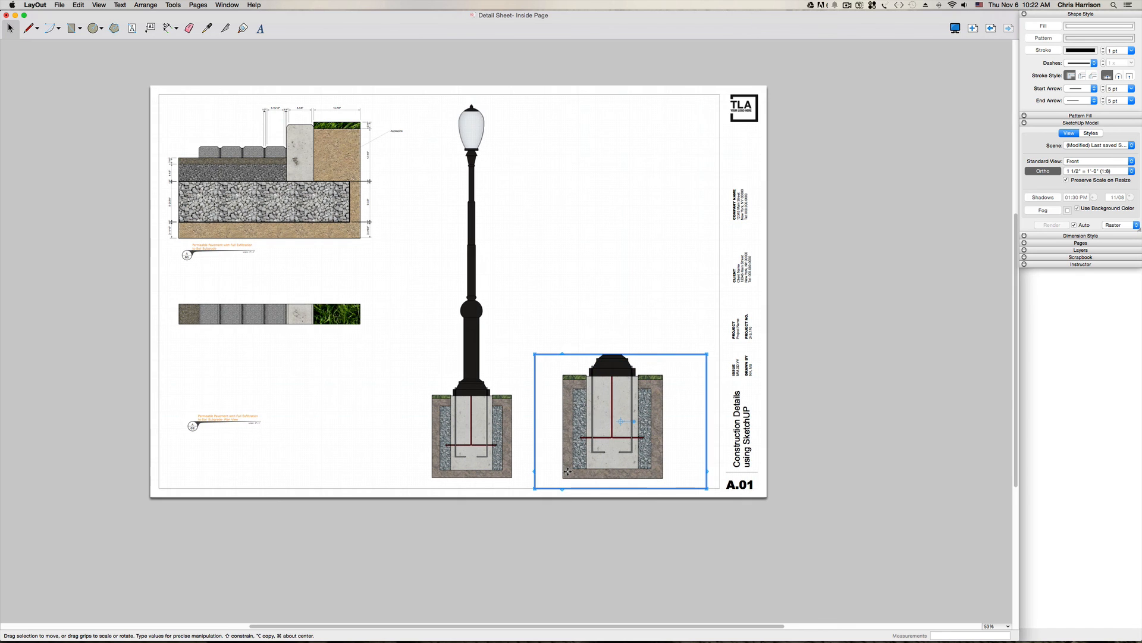
scroll(567, 472, up, 10)
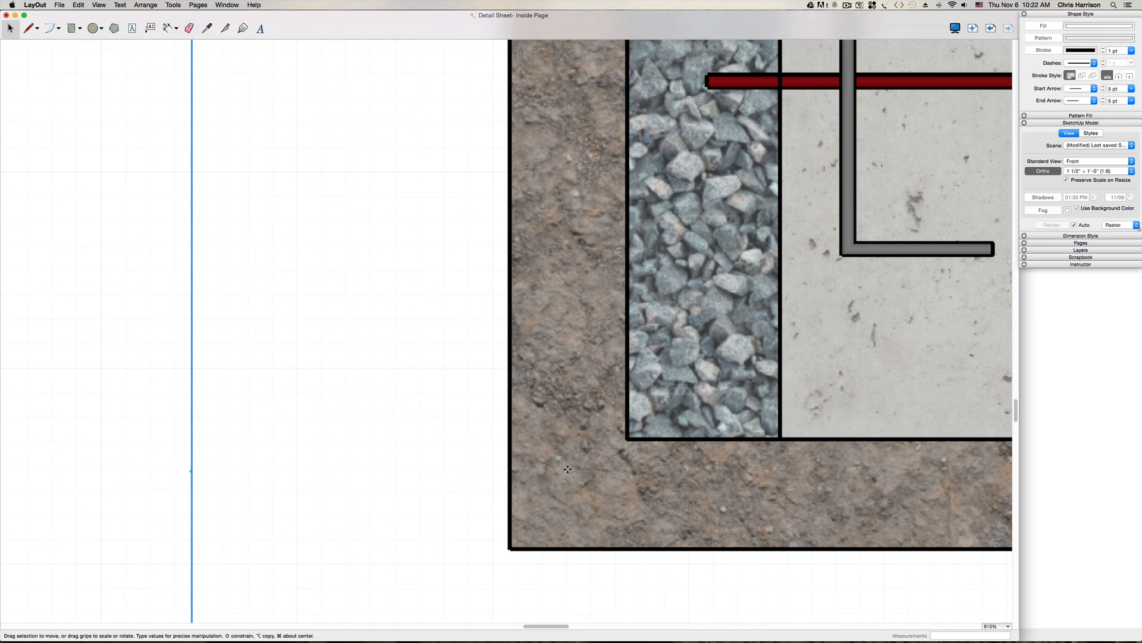
scroll(566, 454, down, 2)
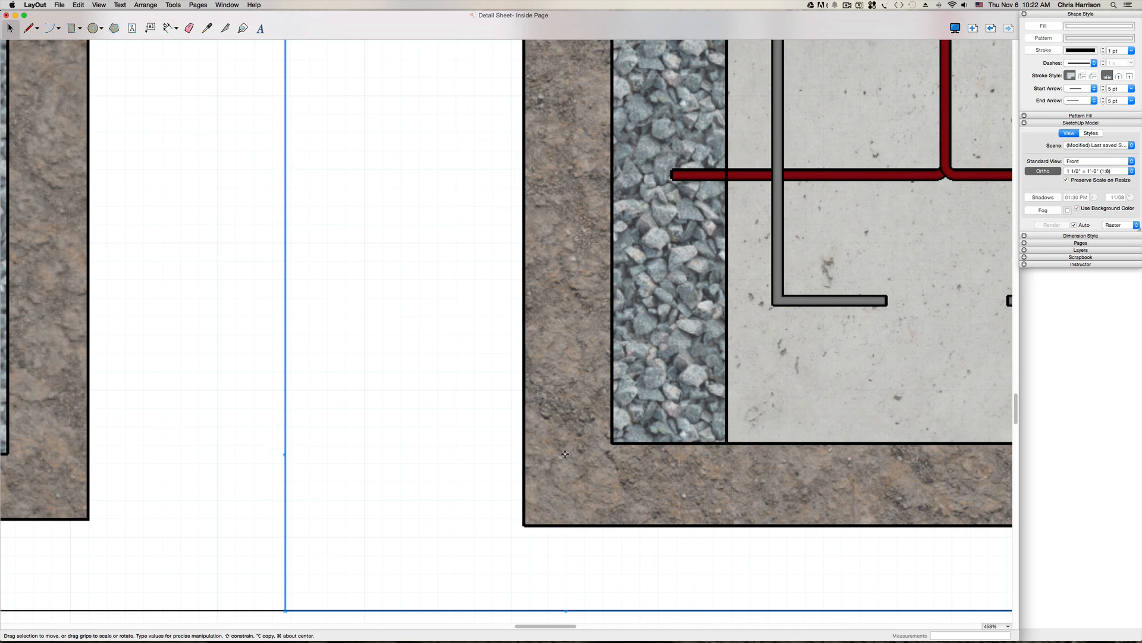
key(Up)
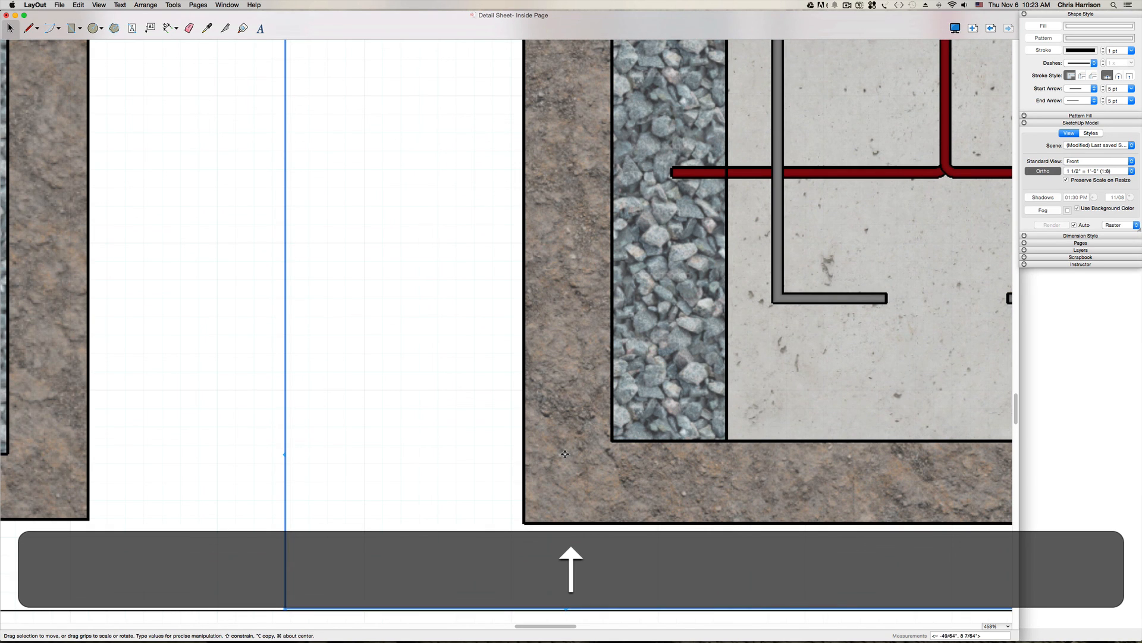
key(Up)
key(Up)
key(Up)
key(Up)
key(Down)
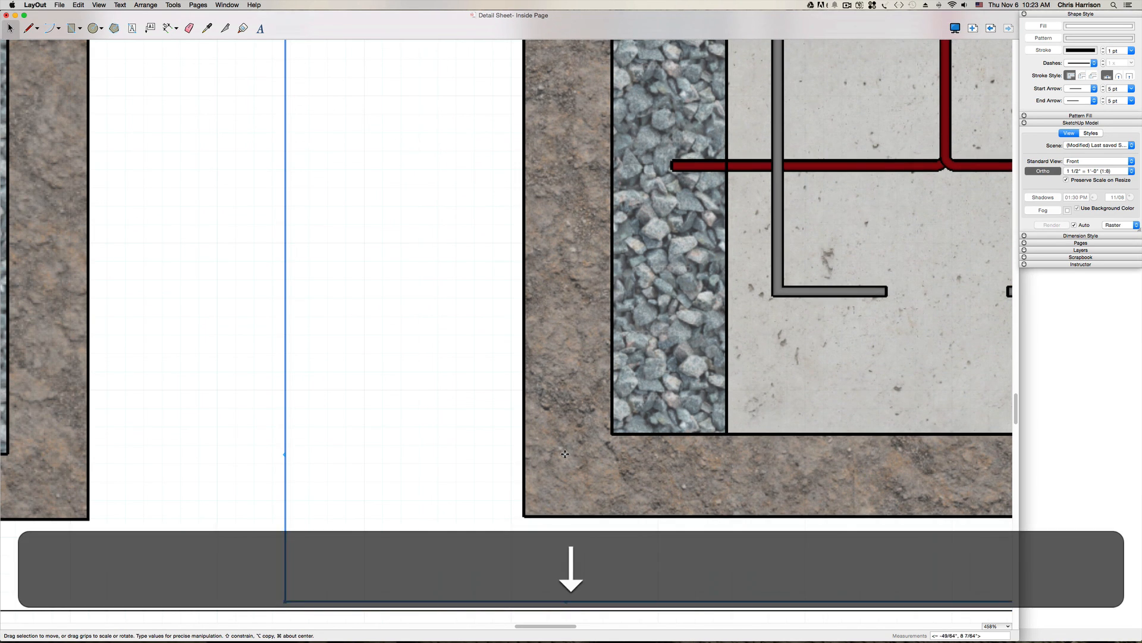
key(Down)
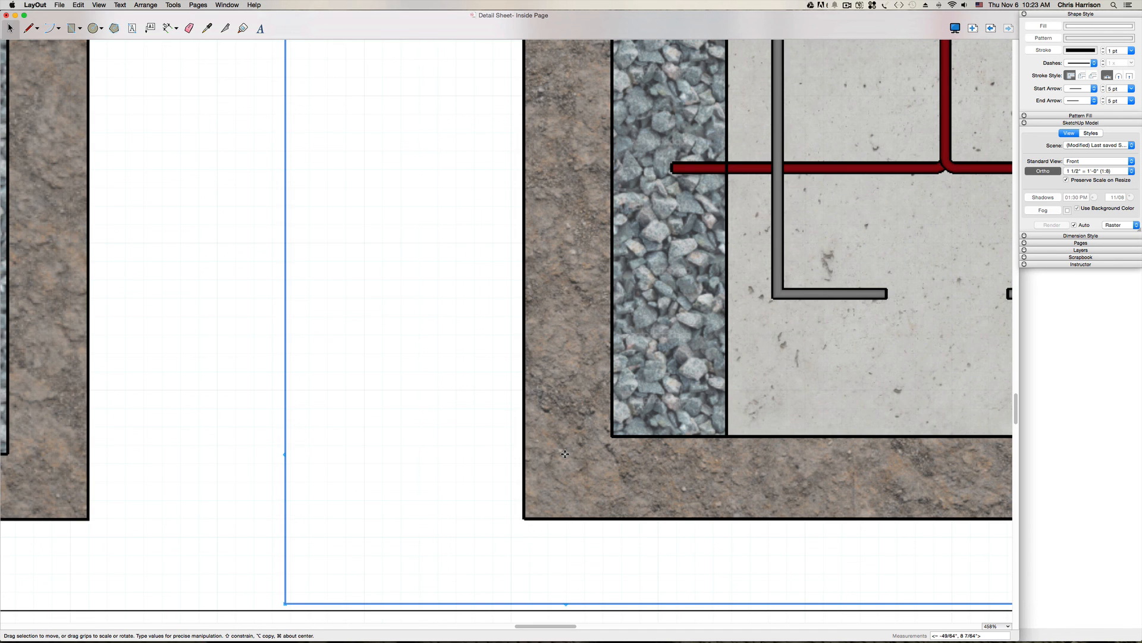
scroll(581, 485, down, 6)
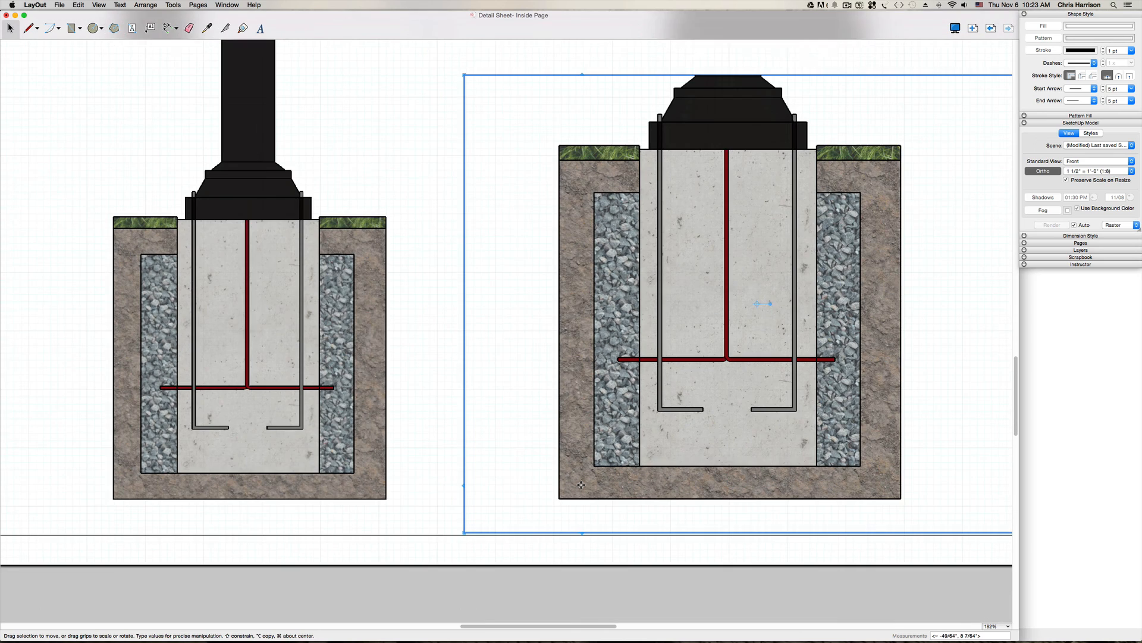
scroll(581, 485, down, 9)
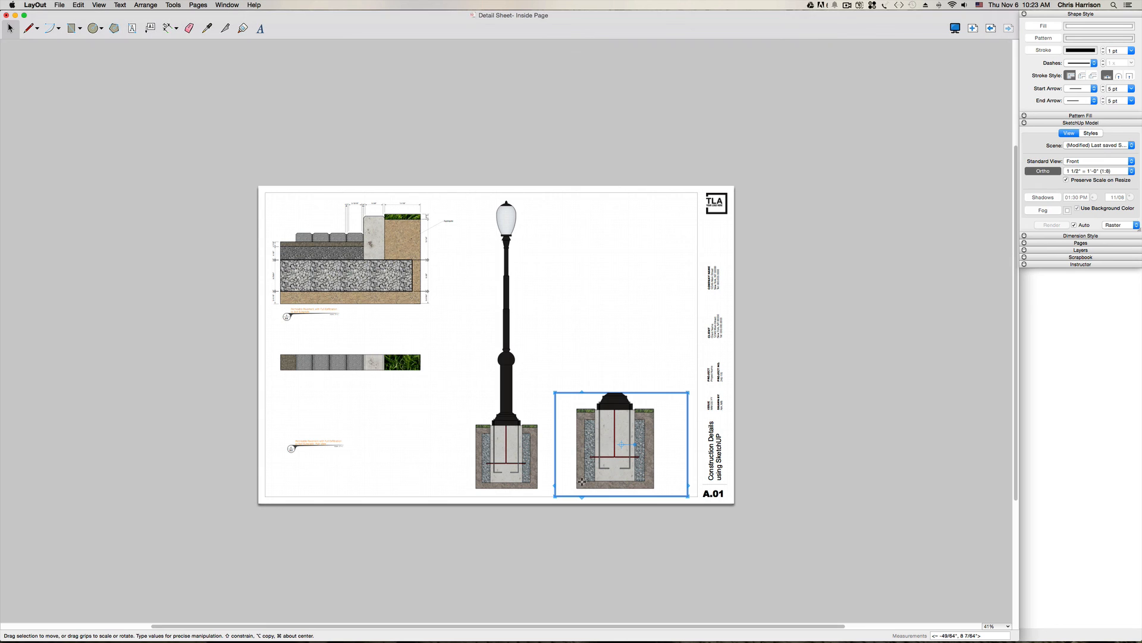
Step: Duplicate the footing viewport directly above the original
click(780, 403)
click(577, 441)
alt+drag(599, 434, 604, 286)
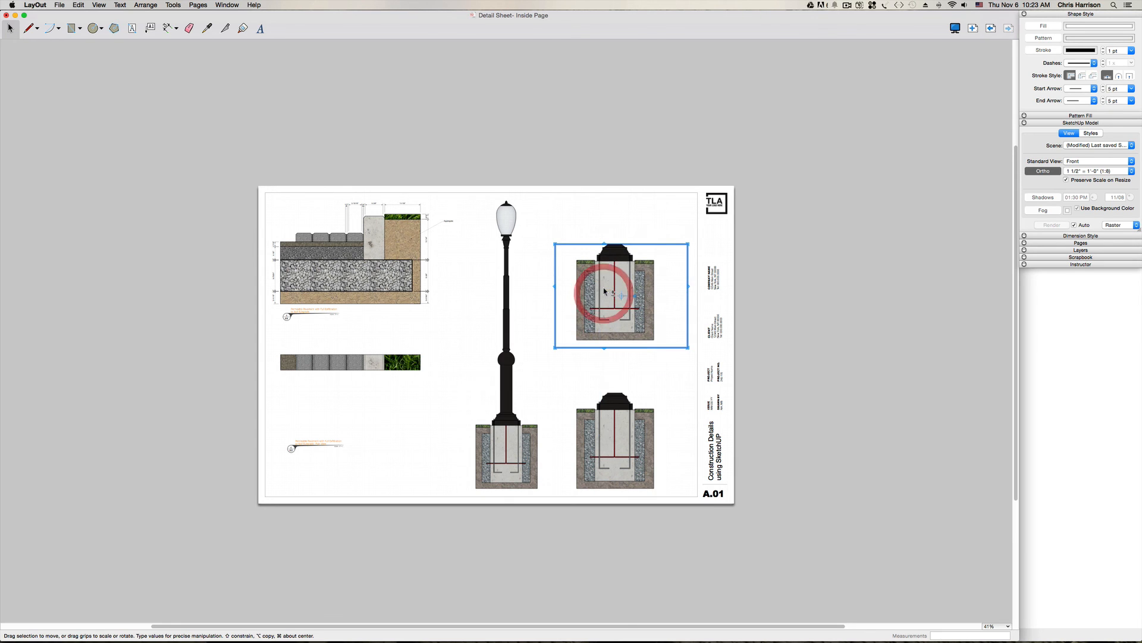
scroll(619, 287, up, 2)
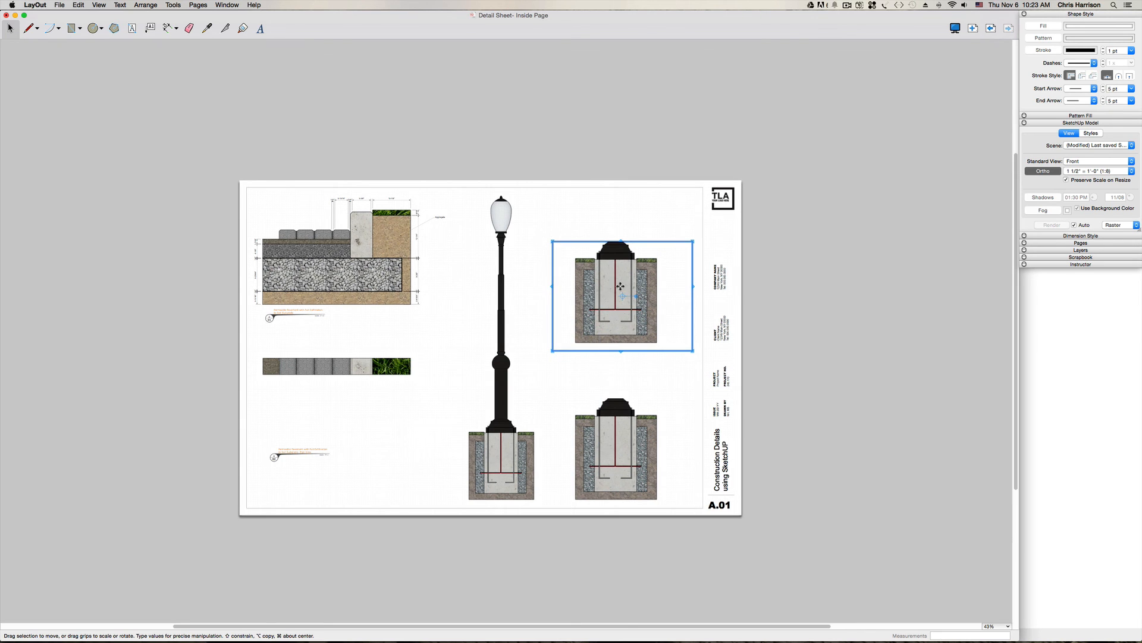
Step: Reframe the model view inside the upper duplicate viewport to show the lamp head, keeping the front view and 1 1/2" = 1'-0" (1:8) scale
double_click(665, 296)
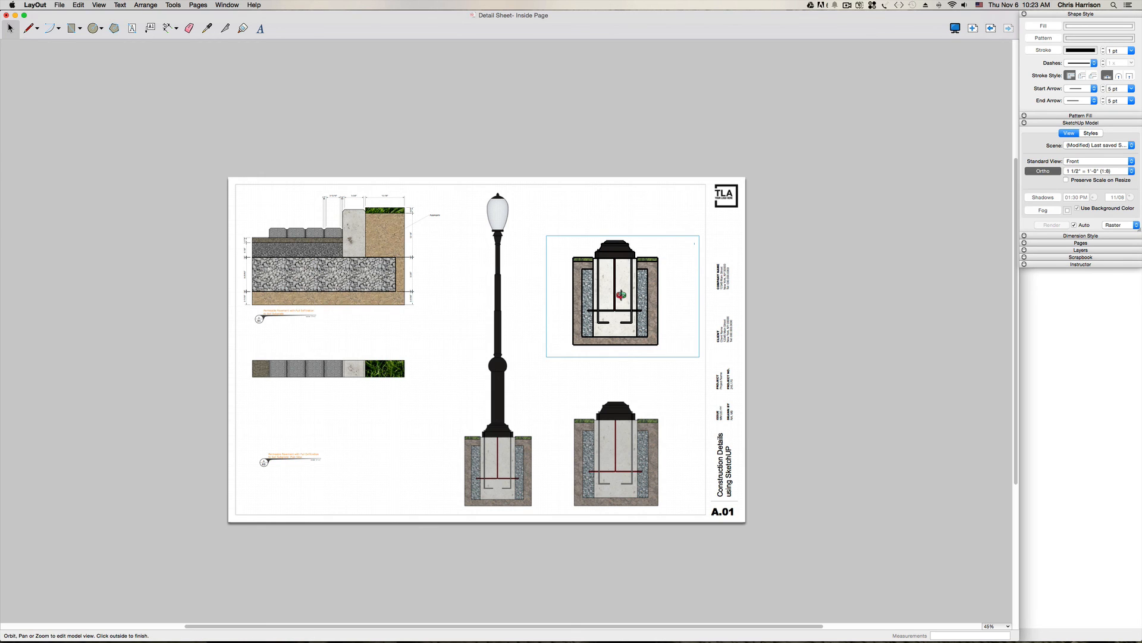
key(h)
drag(619, 295, 605, 479)
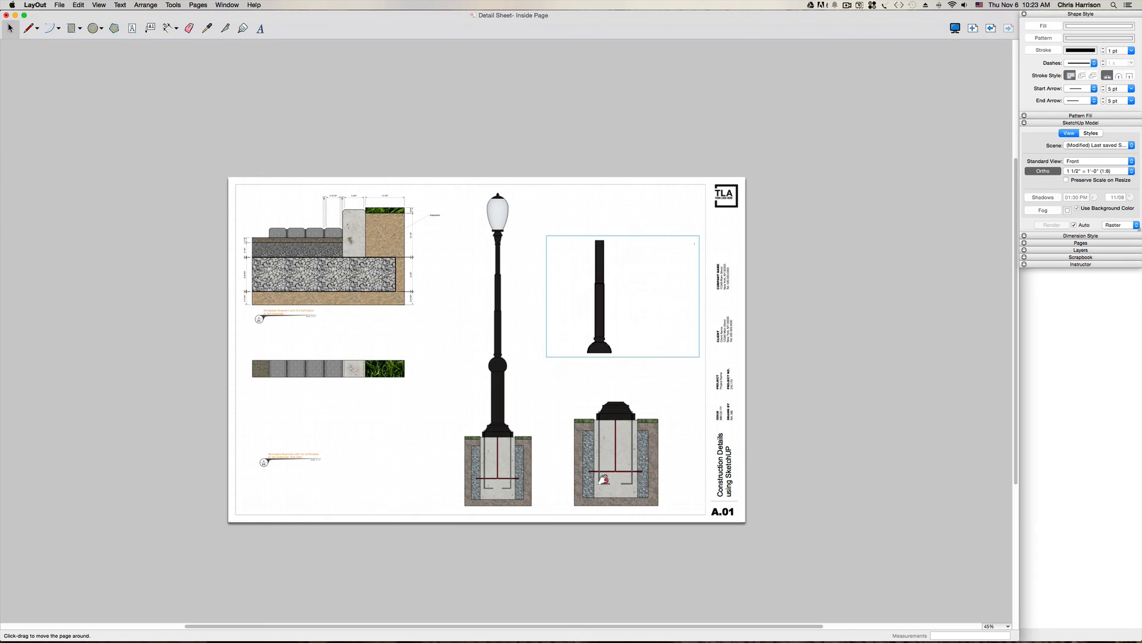
drag(619, 303, 620, 433)
mouse_move(623, 326)
mouse_down()
mouse_move(643, 329)
mouse_move(640, 317)
mouse_up()
click(647, 319)
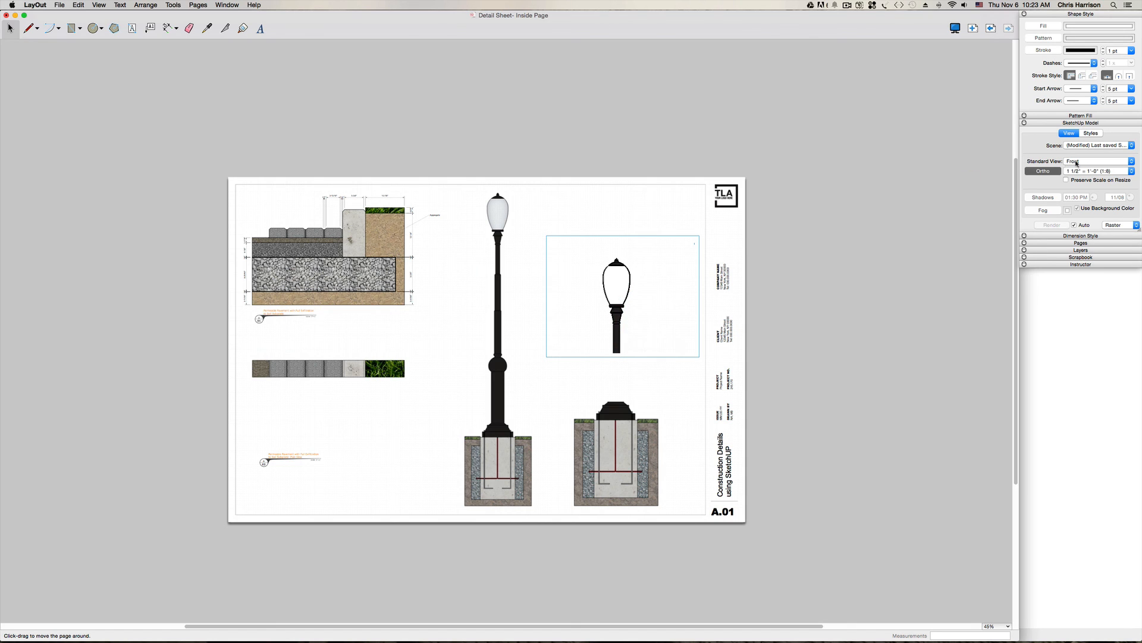
scroll(629, 302, up, 2)
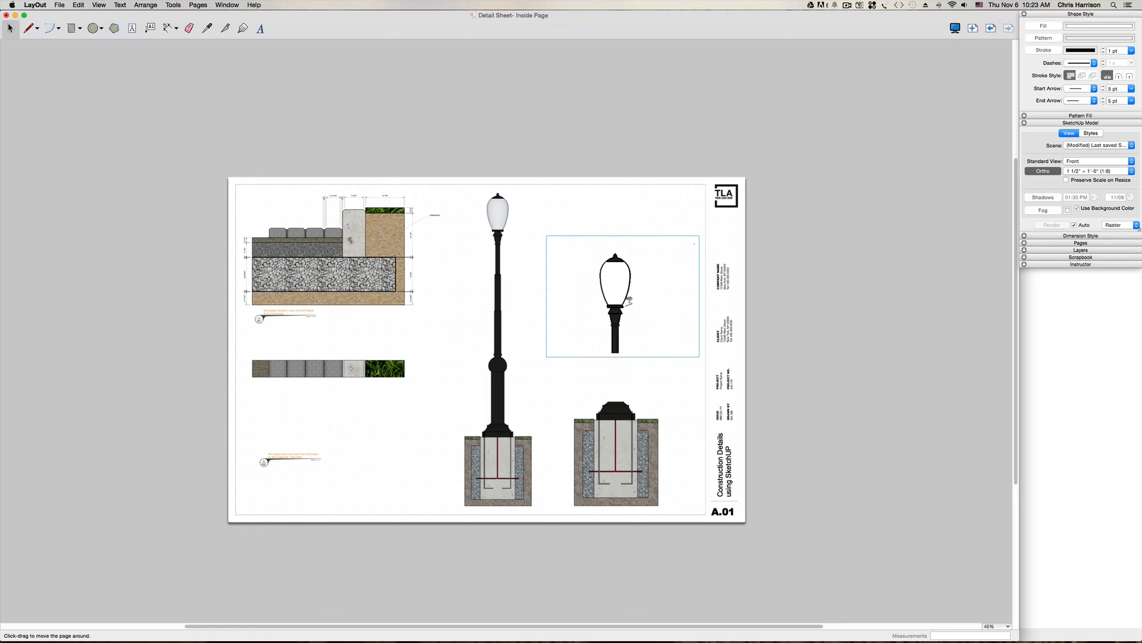
scroll(629, 301, up, 2)
click(652, 334)
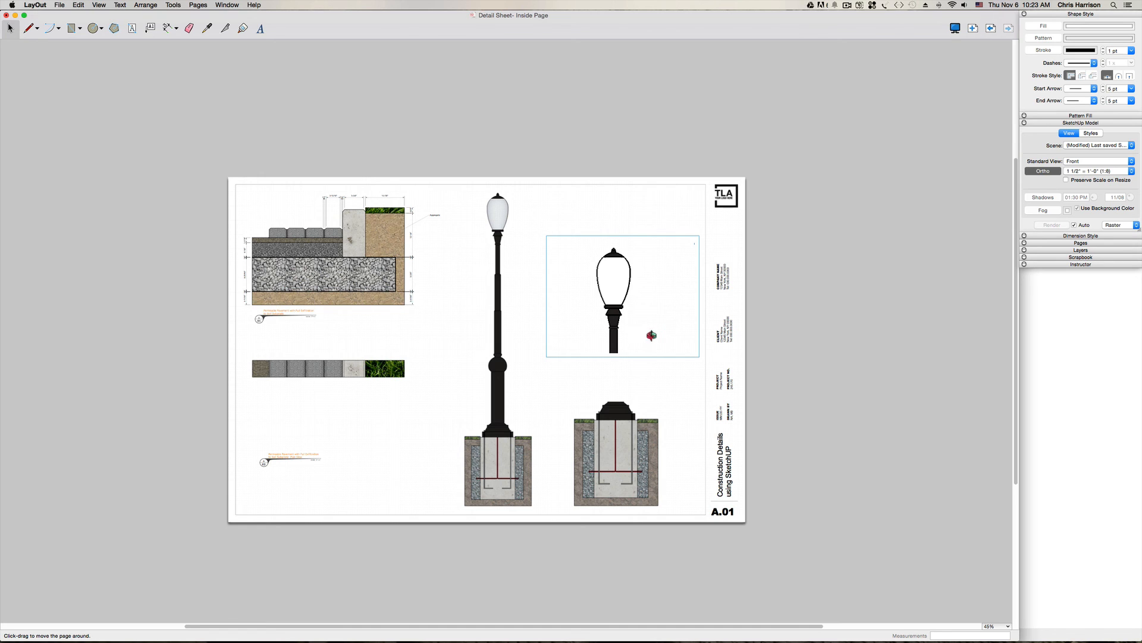
click(665, 382)
click(655, 370)
key(space)
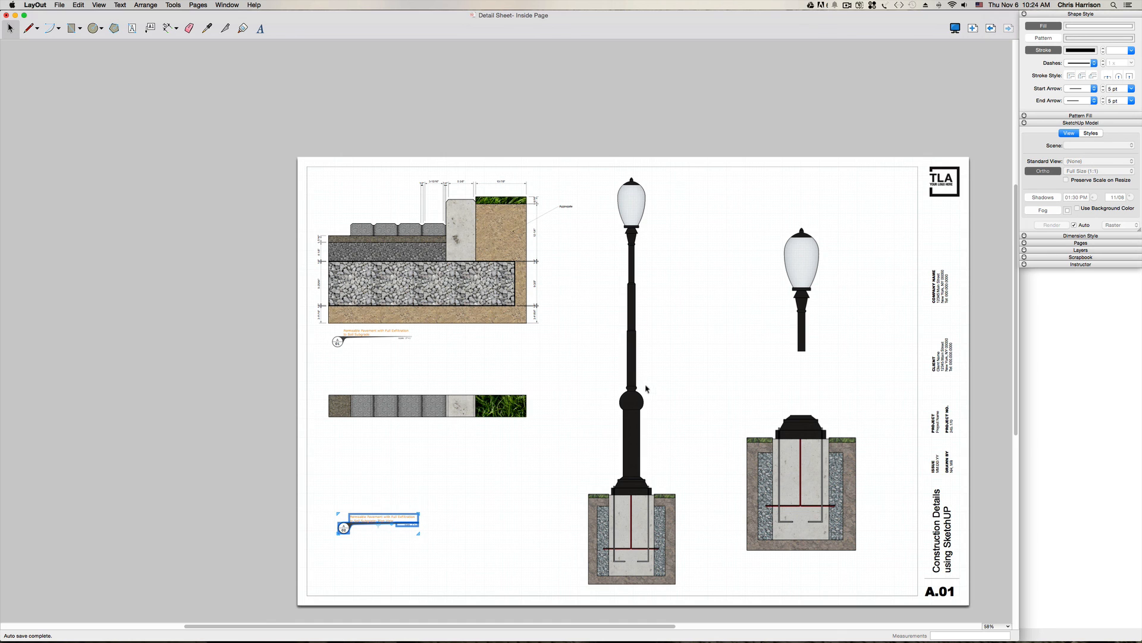
scroll(637, 481, up, 1)
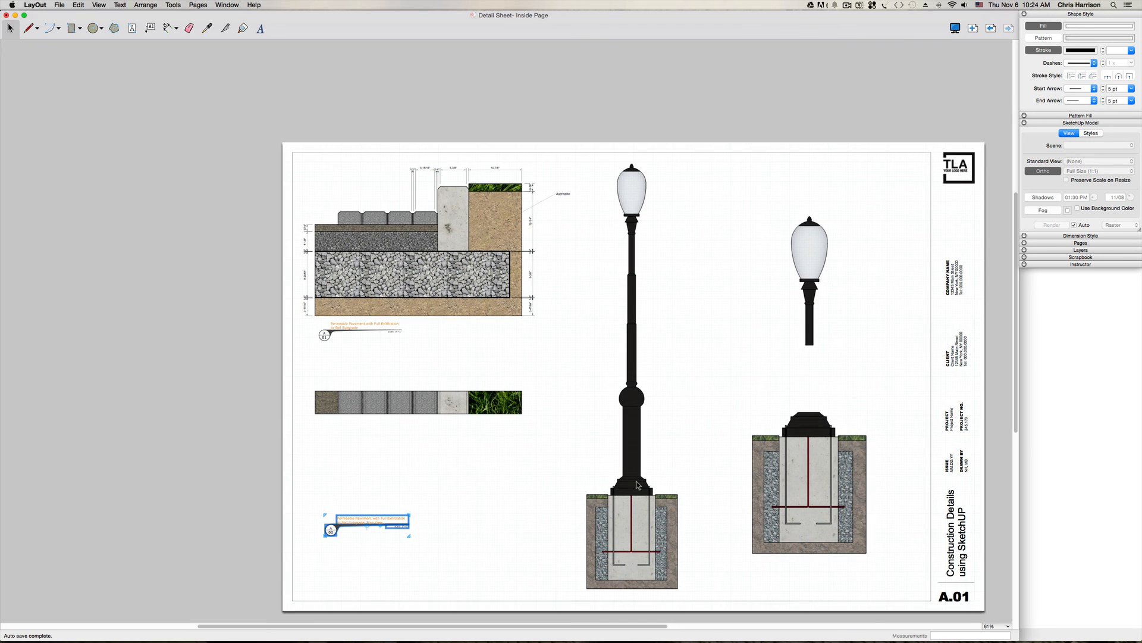
scroll(637, 485, up, 3)
scroll(491, 328, up, 3)
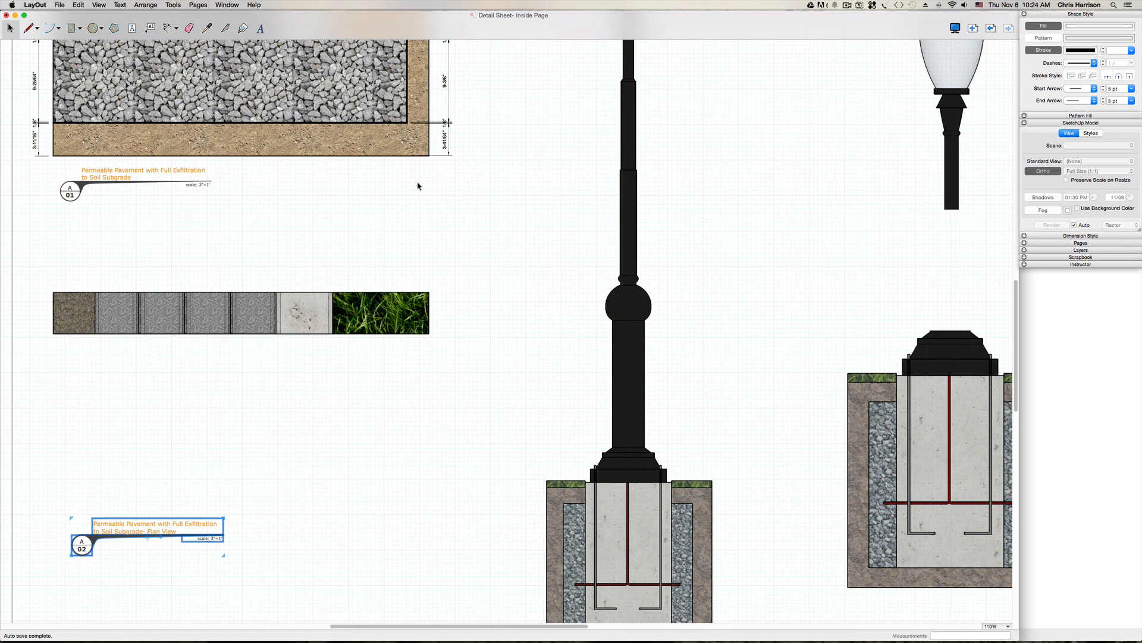
scroll(418, 186, down, 3)
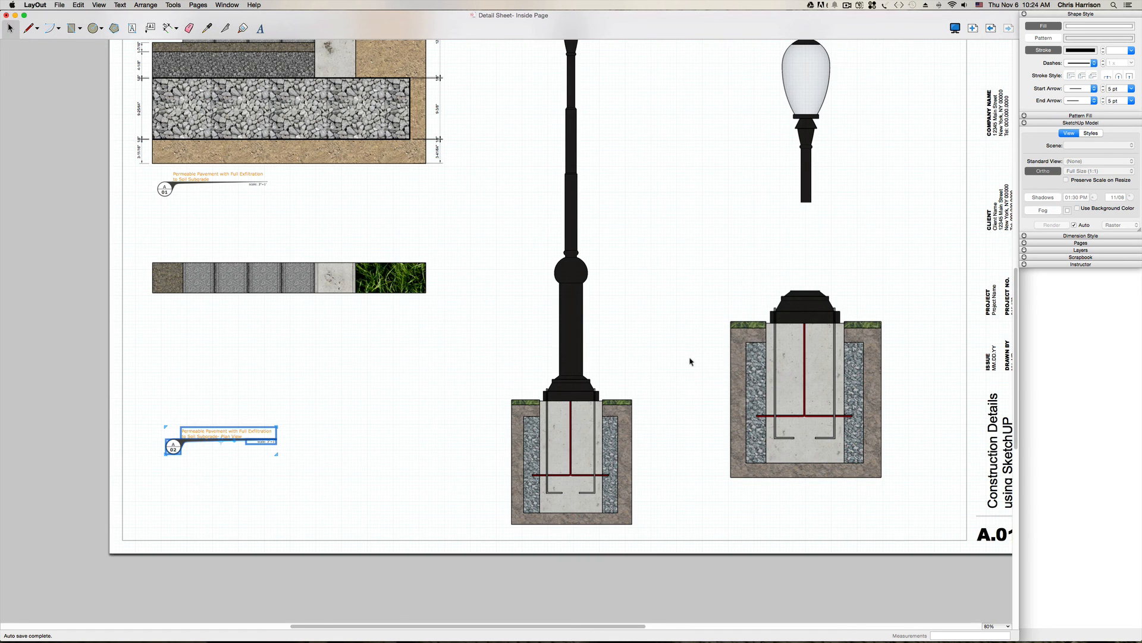
scroll(690, 361, down, 3)
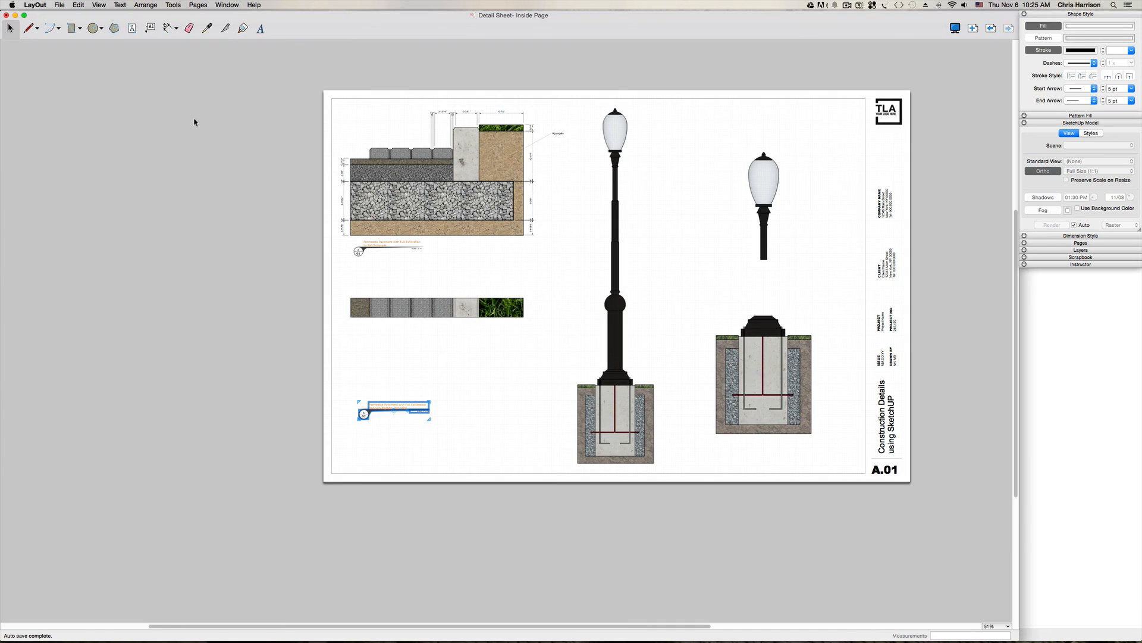